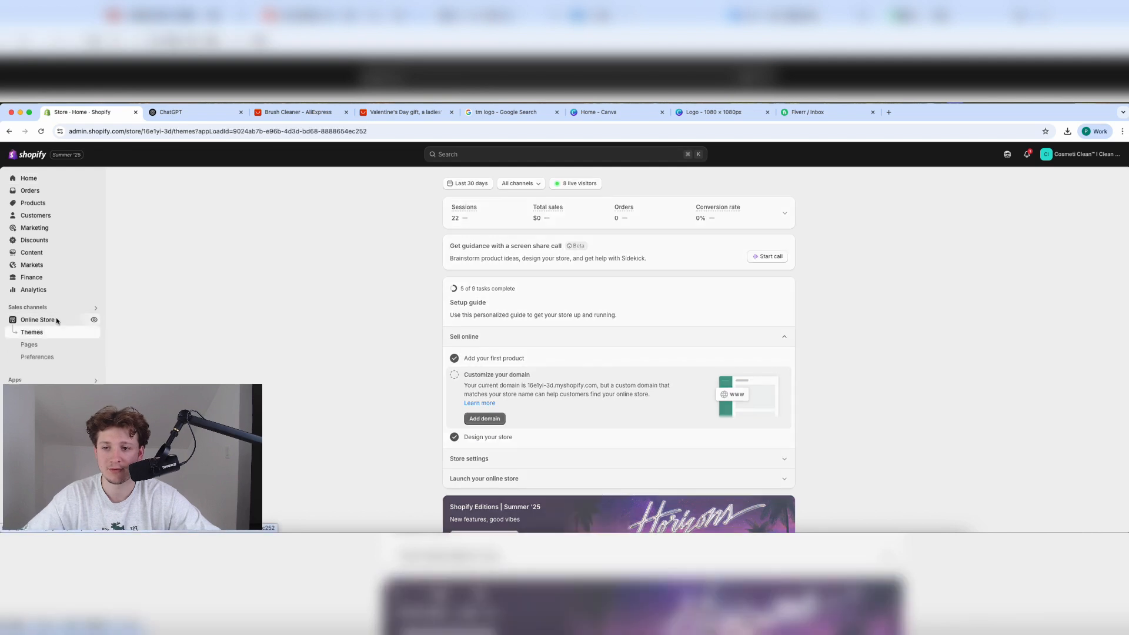
Open the Online Store settings from the Shopify admin sidebar.
click(29, 523)
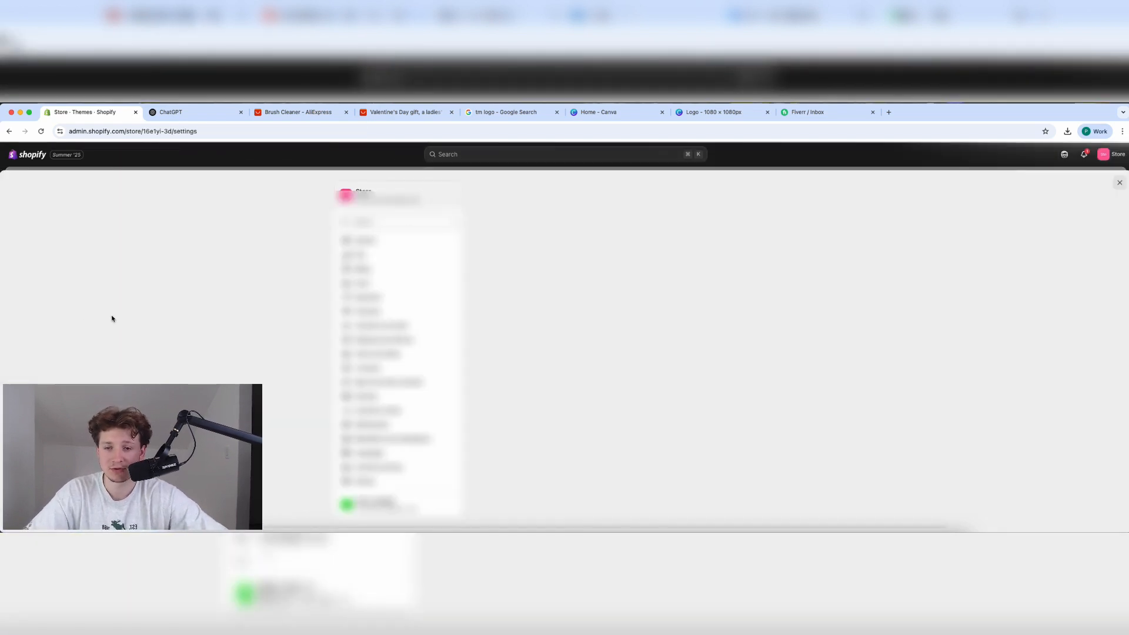
Delete the old Brush Cleaner Store Names chat in ChatGPT.
click(189, 113)
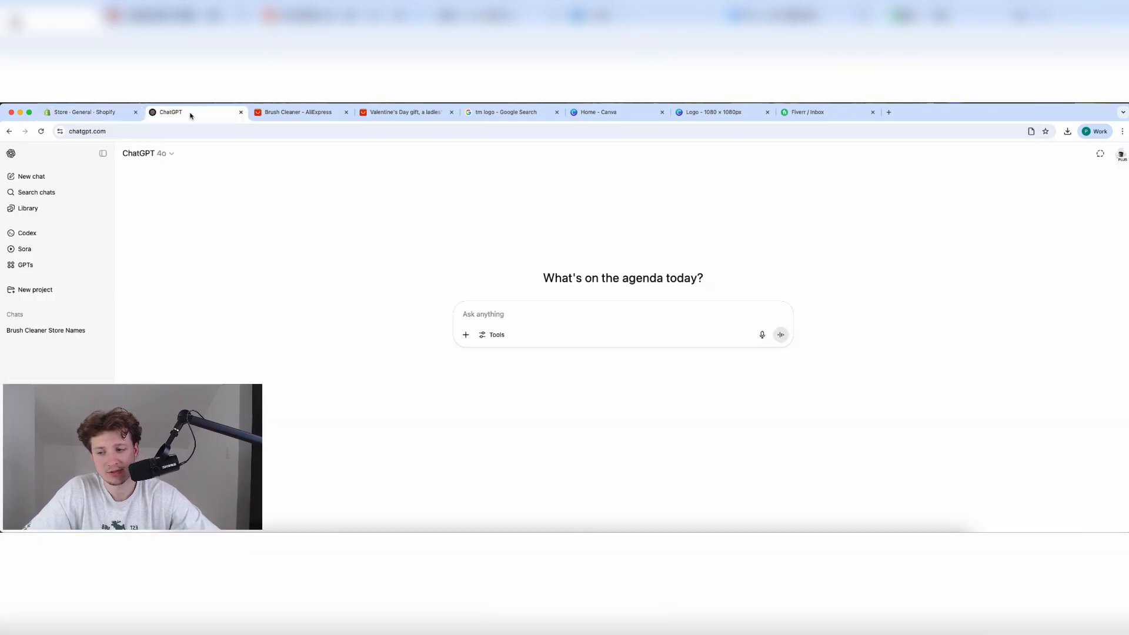
click(103, 332)
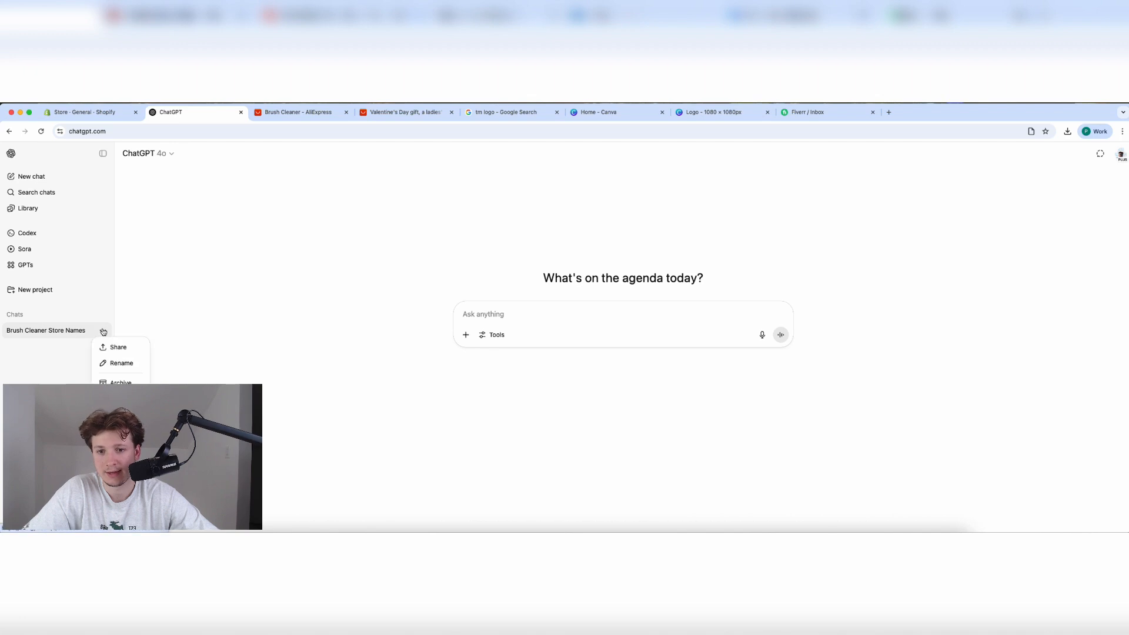
click(120, 399)
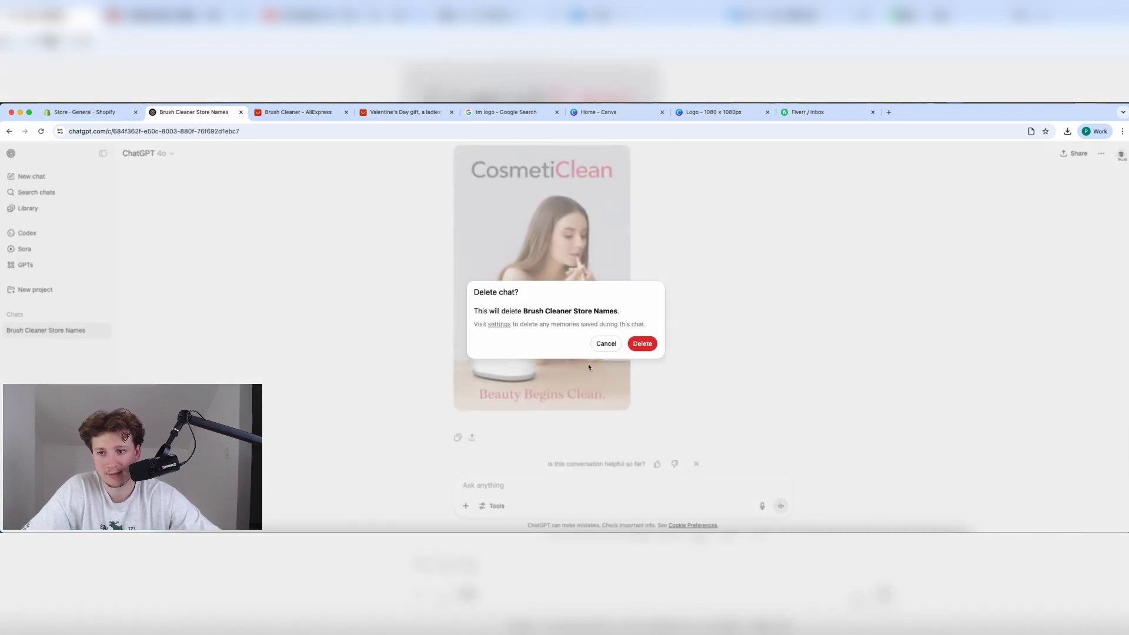
click(649, 347)
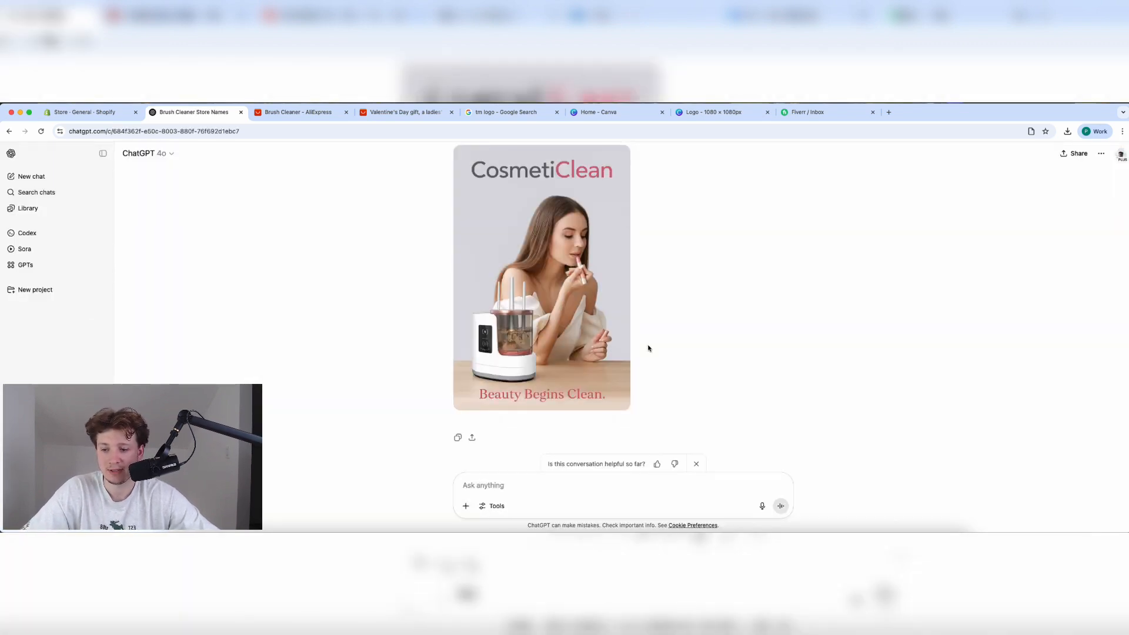
Start a new chat asking for makeup brush cleaner brand name ideas.
click(33, 177)
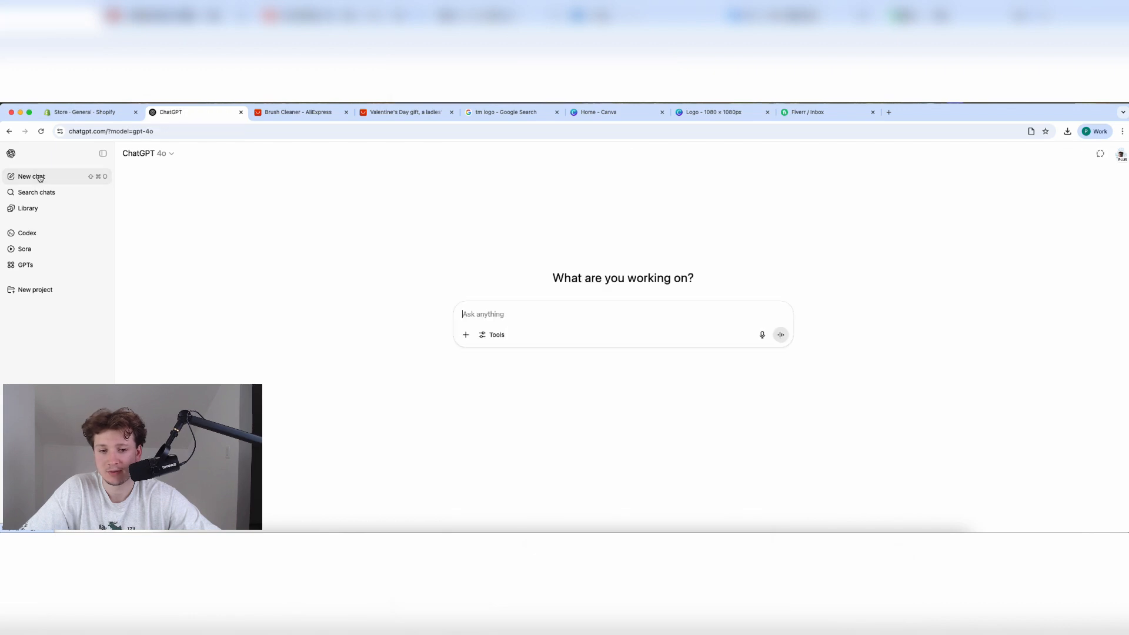
text(I am)
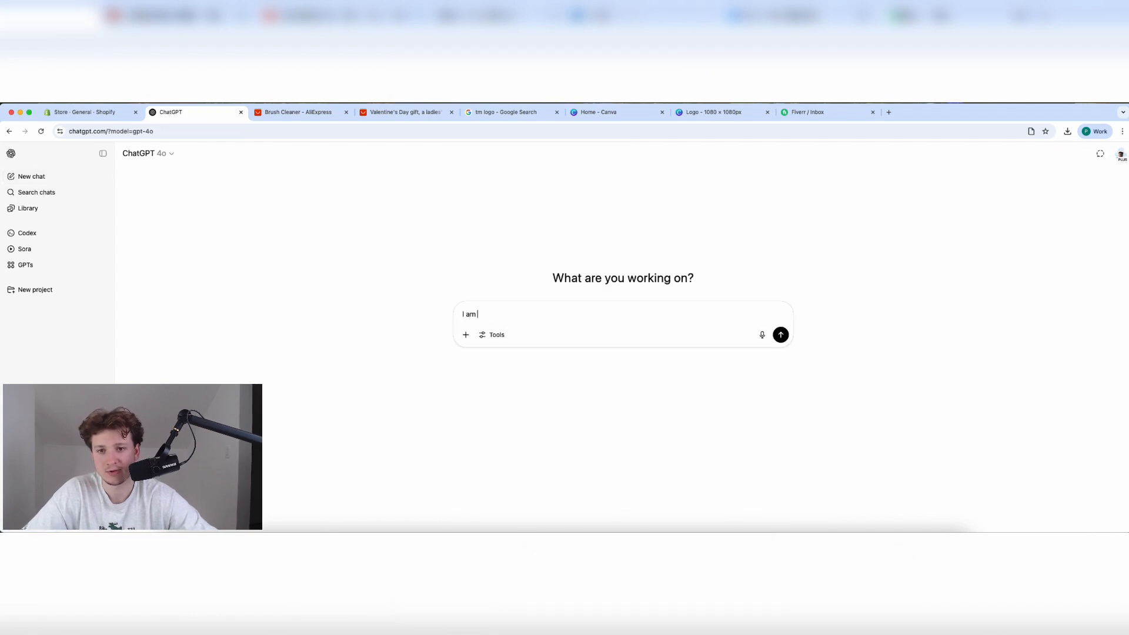
text( building a brand)
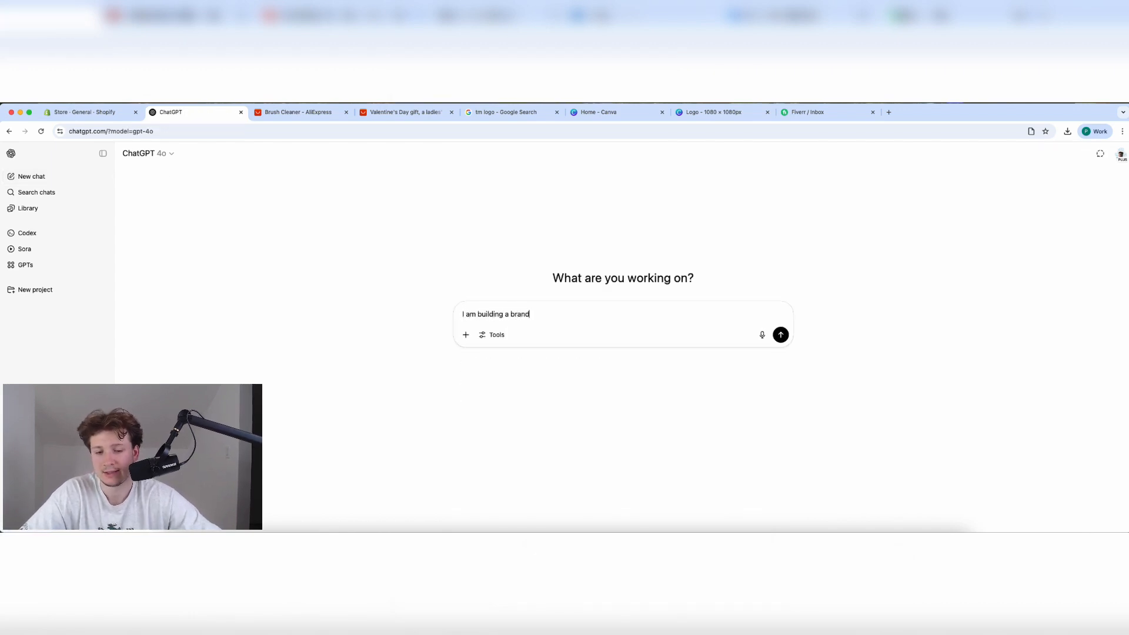
text( for)
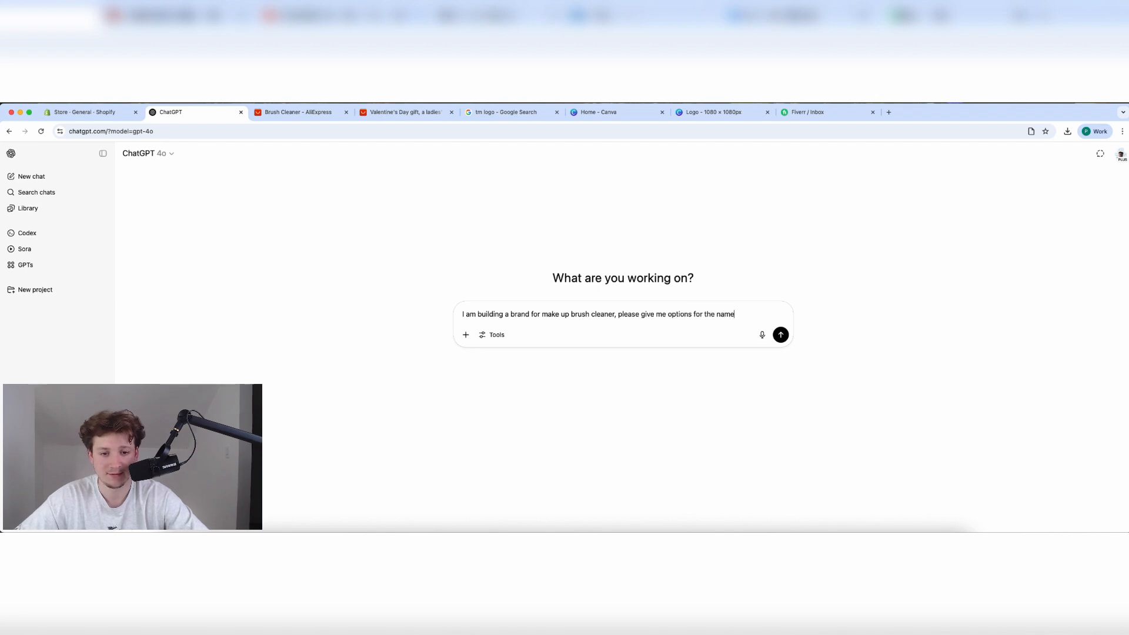
text(?)
key(Return)
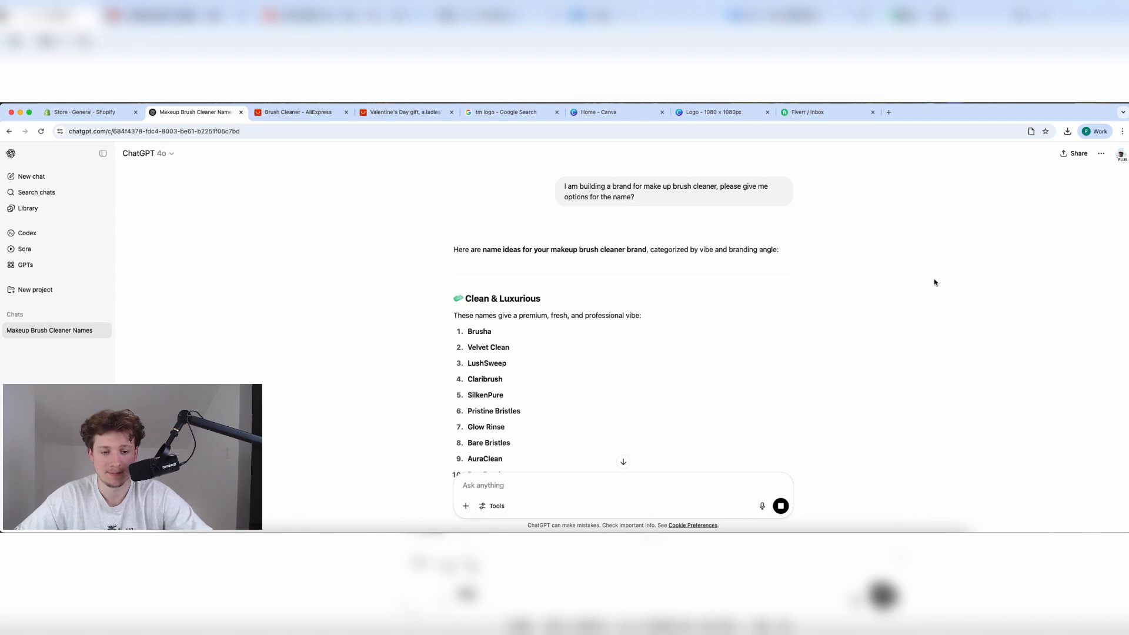
scroll(600, 341, down, 3)
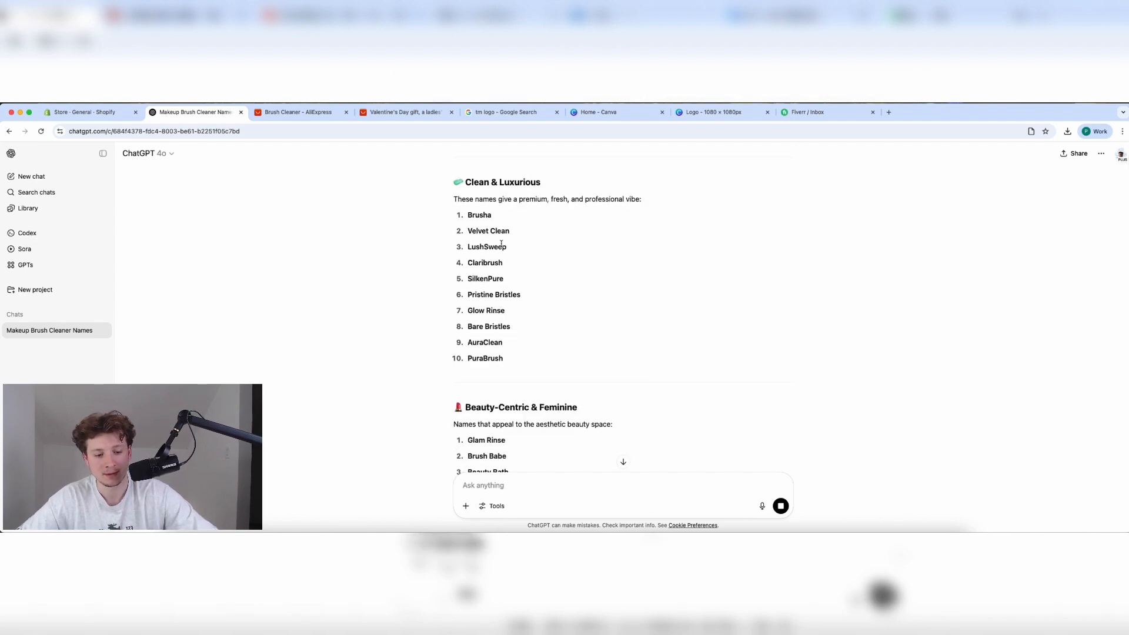
scroll(481, 308, down, 5)
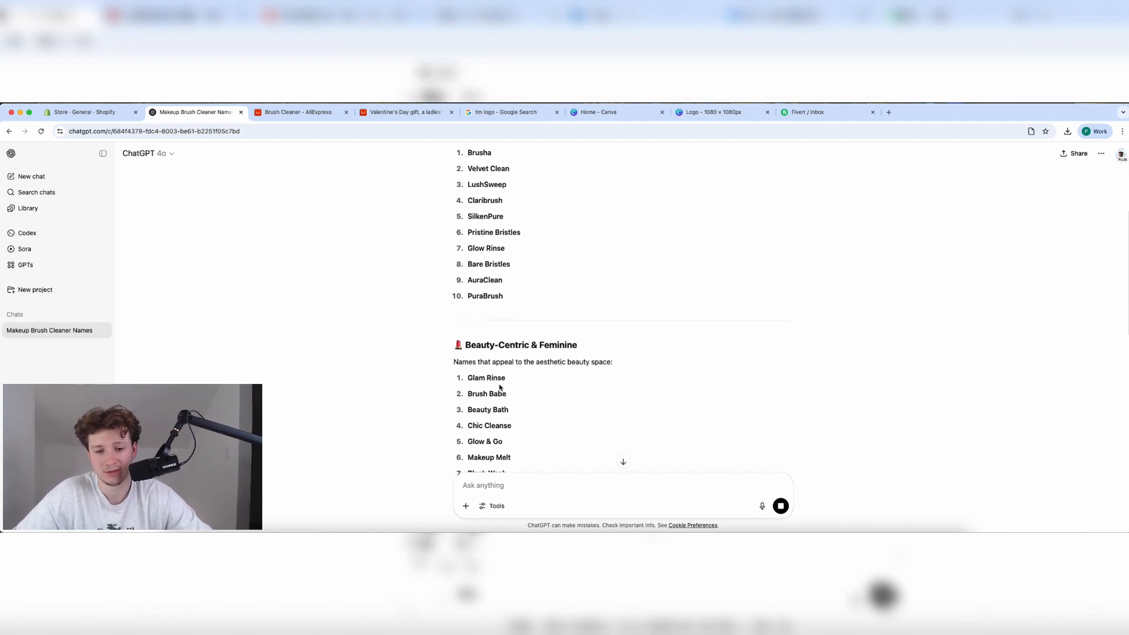
scroll(500, 387, down, 1)
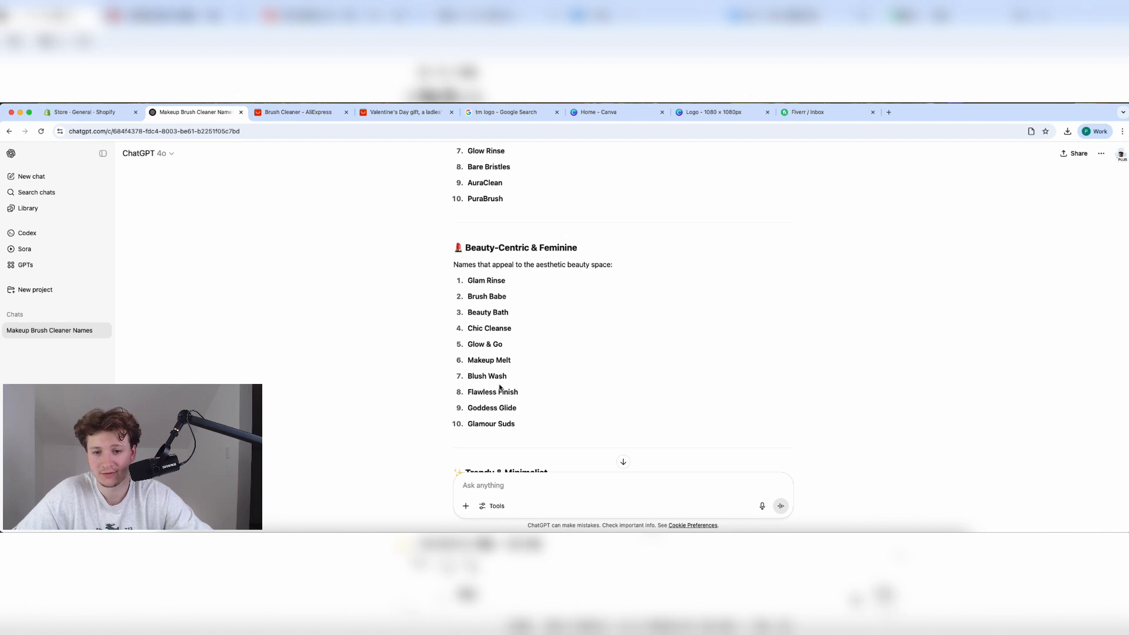
scroll(500, 388, down, 2)
scroll(500, 388, down, 5)
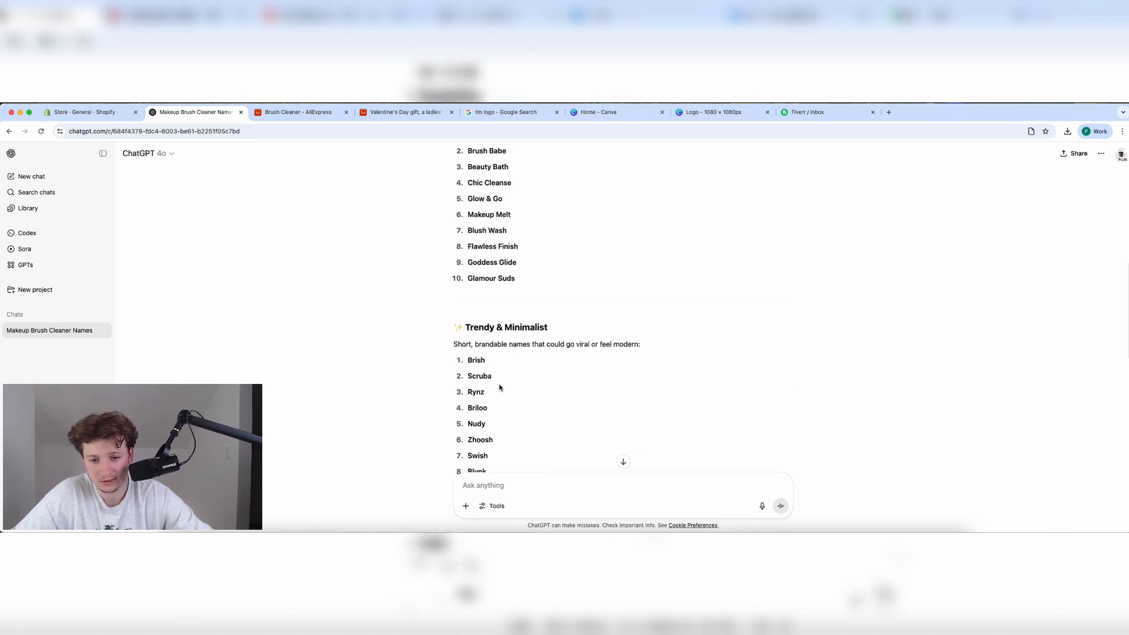
scroll(500, 388, up, 3)
scroll(500, 388, down, 10)
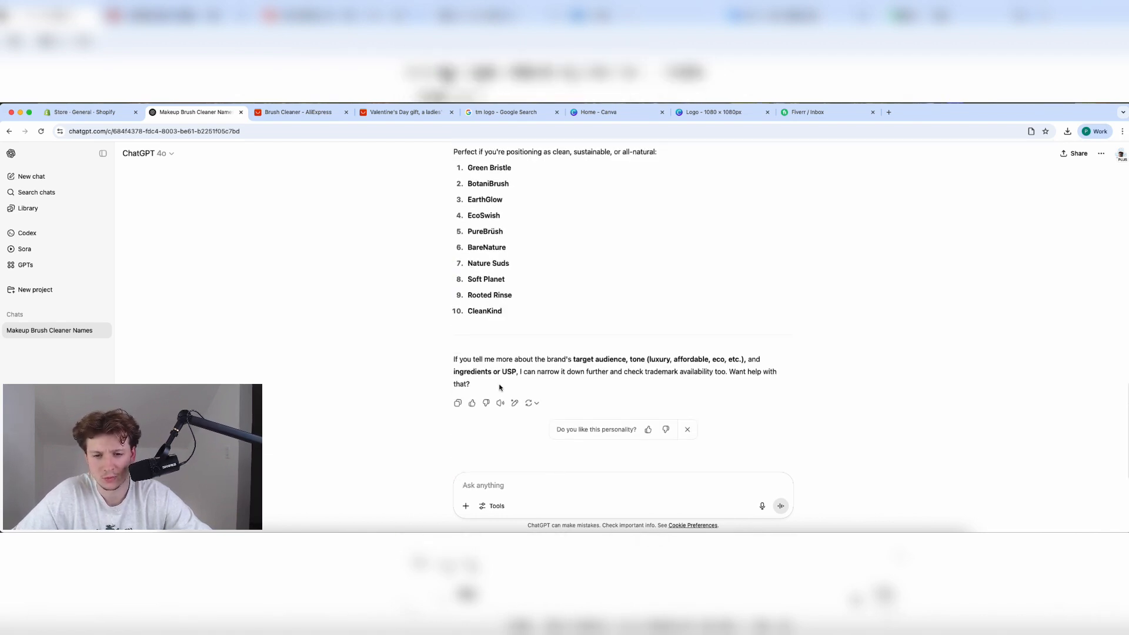
scroll(500, 387, up, 9)
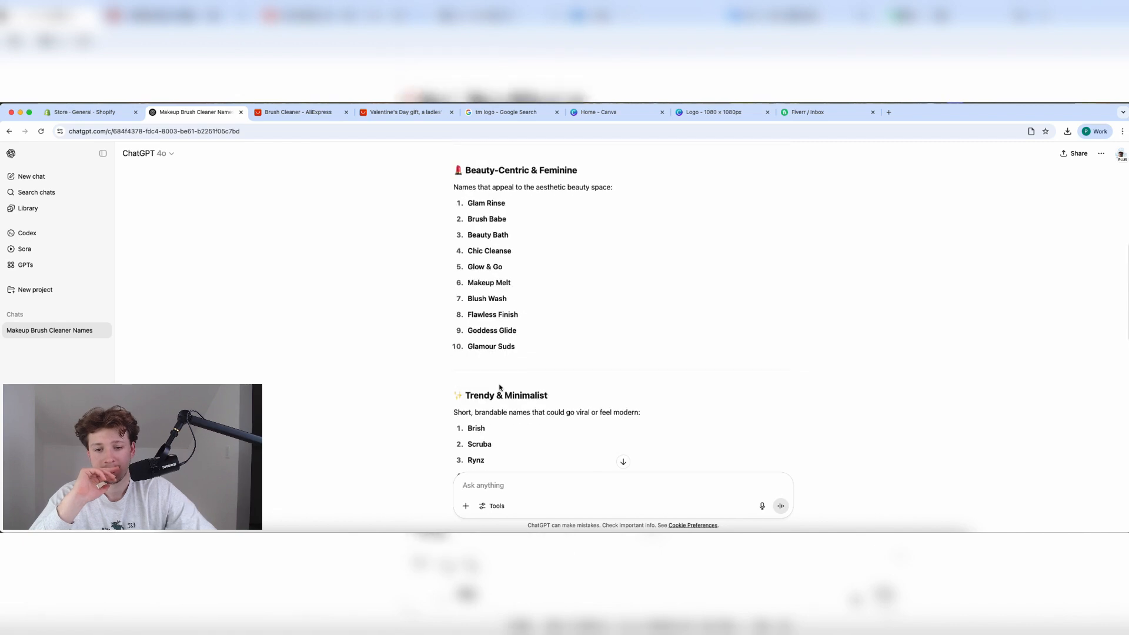
scroll(500, 388, up, 1)
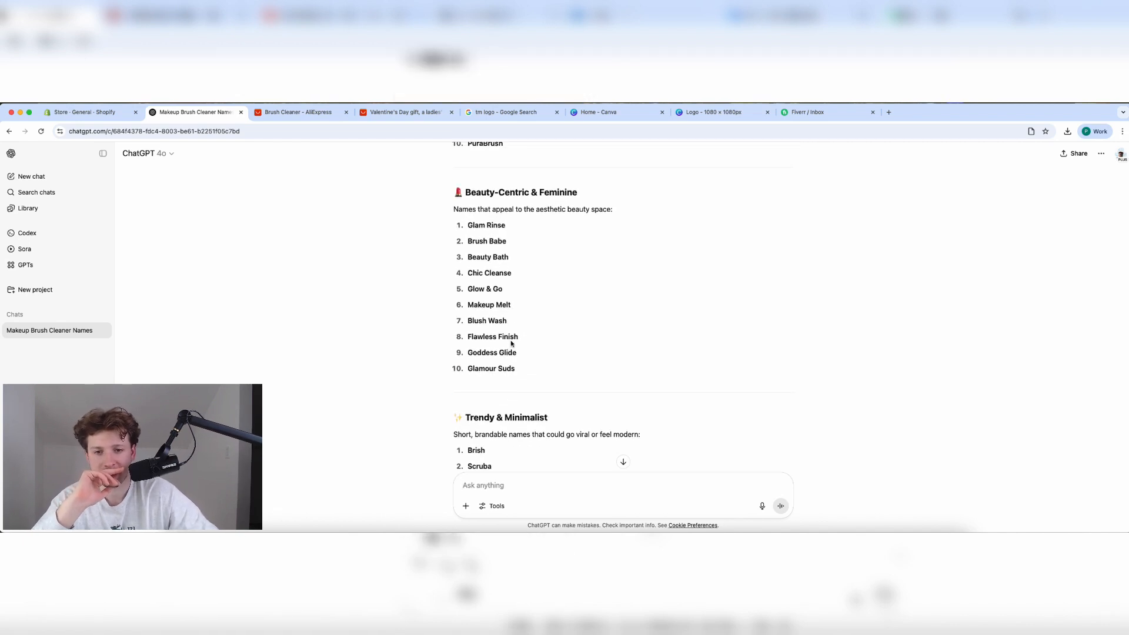
scroll(477, 340, up, 5)
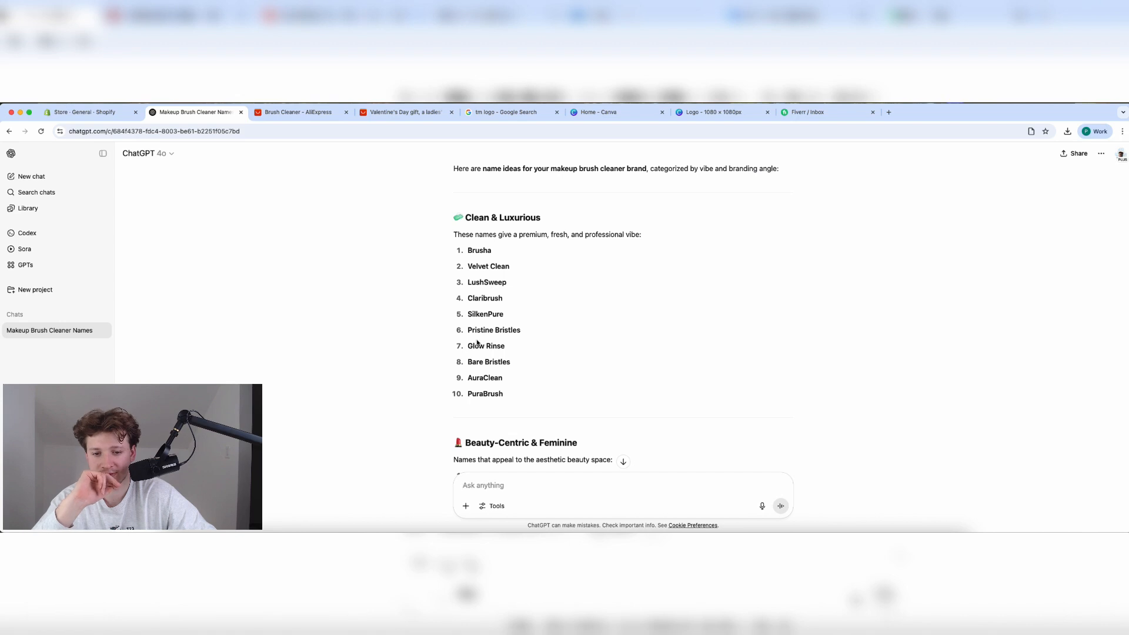
Ask ChatGPT to 'Give me more' names and read through to the Clinical & Effective list.
text(Give me more)
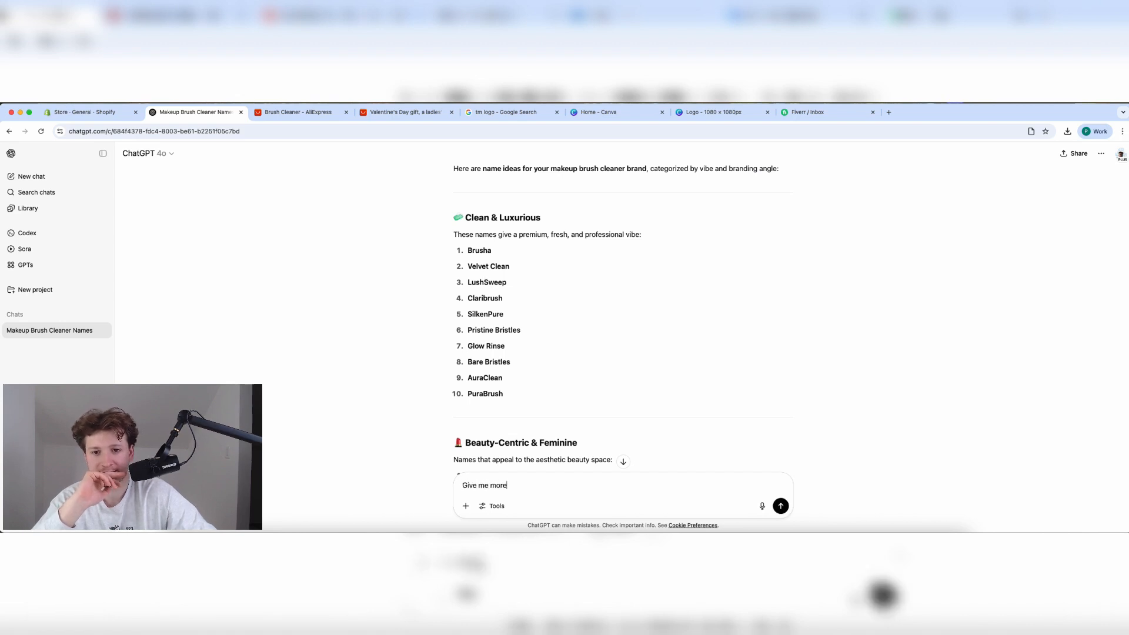
key(Return)
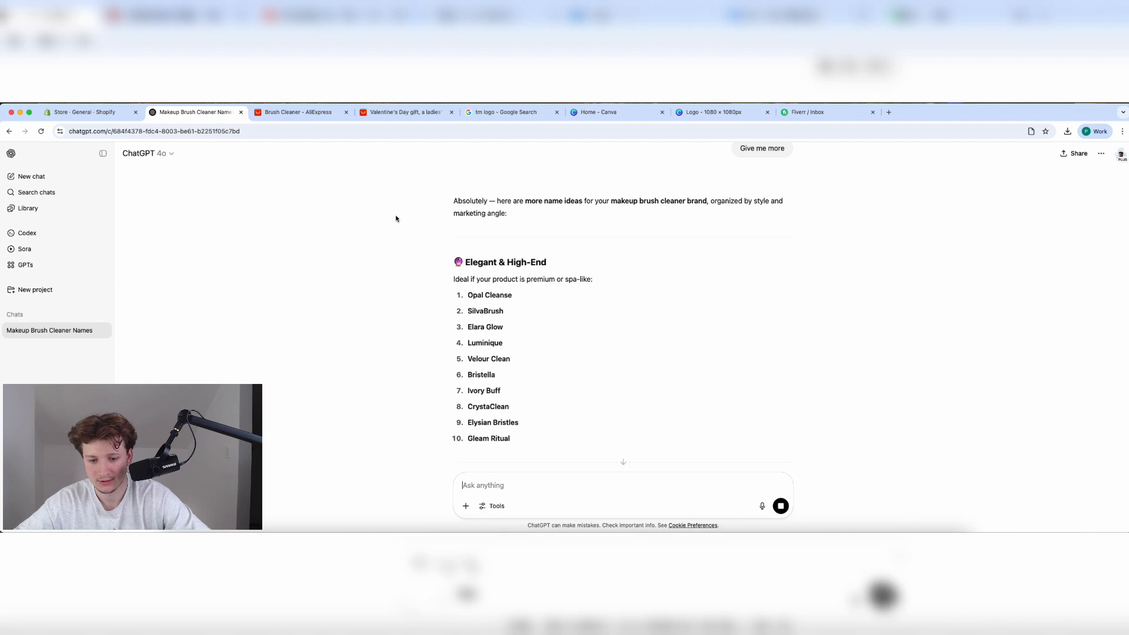
scroll(524, 329, down, 1)
scroll(524, 331, down, 2)
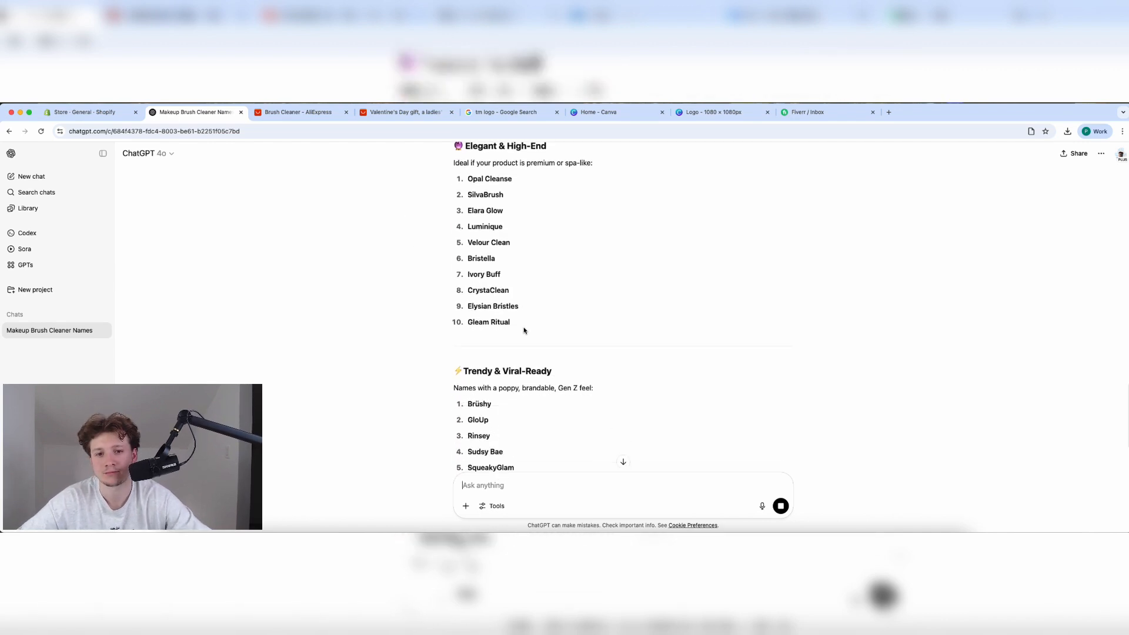
scroll(525, 331, down, 2)
scroll(525, 331, down, 1)
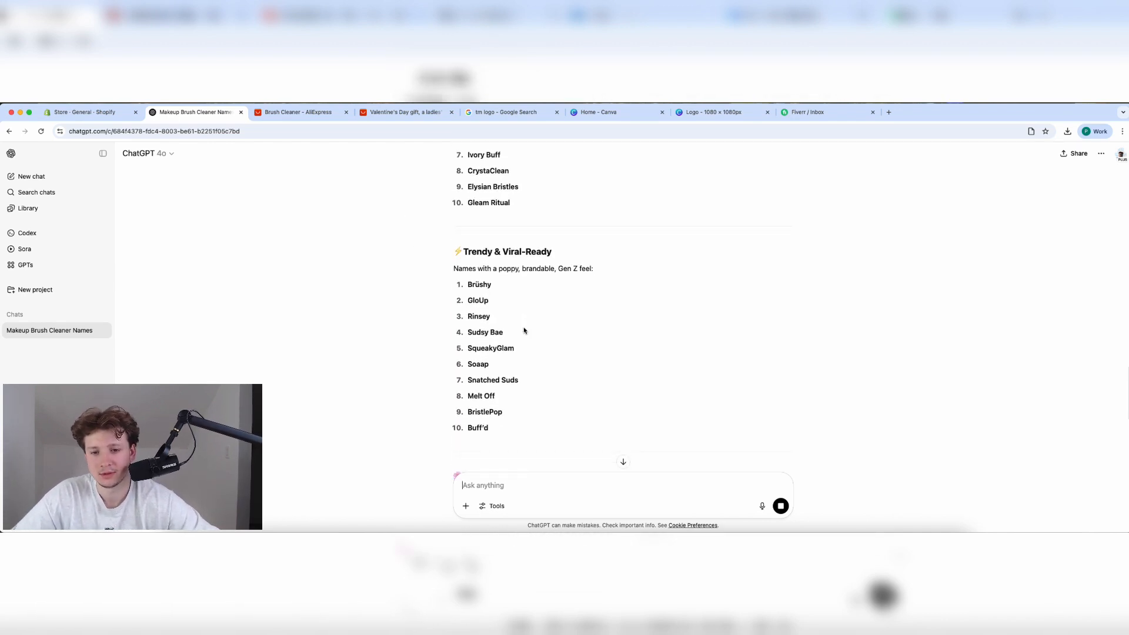
scroll(524, 331, down, 2)
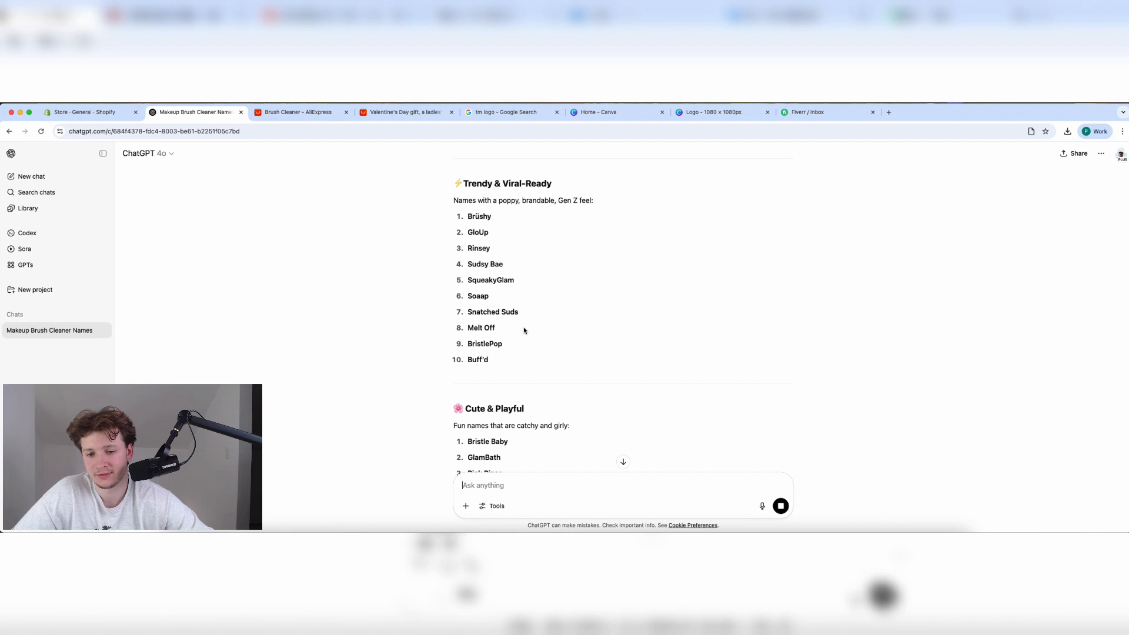
scroll(524, 331, down, 3)
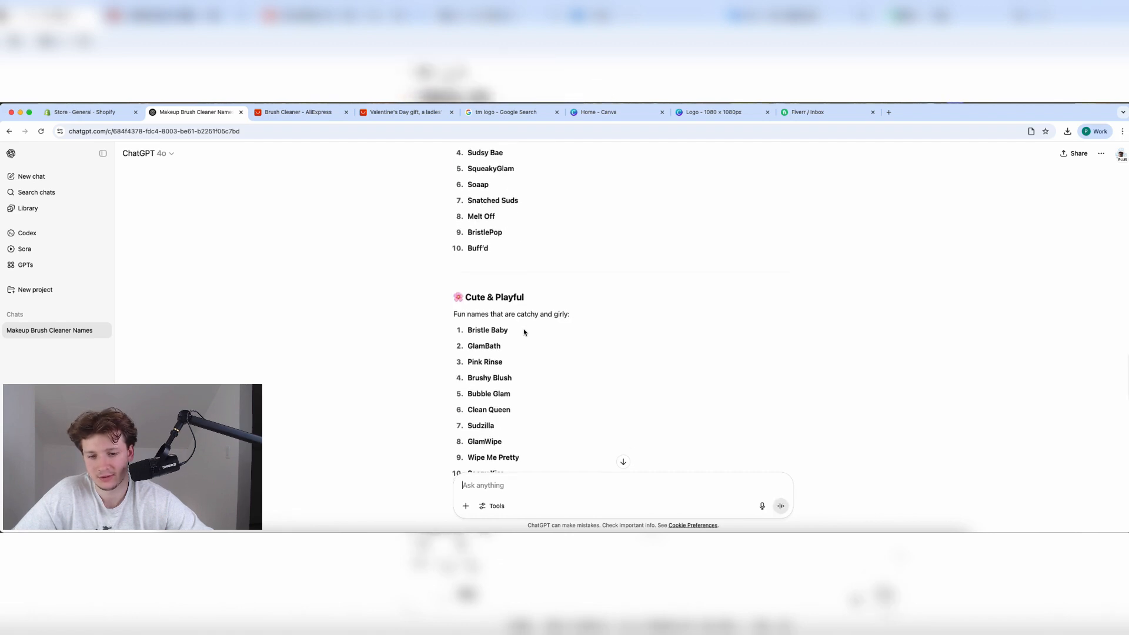
scroll(524, 332, down, 2)
scroll(496, 377, down, 1)
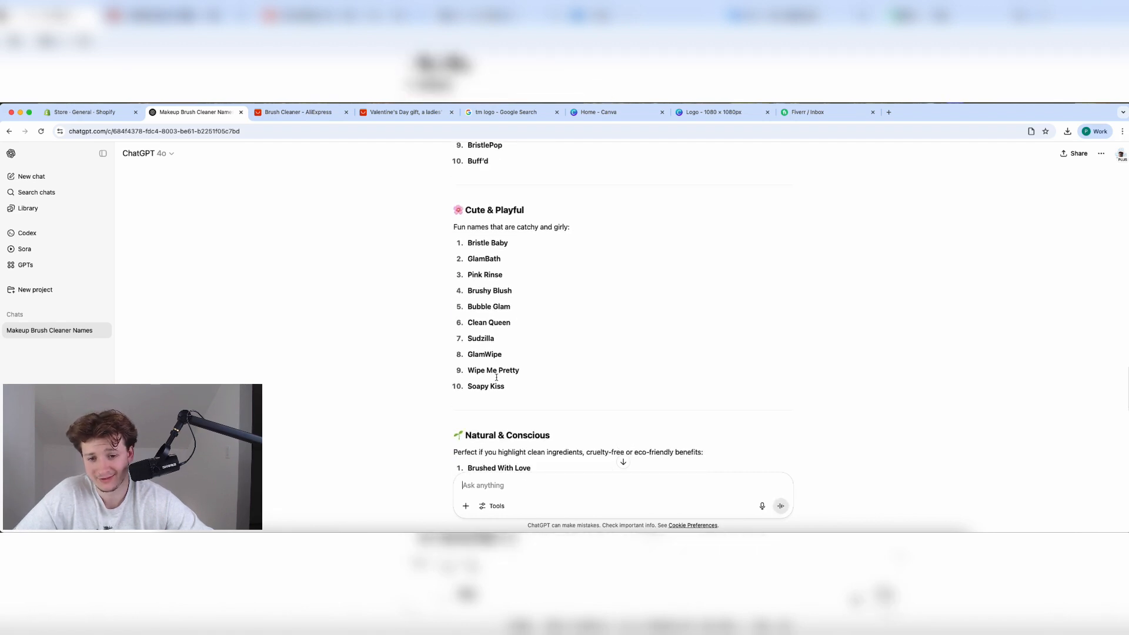
scroll(503, 397, down, 10)
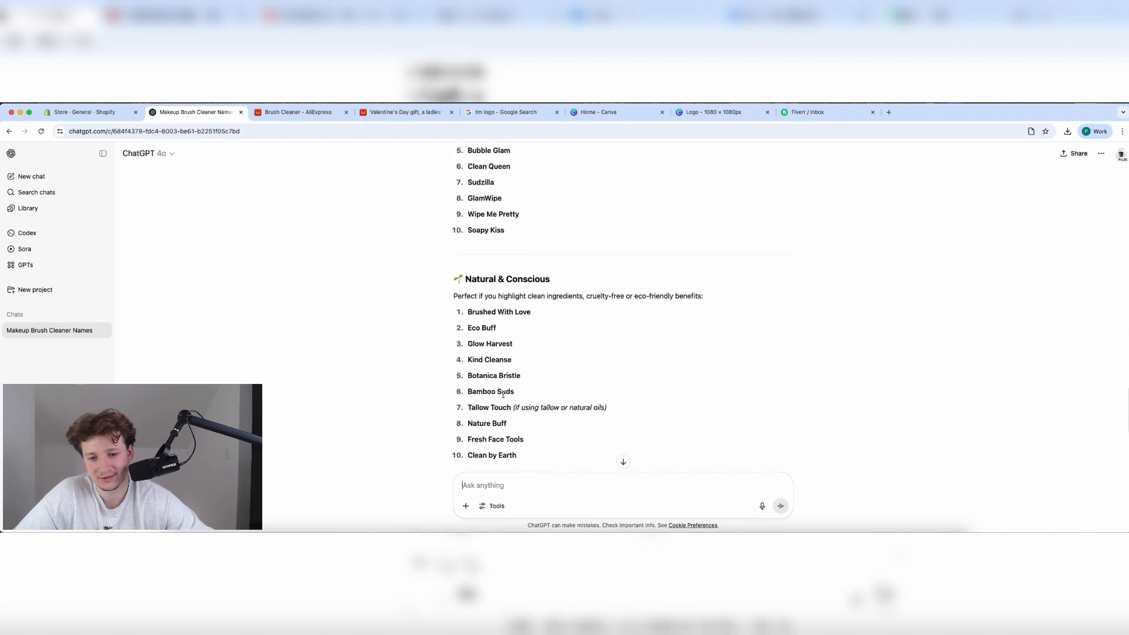
scroll(503, 395, down, 3)
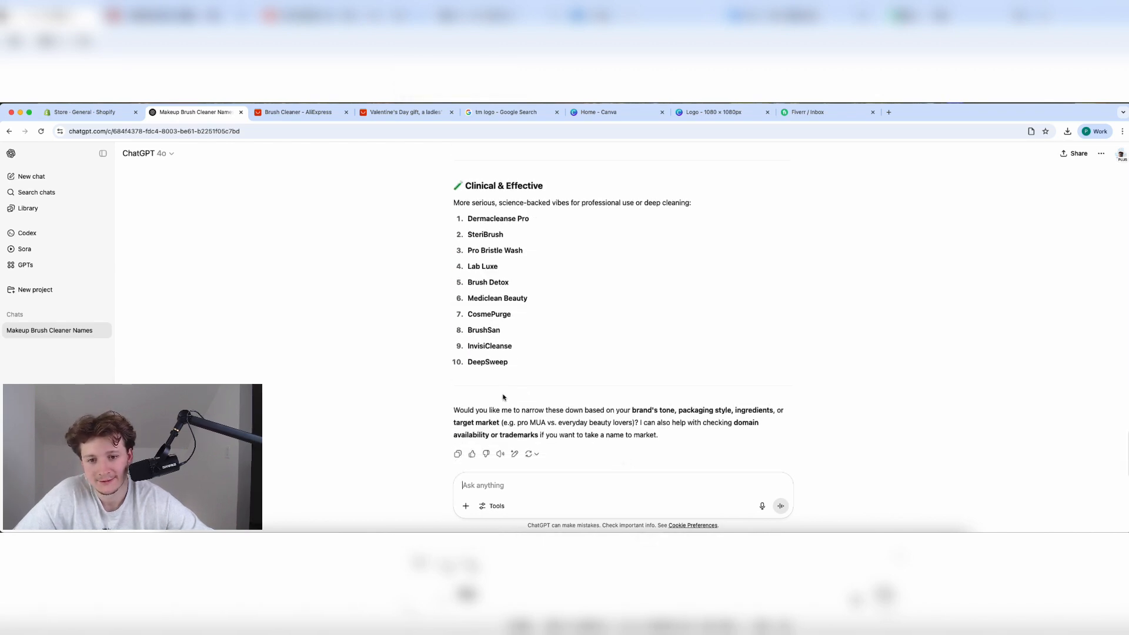
Attach the downloaded product image and ask ChatGPT for better brand name options.
click(1068, 131)
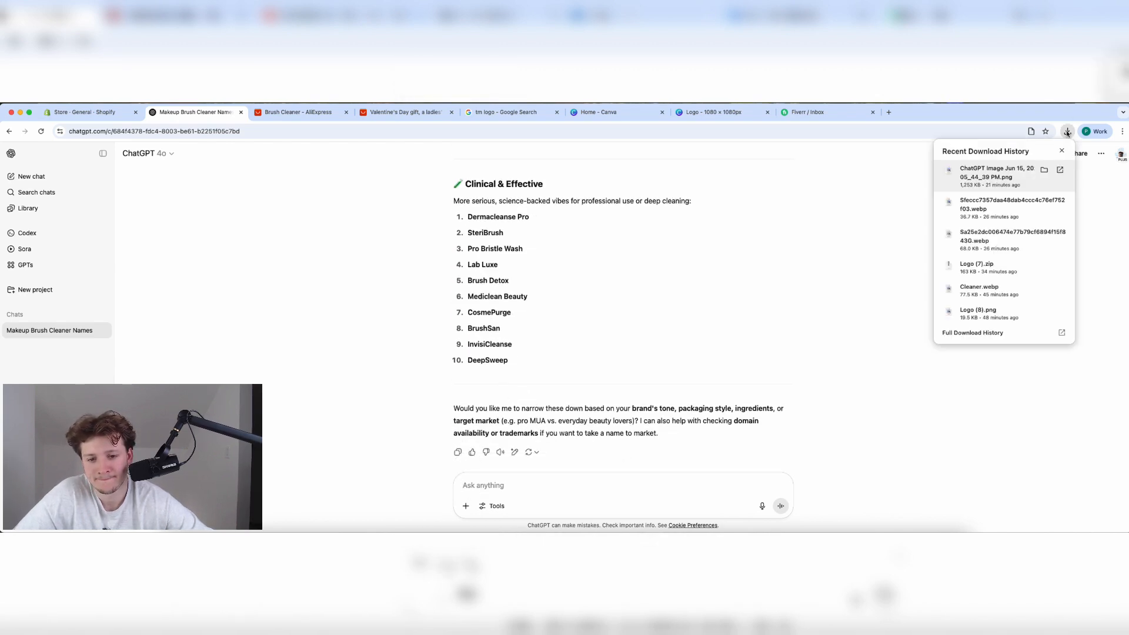
click(1045, 202)
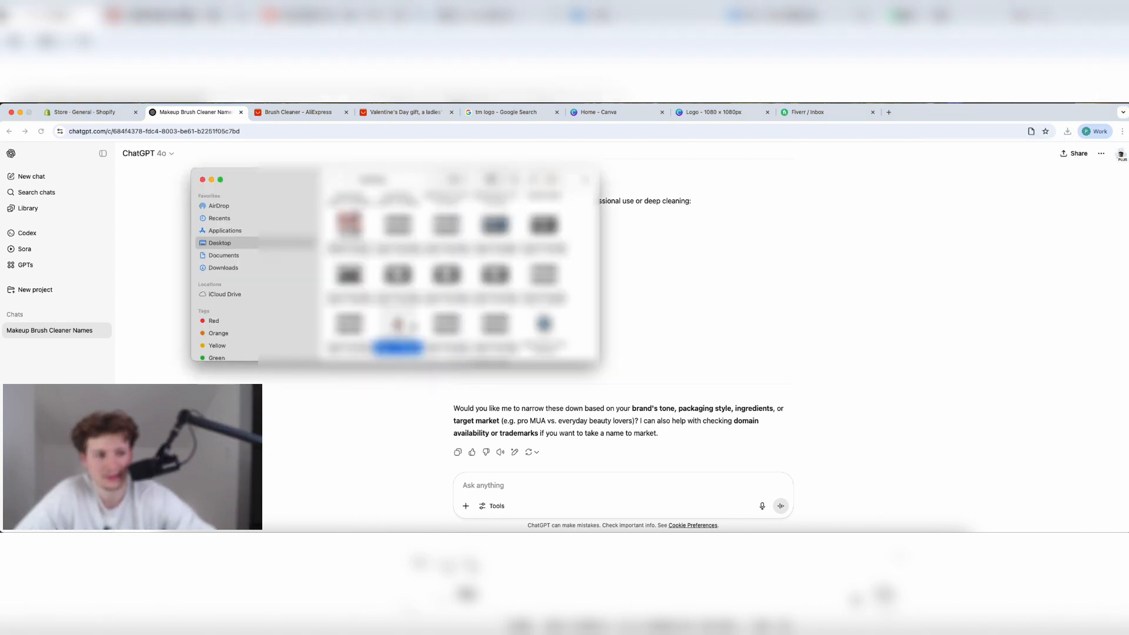
drag(385, 323, 553, 416)
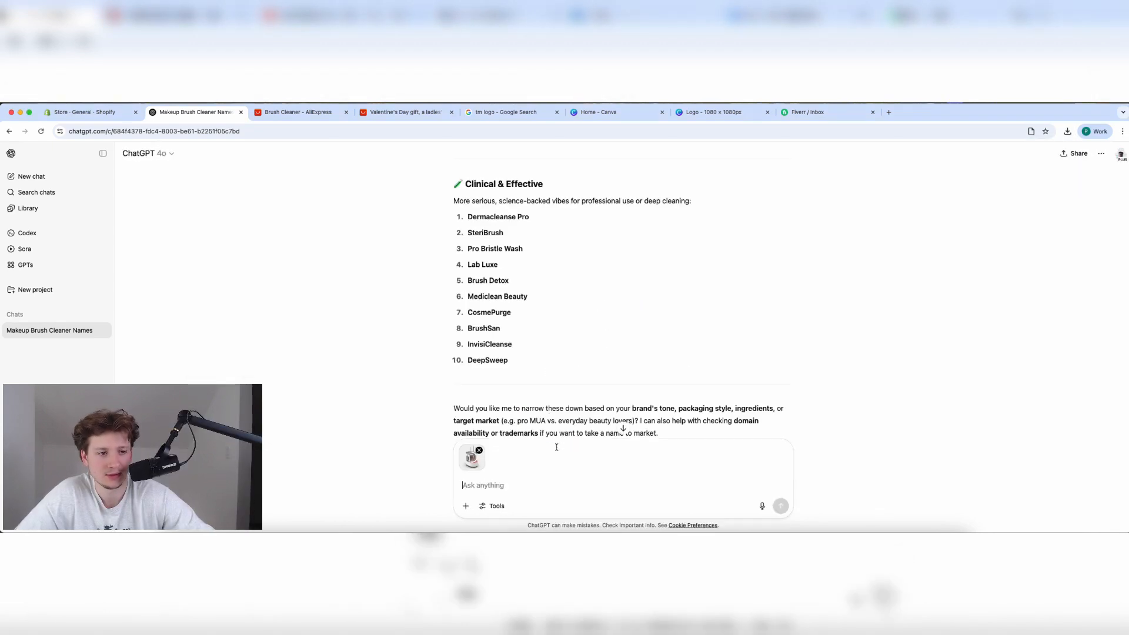
text(Here is the pr)
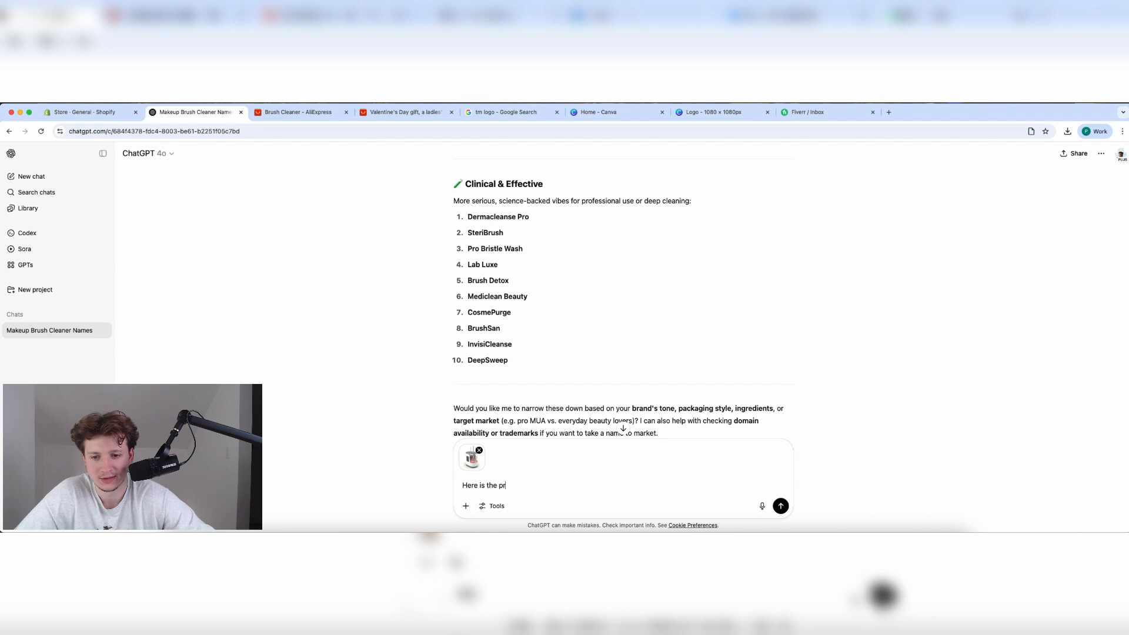
text(oduct, please give)
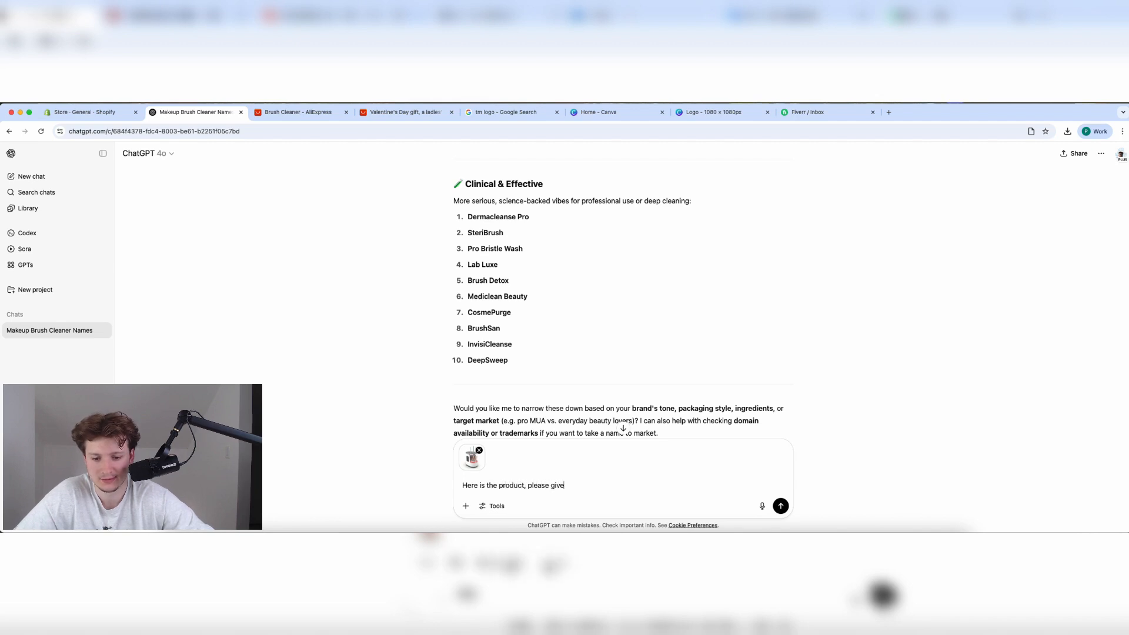
text( me better opti)
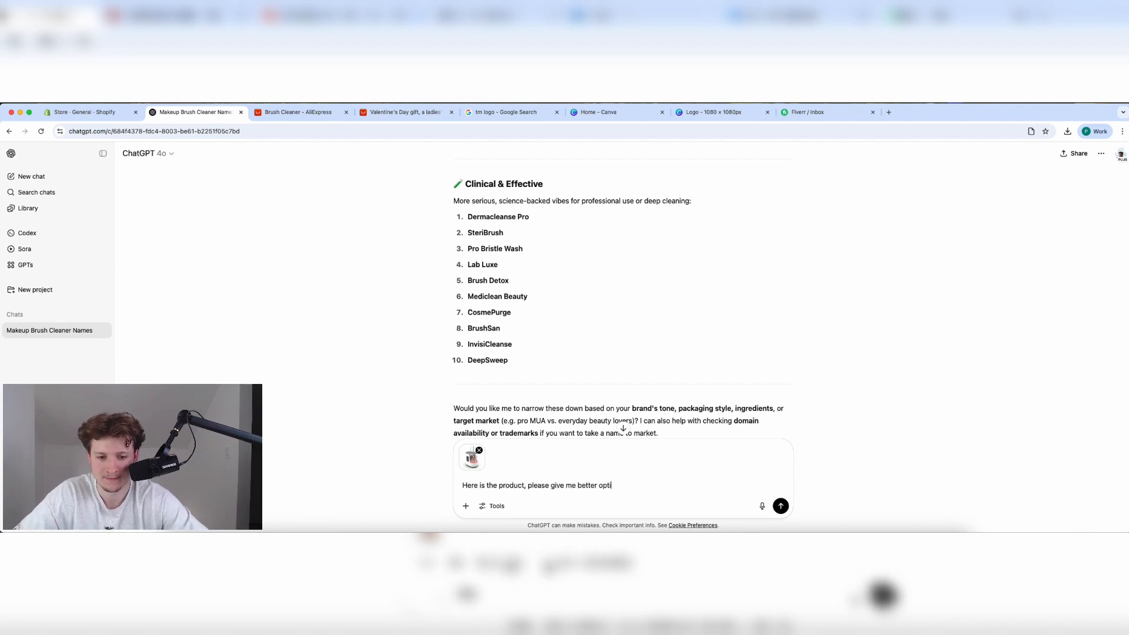
text(ons)
key(Return)
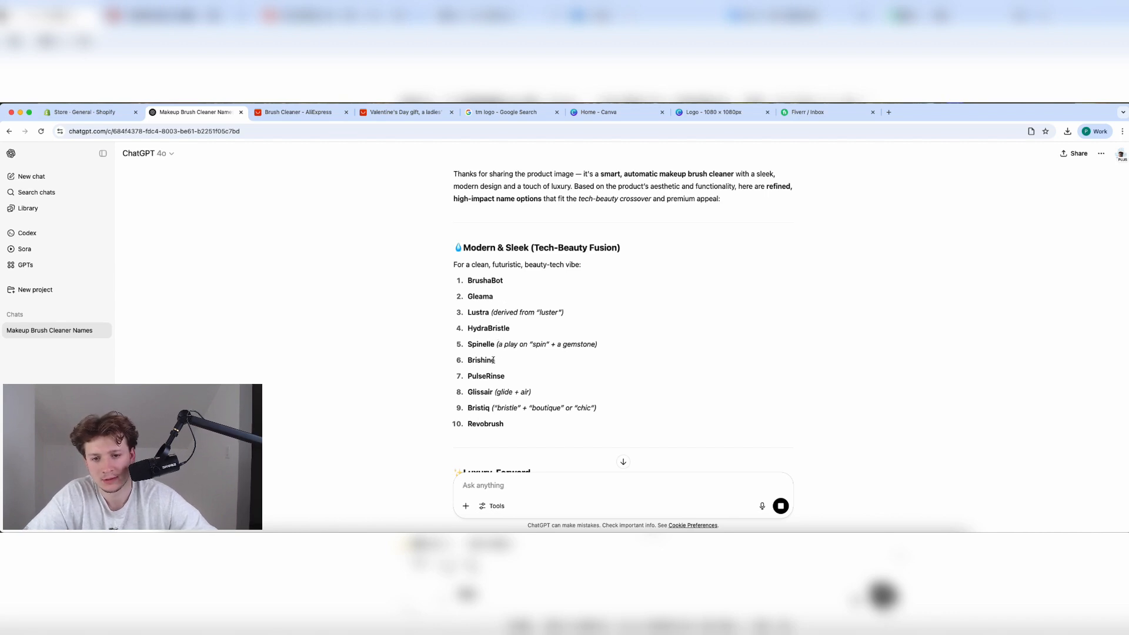
double_click(493, 360)
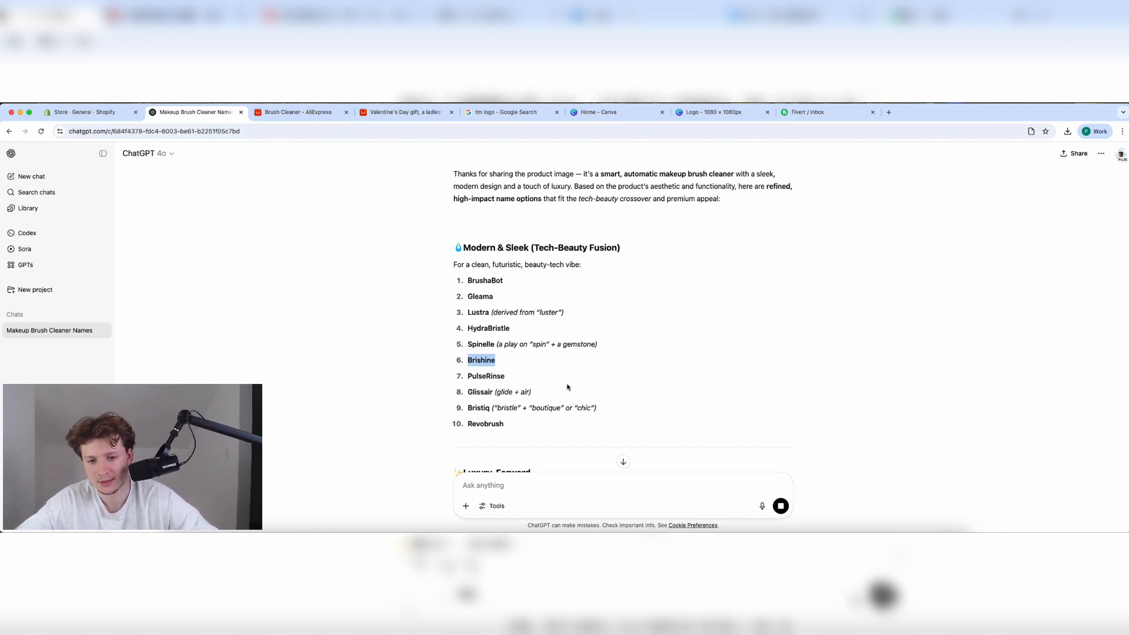
scroll(568, 387, down, 3)
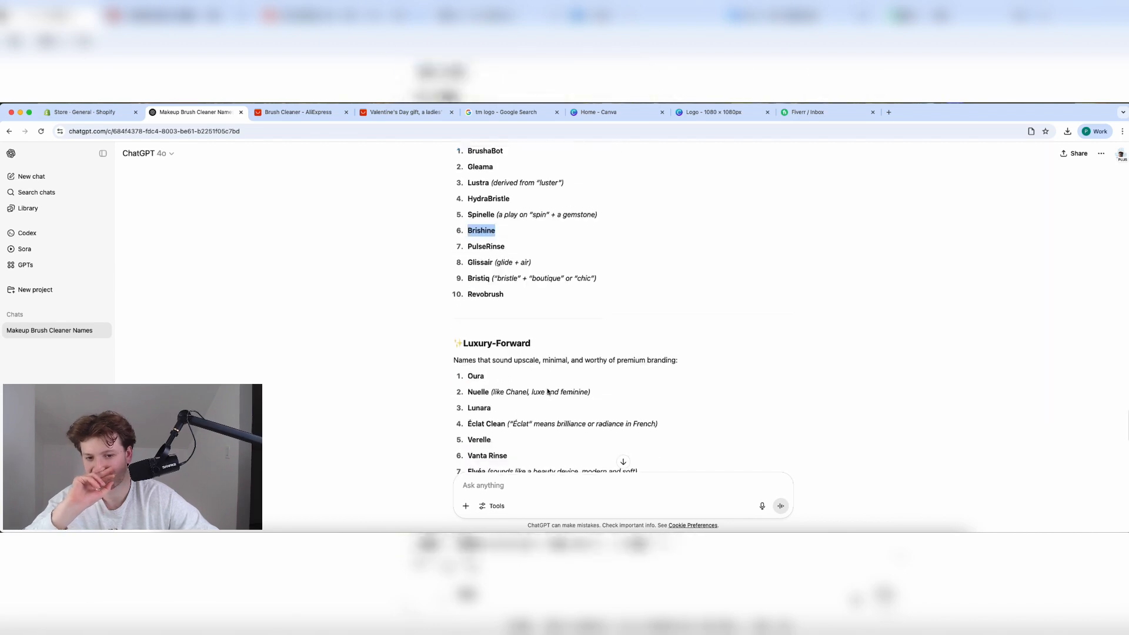
click(497, 242)
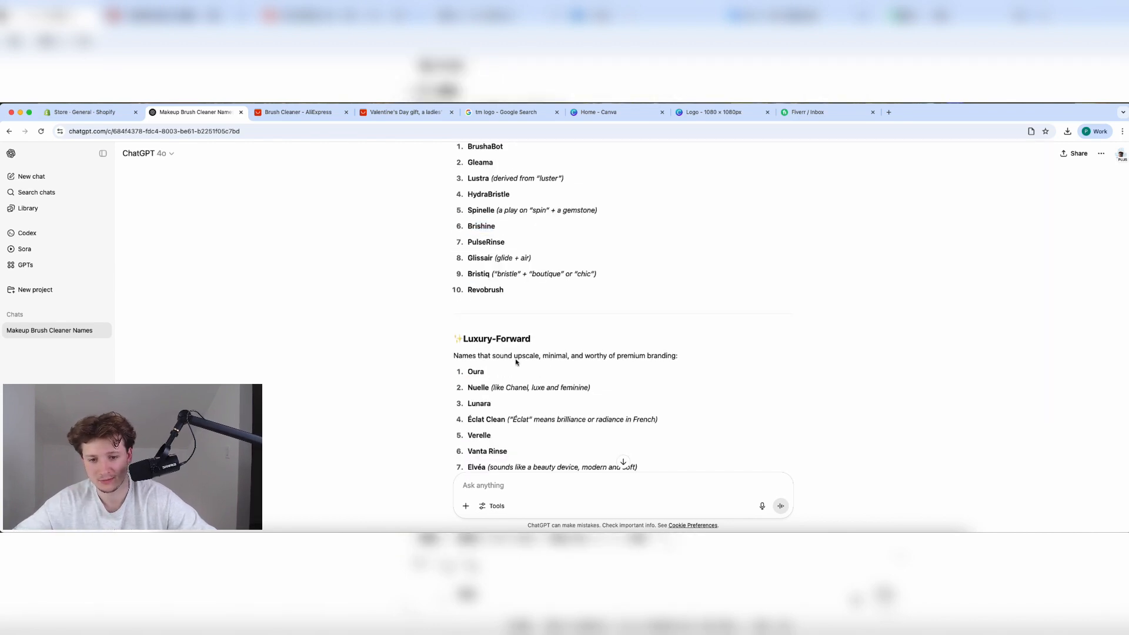
scroll(517, 362, down, 6)
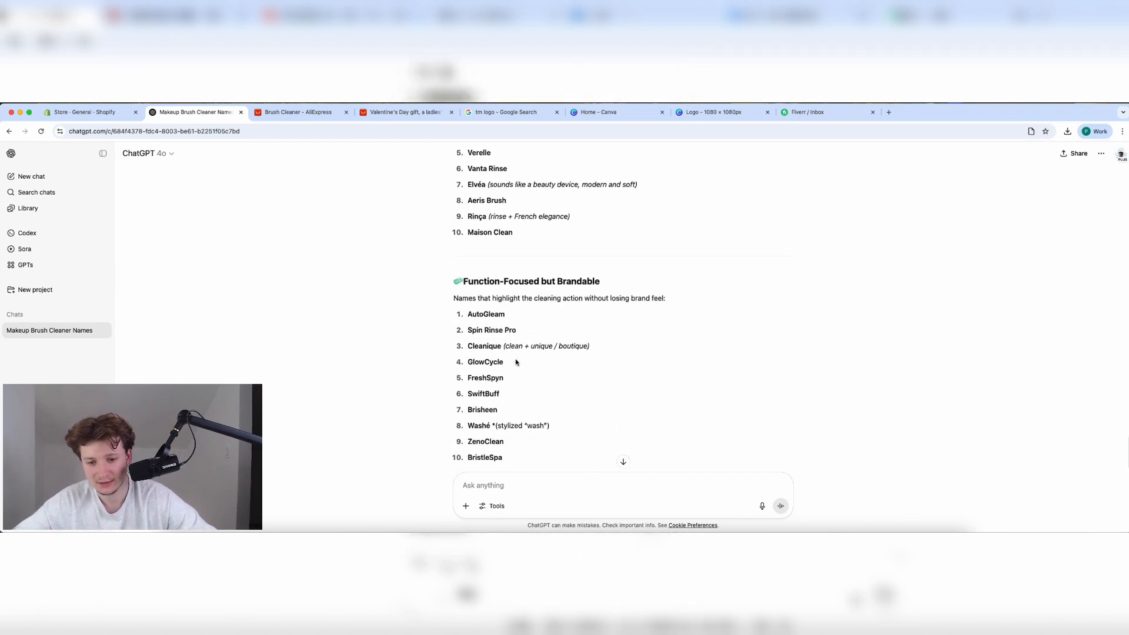
scroll(516, 362, down, 3)
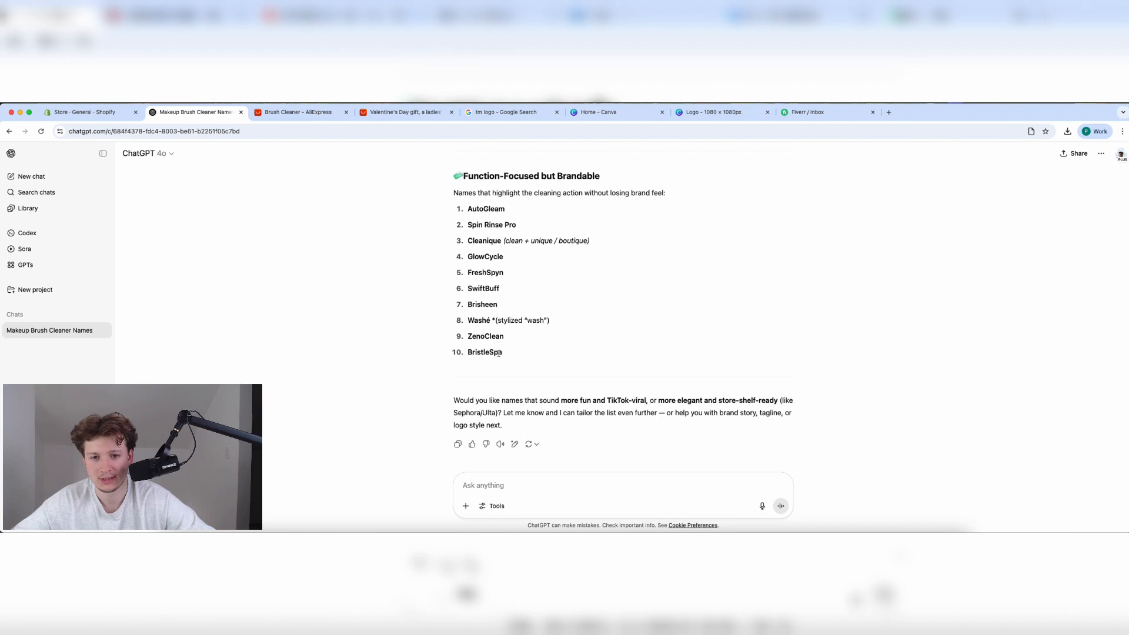
Replace the store profile name with Brishine followed by the ™ symbol.
click(79, 112)
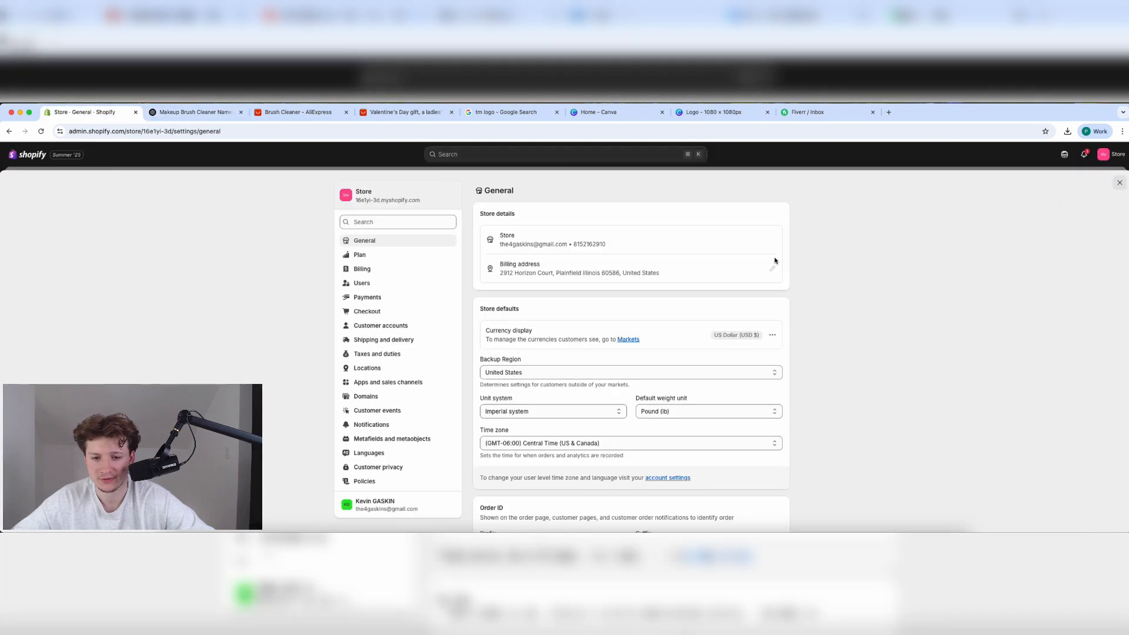
click(773, 268)
double_click(497, 308)
text(Brishine)
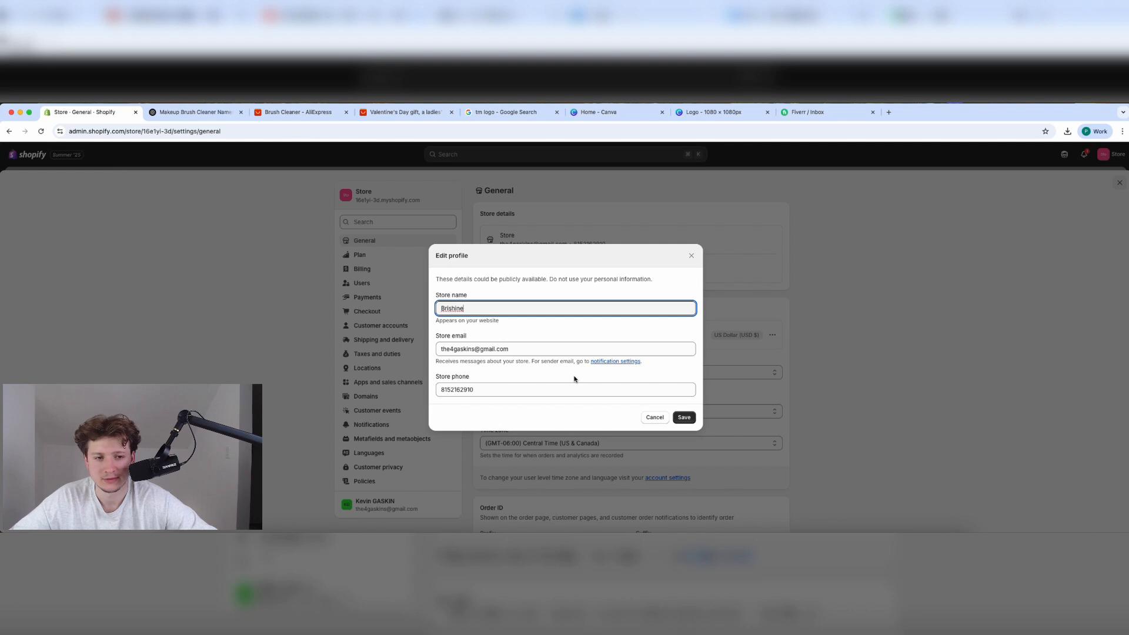
click(504, 113)
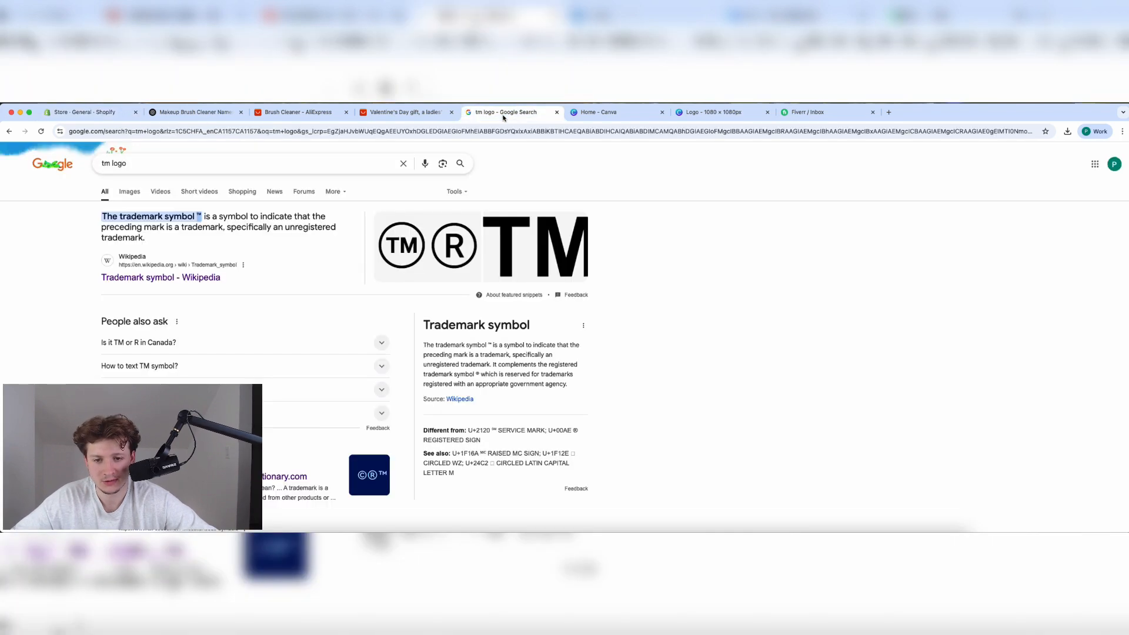
click(95, 112)
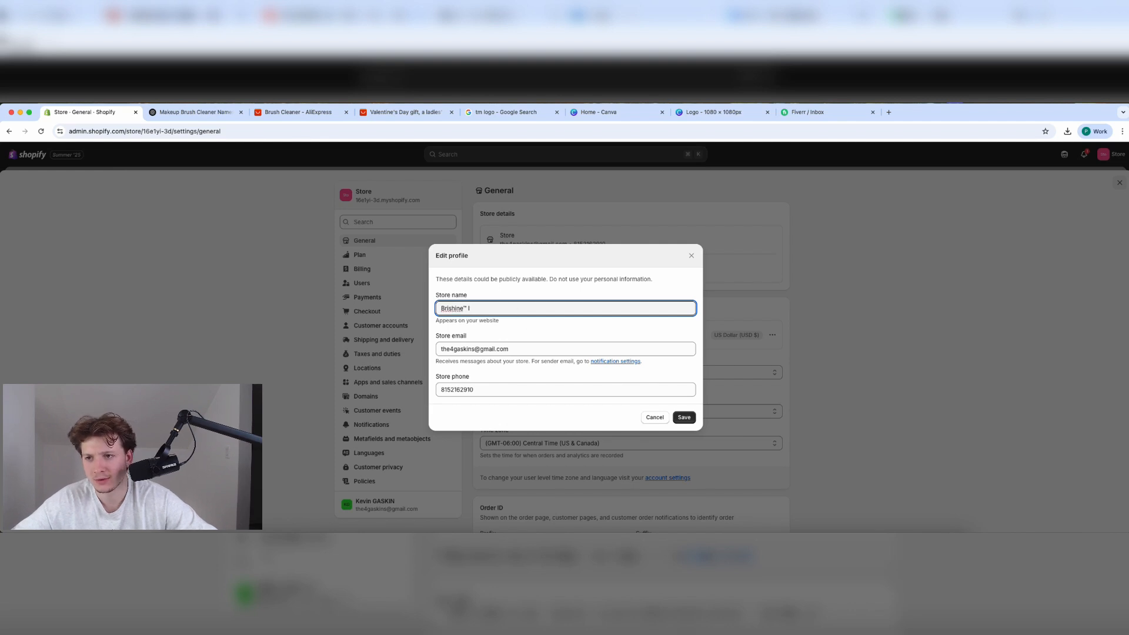
Tell ChatGPT you picked Brishine and ask for a product motto.
click(188, 113)
text(OK)
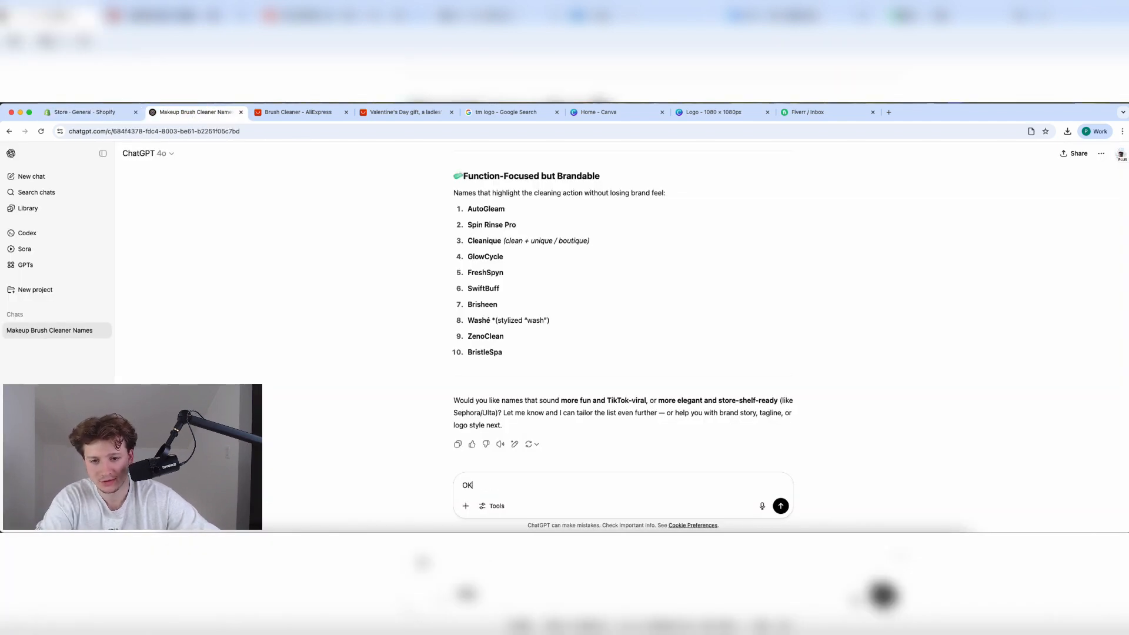
text(, im gonna pick ™)
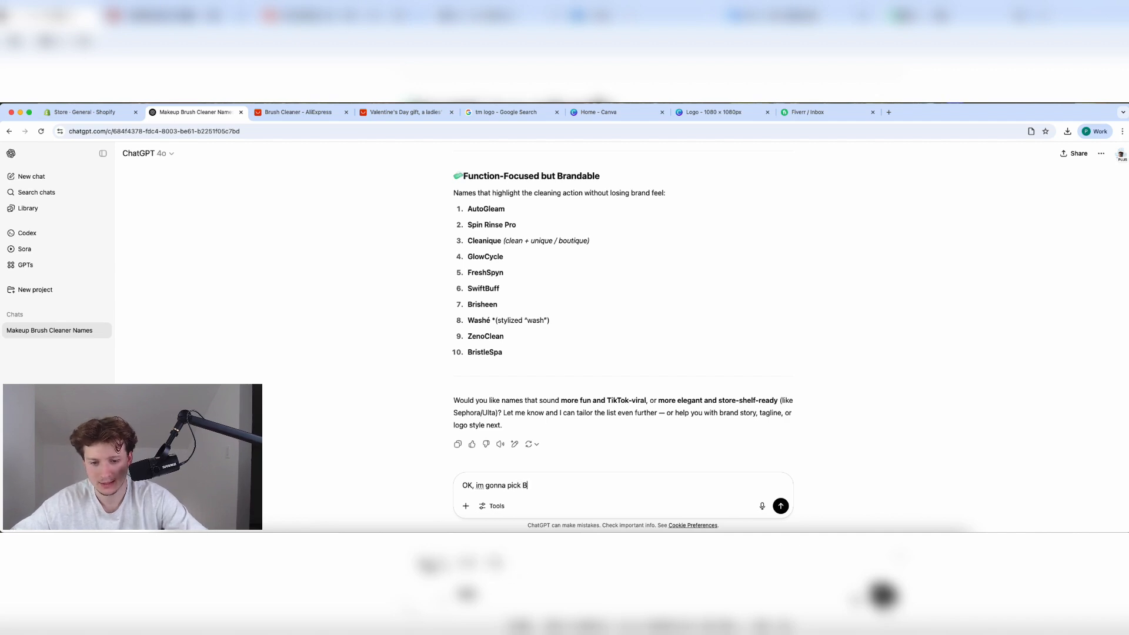
text(Brisheen)
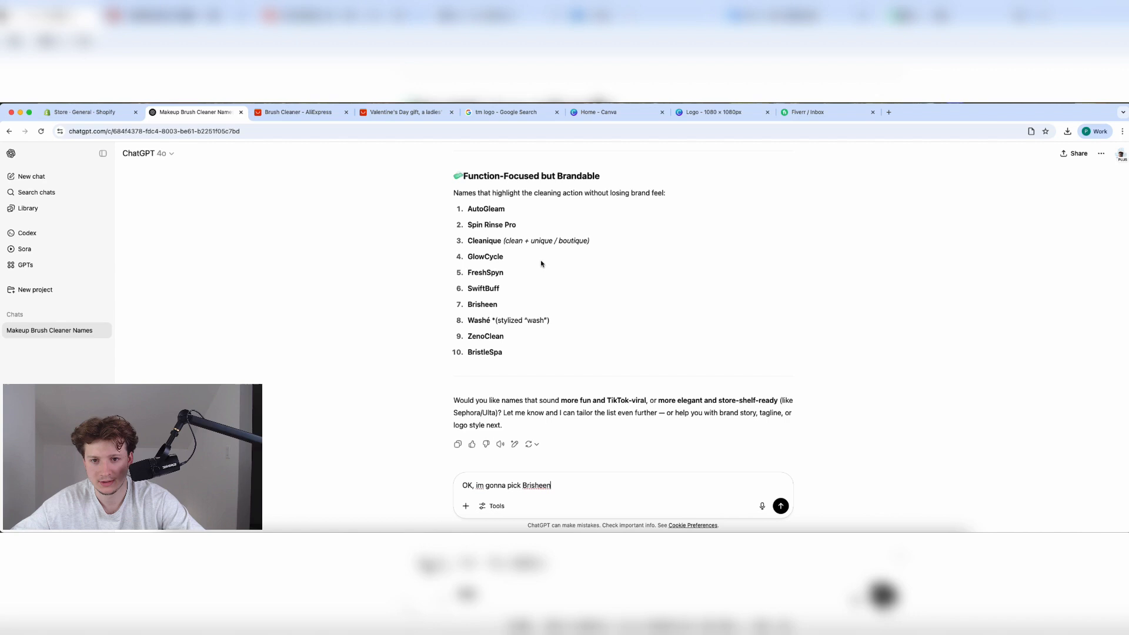
scroll(541, 264, up, 10)
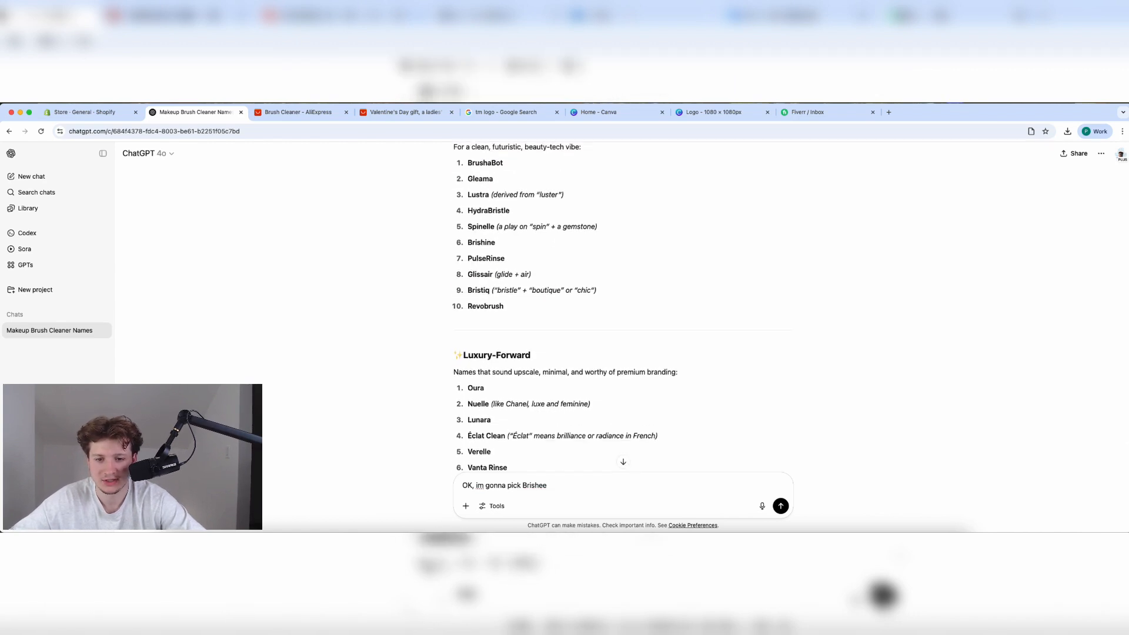
text(ne. )
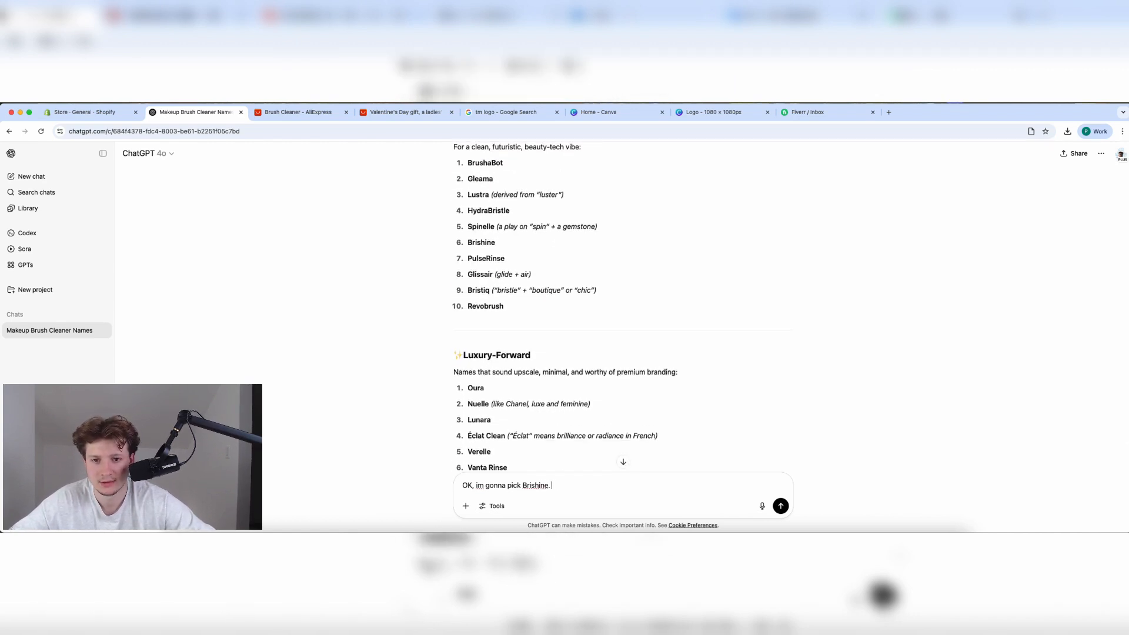
text(Please give me )
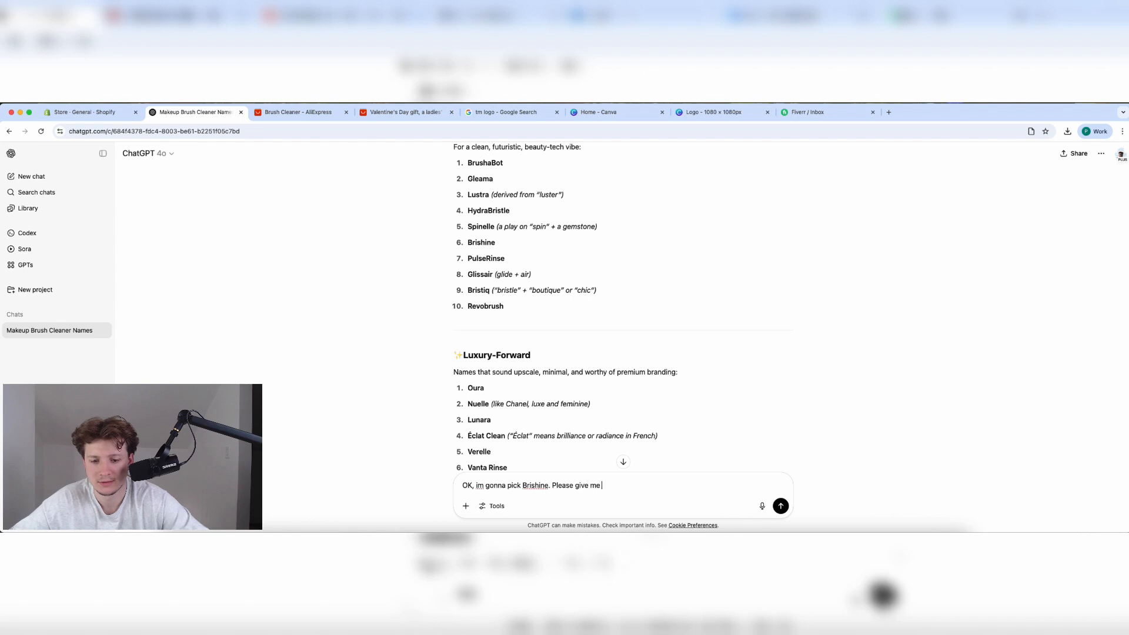
text(a moto for the prod)
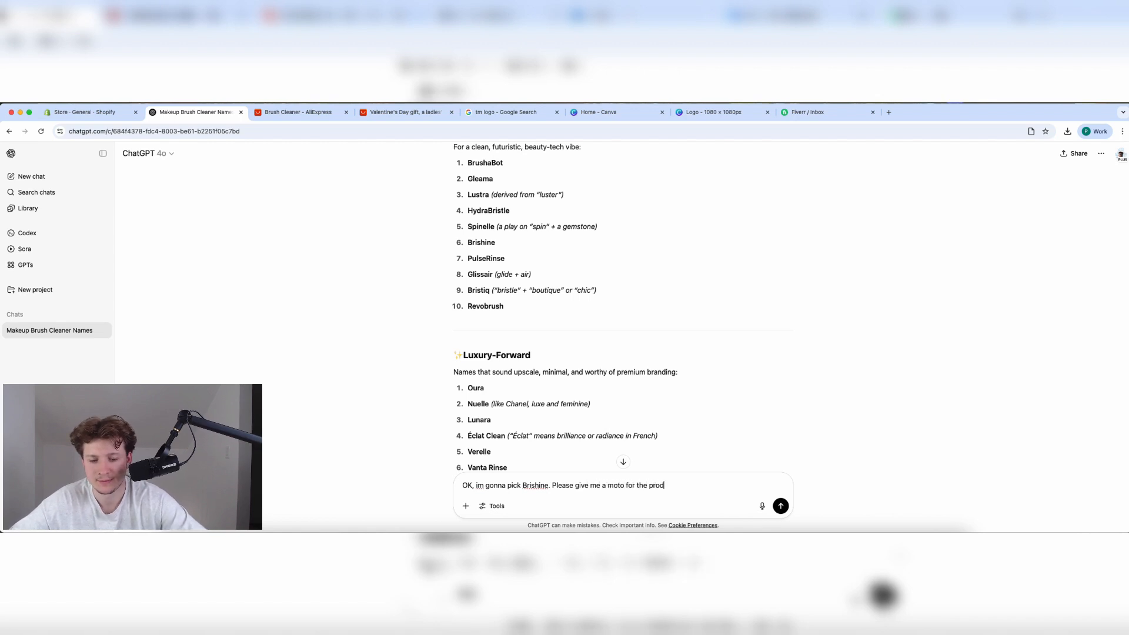
text(uct.)
key(Return)
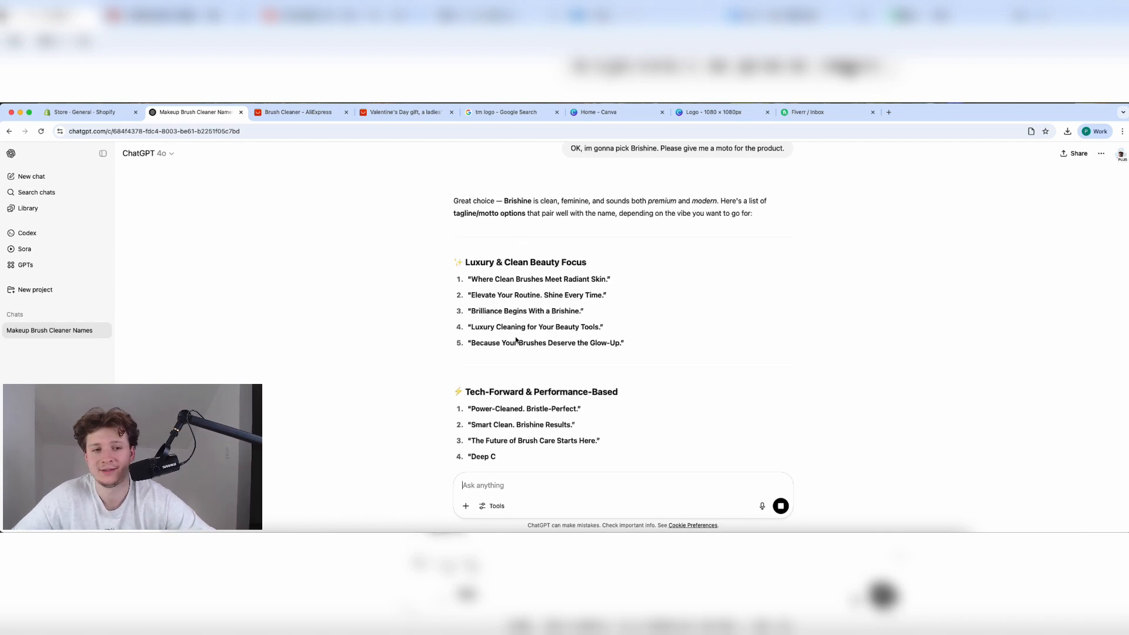
Select and copy the tagline 'Smart Clean. Brishine Results.' from the reply.
scroll(502, 304, down, 1)
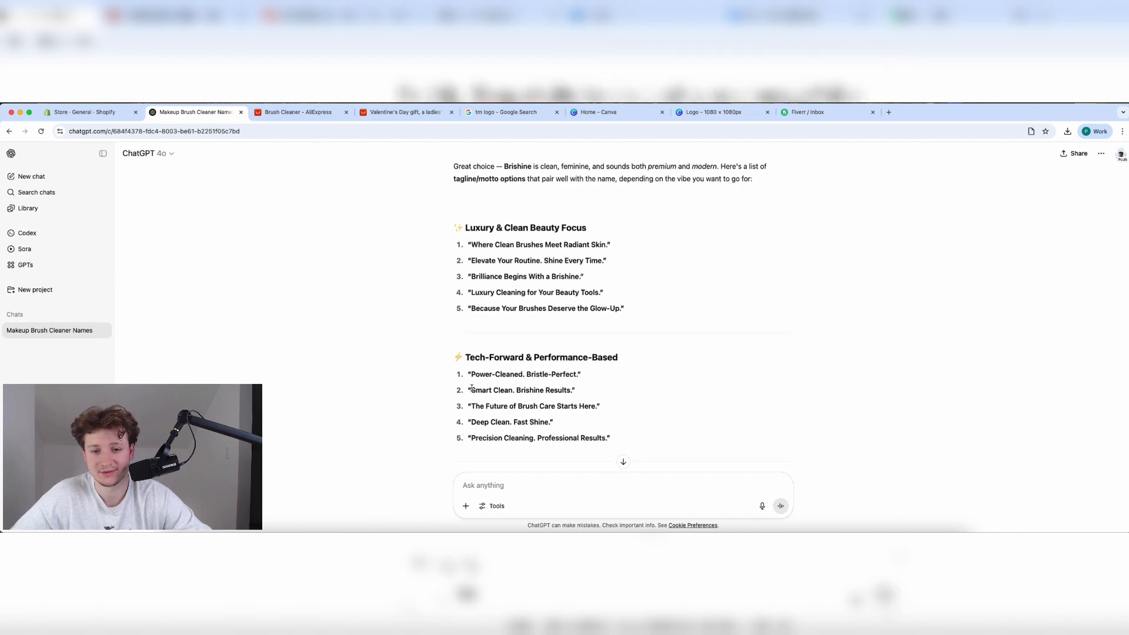
drag(472, 389, 576, 389)
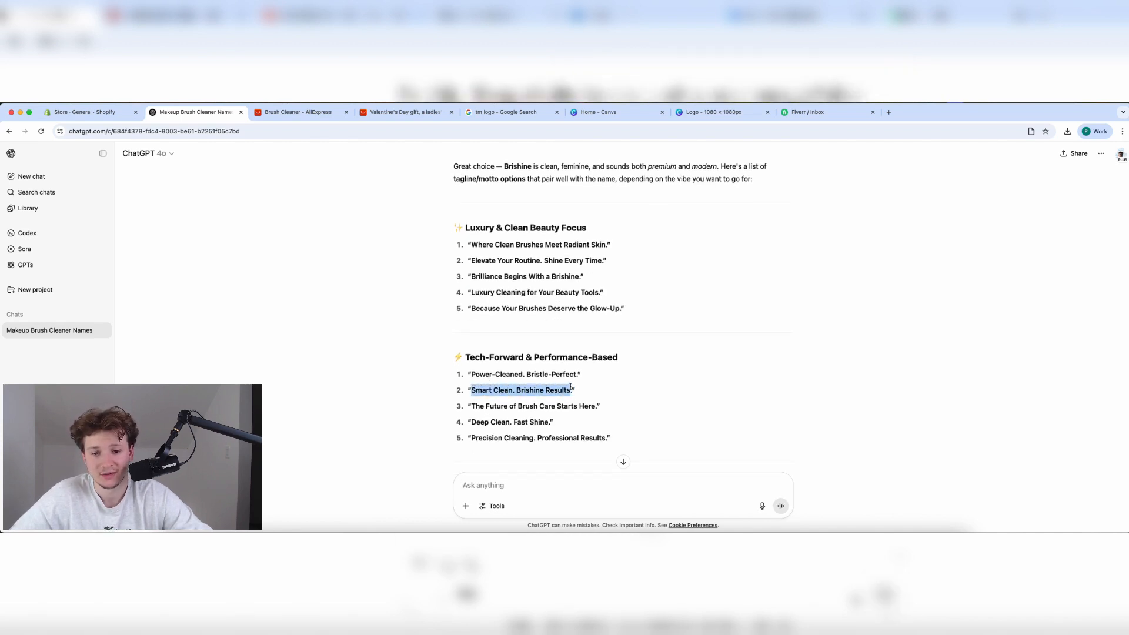
click(547, 421)
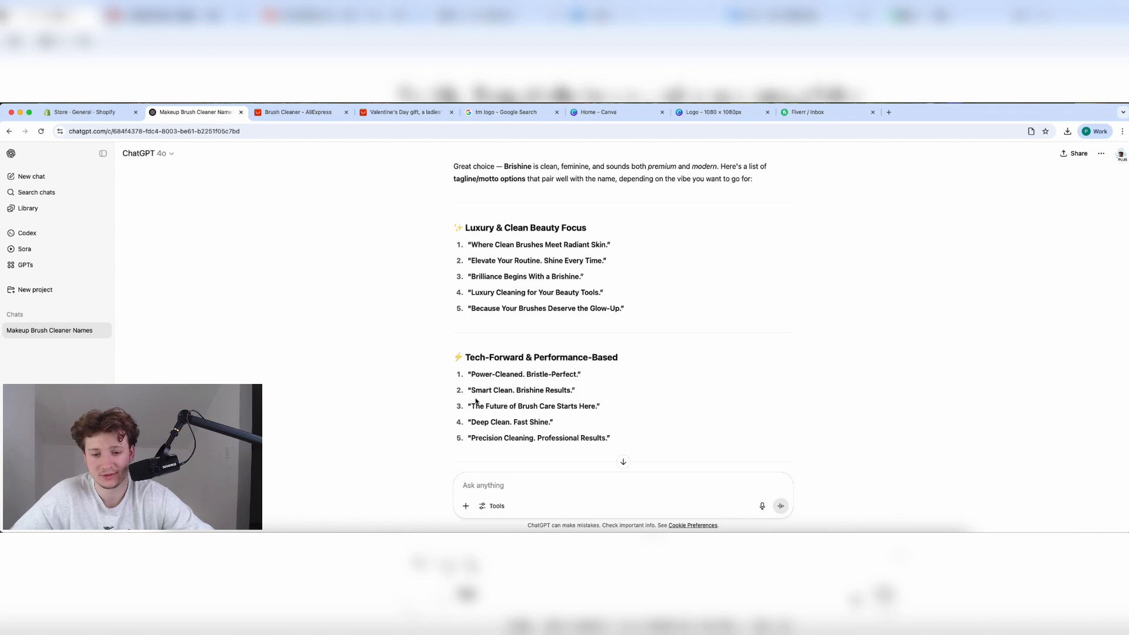
drag(477, 390, 571, 390)
Save the store name as 'Brishine™ | Smart Clean. Brishine Results.' and exit Settings.
click(112, 113)
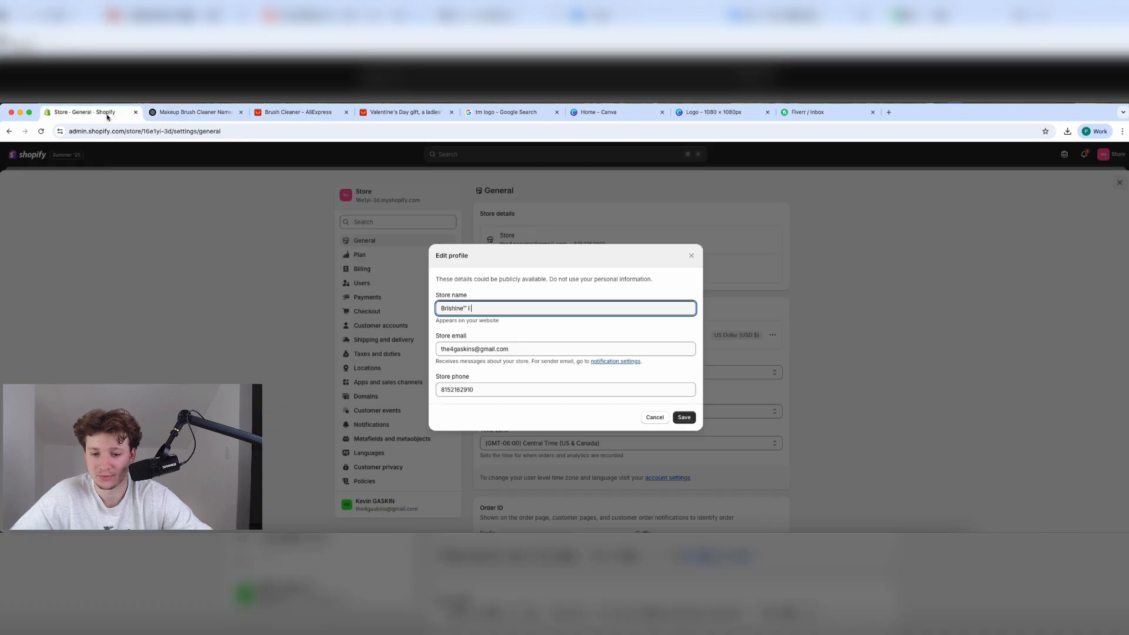
key(super+v)
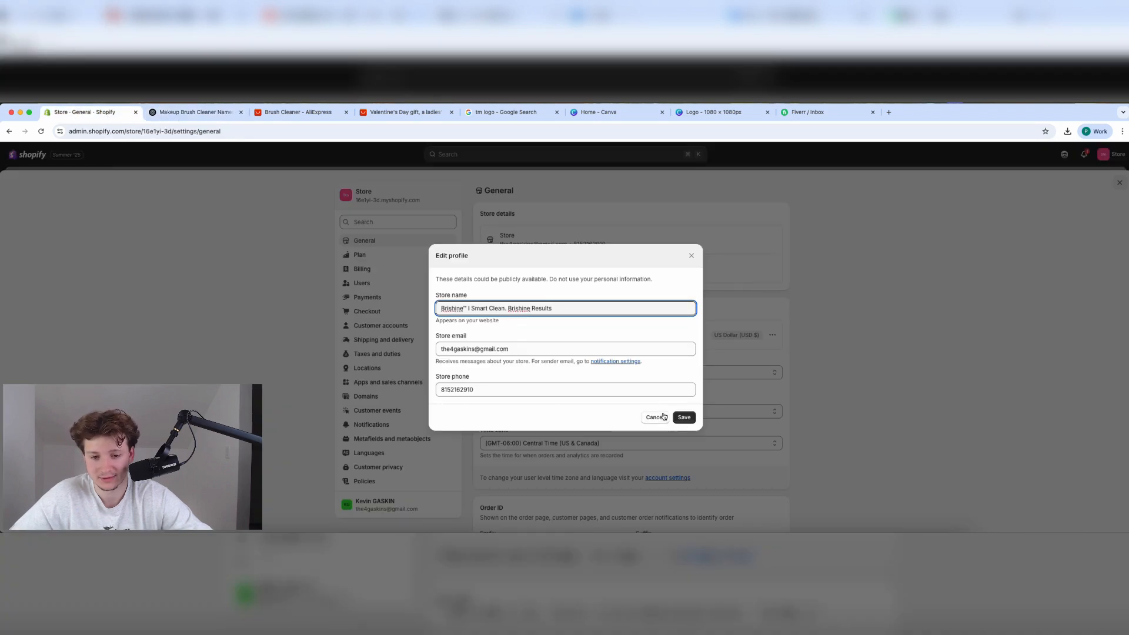
click(682, 418)
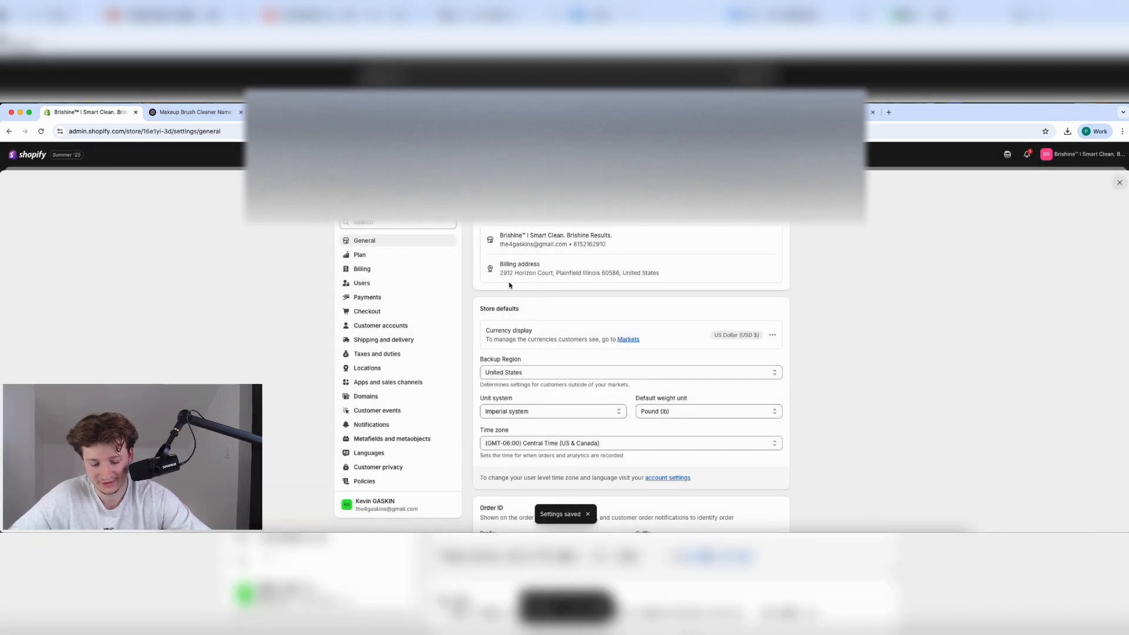
key(Escape)
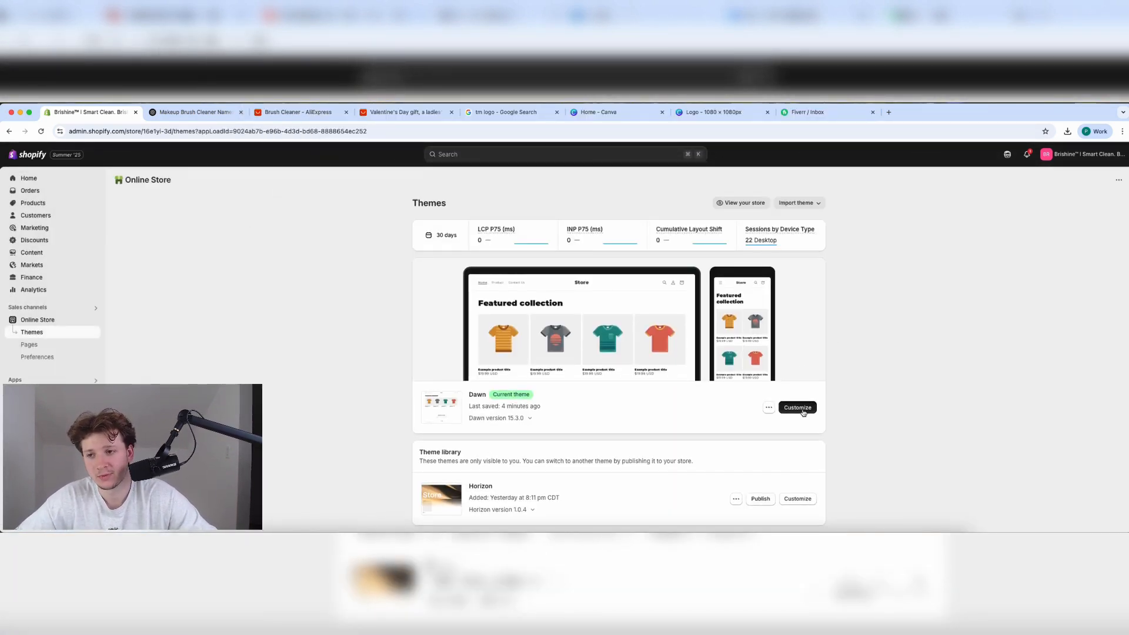
Open the Dawn theme editor and add a Featured product section.
click(791, 407)
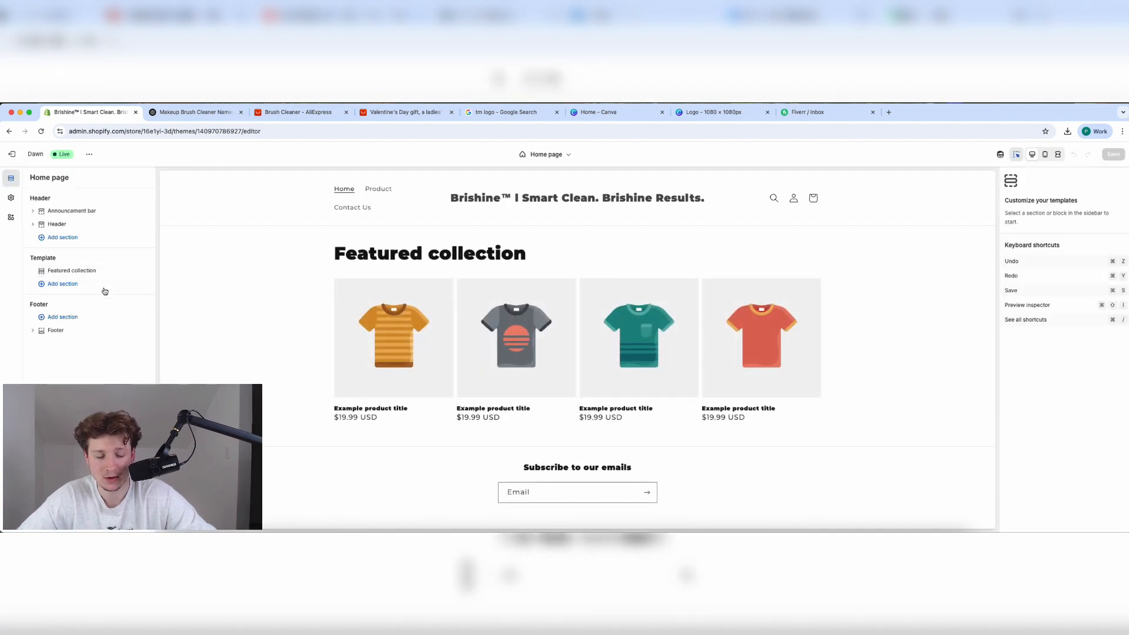
click(100, 285)
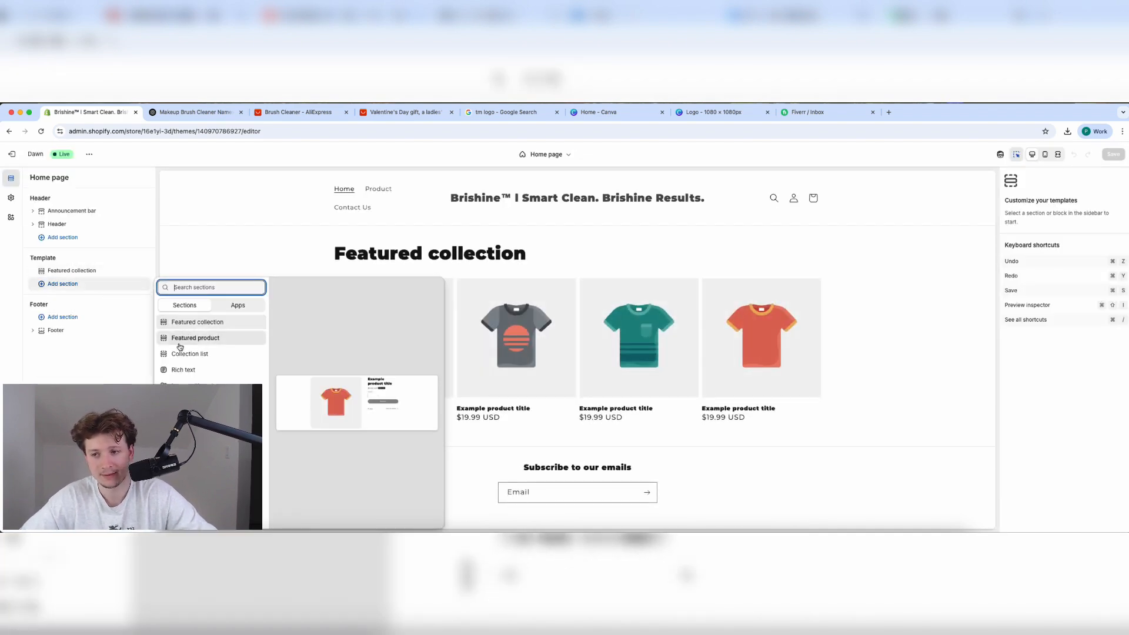
click(200, 339)
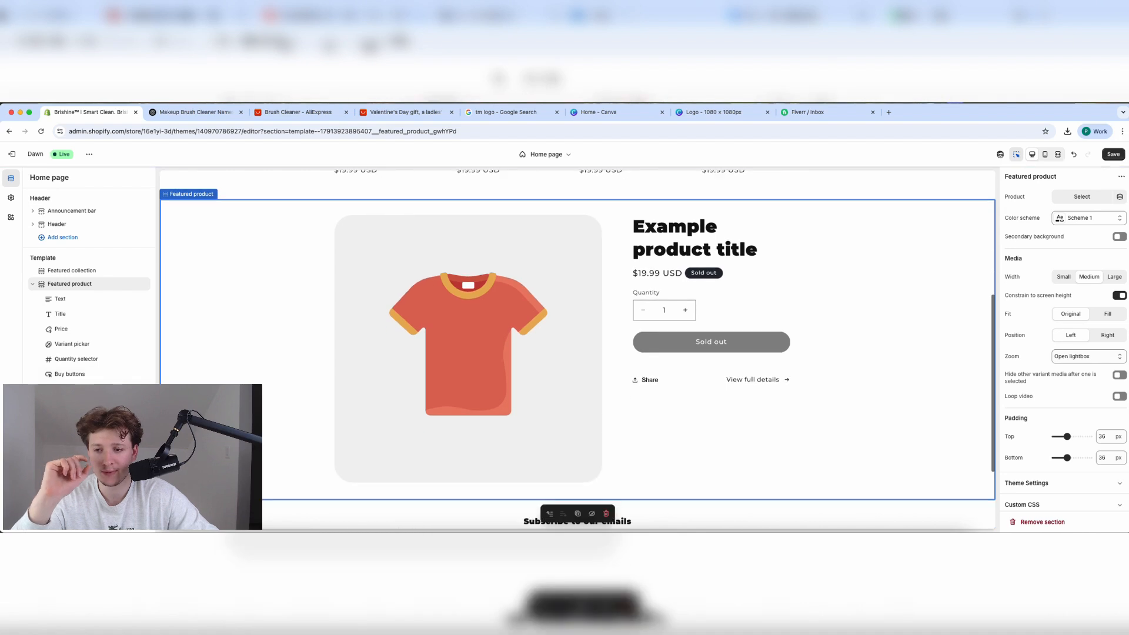
Add a Slideshow section at the top and remove the Featured collection section.
click(74, 419)
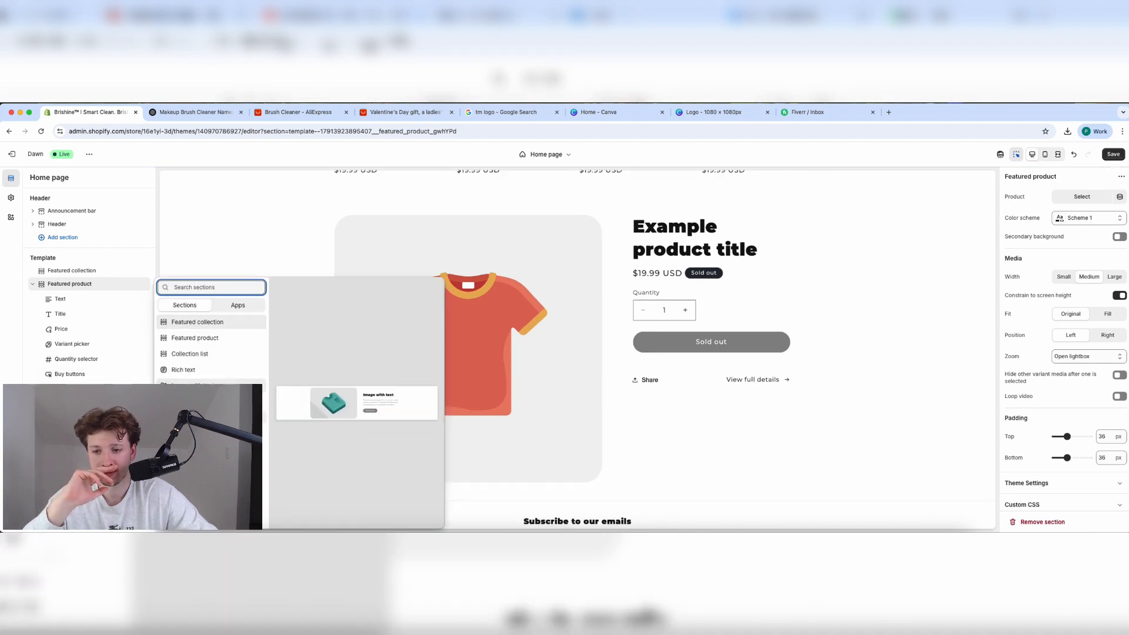
click(194, 418)
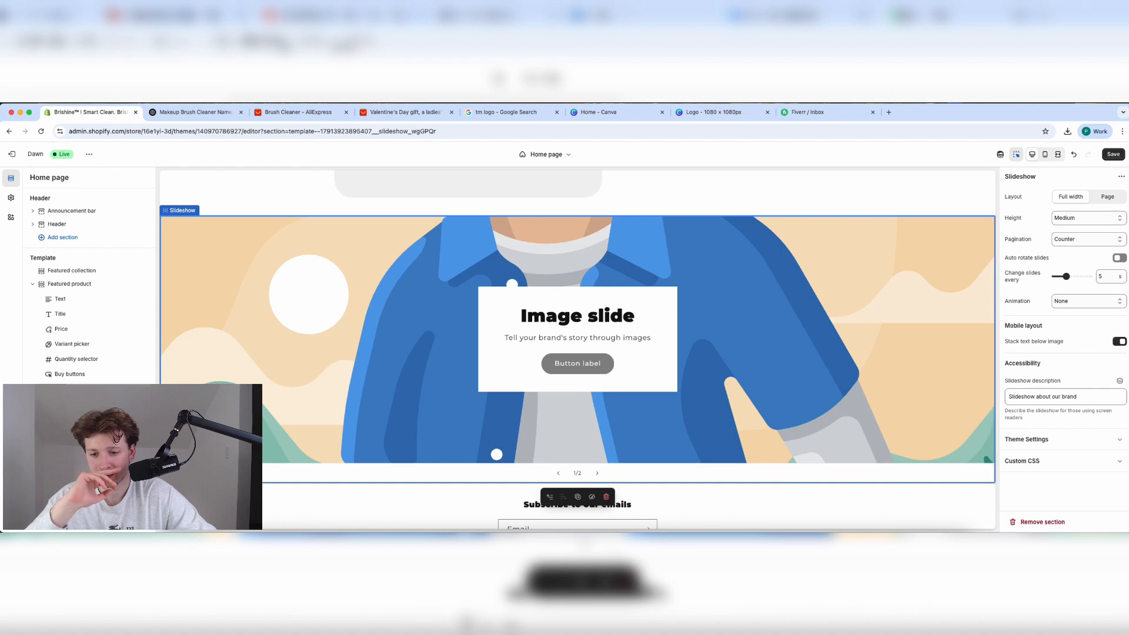
drag(42, 418, 48, 286)
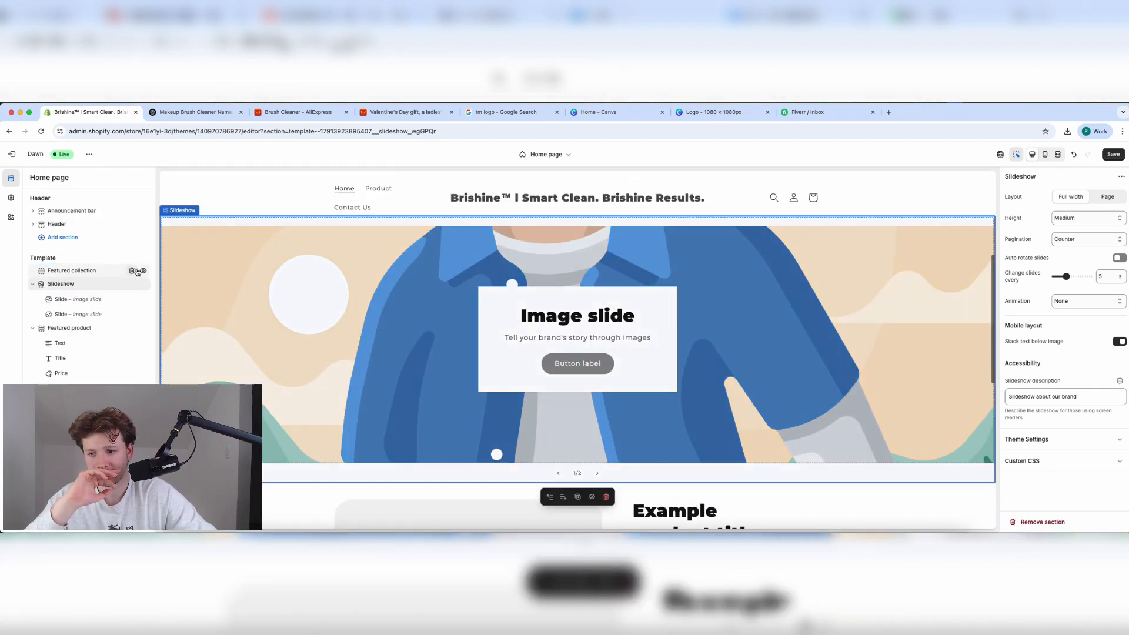
click(132, 271)
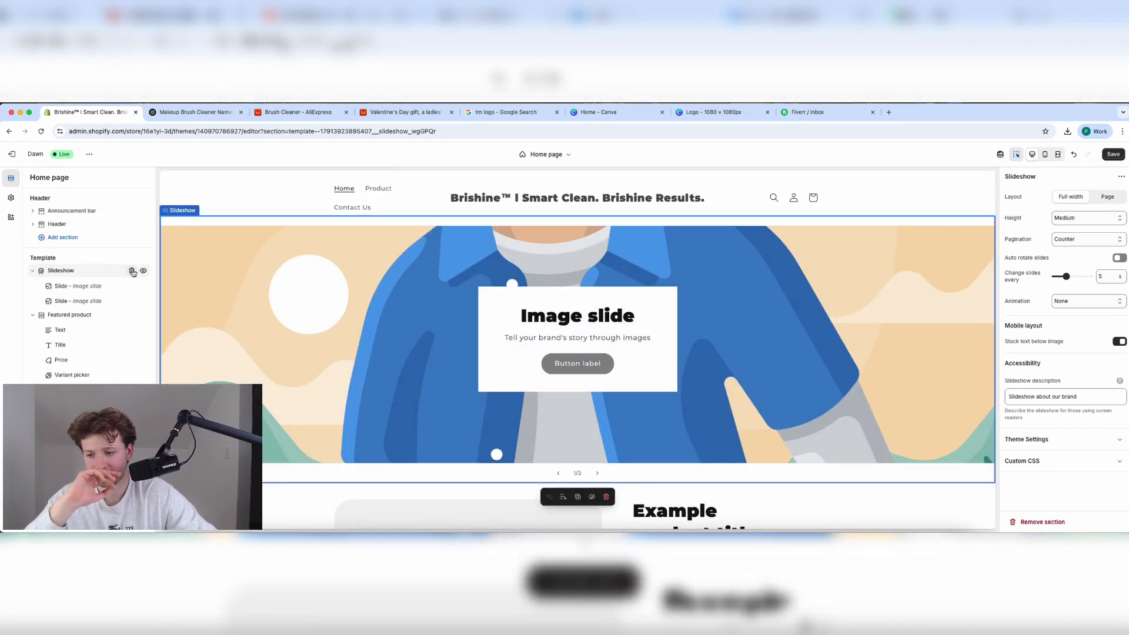
click(62, 449)
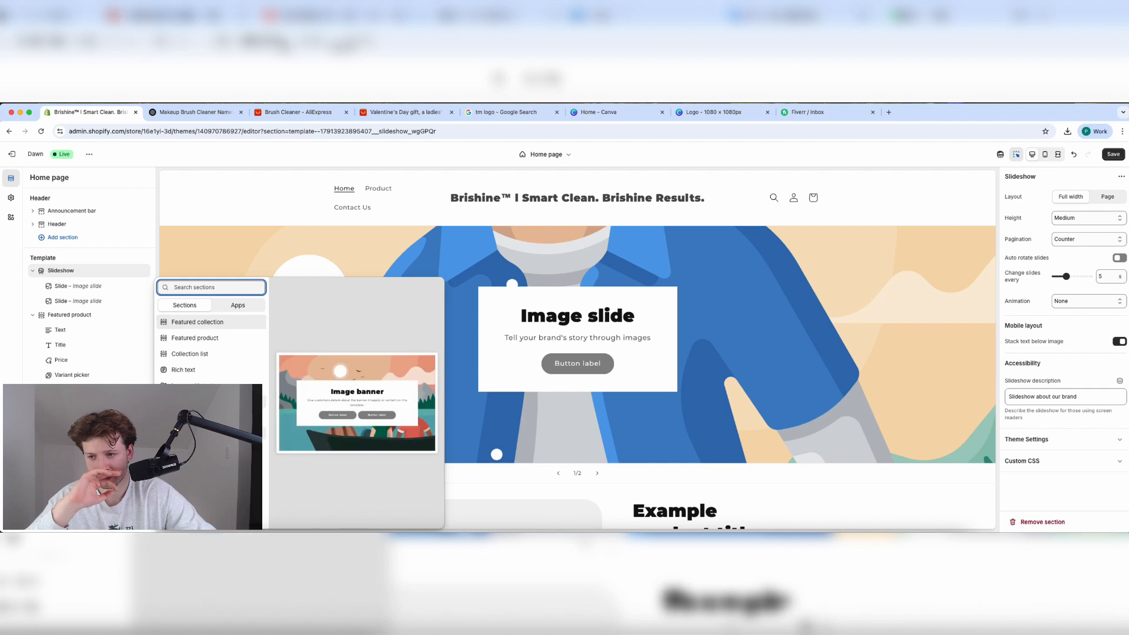
Add Rich text and Image with text sections to the home page.
click(200, 371)
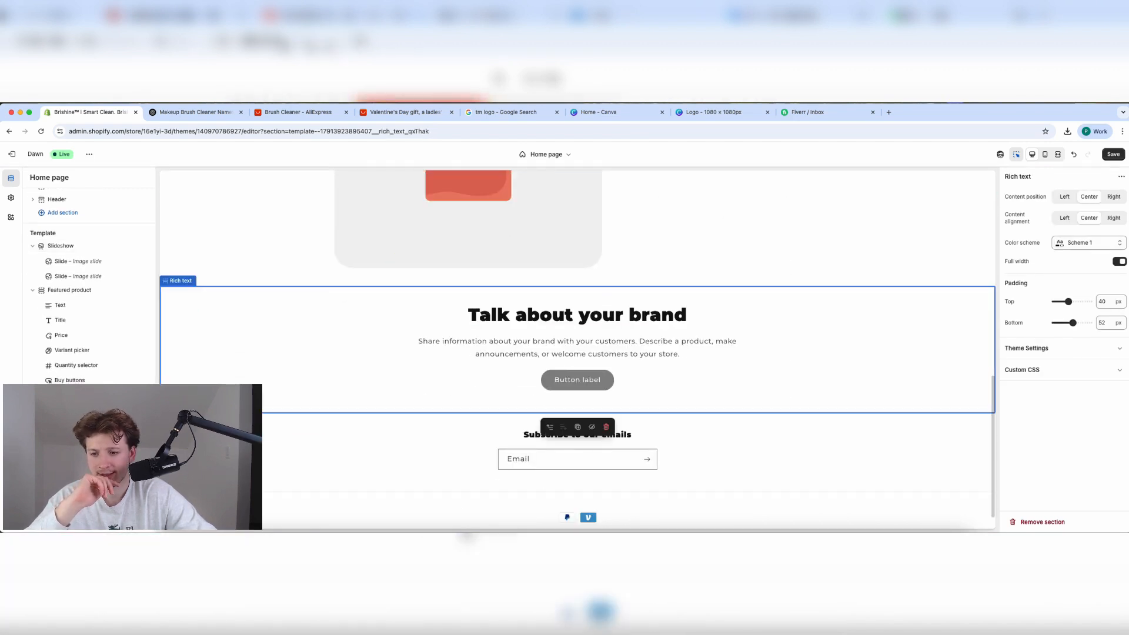
click(62, 465)
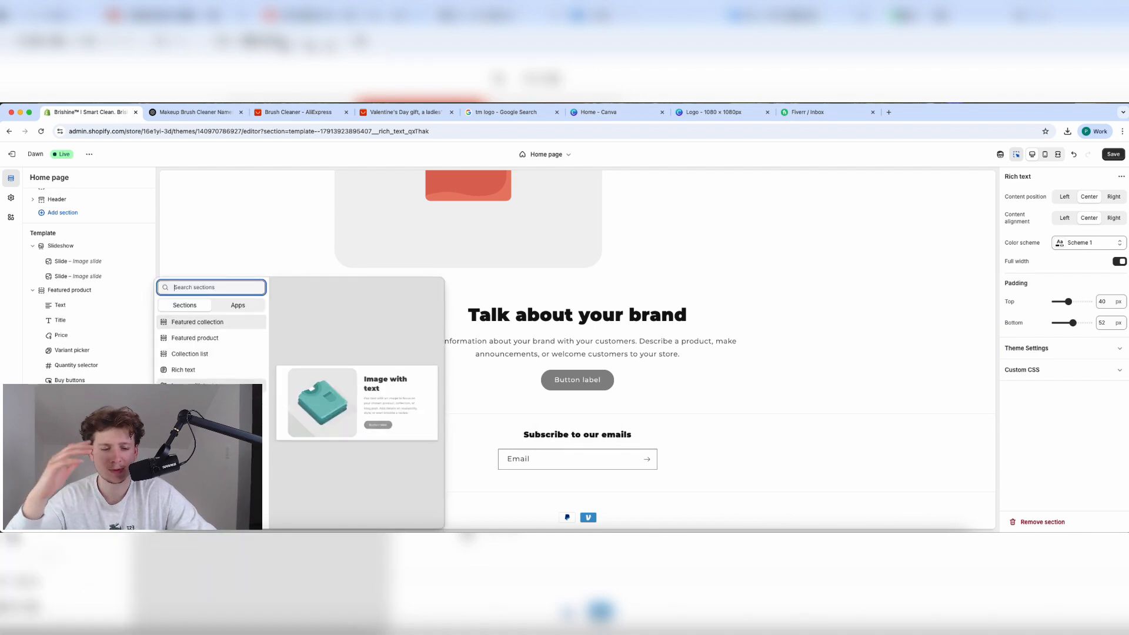
click(200, 386)
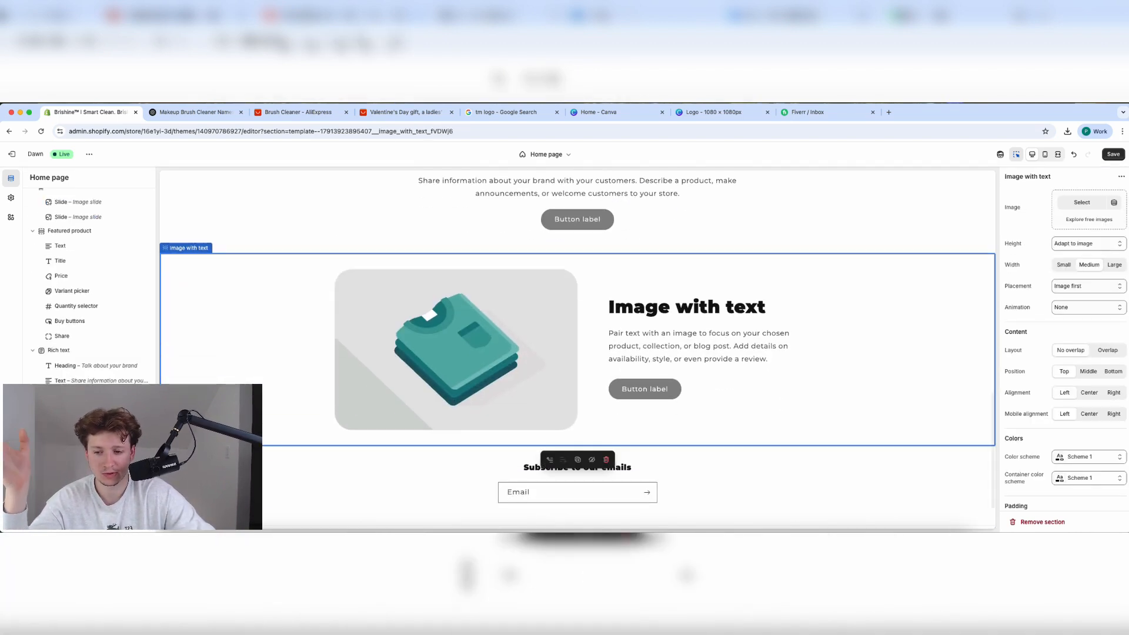
Add a second Image with text section with placement set to Image second.
click(68, 471)
click(200, 386)
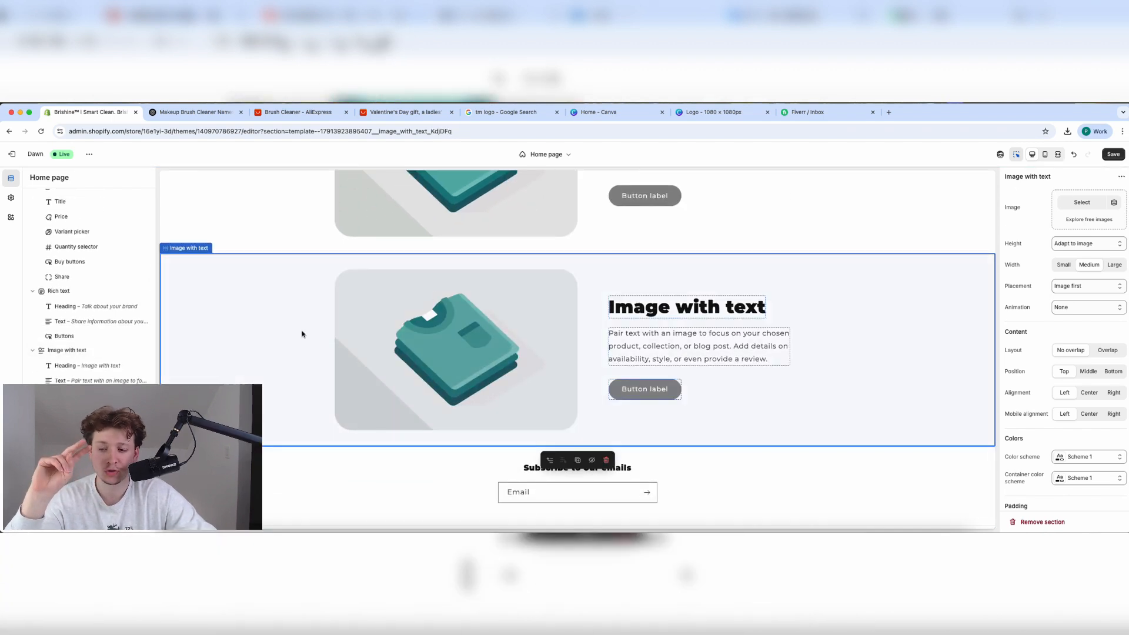
click(1088, 291)
click(1088, 298)
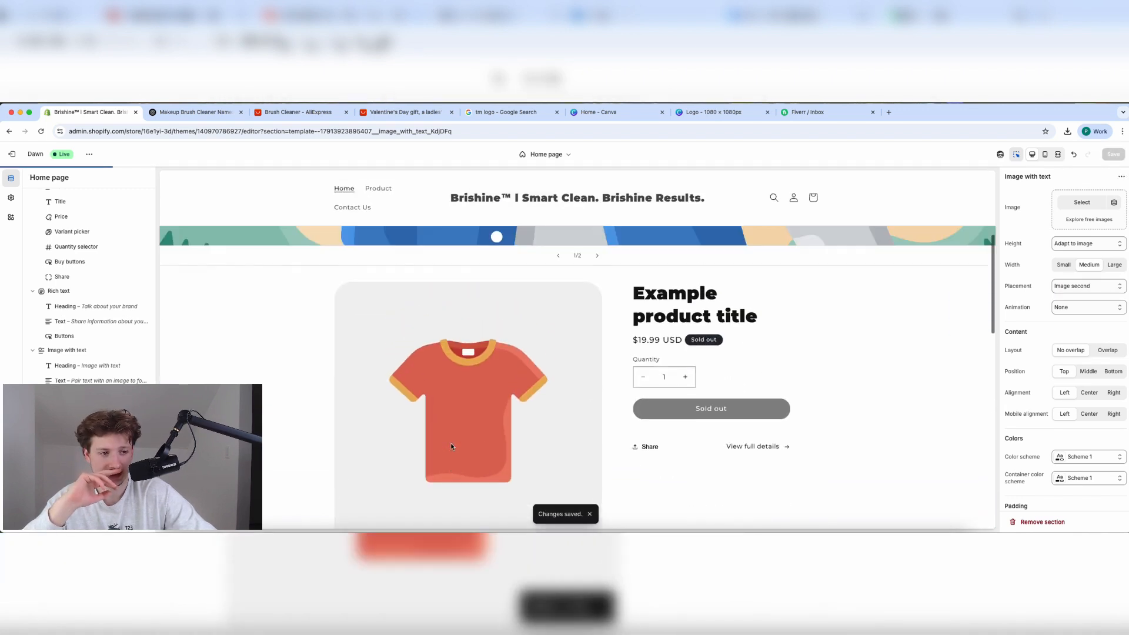
click(578, 402)
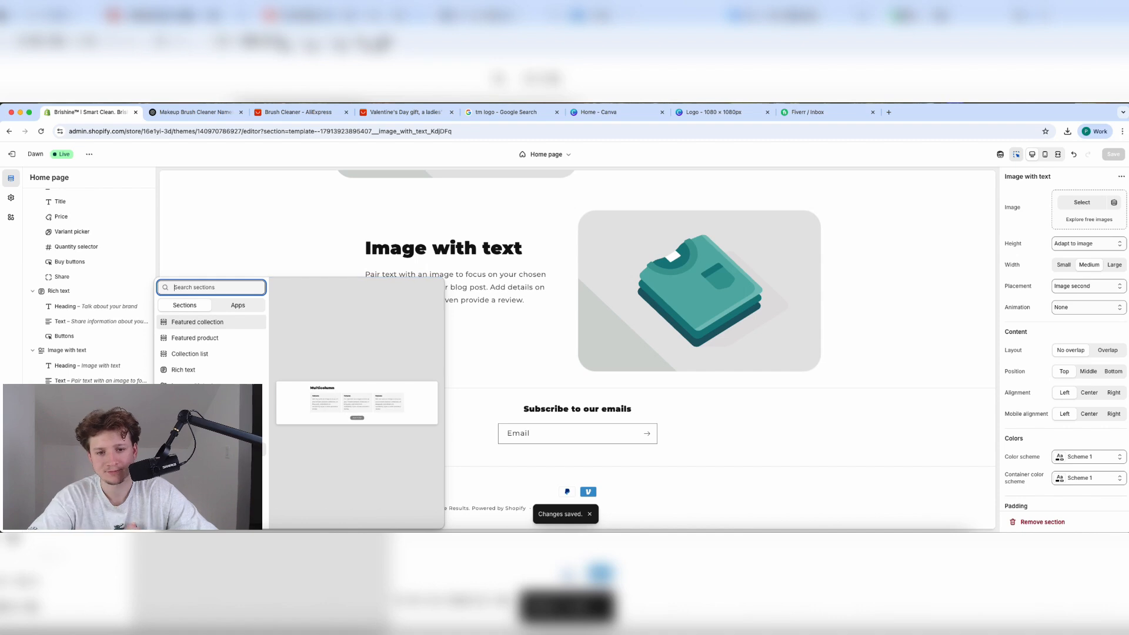
Add a Multicolumn section with a fourth column below the Image with text sections.
click(194, 448)
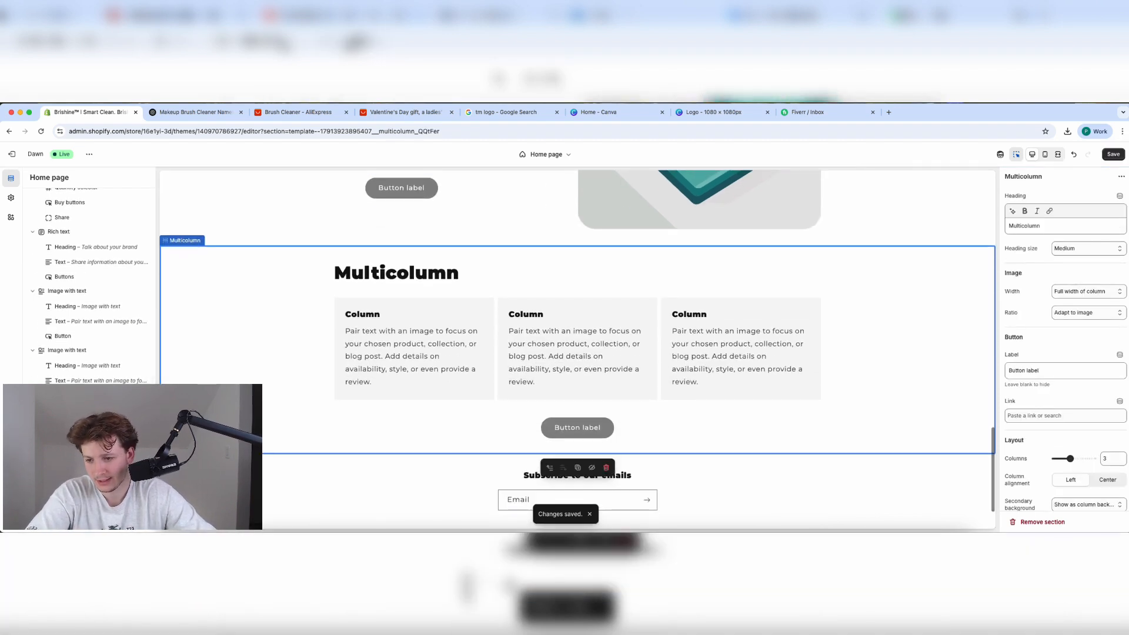
key(super+z)
click(89, 404)
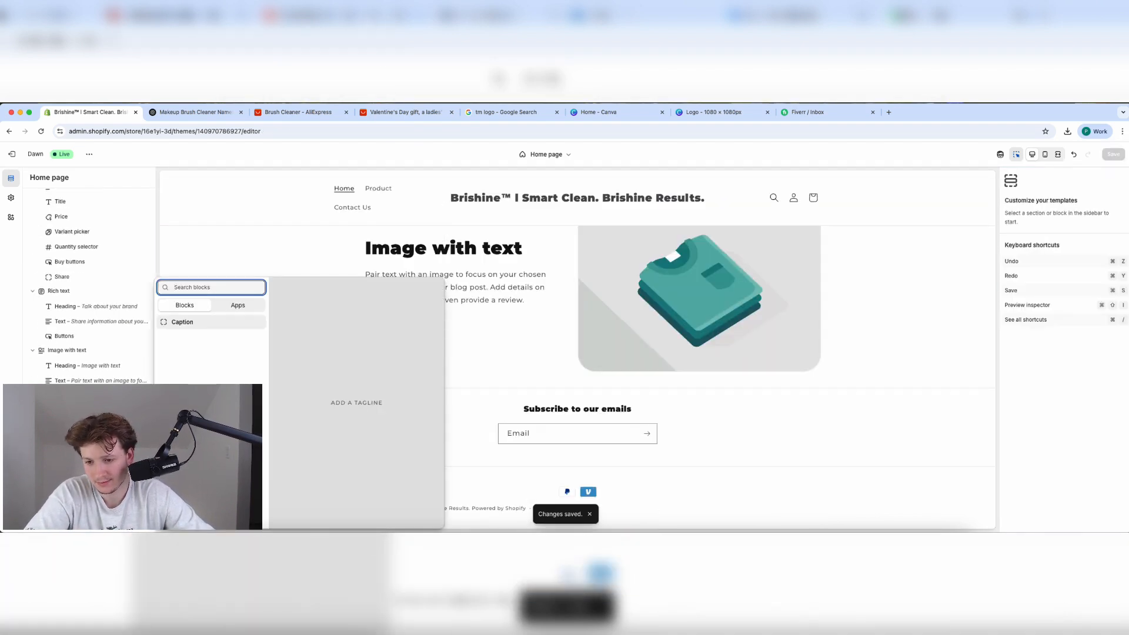
click(68, 412)
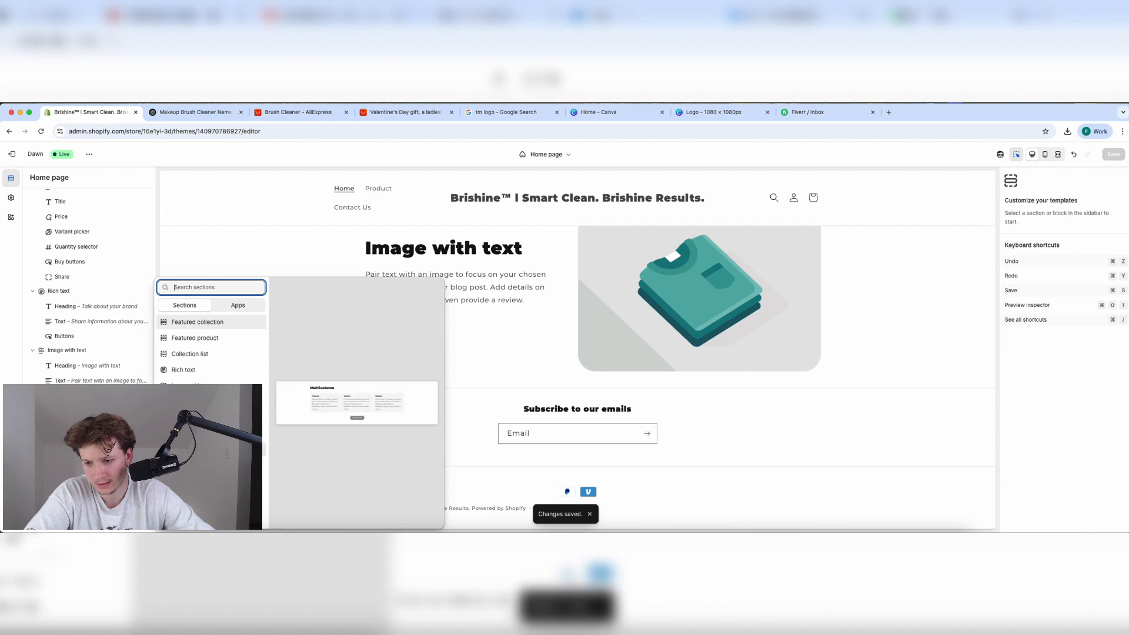
click(189, 449)
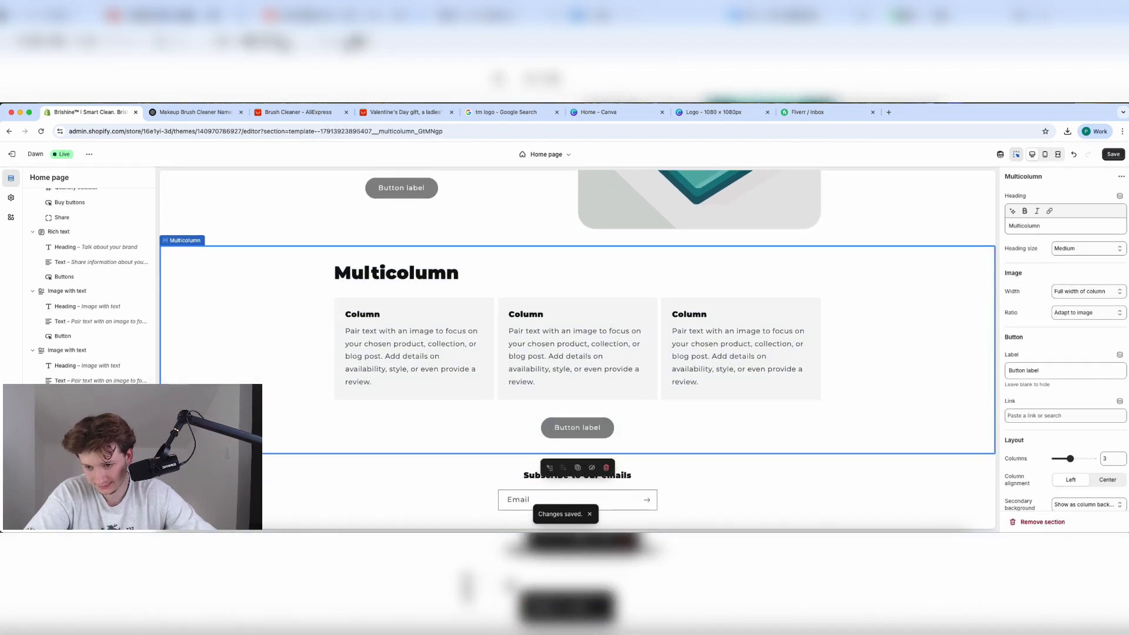
click(89, 447)
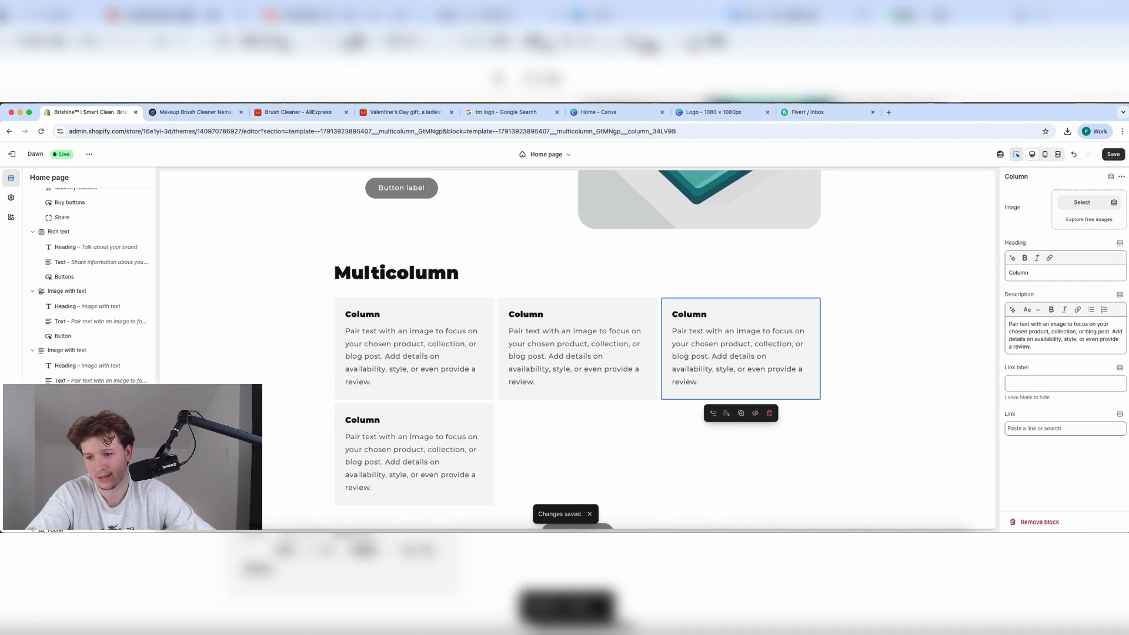
Add a Collapsible content section, then remove it again.
click(69, 498)
scroll(194, 476, down, 5)
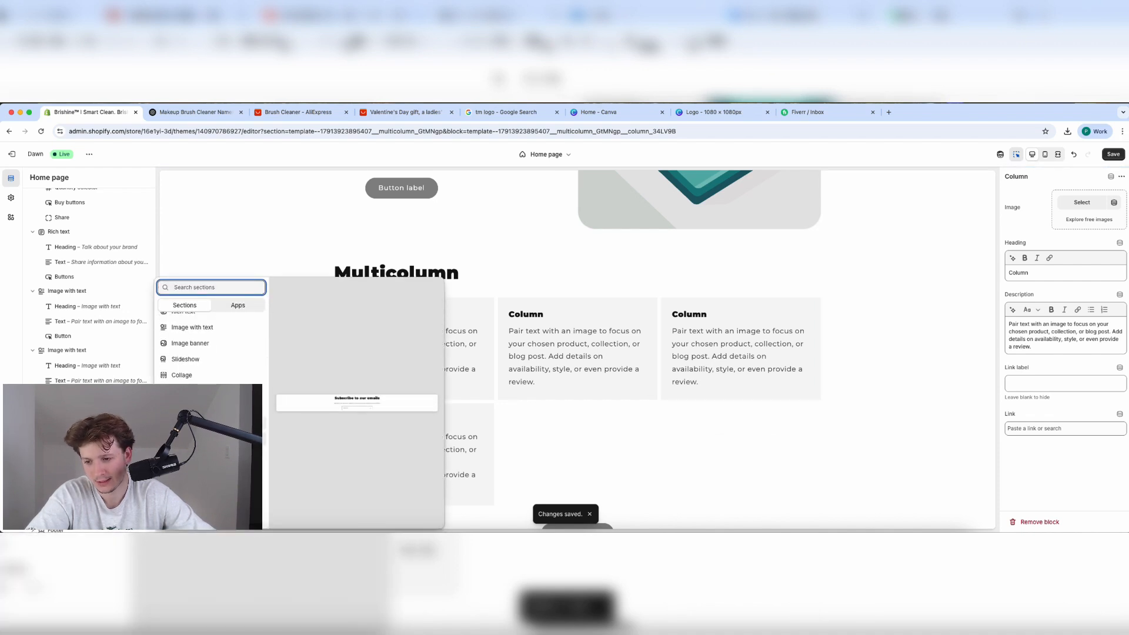
click(200, 423)
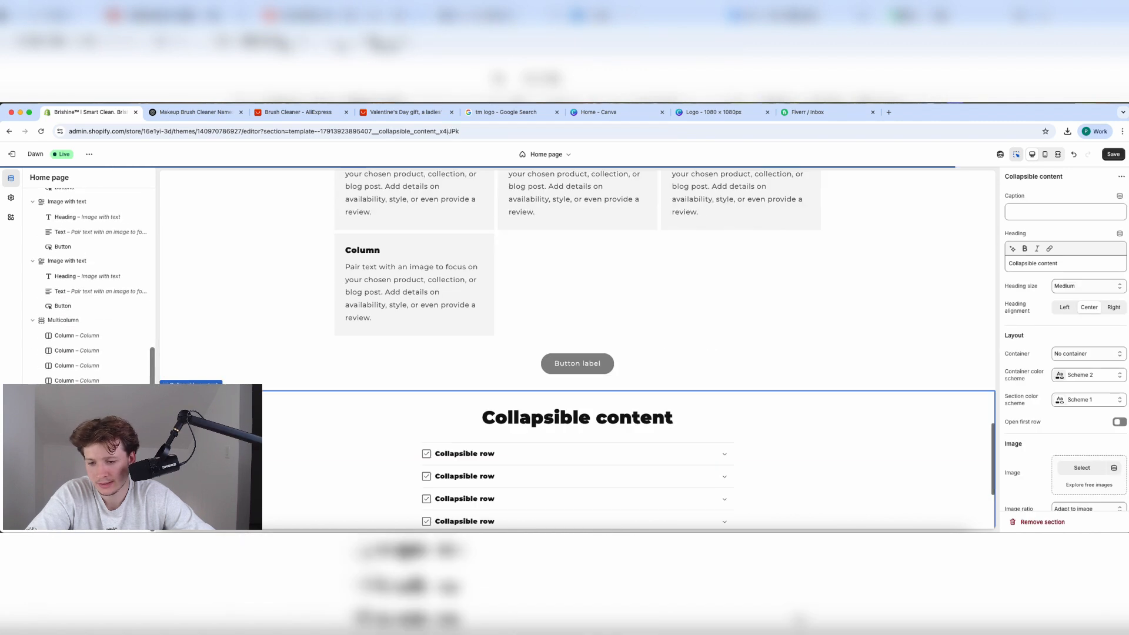
click(135, 396)
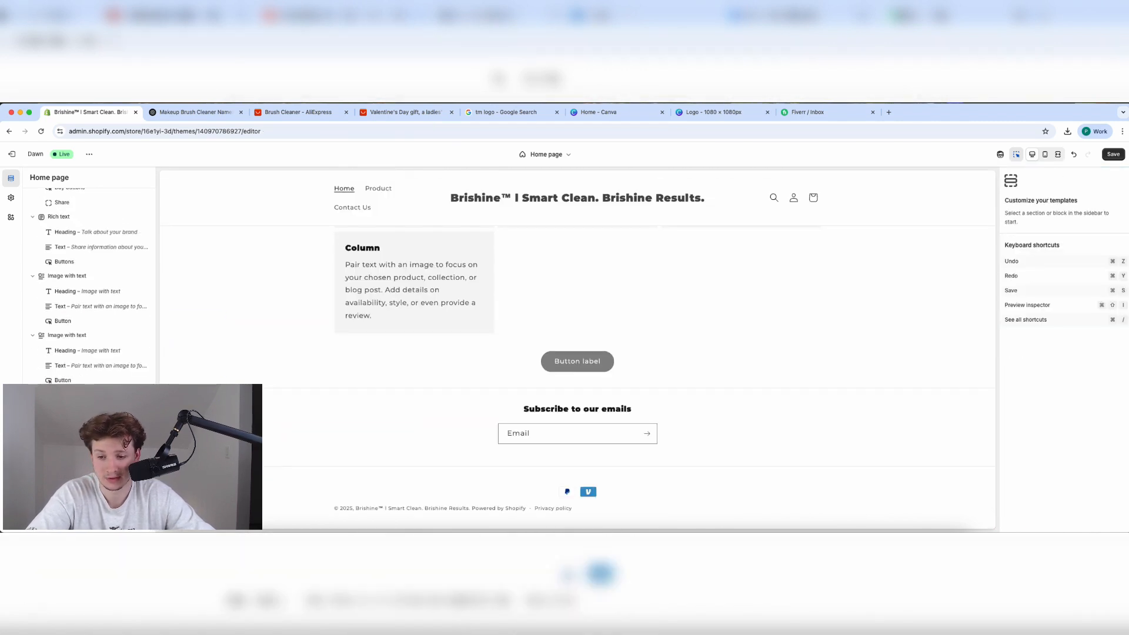
click(66, 470)
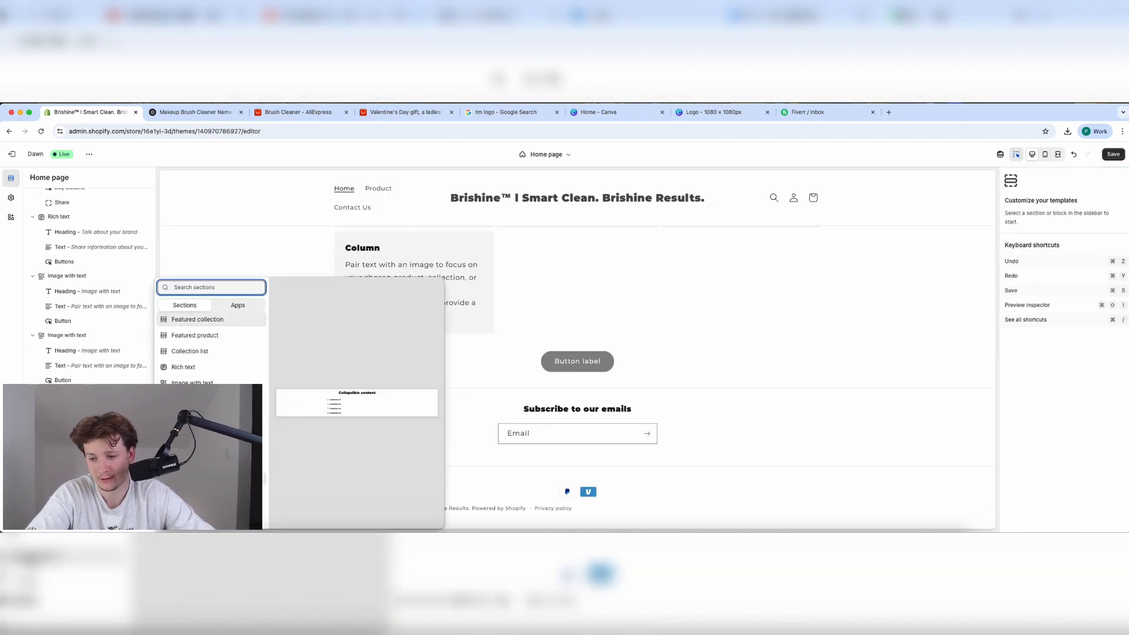
click(211, 494)
Re-add a fresh Collapsible content section after several undo attempts.
click(66, 470)
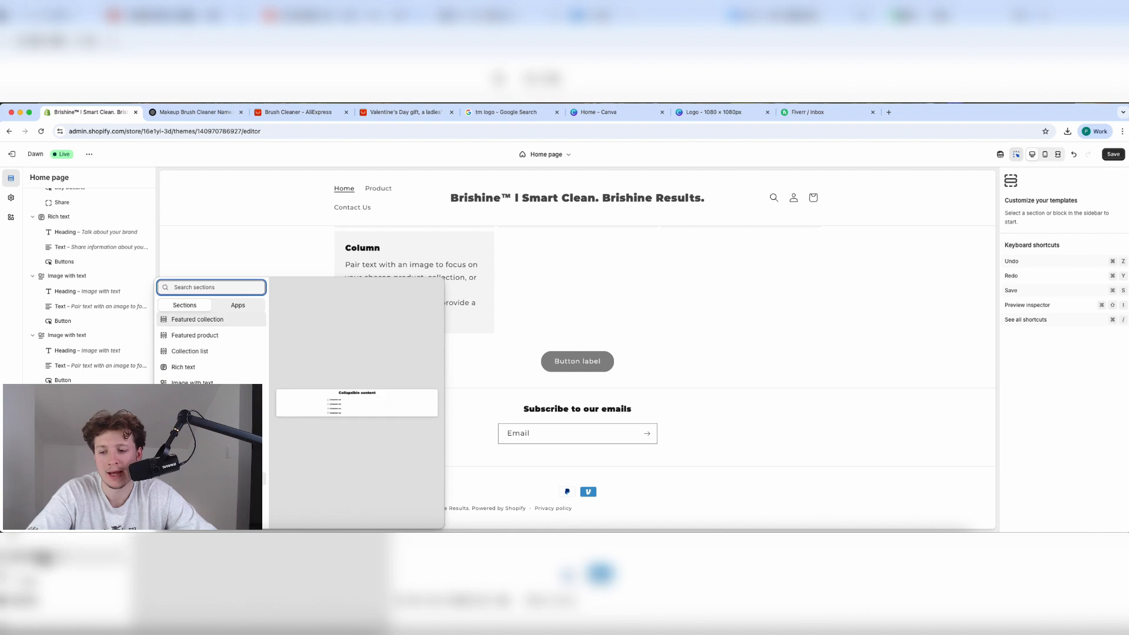
click(212, 478)
click(66, 470)
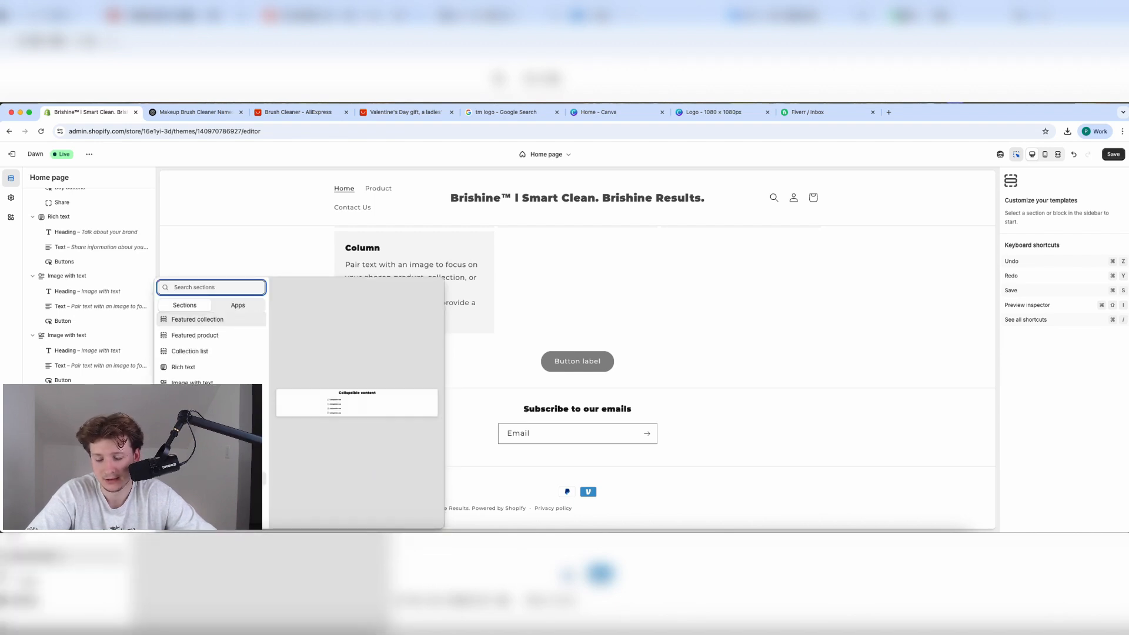
click(212, 478)
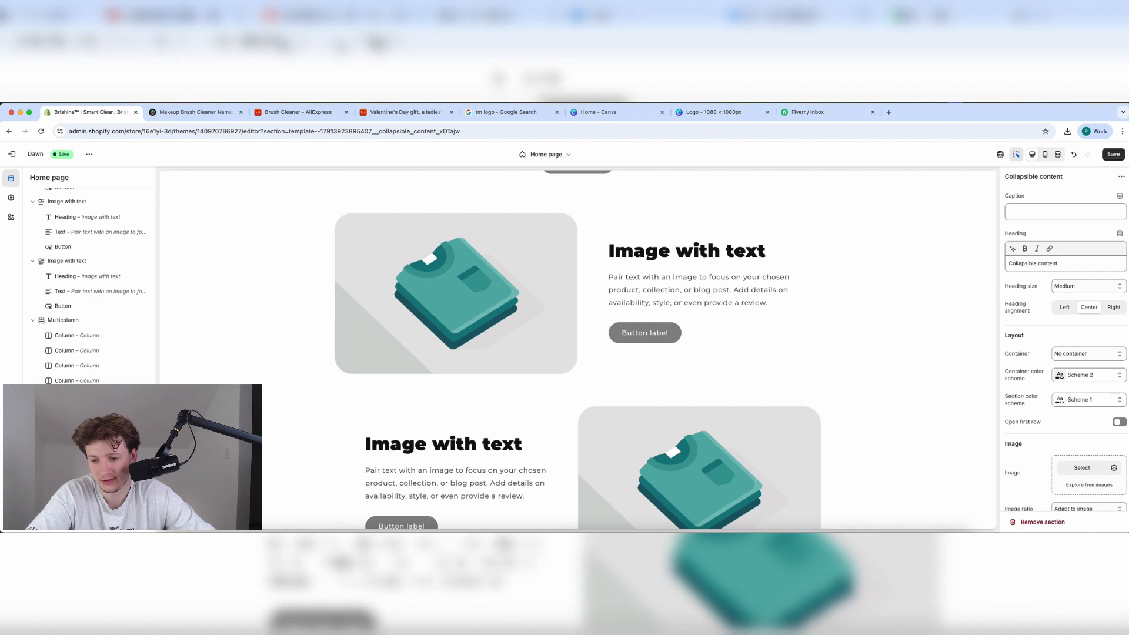
key(super+z)
click(63, 455)
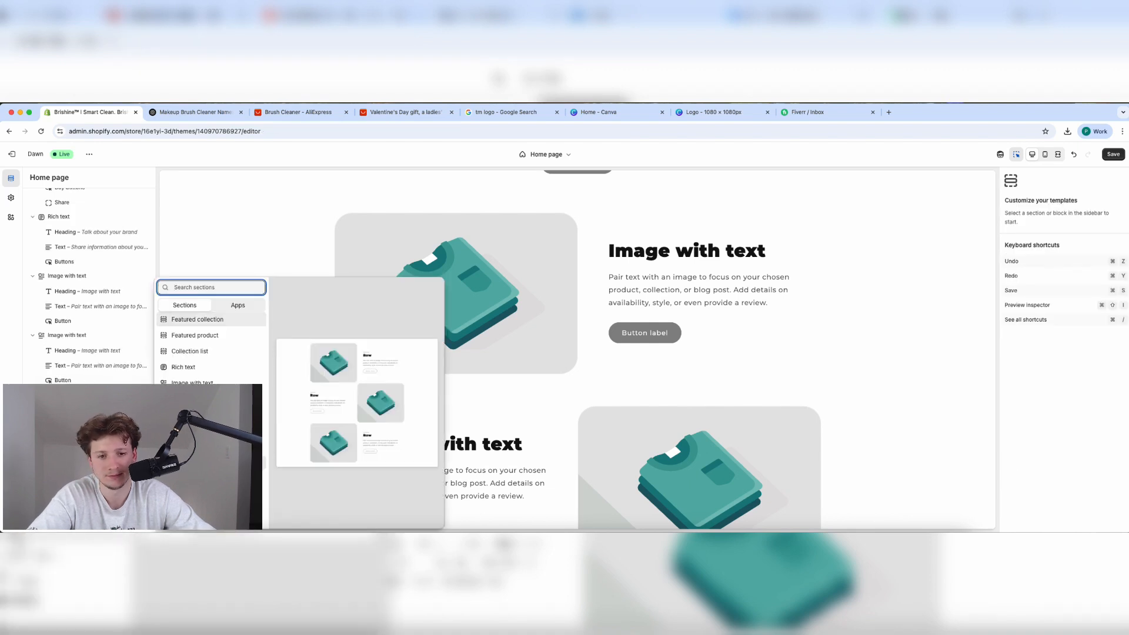
click(197, 472)
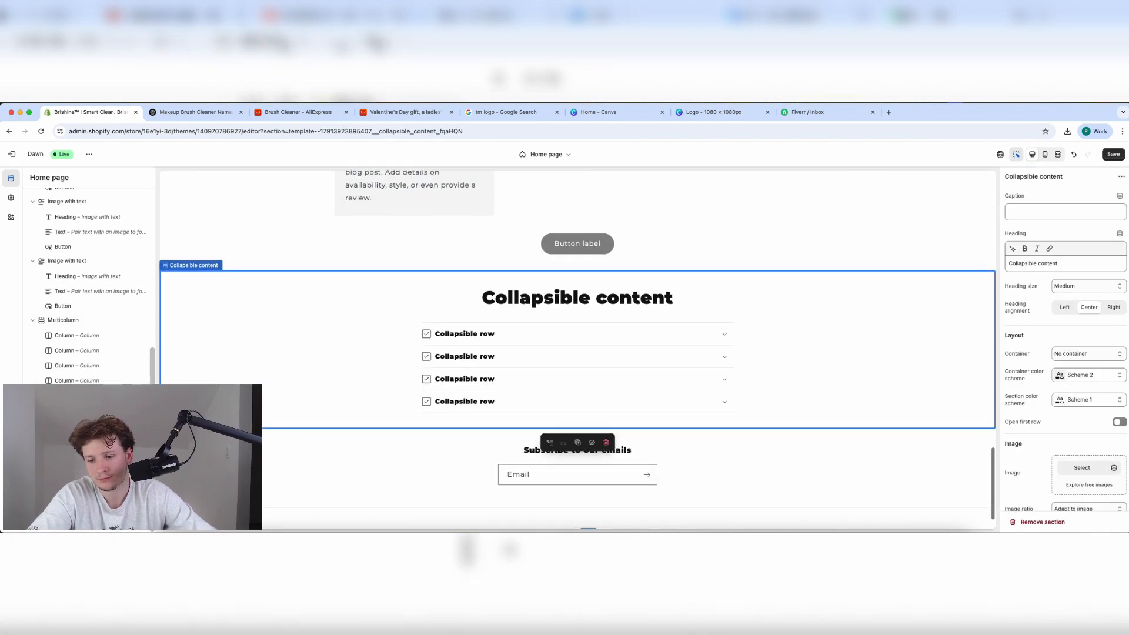
key(super+z)
click(63, 469)
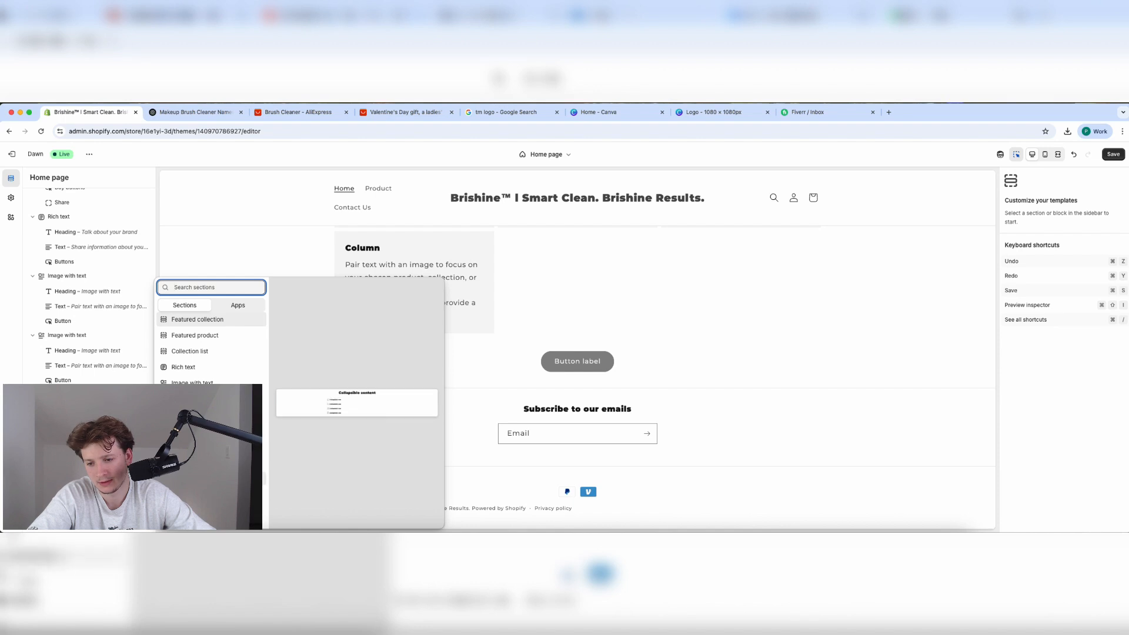
click(197, 457)
click(64, 469)
click(64, 469)
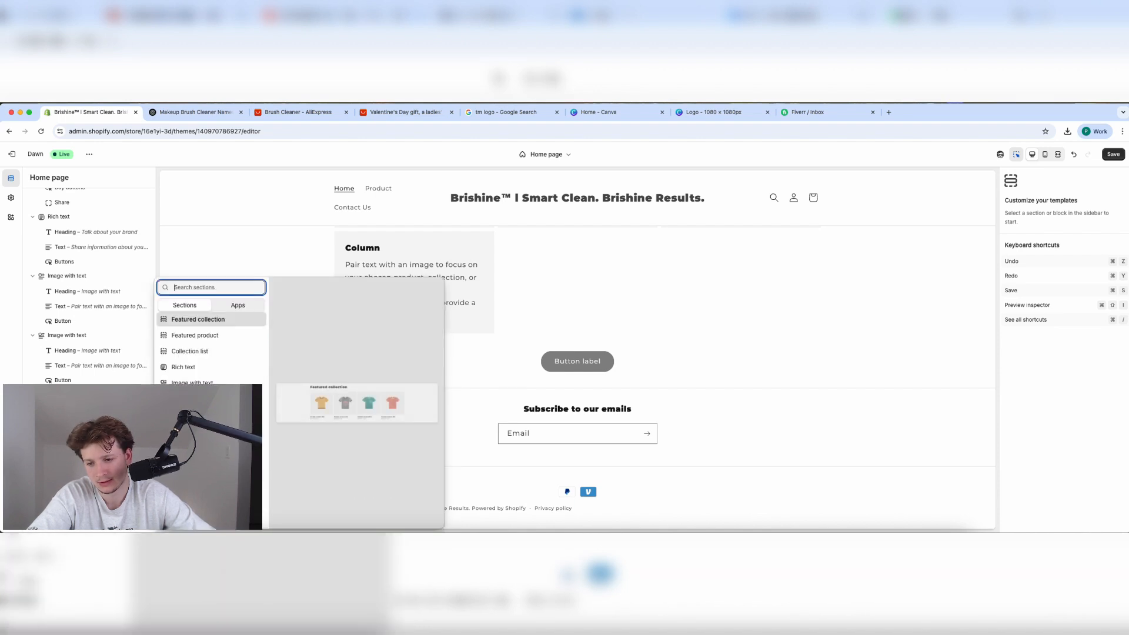
click(197, 460)
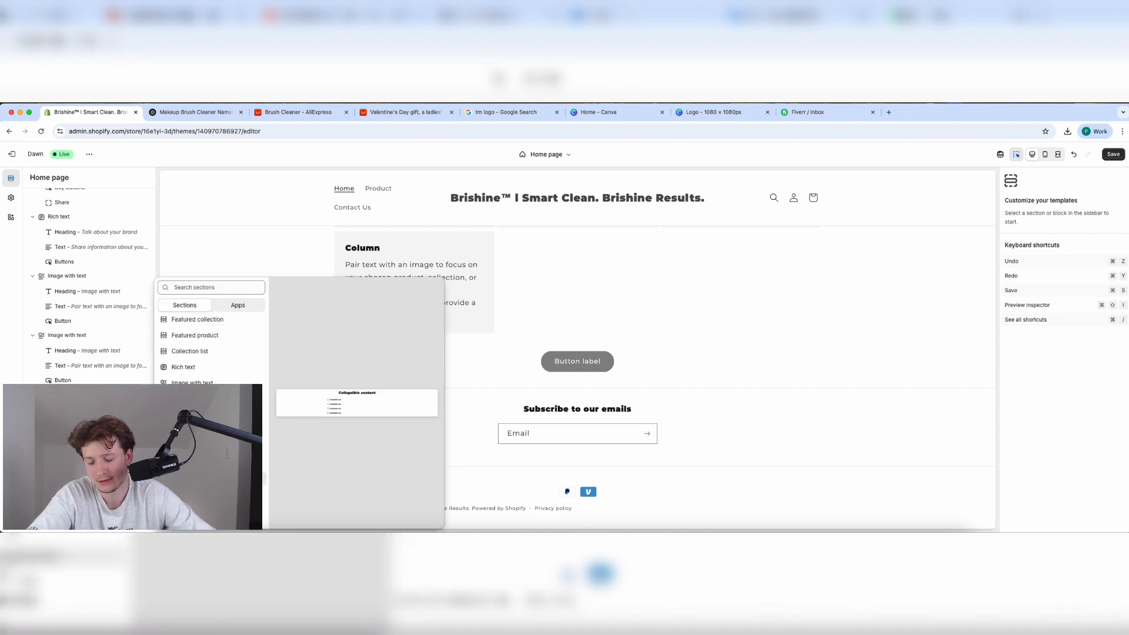
Save the pending theme changes.
scroll(891, 306, up, 15)
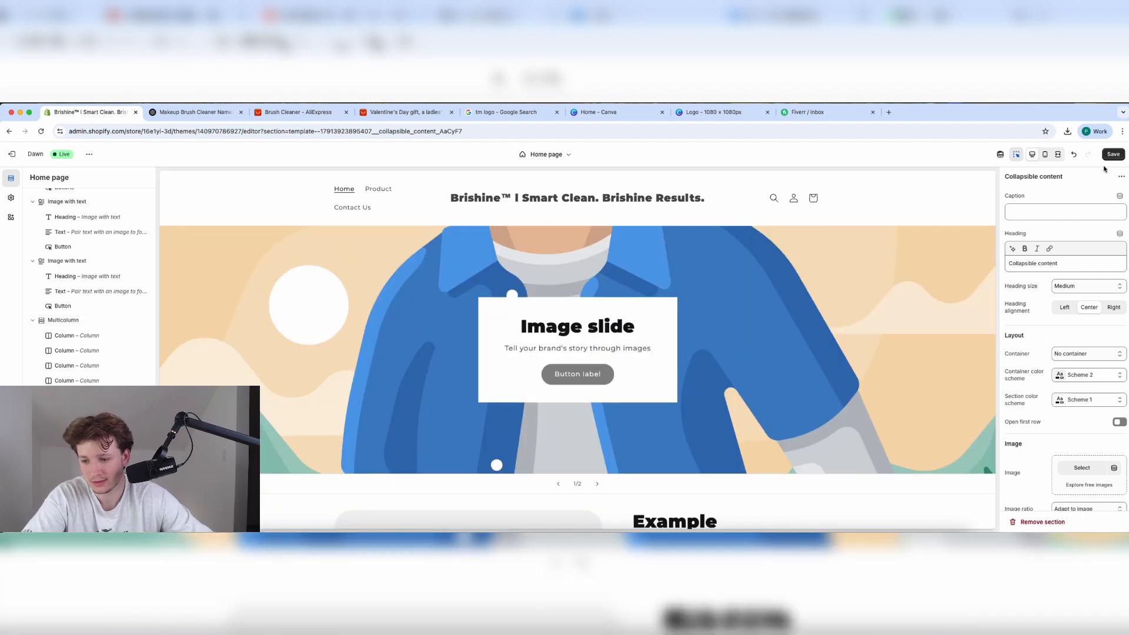
click(1116, 154)
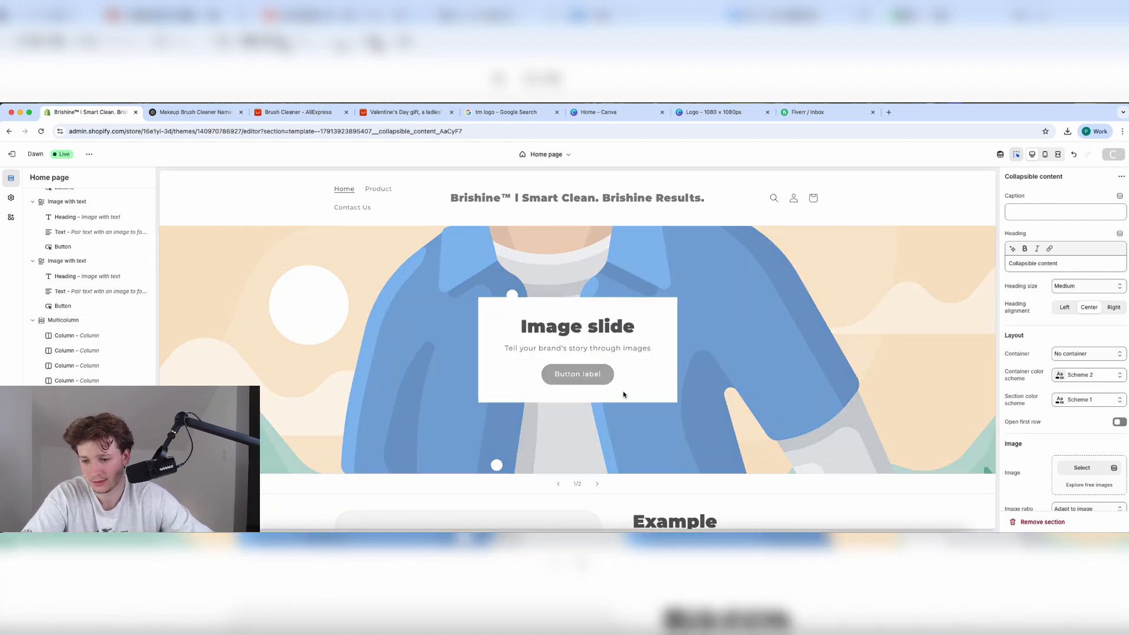
scroll(100, 350, up, 10)
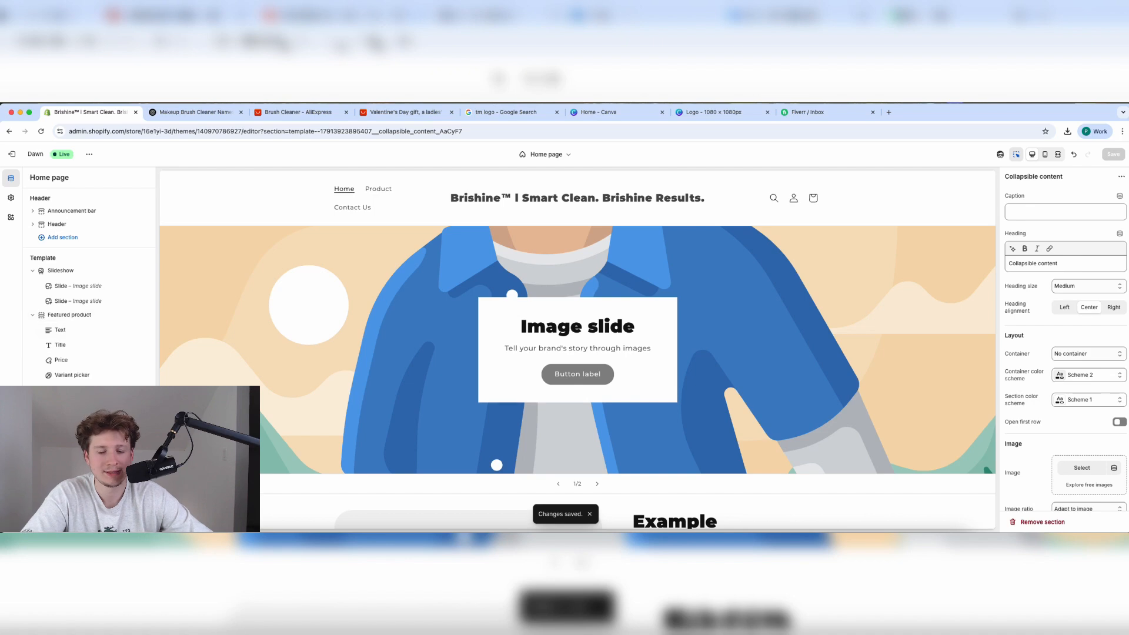
Set the Multicolumn section to 4 columns per row and save.
scroll(89, 412, down, 2)
scroll(269, 452, down, 10)
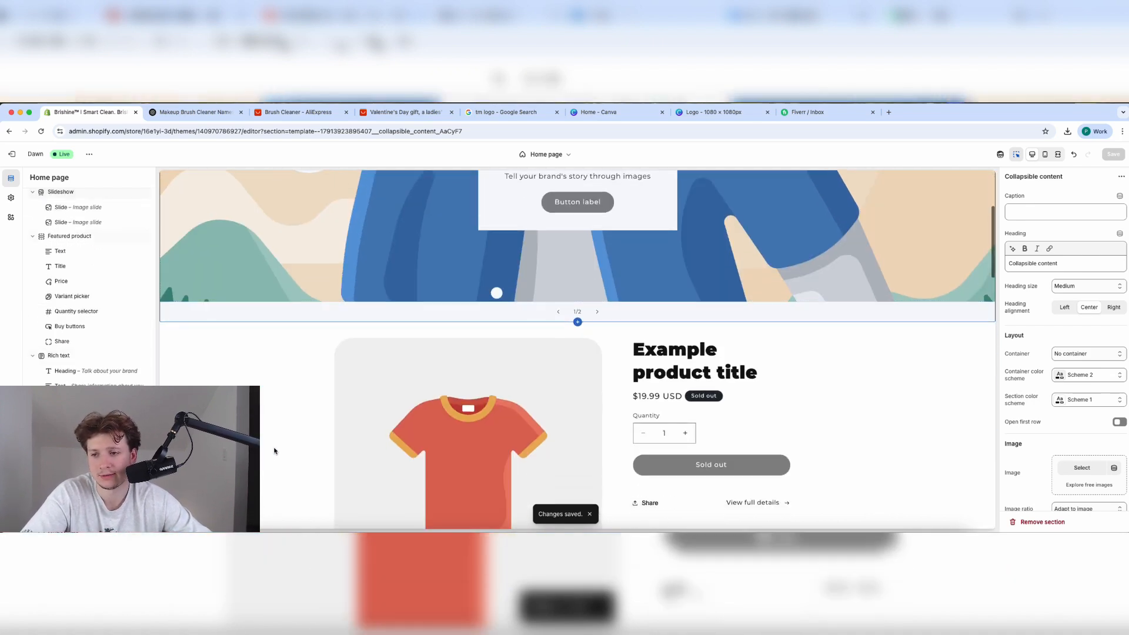
scroll(274, 451, up, 2)
scroll(529, 411, down, 6)
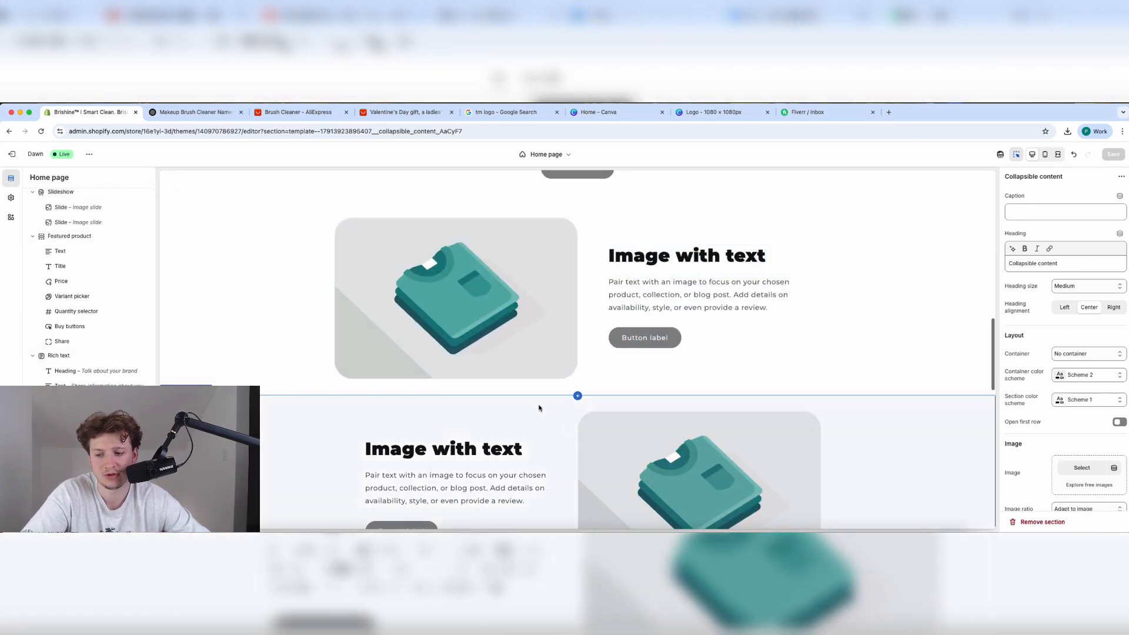
scroll(570, 424, down, 3)
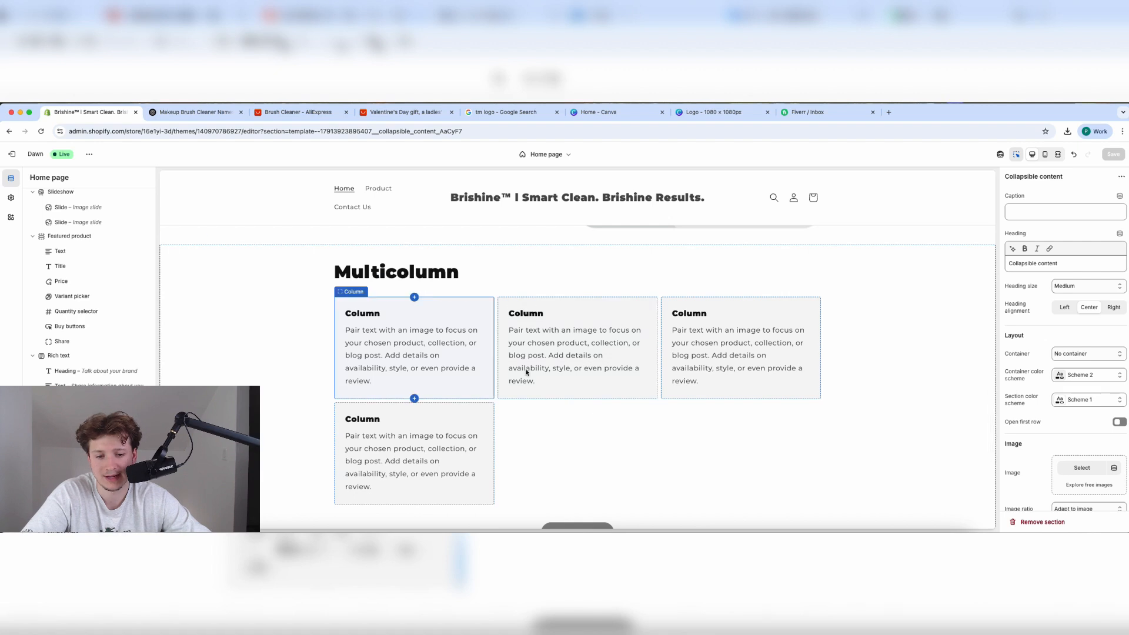
click(563, 434)
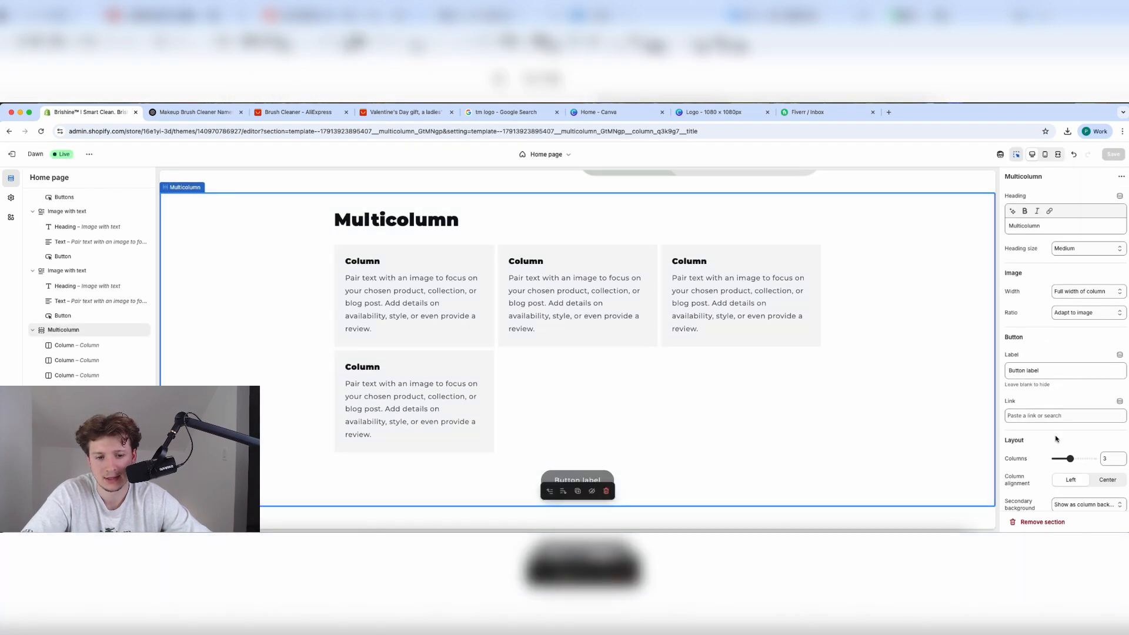
scroll(637, 398, down, 3)
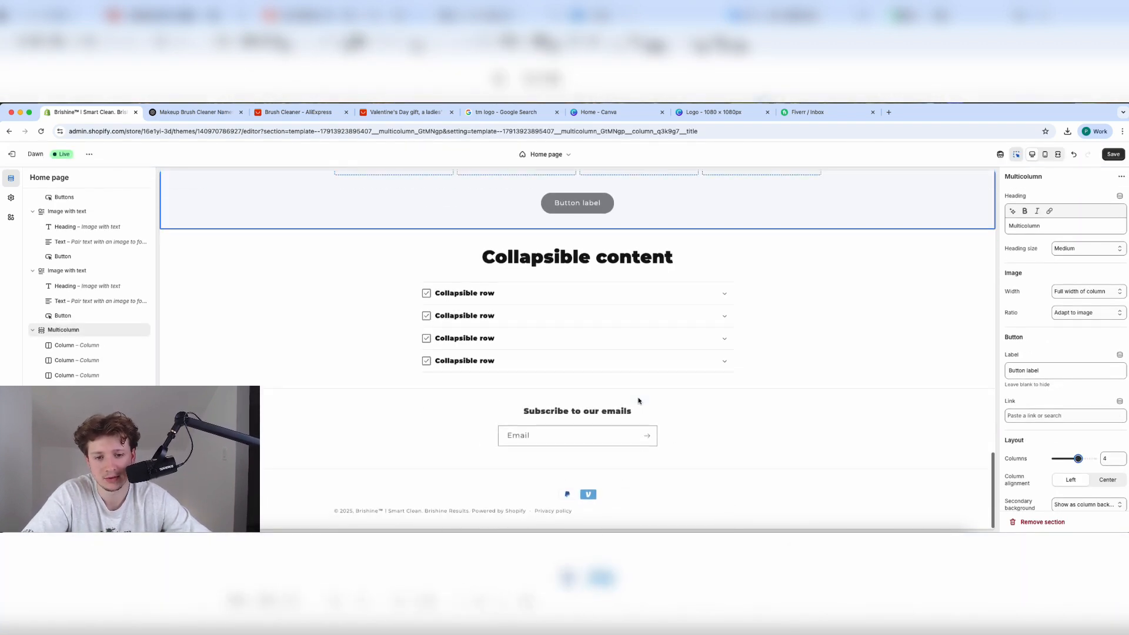
click(1113, 154)
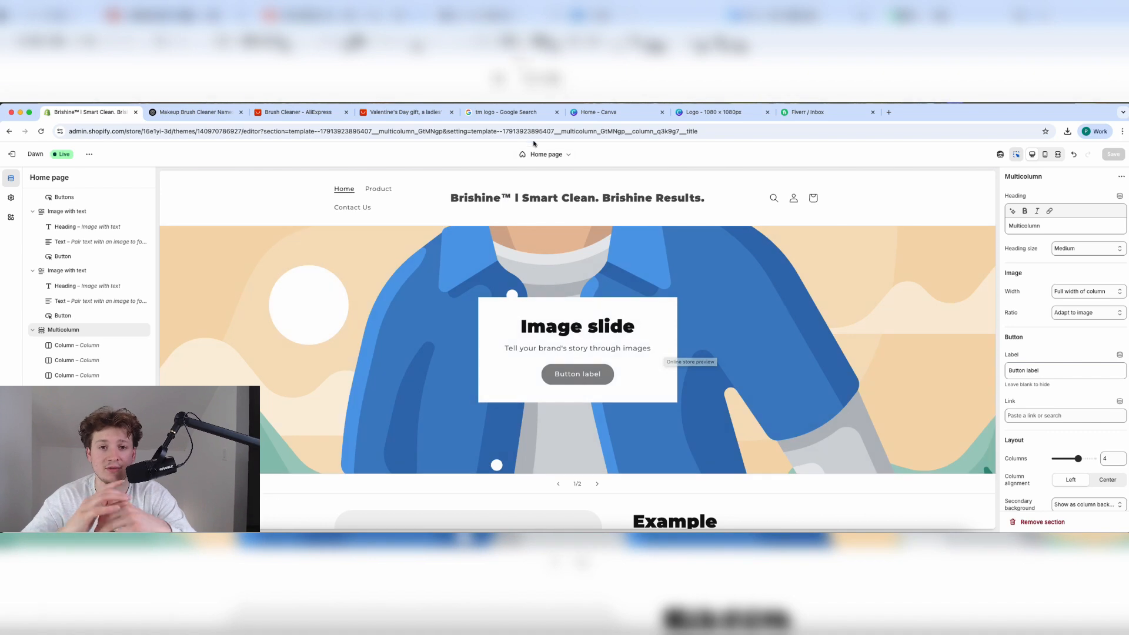
Add a heading reading BRISHINE to the Canva logo design.
click(711, 112)
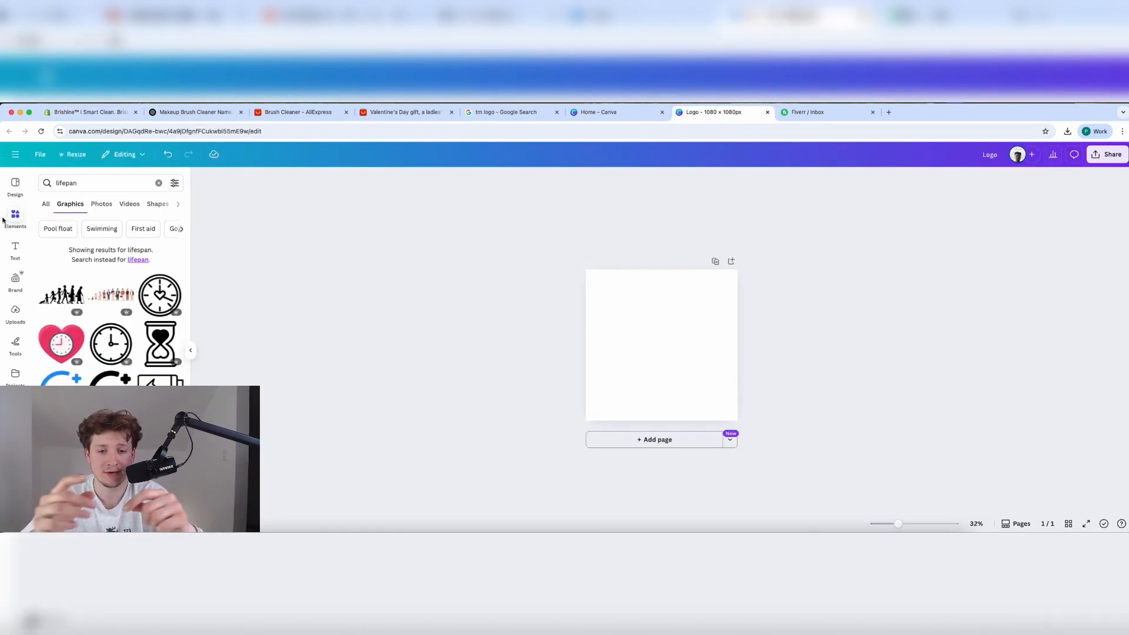
click(15, 248)
click(139, 325)
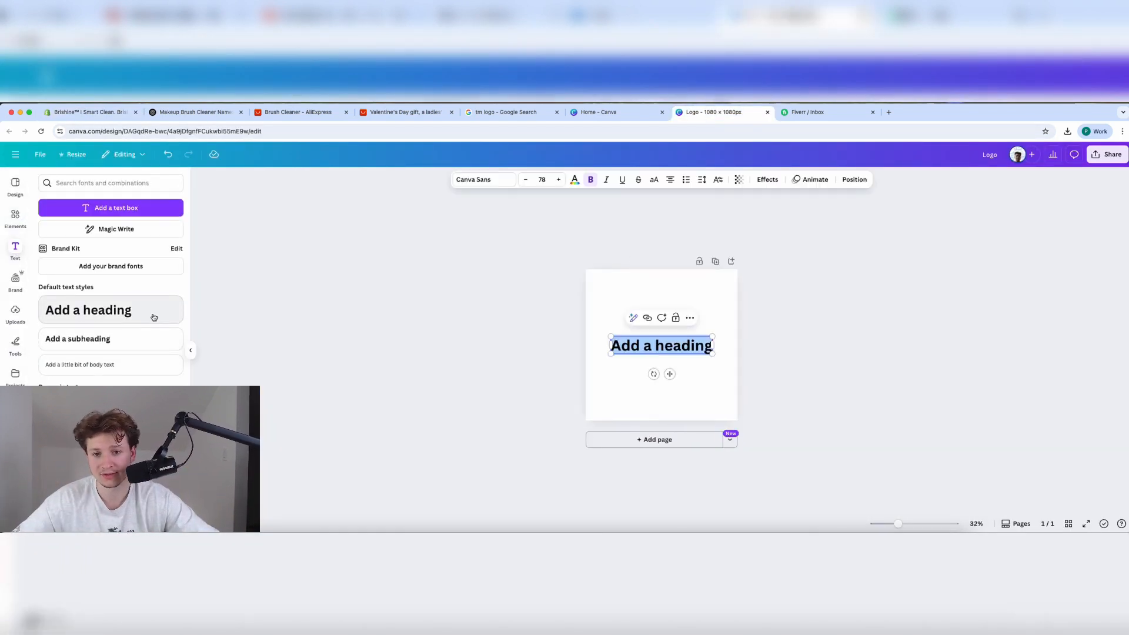
click(529, 373)
click(607, 352)
click(633, 343)
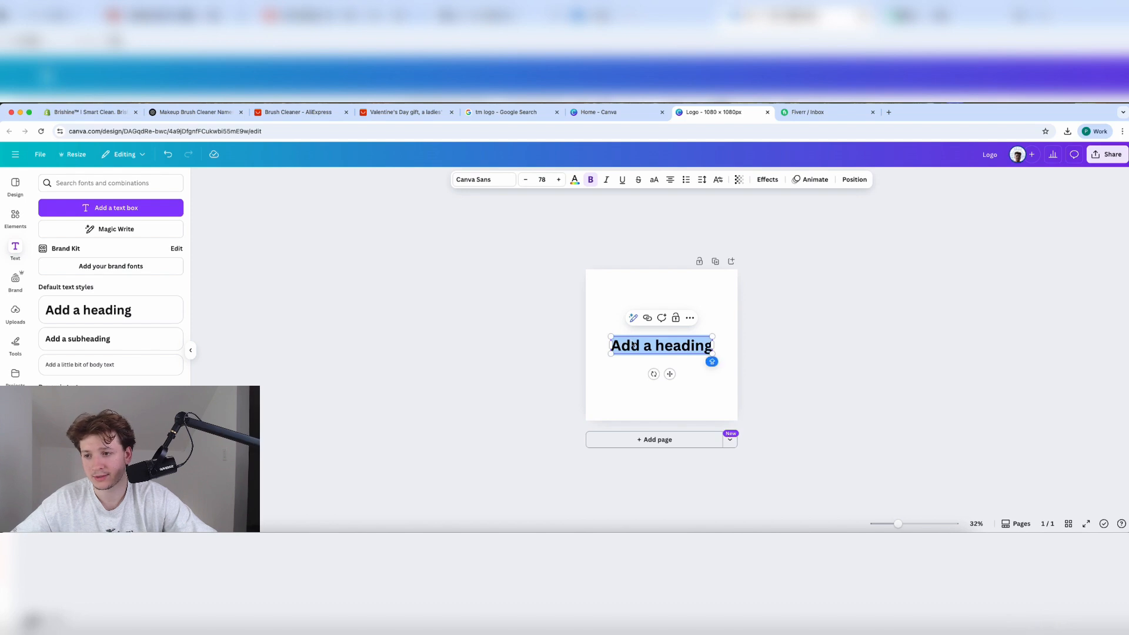
text(BRI)
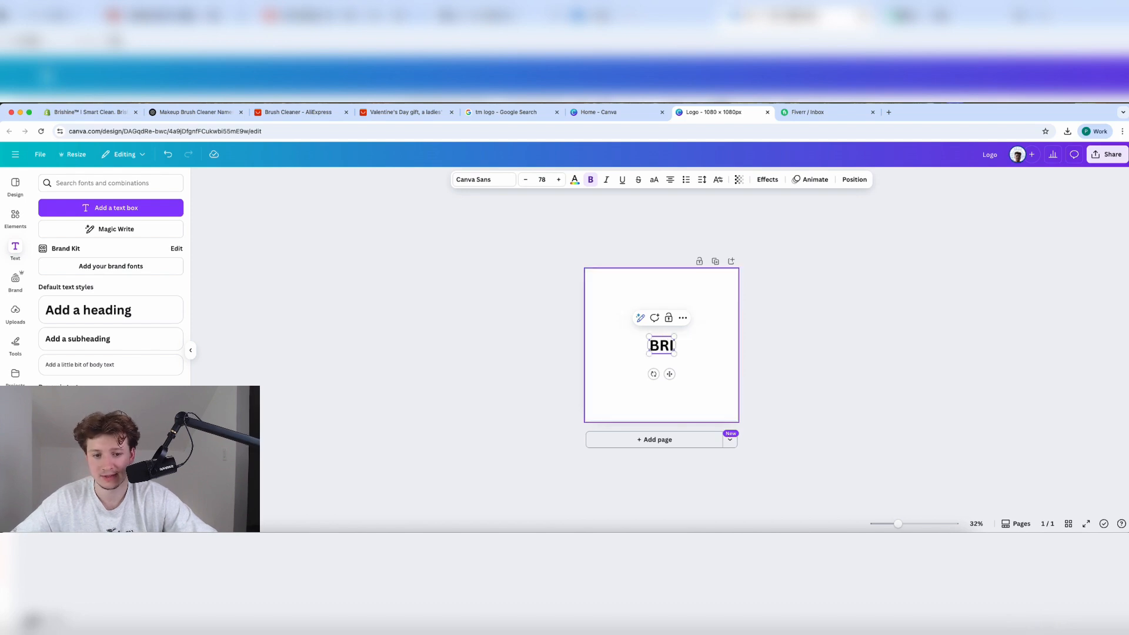
text(SHINE)
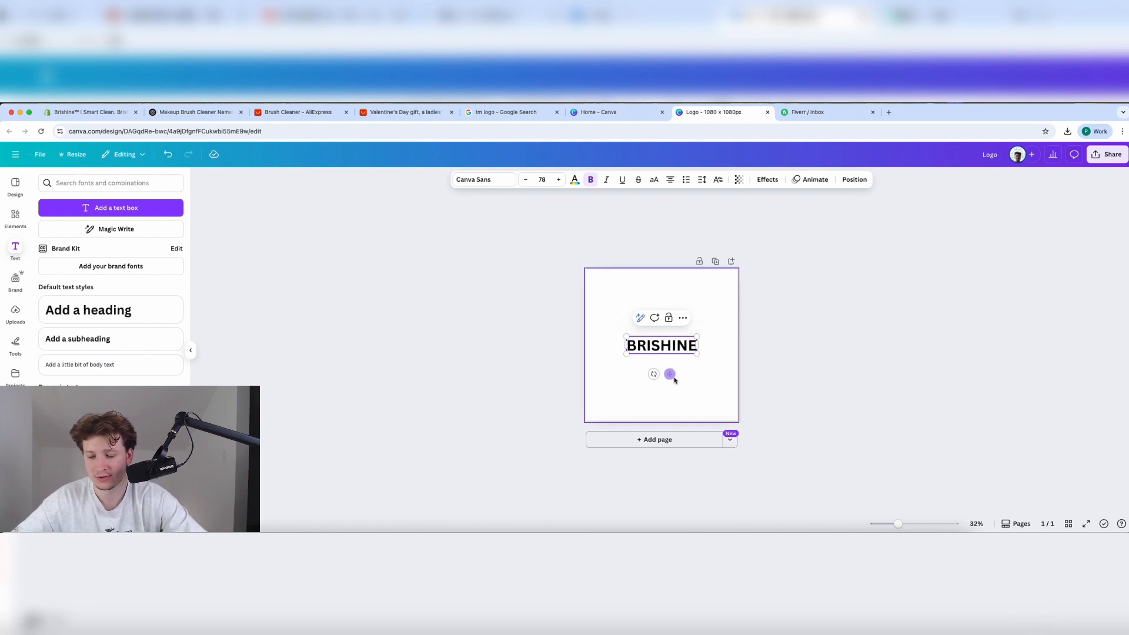
Change the BRISHINE heading's font from Canva Sans to Montserrat.
double_click(652, 345)
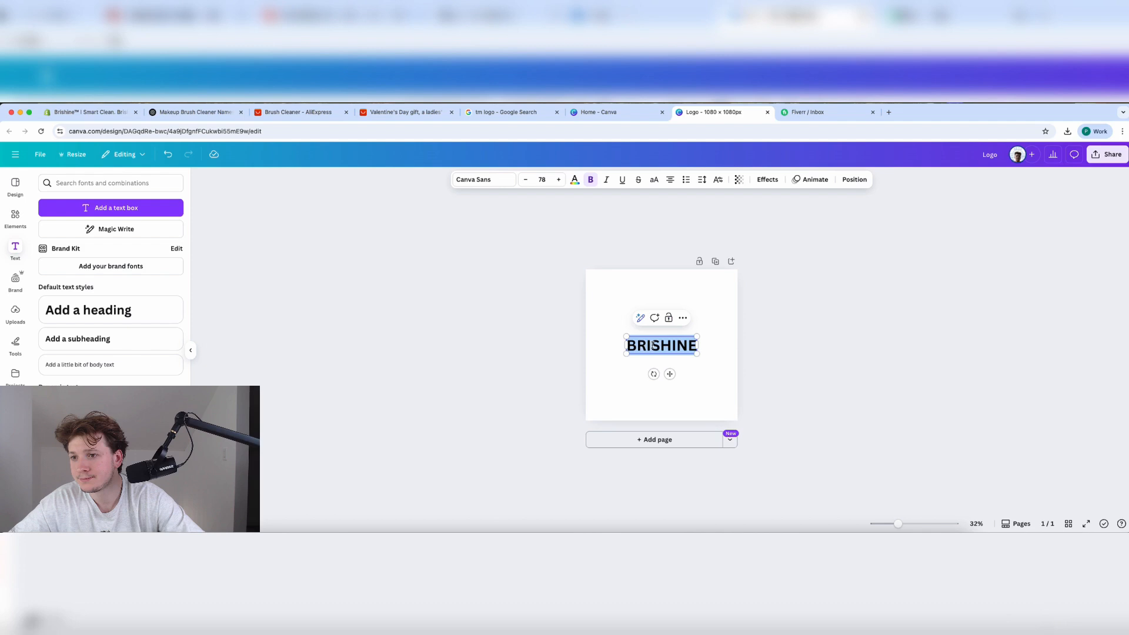
click(501, 183)
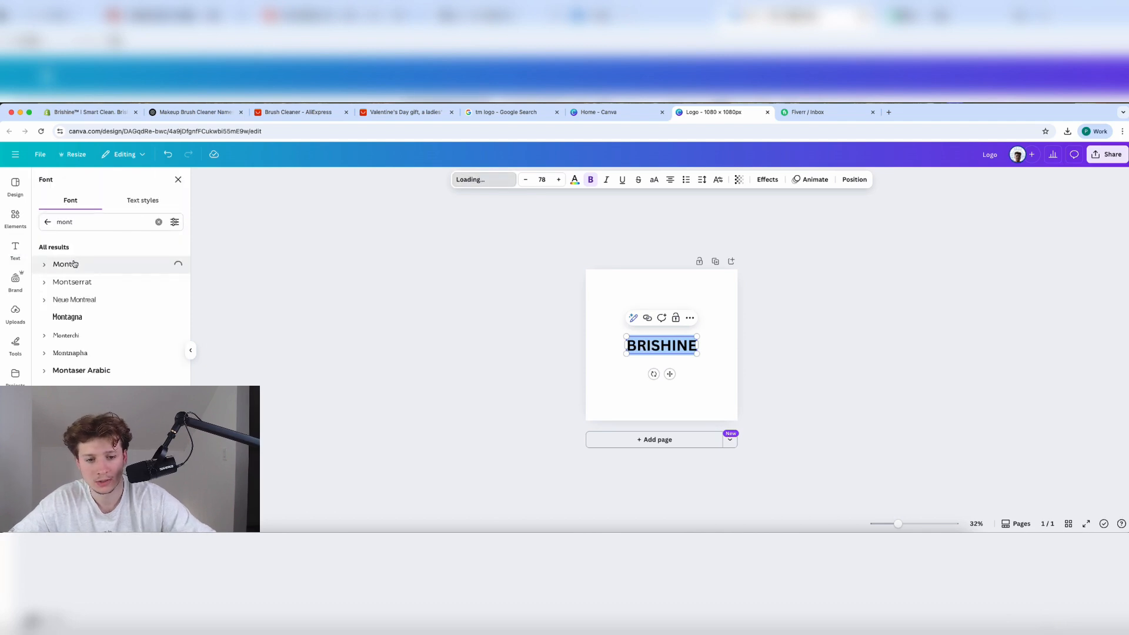
click(73, 282)
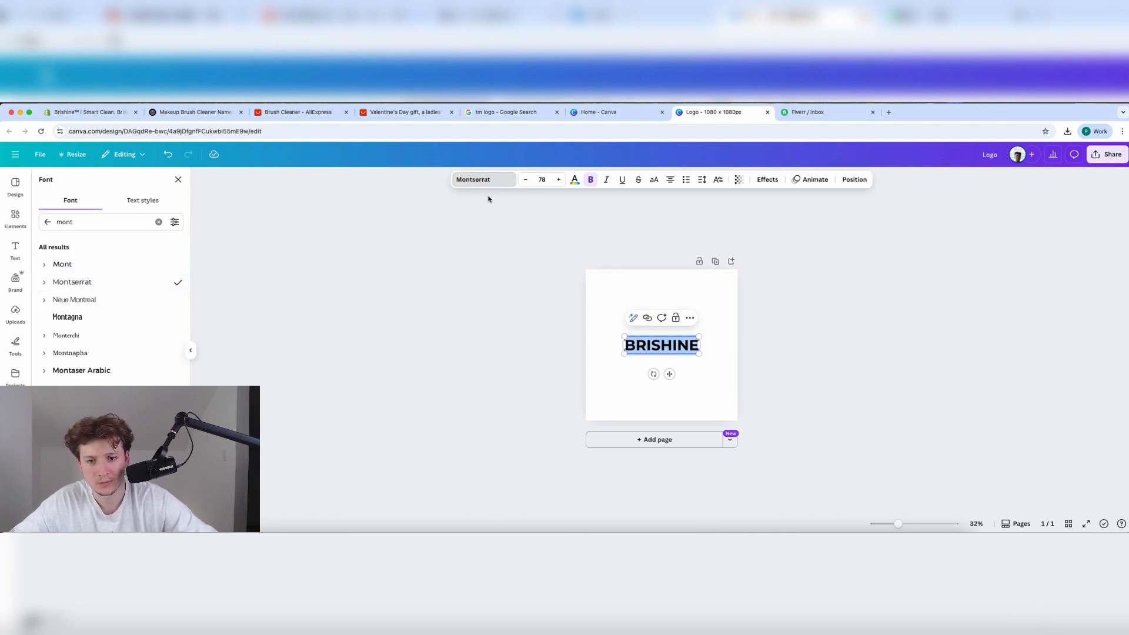
click(45, 282)
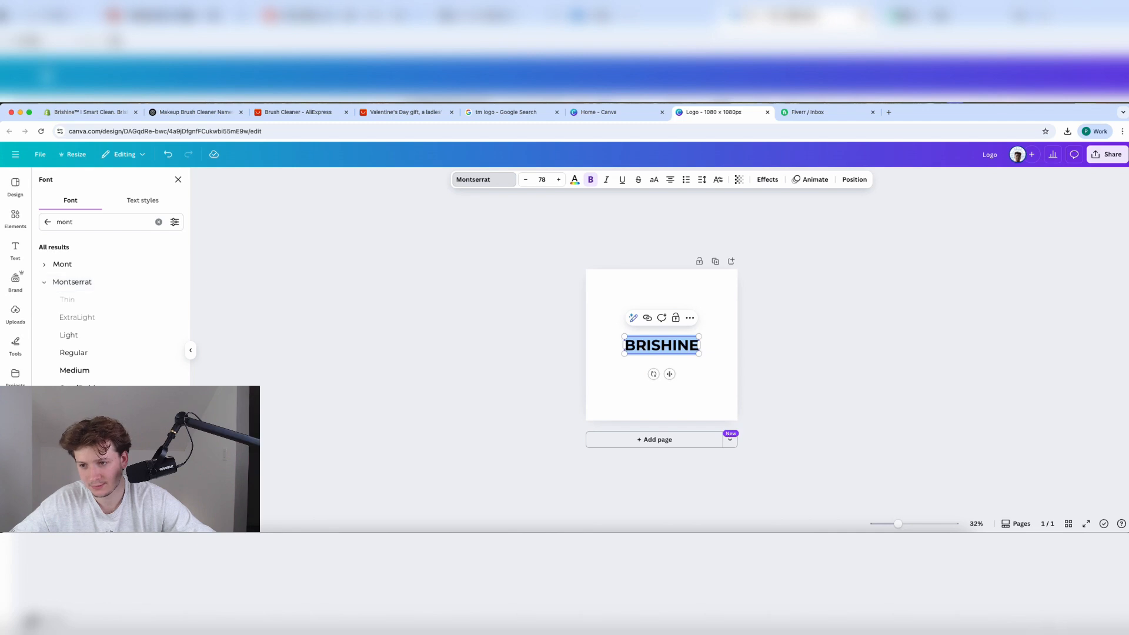
click(331, 408)
click(649, 346)
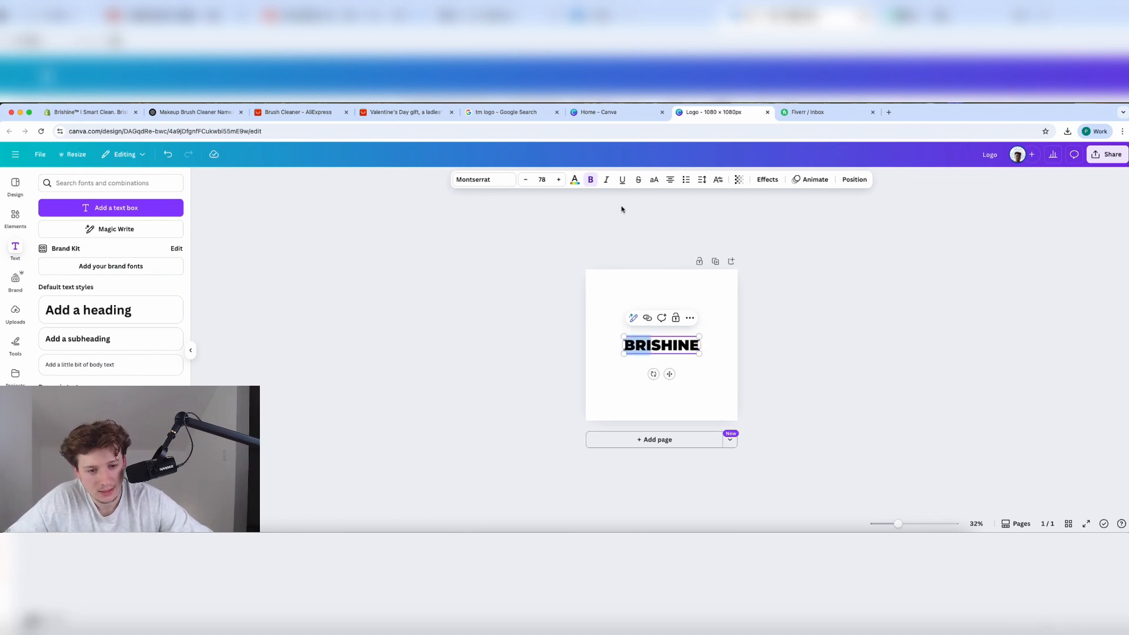
Make BRI non-bold beside bold SHINE, then enlarge and centre the wordmark.
click(591, 180)
click(632, 288)
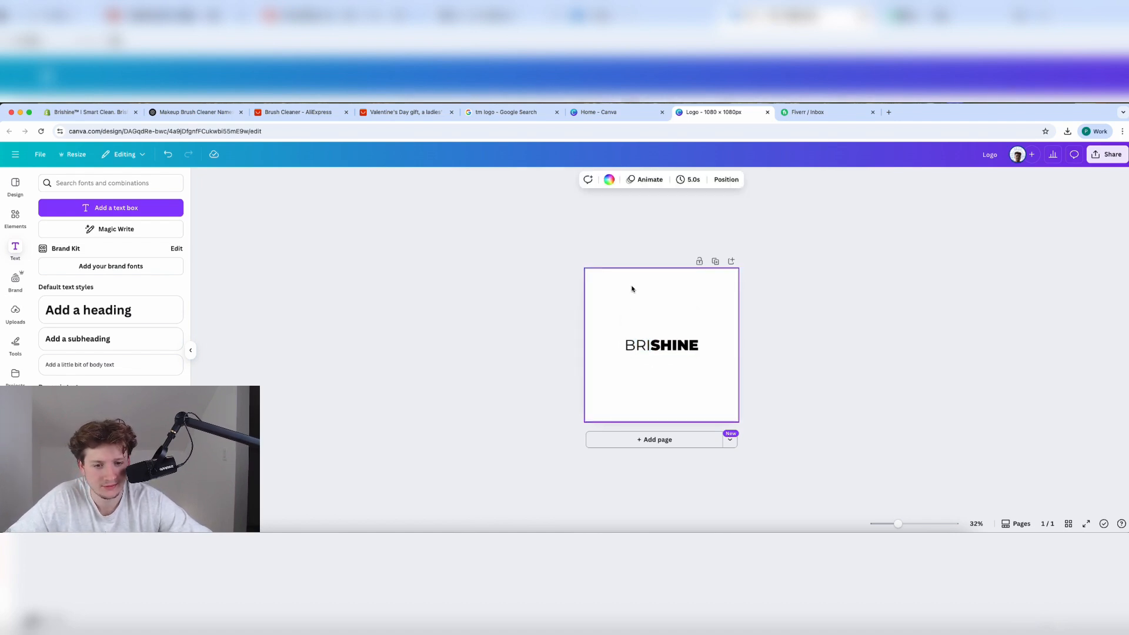
click(664, 350)
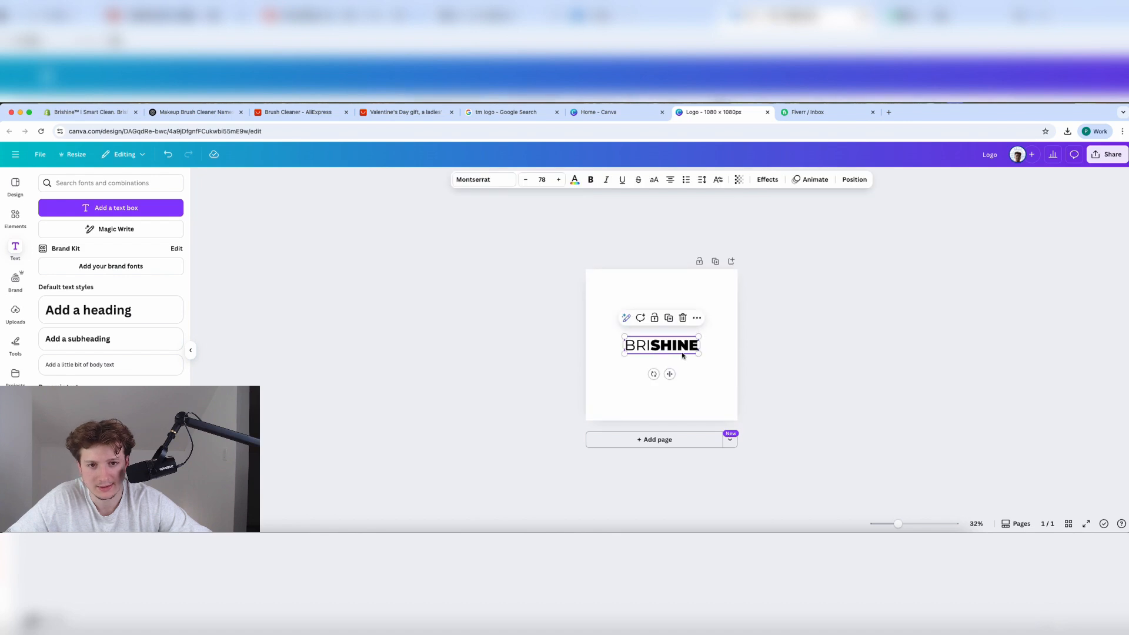
mouse_move(699, 353)
mouse_down()
mouse_move(738, 365)
mouse_move(692, 350)
mouse_up()
click(801, 376)
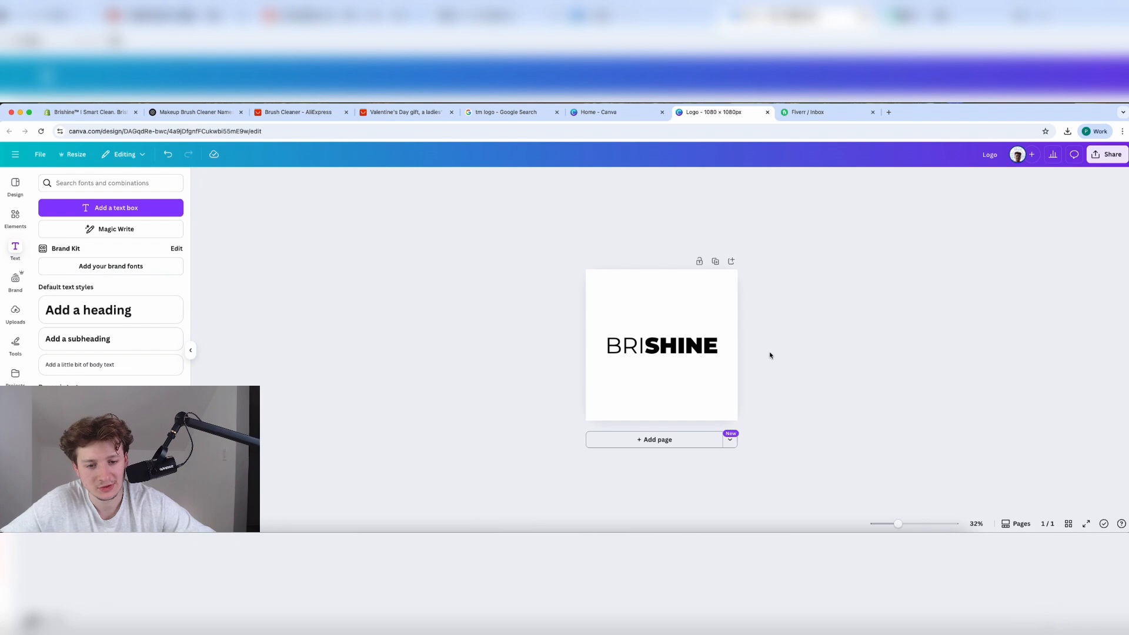
Download the logo as a PNG with a transparent background.
click(1103, 162)
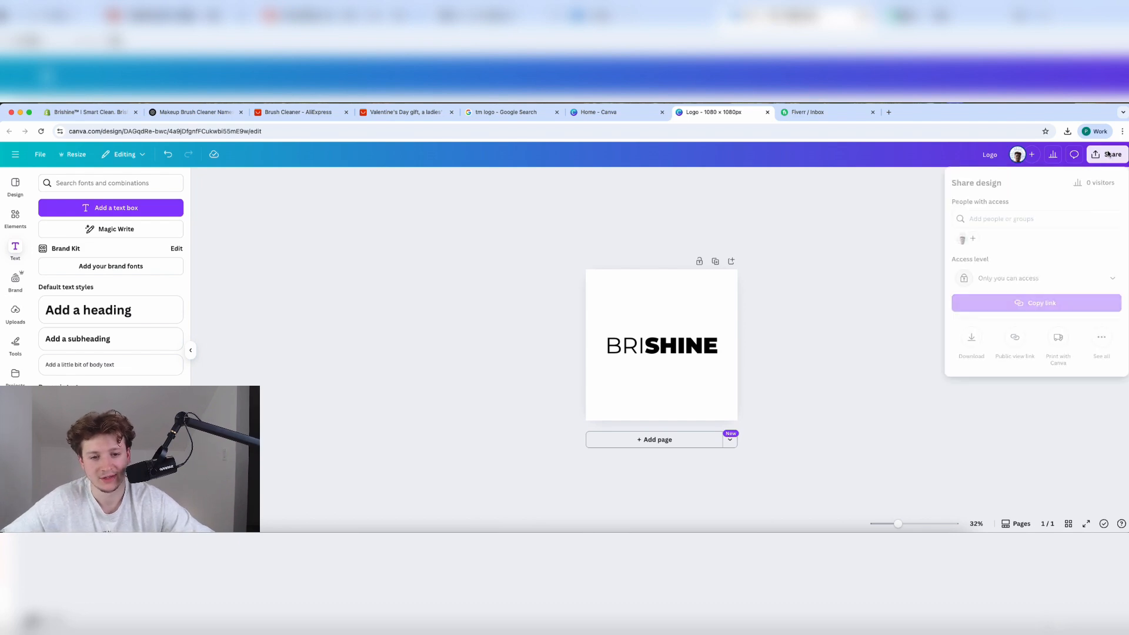
click(971, 340)
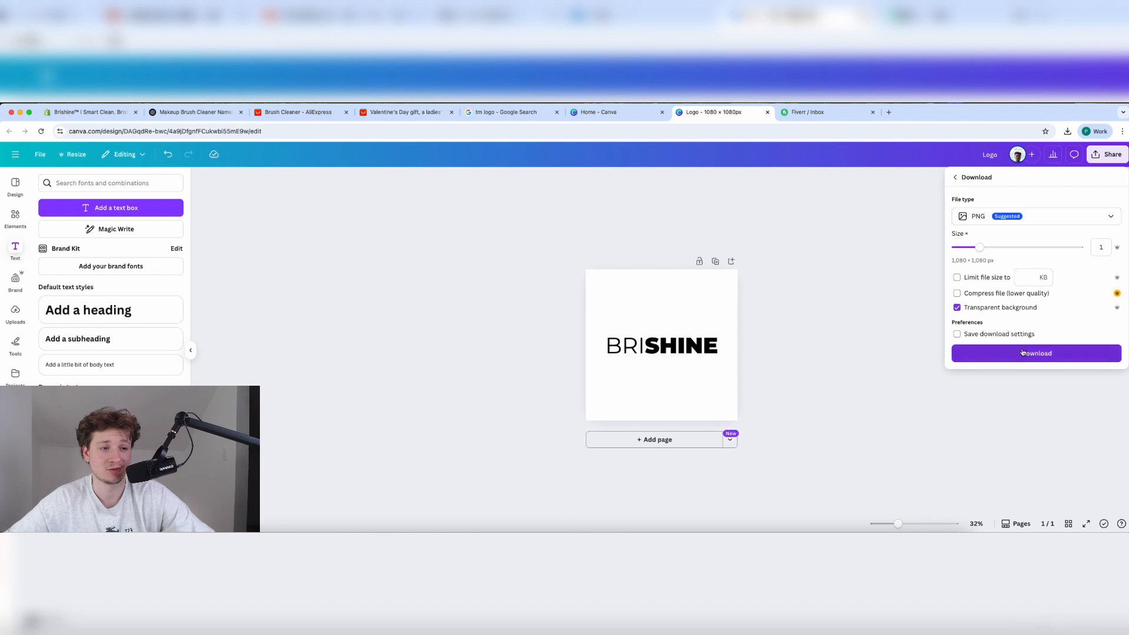
click(1023, 353)
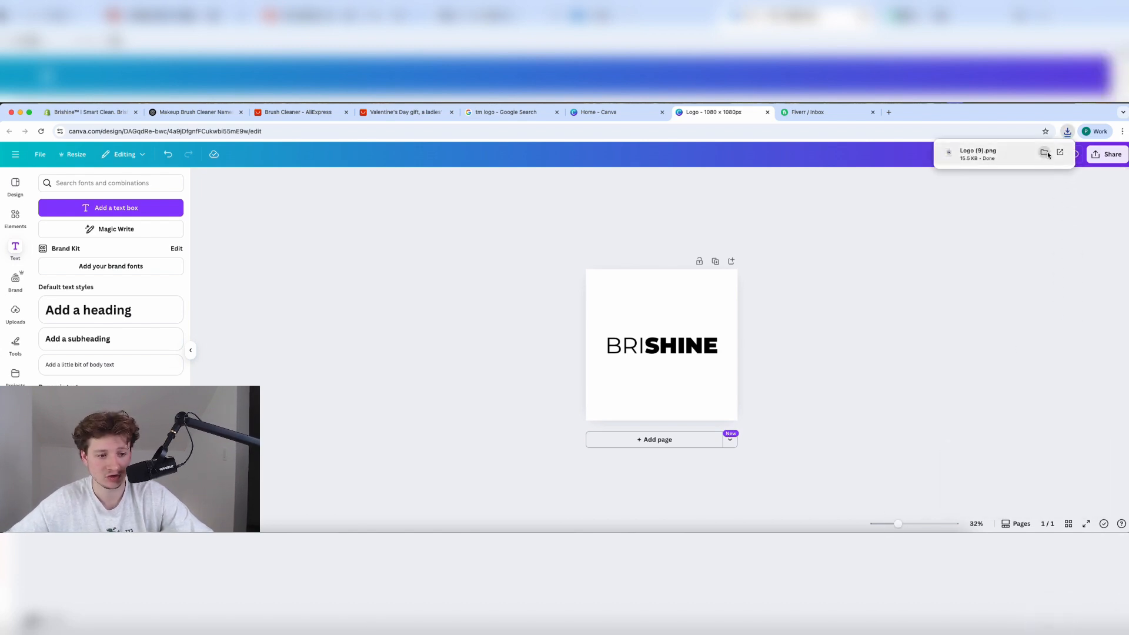
Upload Logo (9).png and set it as the store logo in Theme settings.
click(88, 111)
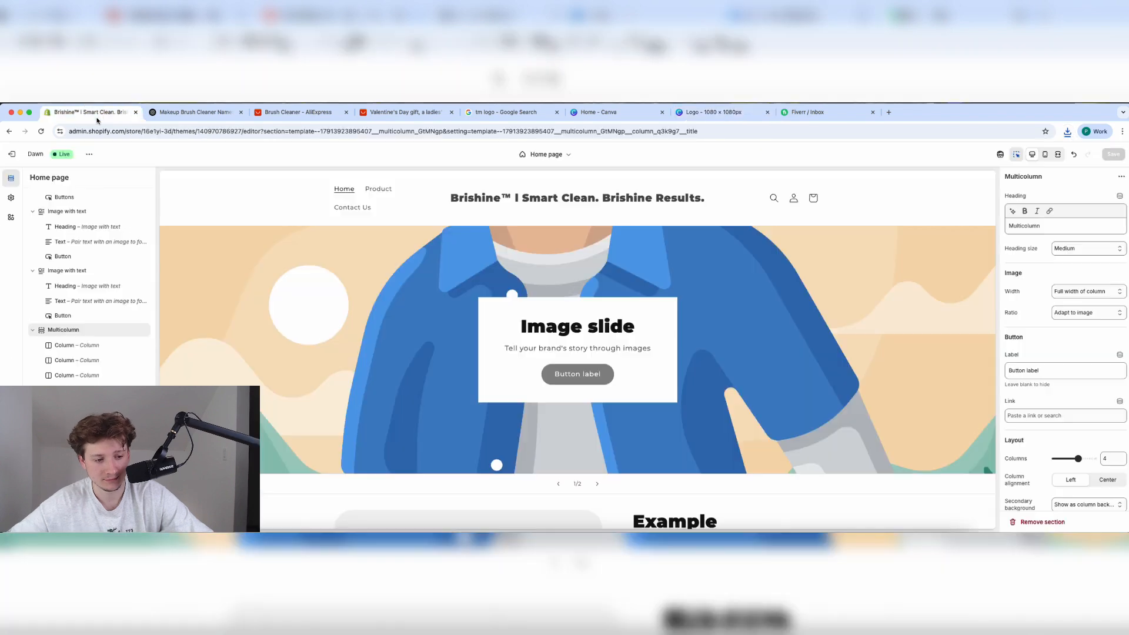
scroll(88, 283, up, 10)
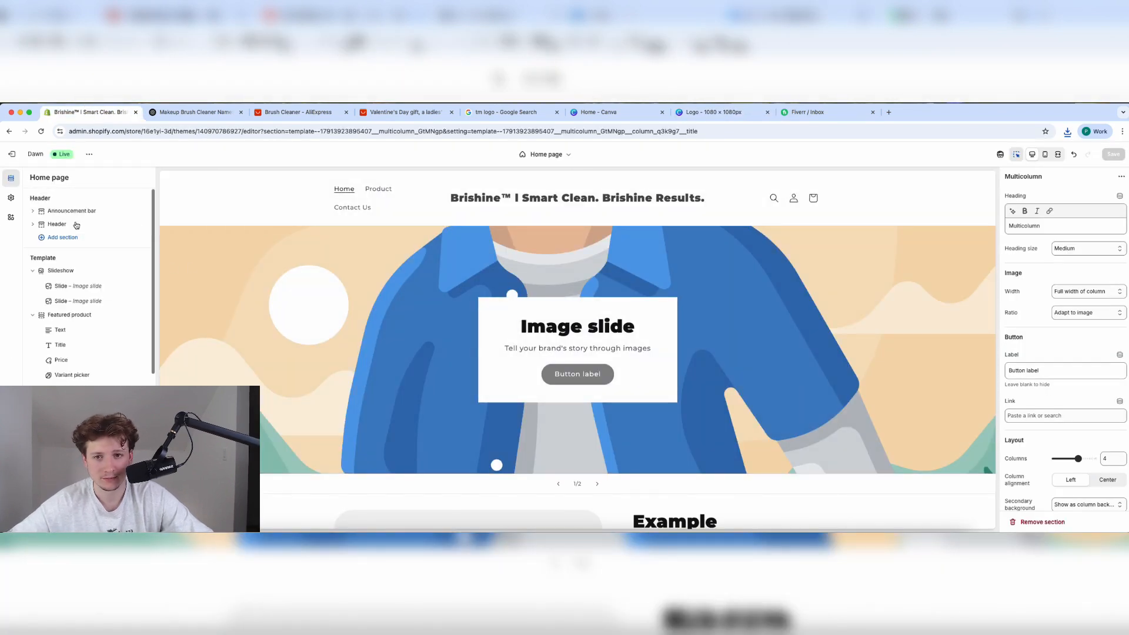
click(11, 198)
click(88, 200)
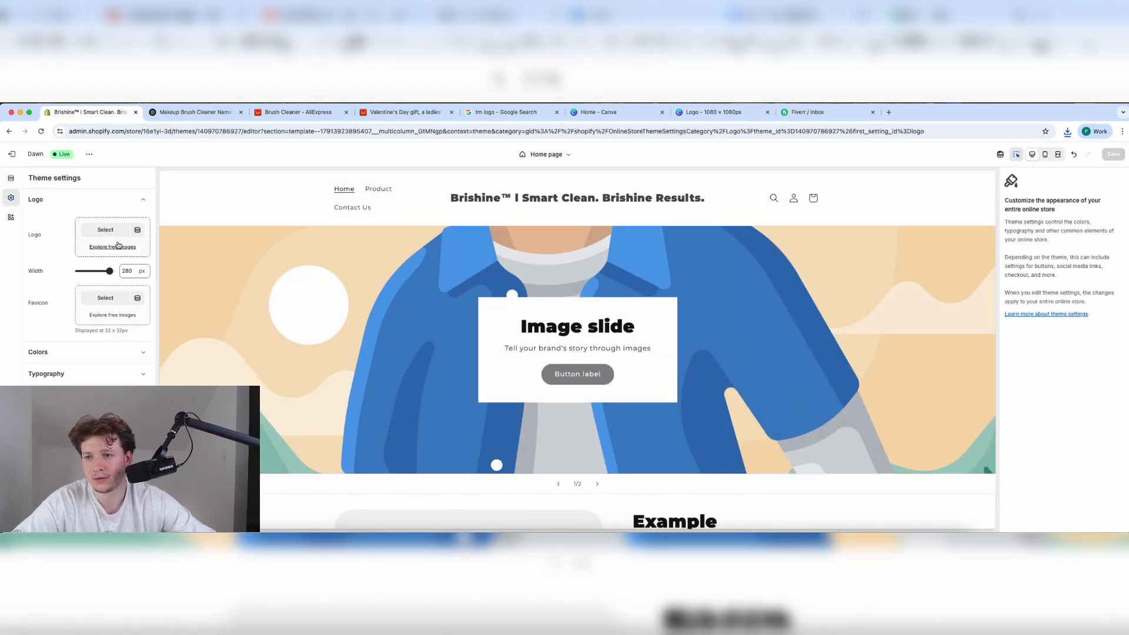
click(106, 233)
click(224, 247)
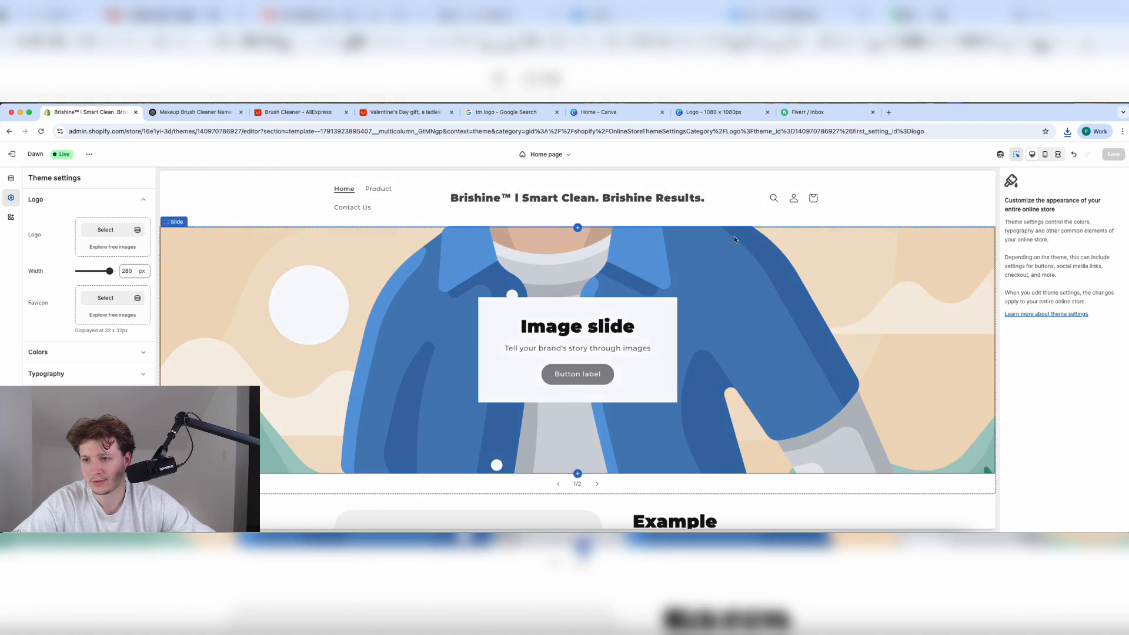
click(105, 230)
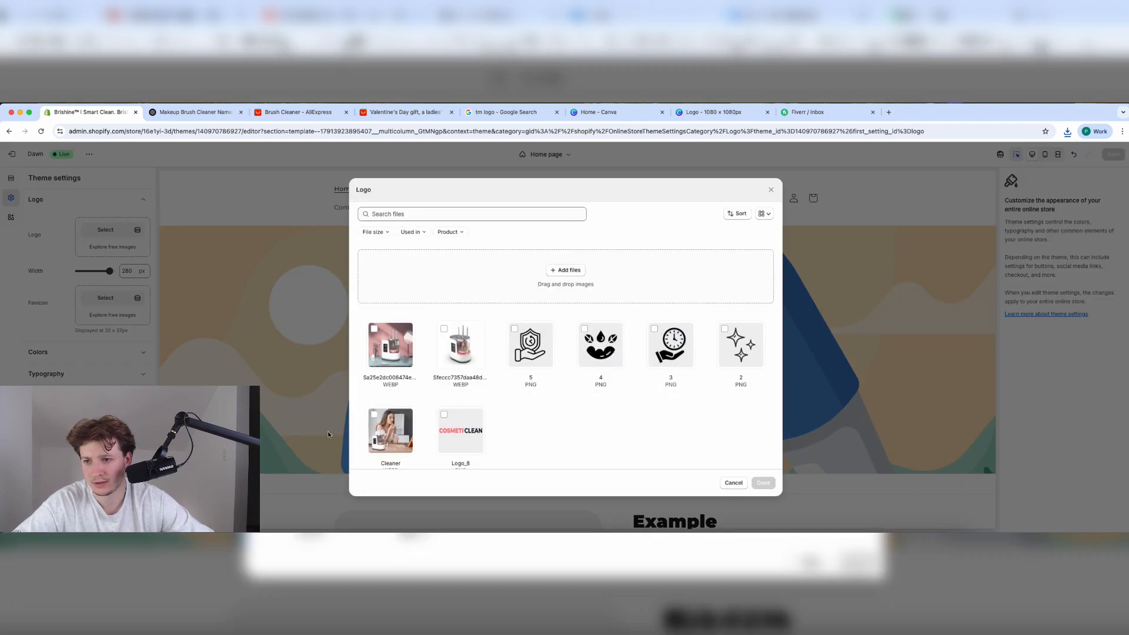
click(1067, 131)
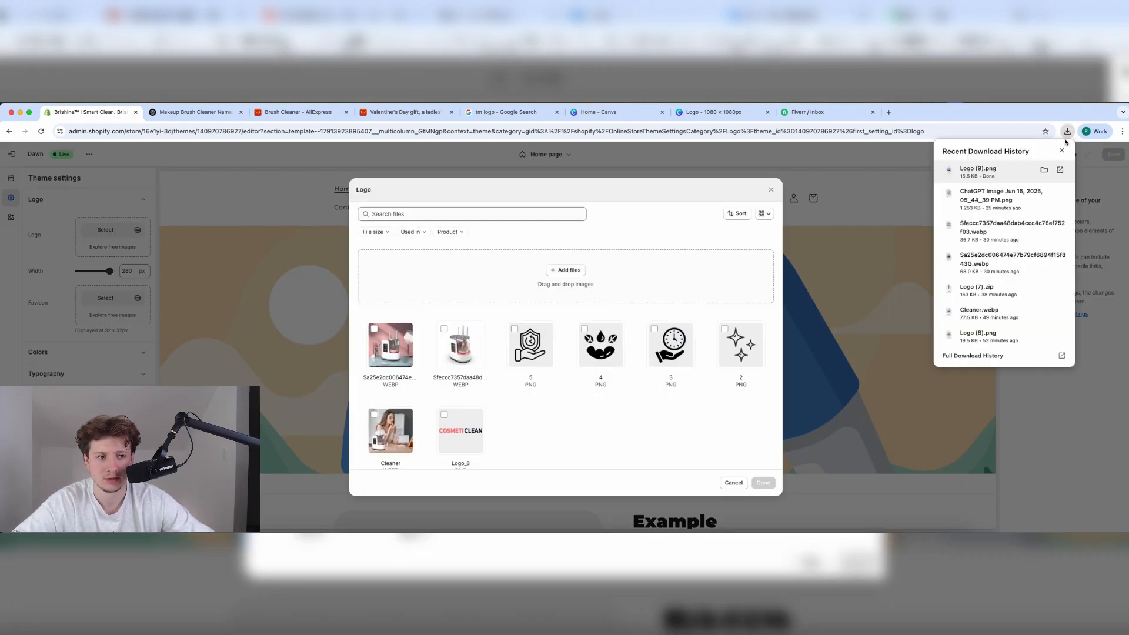
click(1043, 168)
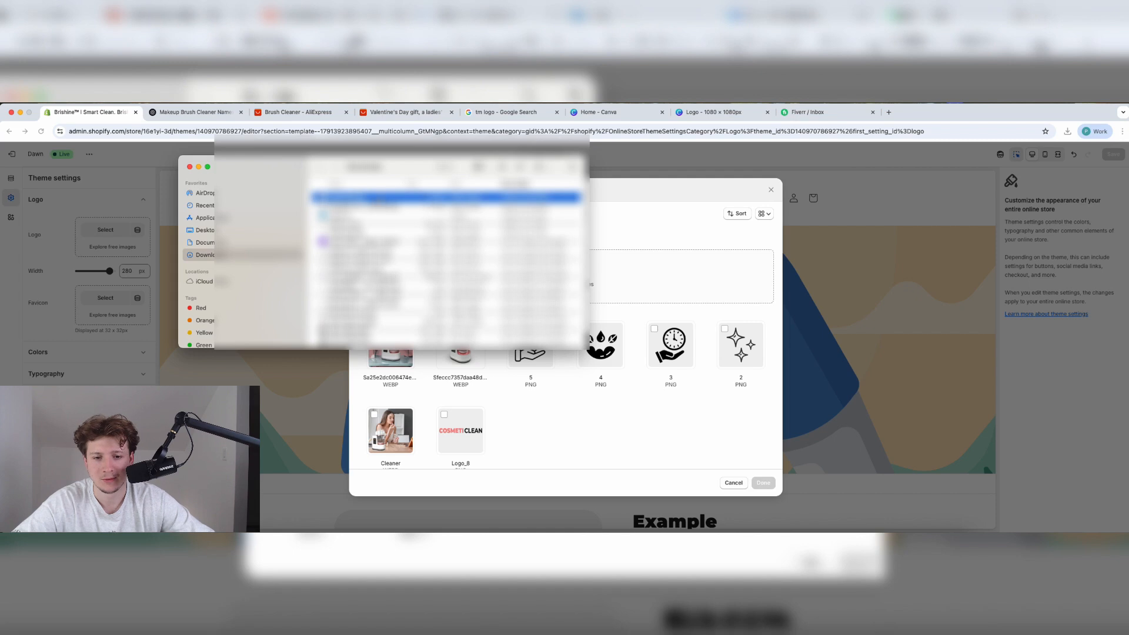
drag(353, 198, 637, 264)
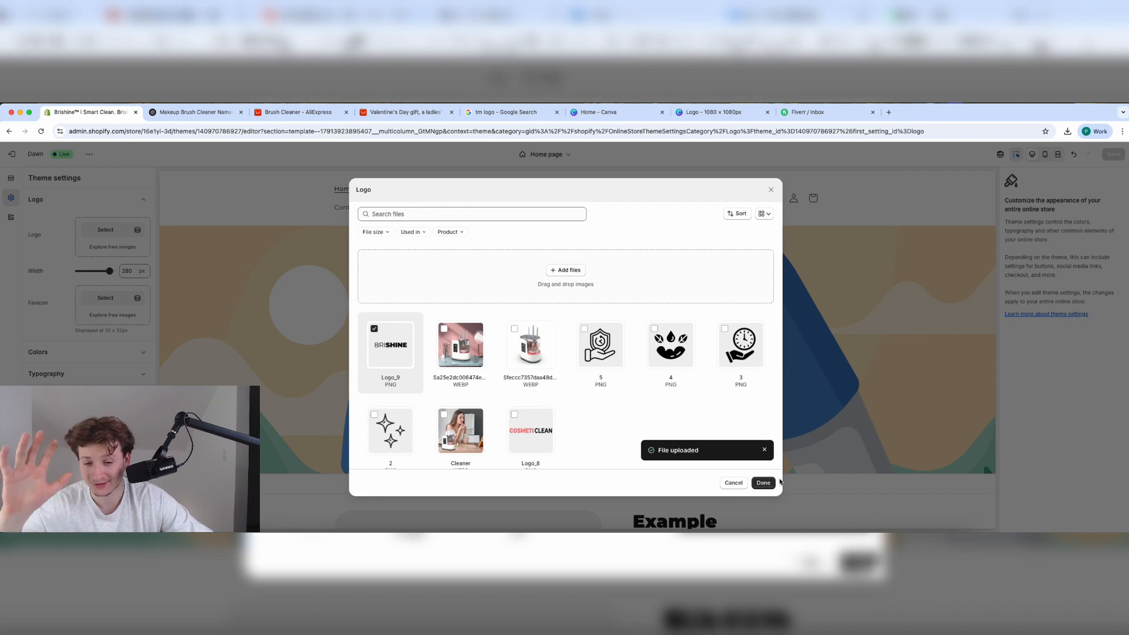
click(765, 483)
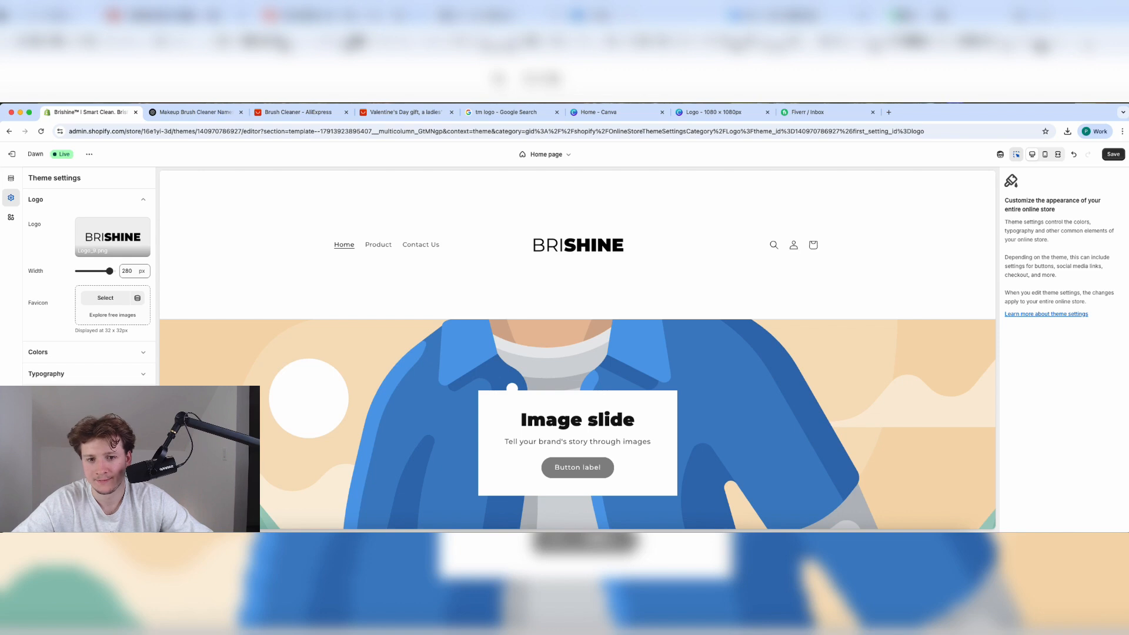
Open Logo (9).png in Preview and select a tight area around the BRISHINE wordmark.
click(1068, 132)
click(1044, 170)
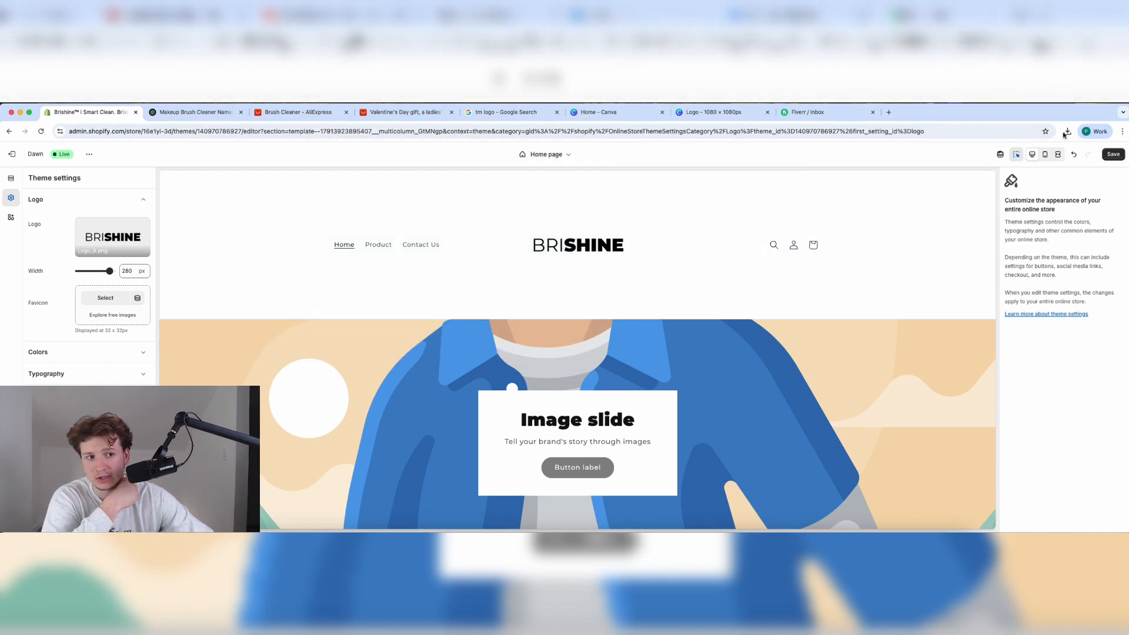
click(1068, 132)
click(1049, 170)
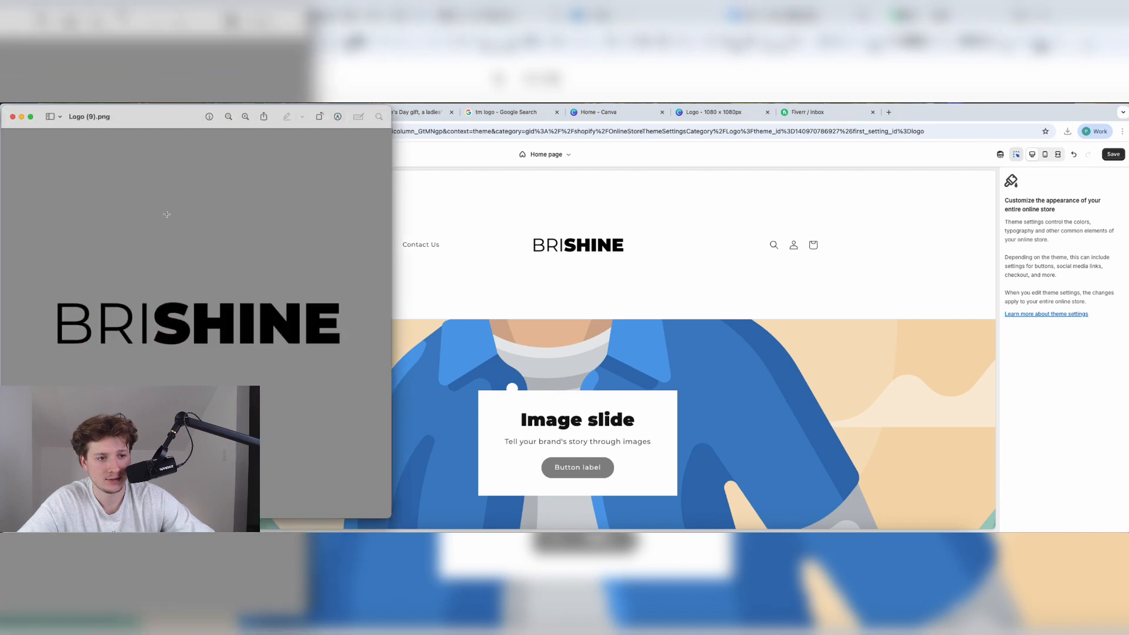
drag(353, 343, 353, 361)
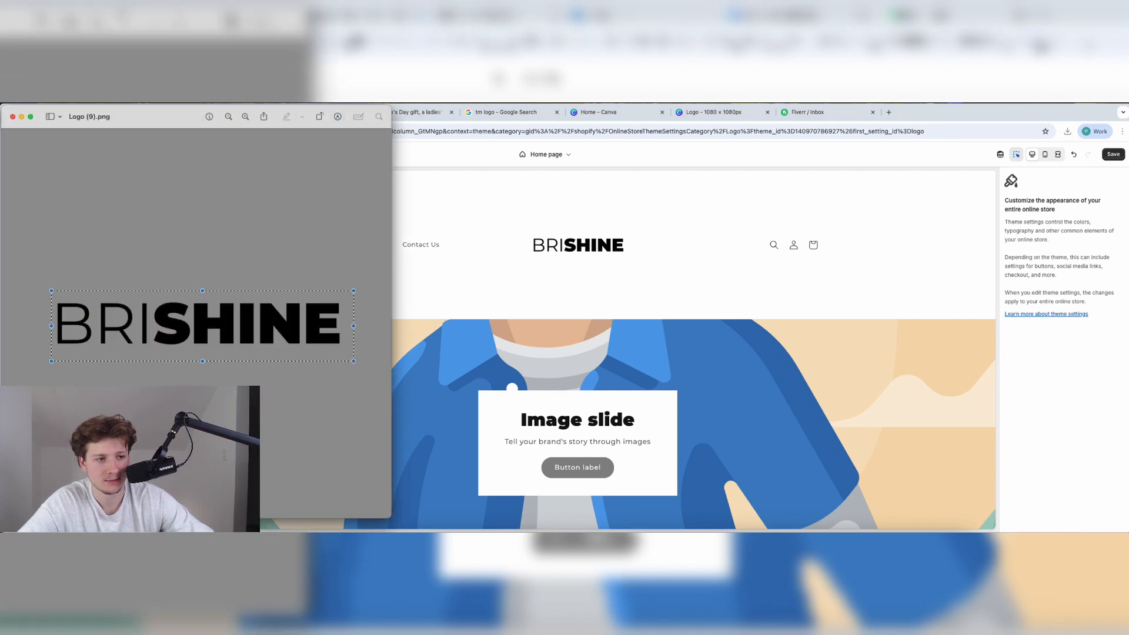
click(114, 99)
mouse_move(131, 98)
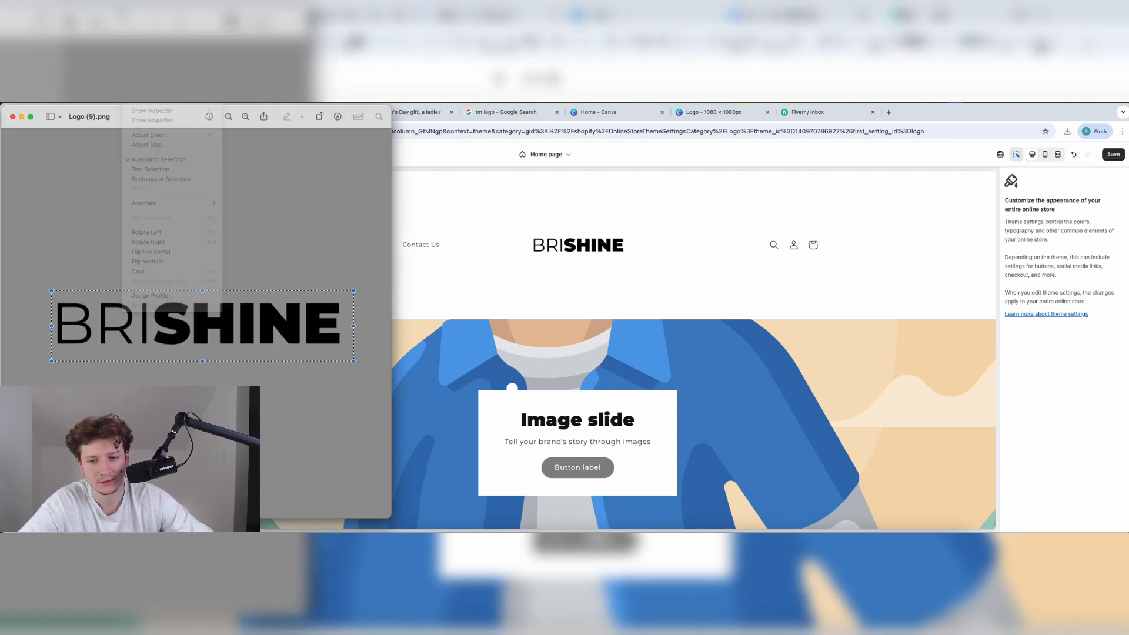
Crop Logo (9).png to the wordmark, re-upload it as the store logo, and save.
click(169, 271)
click(519, 297)
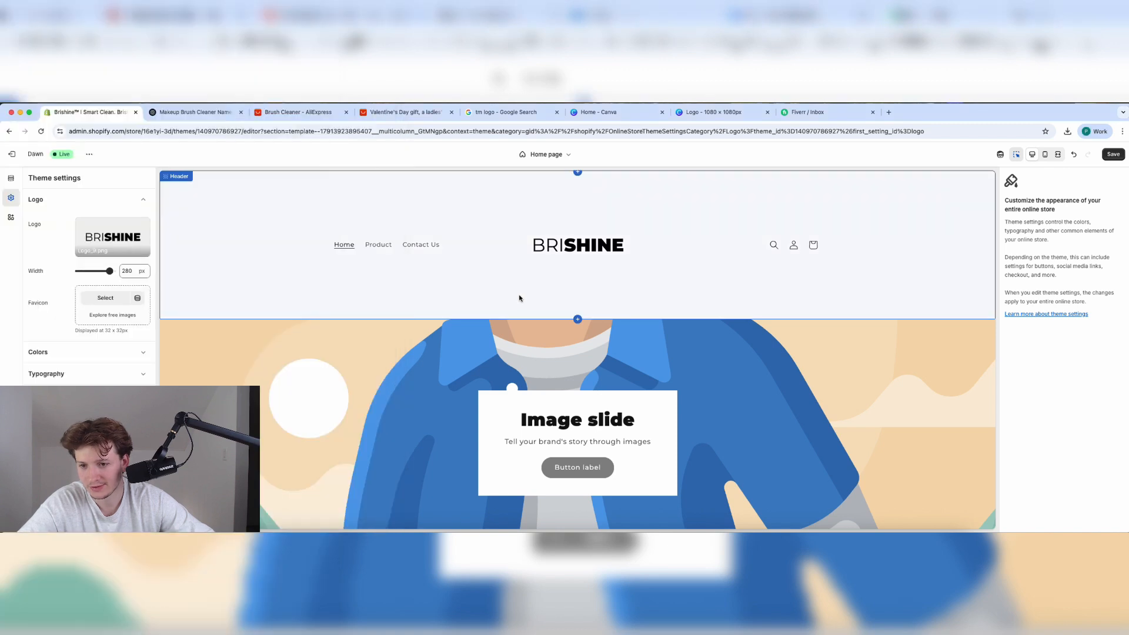
click(135, 236)
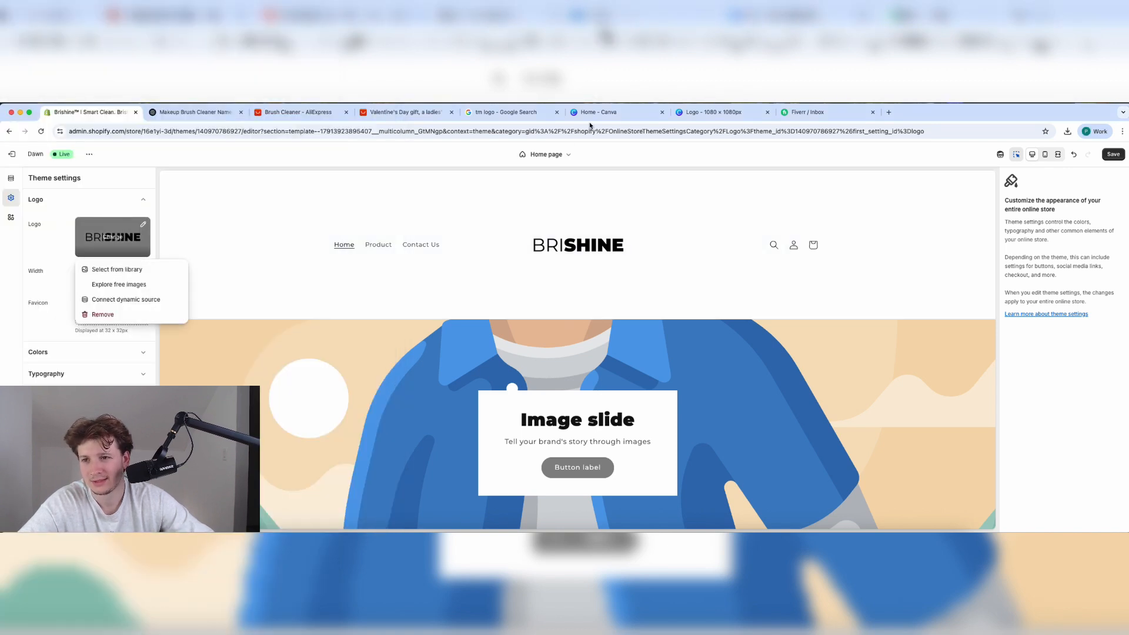
click(118, 269)
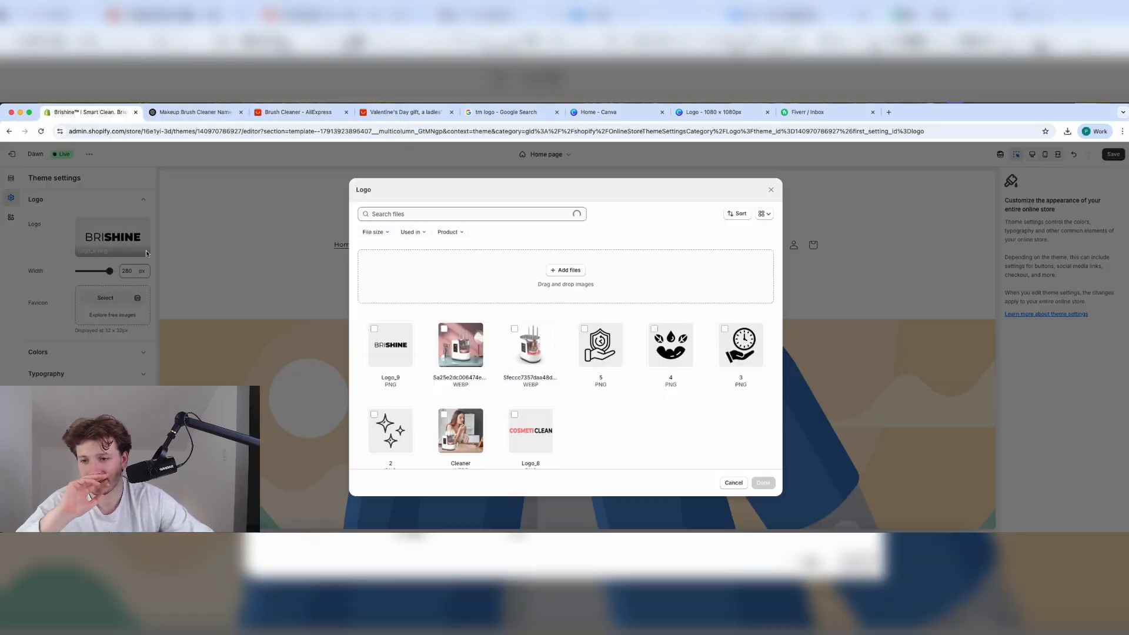
click(1067, 132)
click(1044, 170)
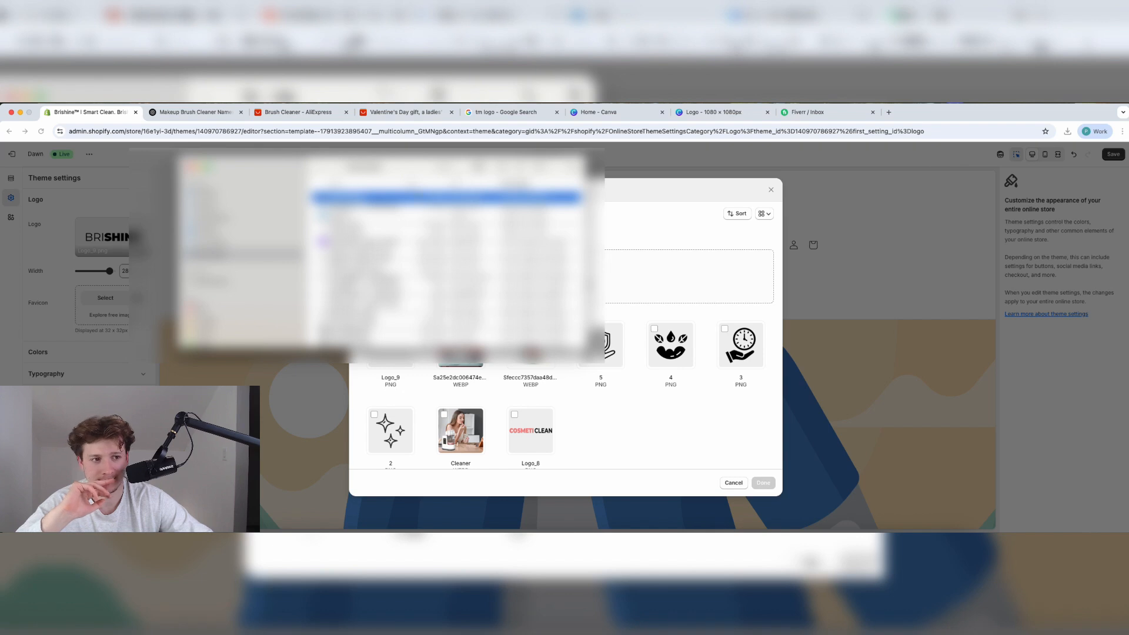
drag(377, 197, 732, 297)
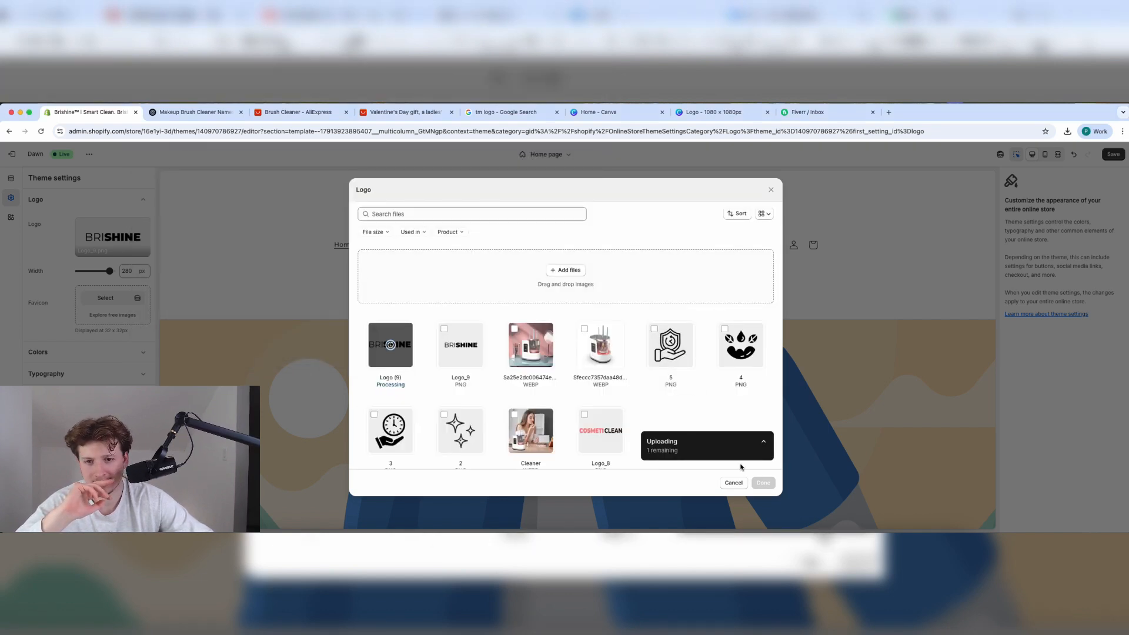
click(762, 483)
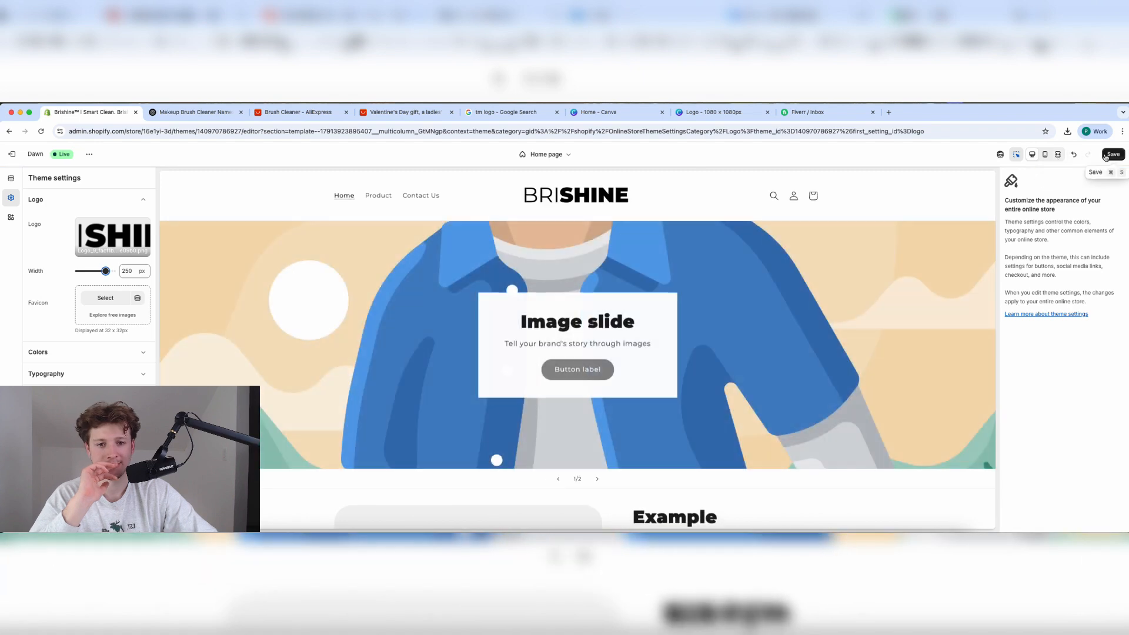
click(1112, 154)
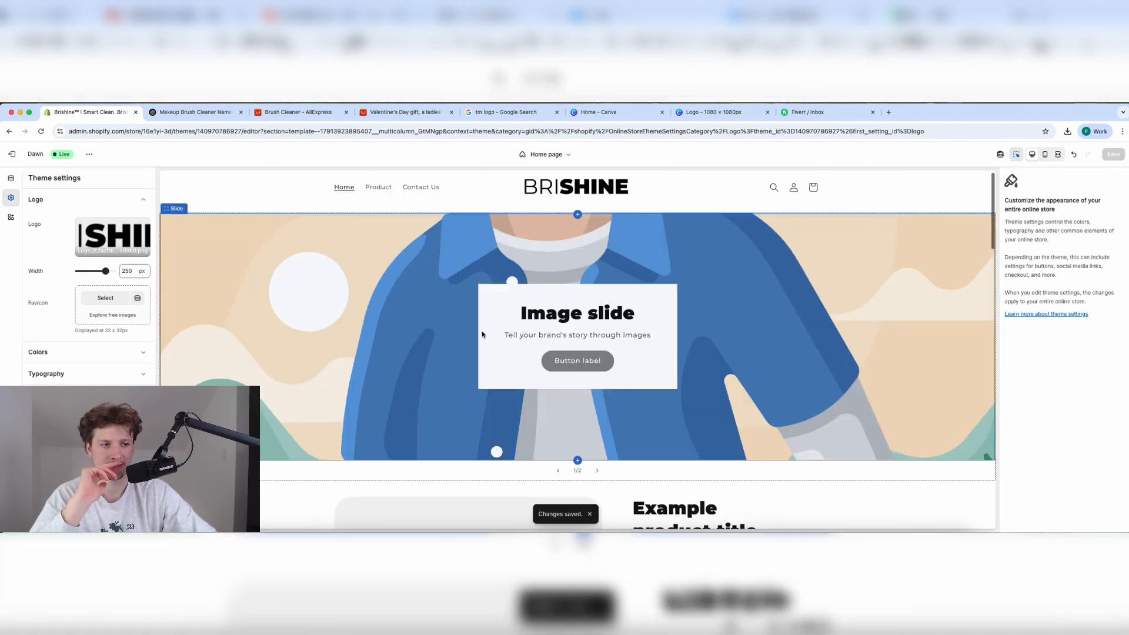
Delete the Share and Quantity selector blocks from Featured product and save.
click(83, 199)
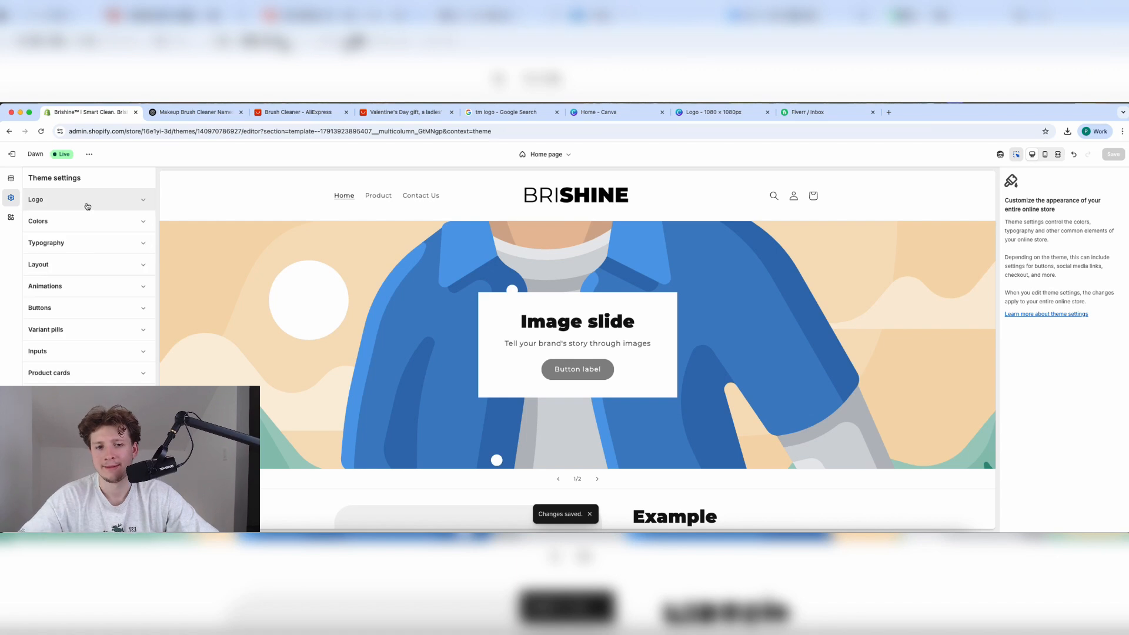
click(11, 177)
scroll(387, 420, down, 5)
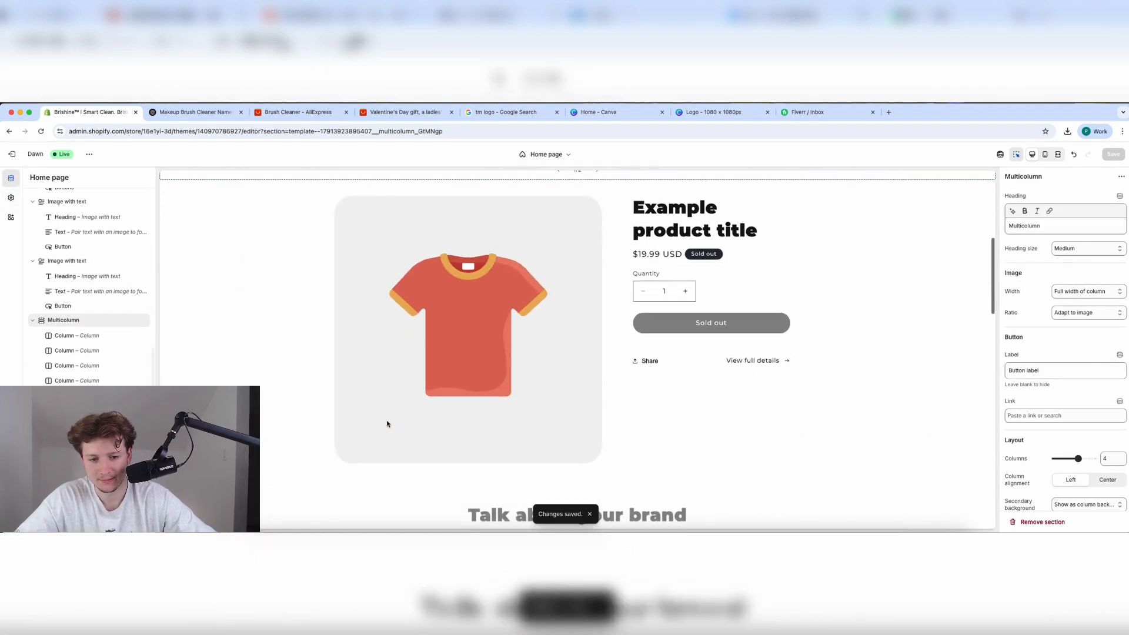
click(747, 341)
click(664, 358)
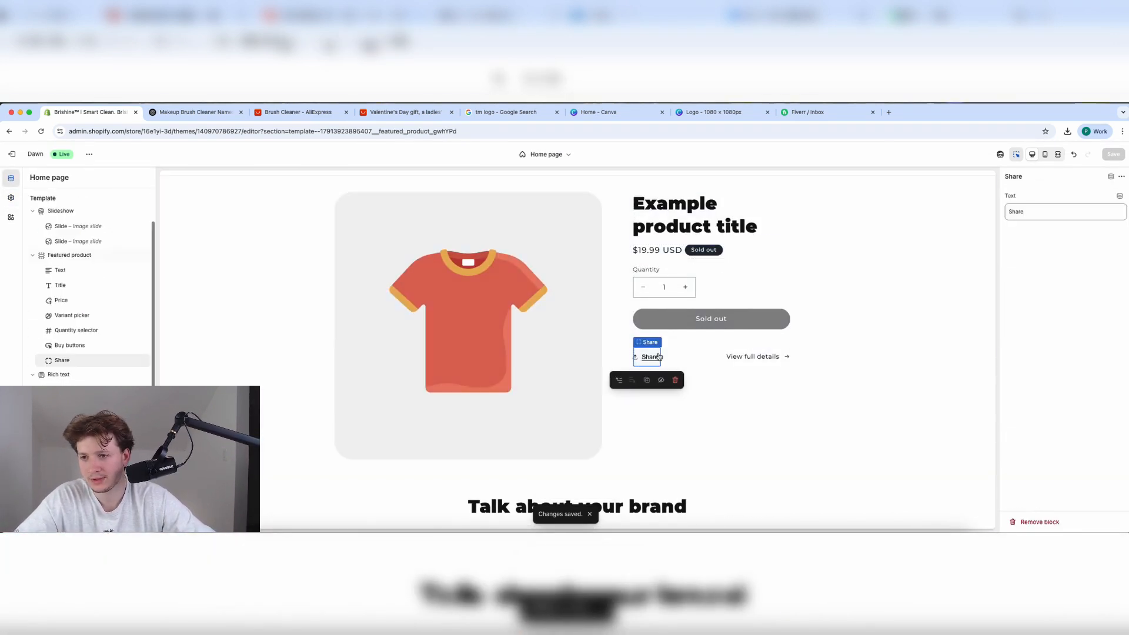
click(680, 383)
click(730, 280)
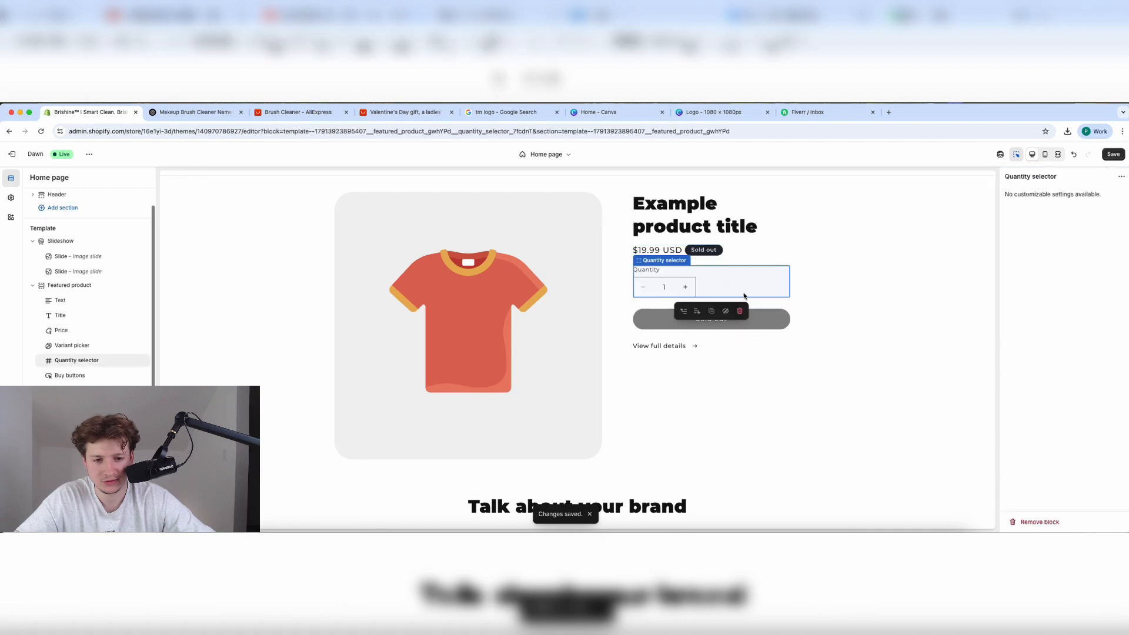
click(738, 310)
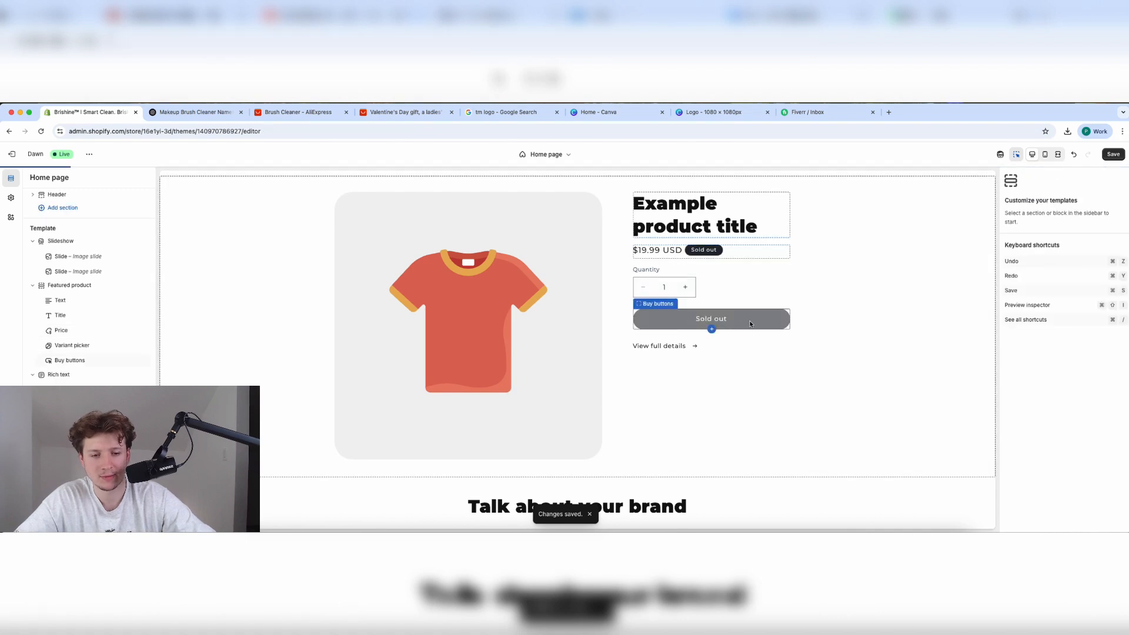
click(1114, 154)
Change the rich text heading to 'Over 10,000+ Happy Customers'.
scroll(665, 361, down, 3)
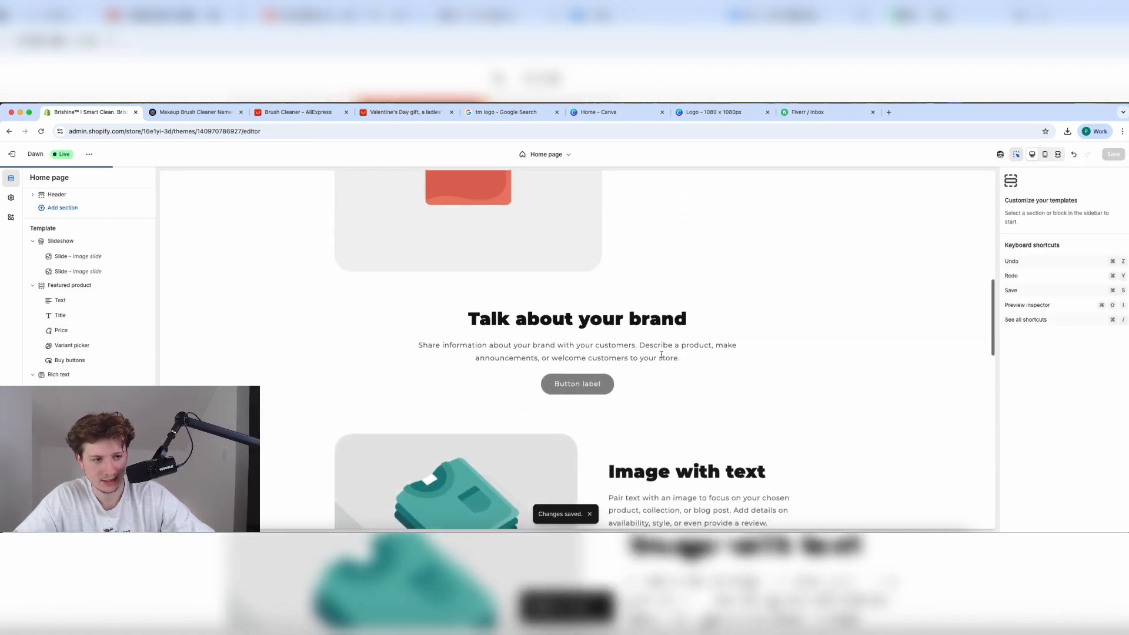
scroll(610, 383, down, 2)
click(611, 383)
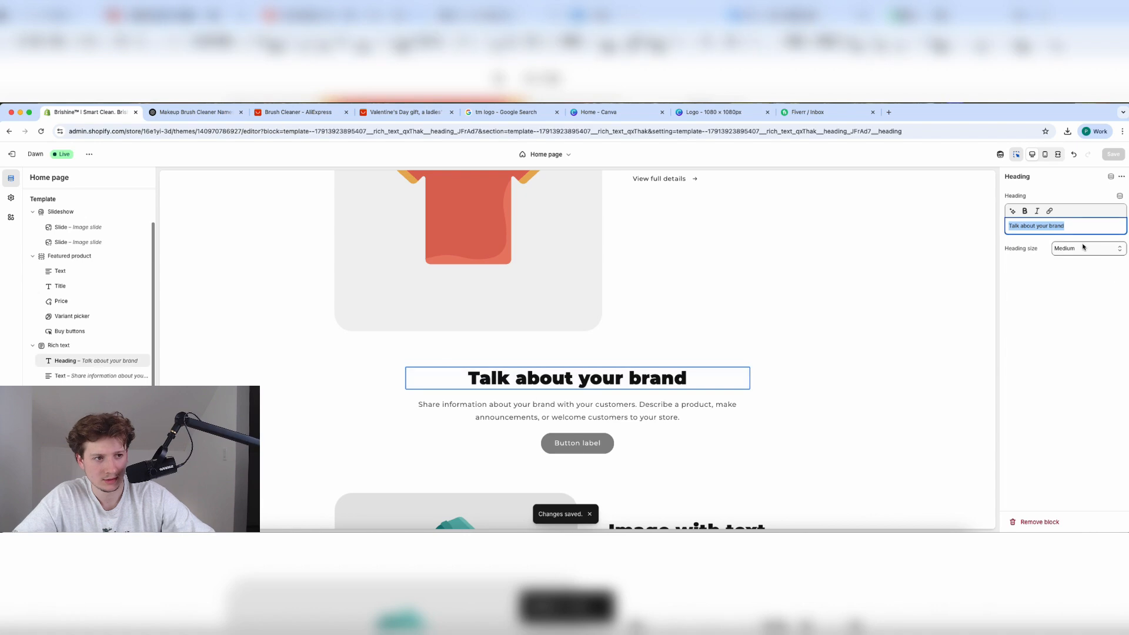
text(Over 10,0)
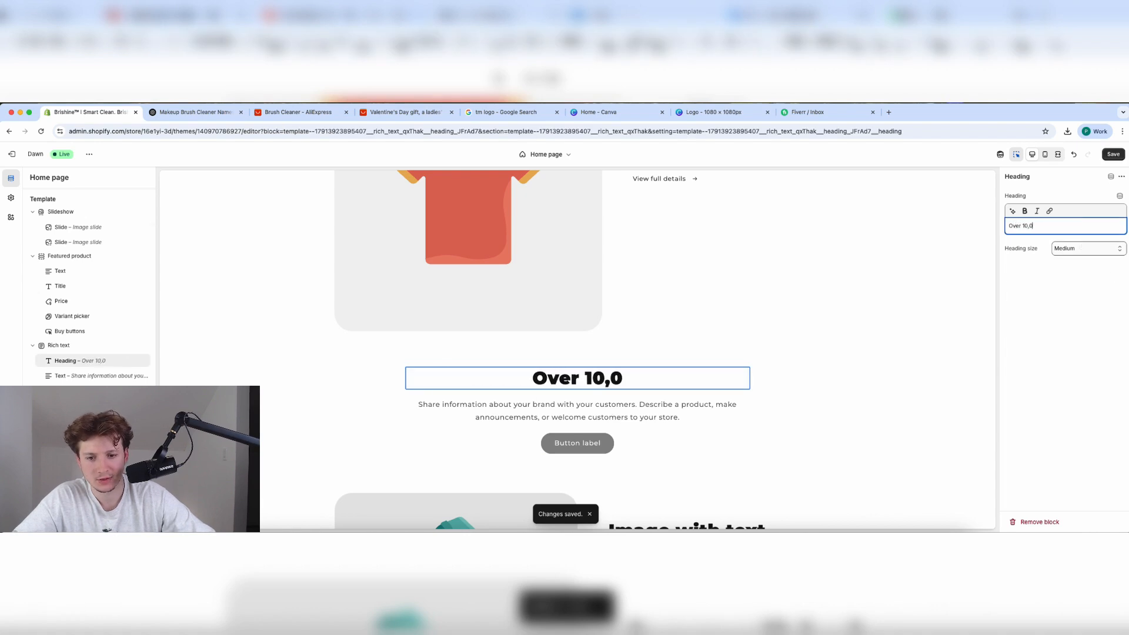
text(00+ Ha)
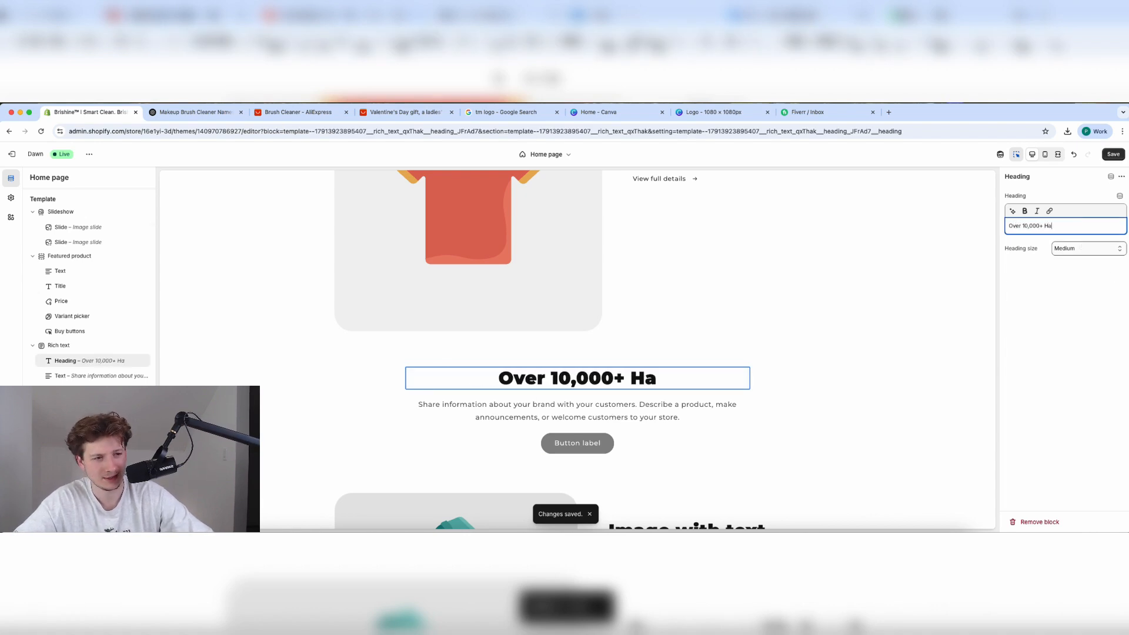
text(ppy Customers)
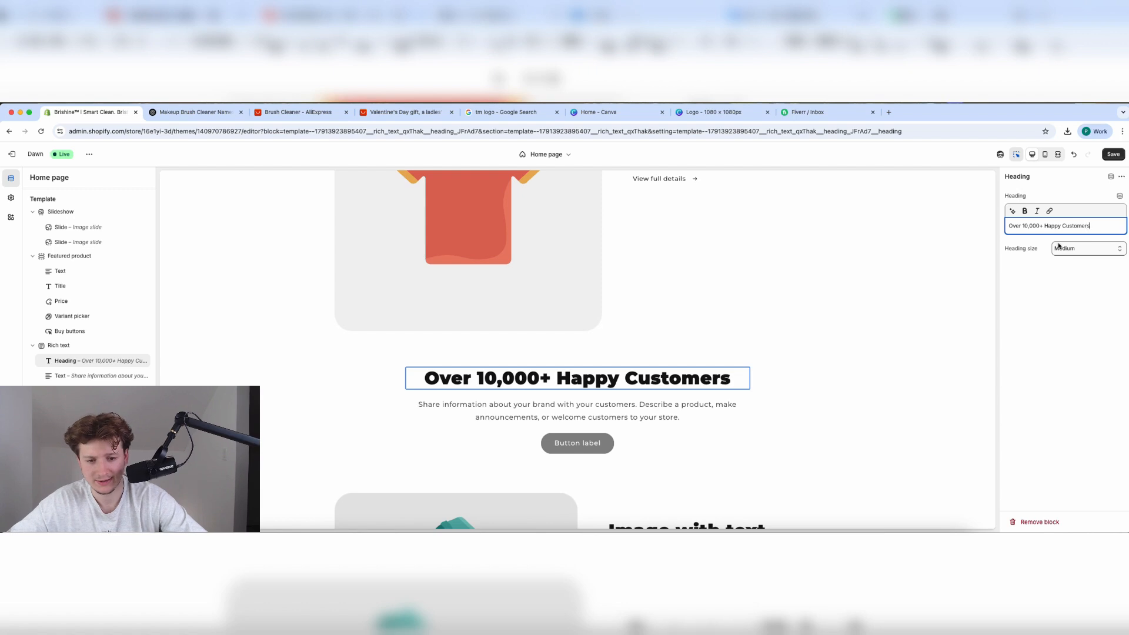
click(195, 112)
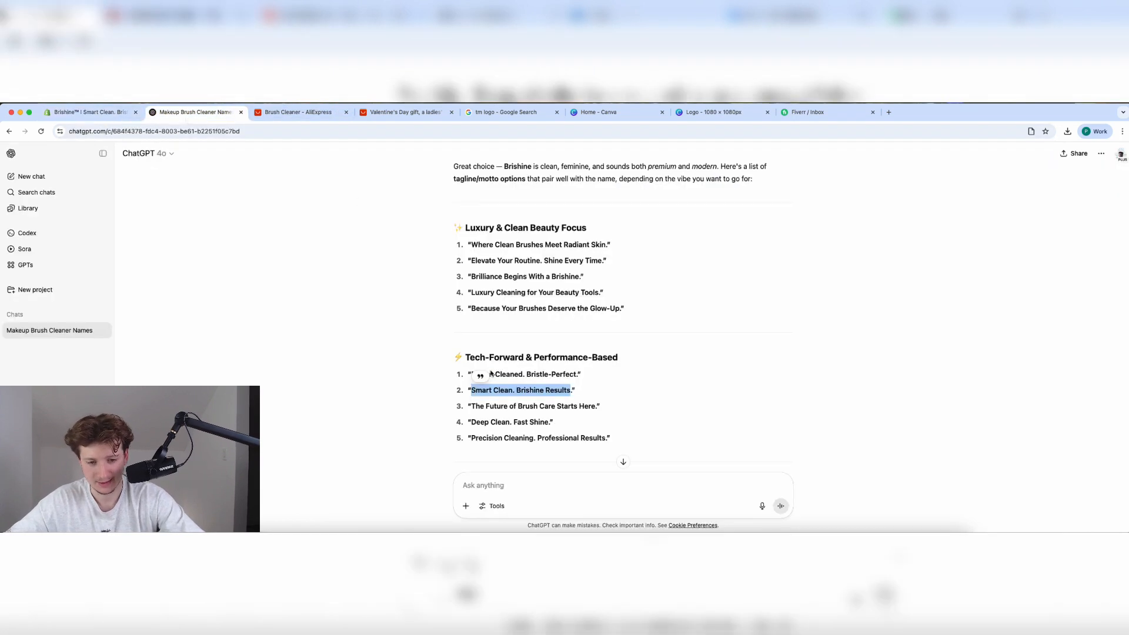
Ask ChatGPT for a happy customer's testimonial about the makeup brush cleaner.
scroll(503, 352, down, 3)
click(503, 494)
text(Ma)
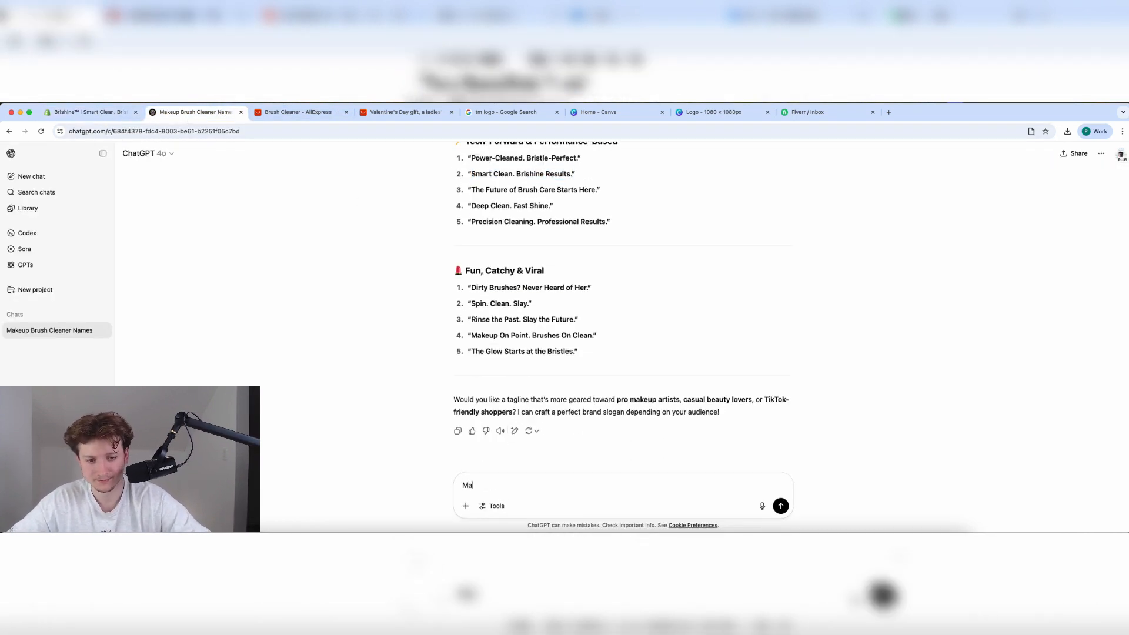
text(ke me a testimonia)
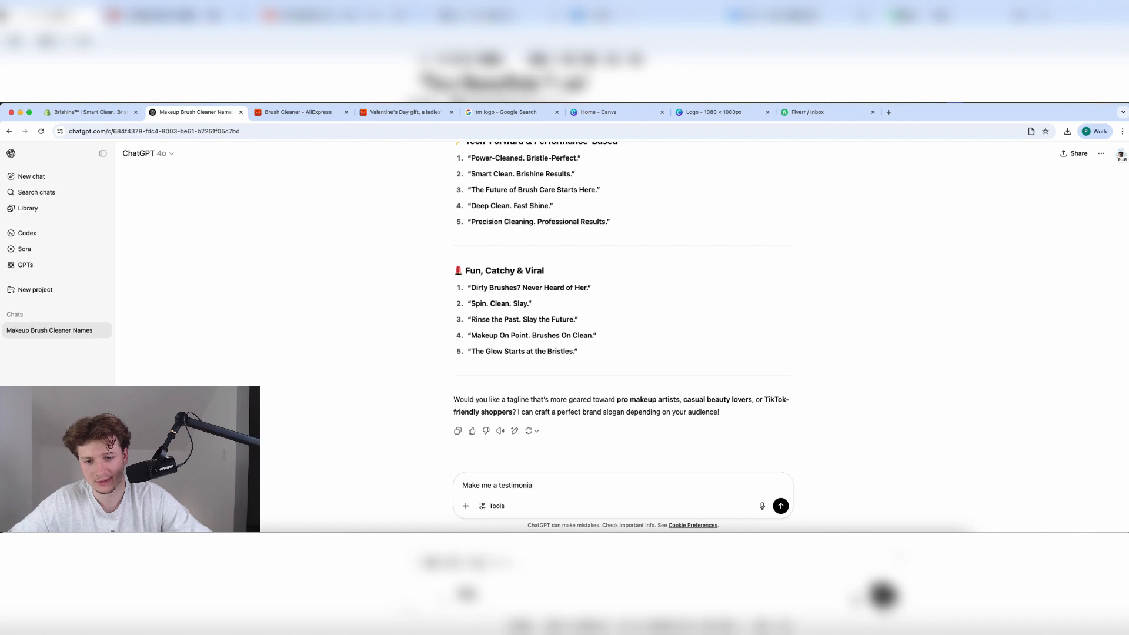
text(l of a happy cust)
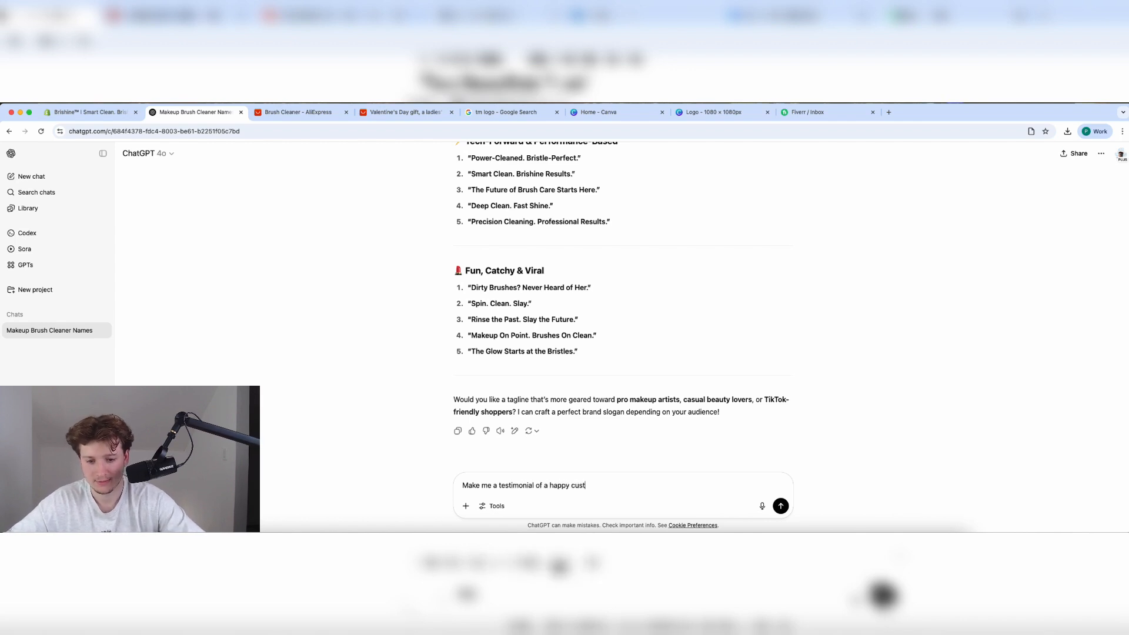
text(omer, th)
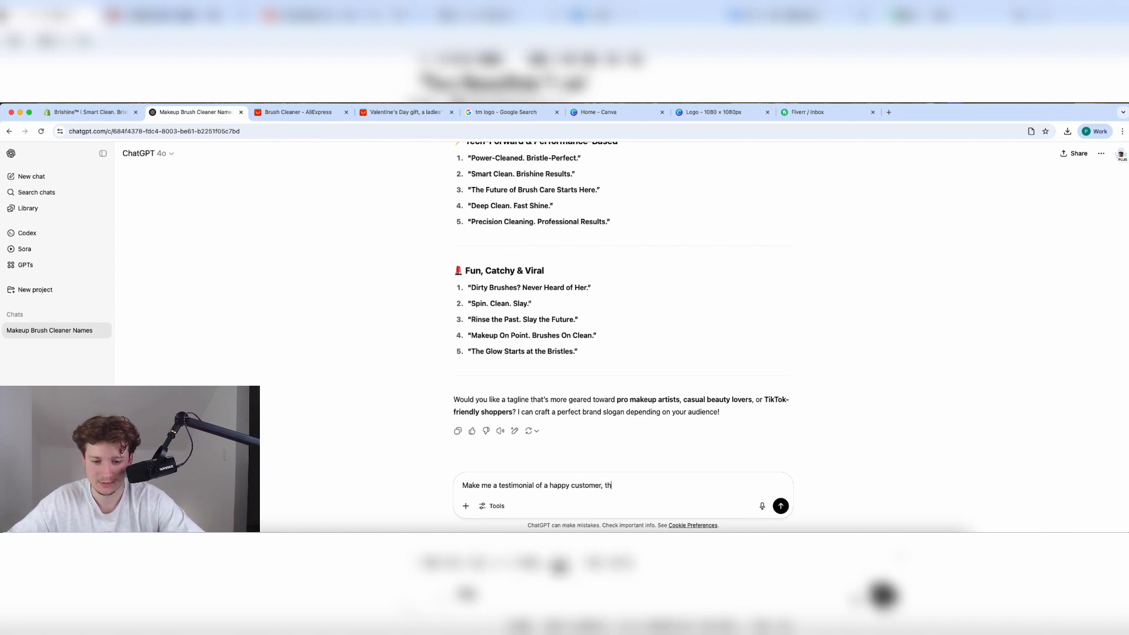
key(BackSpace)
key(BackSpace)
key(BackSpace)
key(BackSpace)
text( that used my)
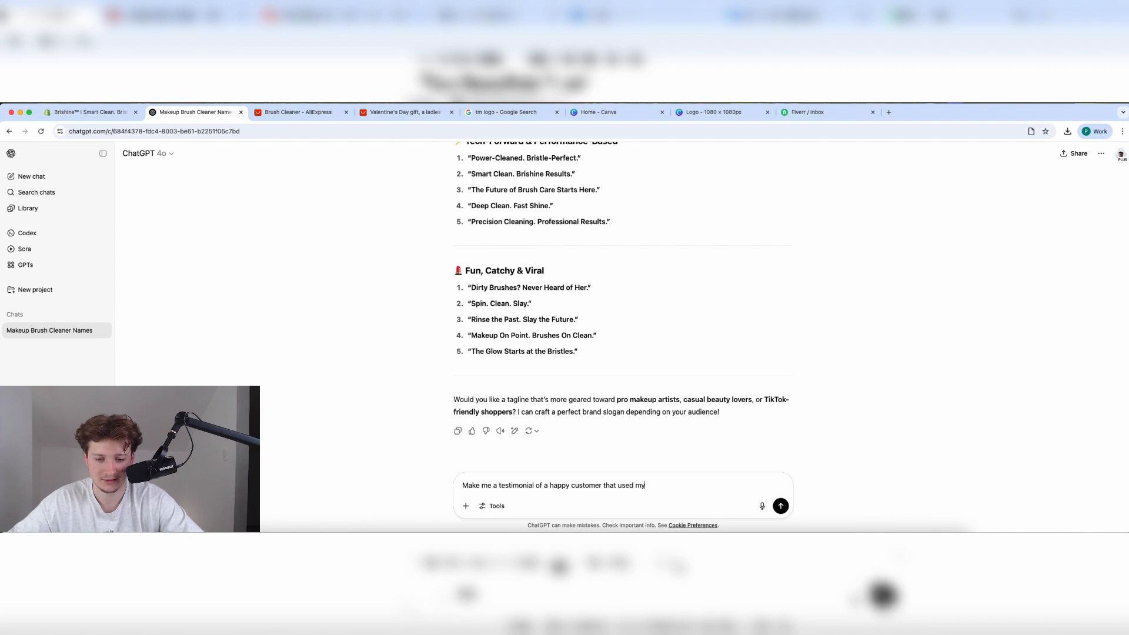
text( product: Make)
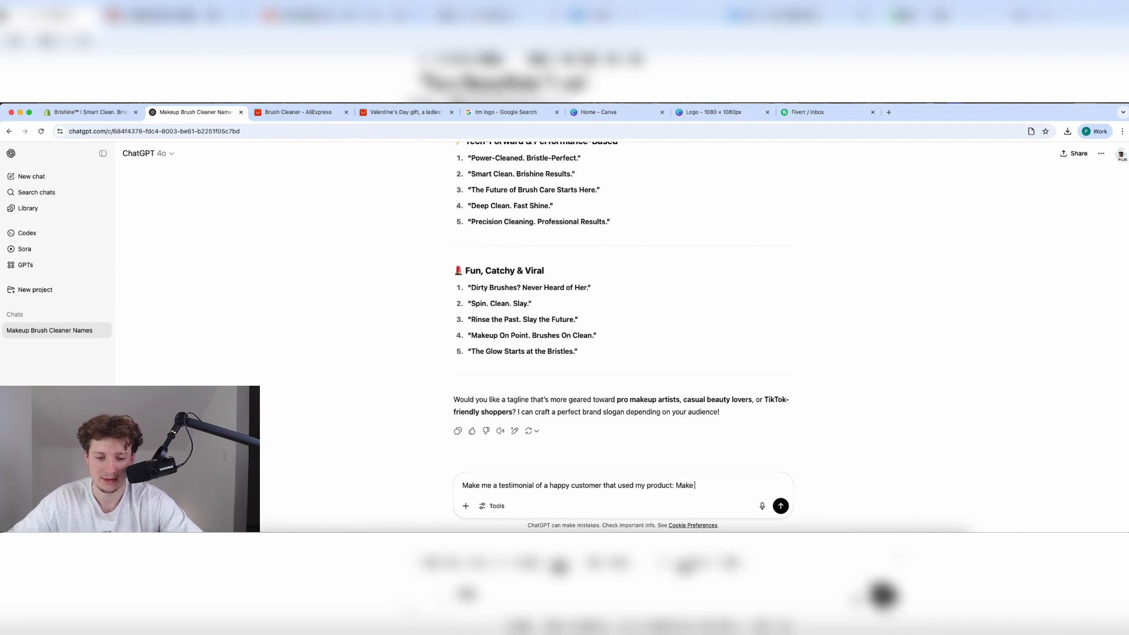
text( up brush cleaner.)
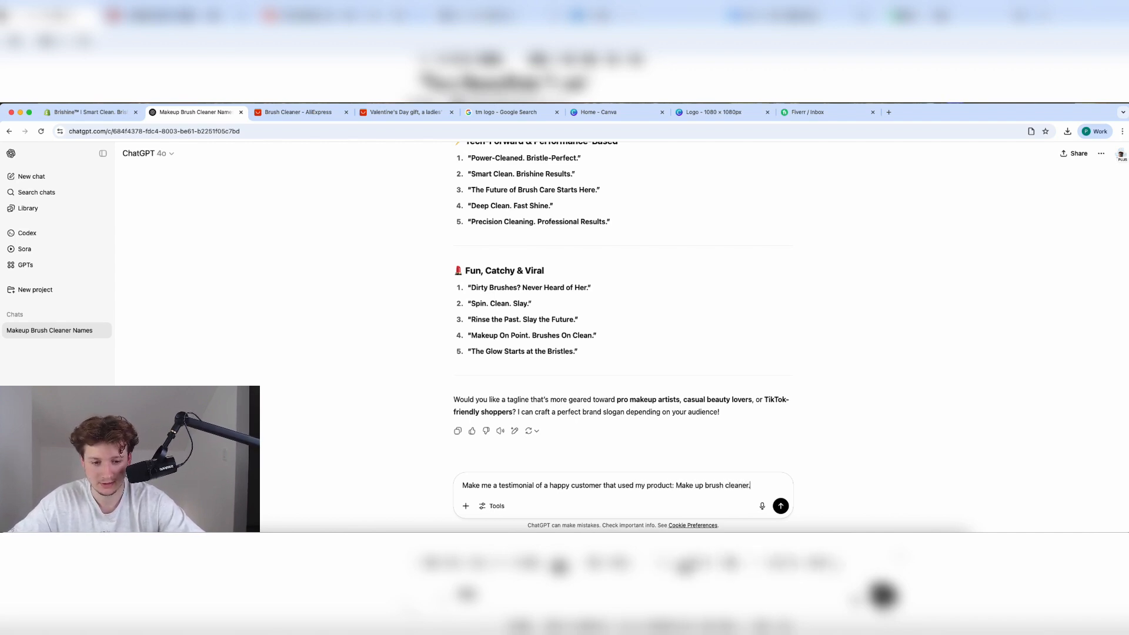
key(Return)
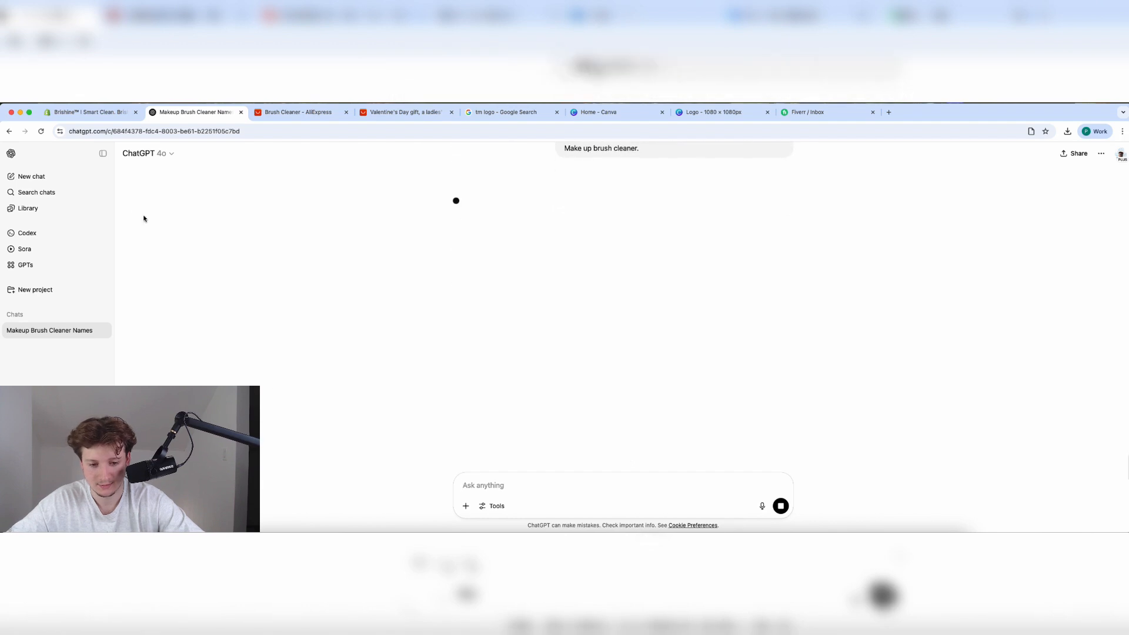
click(94, 114)
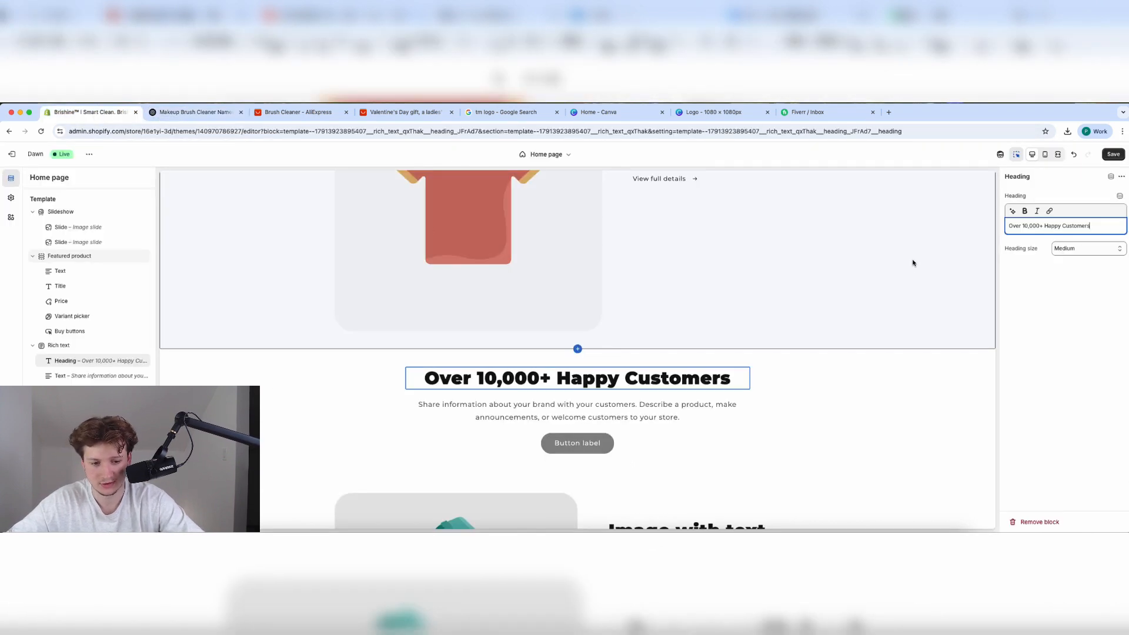
Delete the button block under the Over 10,000+ Happy Customers text.
click(615, 422)
click(630, 442)
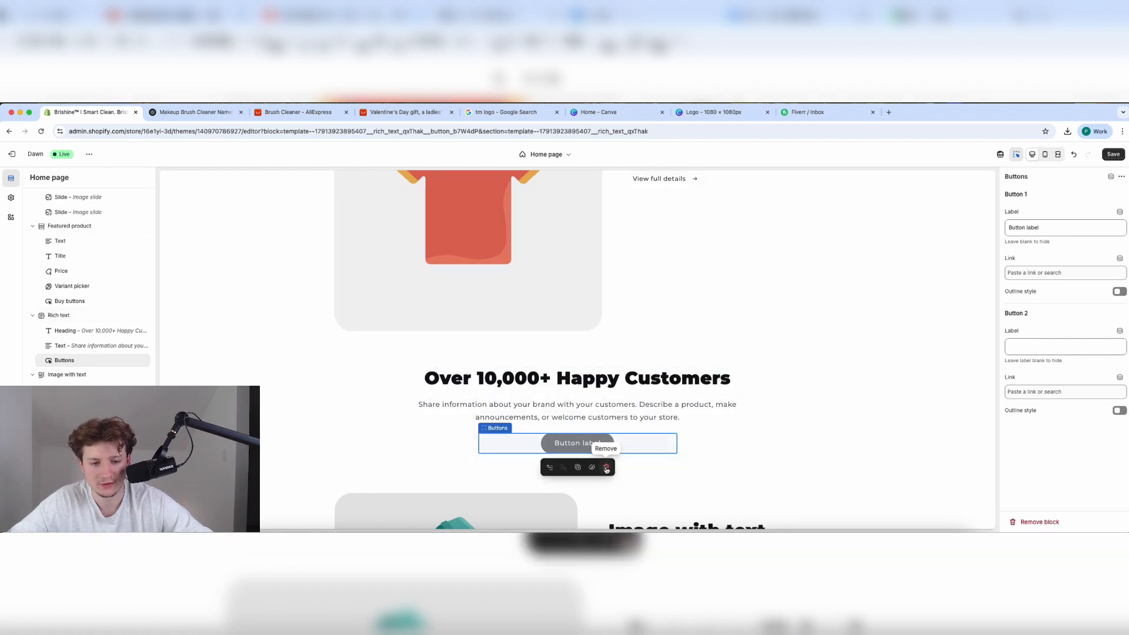
click(606, 467)
click(205, 117)
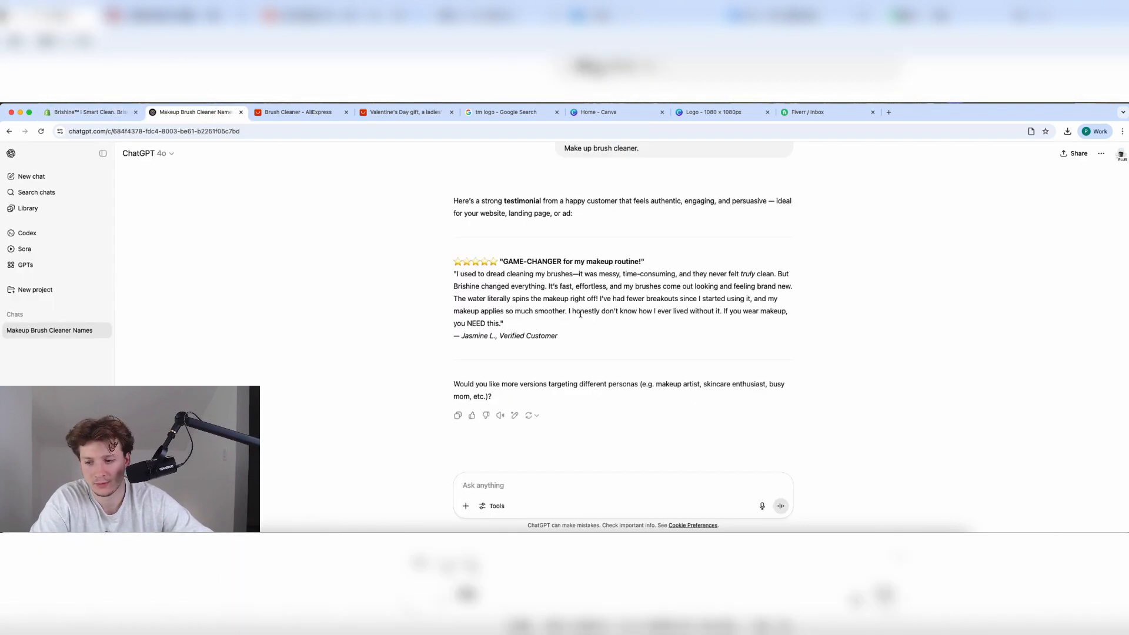
Read the first testimonial, then ask ChatGPT 'Give me another' testimonial.
click(100, 116)
click(184, 115)
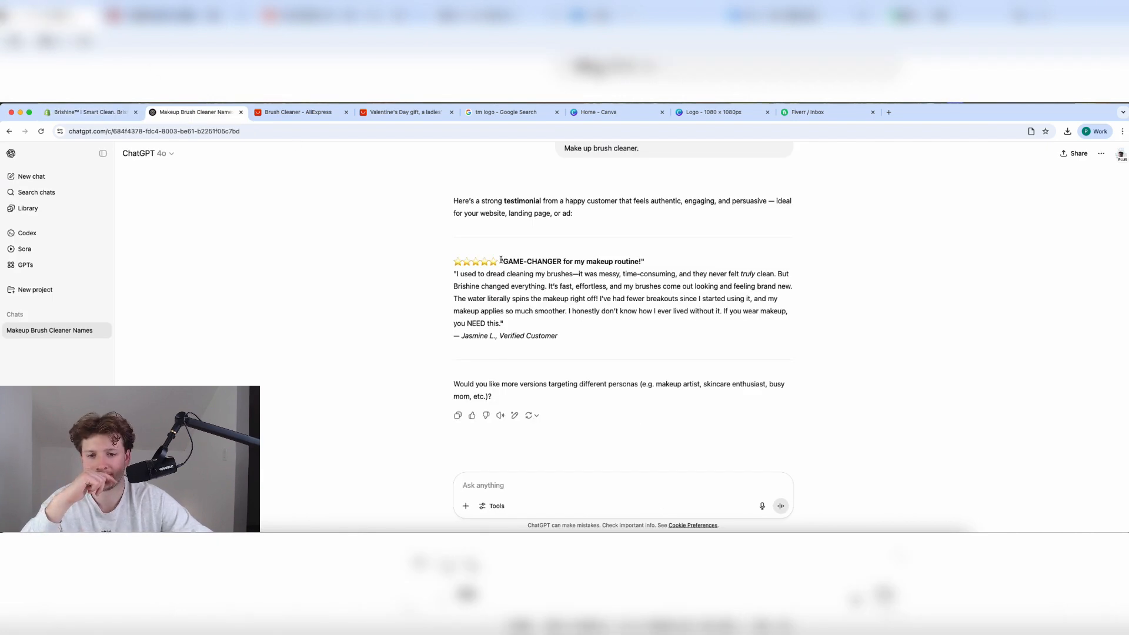
drag(502, 260, 598, 284)
click(450, 276)
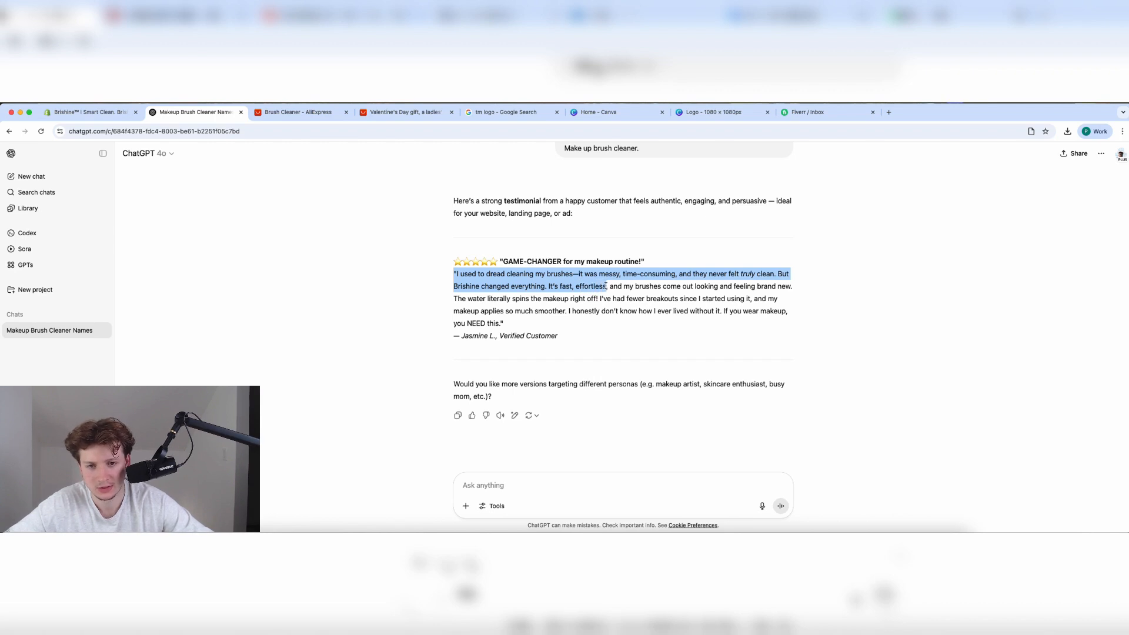
drag(607, 288, 603, 296)
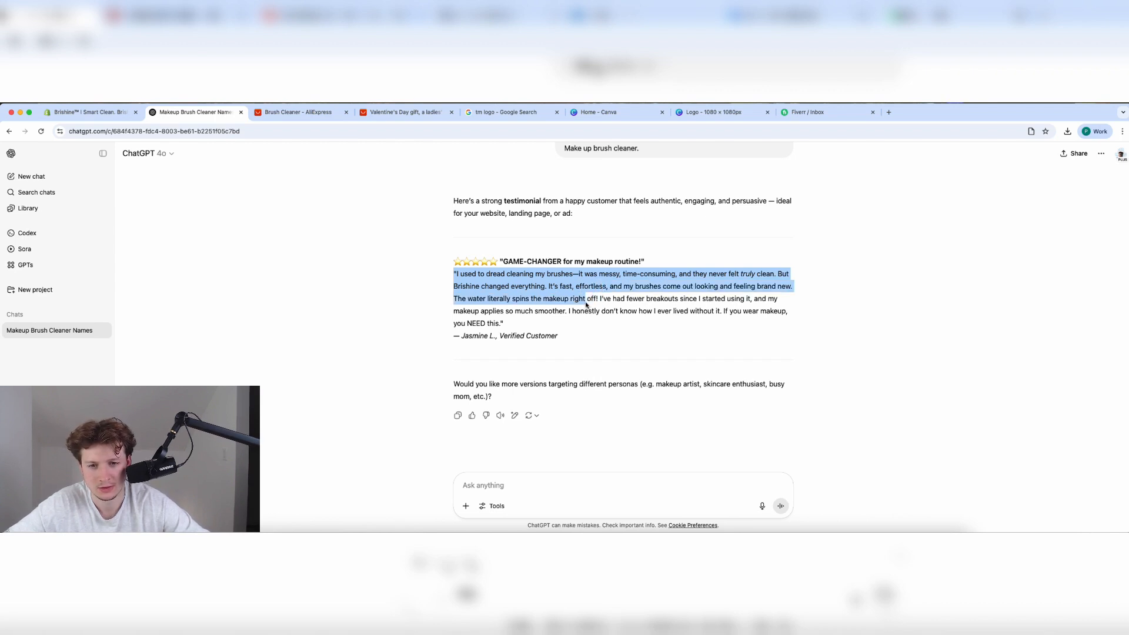
click(488, 486)
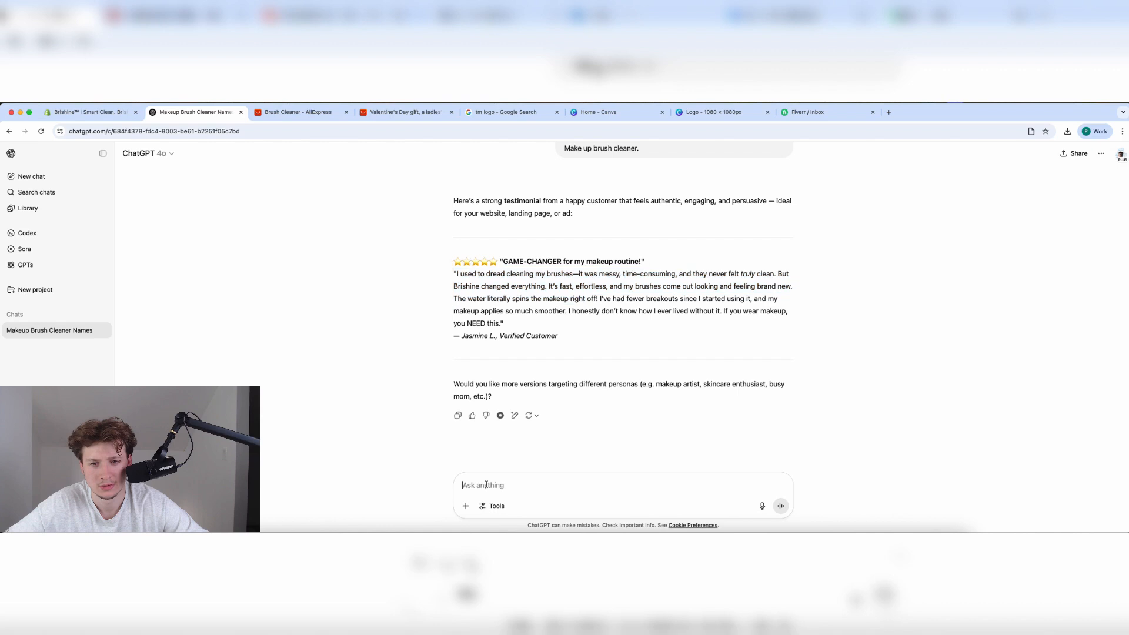
text(GIv)
key(BackSpace)
key(BackSpace)
text(ive)
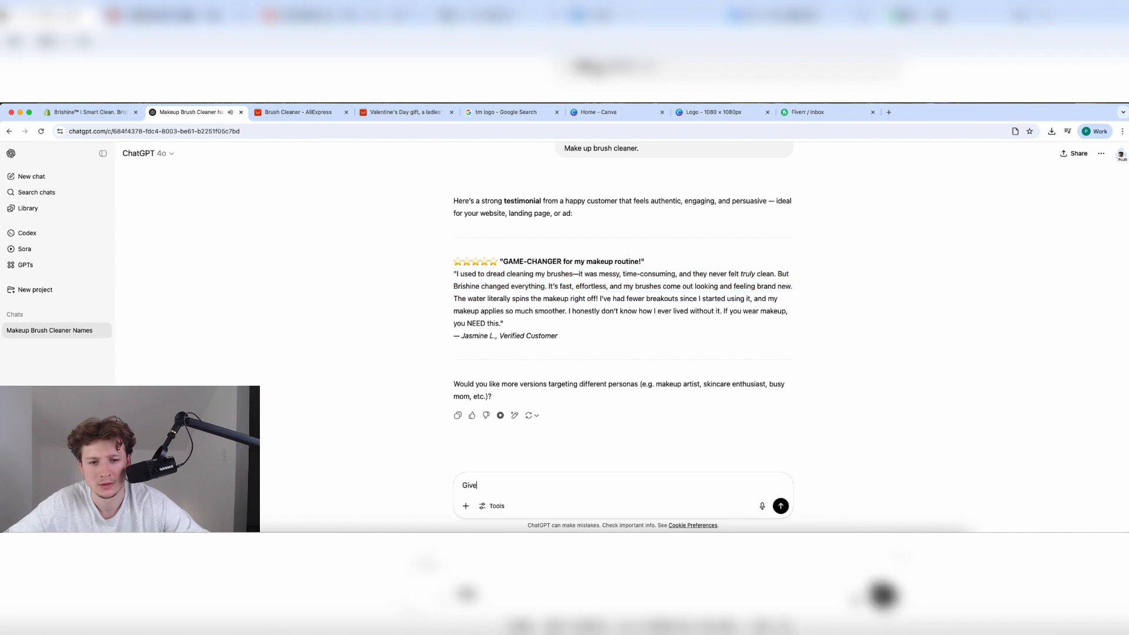
text( me another one)
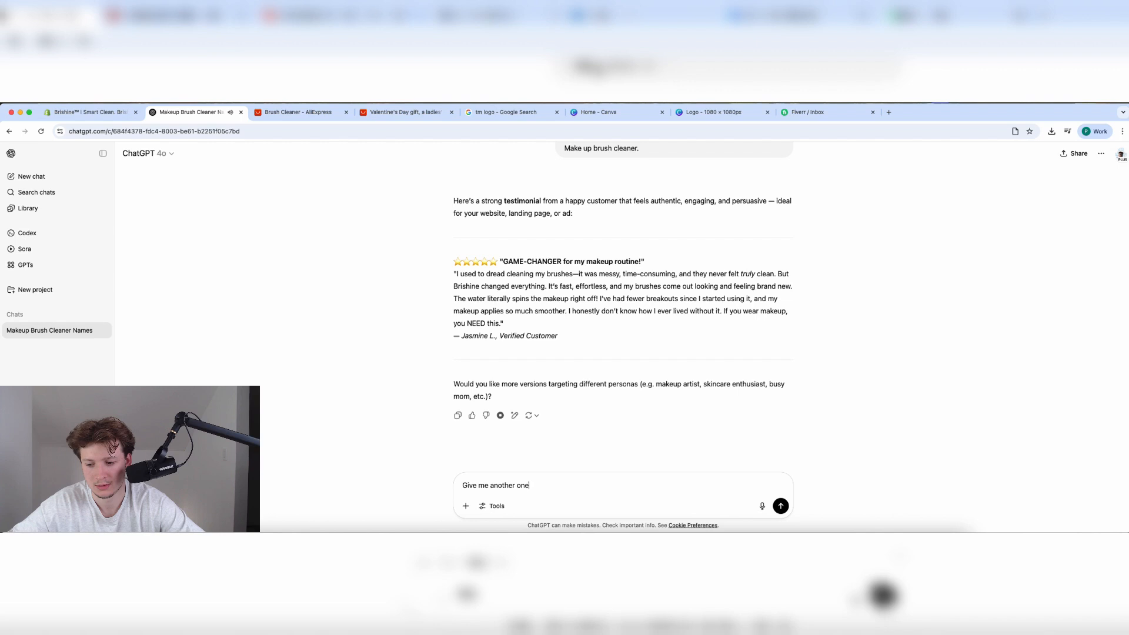
key(Return)
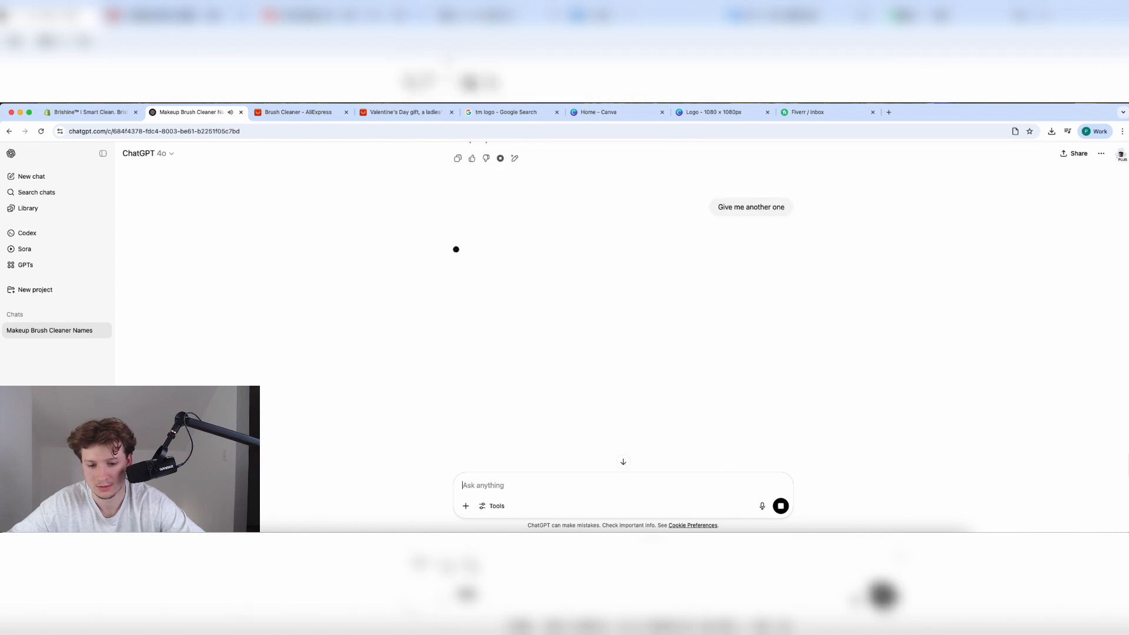
Select the new skincare-focused testimonial quote for copying.
scroll(375, 346, up, 4)
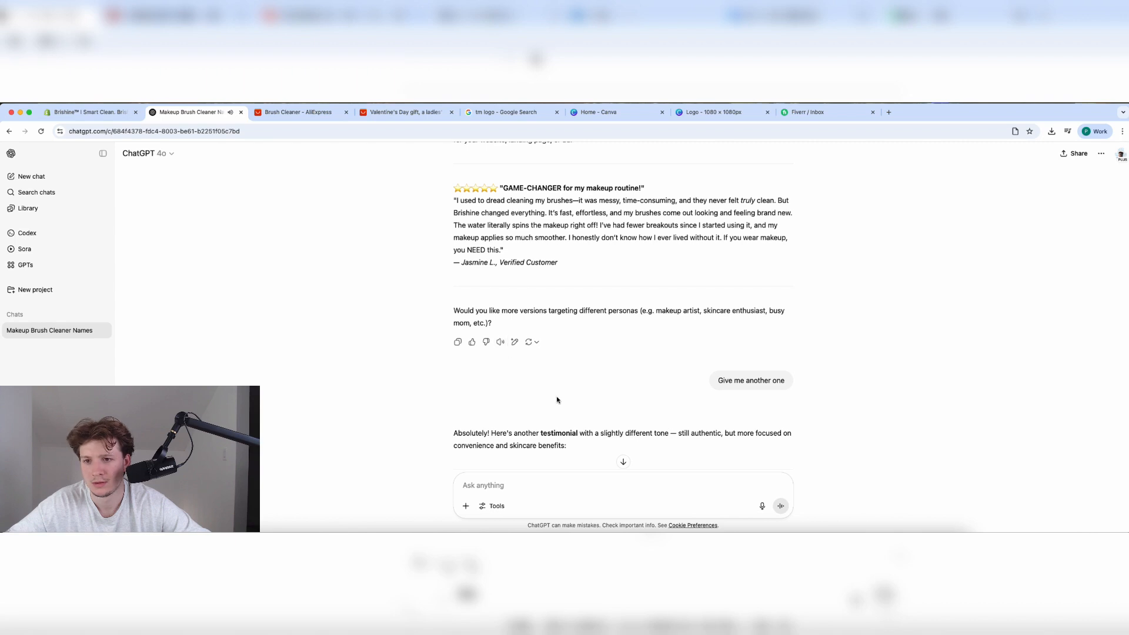
scroll(558, 400, down, 5)
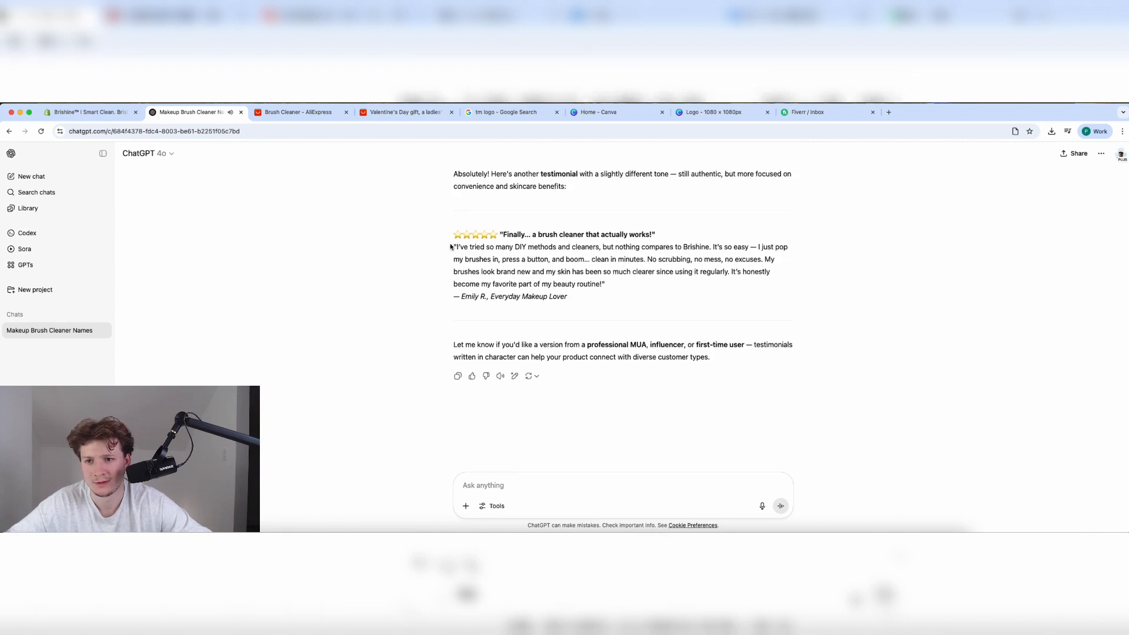
drag(451, 247, 638, 282)
key(ctrl+c)
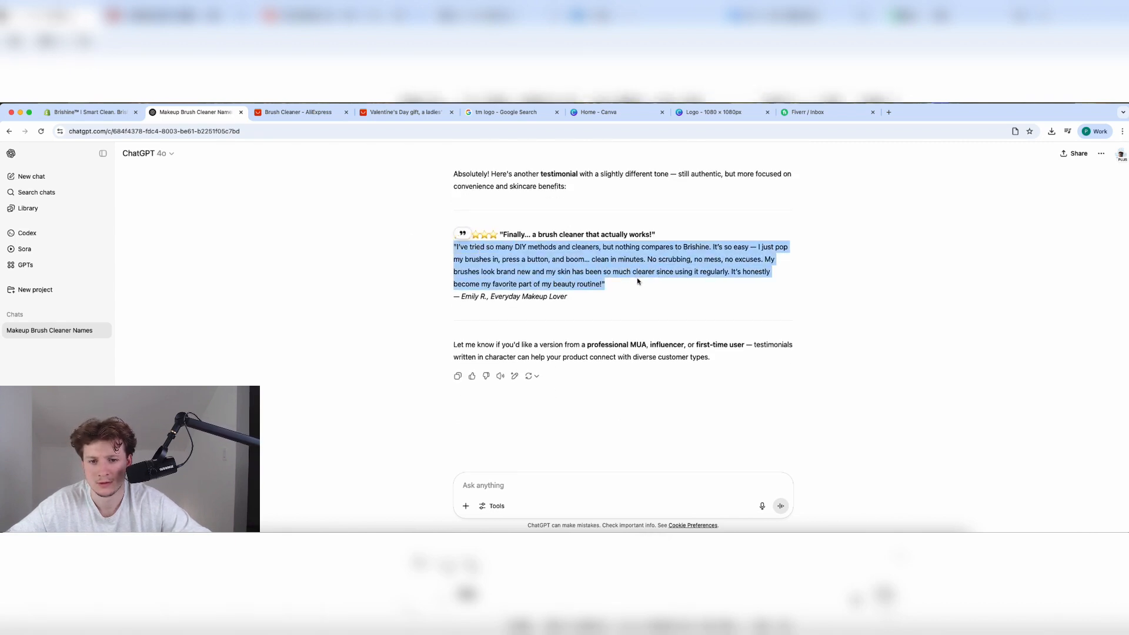
click(121, 112)
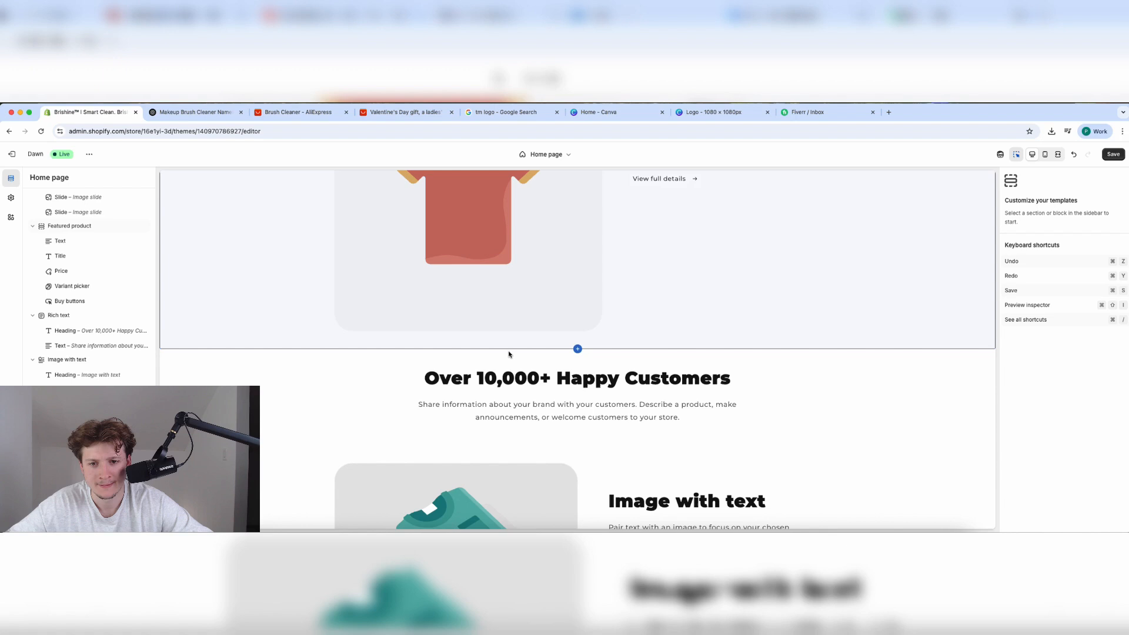
Paste the testimonial into the Happy Customers paragraph, dropping its last two sentences.
click(558, 412)
key(ctrl+v)
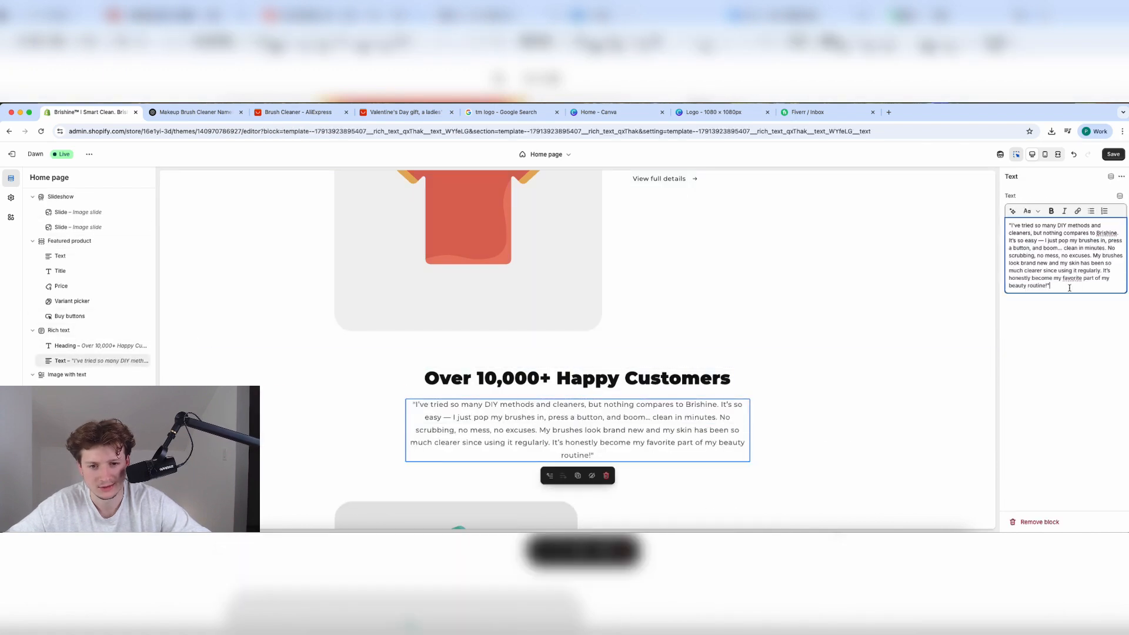
drag(1069, 287, 1074, 259)
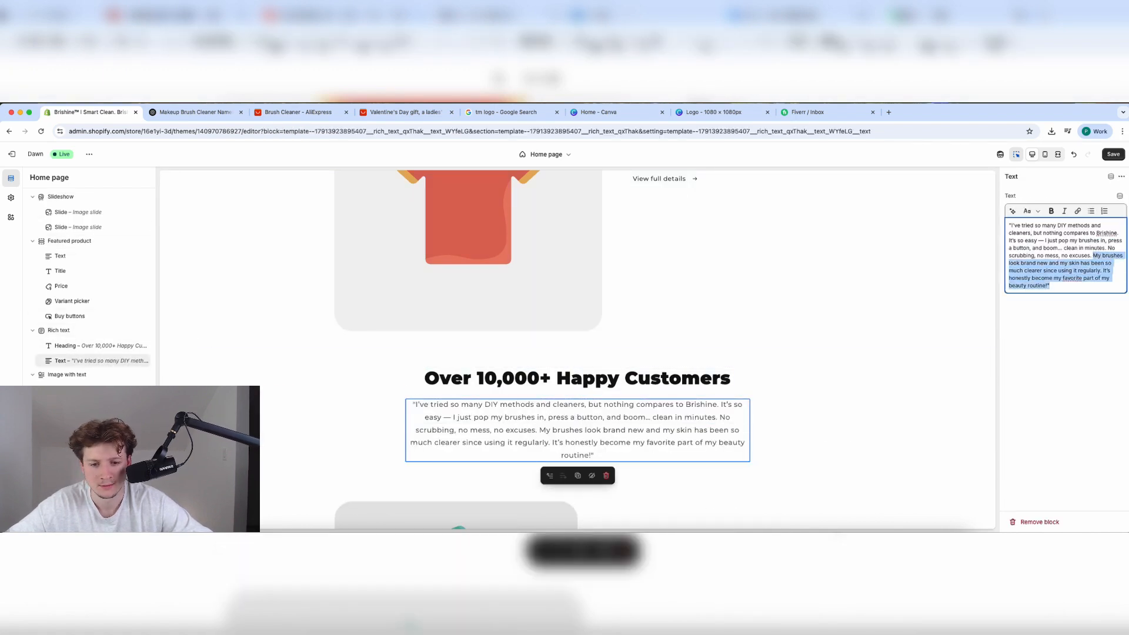
key(BackSpace)
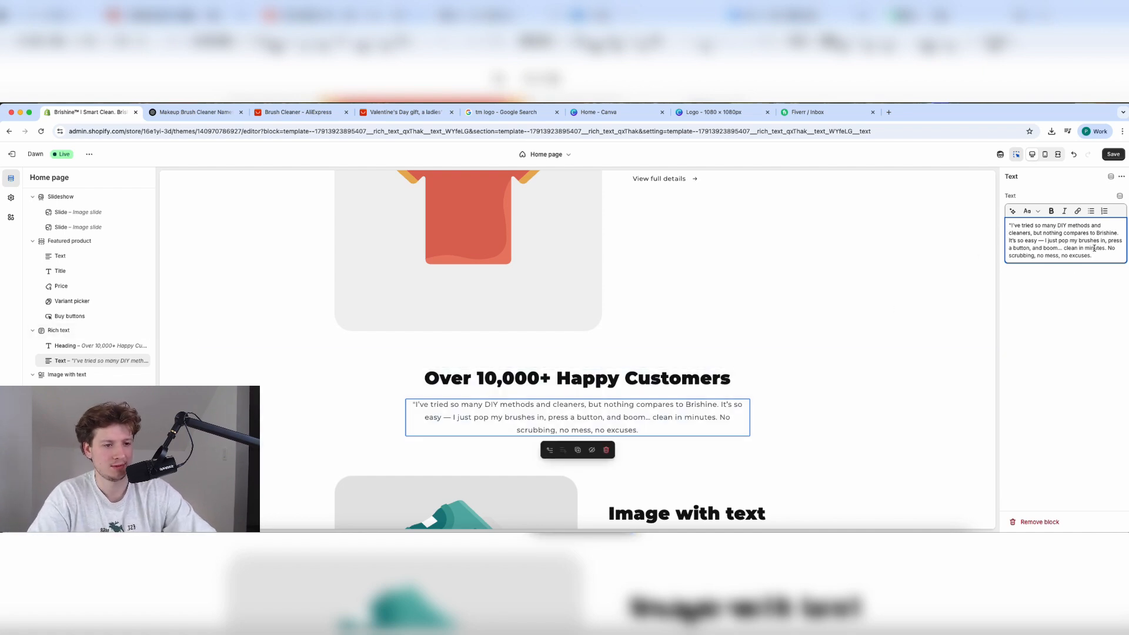
text(")
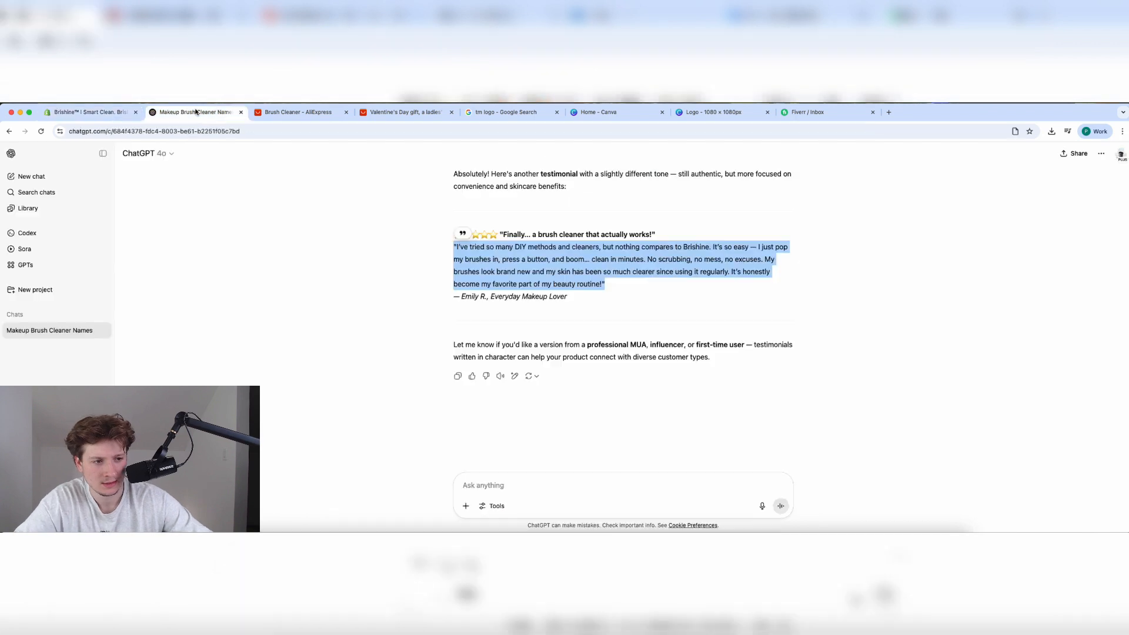
Add the reviewer's attribution line from ChatGPT under the quote and save.
key(ctrl+Tab)
triple_click(511, 297)
key(super+c)
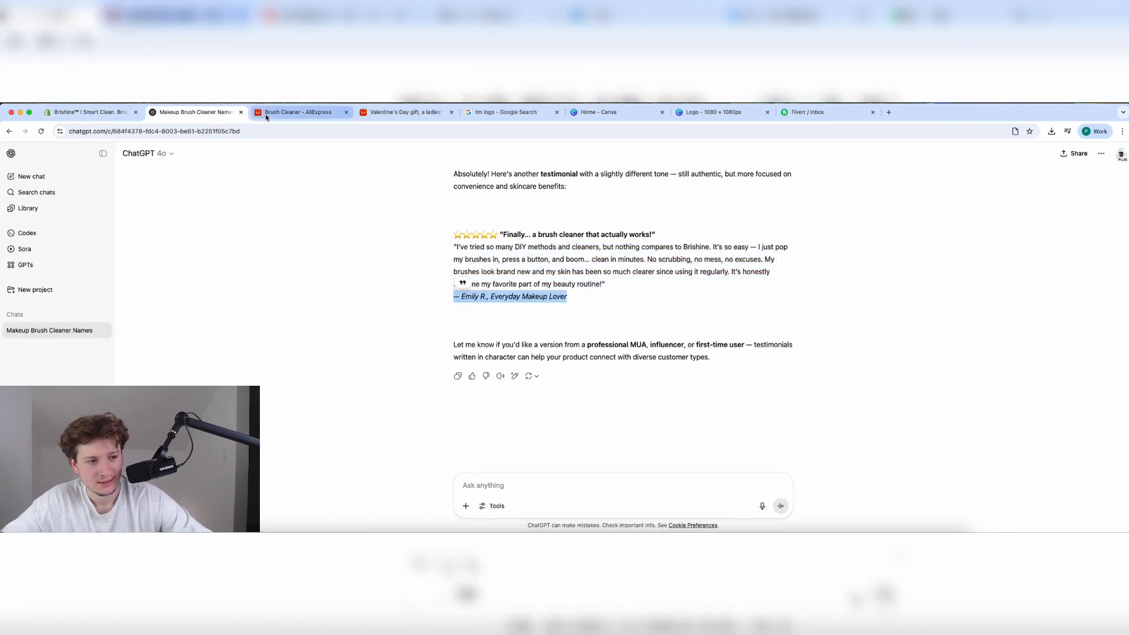
click(97, 110)
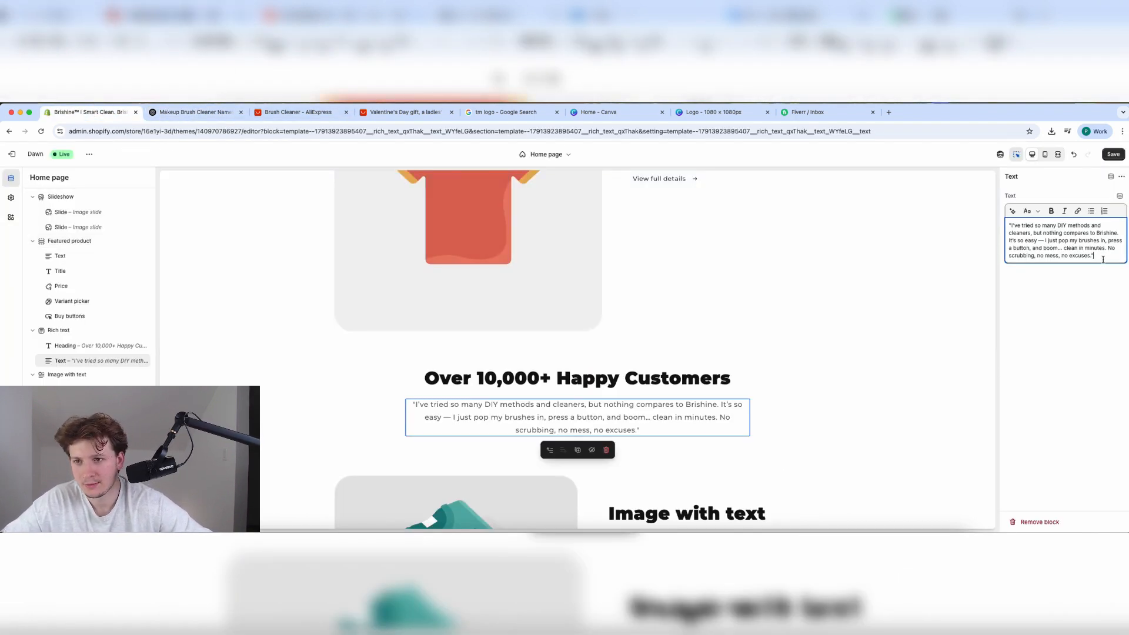
key(Return)
key(super+v)
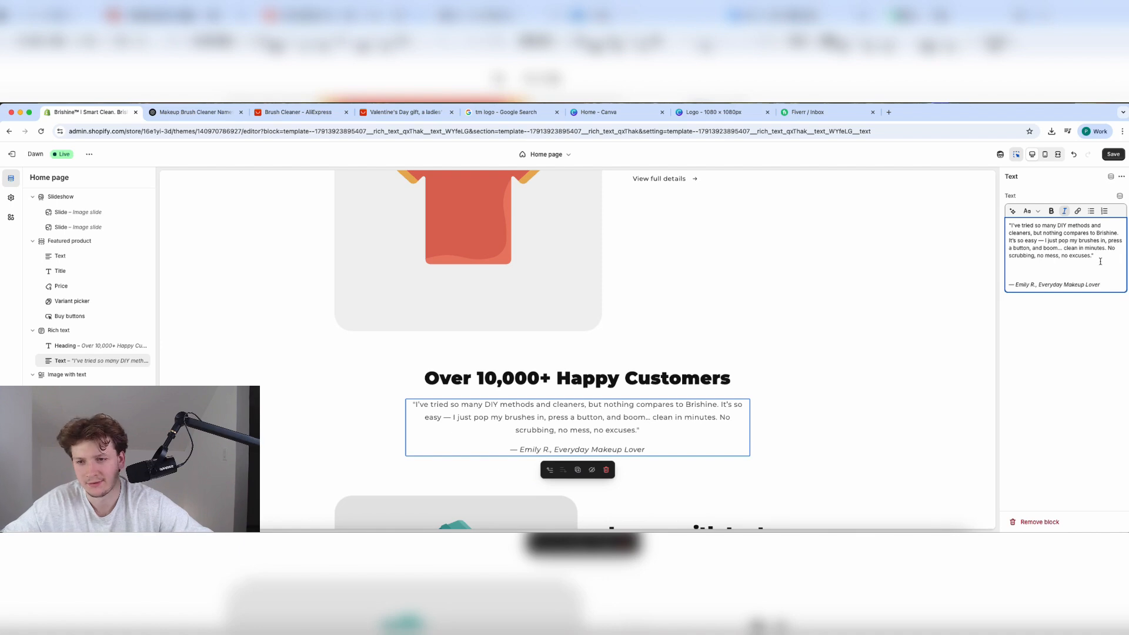
click(1111, 156)
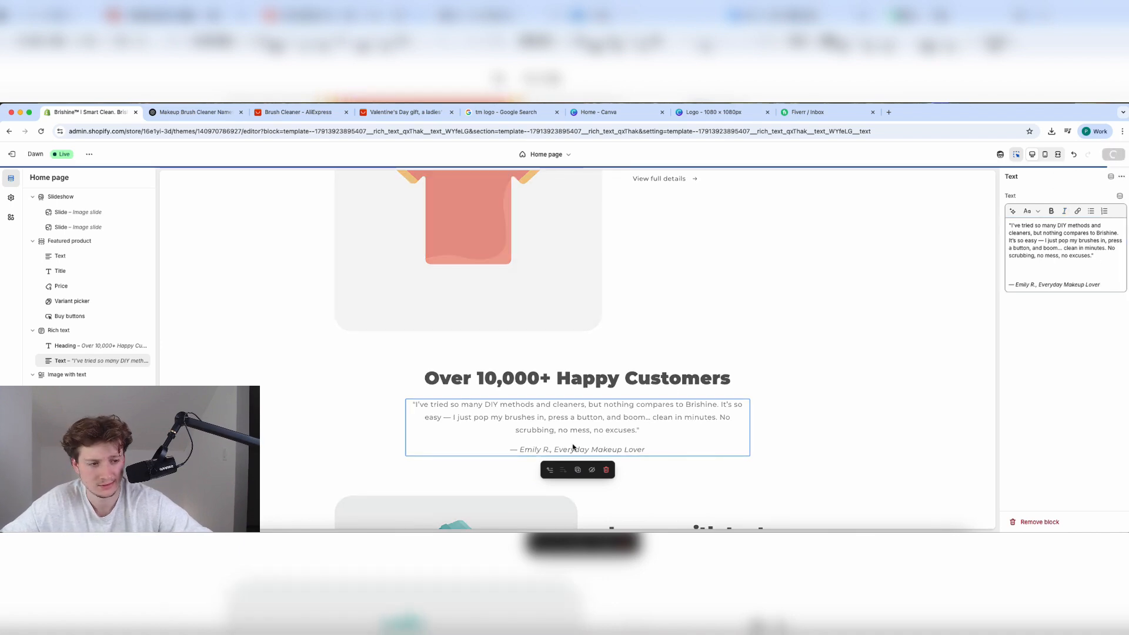
Select the Image with text section on the home page.
scroll(573, 446, down, 4)
scroll(582, 382, up, 4)
scroll(589, 351, down, 4)
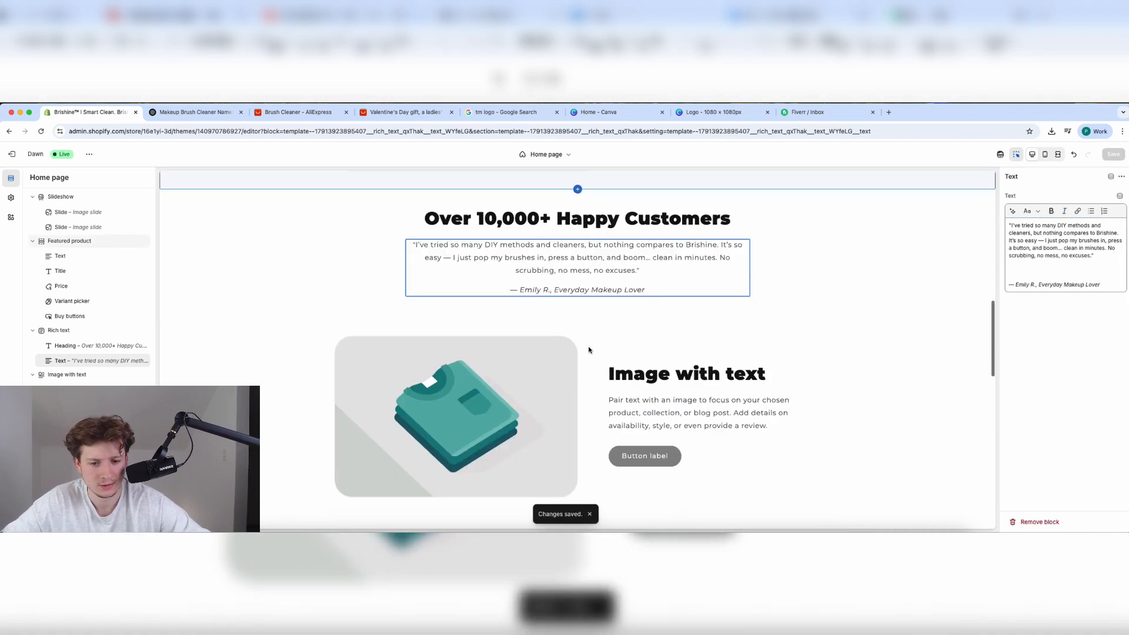
click(670, 270)
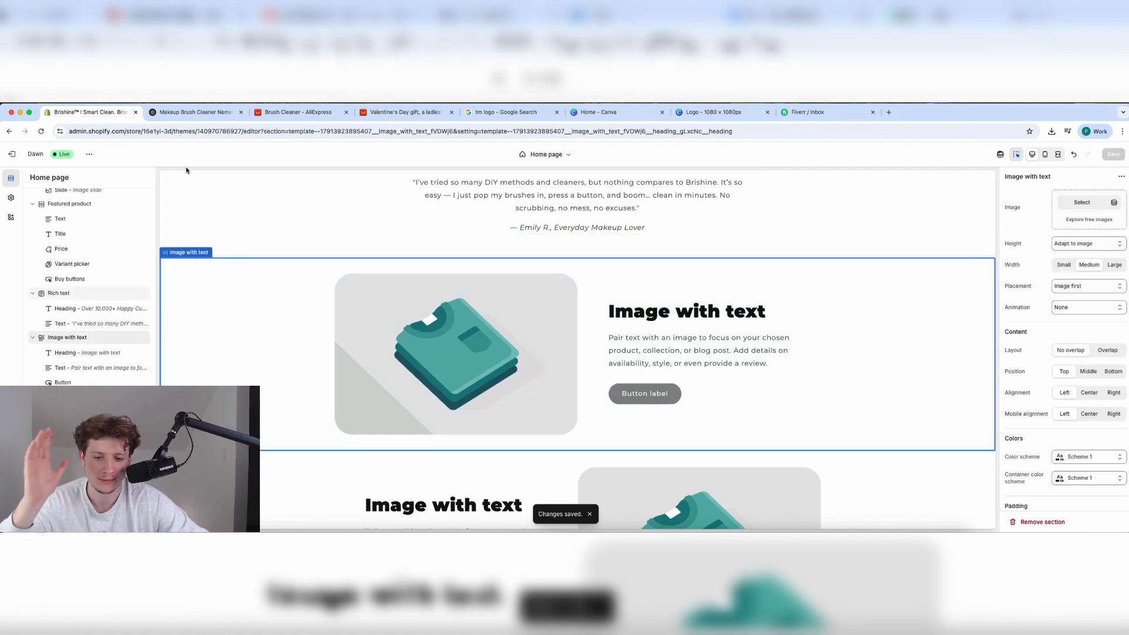
click(189, 112)
Ask ChatGPT for a heading and copywriting for the store's image-with-text section.
click(500, 488)
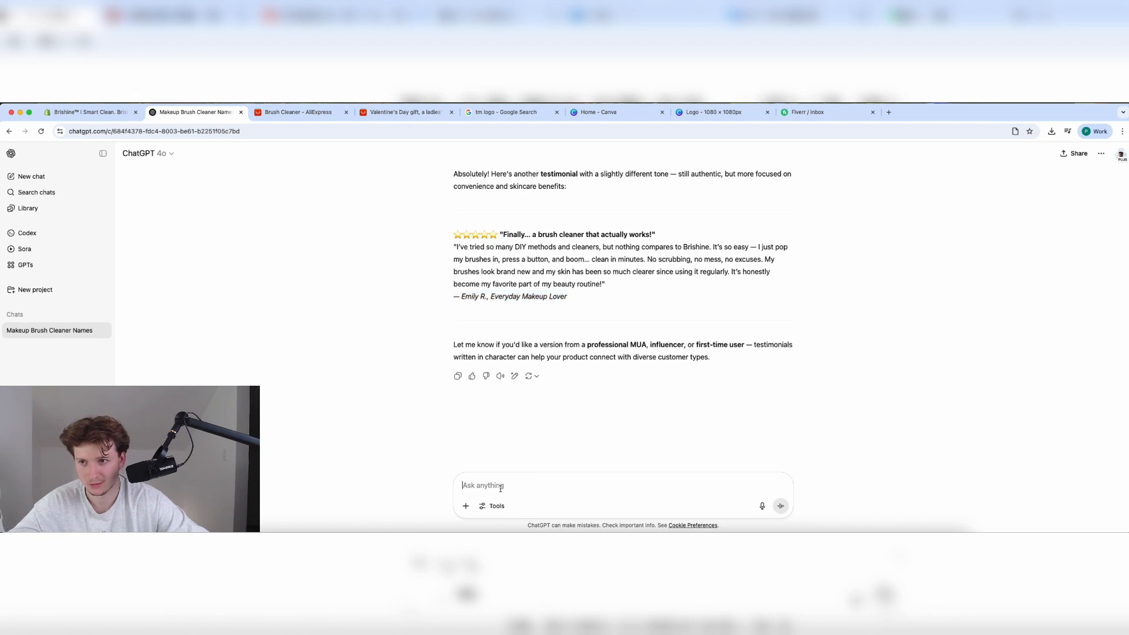
text(I am going)
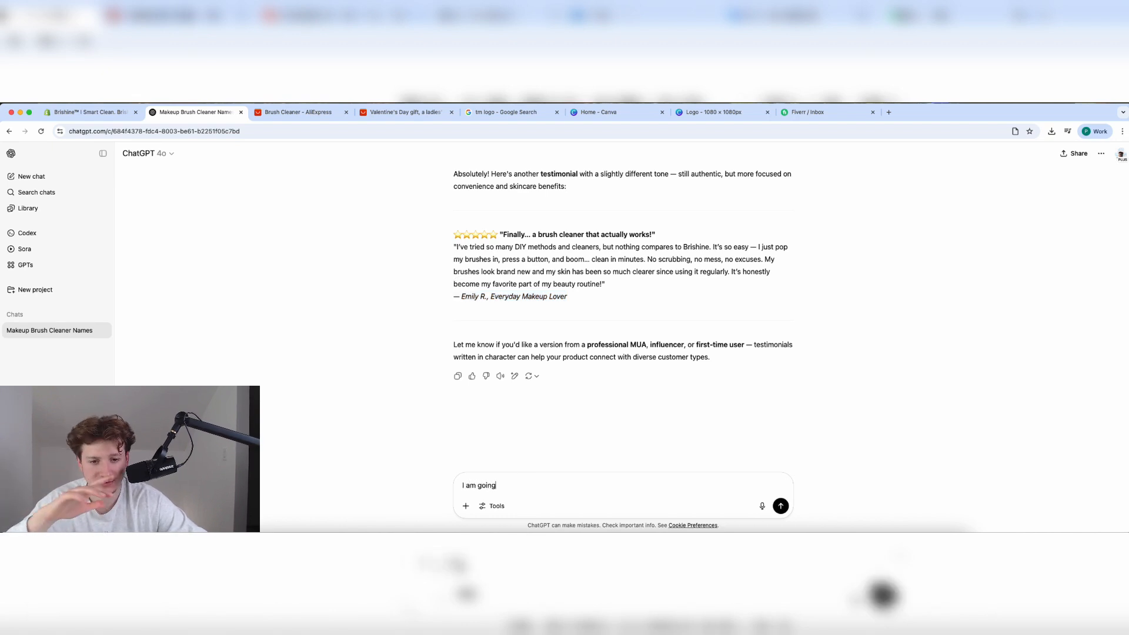
text( to add ima)
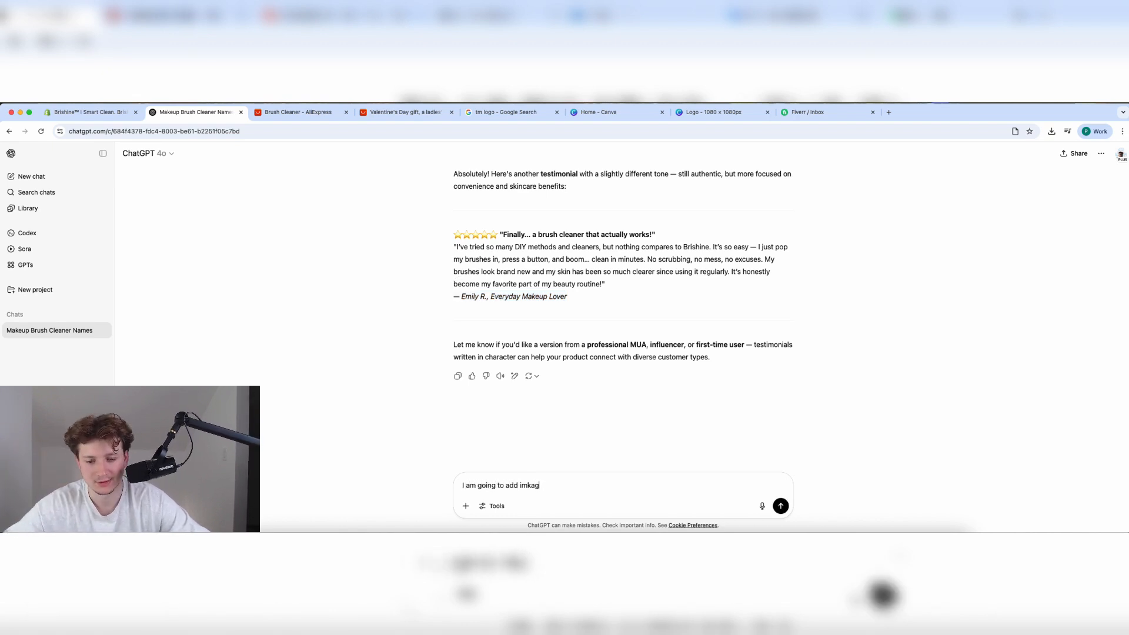
text(ge with text f)
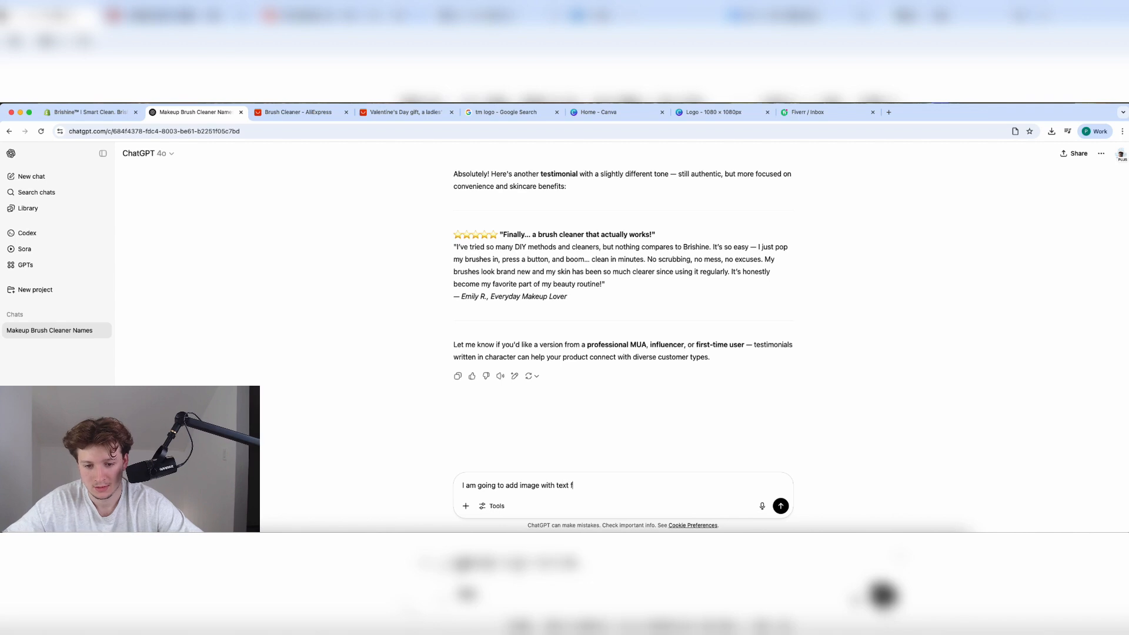
text(or my shopify store, please)
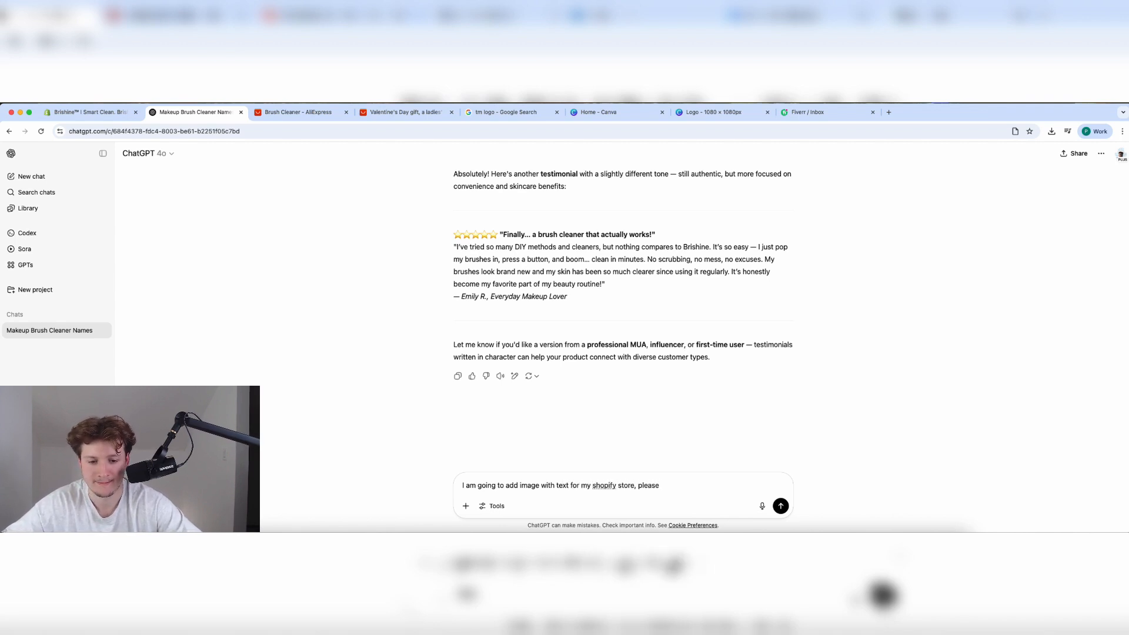
text( write me )
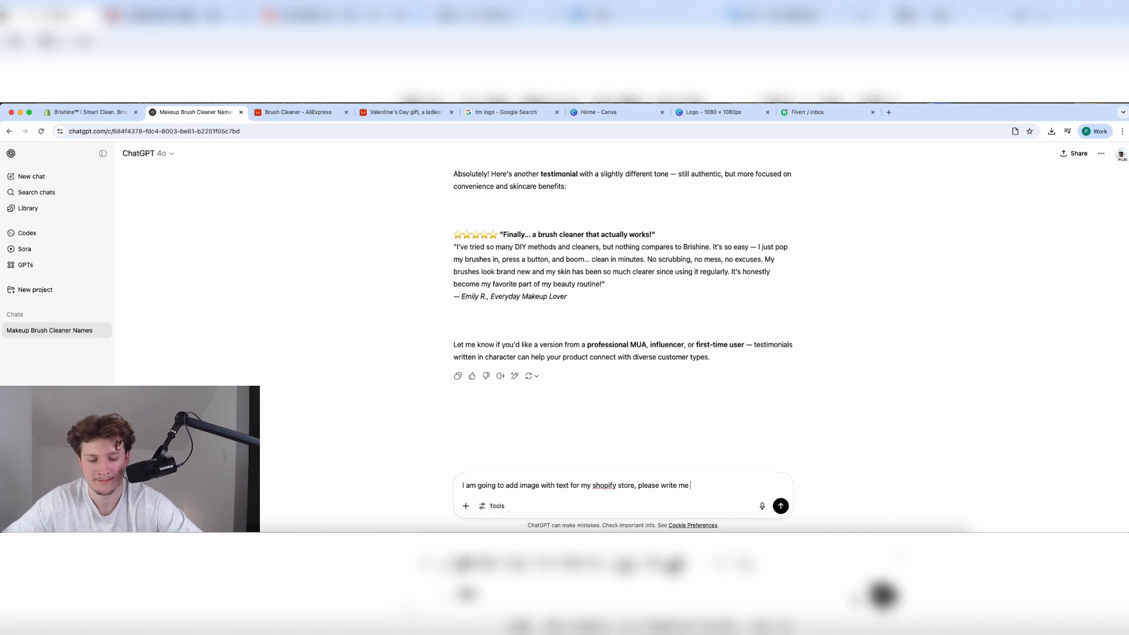
text(heading and copy)
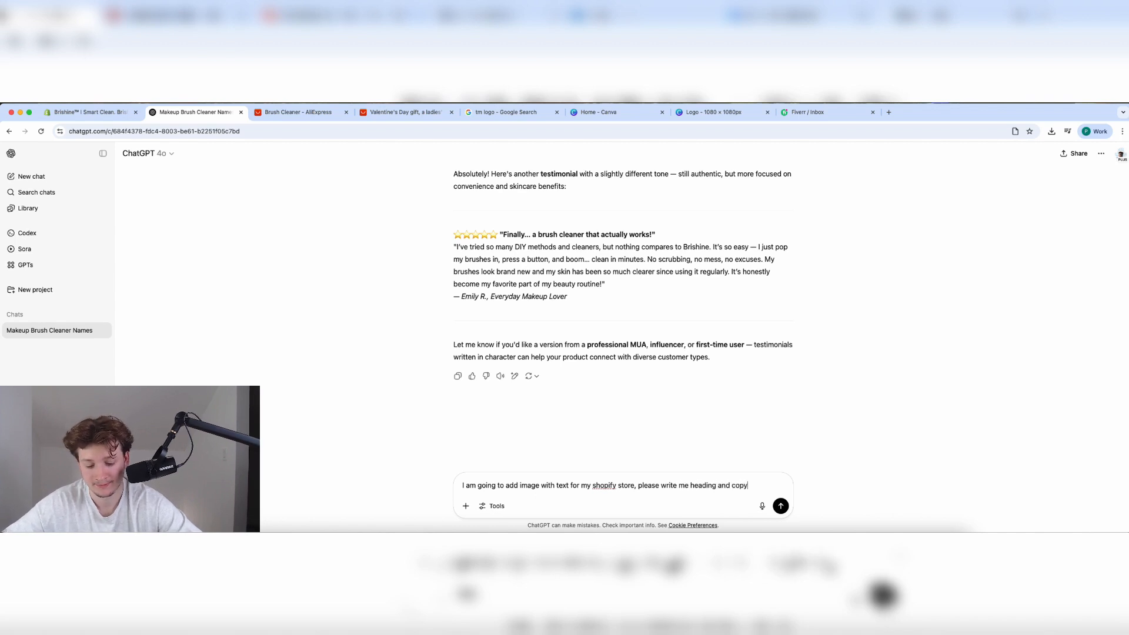
text(righti)
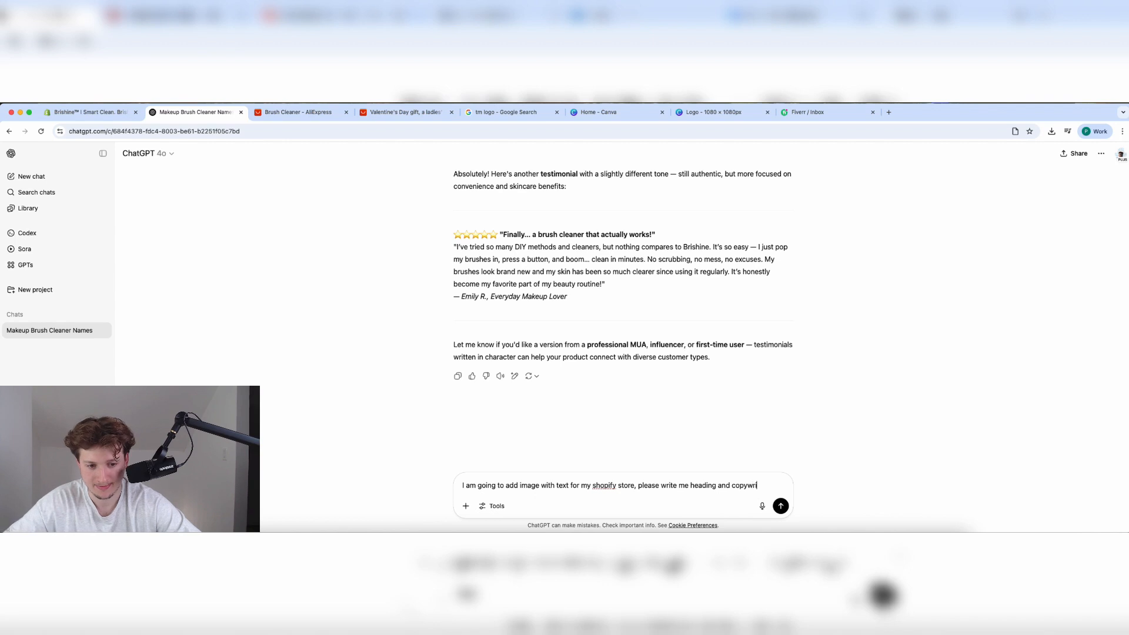
text(ting for the product.)
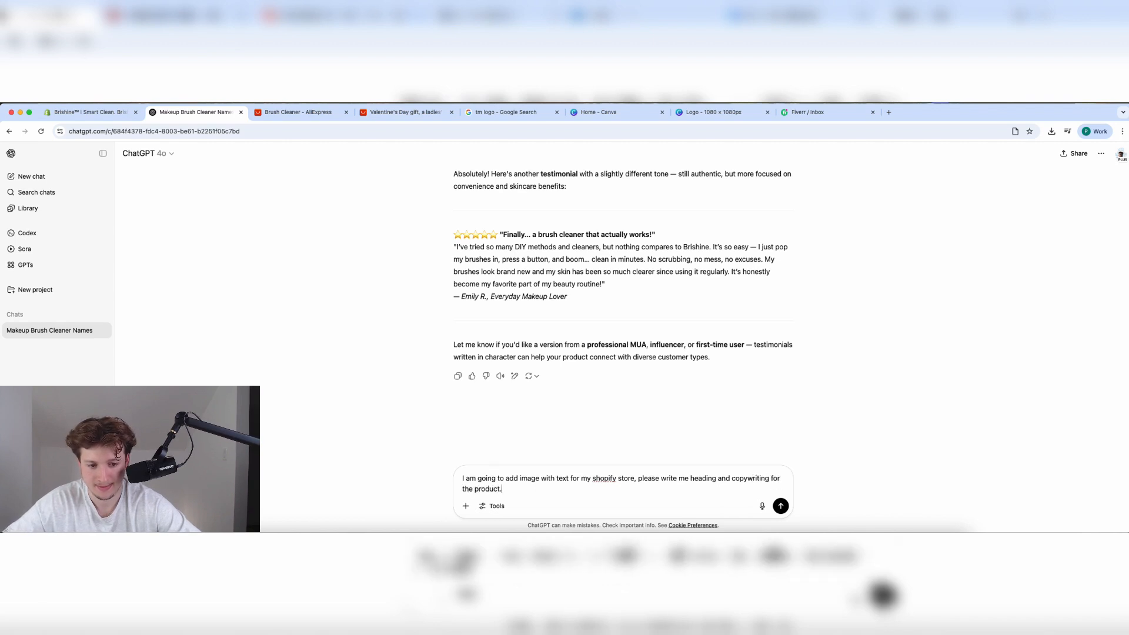
key(Return)
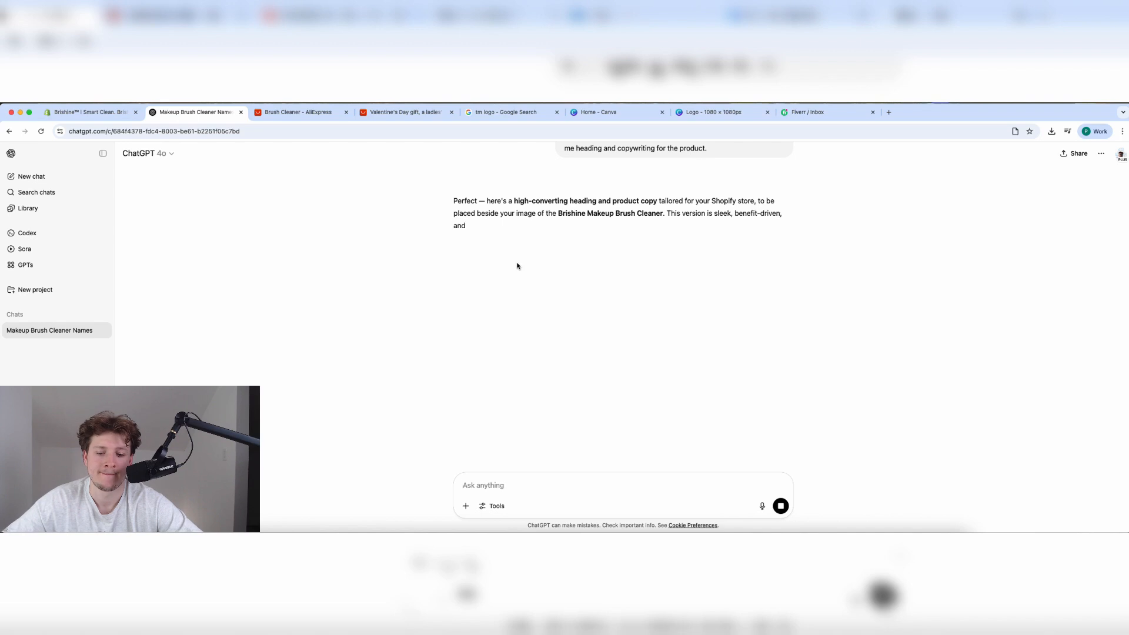
Paste 'The Easiest Way to Clean Your Brushes — In Seconds.' as Shopify's Image with text heading.
triple_click(476, 292)
key(ctrl+c)
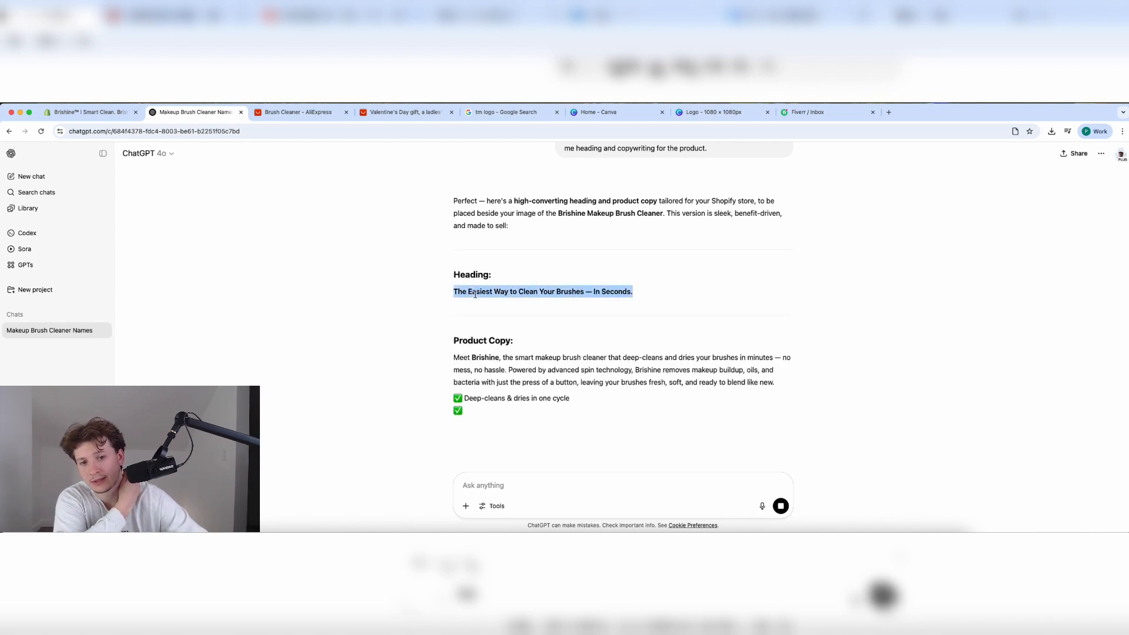
scroll(361, 285, down, 2)
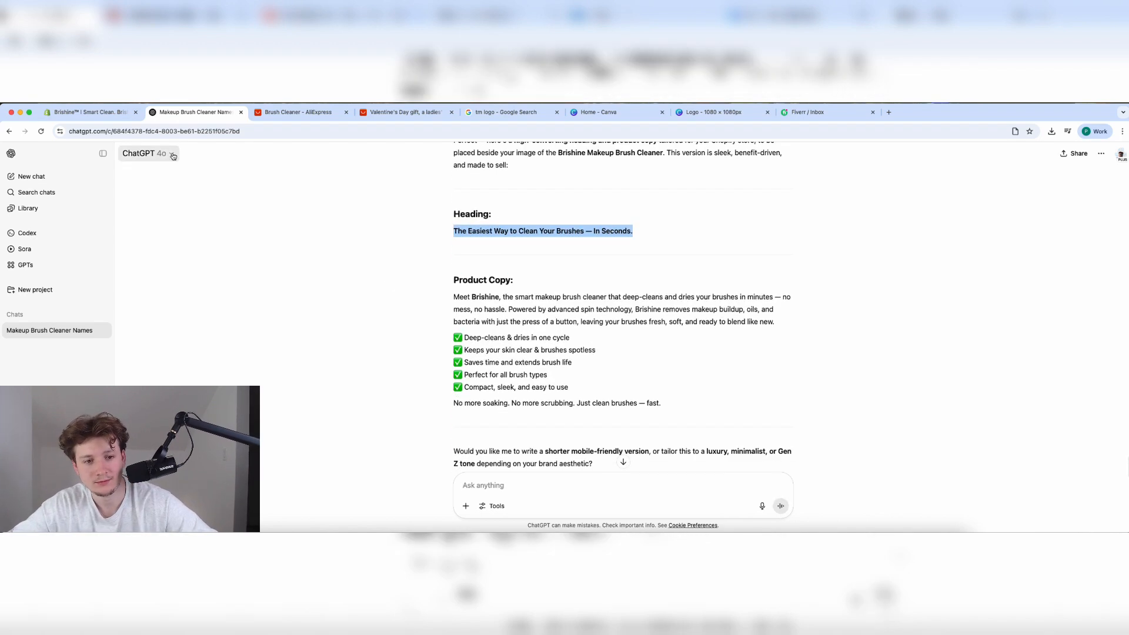
click(91, 112)
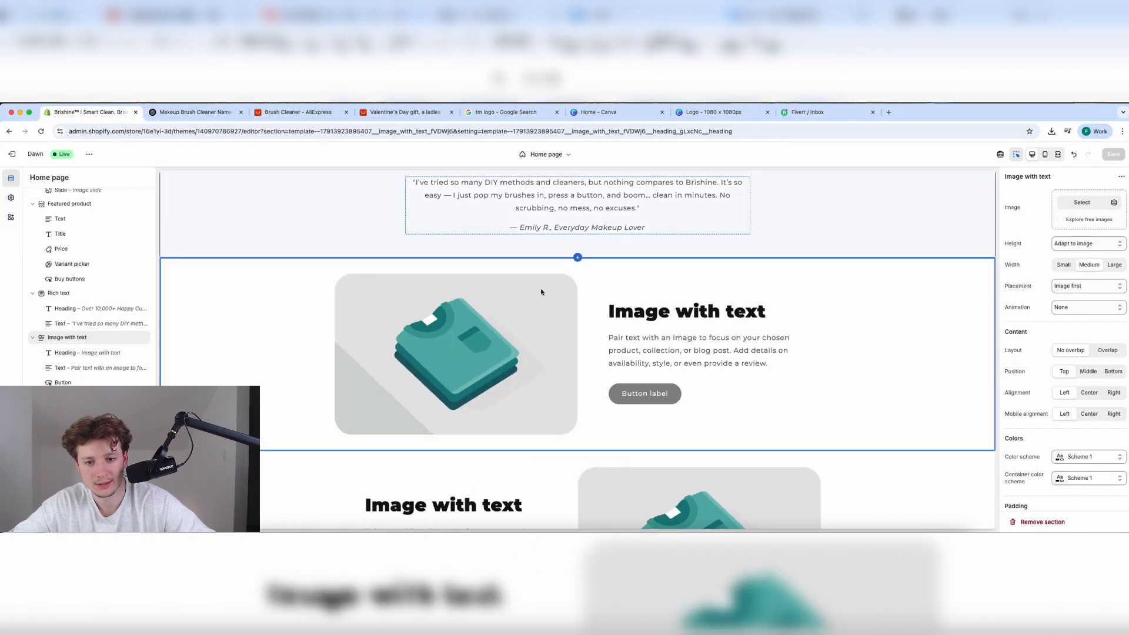
click(624, 317)
key(ctrl+v)
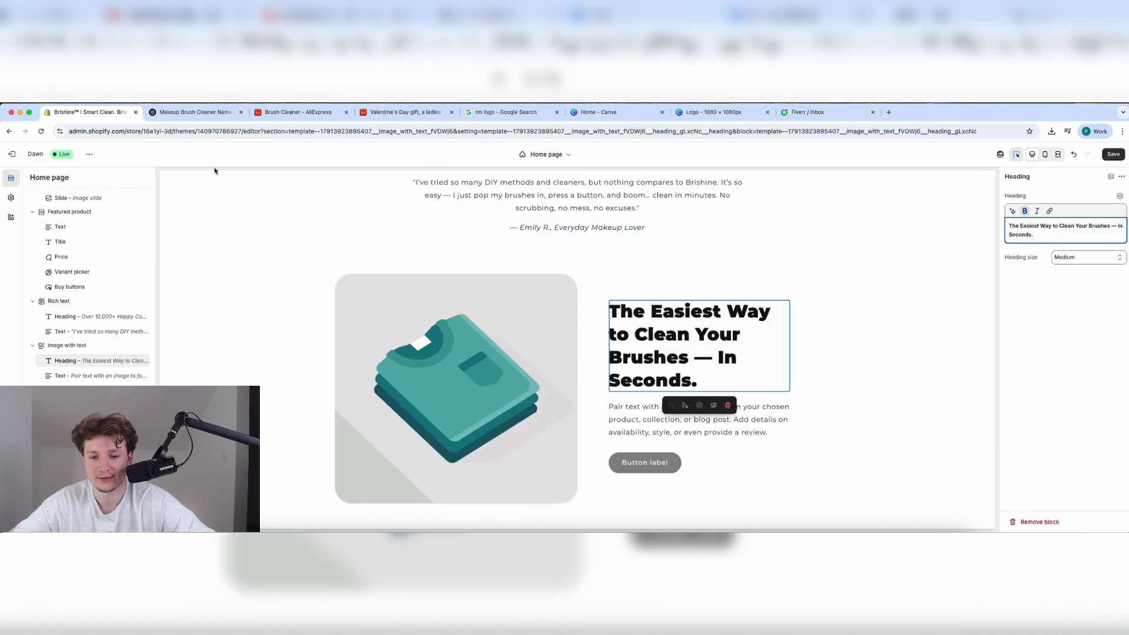
click(165, 111)
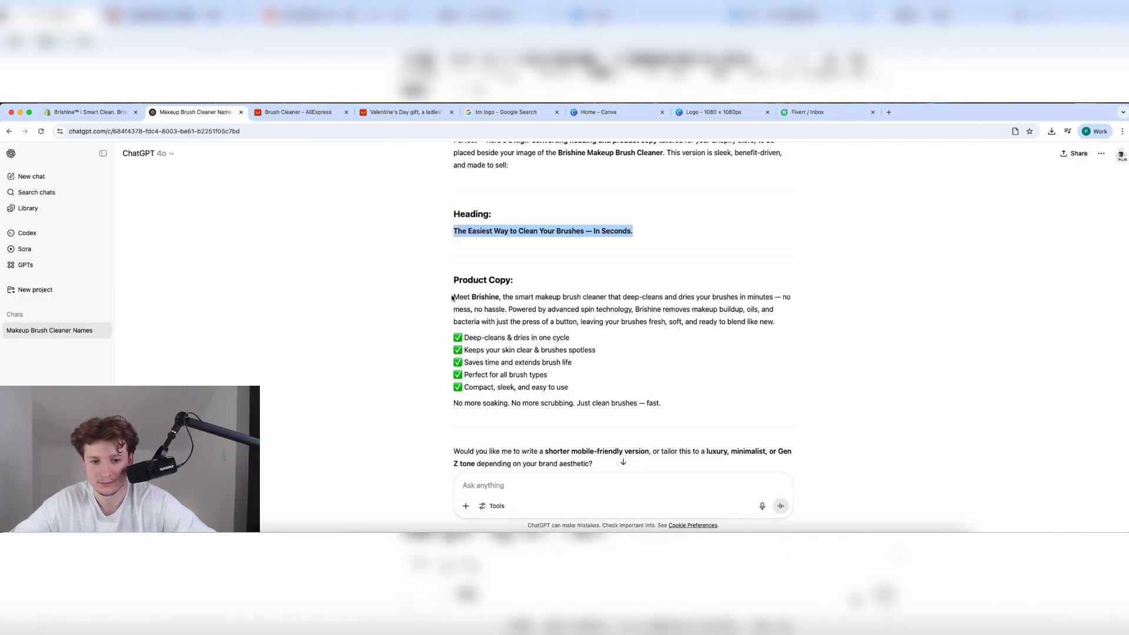
Ask ChatGPT 'Please make the copy shorter' and select the first two lines of its reply.
scroll(507, 347, down, 2)
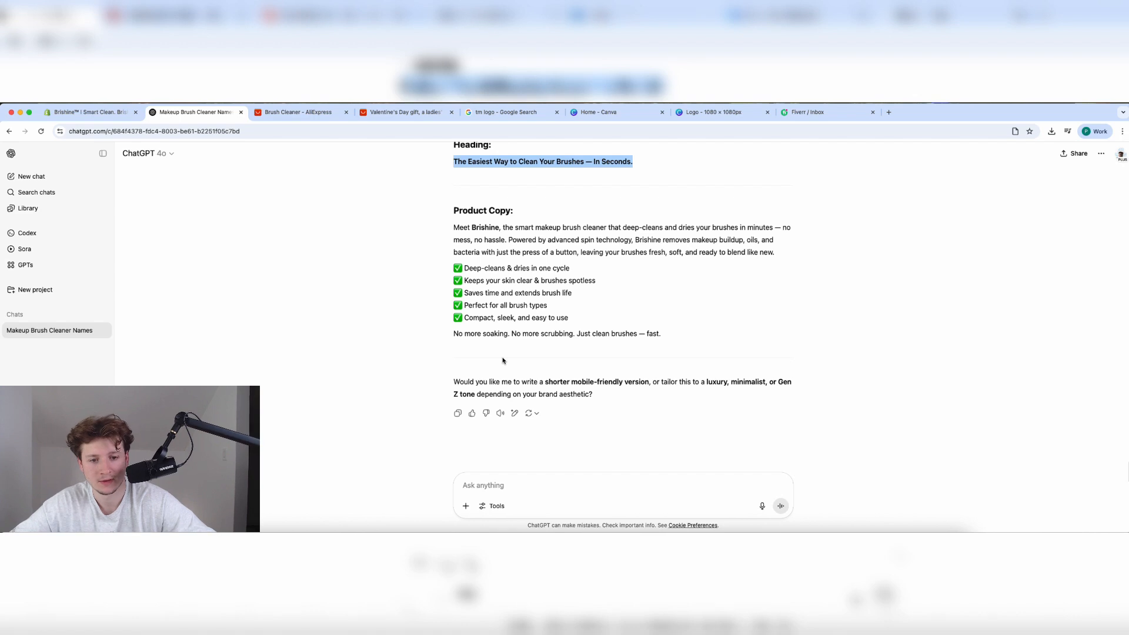
text(Please ma)
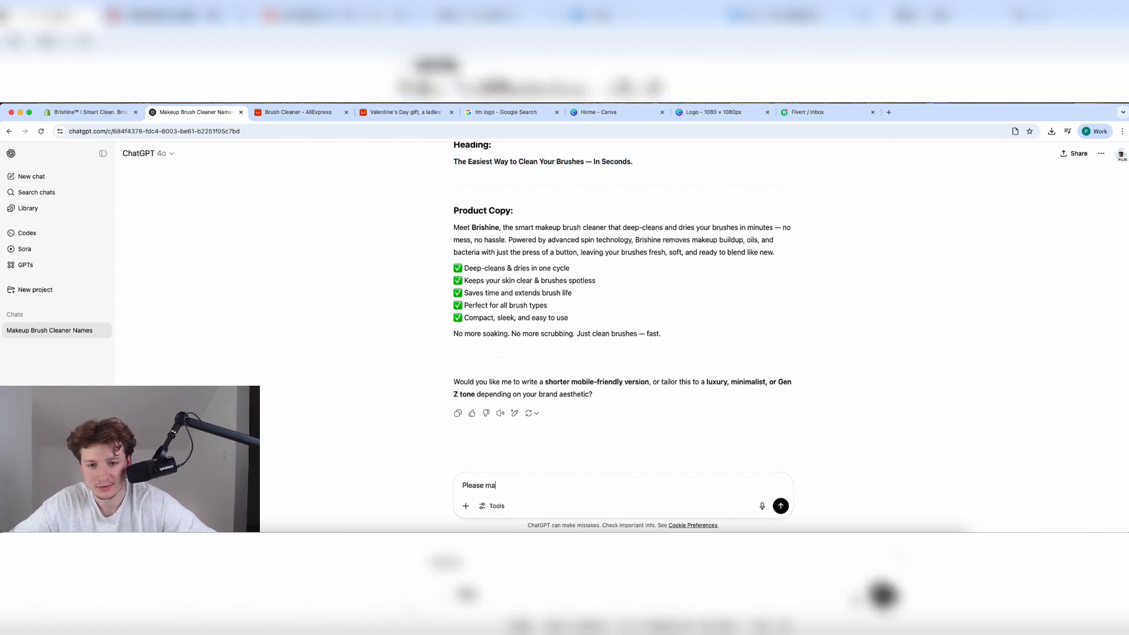
text(ke the cop)
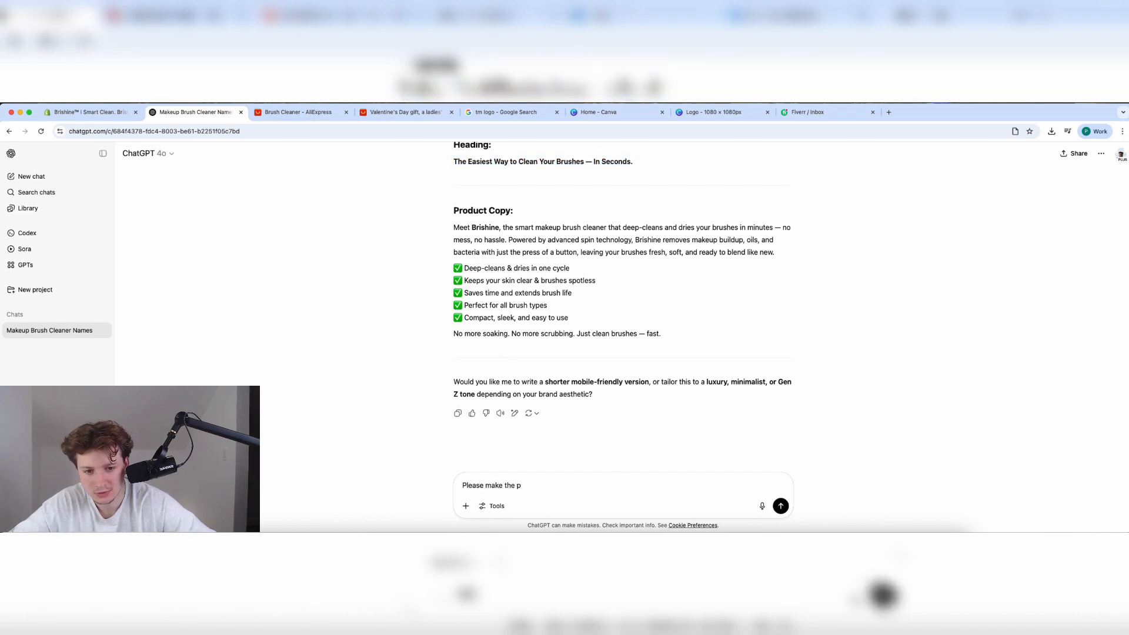
key(BackSpace)
text(copy shortne)
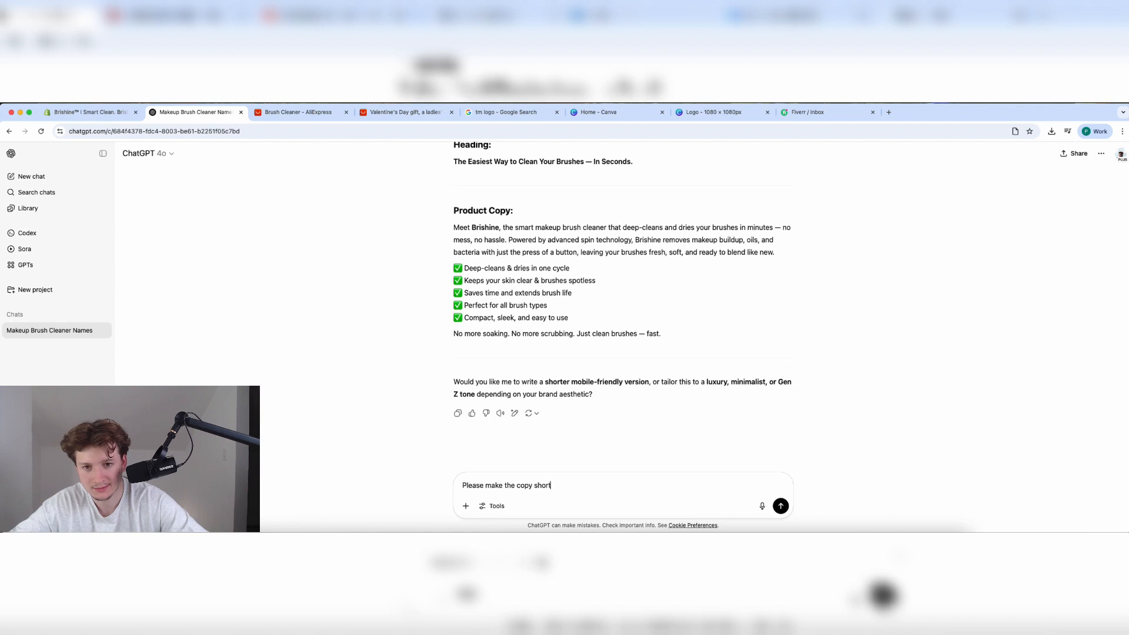
key(Return)
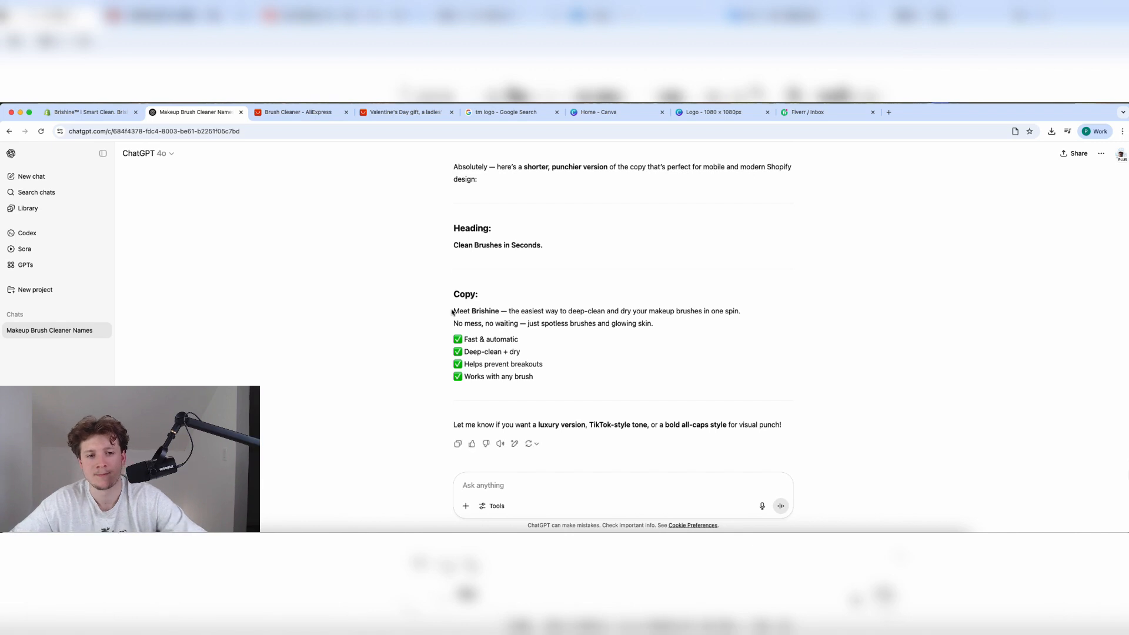
drag(524, 313, 648, 323)
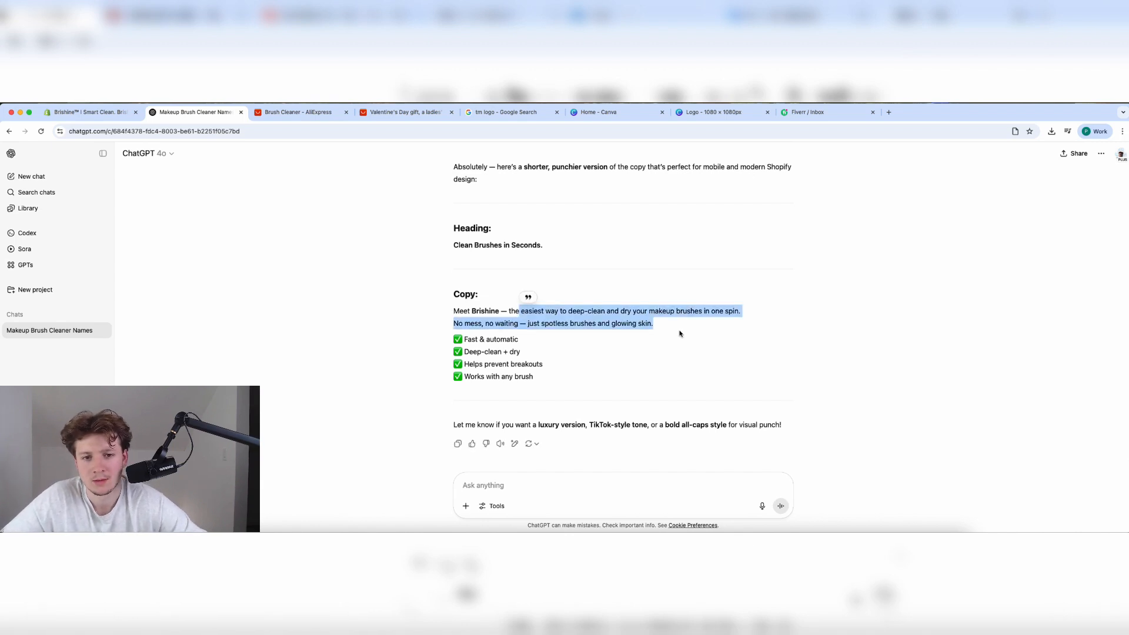
click(88, 111)
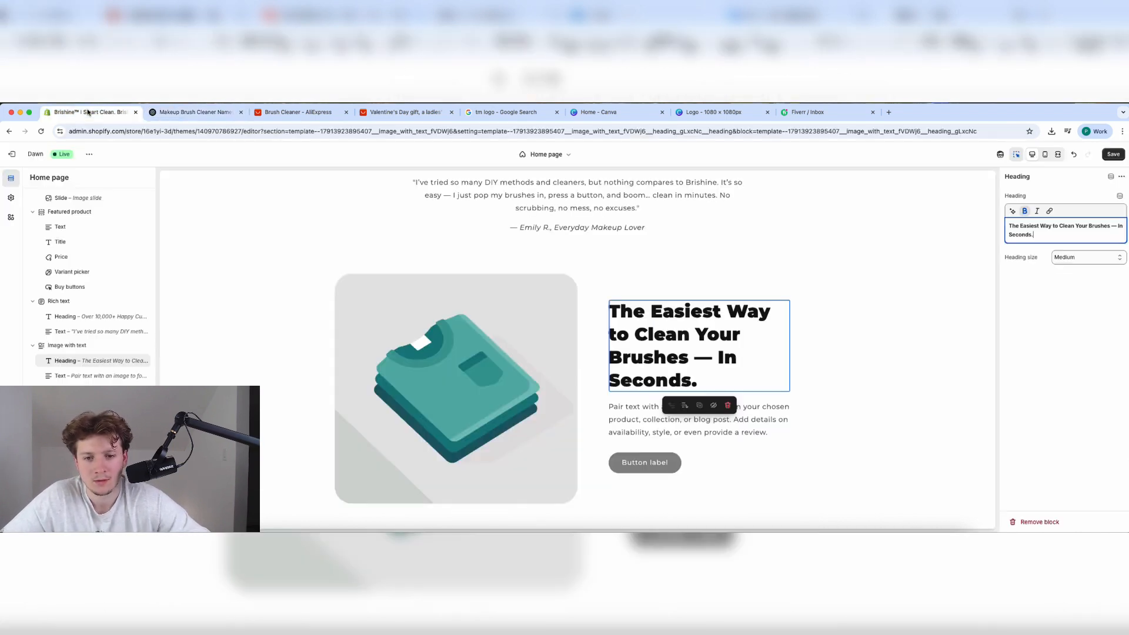
Replace the placeholder paragraph with the shorter copy, capitalising the first letter and splitting it into two paragraphs.
click(721, 433)
click(1011, 230)
key(ctrl+a)
text(easiest way to deep-clean and dry your makeup brushes in one spin.  No mess, no waiting — just spotless brushes and glowing skin.)
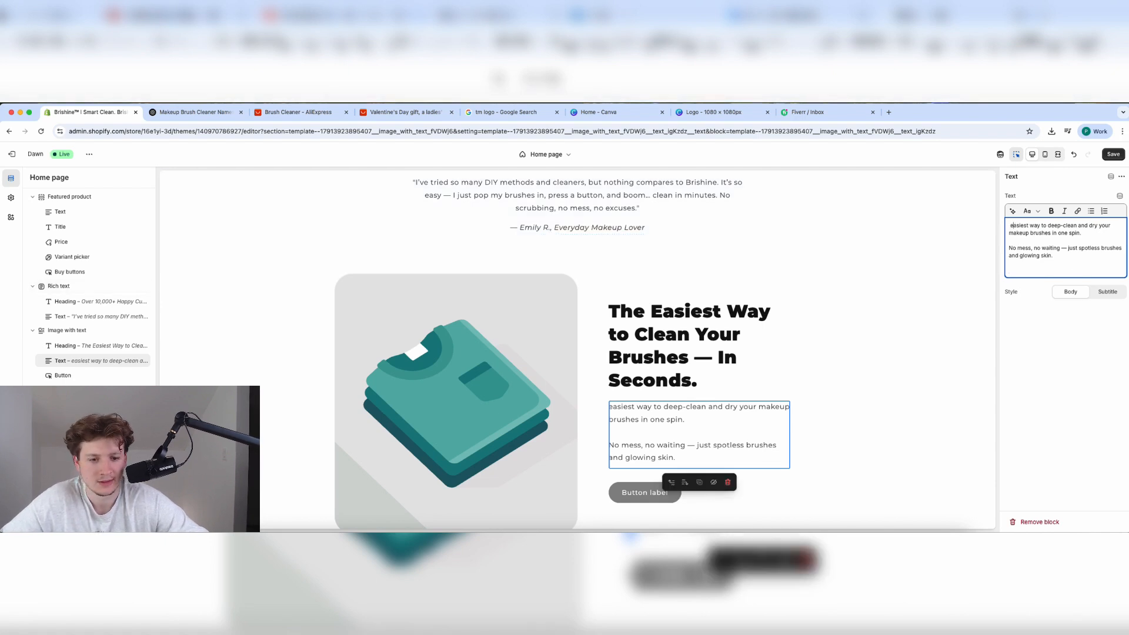
key(BackSpace)
text(E)
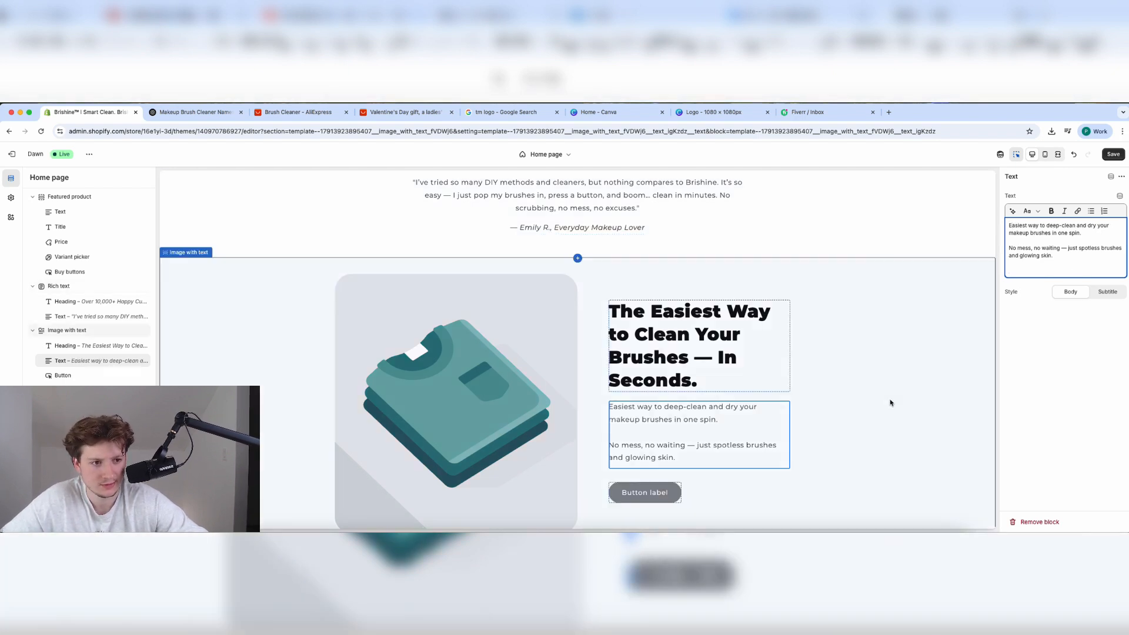
key(Return)
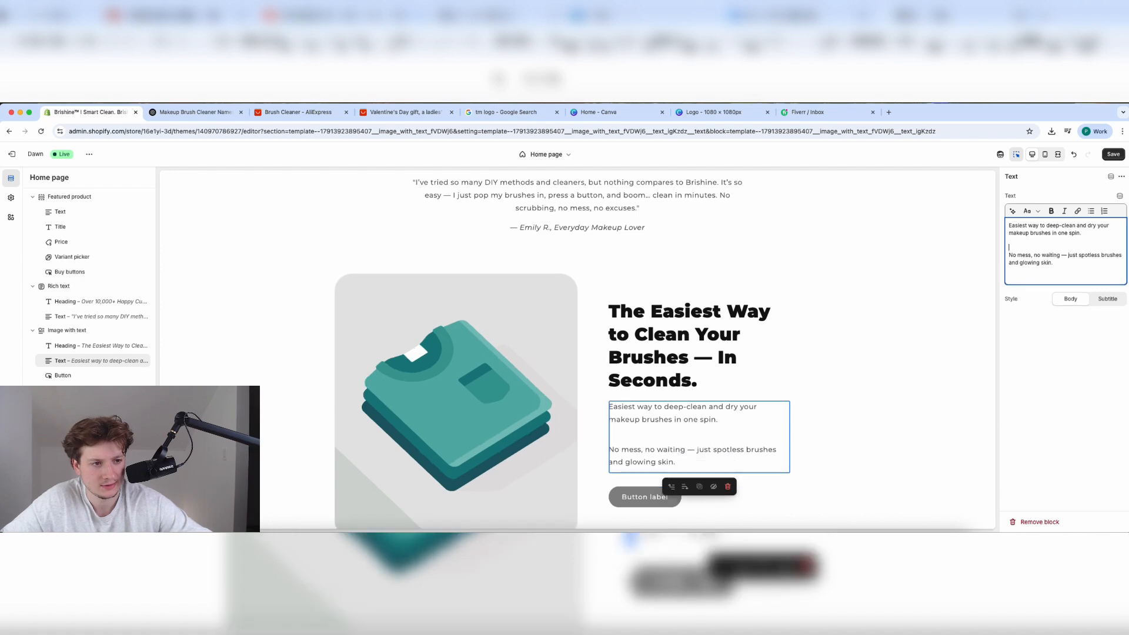
Bold 'just spotless brushes and glowing skin.' and select 'Easiest way to deep-clean'.
mouse_move(1053, 262)
mouse_down()
mouse_move(1080, 255)
mouse_move(1068, 255)
mouse_up()
click(1051, 212)
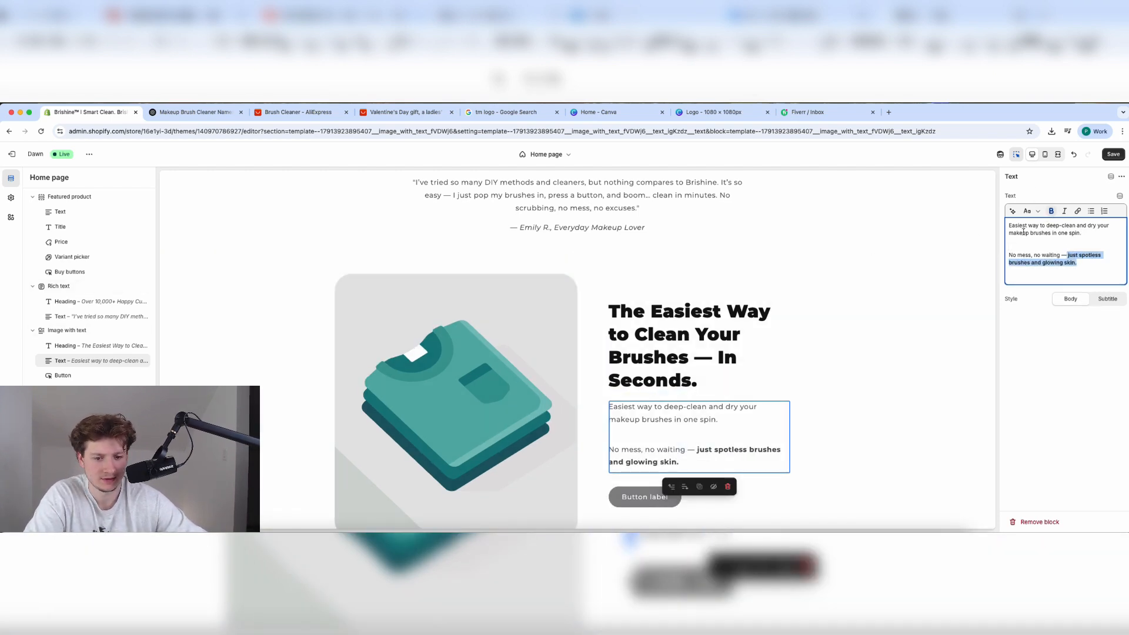
click(1036, 229)
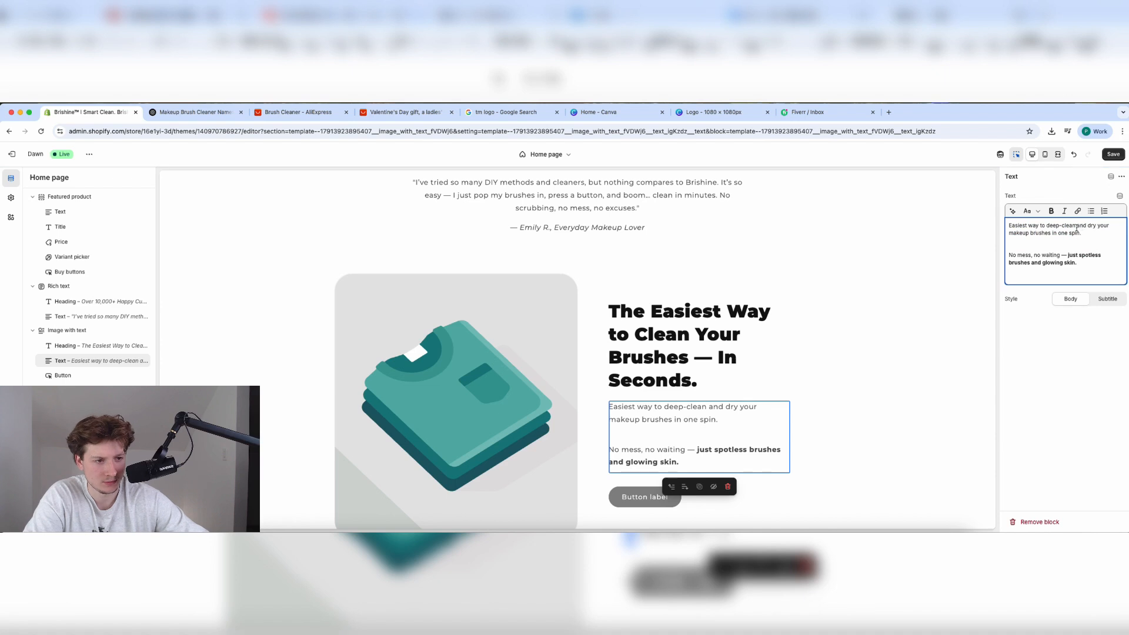
drag(1078, 227, 1005, 227)
Bold 'Easiest way to deep-clean' and set the heading size to Medium after trying Small.
click(1051, 211)
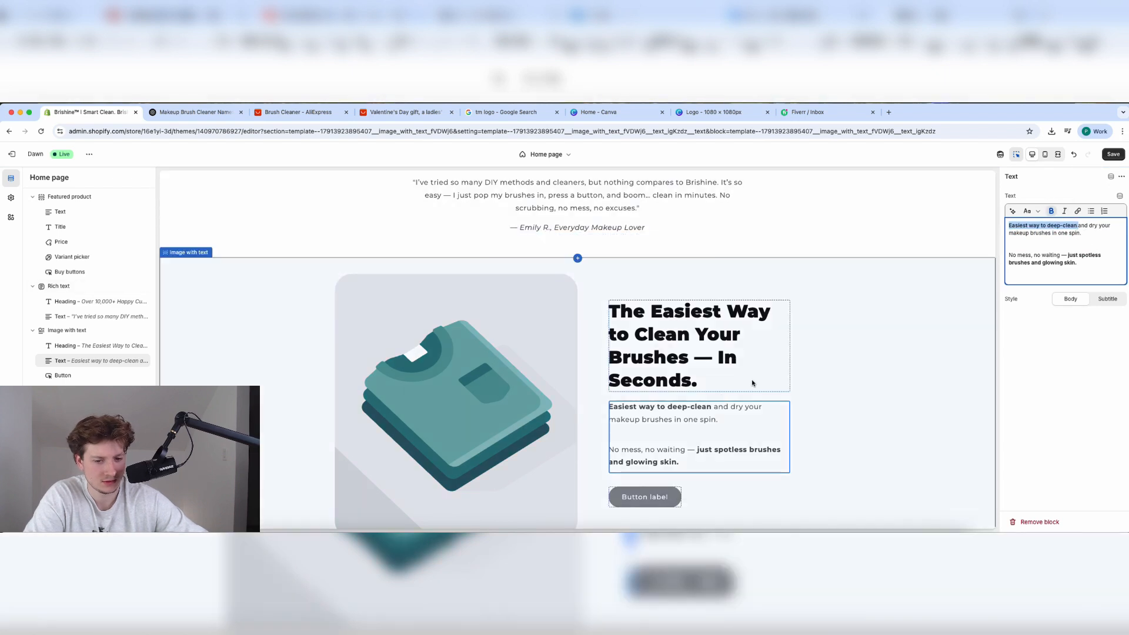
click(759, 347)
click(1067, 258)
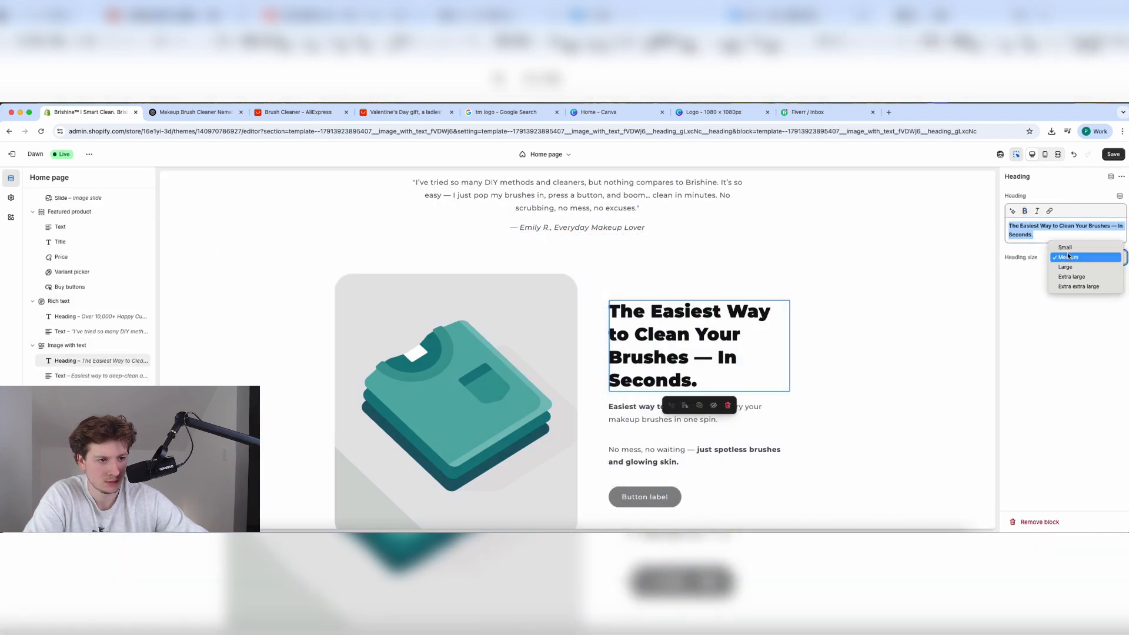
click(1069, 253)
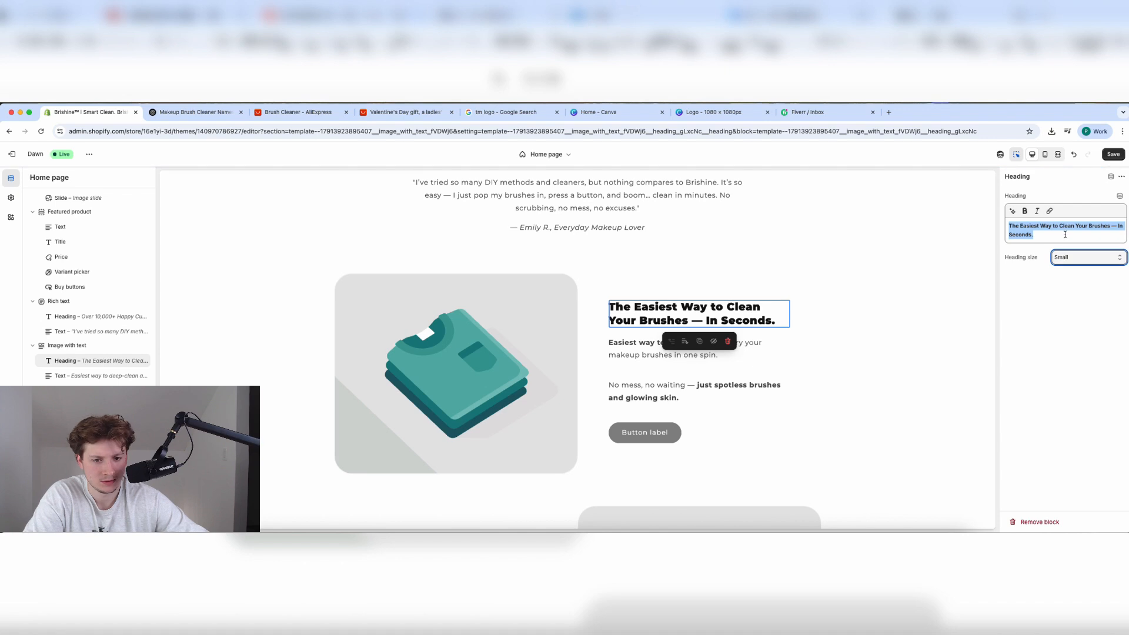
click(1069, 255)
click(1068, 267)
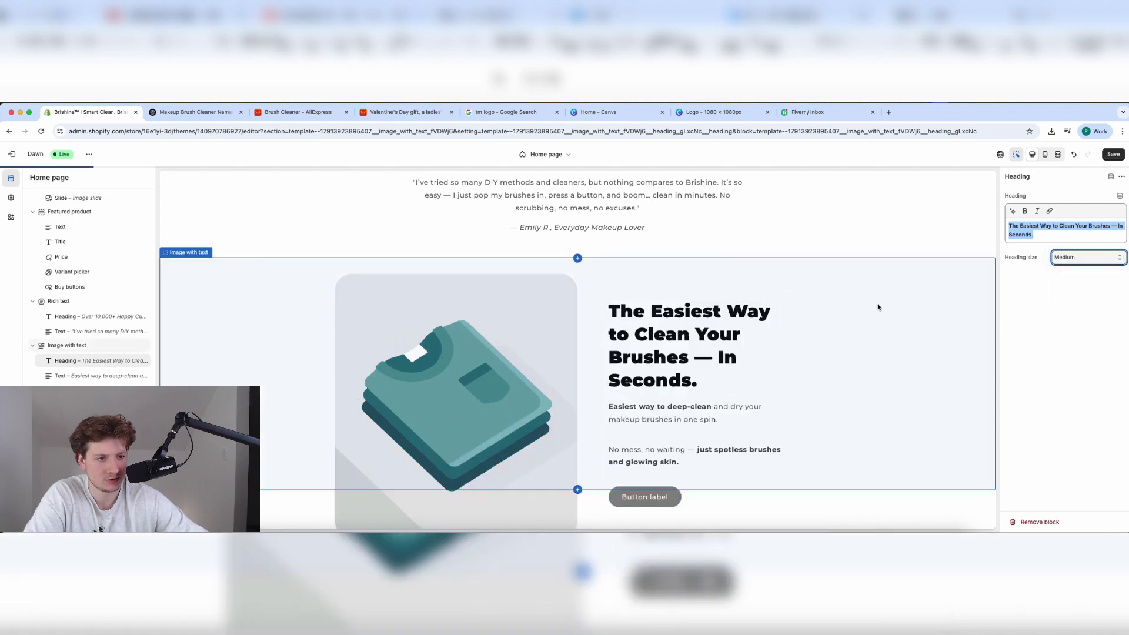
Shorten the heading to 'Clean Your Brushes In Seconds.' and save the home page.
click(1044, 238)
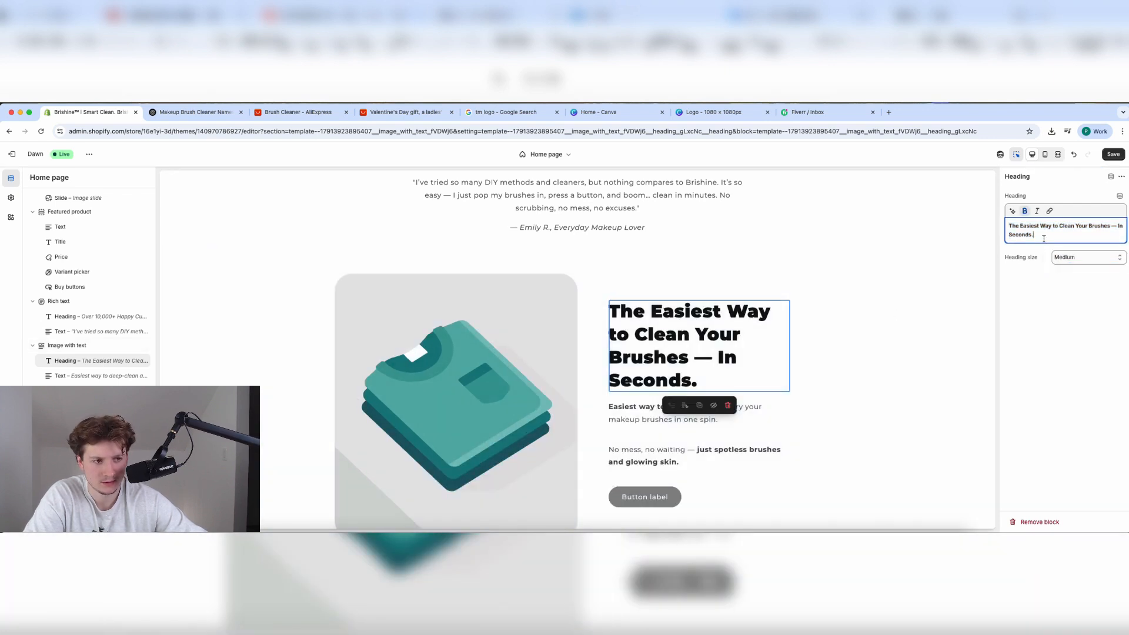
drag(1059, 225, 983, 222)
key(BackSpace)
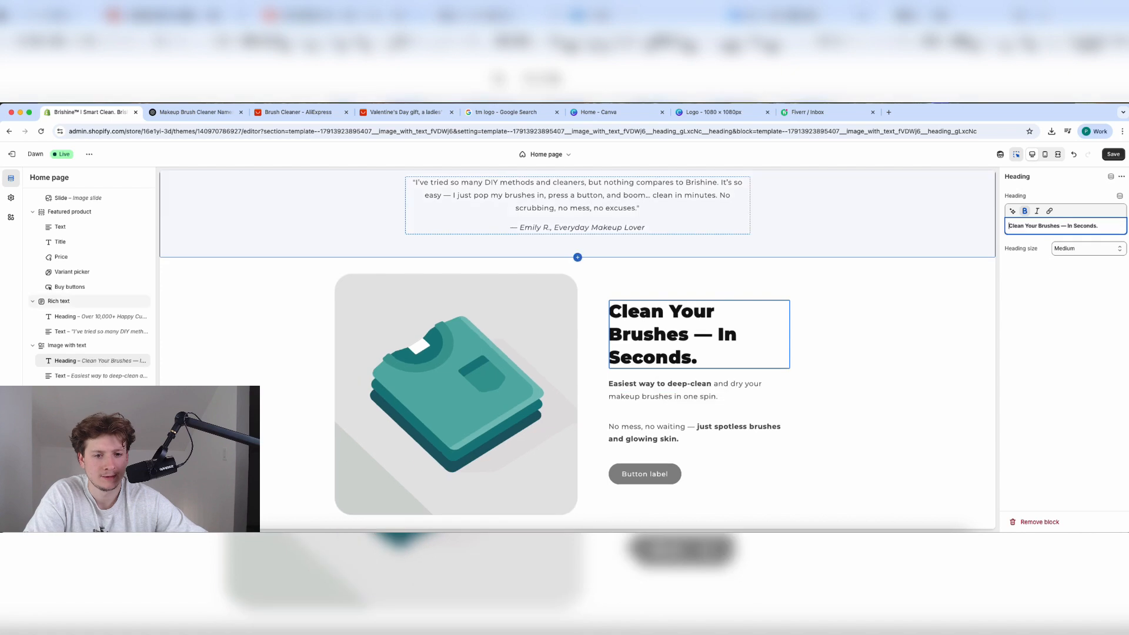
click(1067, 226)
key(BackSpace)
key(BackSpace)
click(1114, 154)
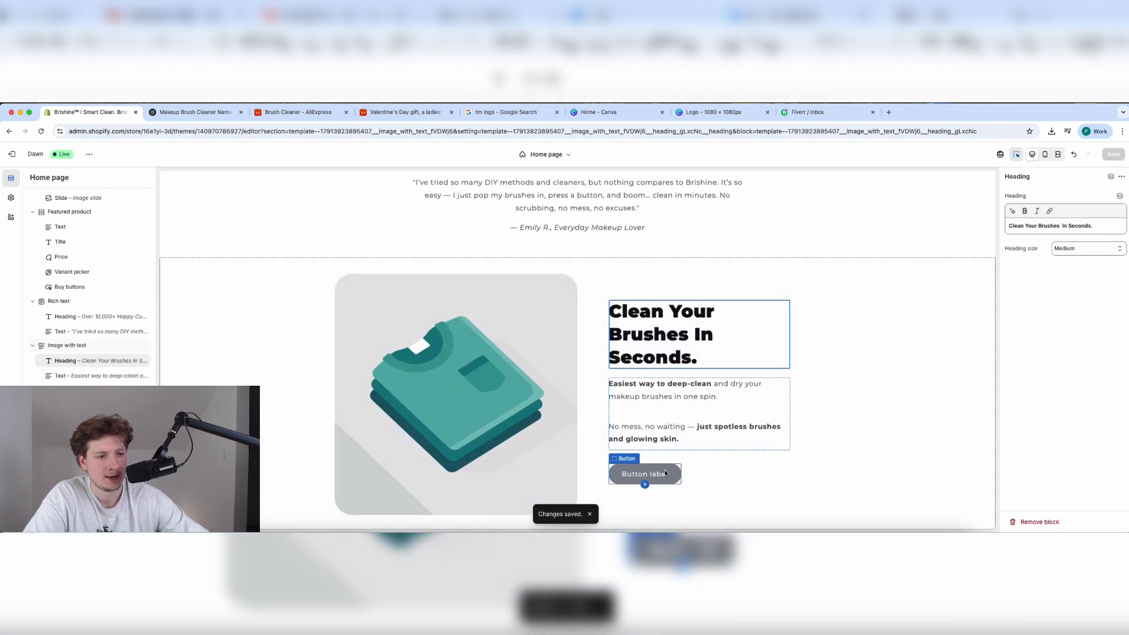
Label the Image with text button SHOP NOW, link it to Products > Product, and save.
click(665, 471)
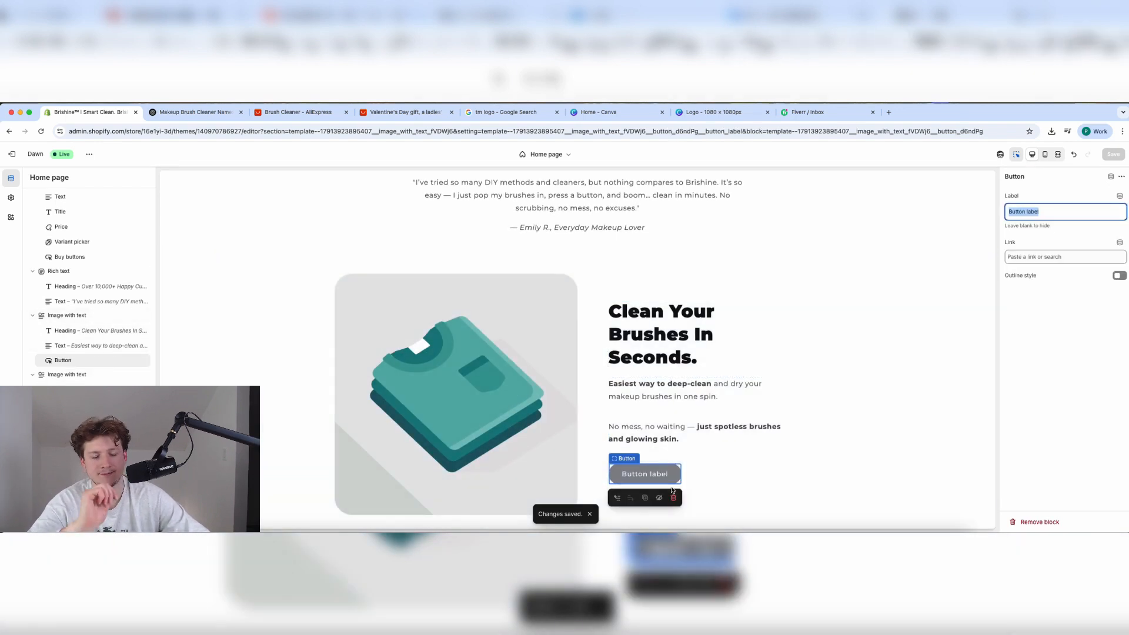
text(SHOP NOW)
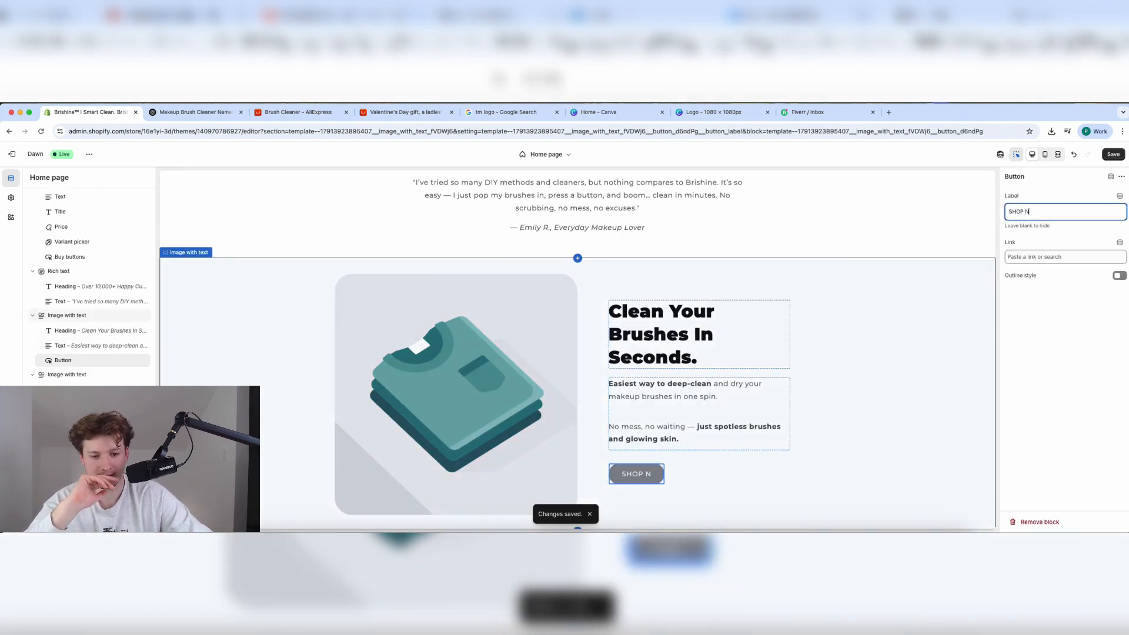
click(1061, 259)
click(1045, 294)
click(1066, 243)
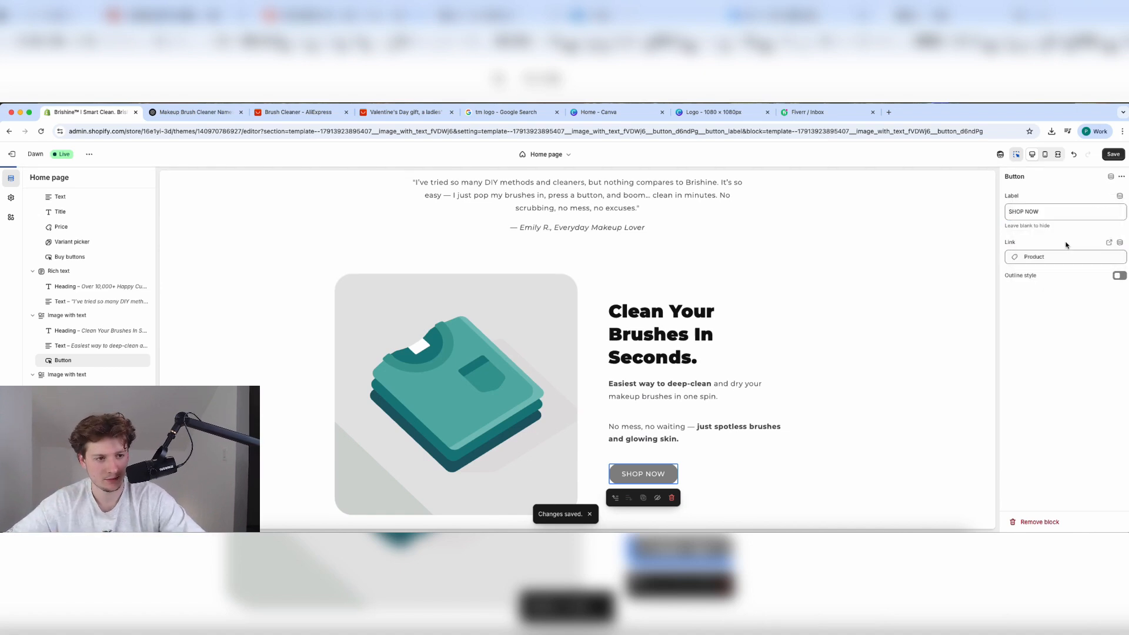
click(1114, 154)
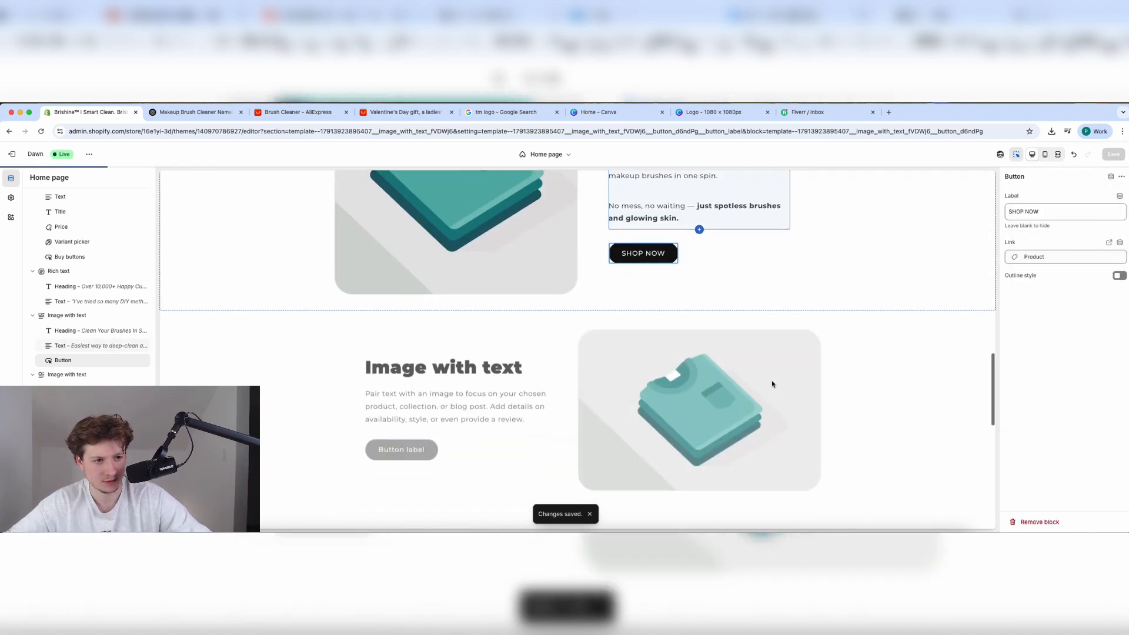
Ask ChatGPT for another shorter version and select its heading 'Fresh Brushes. Flawless Skin.'.
click(230, 115)
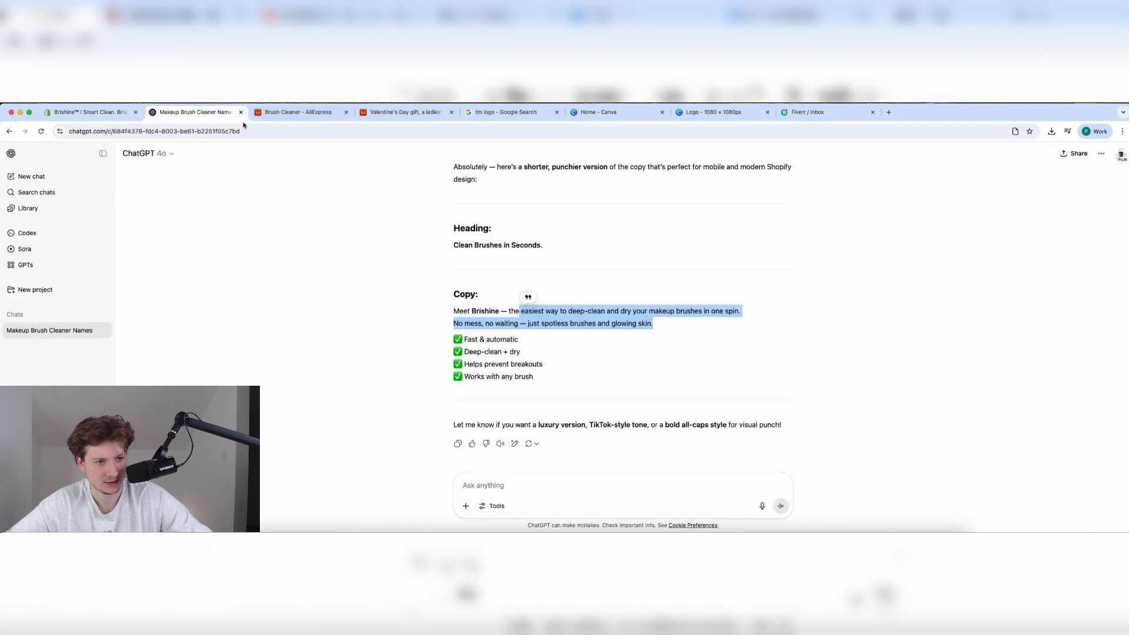
click(537, 481)
text(Give m)
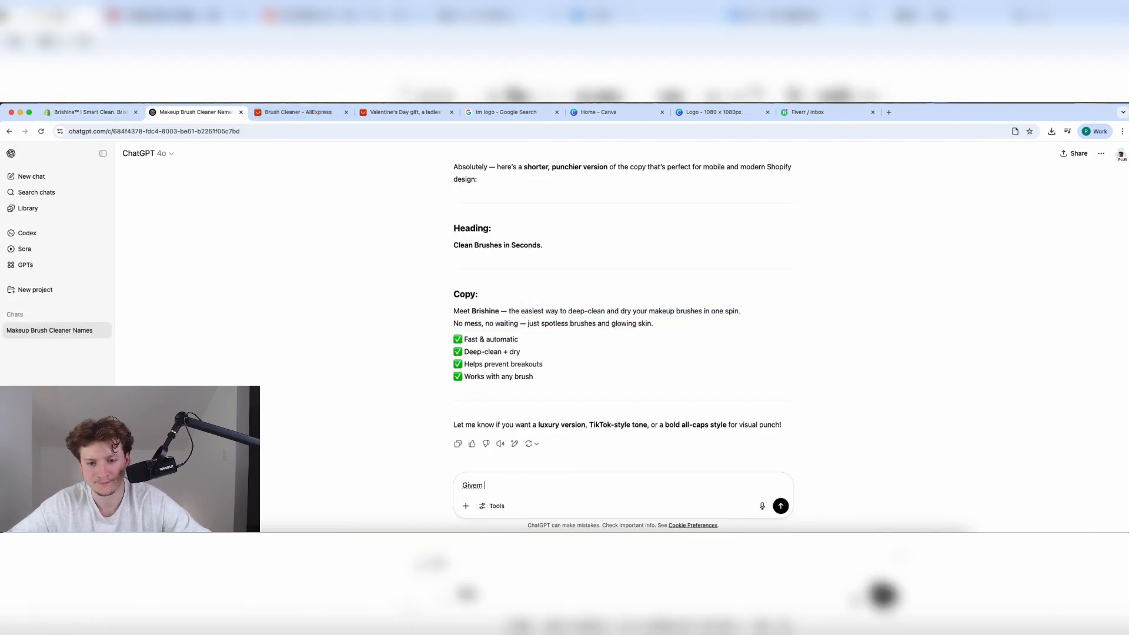
text(e and)
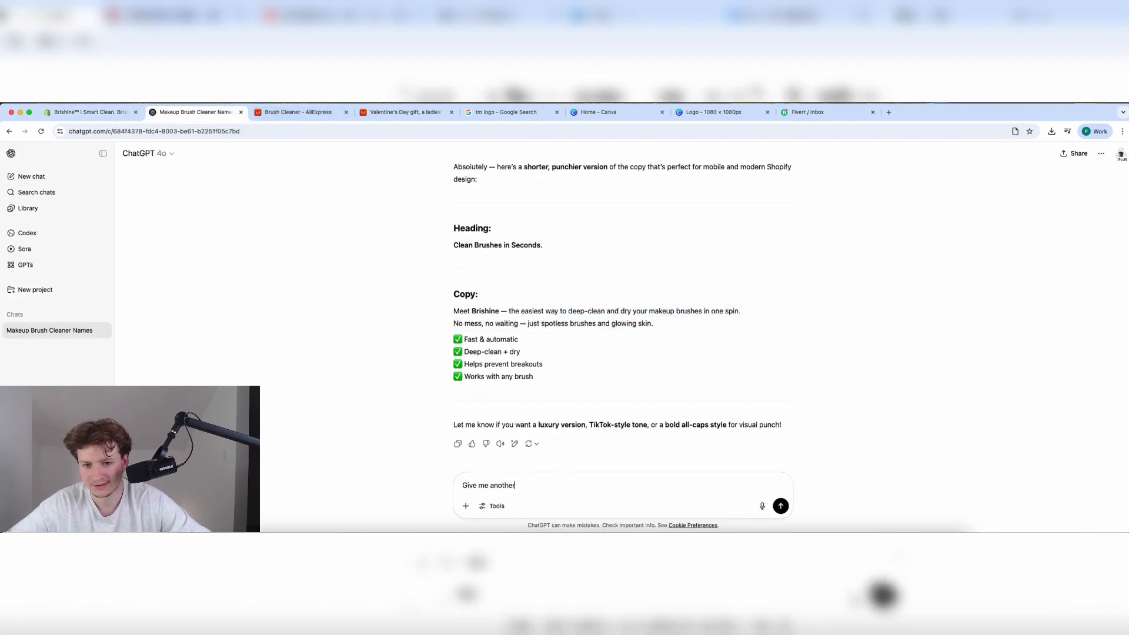
text(ther one, but make it short.)
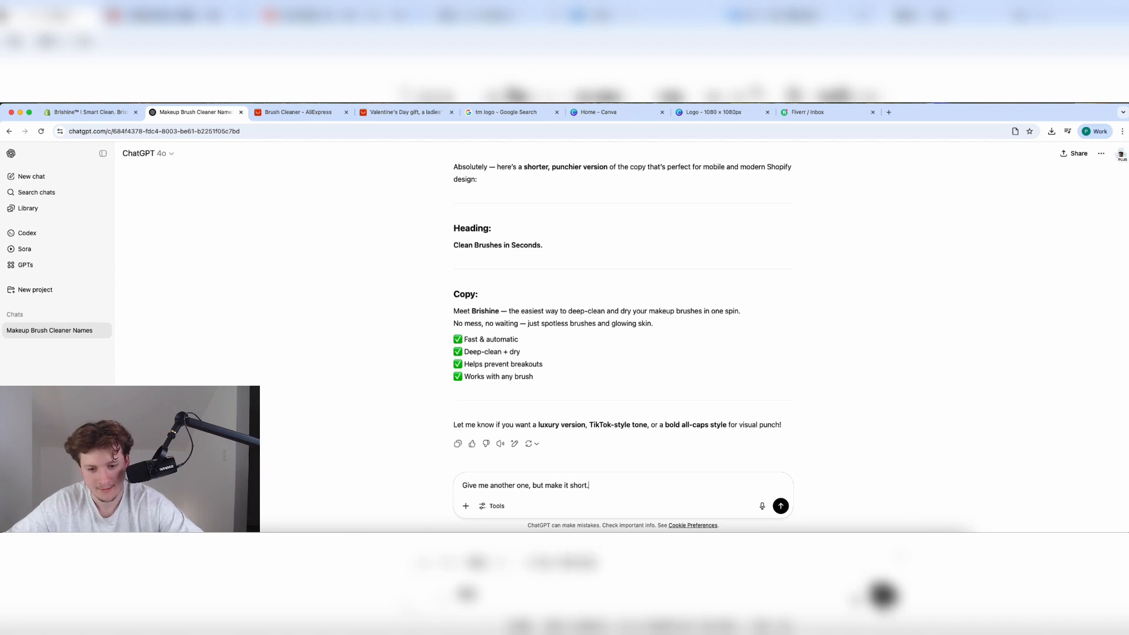
key(Return)
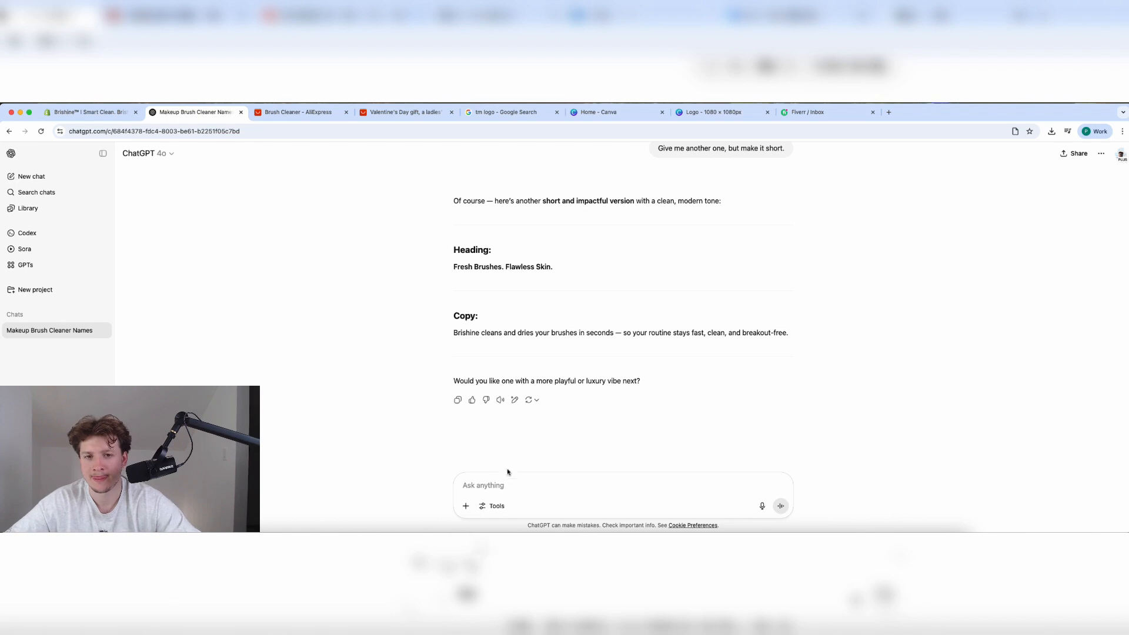
scroll(535, 325, down, 1)
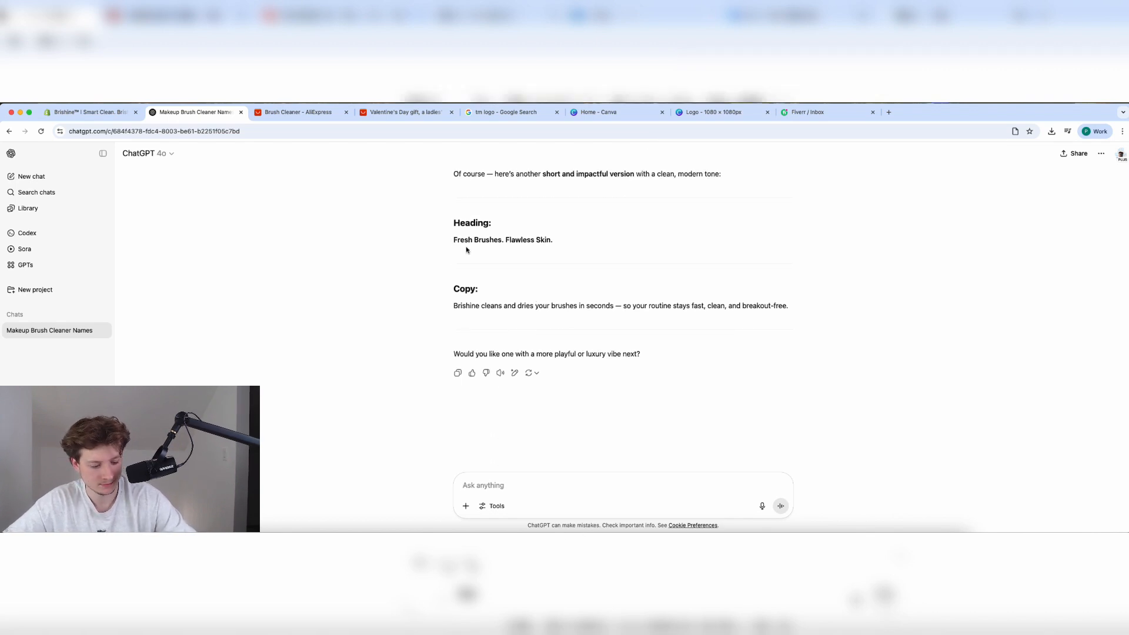
drag(467, 238, 553, 240)
key(super+c)
Paste 'Fresh Brushes. Flawless Skin.' as the second Image with text section's heading.
click(111, 113)
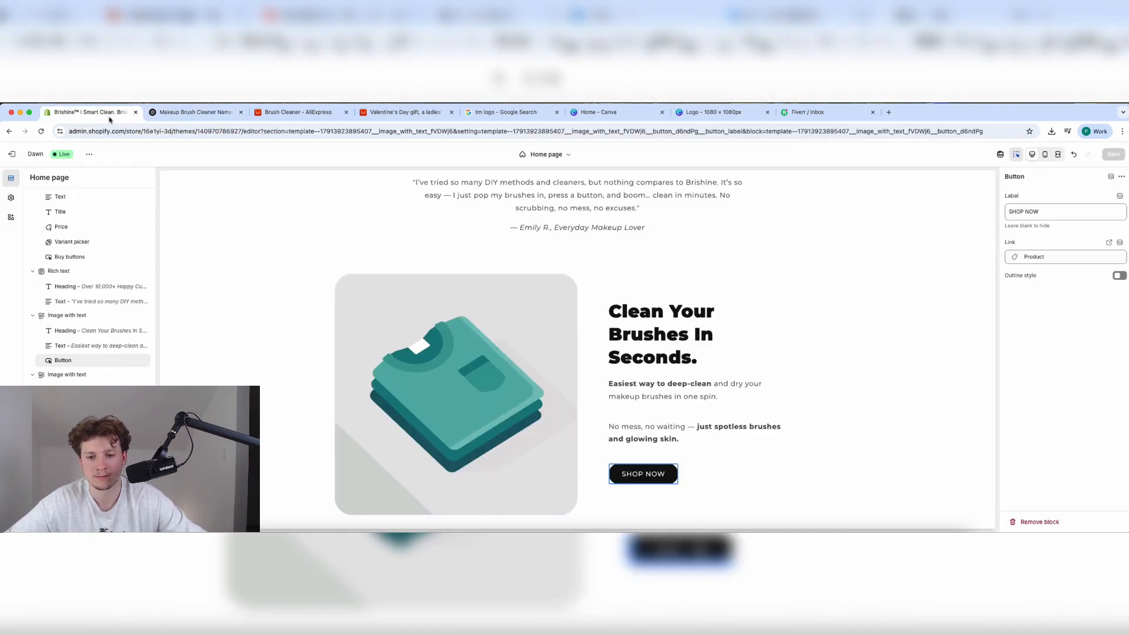
scroll(671, 341, down, 5)
click(444, 327)
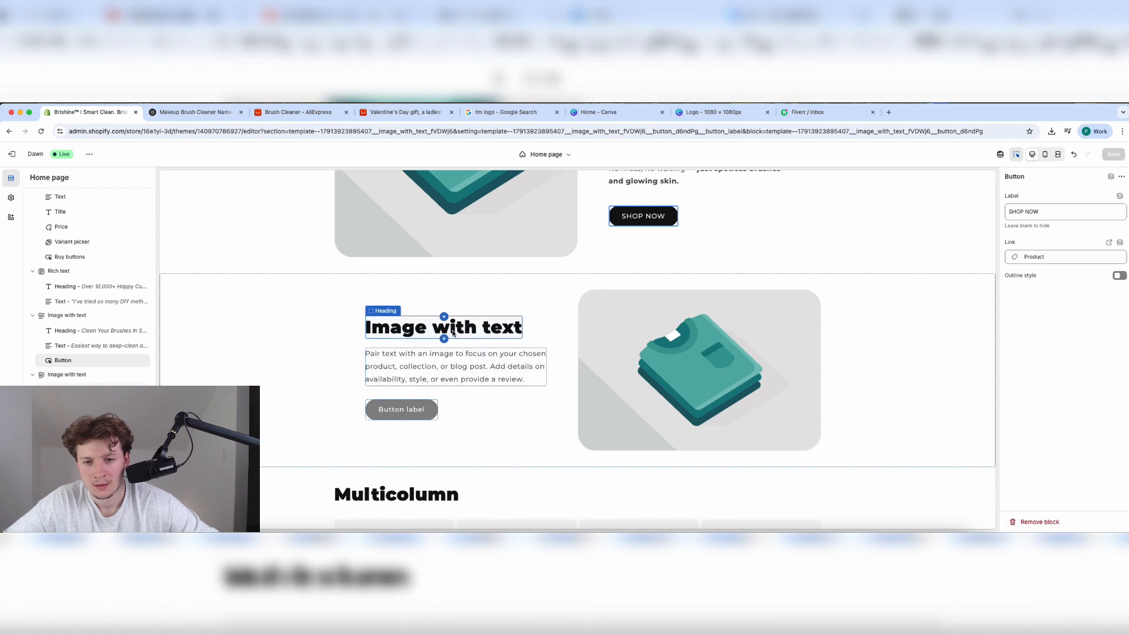
key(super+v)
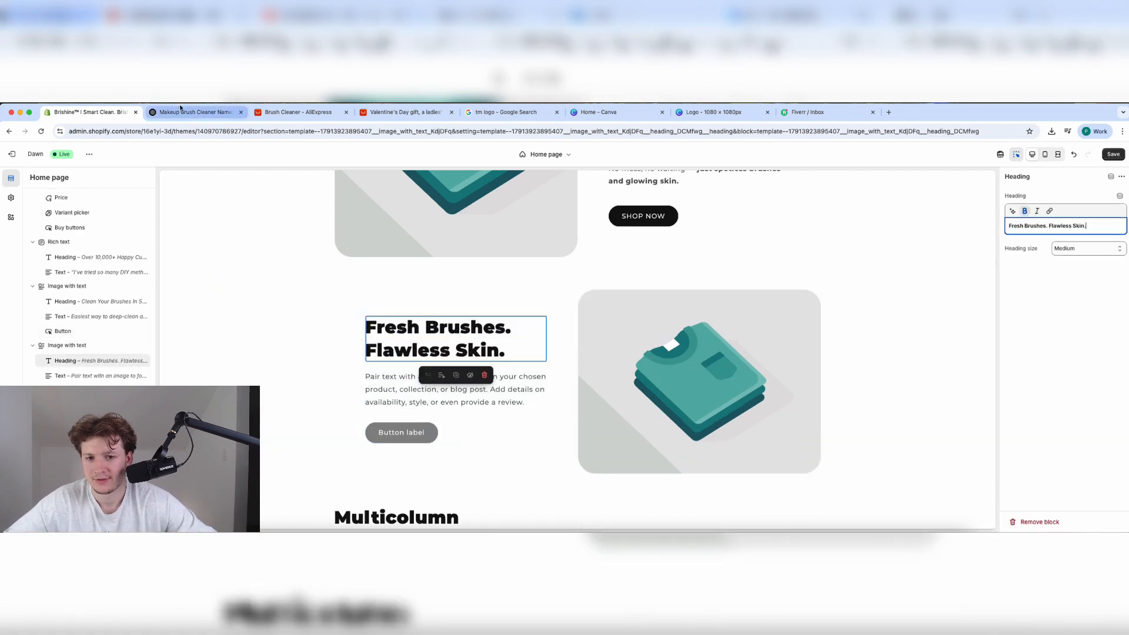
Replace its body with ChatGPT's copy, bolding 'so your routine stays fast, clean, and breakout-free.'.
click(210, 113)
triple_click(506, 306)
key(super+c)
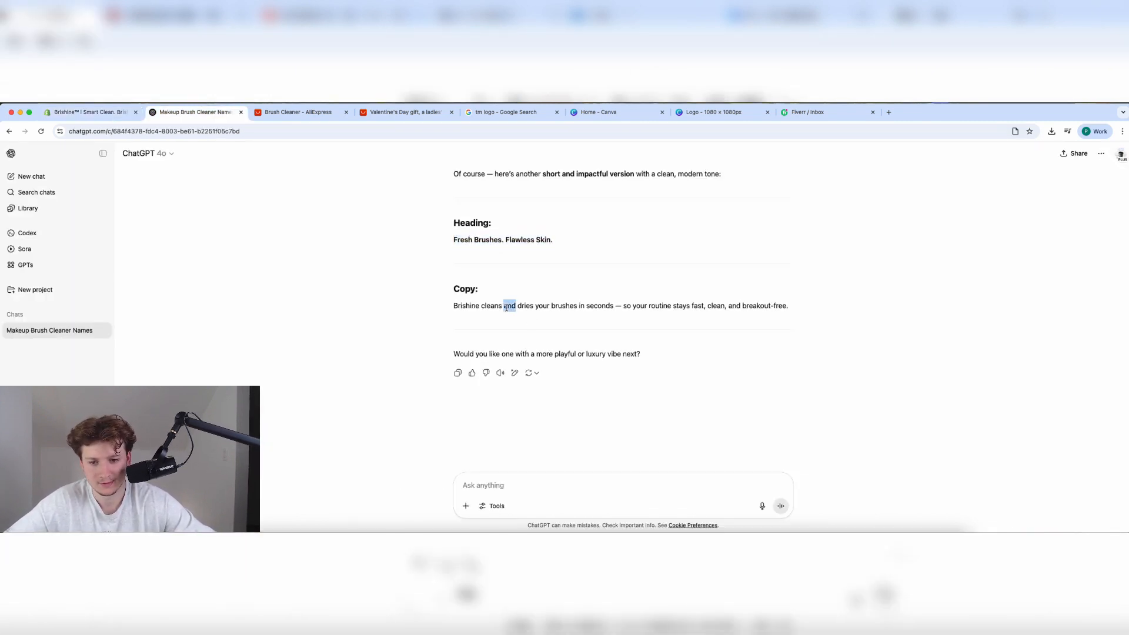
click(88, 112)
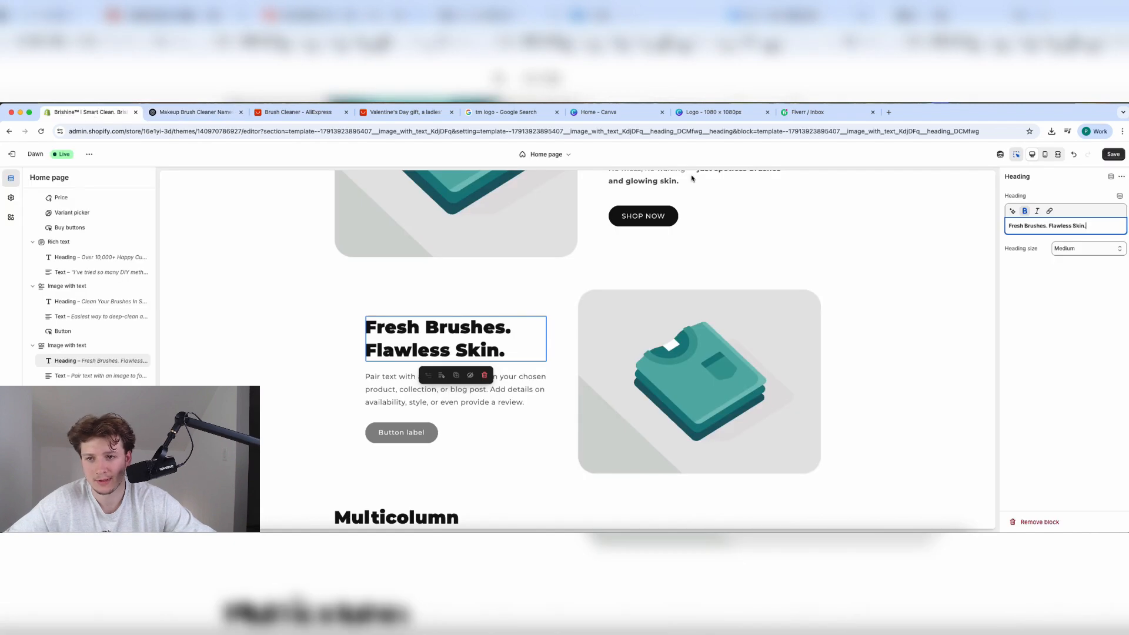
click(443, 391)
key(super+v)
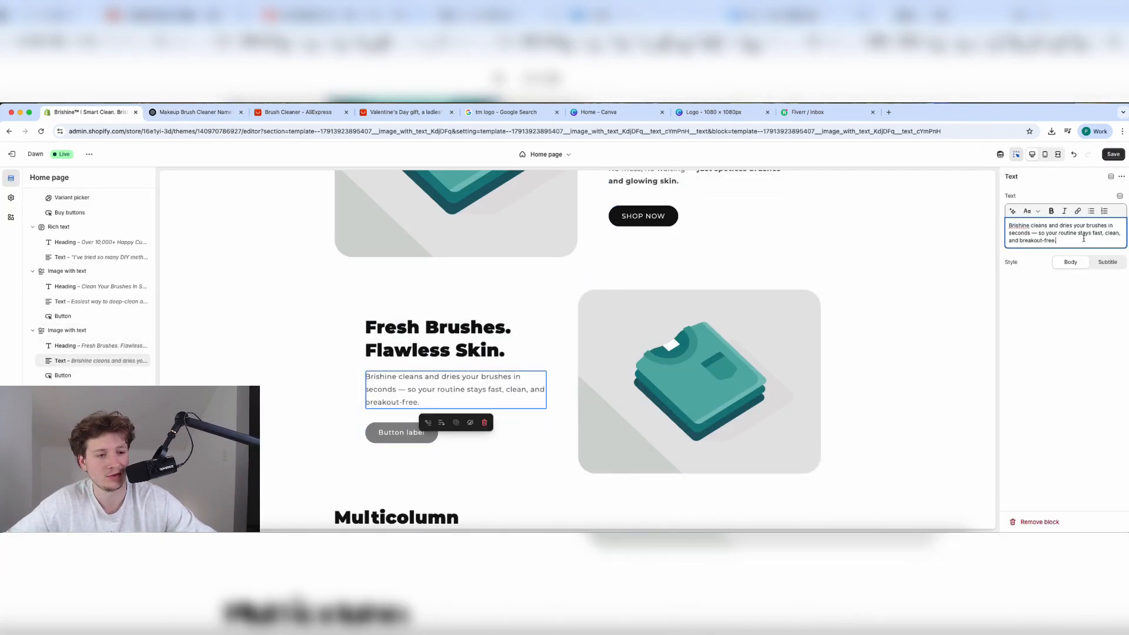
drag(1085, 238, 1037, 234)
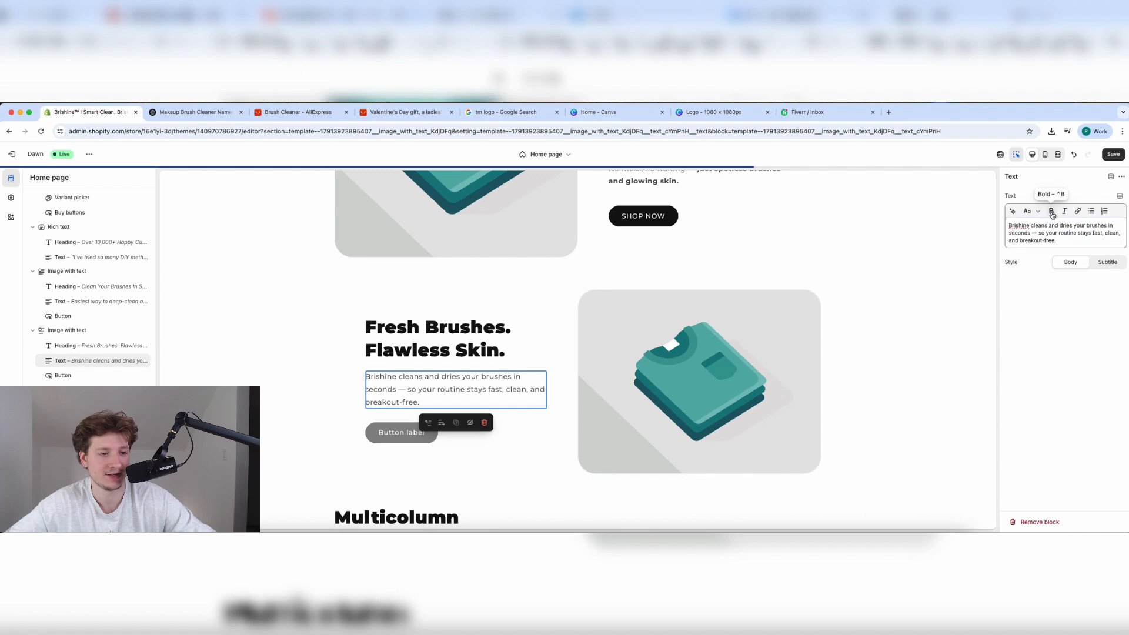
click(1051, 210)
Label the second section's button SHOP NOW, link it to Products > Product, and save.
click(361, 445)
click(389, 443)
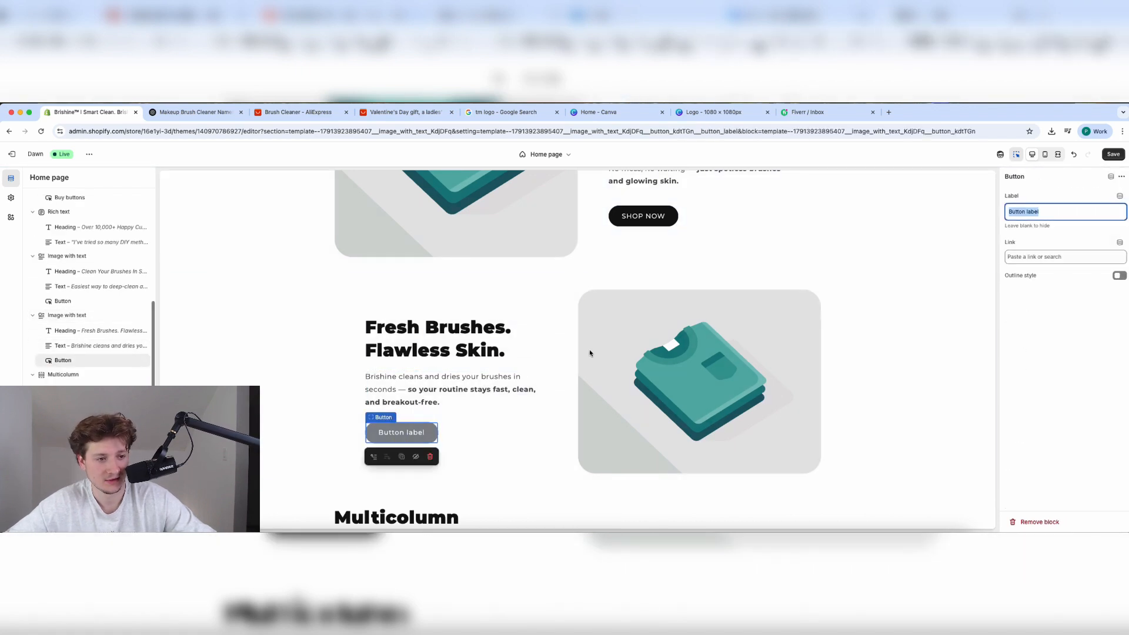
text(SHOP NOW)
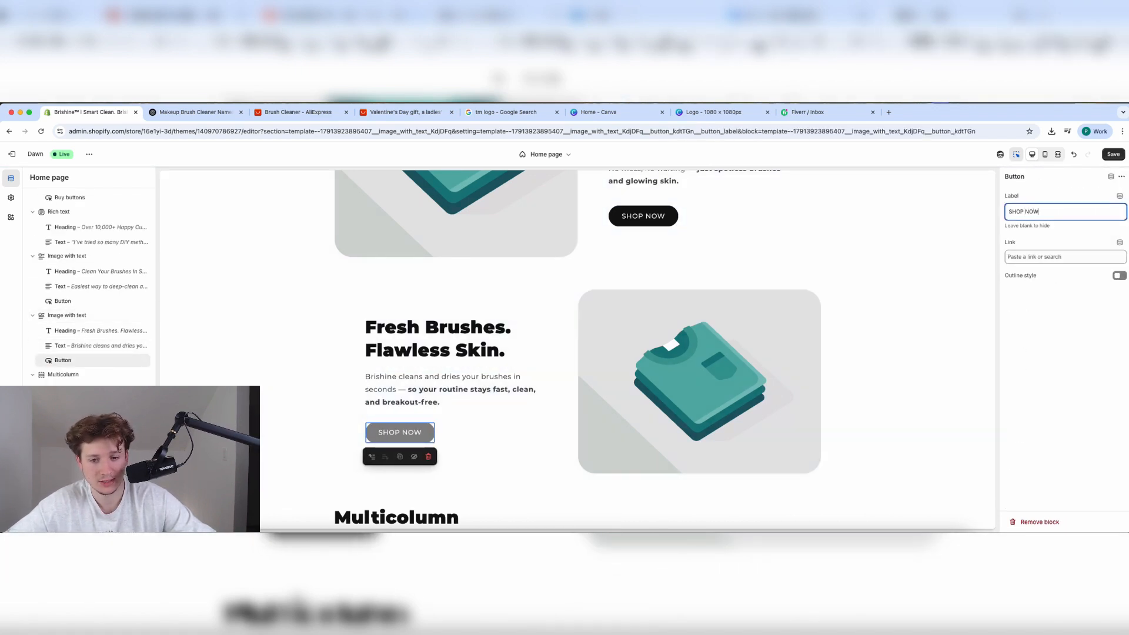
click(1050, 257)
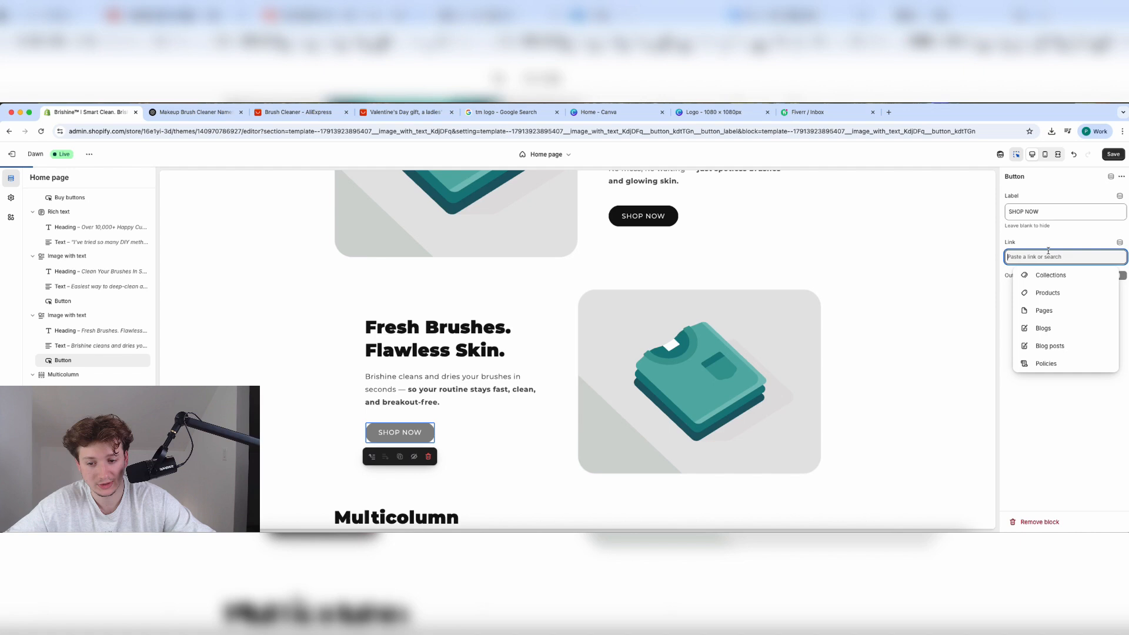
click(1046, 292)
click(1057, 248)
click(1114, 154)
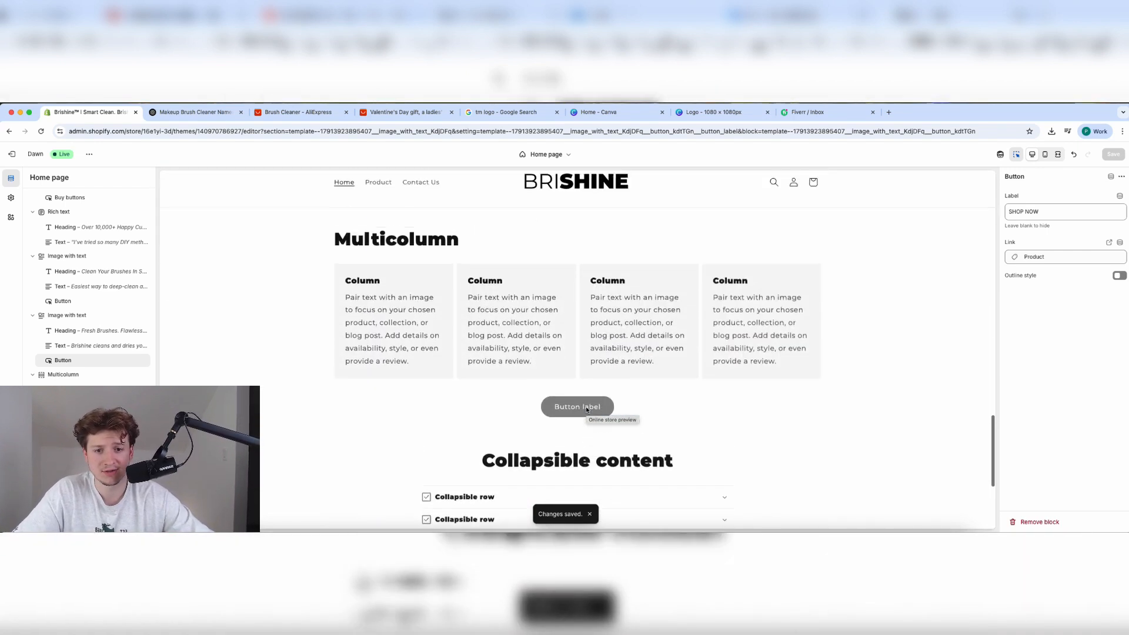
Type 'Why Brishine?' over the Multicolumn heading, then go back to the brush cleaner ChatGPT conversation.
click(480, 294)
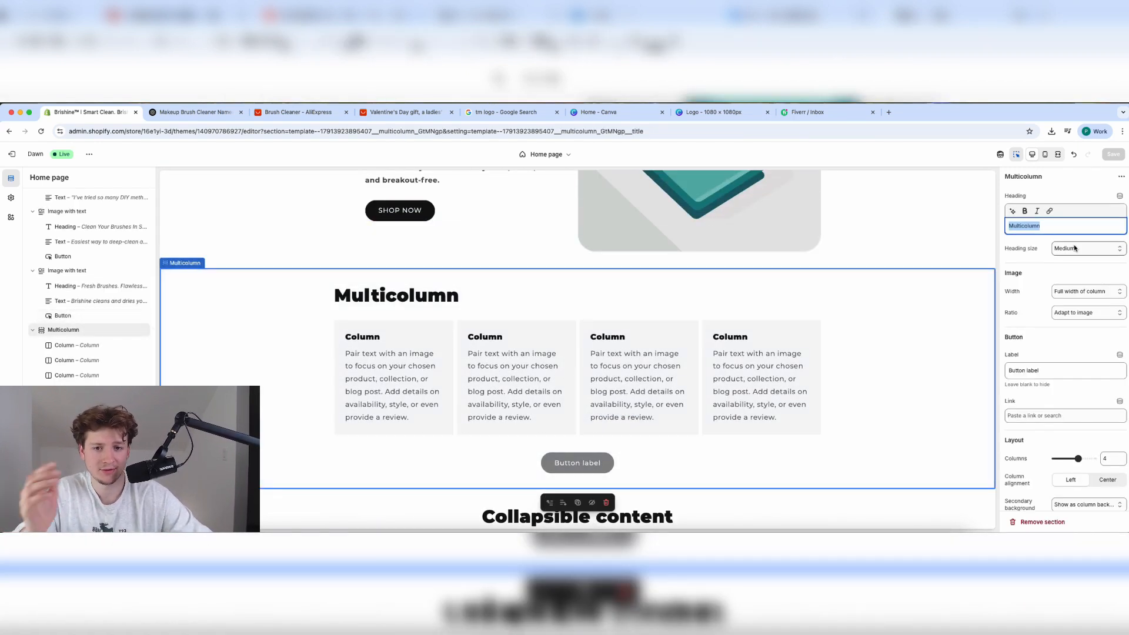
text(Wh)
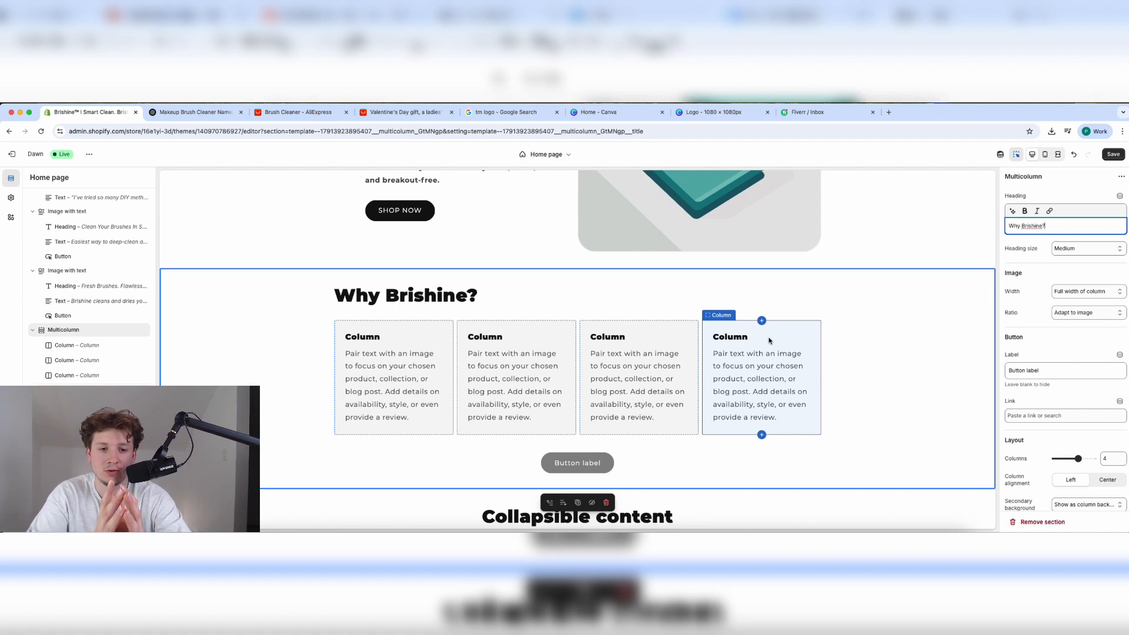
click(203, 112)
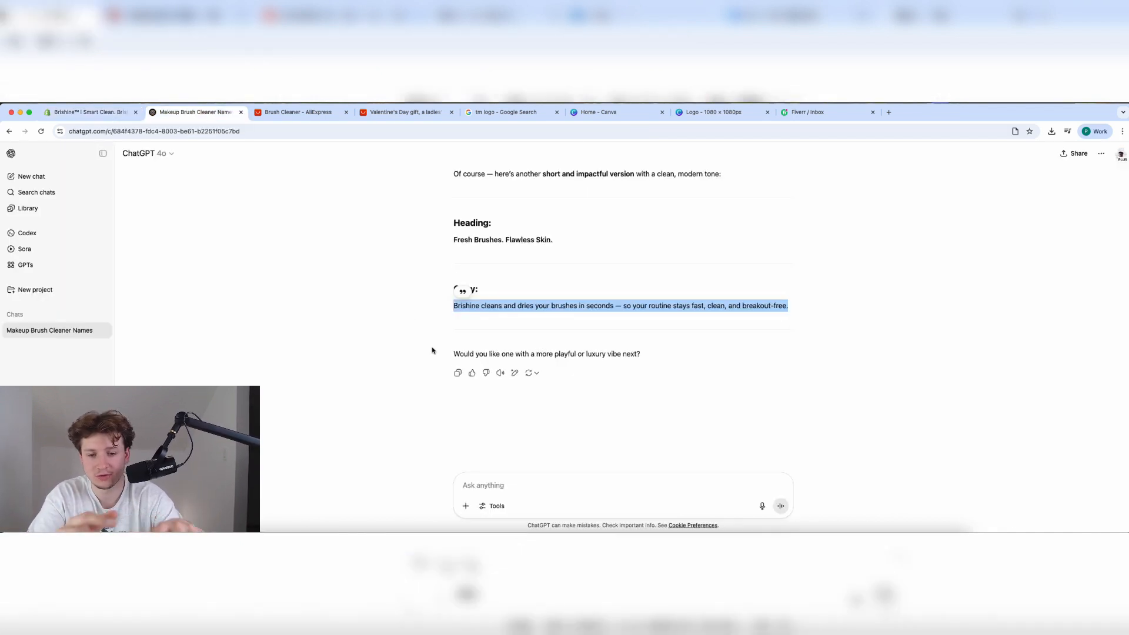
Ask ChatGPT 'Give me 10 benefits of the product' and review the Top 10 Benefits of Brishine list.
click(509, 483)
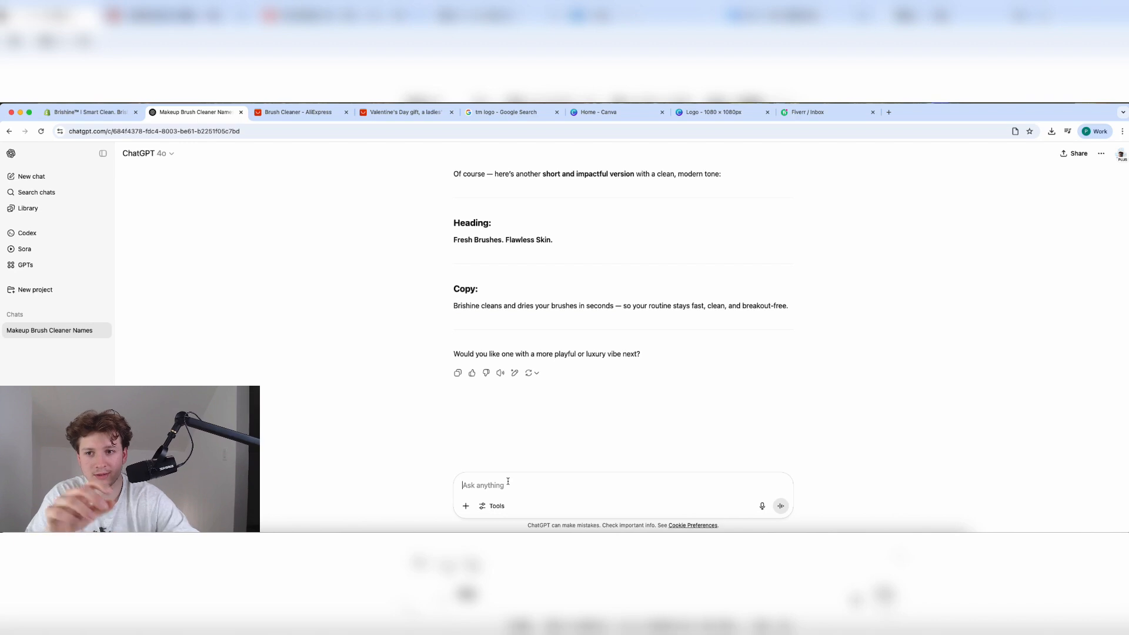
text(Give)
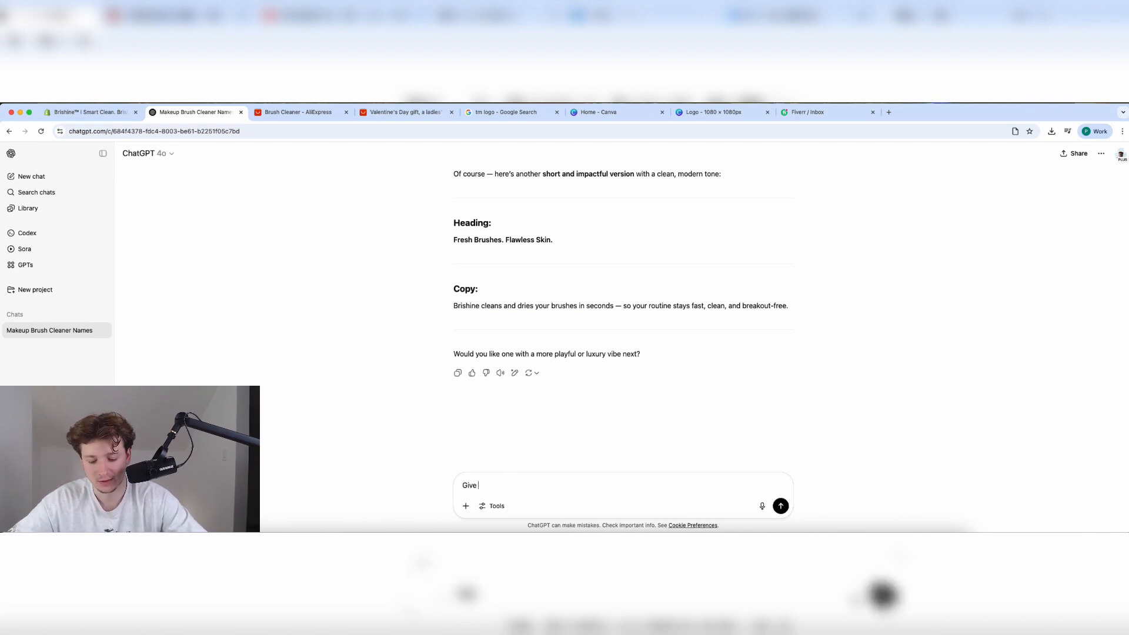
text( me 10 benefit)
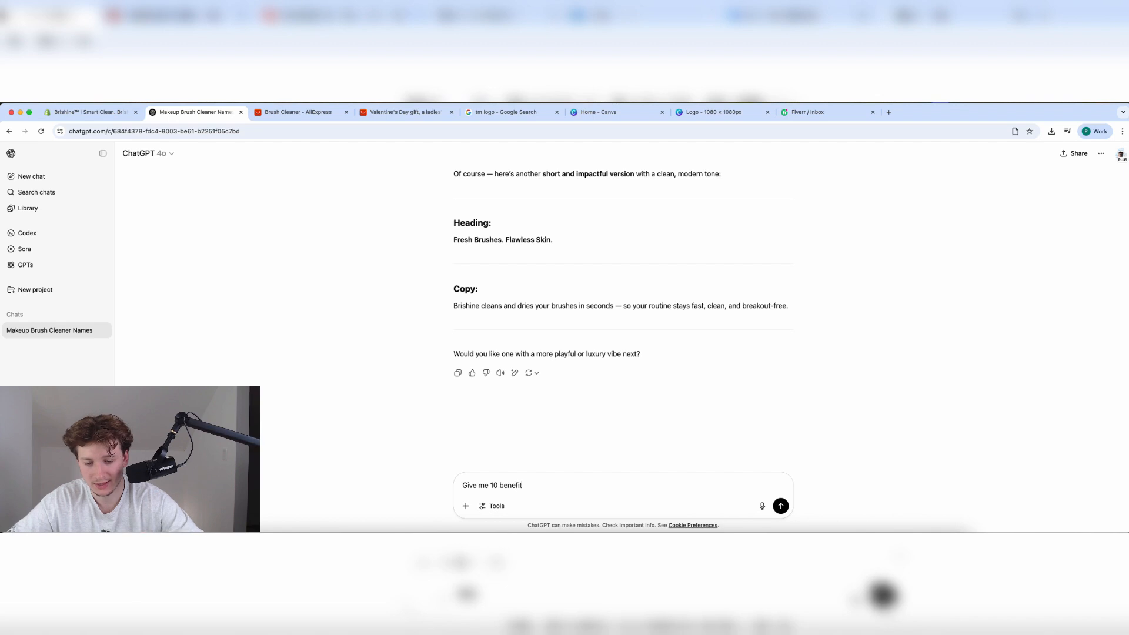
text(s of the product)
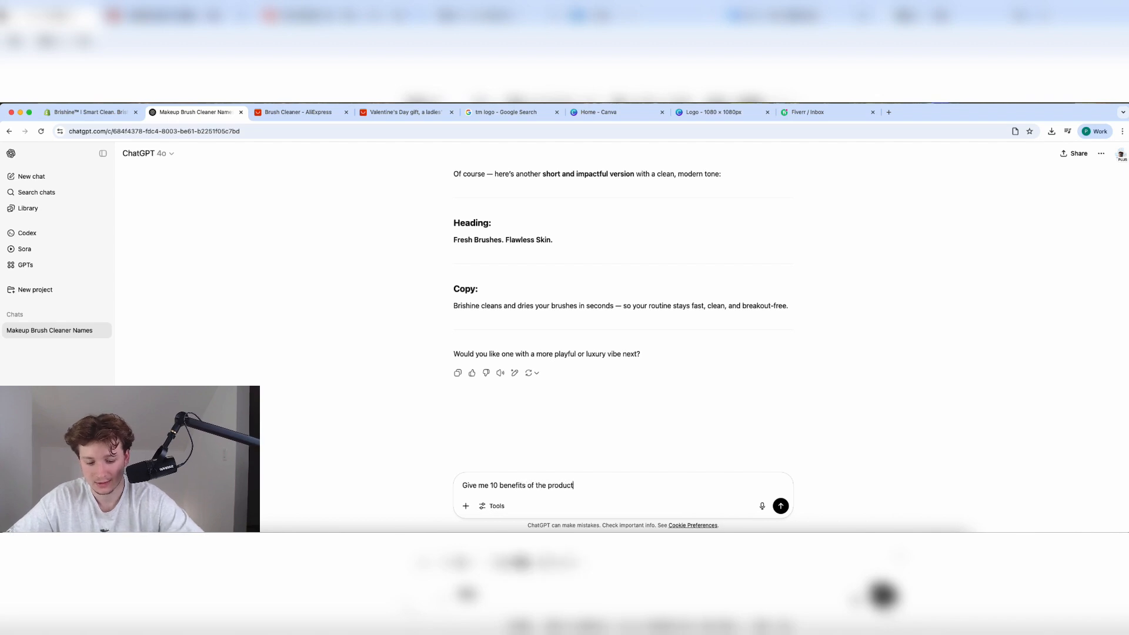
key(Return)
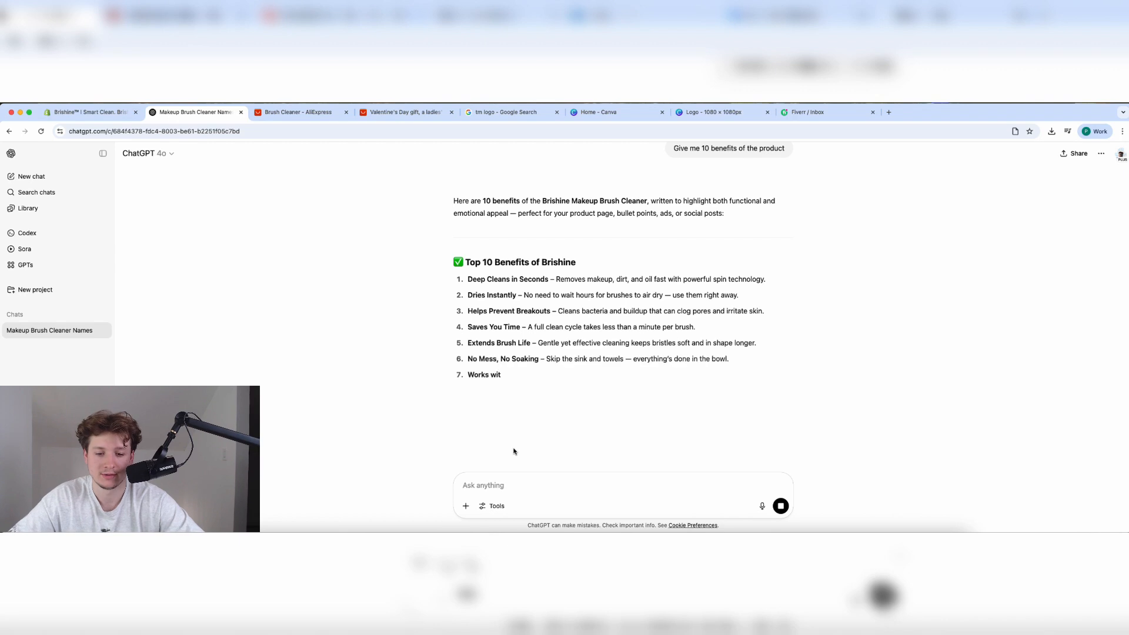
scroll(533, 395, down, 2)
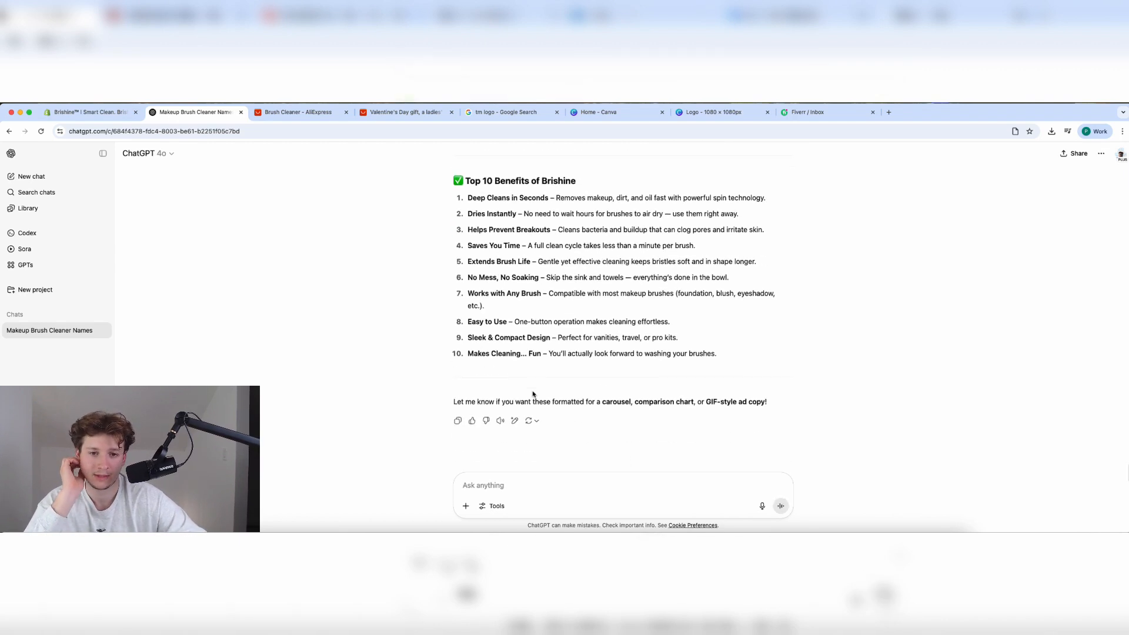
scroll(532, 394, up, 2)
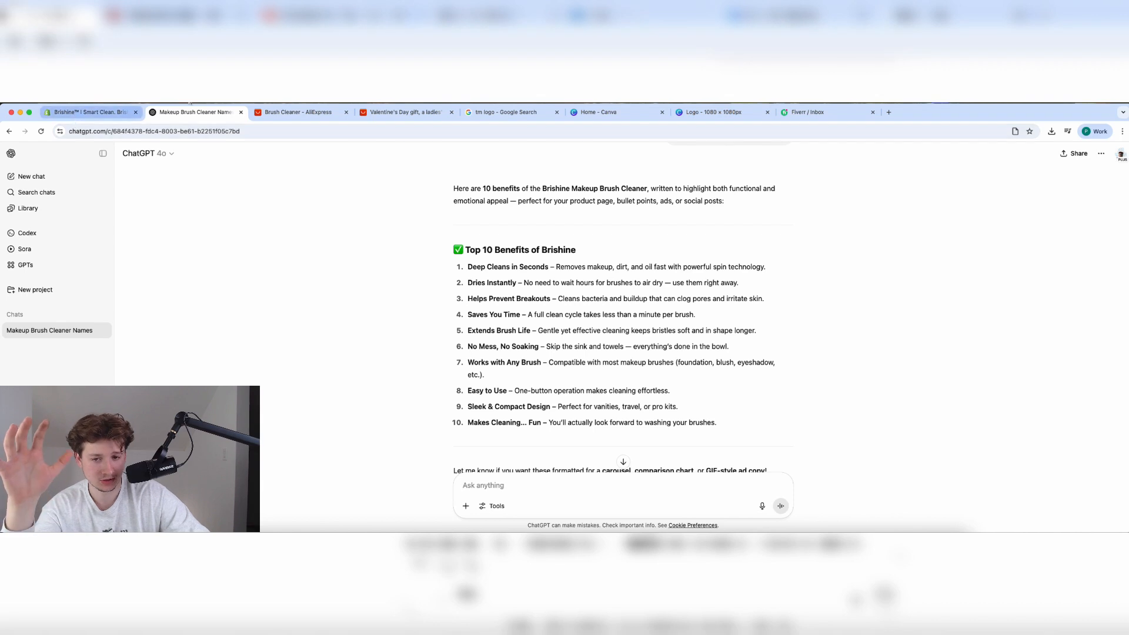
click(712, 112)
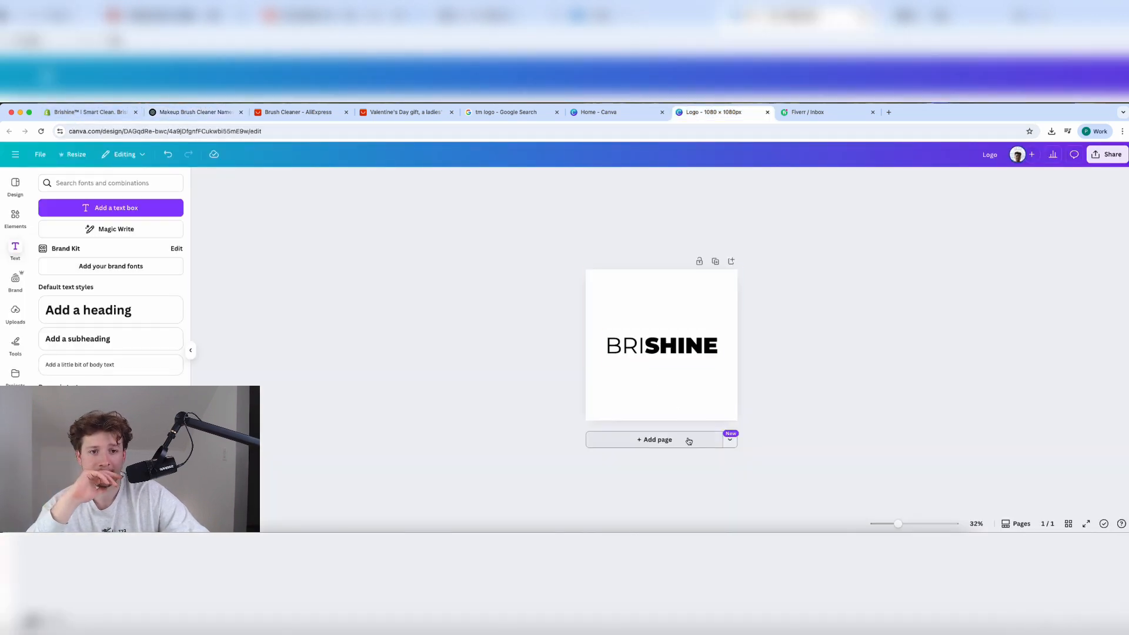
Add a second page with an enlarged, centred shield-in-hand graphic.
click(676, 441)
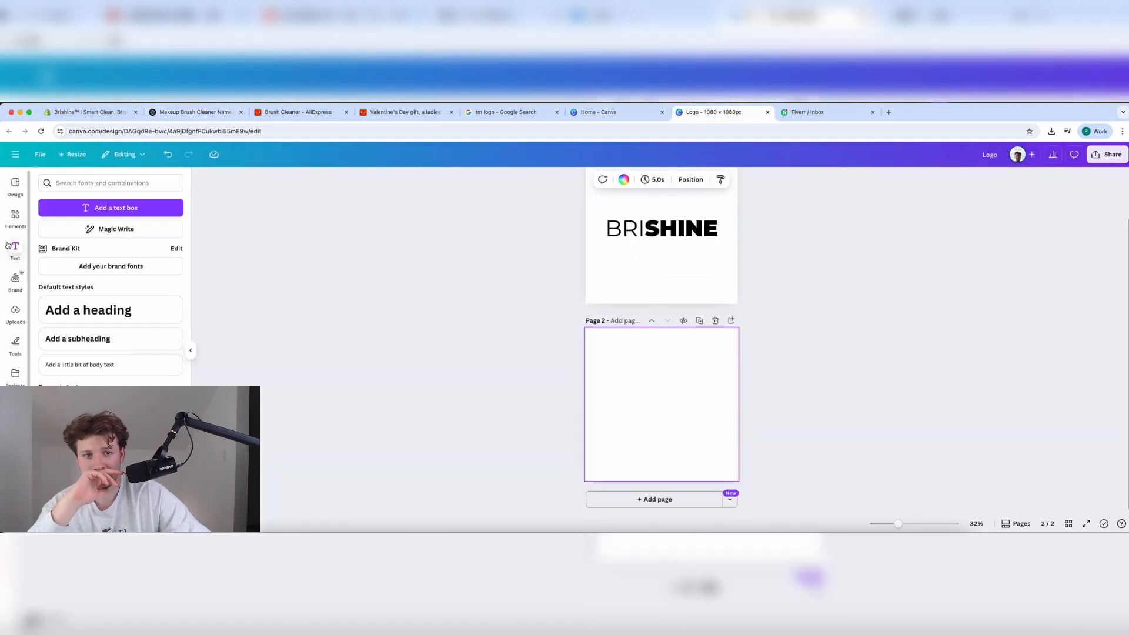
click(17, 224)
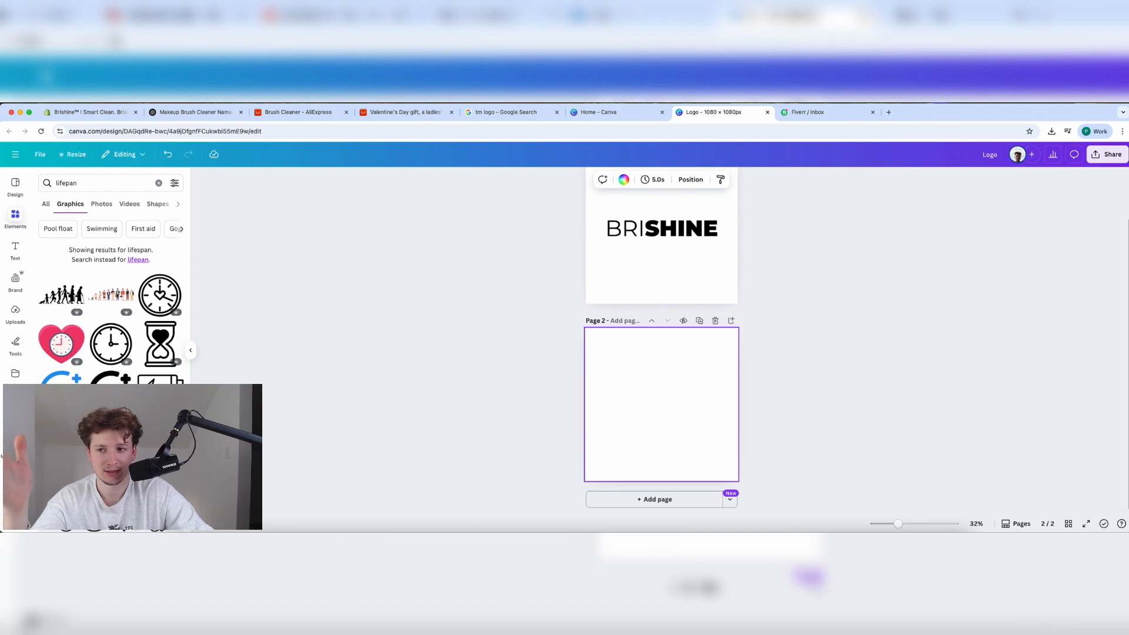
click(400, 435)
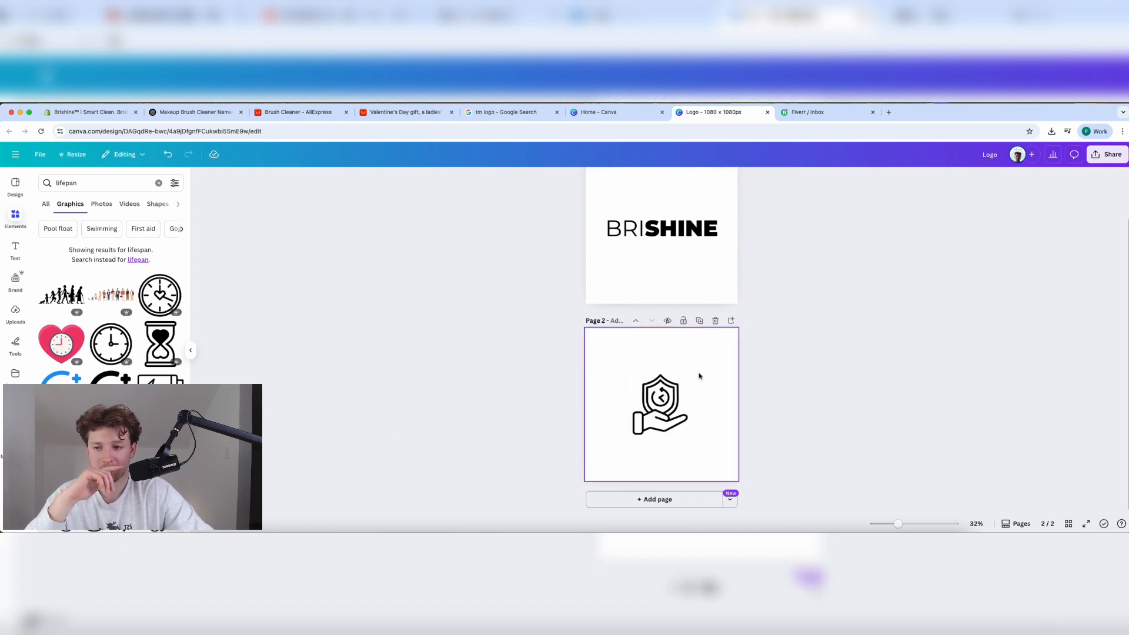
click(666, 396)
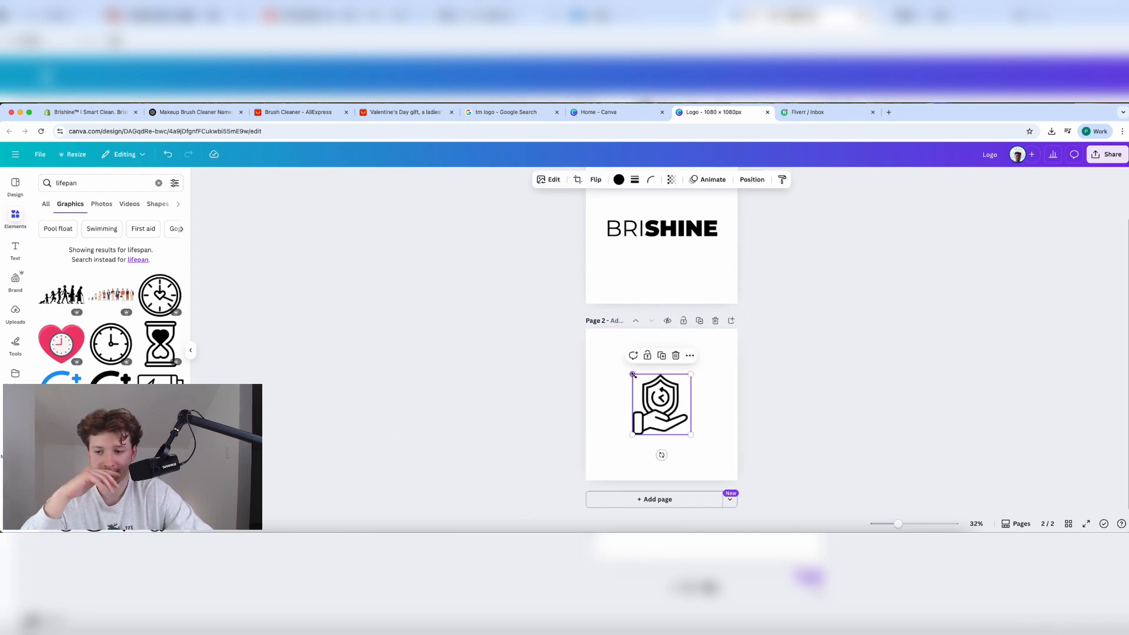
drag(633, 374, 576, 333)
drag(656, 388, 682, 413)
click(780, 365)
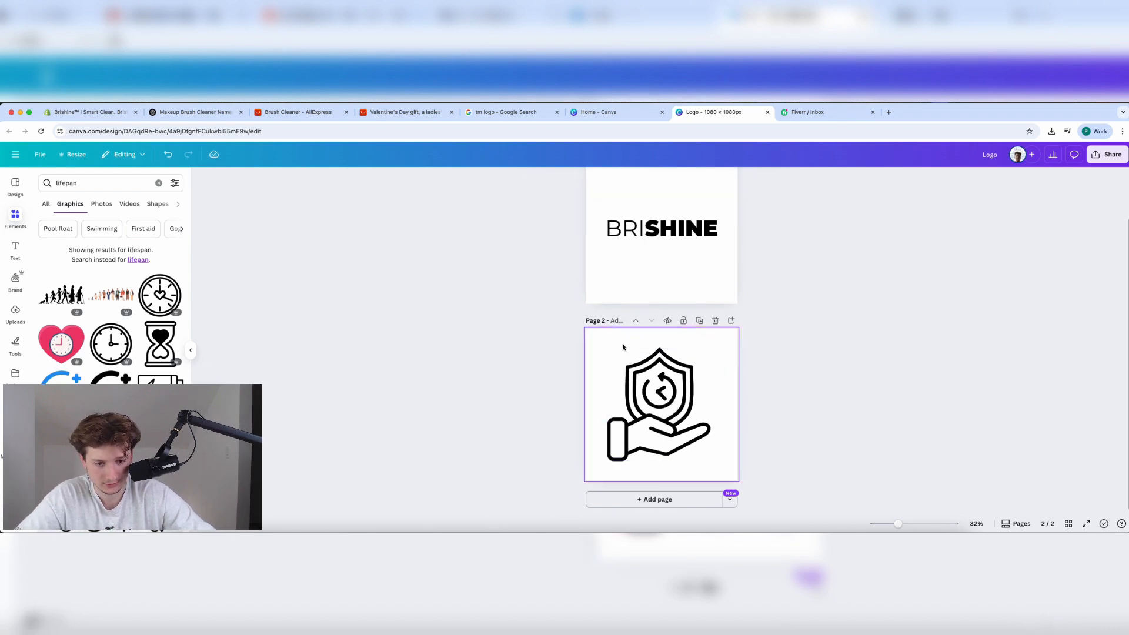
Add a third page with an enlarged, centred drop-and-leaves graphic.
click(665, 500)
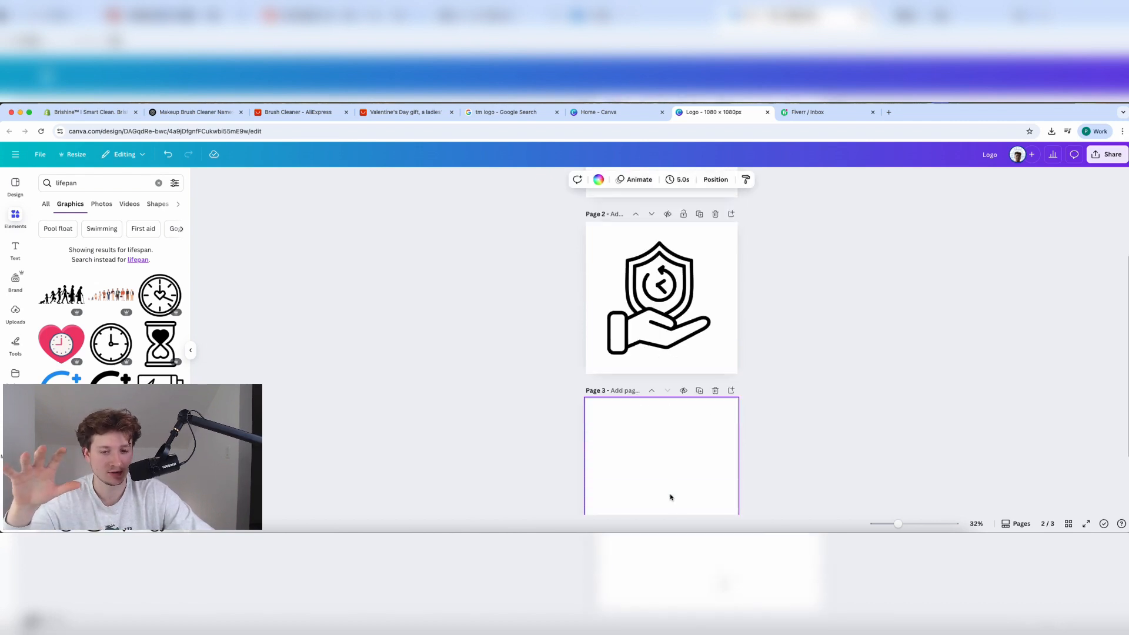
click(159, 183)
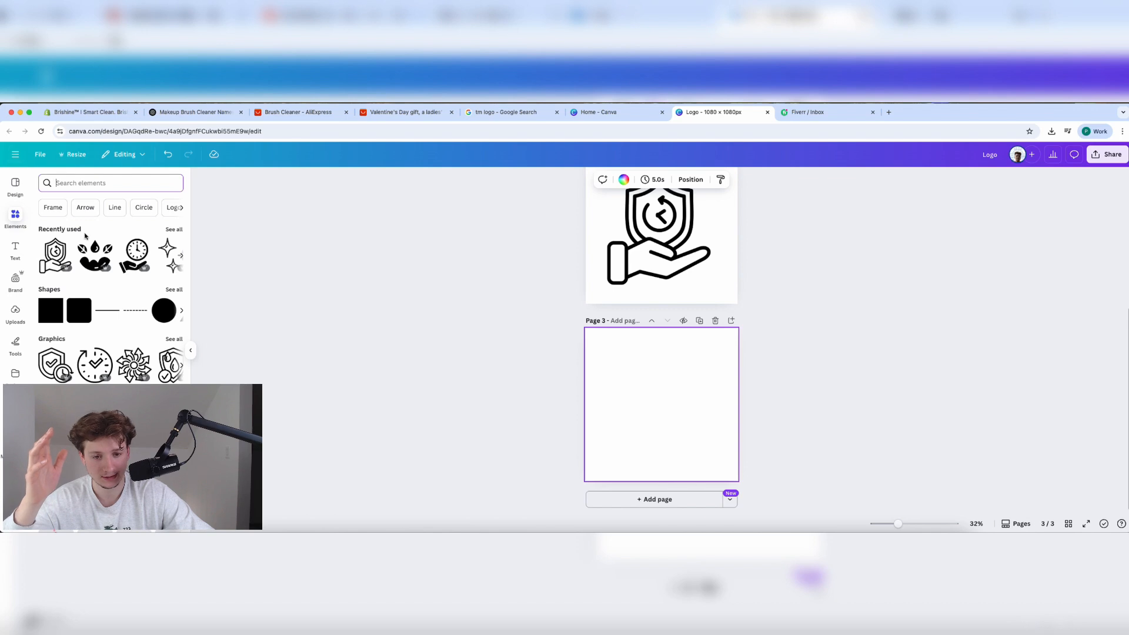
click(95, 252)
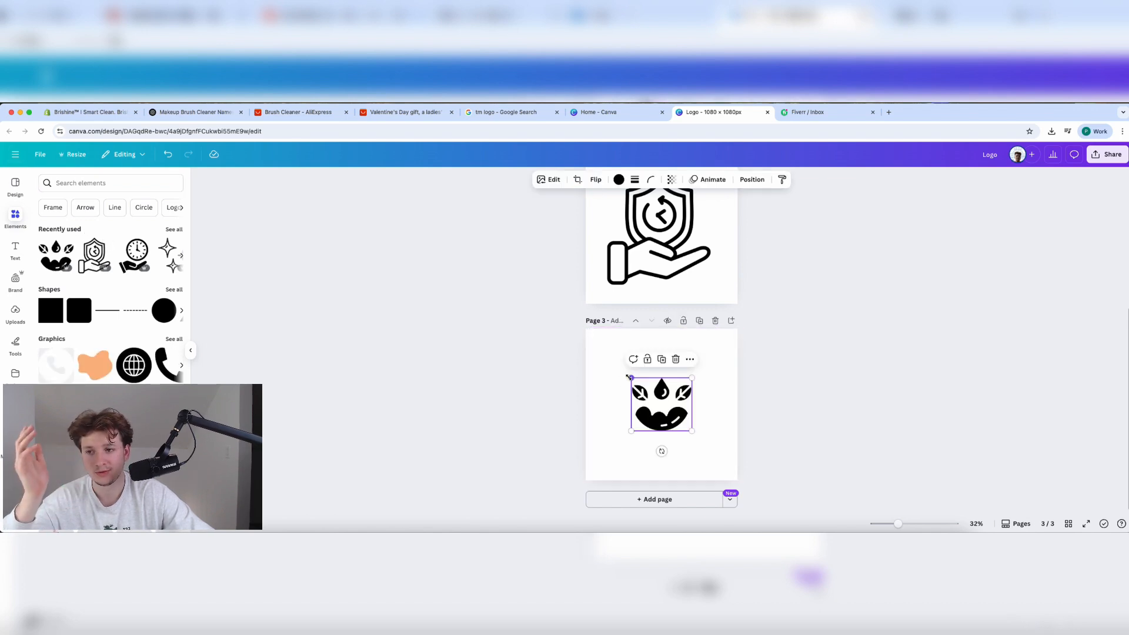
drag(631, 379, 663, 414)
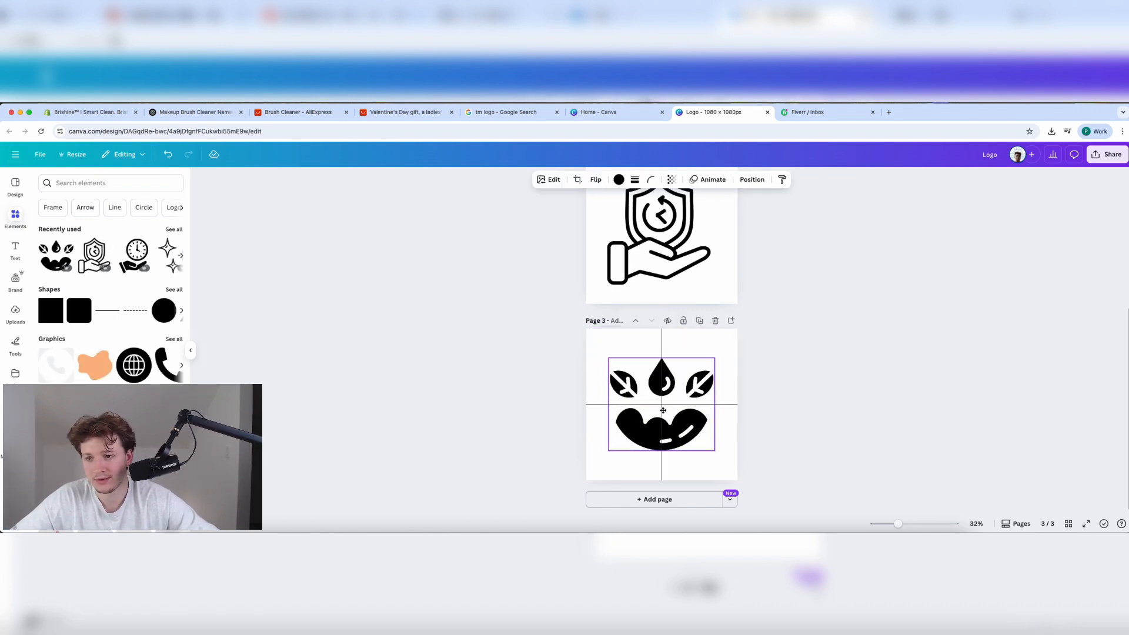
drag(607, 357, 587, 339)
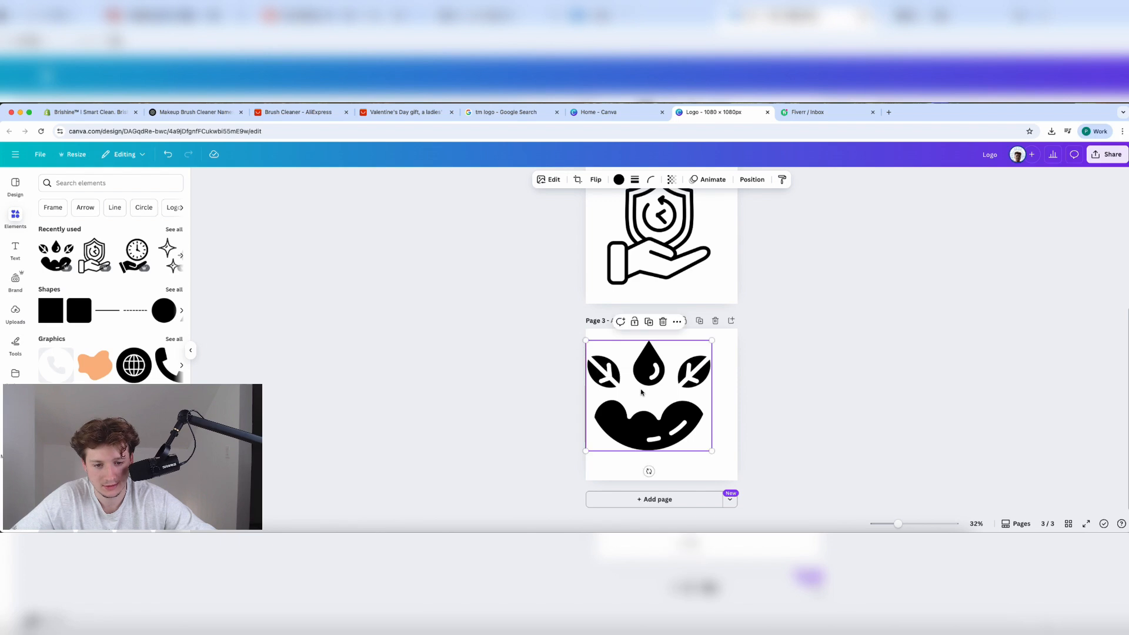
drag(643, 391, 655, 397)
click(764, 400)
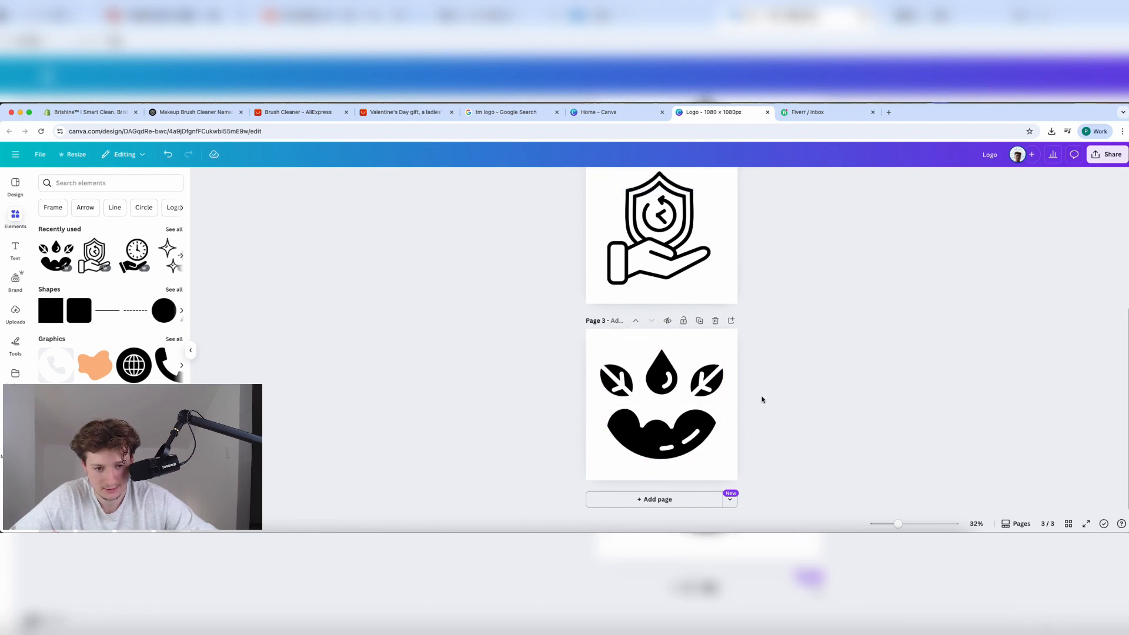
Add a fourth page with a clock-in-hand graphic enlarged to fill the page.
click(656, 500)
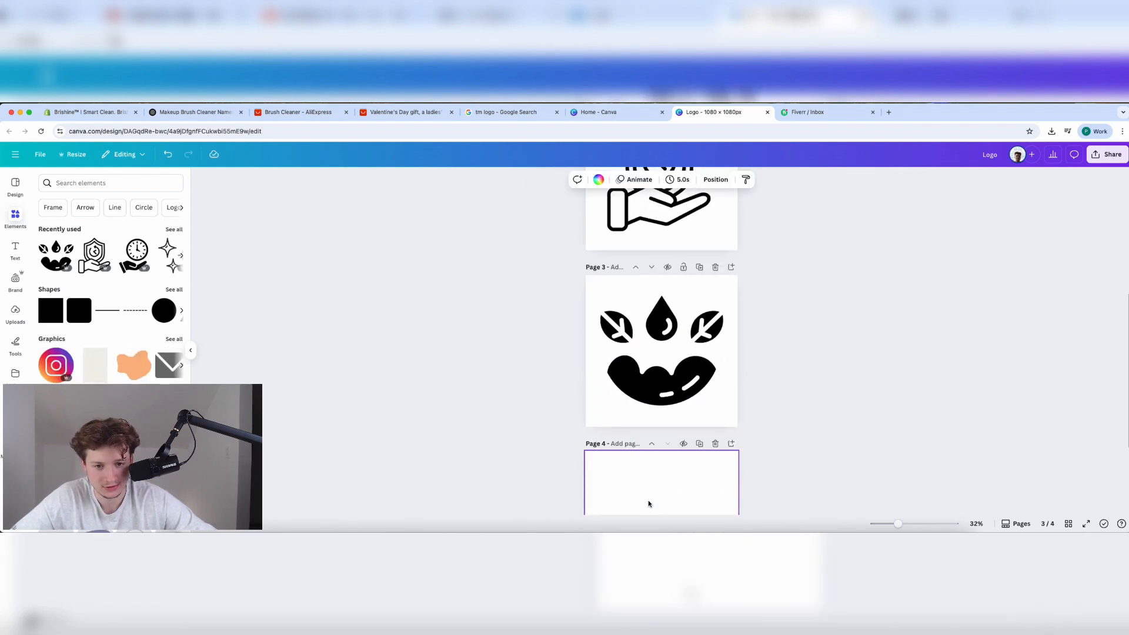
click(137, 253)
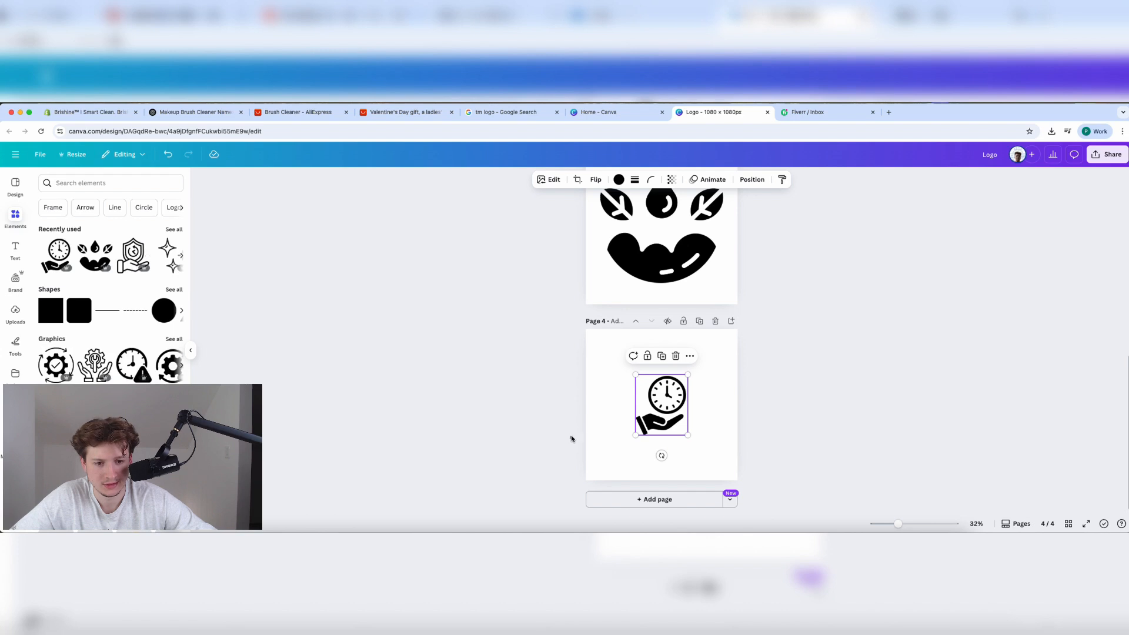
drag(635, 374, 679, 408)
drag(611, 346, 601, 335)
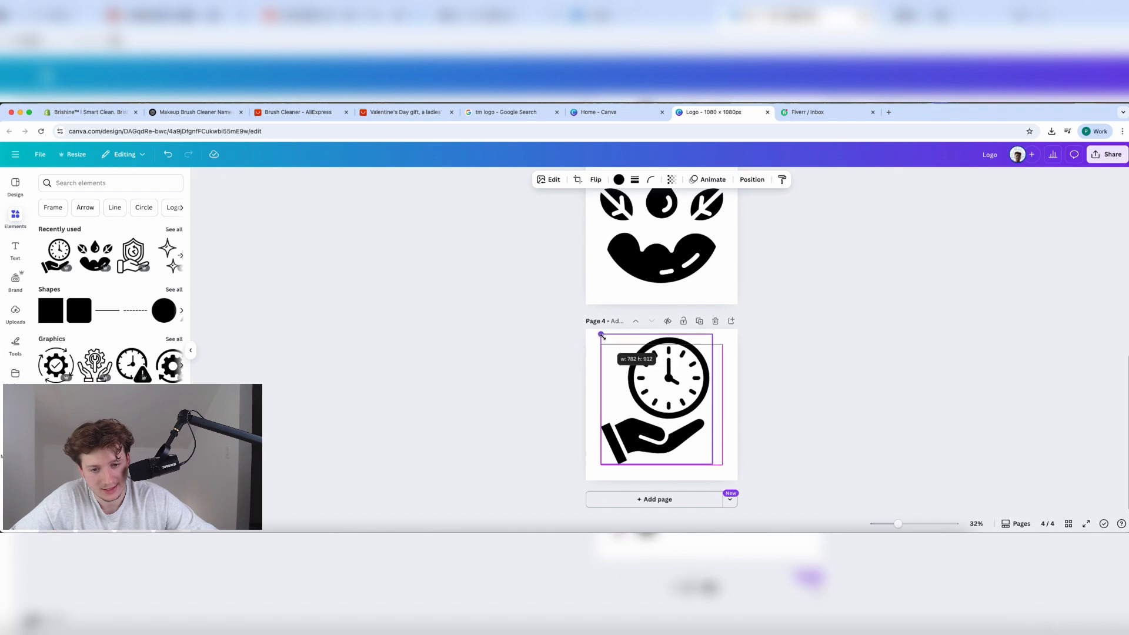
click(753, 381)
Enlarge the shield-in-hand graphic to fill page 2.
scroll(756, 380, up, 5)
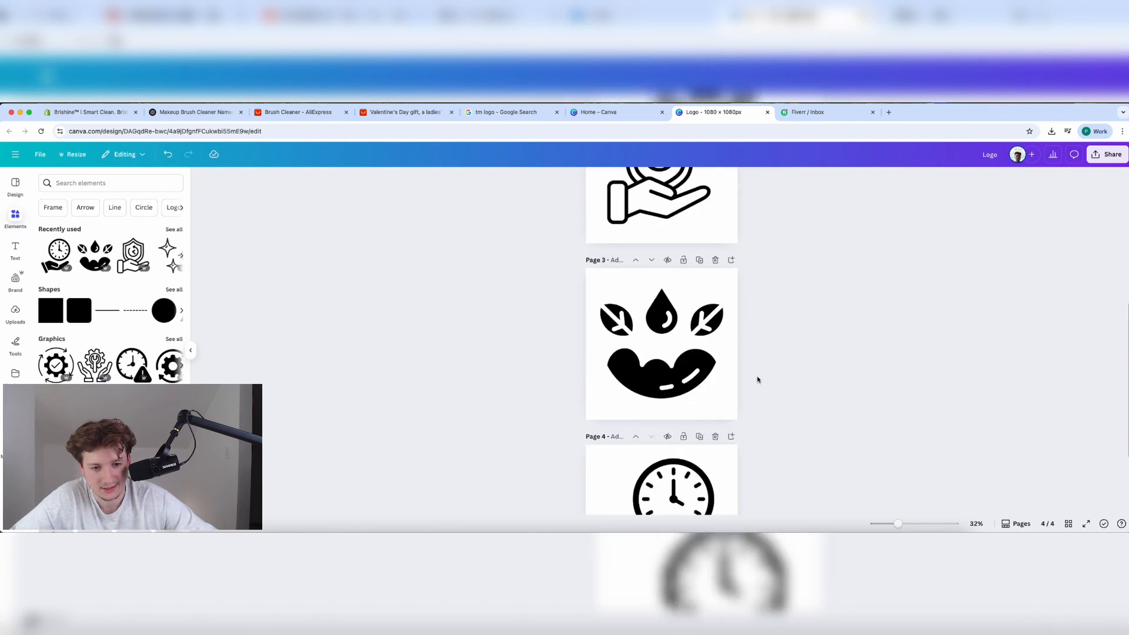
click(677, 329)
drag(714, 366, 693, 344)
click(800, 350)
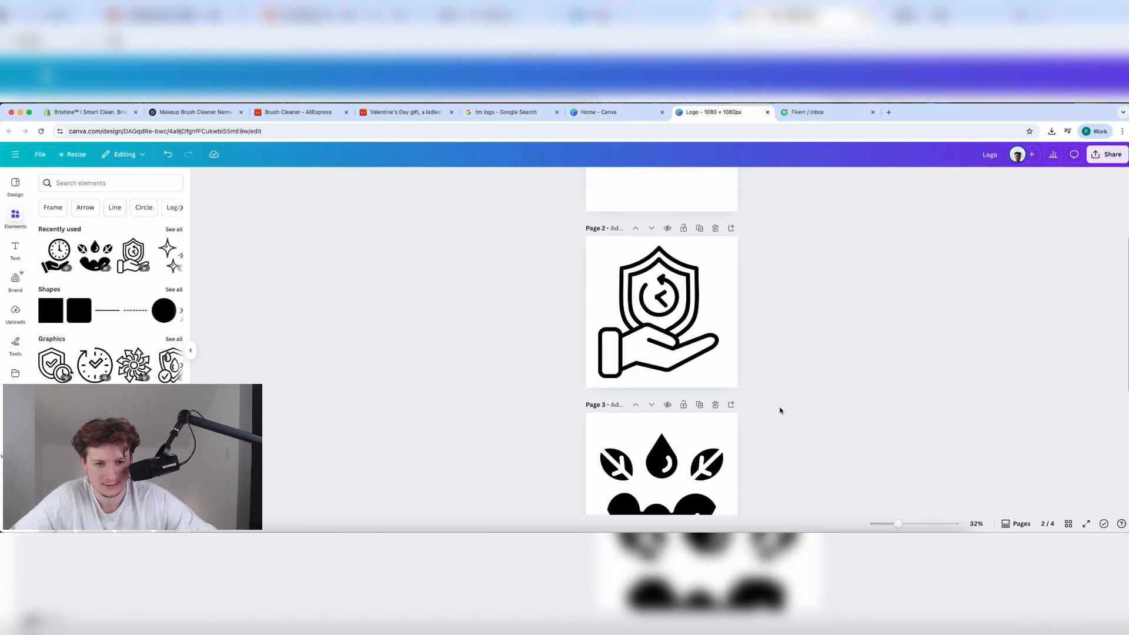
Add a fifth page with the sparkle graphic, enlarged and centred to fill the page.
scroll(781, 410, down, 5)
click(658, 499)
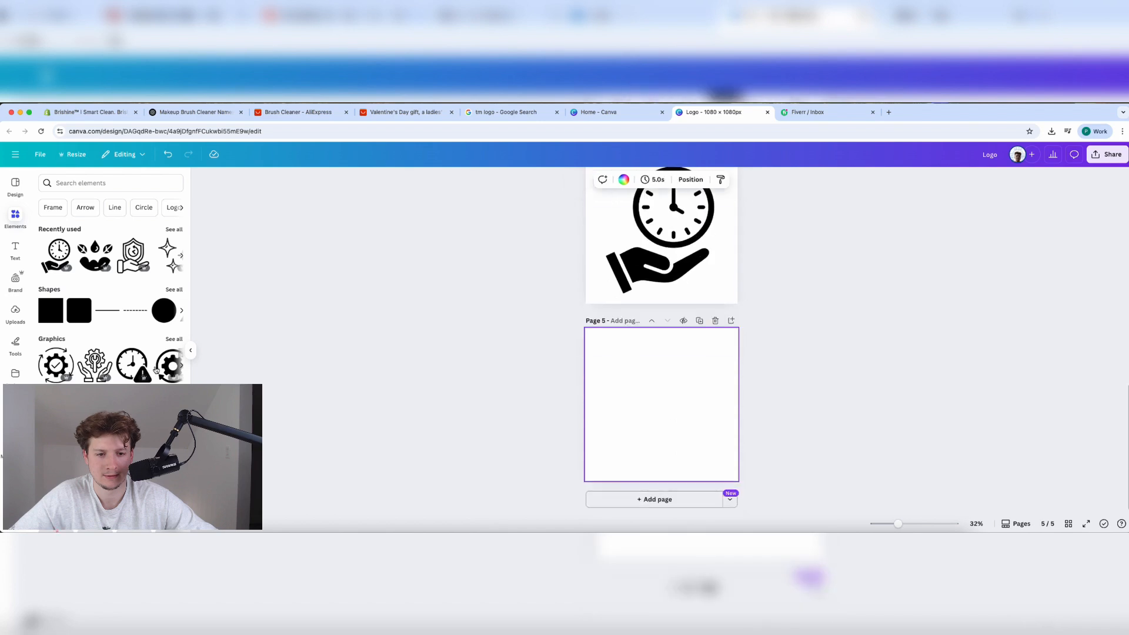
click(167, 253)
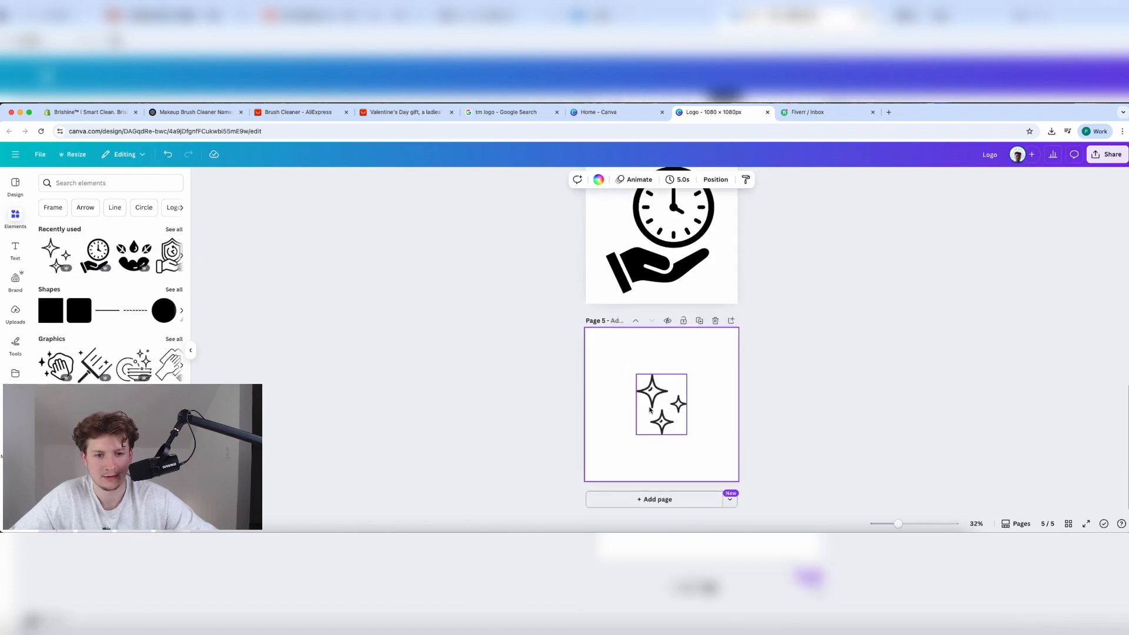
mouse_move(636, 375)
mouse_down()
mouse_move(578, 327)
mouse_move(646, 388)
mouse_up()
drag(611, 344, 595, 323)
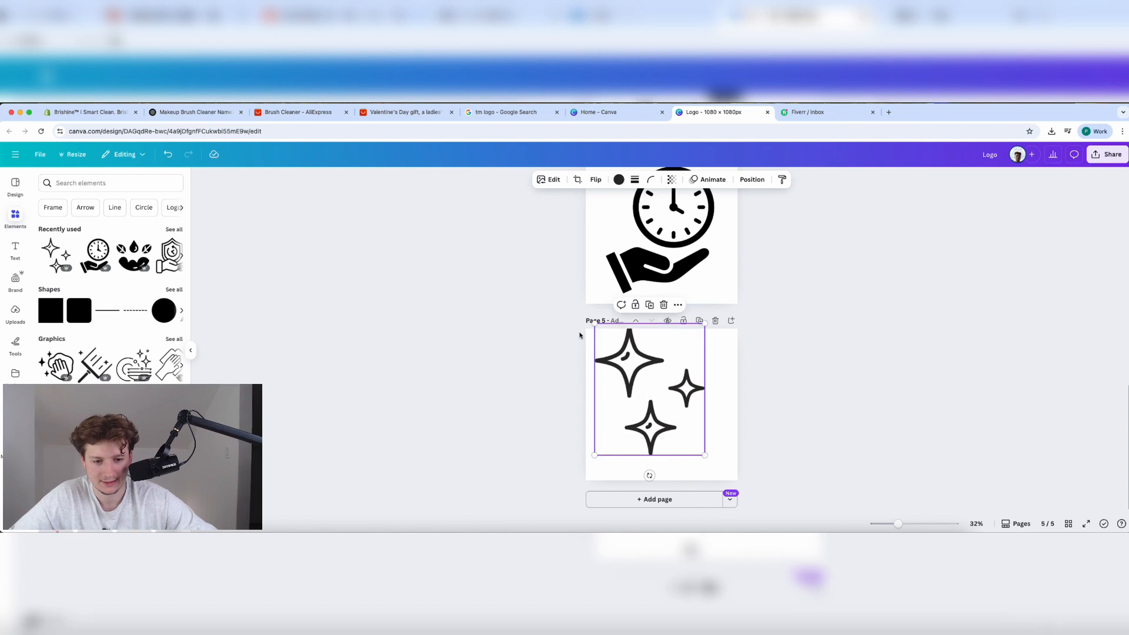
drag(640, 380, 651, 391)
click(776, 401)
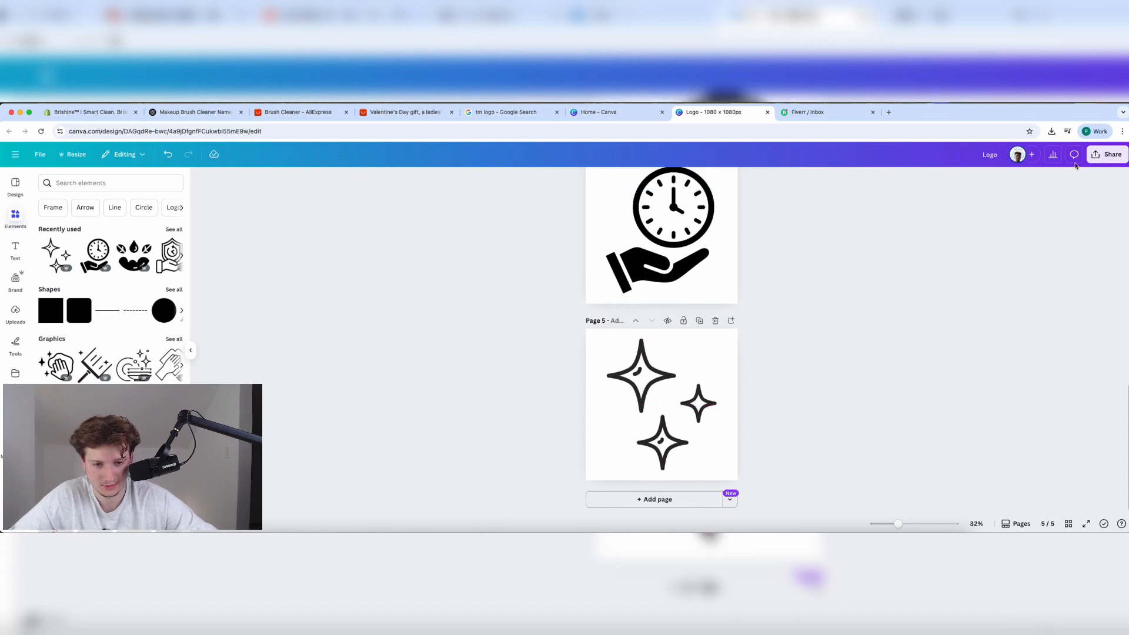
Download Canva pages 2–5, excluding page 1, as PNG images.
click(1108, 154)
click(974, 347)
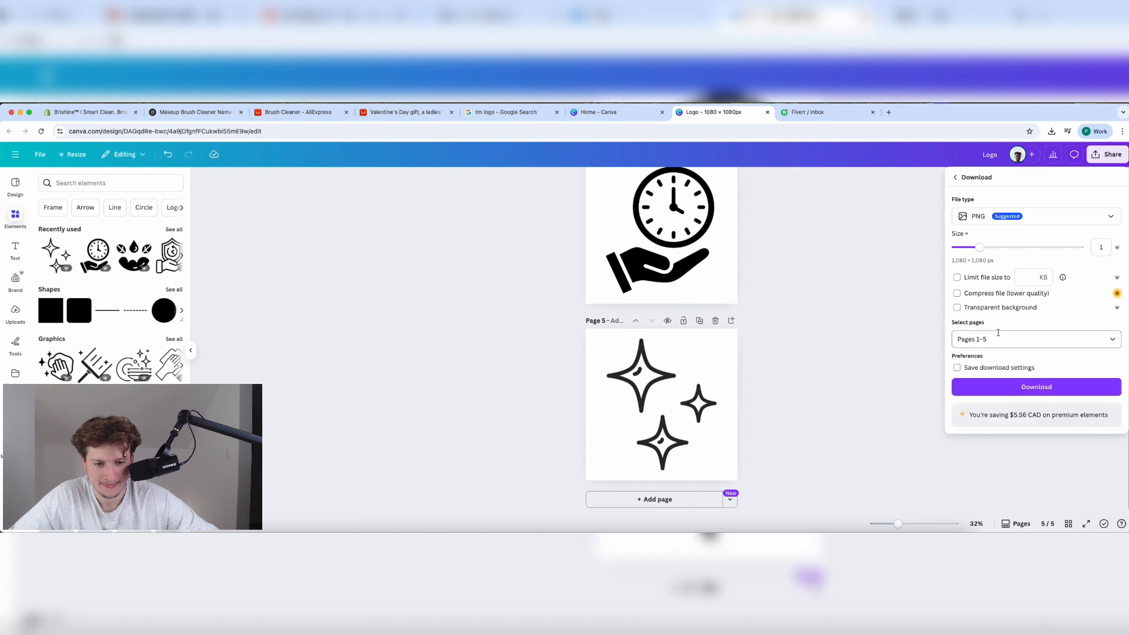
click(998, 339)
click(997, 382)
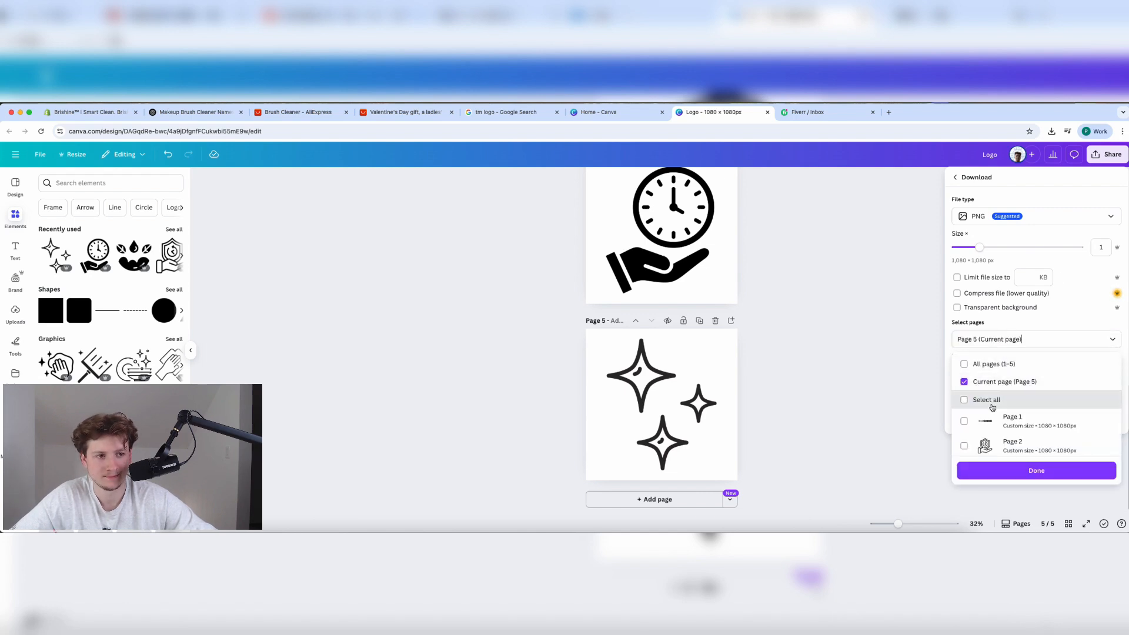
click(993, 405)
click(995, 421)
click(1018, 471)
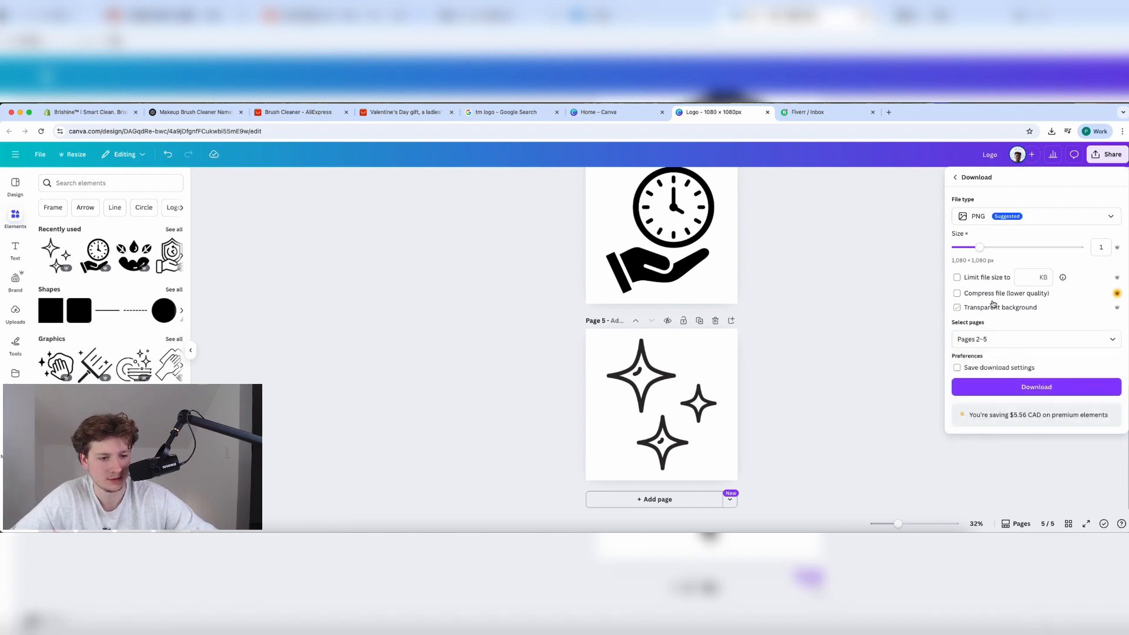
click(1019, 386)
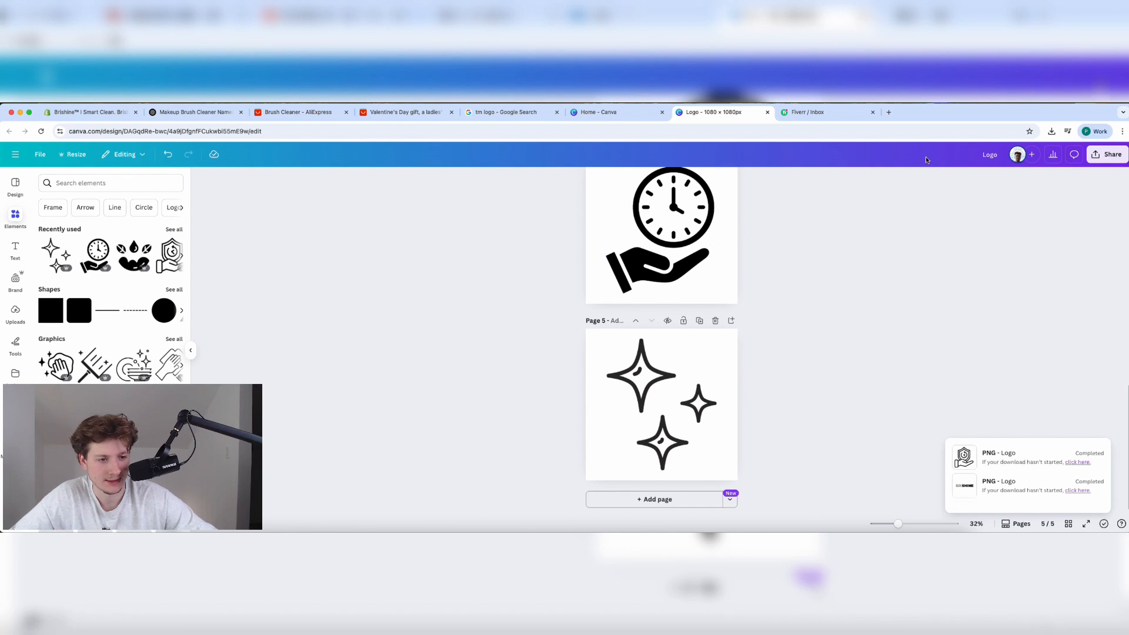
Unzip the downloaded icons archive in Finder and open the extracted folder.
click(1028, 153)
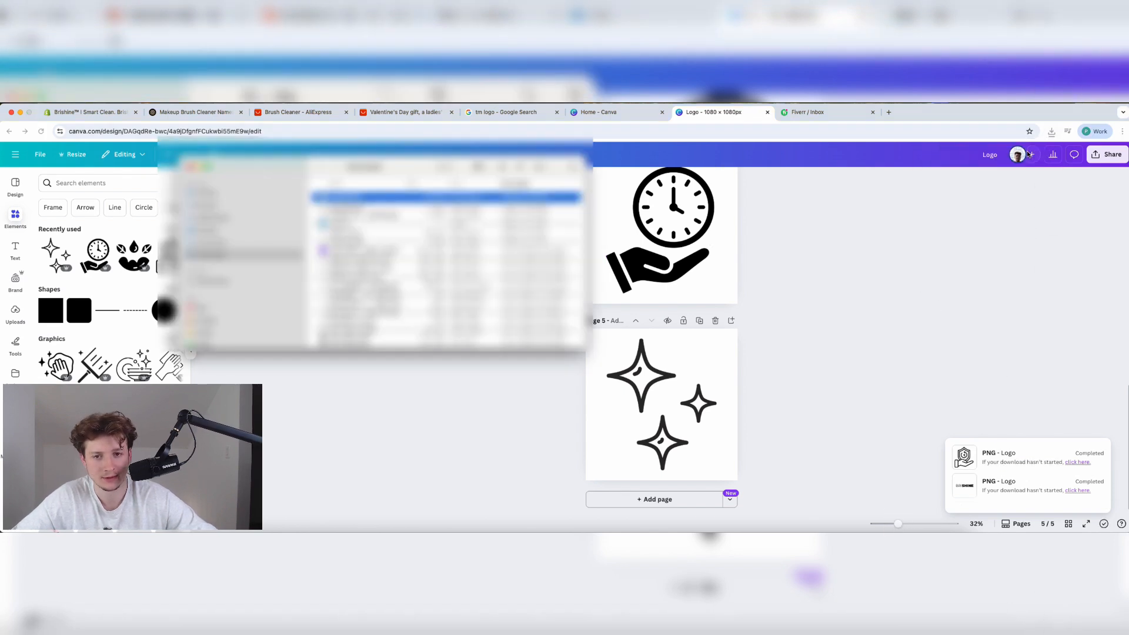
double_click(393, 199)
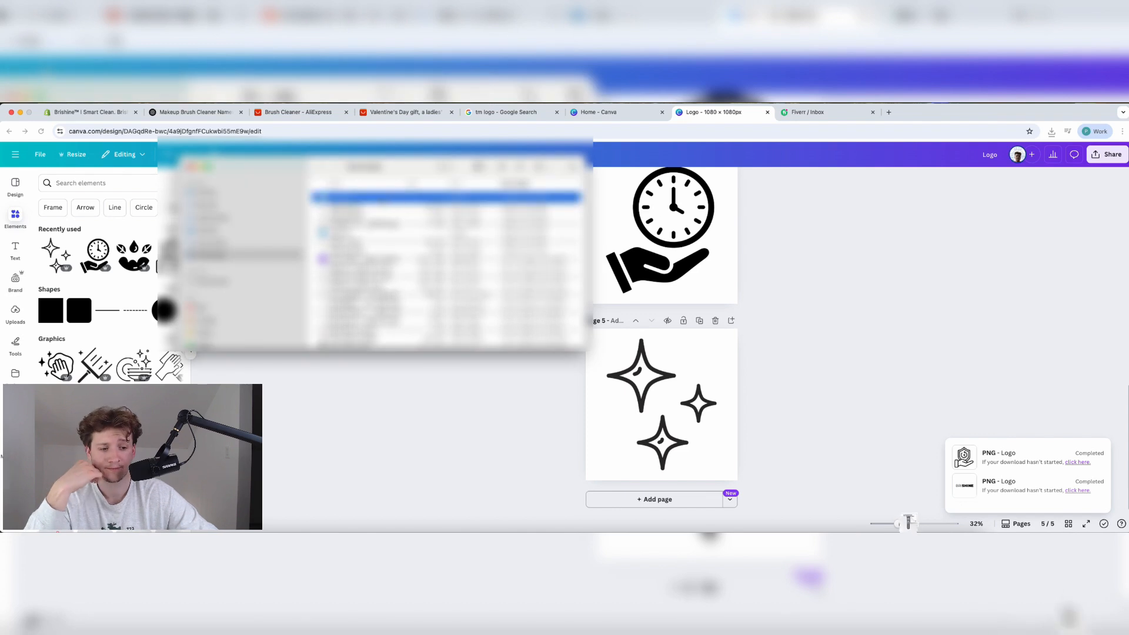
click(317, 198)
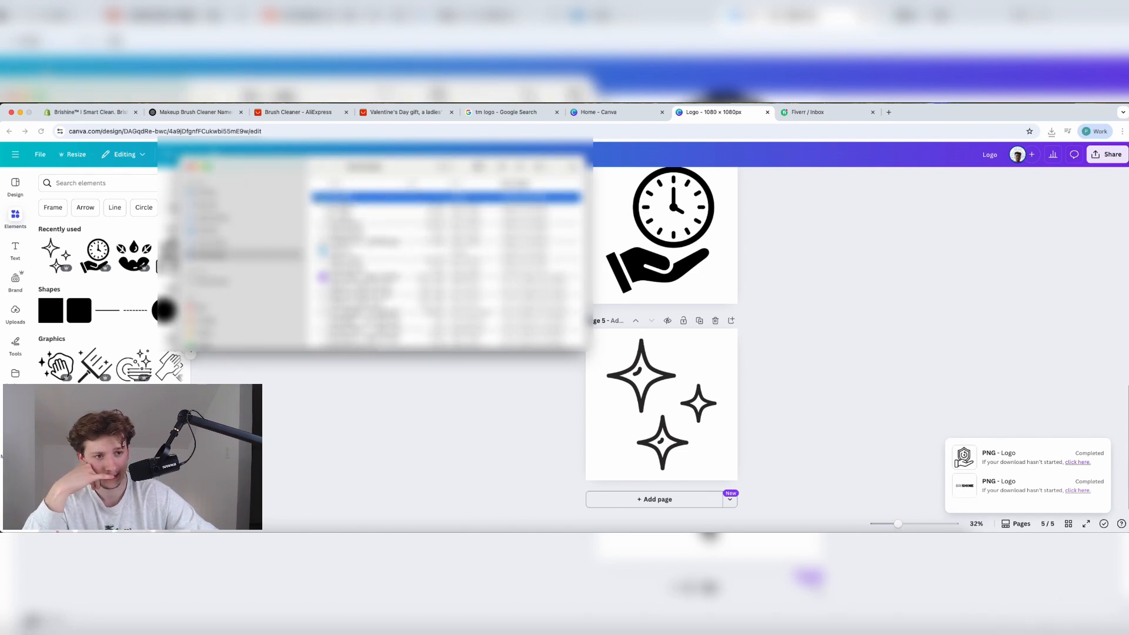
drag(290, 165, 407, 193)
In the Shopify editor, start choosing an image for the first Why Brishine? column.
click(94, 113)
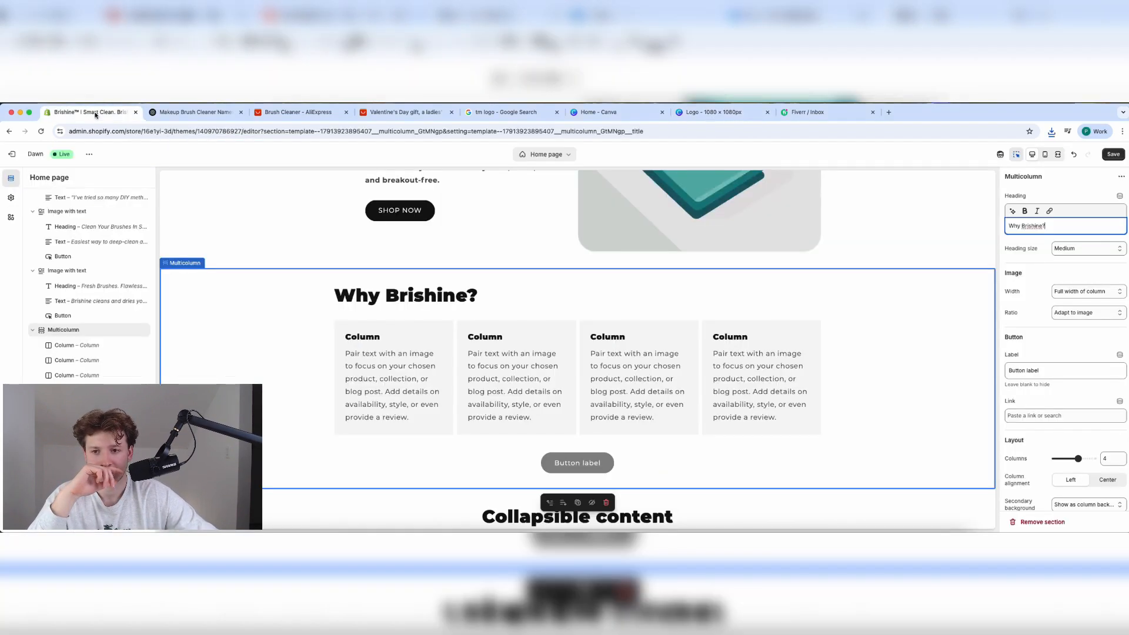
click(398, 328)
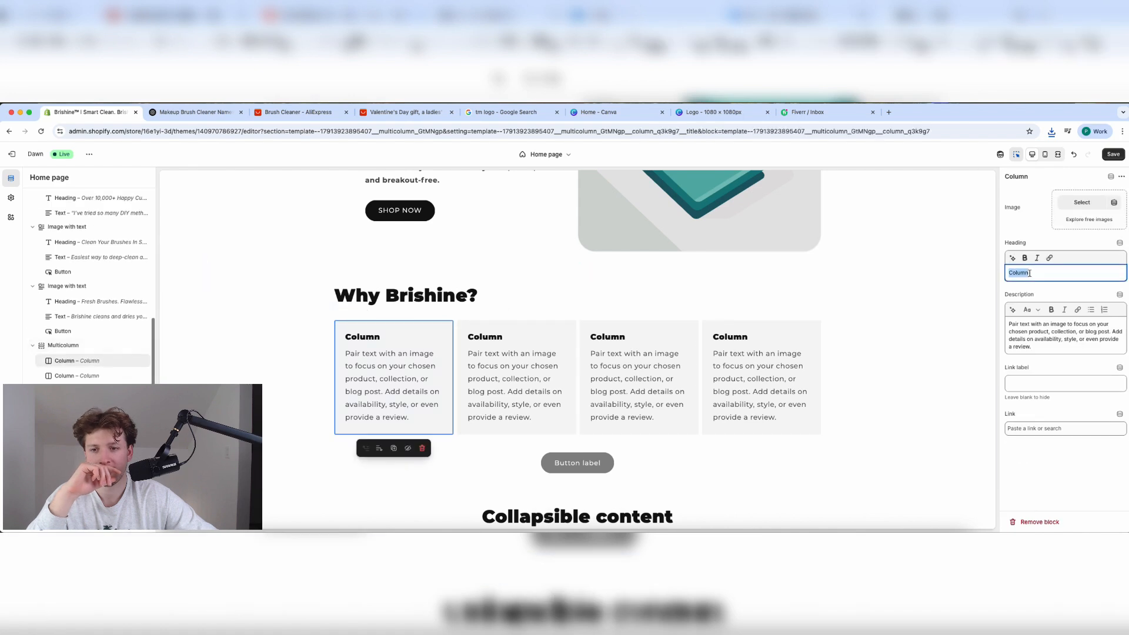
click(1083, 202)
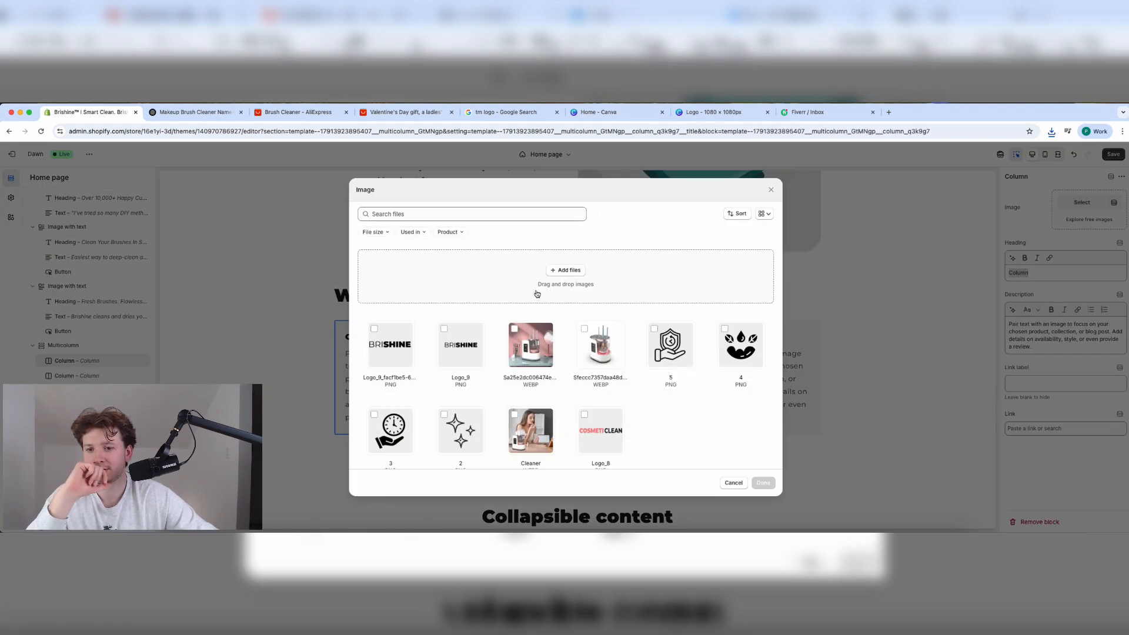
Upload the four icon PNGs from Finder and set the shield-in-hand icon as the column image.
click(1052, 132)
click(1029, 170)
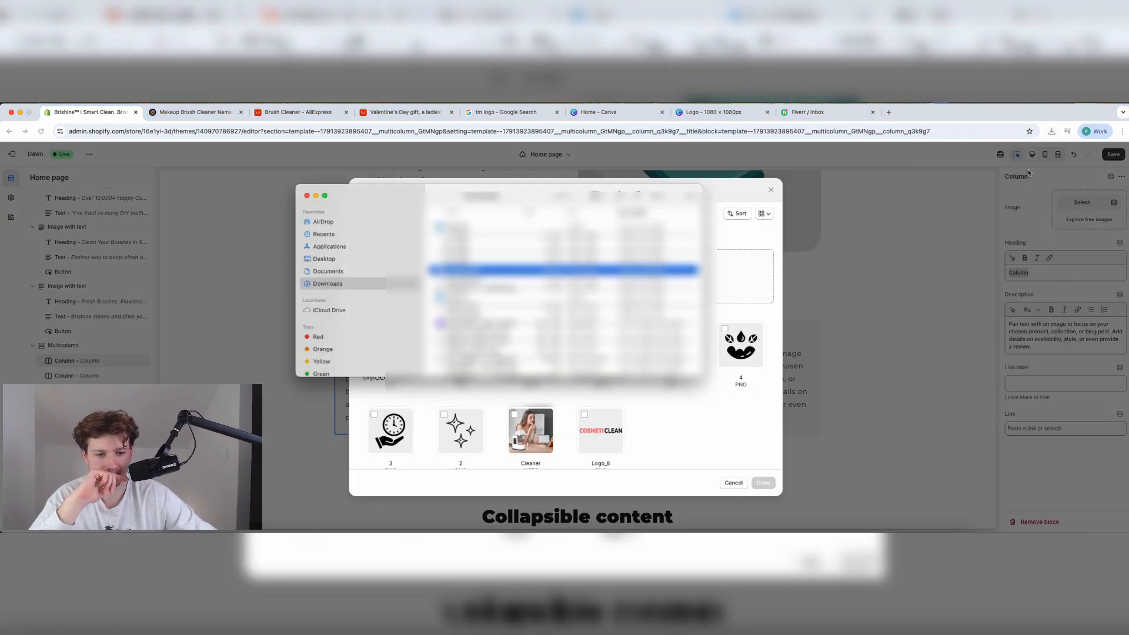
click(463, 261)
shift+click(458, 237)
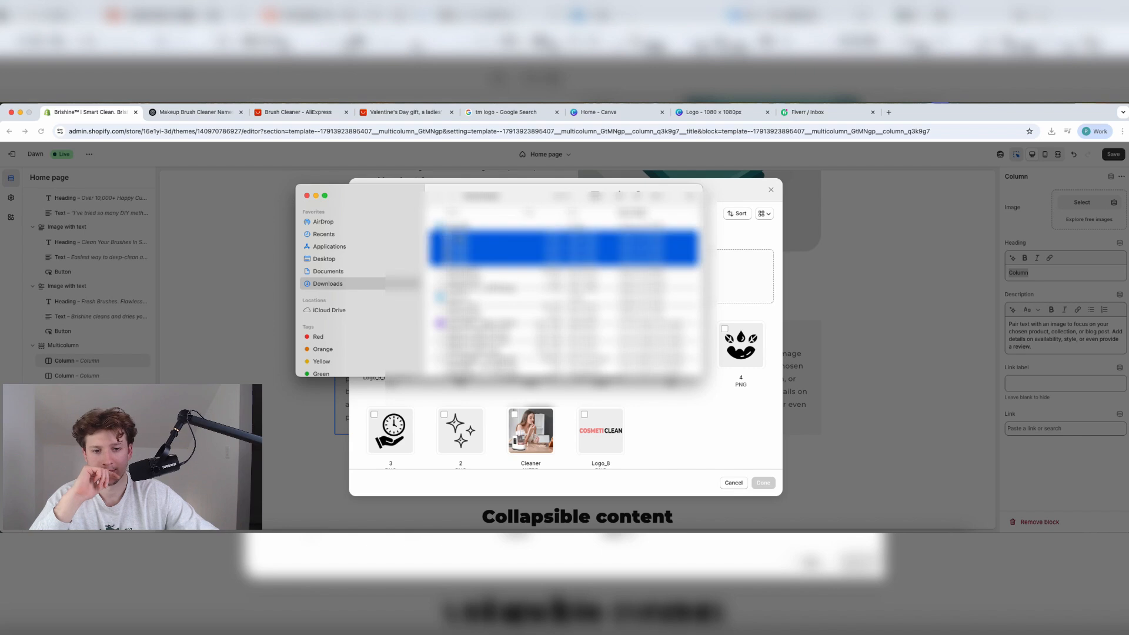
drag(459, 237, 726, 277)
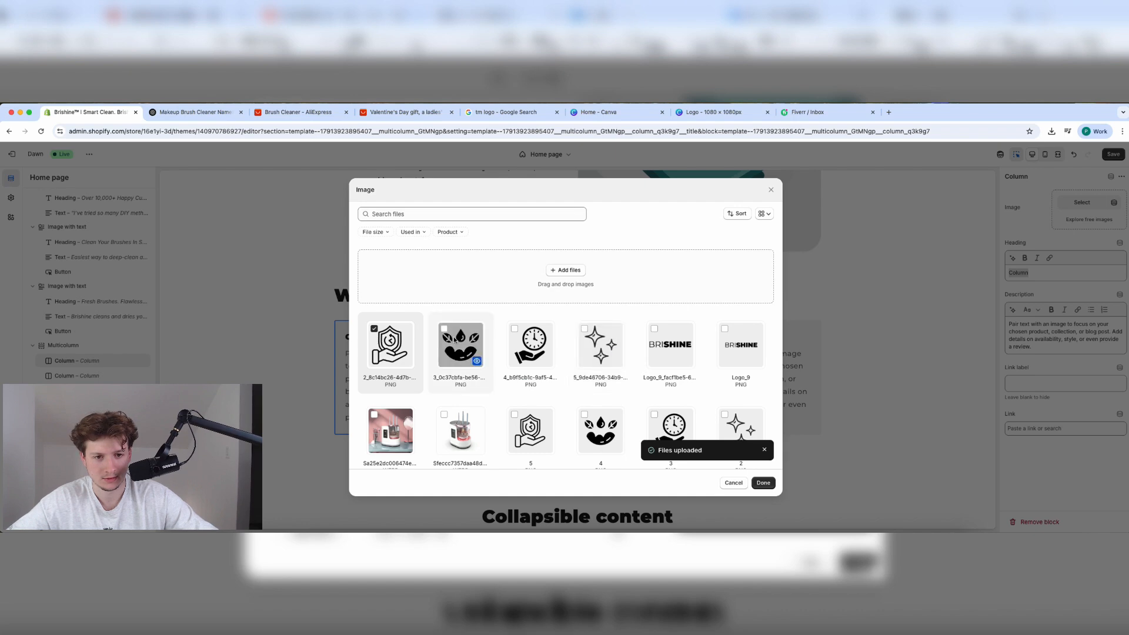
click(764, 482)
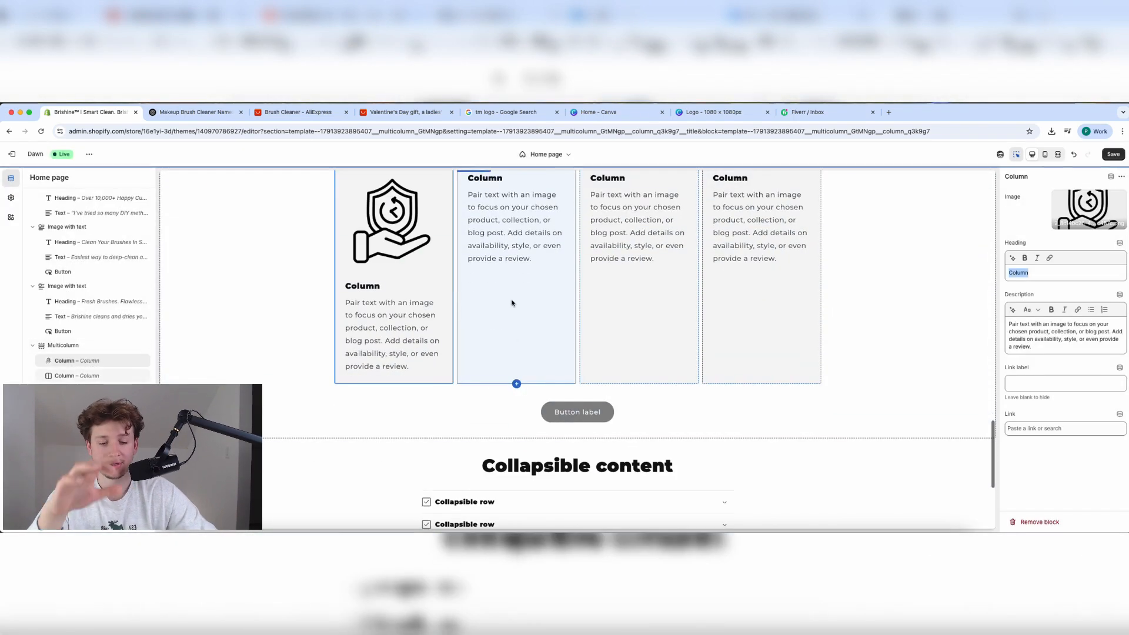
Set the leaves icon as the second column's image.
click(517, 292)
click(1074, 202)
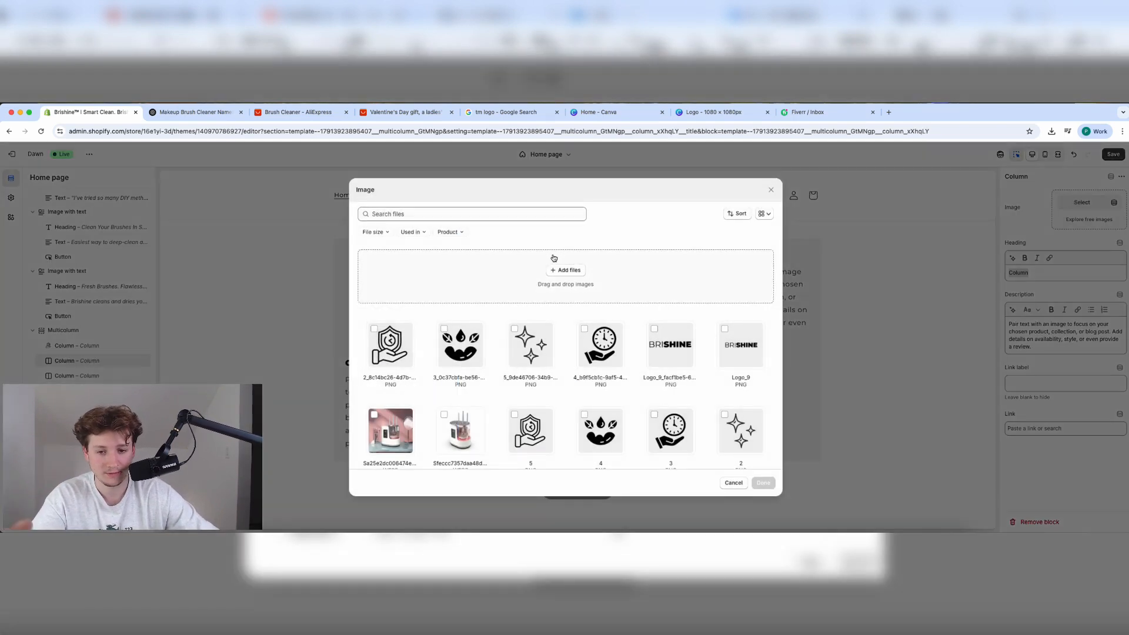
click(461, 346)
click(764, 483)
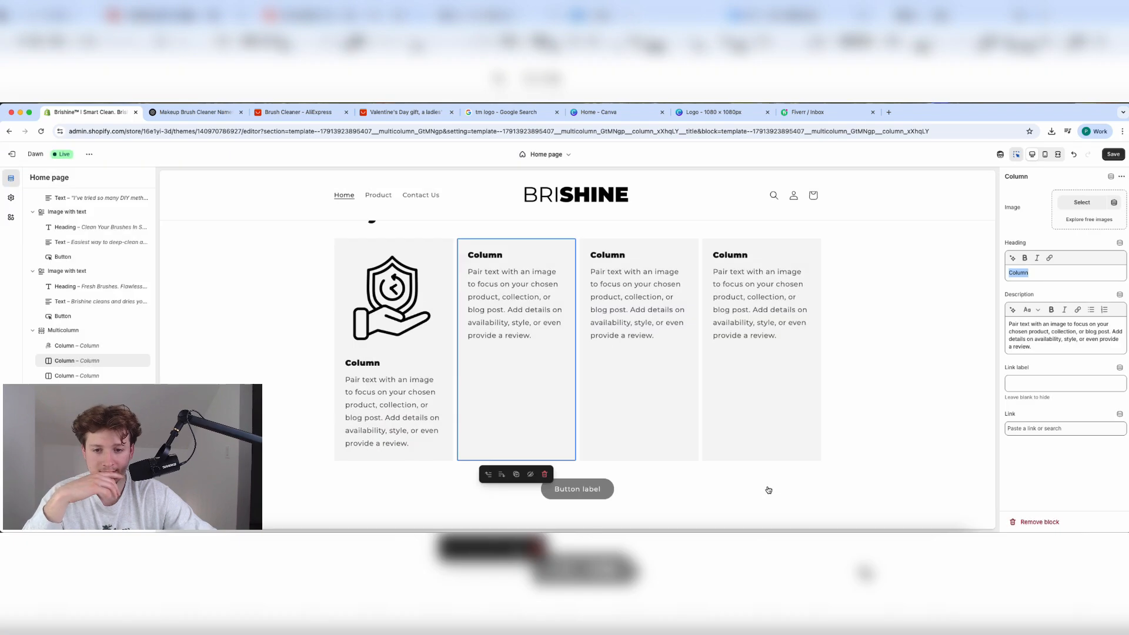
Set the sparkles icon as the third column's image.
click(612, 273)
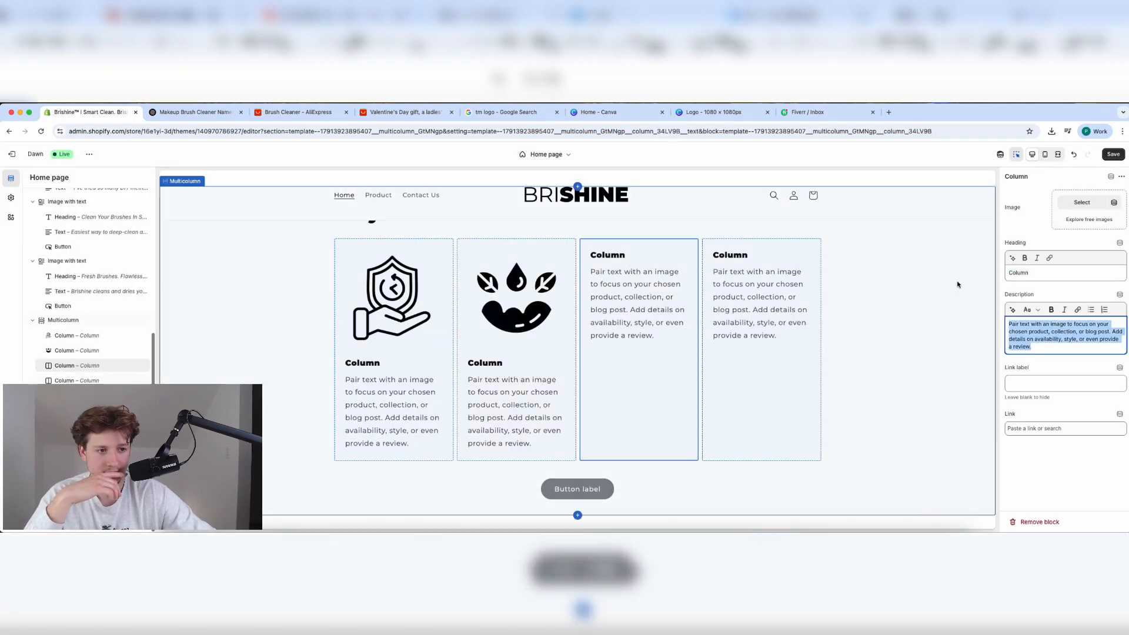
click(1082, 202)
click(544, 348)
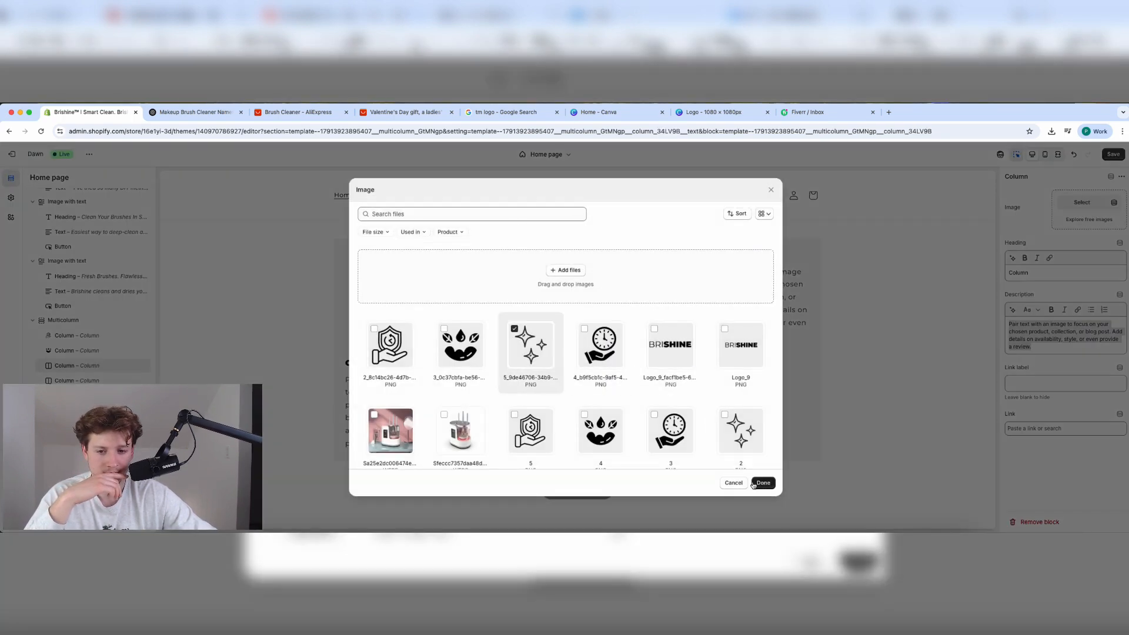
click(764, 483)
Set the clock-in-hand icon as the fourth column's image and check the section.
click(729, 279)
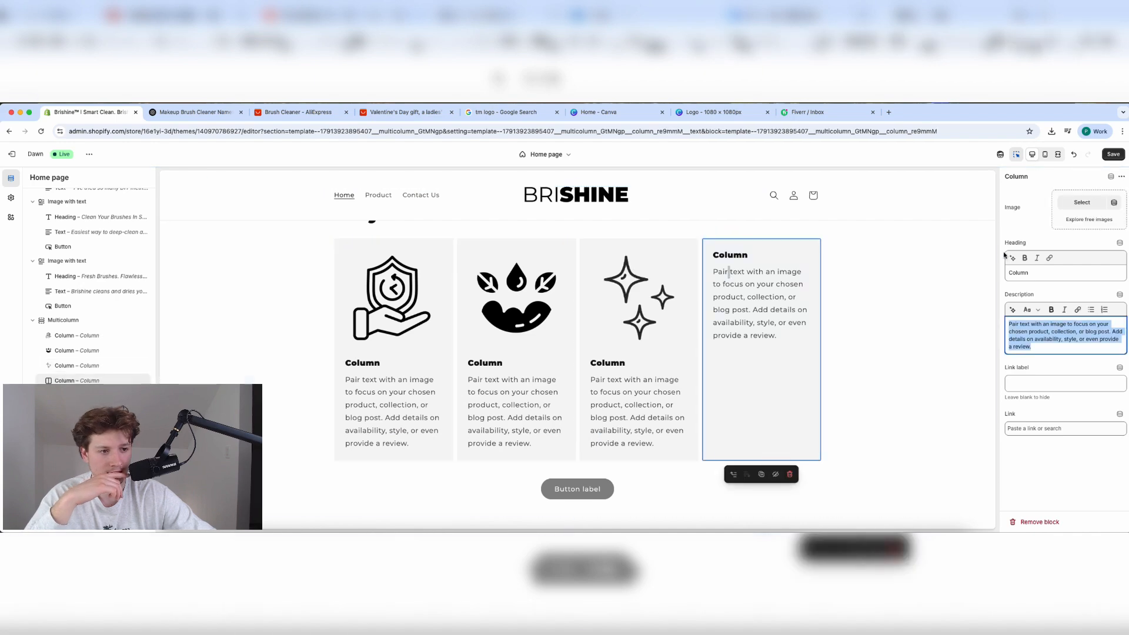
click(1070, 202)
click(601, 344)
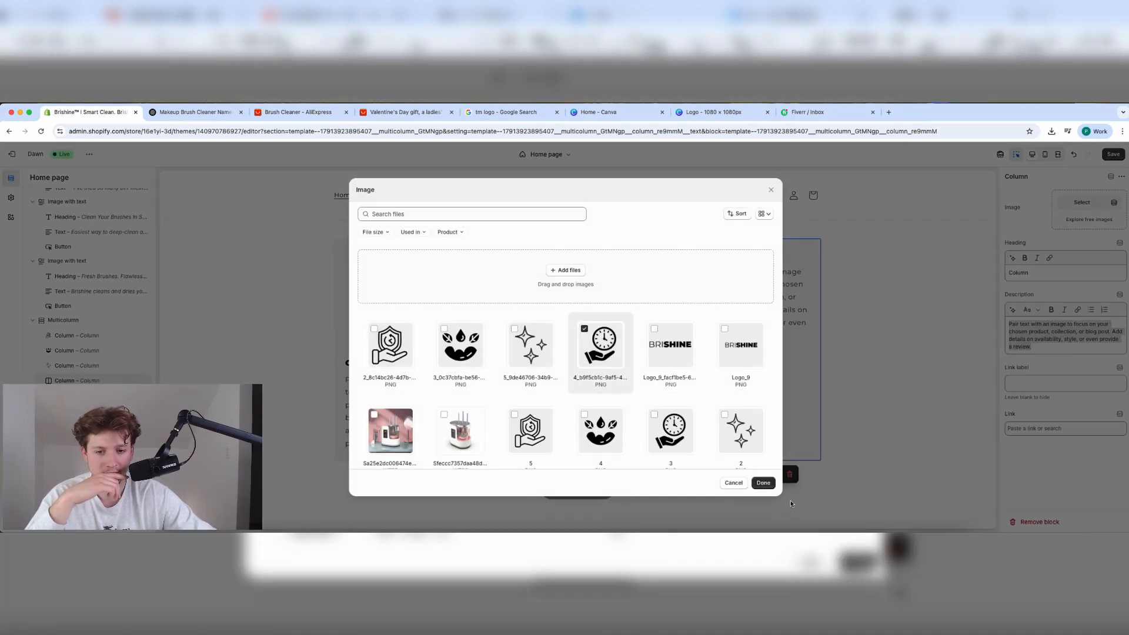
click(763, 483)
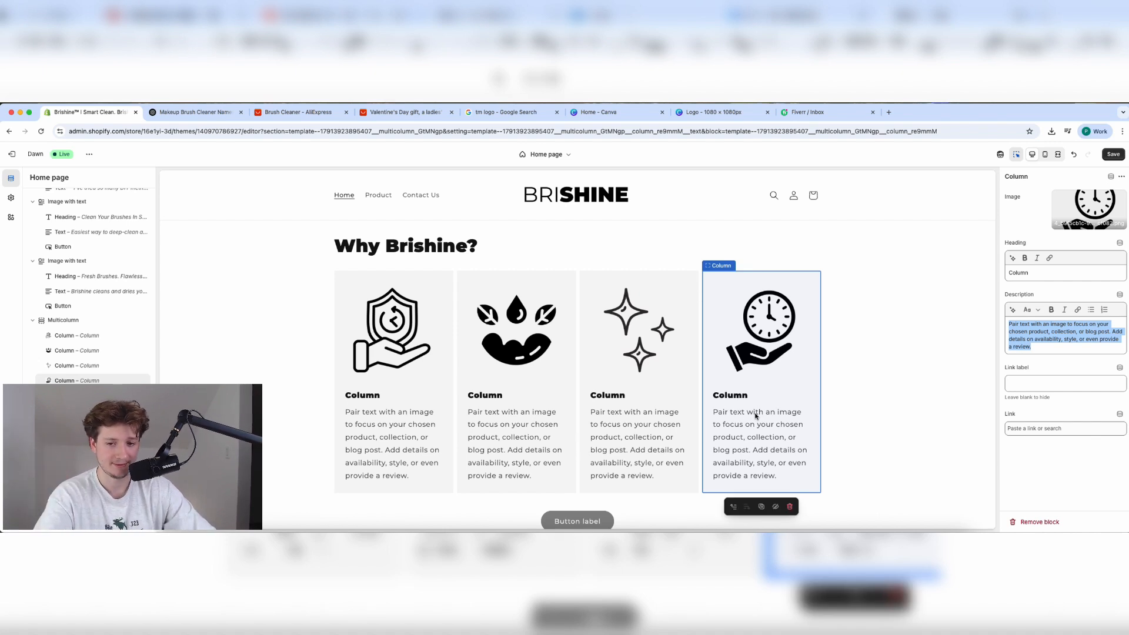
scroll(756, 416, up, 3)
scroll(736, 406, down, 3)
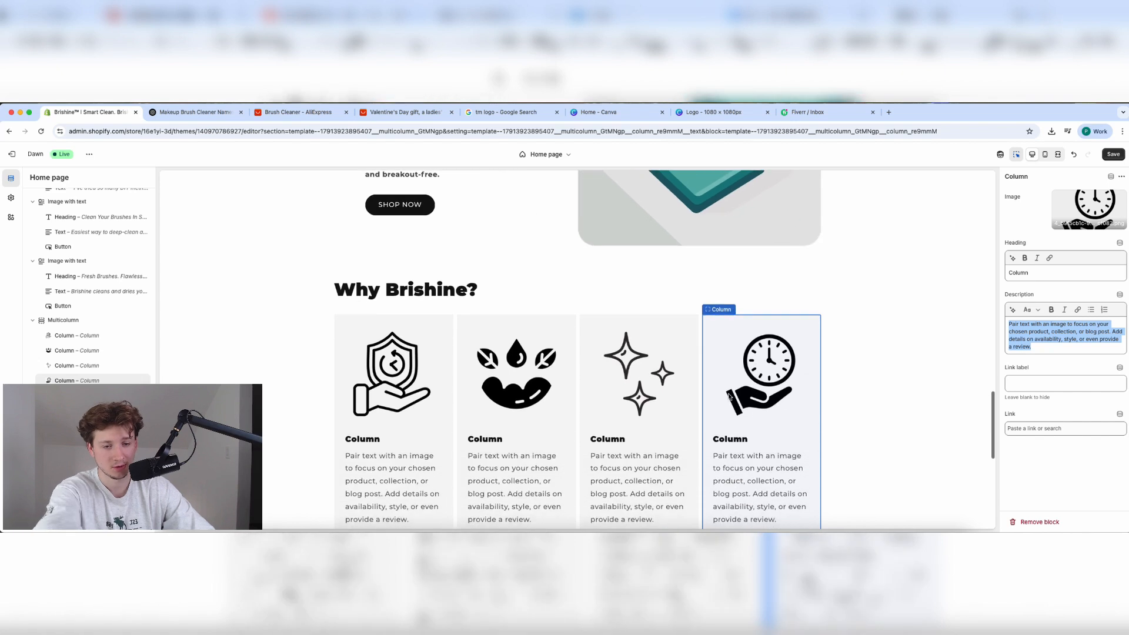
scroll(730, 396, down, 1)
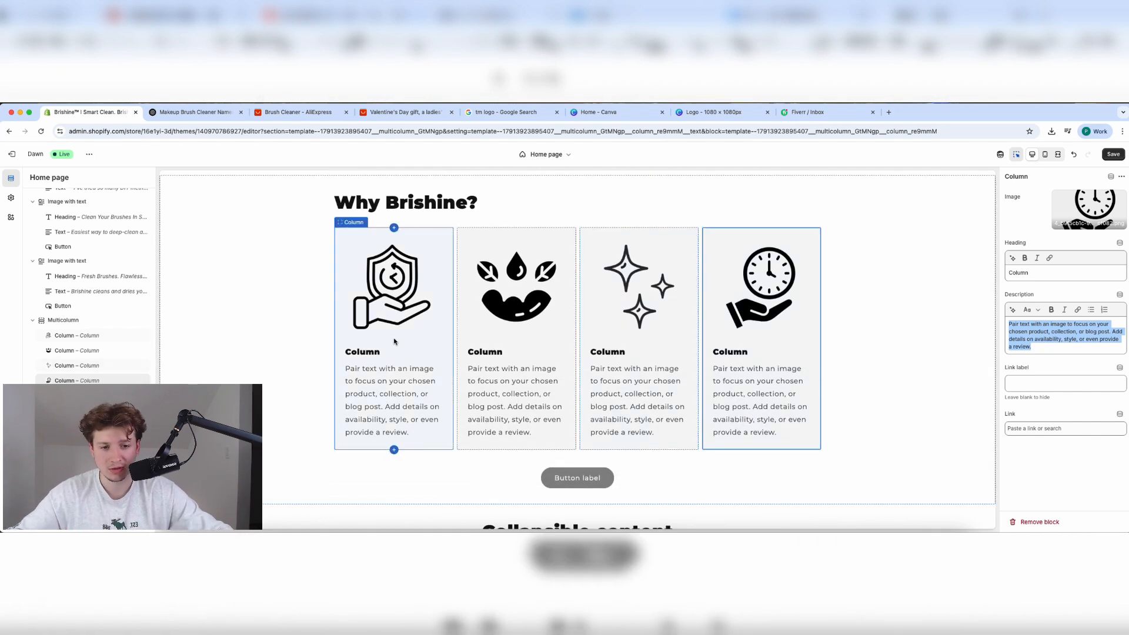
Read the Brishine benefits list in ChatGPT, then select the first Why Brishine? column in Shopify.
click(190, 117)
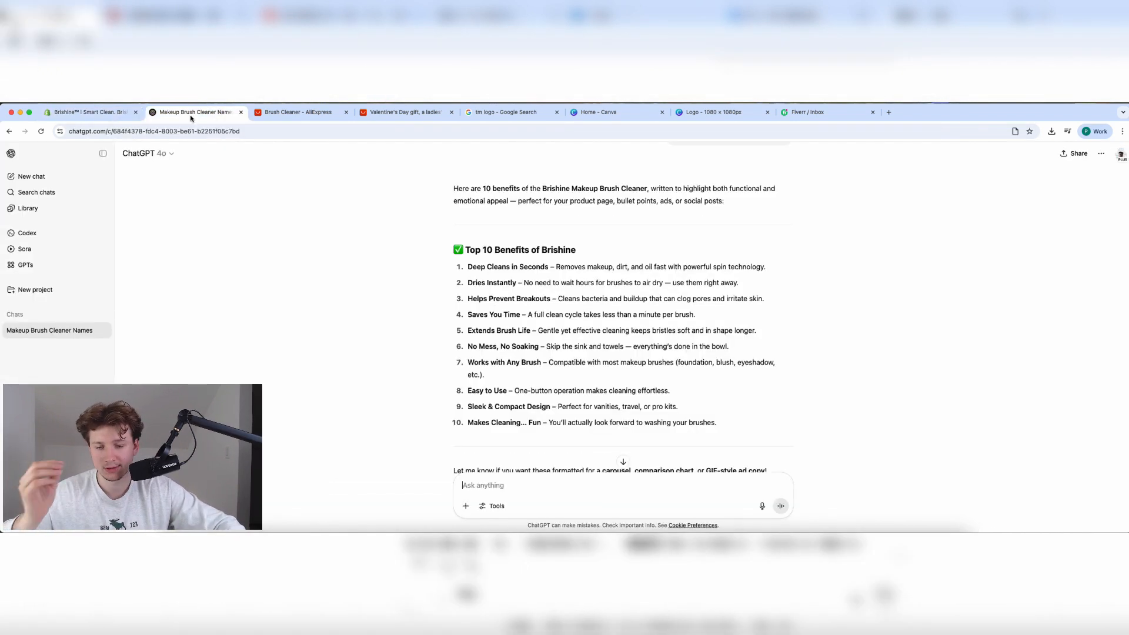
click(89, 112)
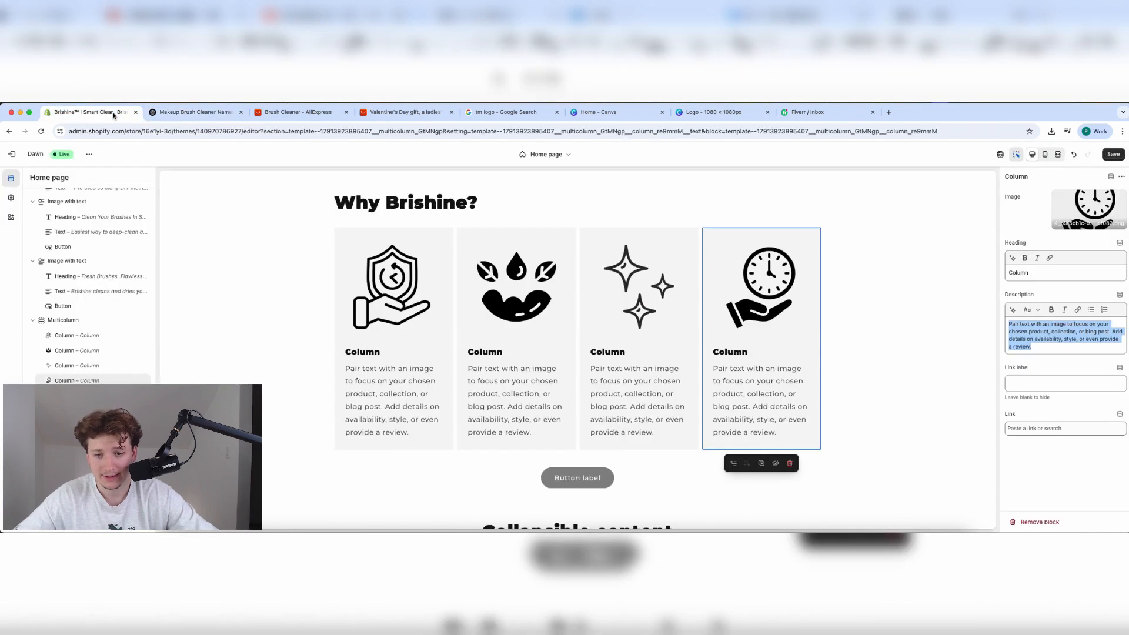
click(393, 323)
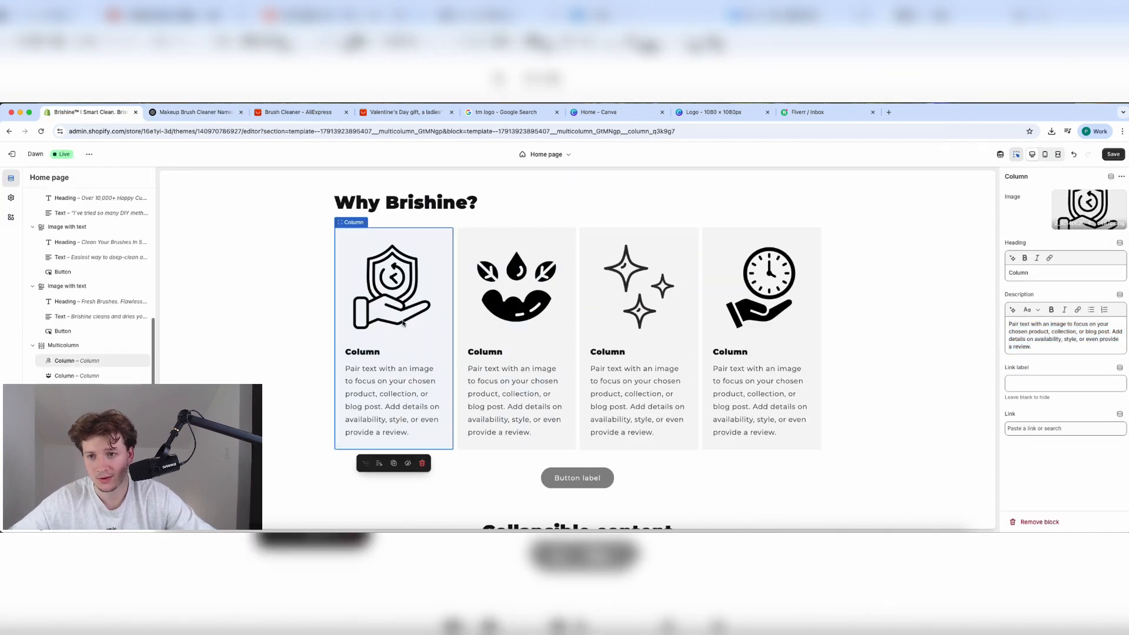
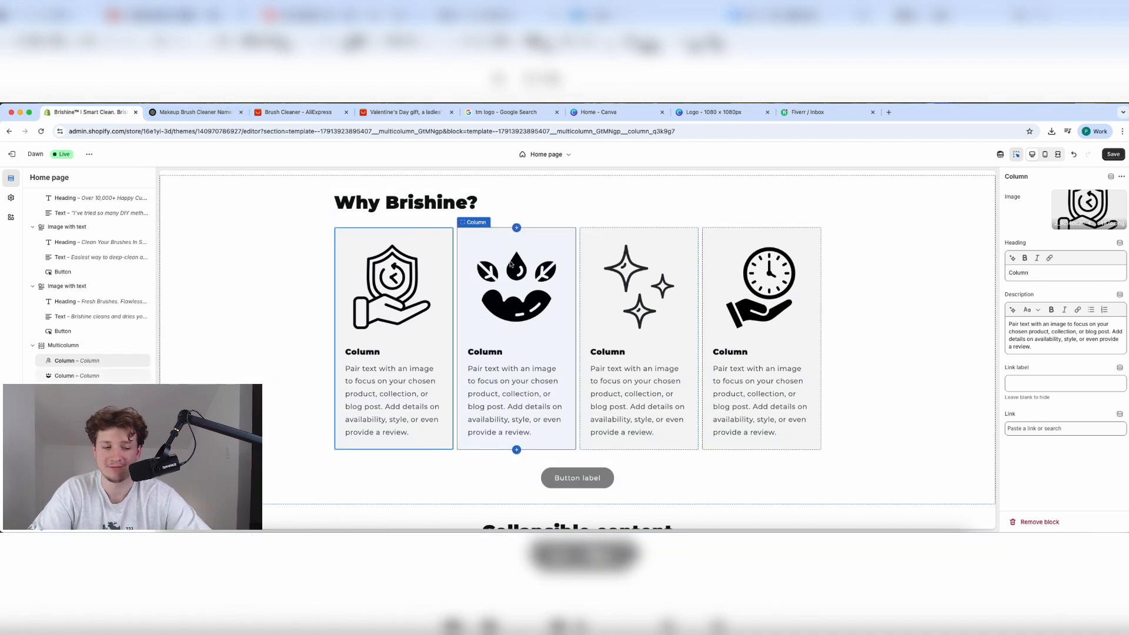
Reorder the second Why Brishine? column, then select the first shield-icon column.
click(513, 316)
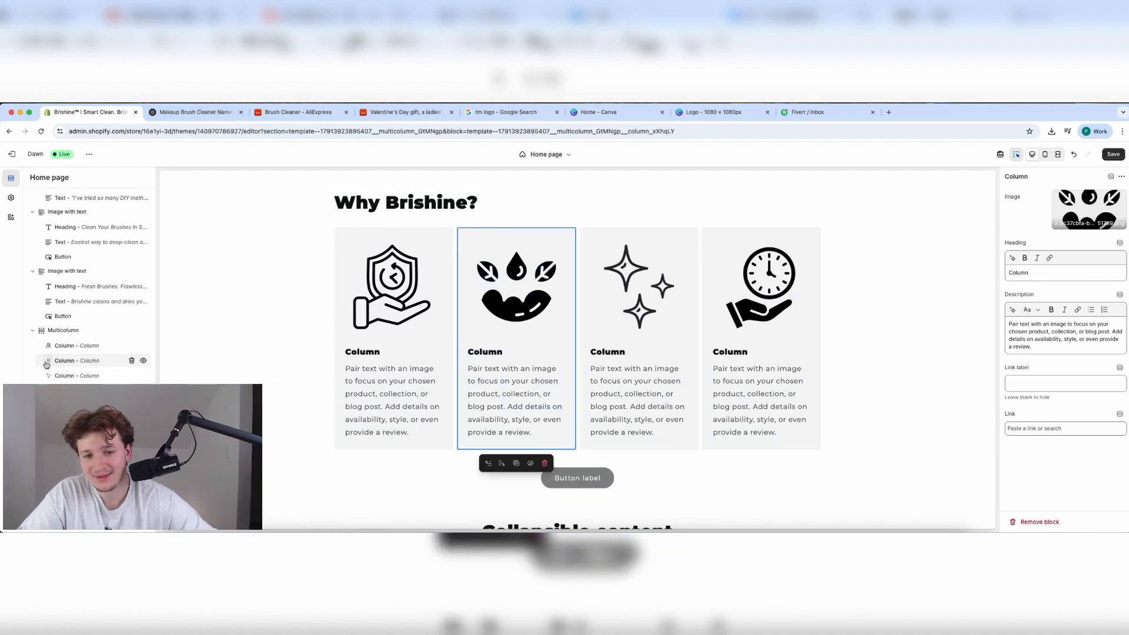
mouse_move(48, 361)
mouse_down()
mouse_move(48, 345)
mouse_move(43, 365)
mouse_up()
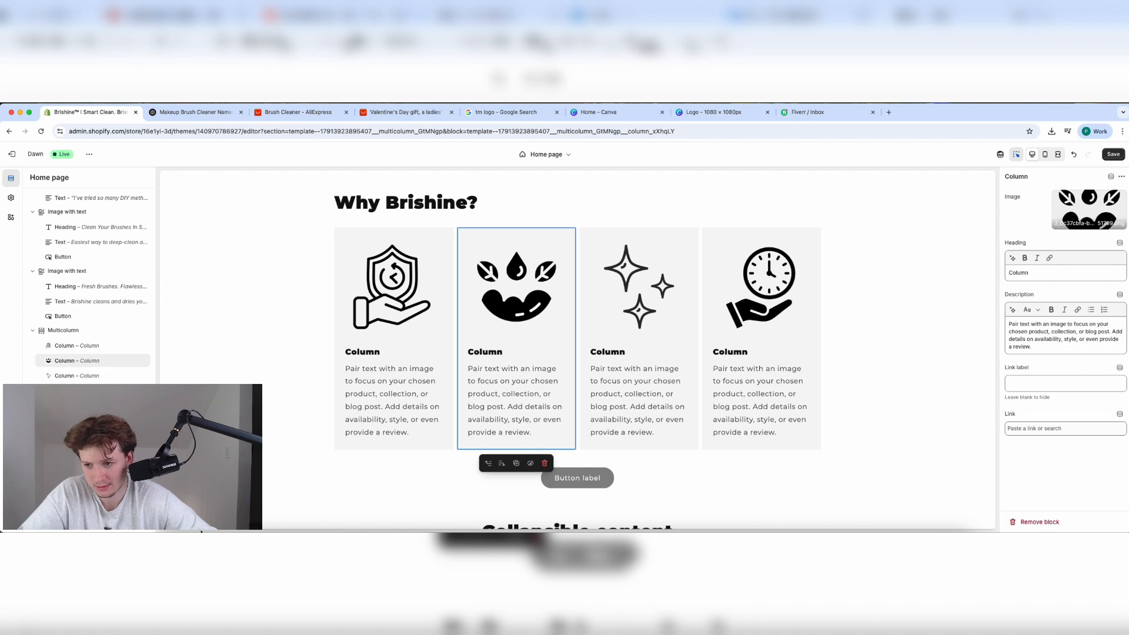
click(402, 305)
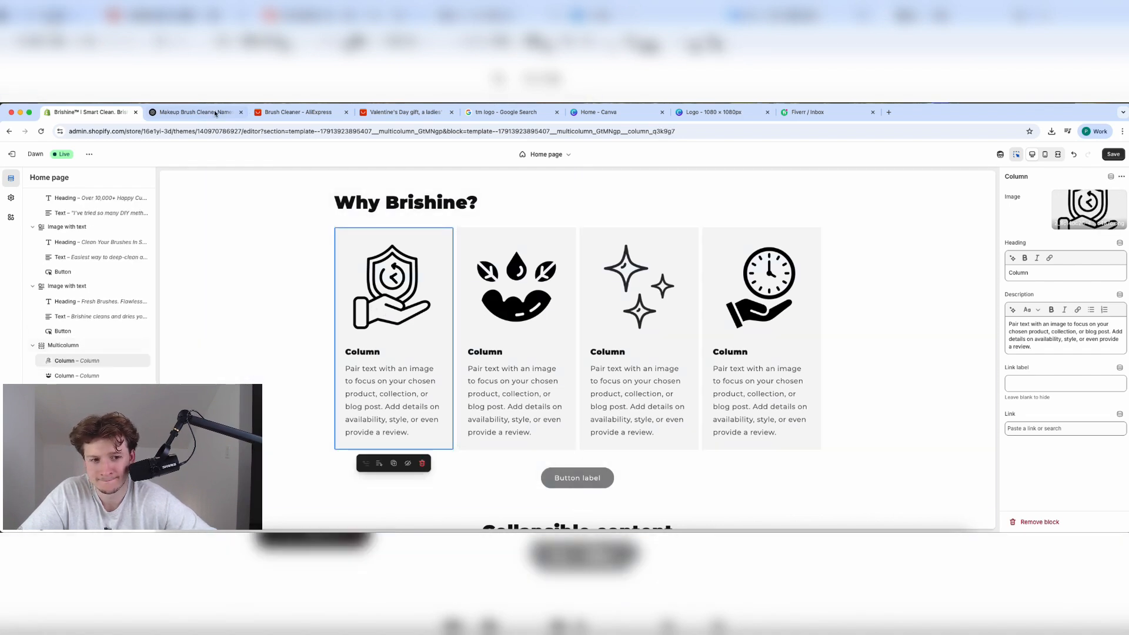
Paste ChatGPT's 'Extends Brush Life' benefit line into the first column's description.
key(ctrl+Tab)
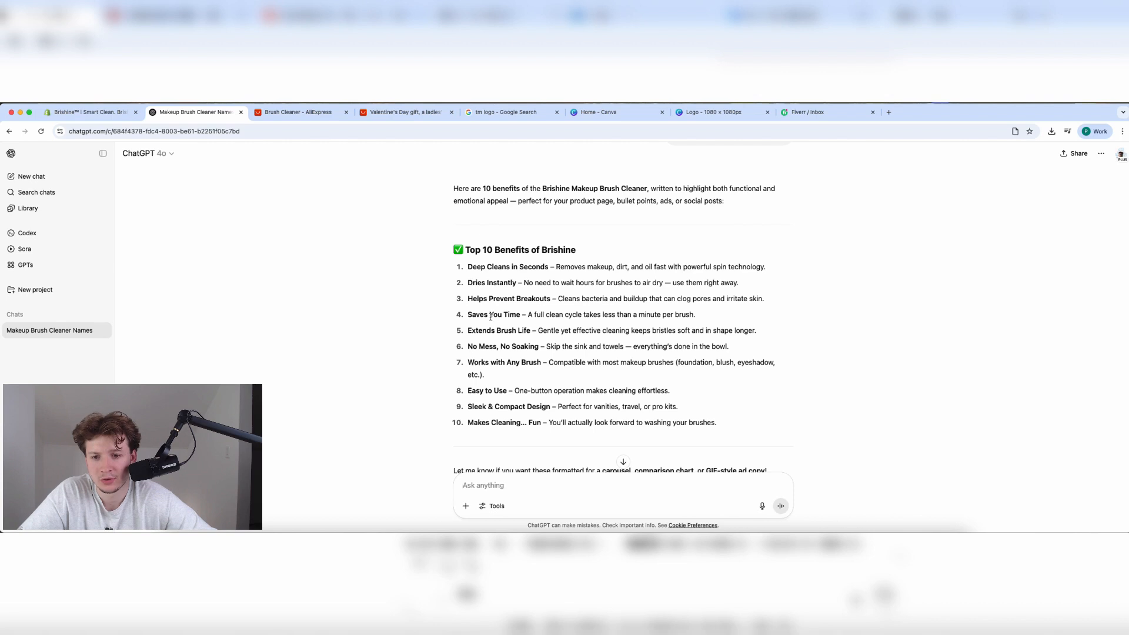
scroll(512, 407, down, 2)
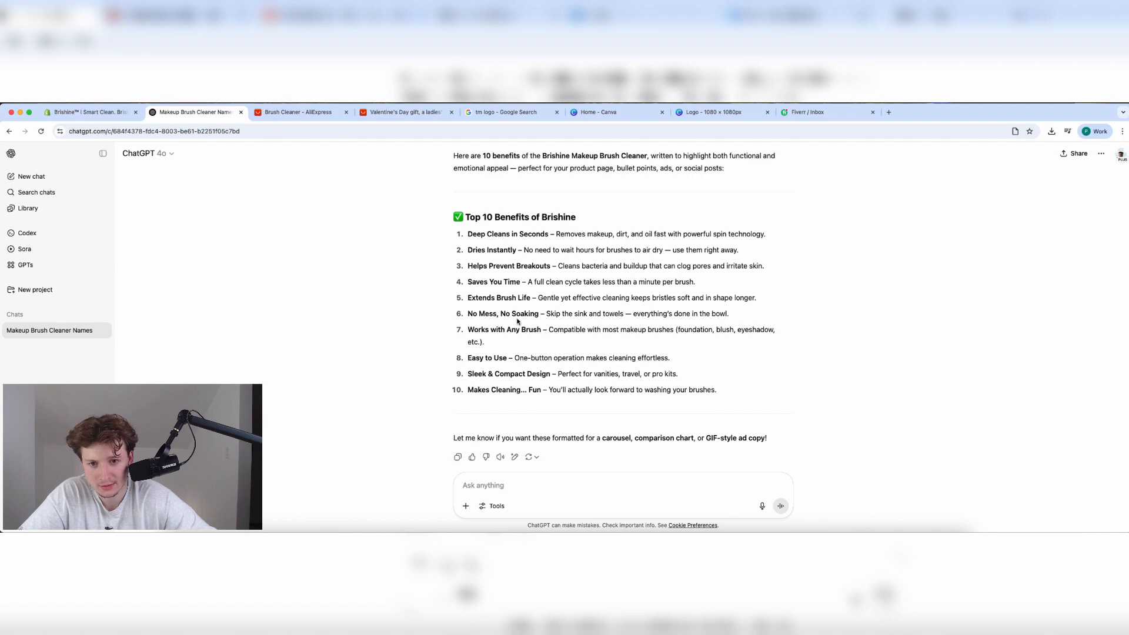
triple_click(470, 297)
key(super+c)
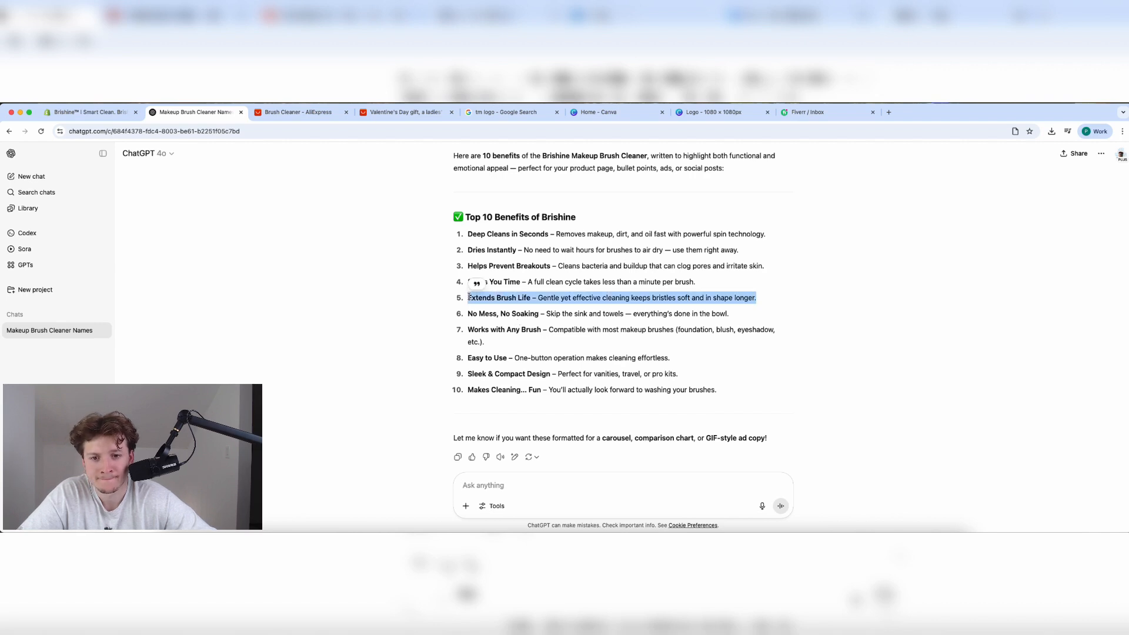
click(92, 114)
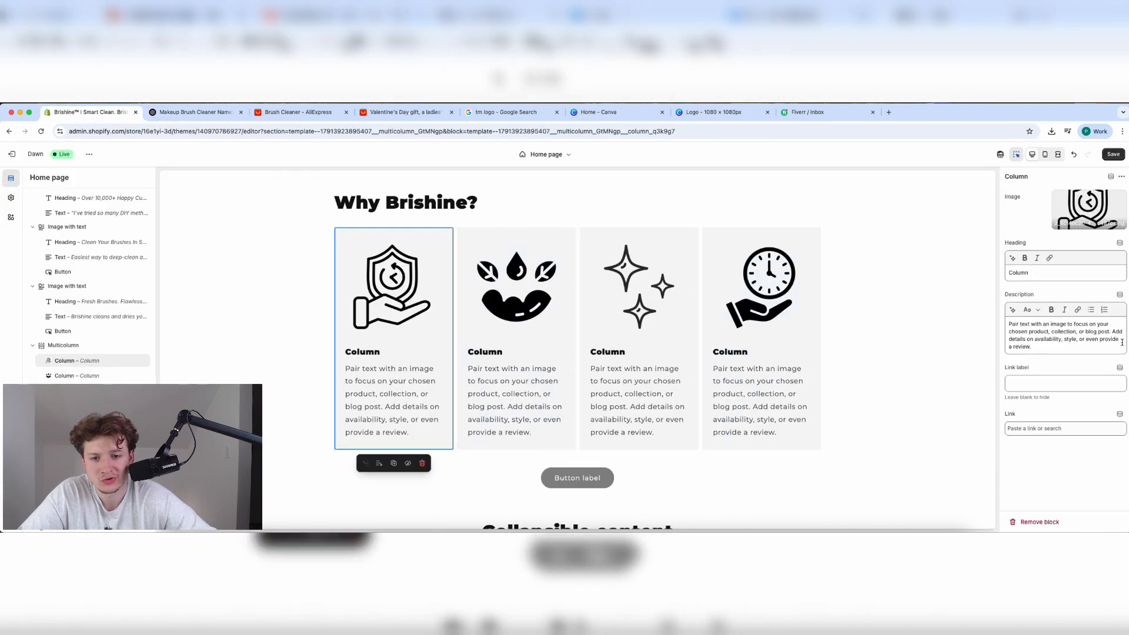
triple_click(1056, 336)
key(super+v)
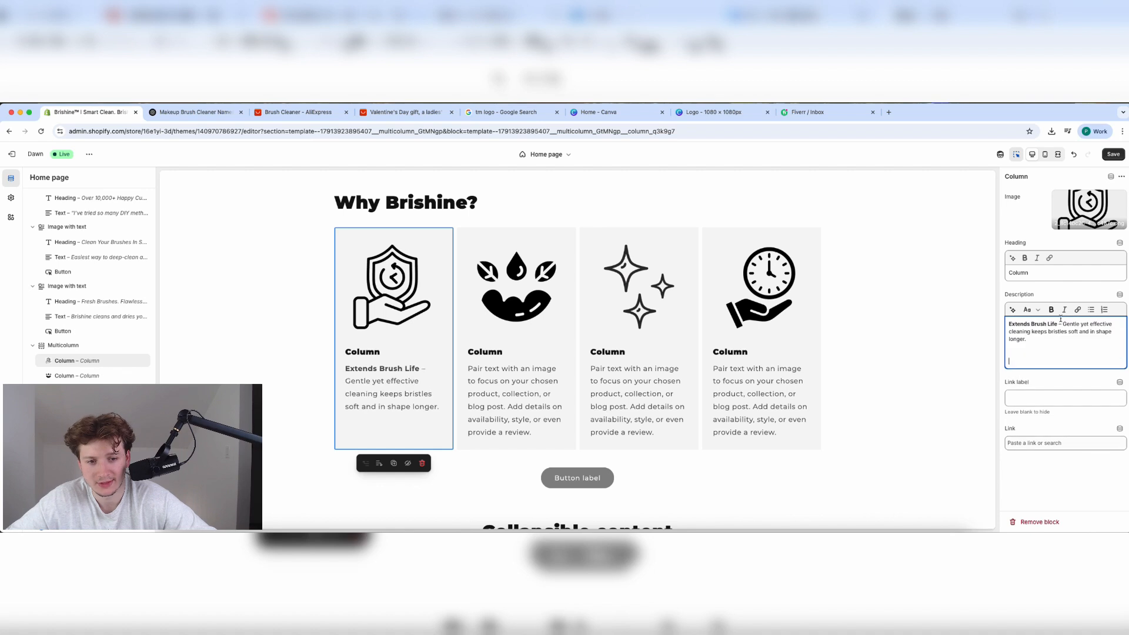
Make 'Extends Brush Life' the column heading and remove it from the description.
drag(1057, 323, 972, 323)
key(super+c)
double_click(1019, 273)
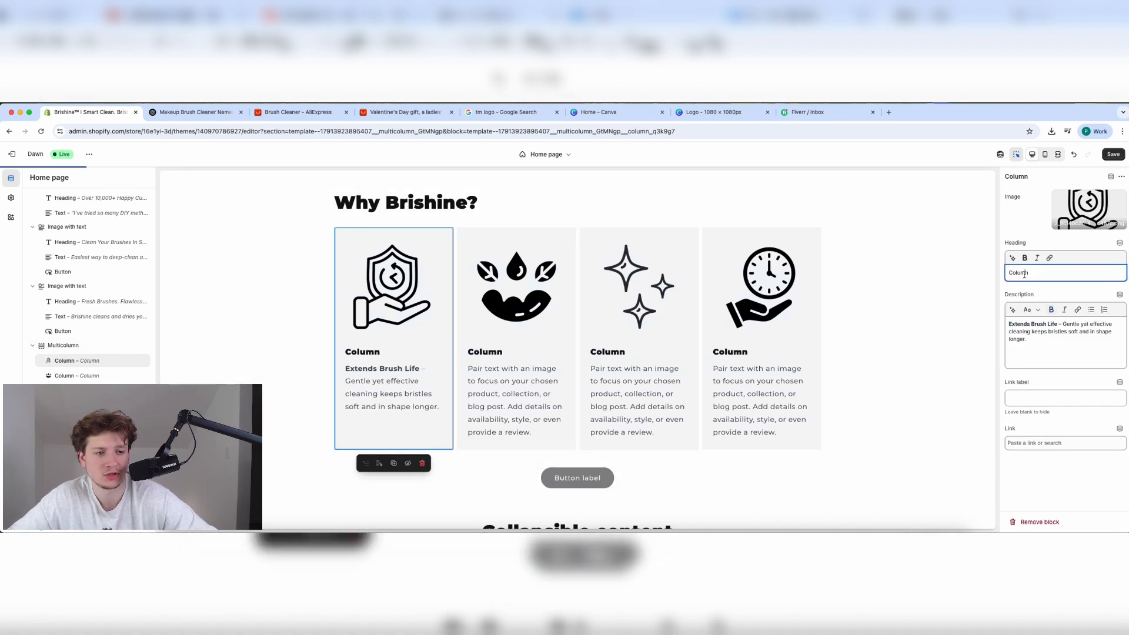
key(super+v)
drag(1059, 324, 1009, 324)
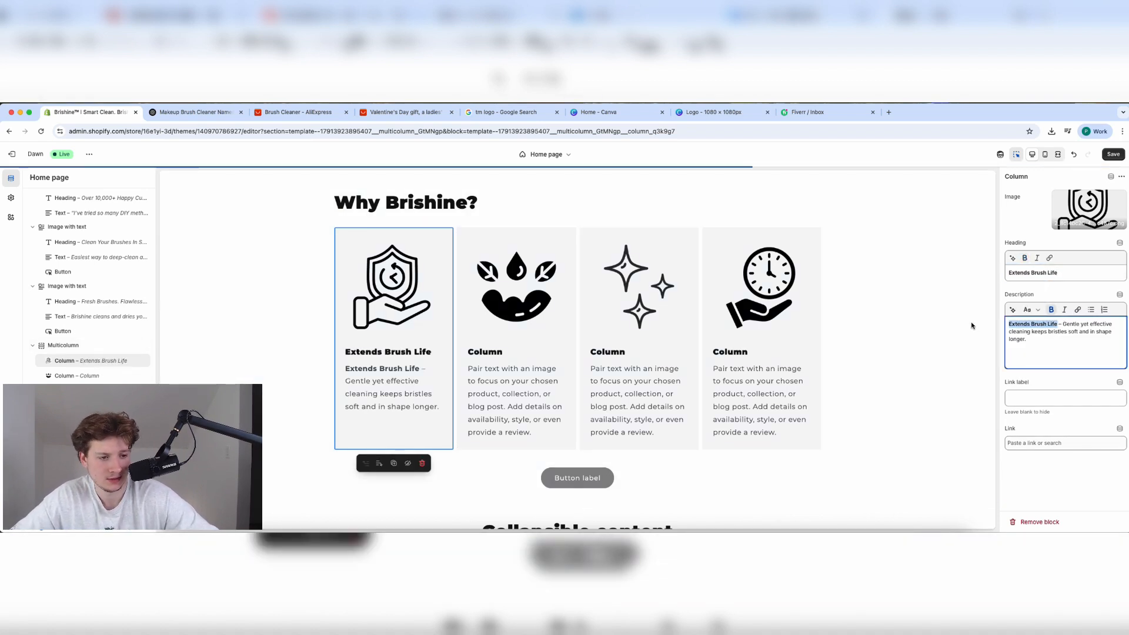
key(BackSpace)
key(BackSpace)
key(BackSpace)
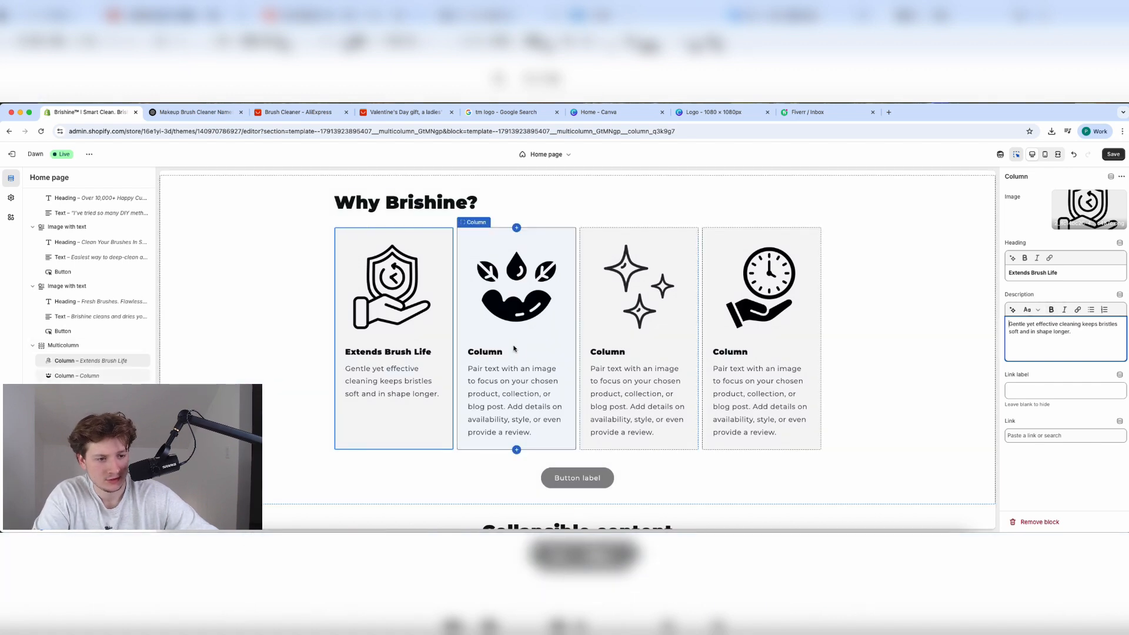
click(533, 343)
Set the third sparkles column's heading to 'Deep Cleans in Seconds'.
click(174, 113)
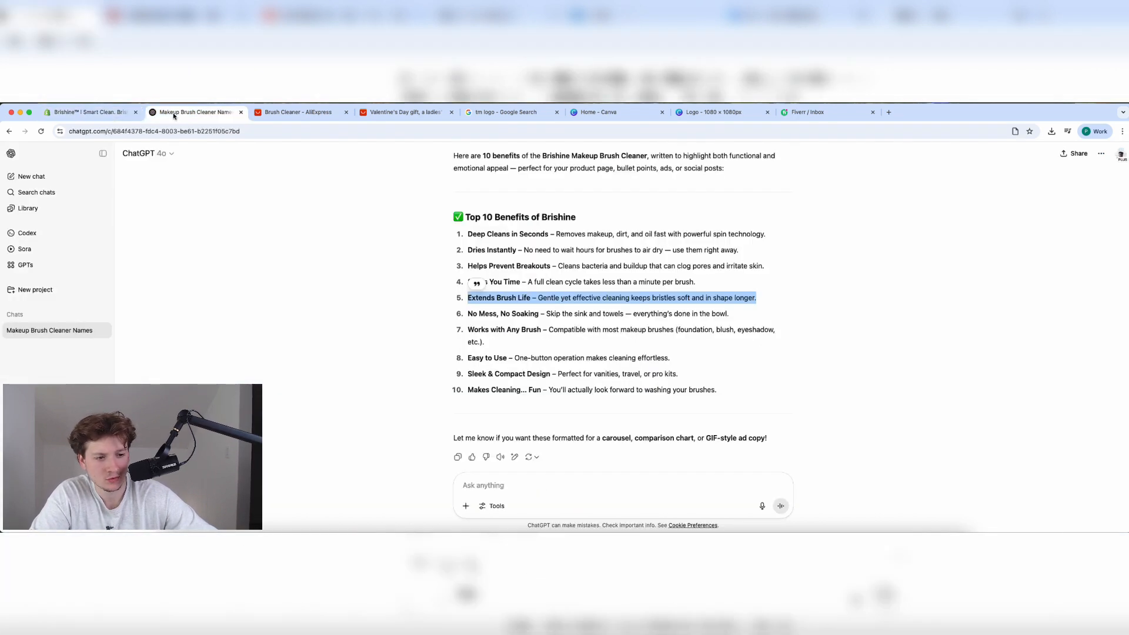
click(525, 362)
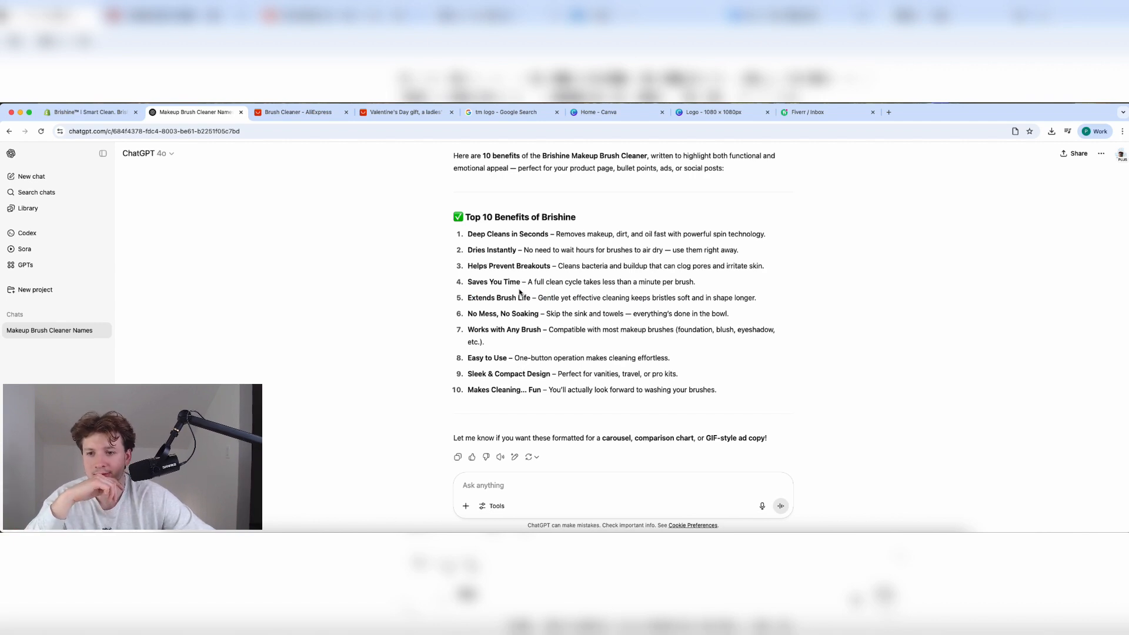
click(90, 112)
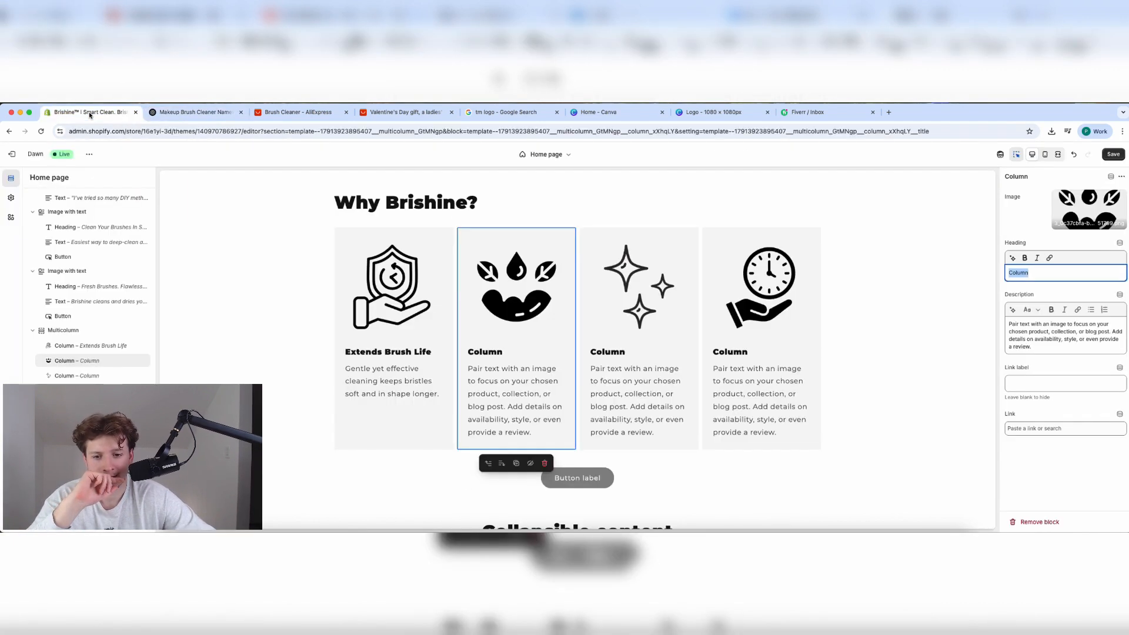
click(156, 117)
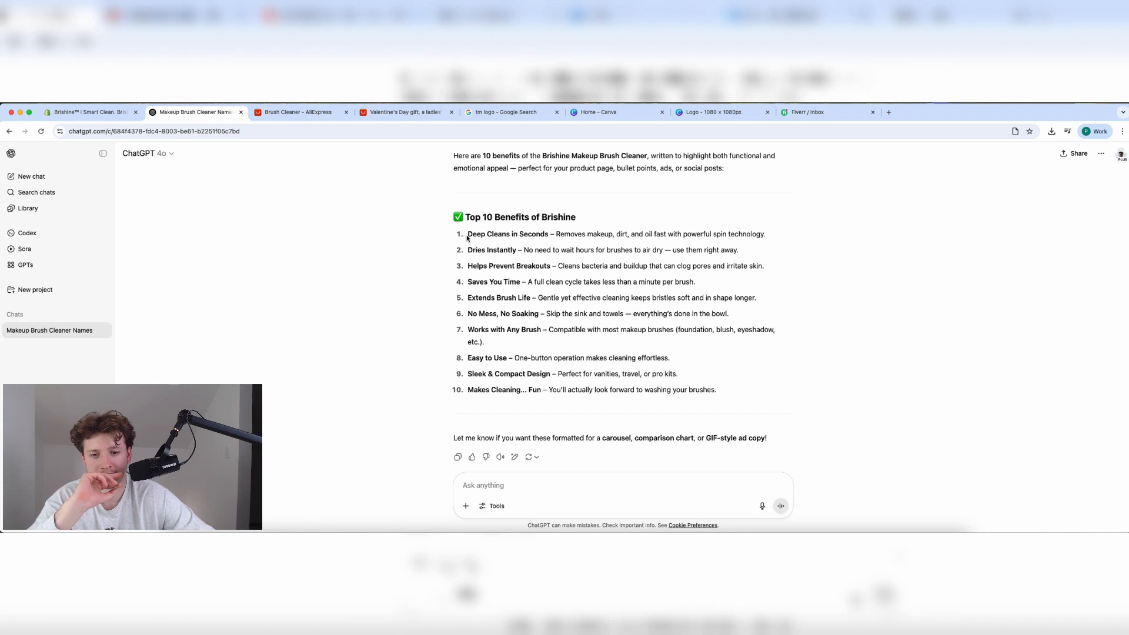
drag(468, 238, 519, 234)
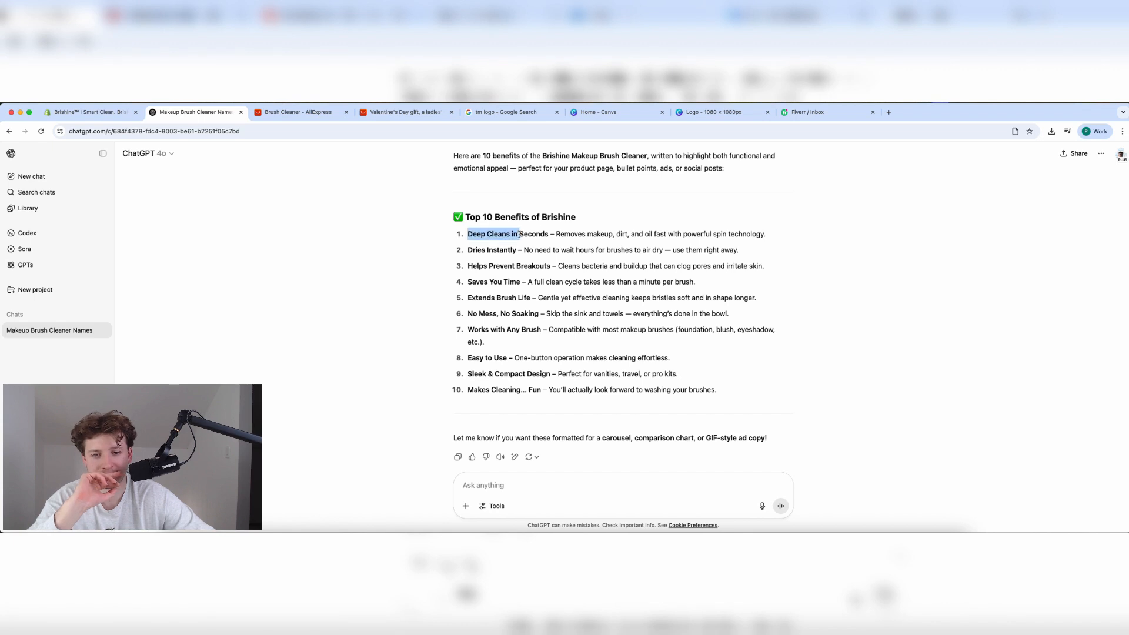
click(82, 113)
click(678, 366)
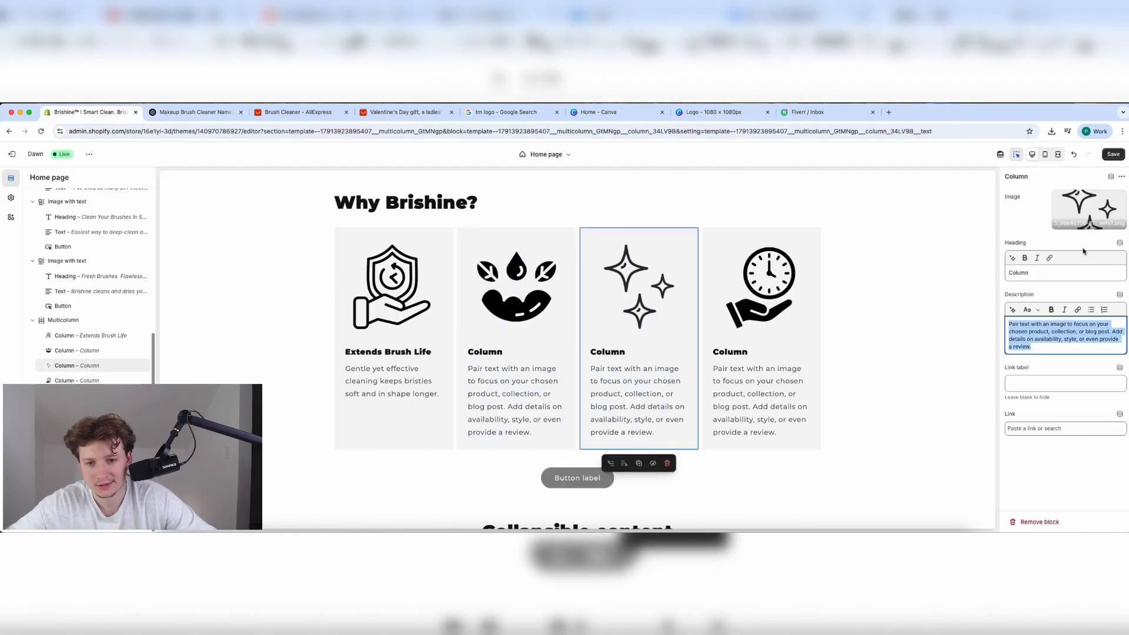
click(1054, 276)
key(super+v)
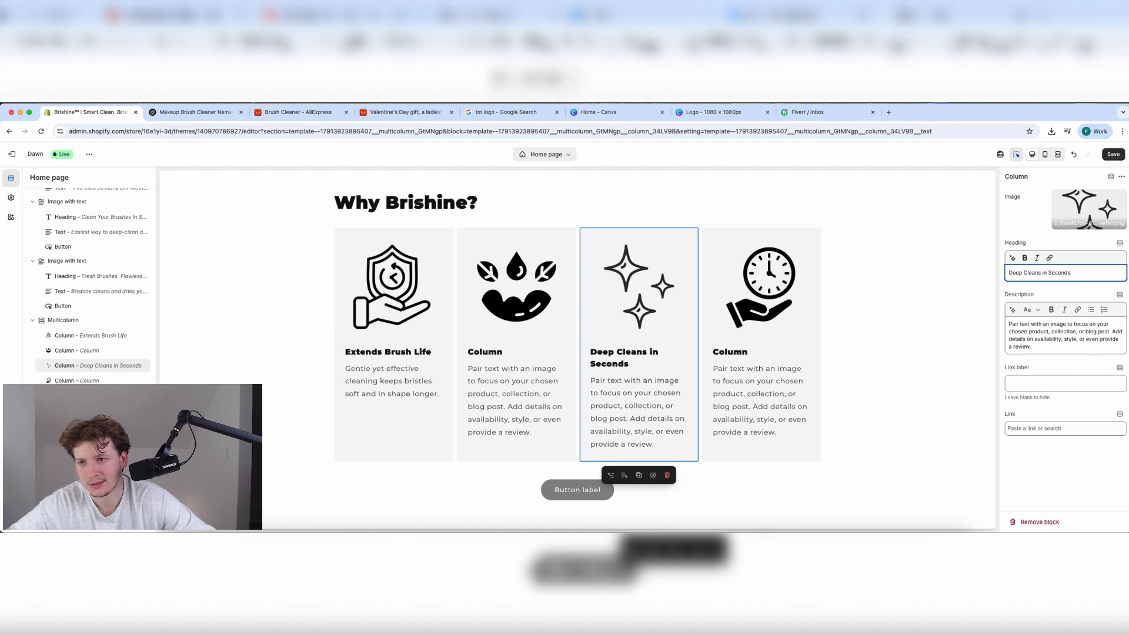
Give the third column ChatGPT's Deep Cleans benefit sentence as its description, without the repeated title.
click(196, 112)
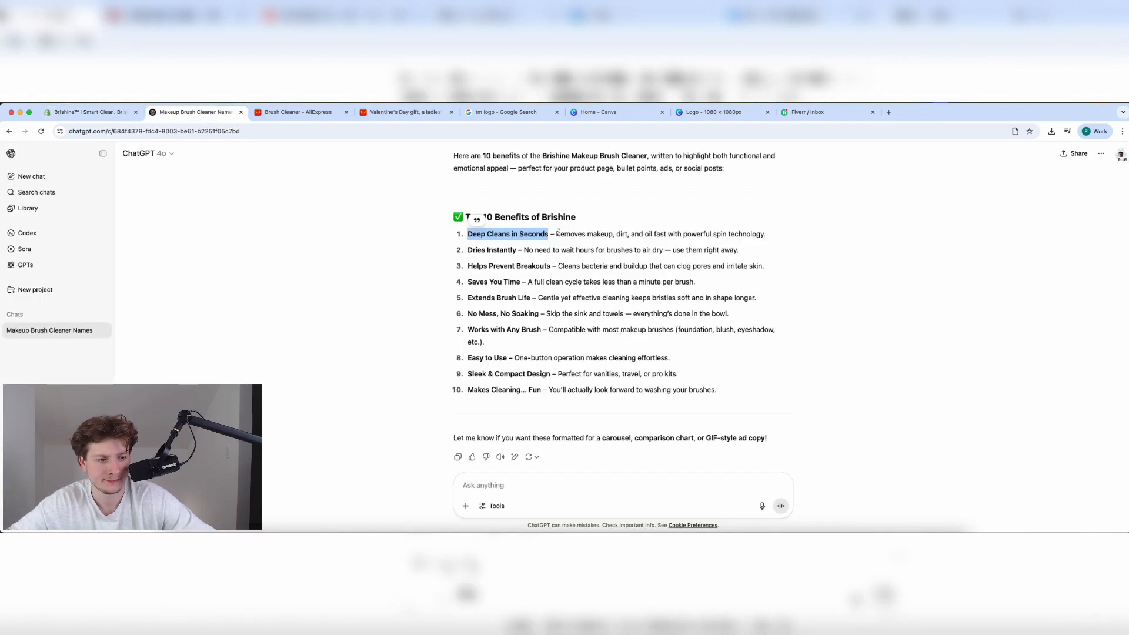
drag(556, 234, 778, 238)
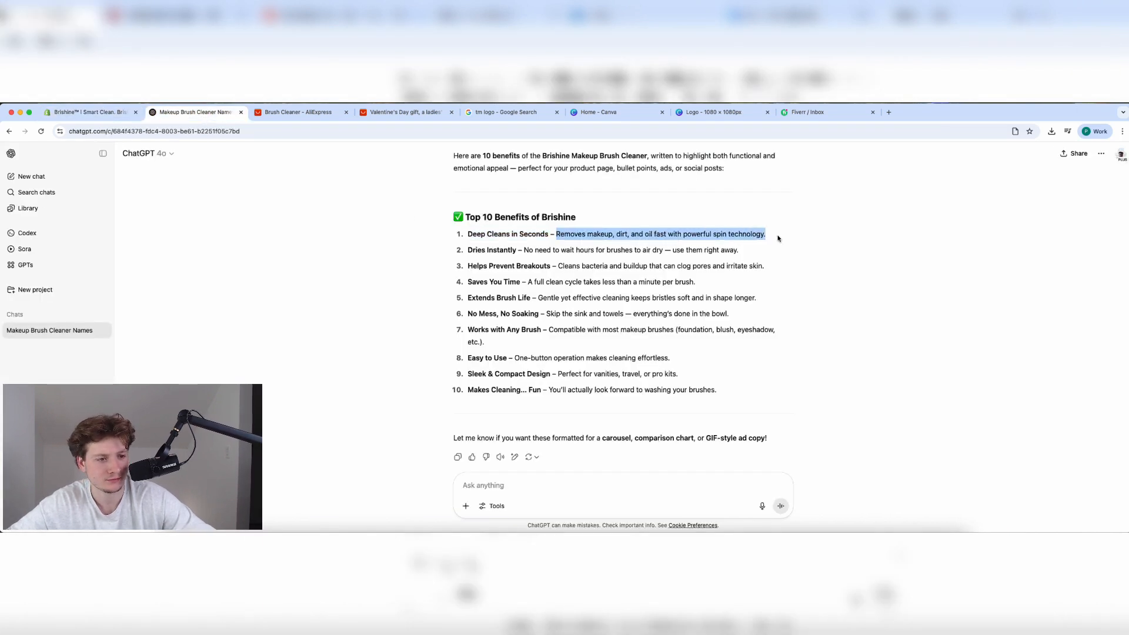
triple_click(567, 236)
click(103, 113)
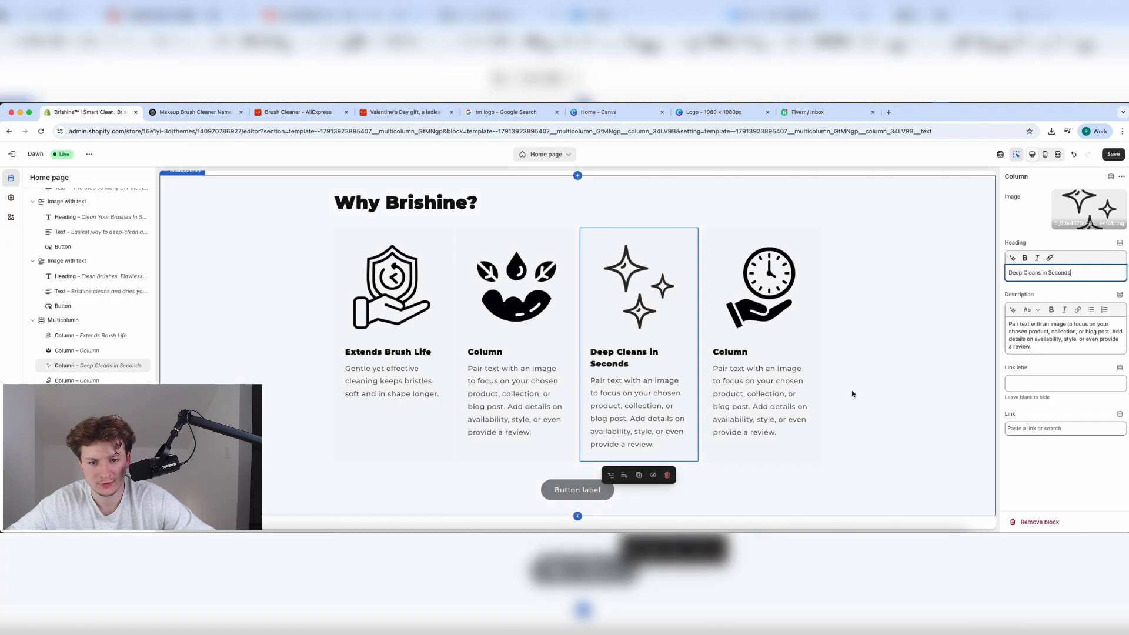
triple_click(1036, 334)
key(super+v)
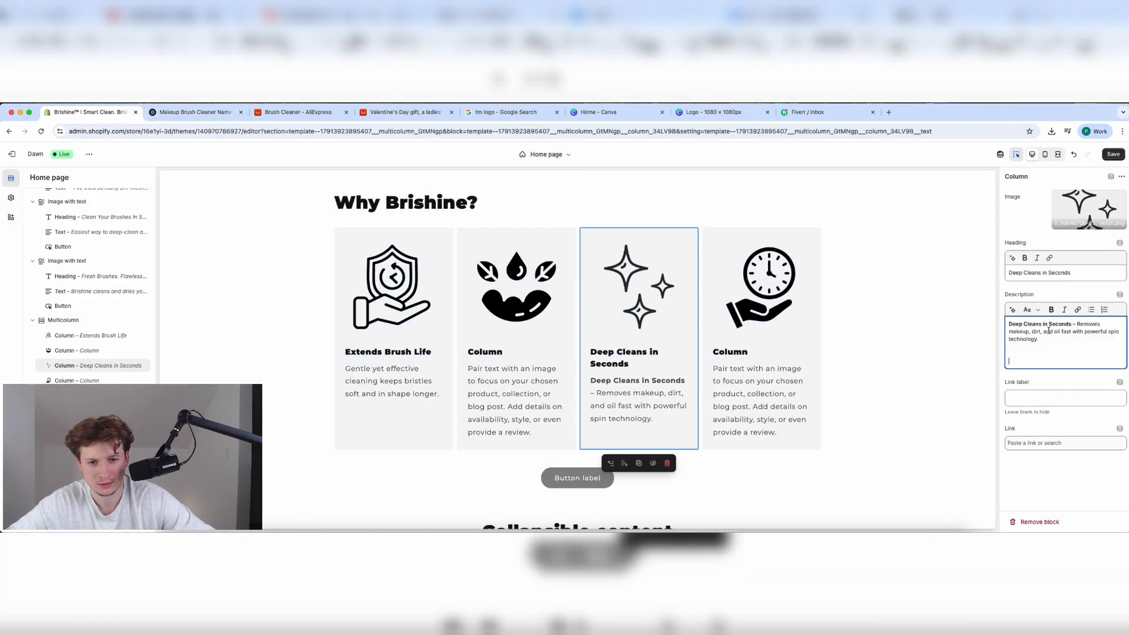
drag(1078, 323, 962, 324)
key(BackSpace)
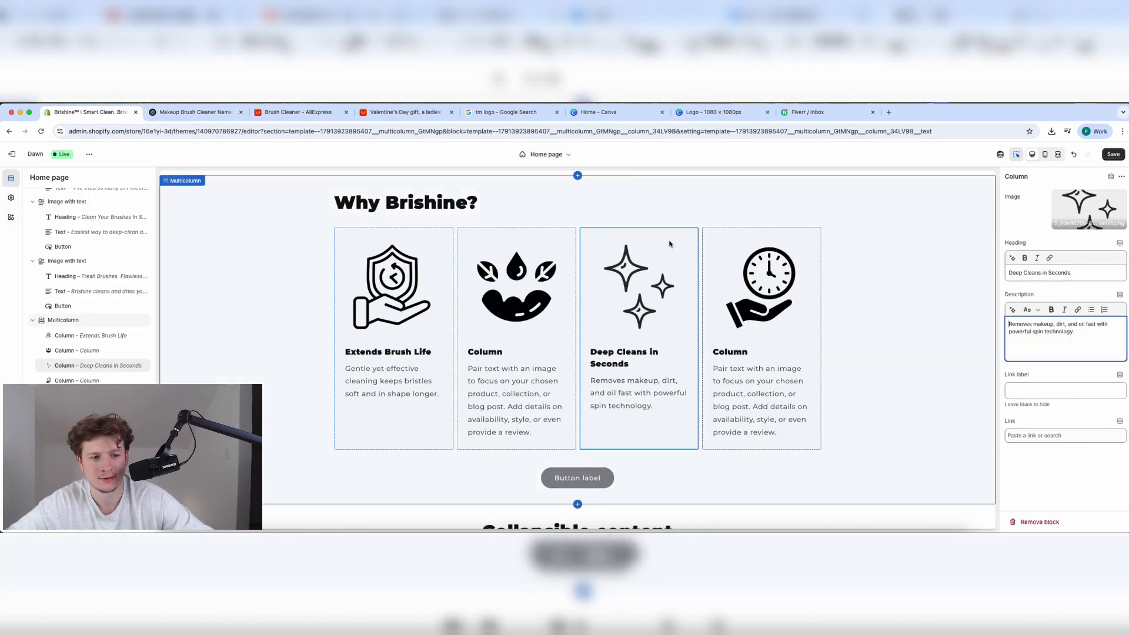
Paste ChatGPT's 'Saves You Time' benefit line into the fourth clock column's description.
click(745, 380)
click(219, 111)
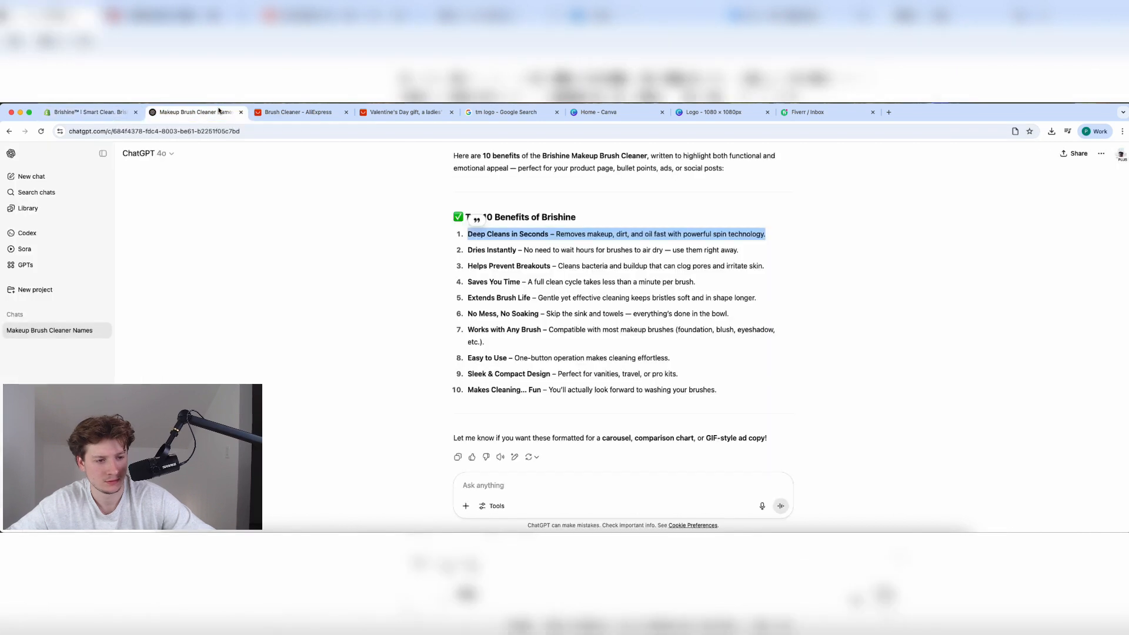
drag(471, 285, 696, 284)
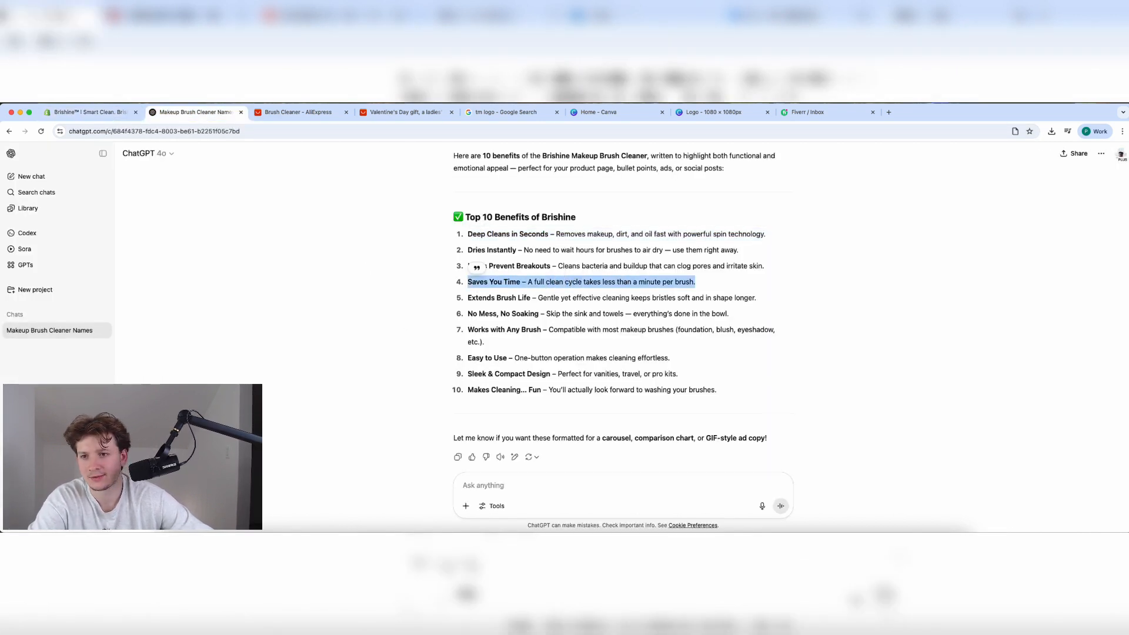
key(super+c)
click(89, 112)
key(super+v)
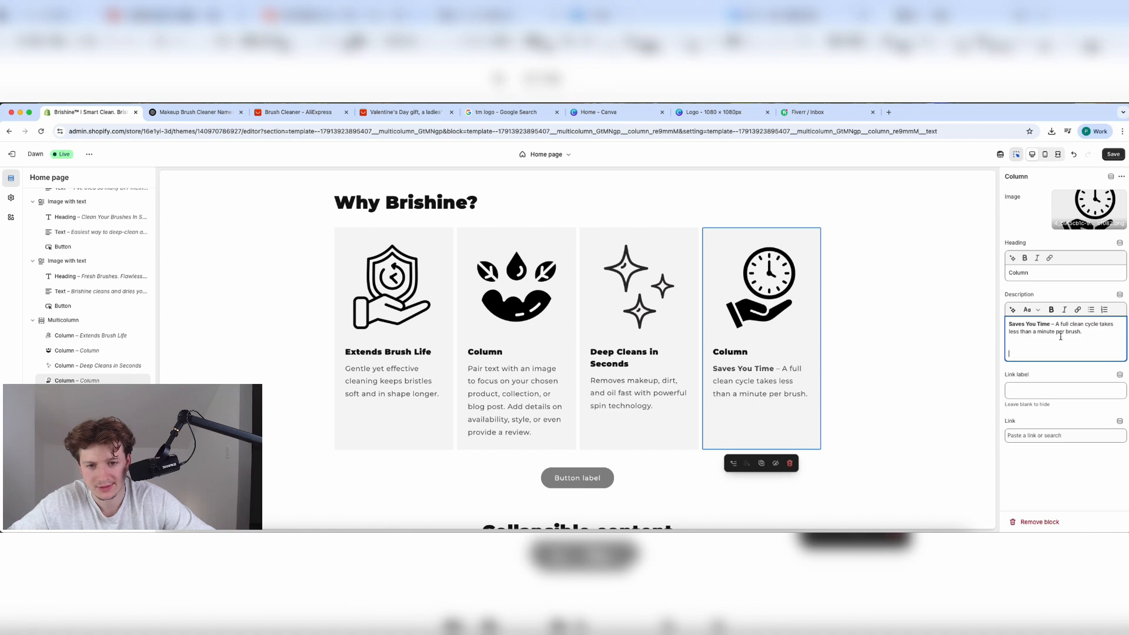
Make 'Saves You Time' the fourth column's heading and trim it from the description.
key(super+c)
click(1059, 273)
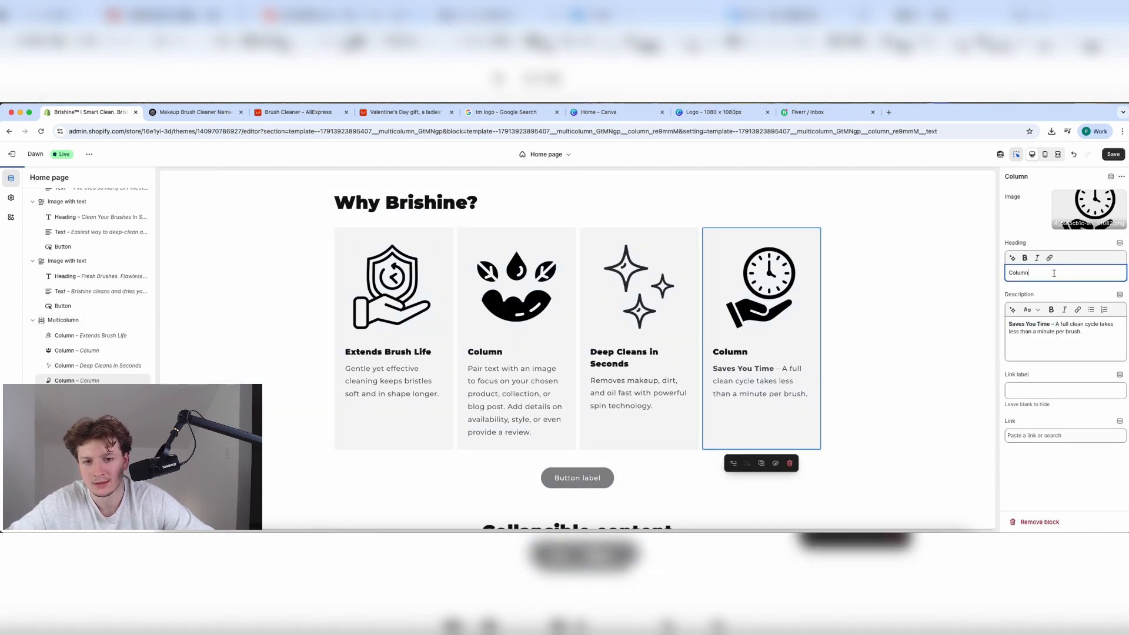
key(super+a)
key(super+v)
click(1055, 324)
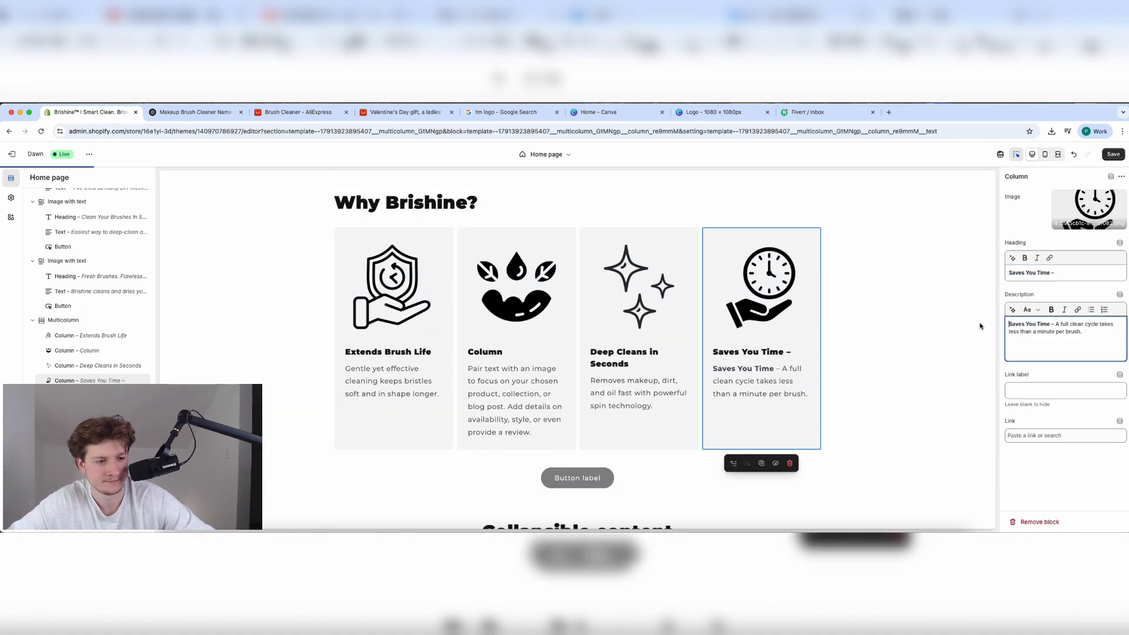
key(super+BackSpace)
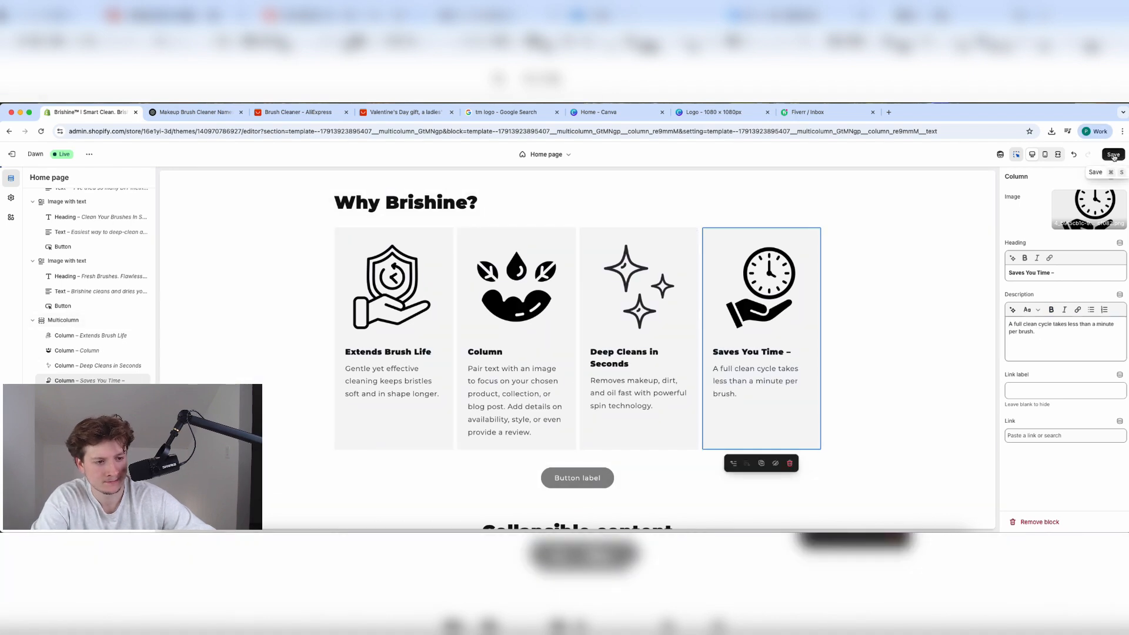
click(194, 112)
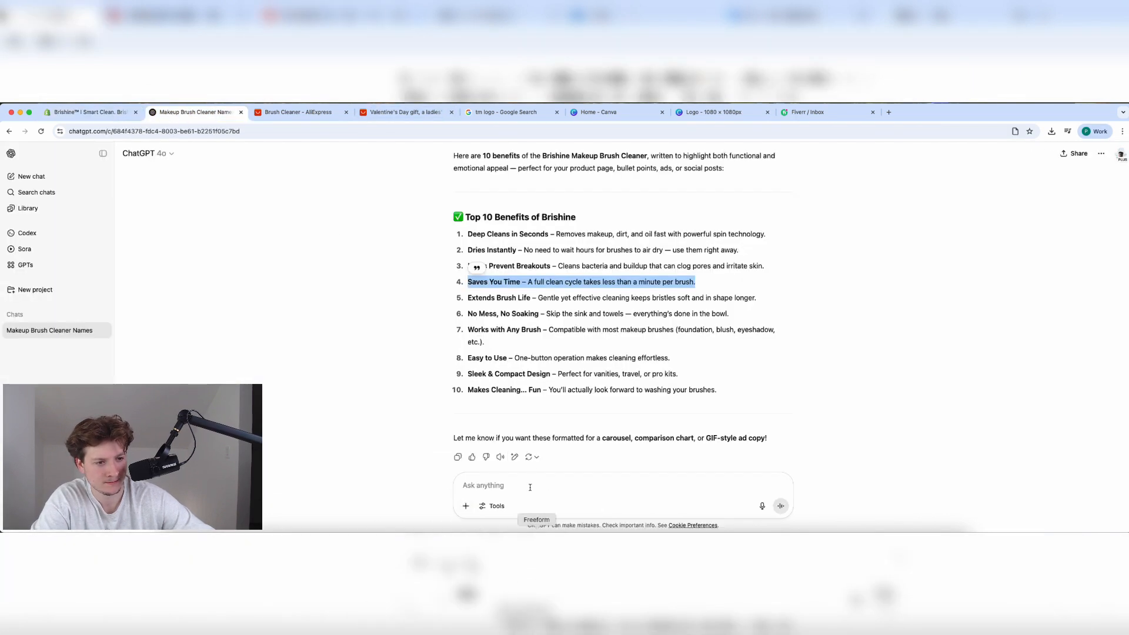
Ask ChatGPT 'give me one for eco friendly' and copy the Eco-Friendly Cleaning heading.
click(508, 483)
text(give me o)
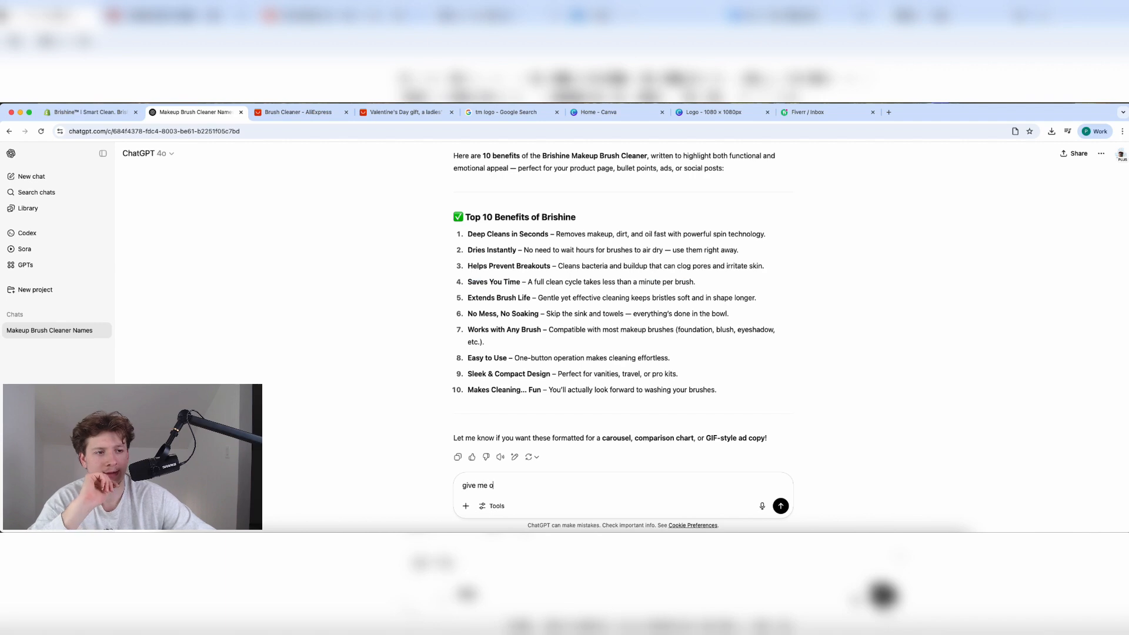
text(ne for eco friendly)
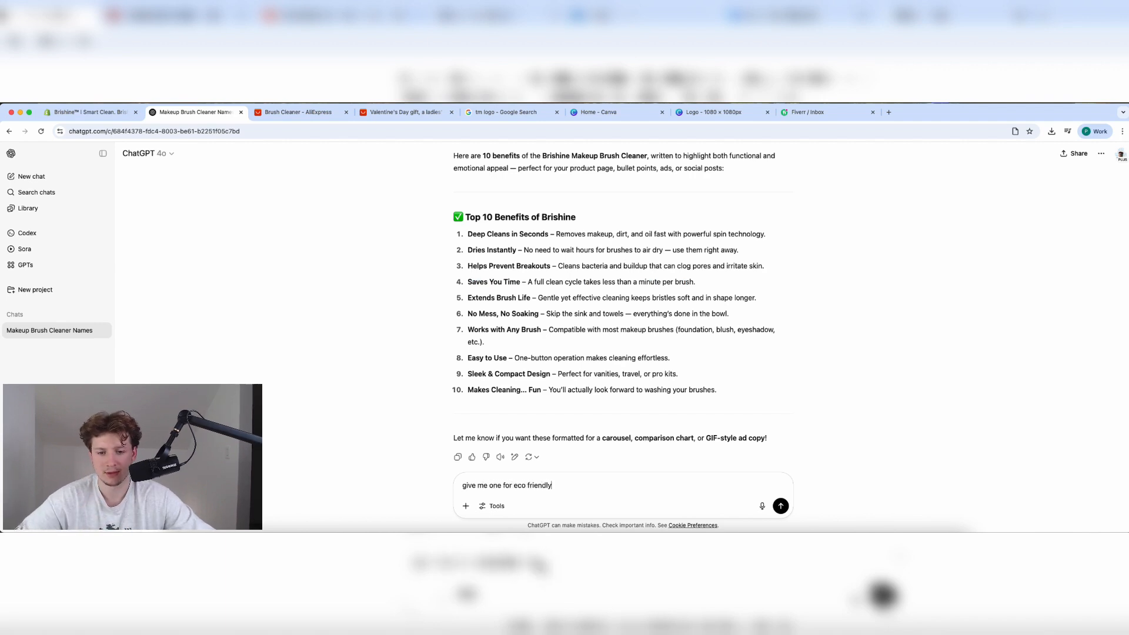
key(Return)
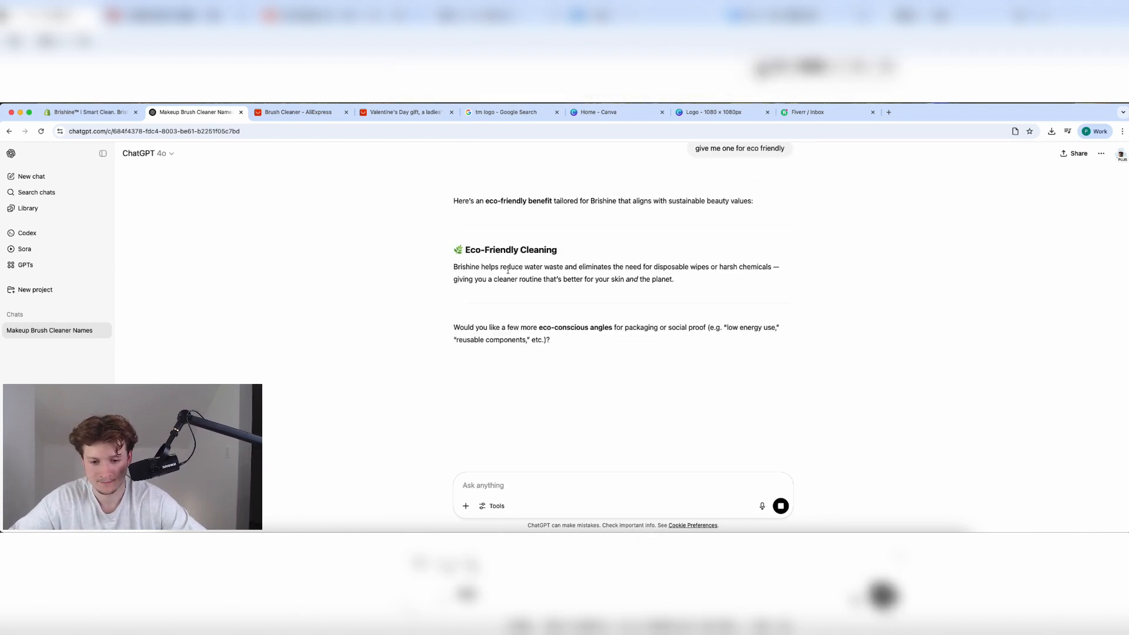
triple_click(477, 248)
click(88, 111)
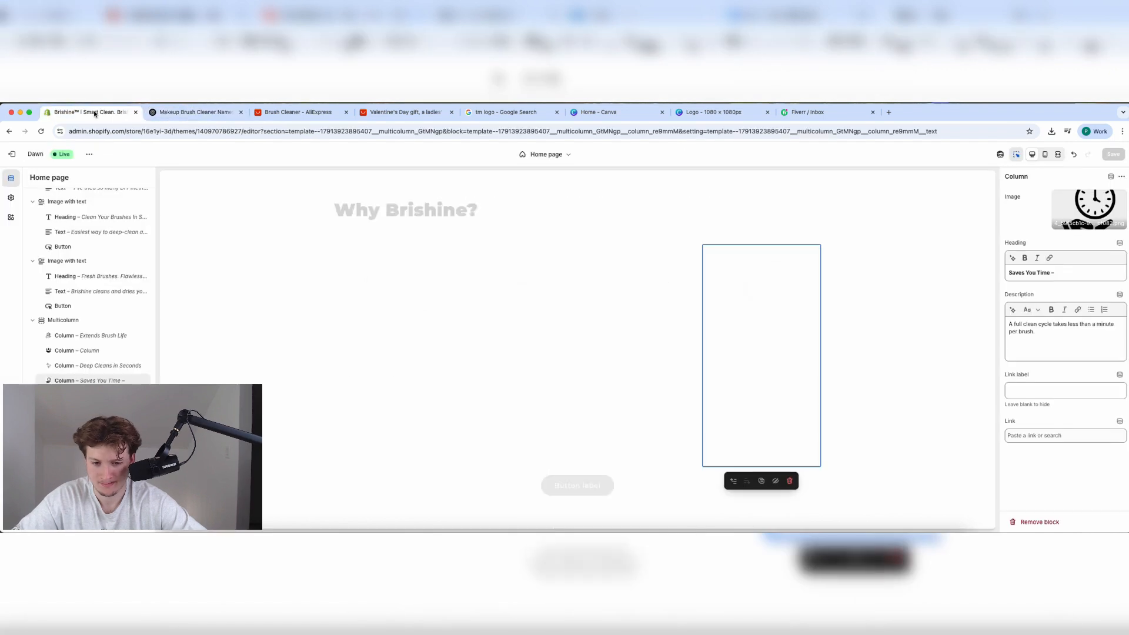
Retitle the second column 'Eco-Friendly Cleaning', removing the leaf emoji.
click(534, 371)
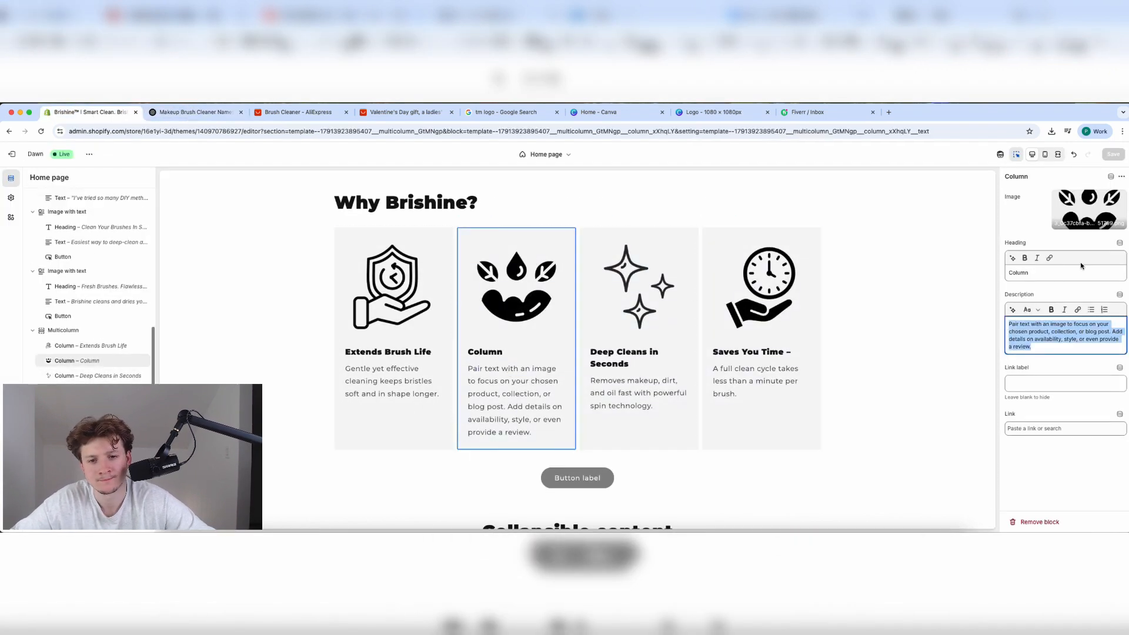
click(1057, 274)
key(super+a)
key(super+v)
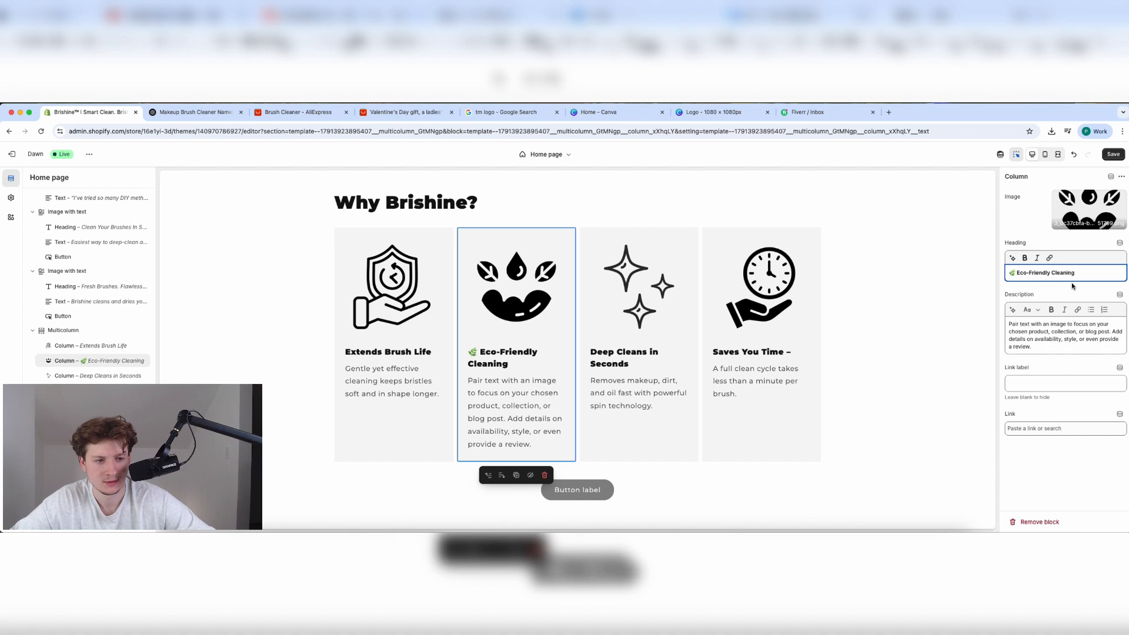
key(BackSpace)
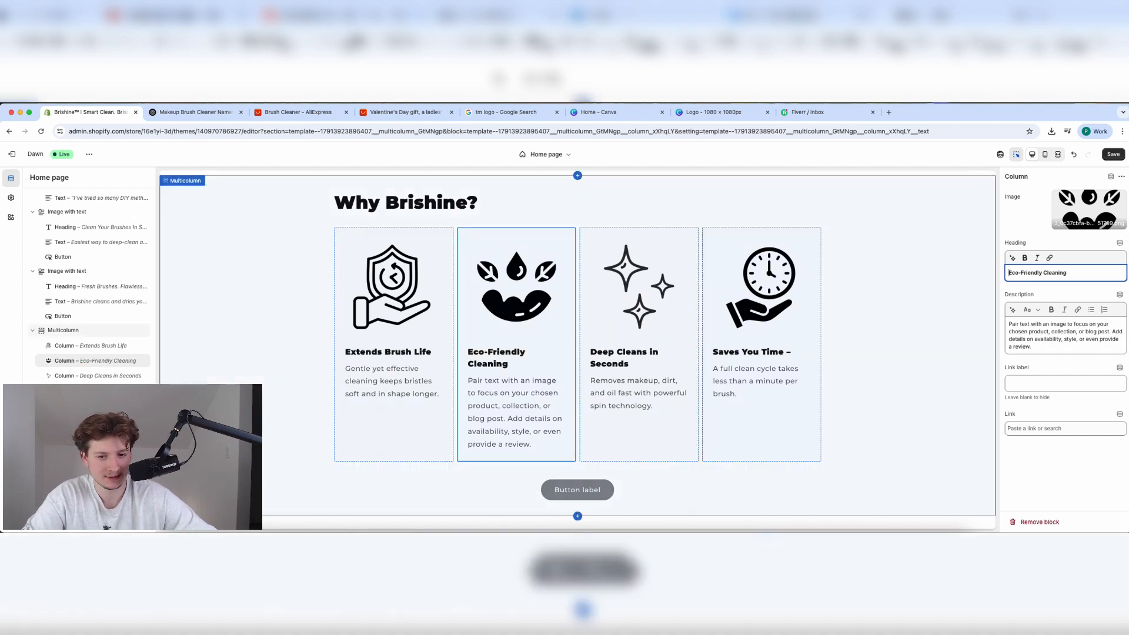
Replace its description with ChatGPT's eco-friendly paragraph, dropping the trailing cleaner-routine clause.
click(191, 112)
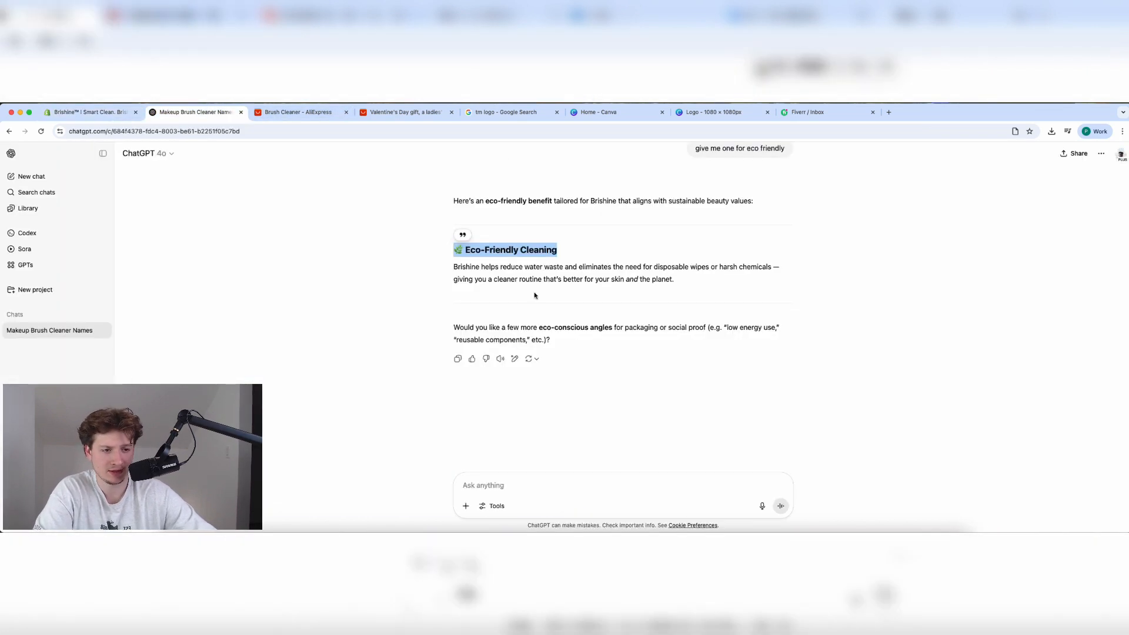
triple_click(509, 267)
click(89, 112)
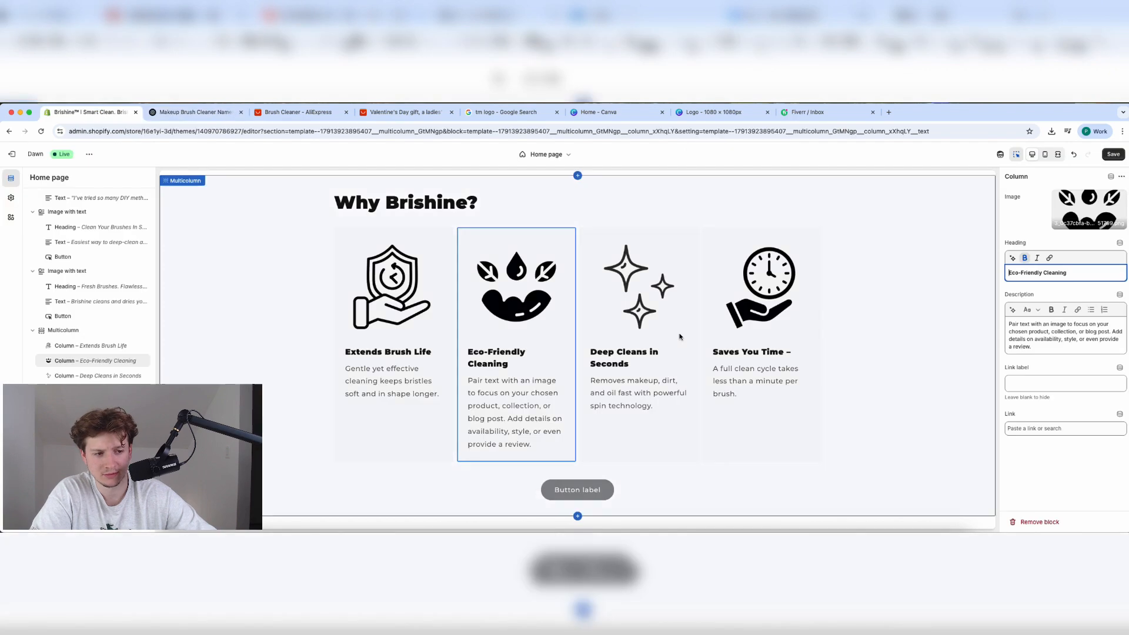
drag(1009, 324, 1054, 339)
key(super+v)
key(BackSpace)
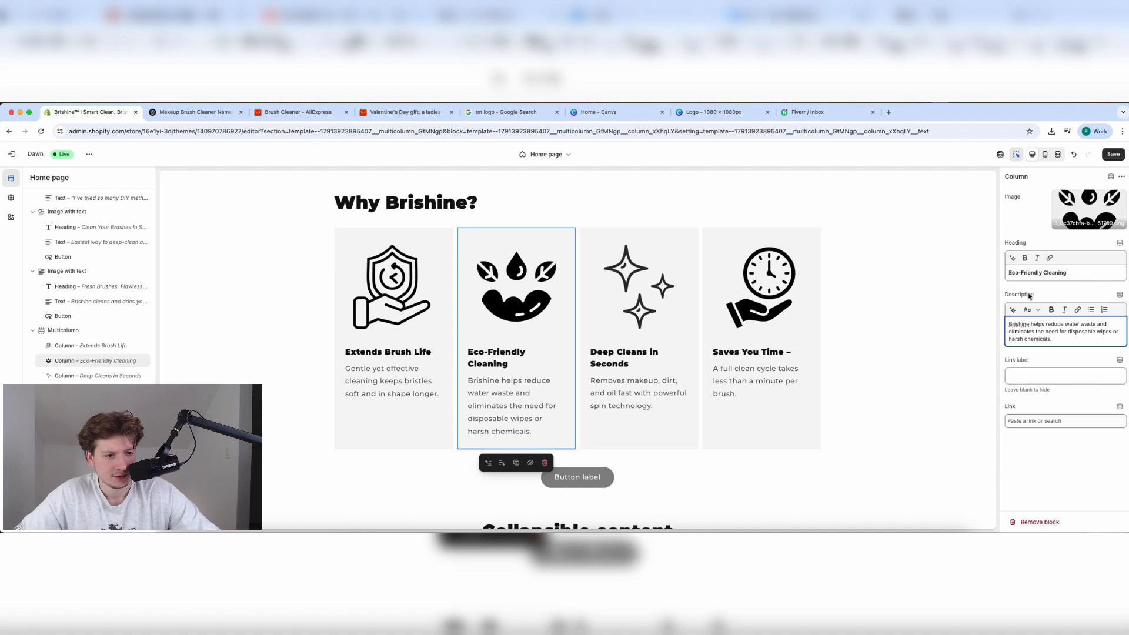
Bold 'less than a minute per brush' and the makeup, dirt, oil opening phrase.
click(742, 393)
mouse_move(1039, 333)
mouse_down()
mouse_move(1010, 323)
mouse_move(1082, 326)
mouse_move(1010, 324)
mouse_move(1068, 321)
mouse_up()
click(1077, 325)
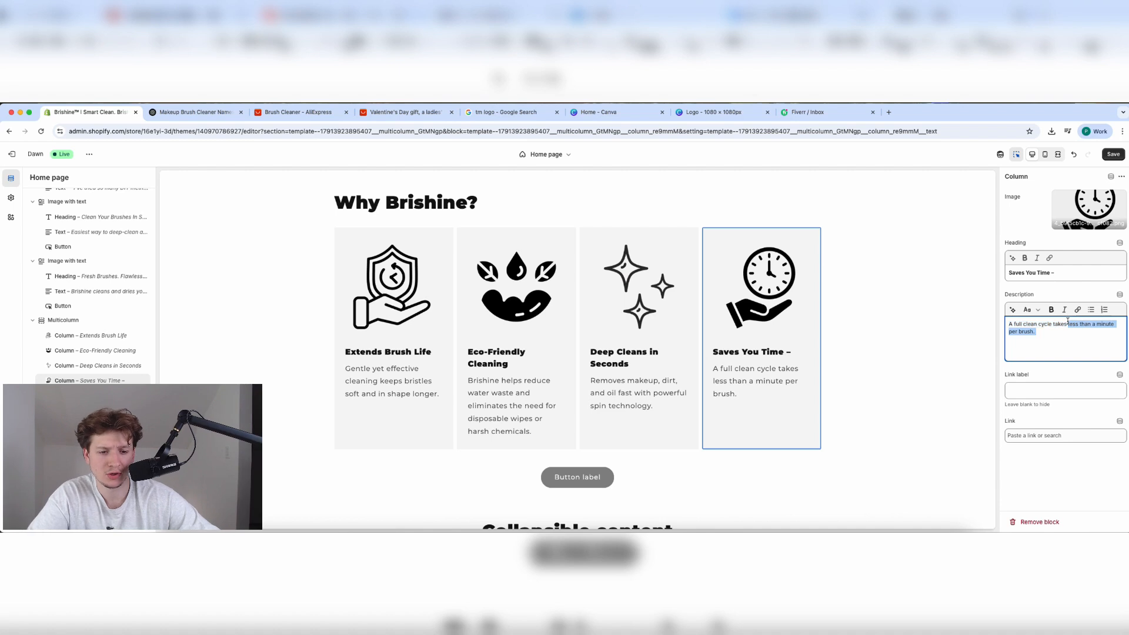
click(1051, 310)
click(623, 405)
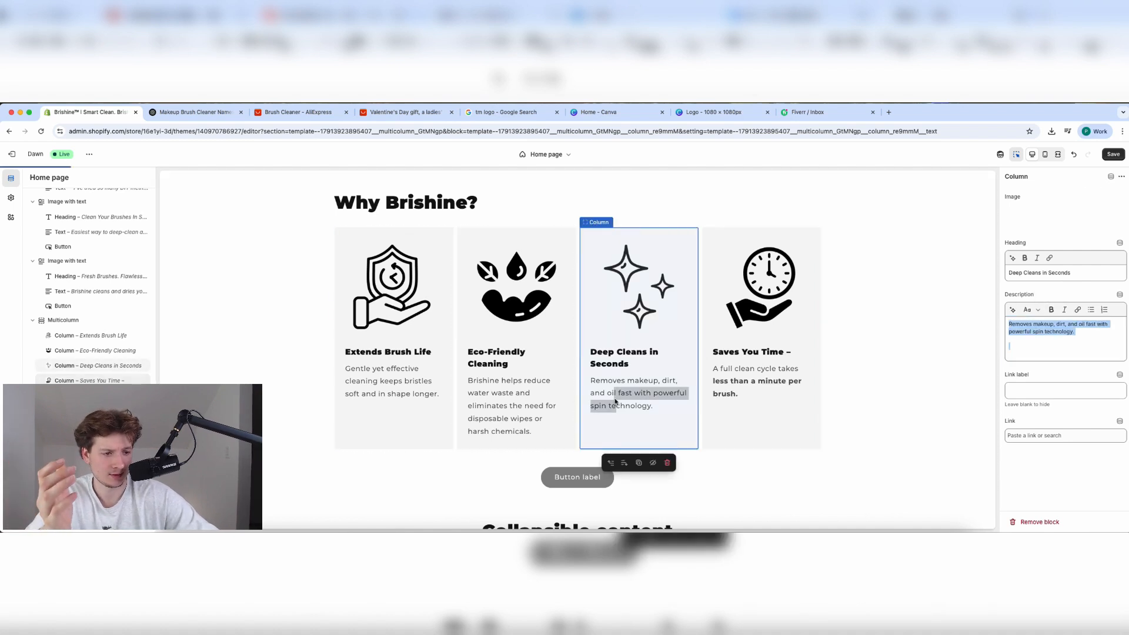
click(1068, 326)
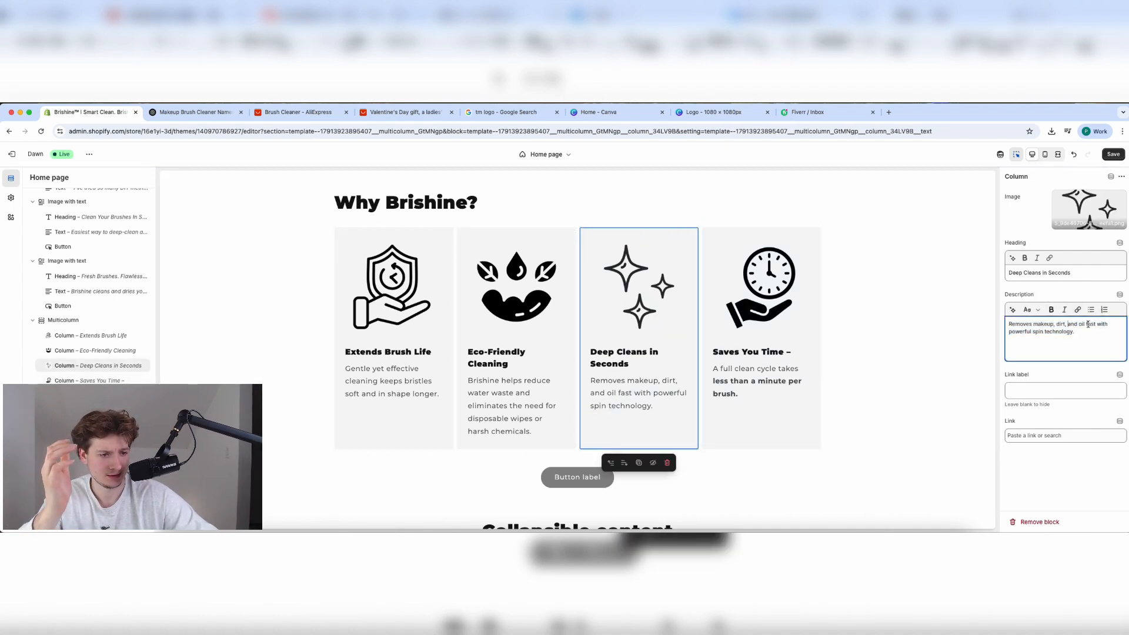
drag(1089, 324, 1009, 323)
click(1051, 310)
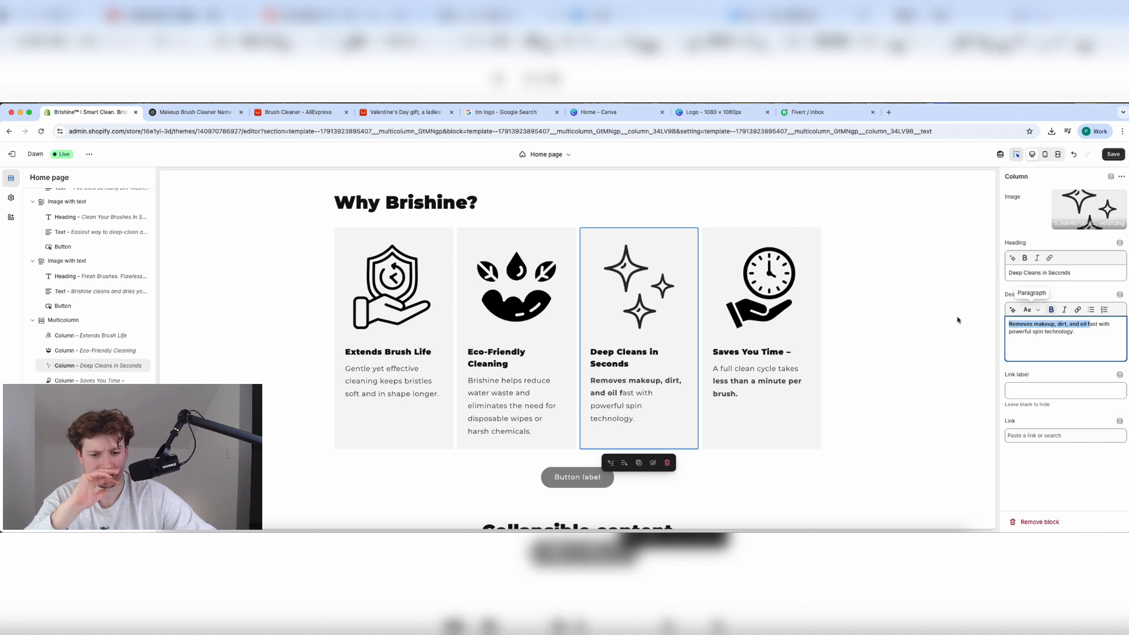
Bold 'Brishine helps reduce water waste' and 'soft and in shape longer' in their columns.
click(532, 428)
click(1054, 336)
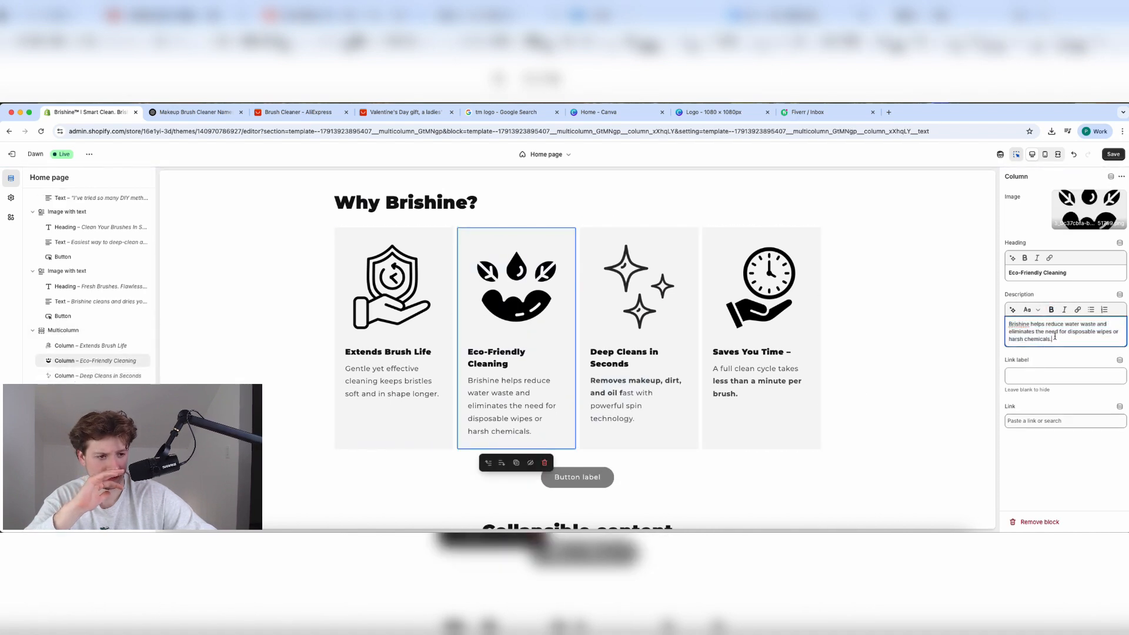
drag(1096, 324, 1010, 324)
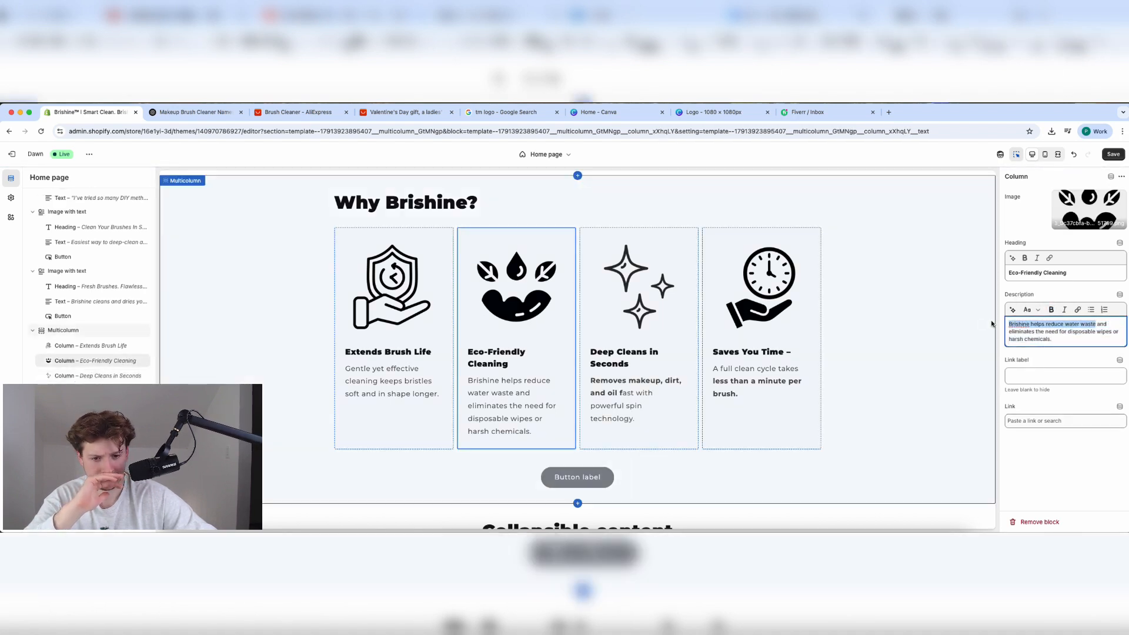
click(1051, 309)
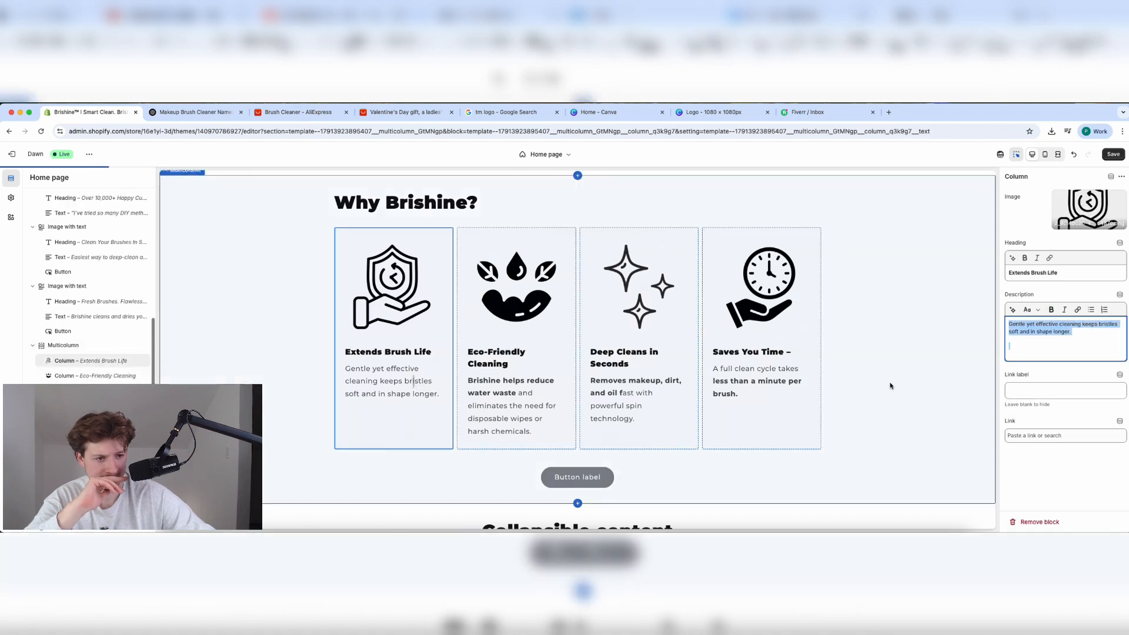
click(394, 412)
click(1079, 333)
drag(1079, 332, 990, 332)
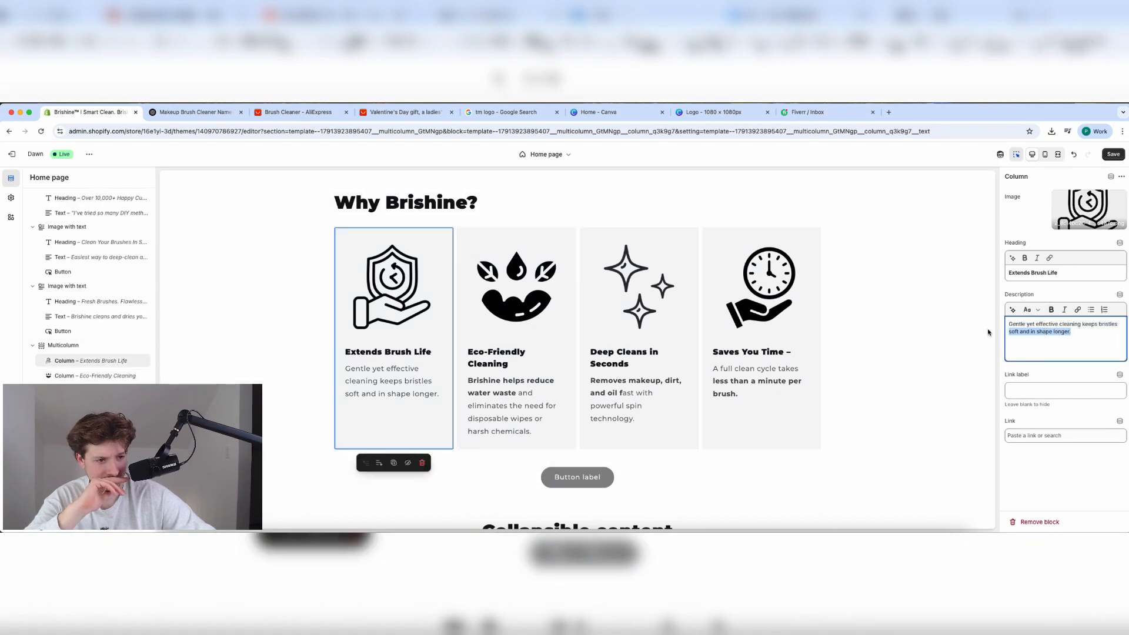
click(1051, 310)
Save the home page and clear the section's button label to remove the button.
click(1113, 154)
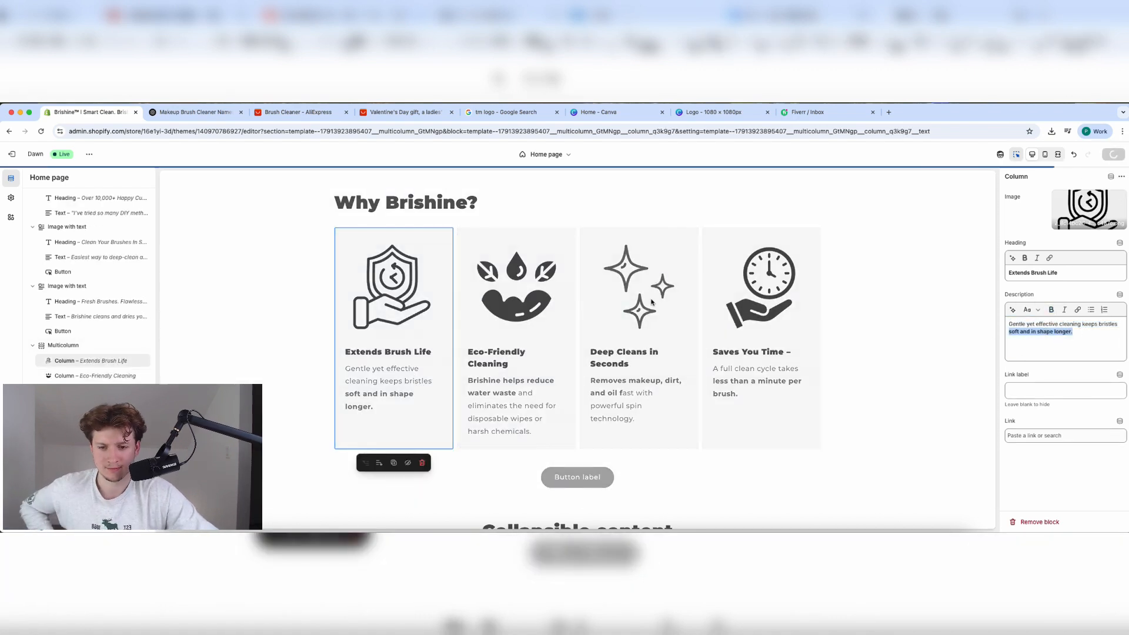
click(596, 478)
key(BackSpace)
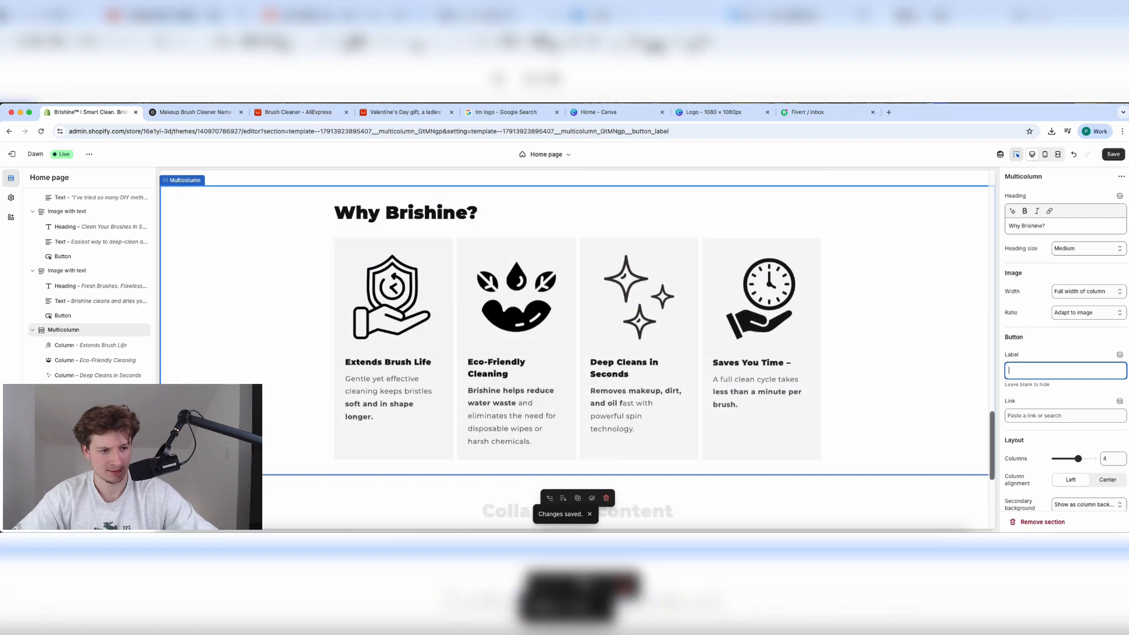
Change the Collapsible content section's heading to 'FAQ's'.
scroll(700, 498, down, 3)
click(647, 333)
scroll(647, 337, up, 4)
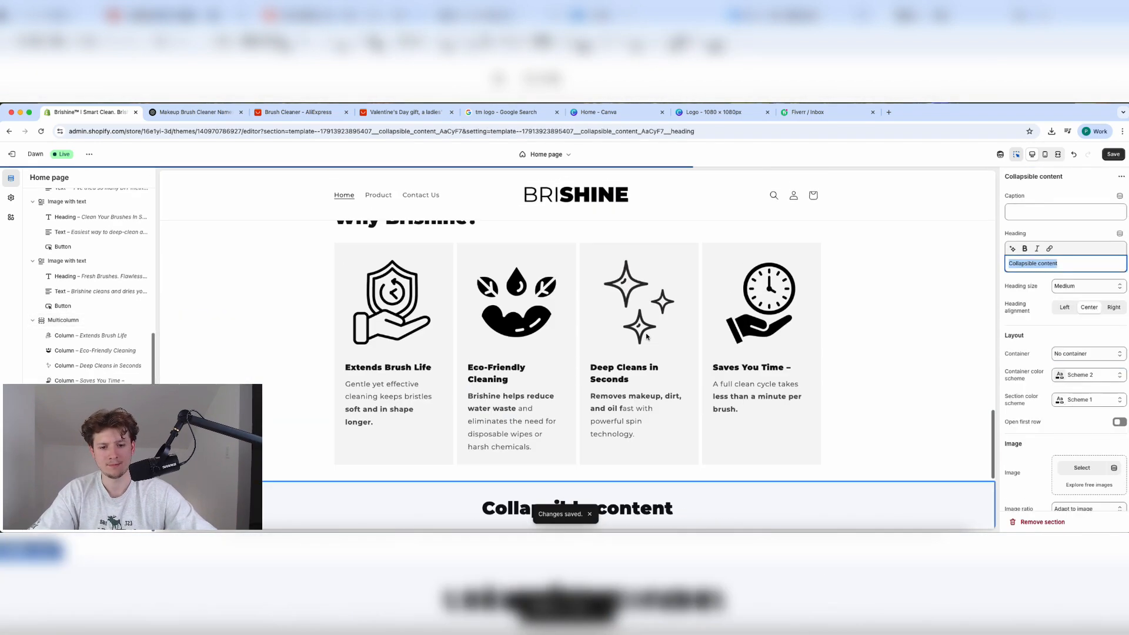
scroll(647, 336, down, 5)
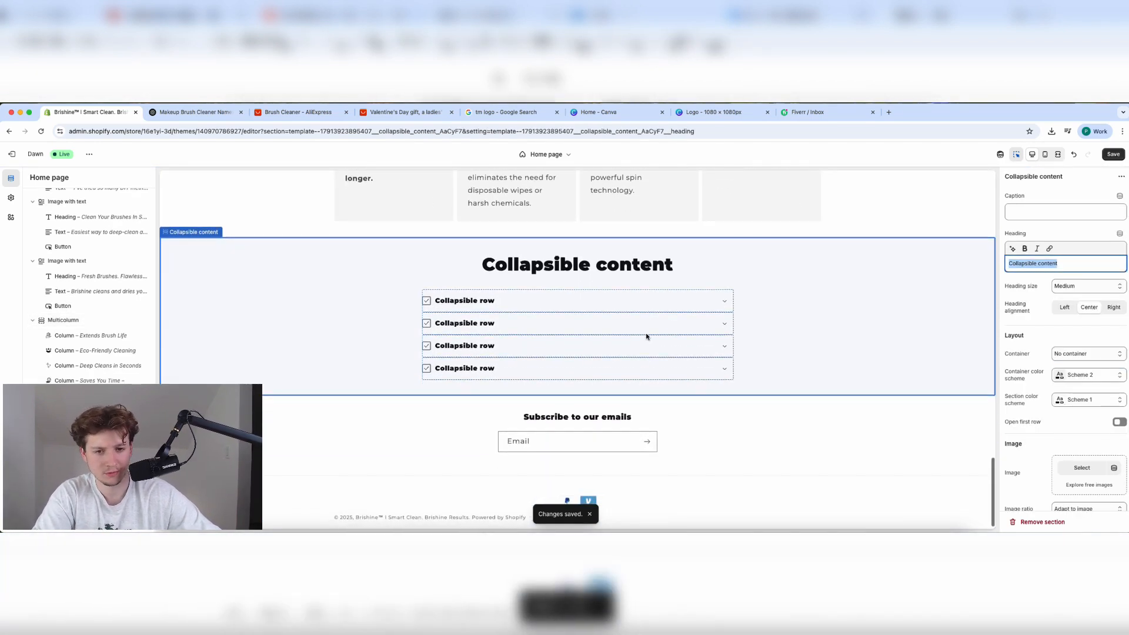
text(FAQ's)
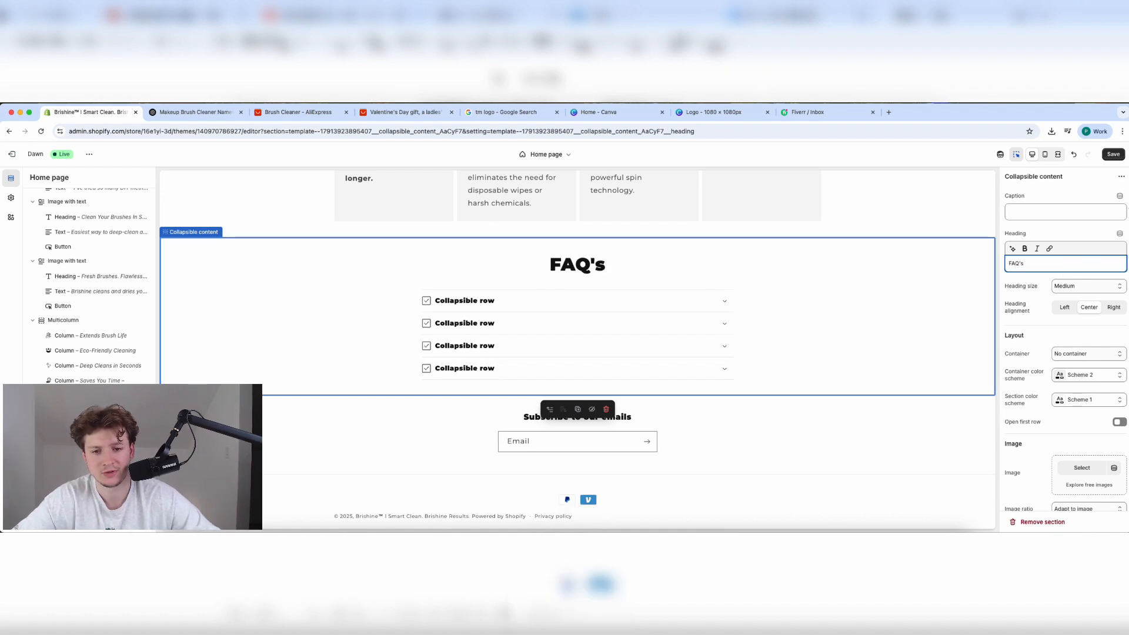
Ask ChatGPT 'Give me 10 FAQ's for my product with answers'.
key(ctrl+Tab)
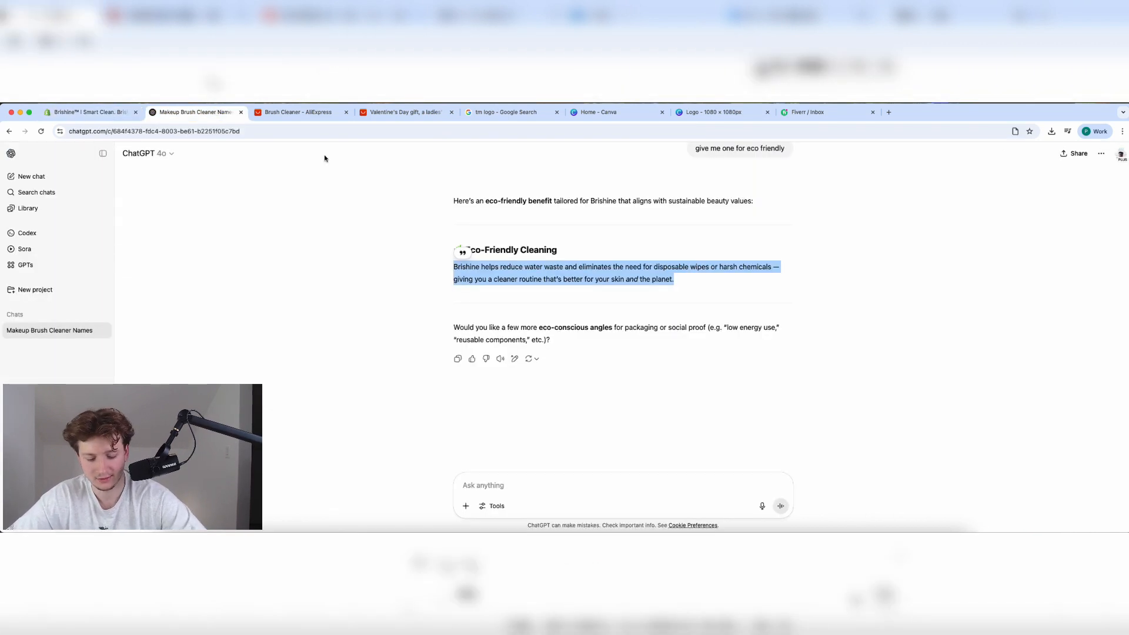
click(551, 493)
text(Give m)
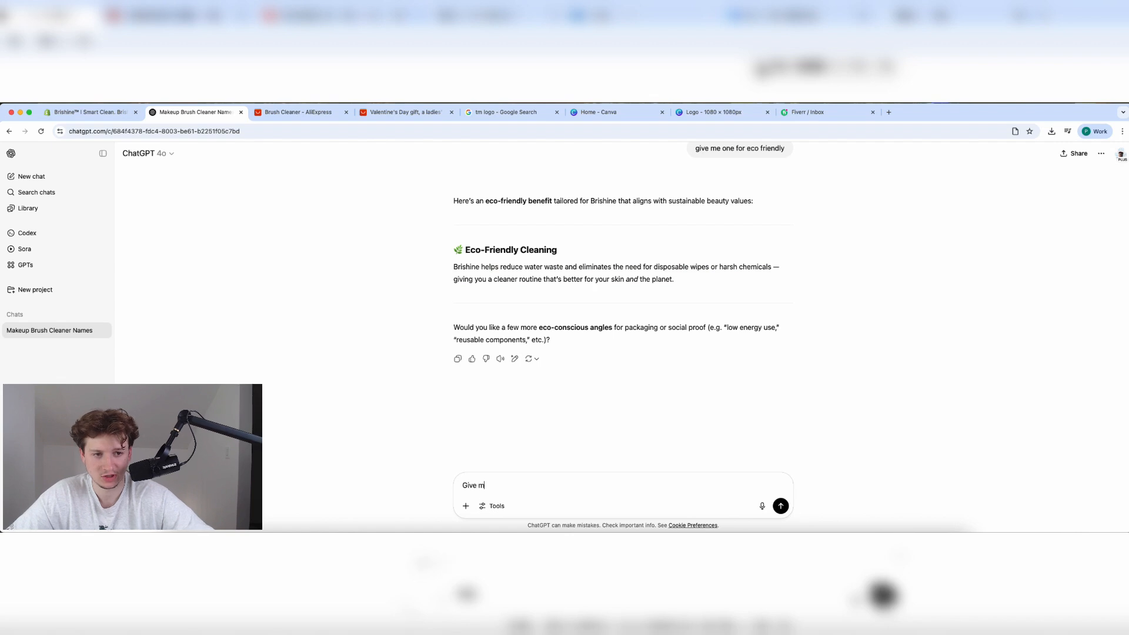
text(e 10 FA)
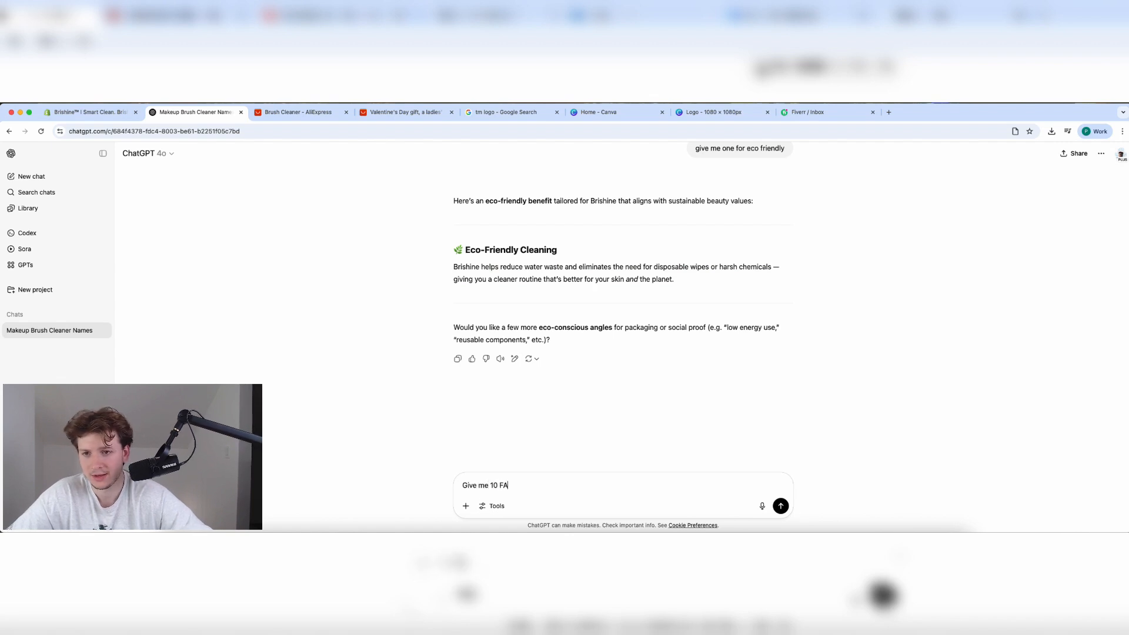
text(Q's for my pr)
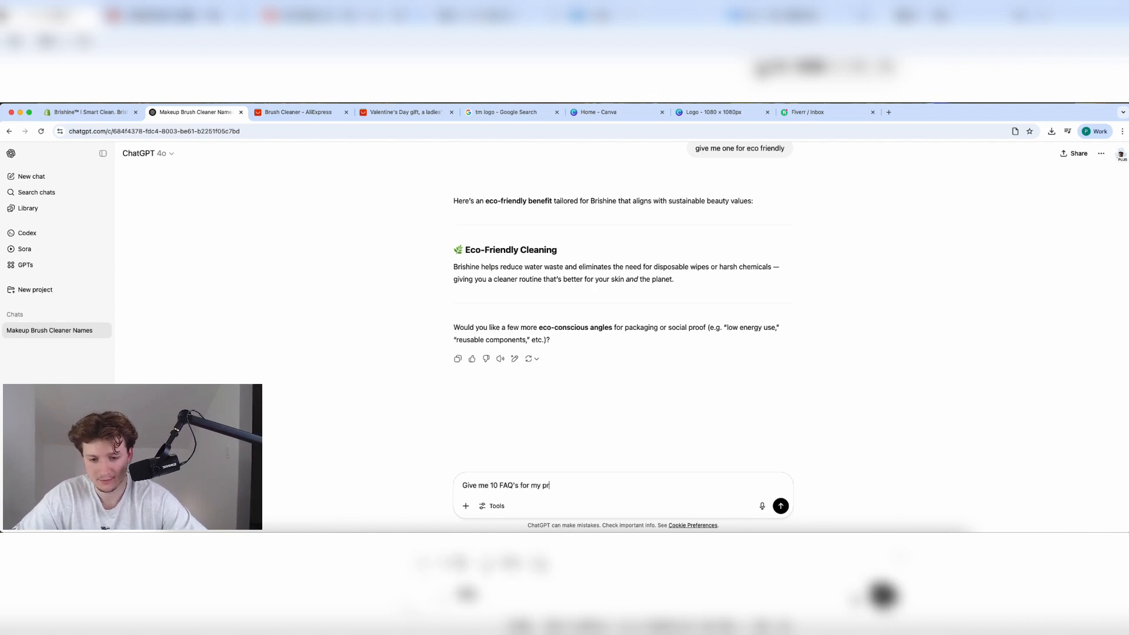
text(oduct with answers)
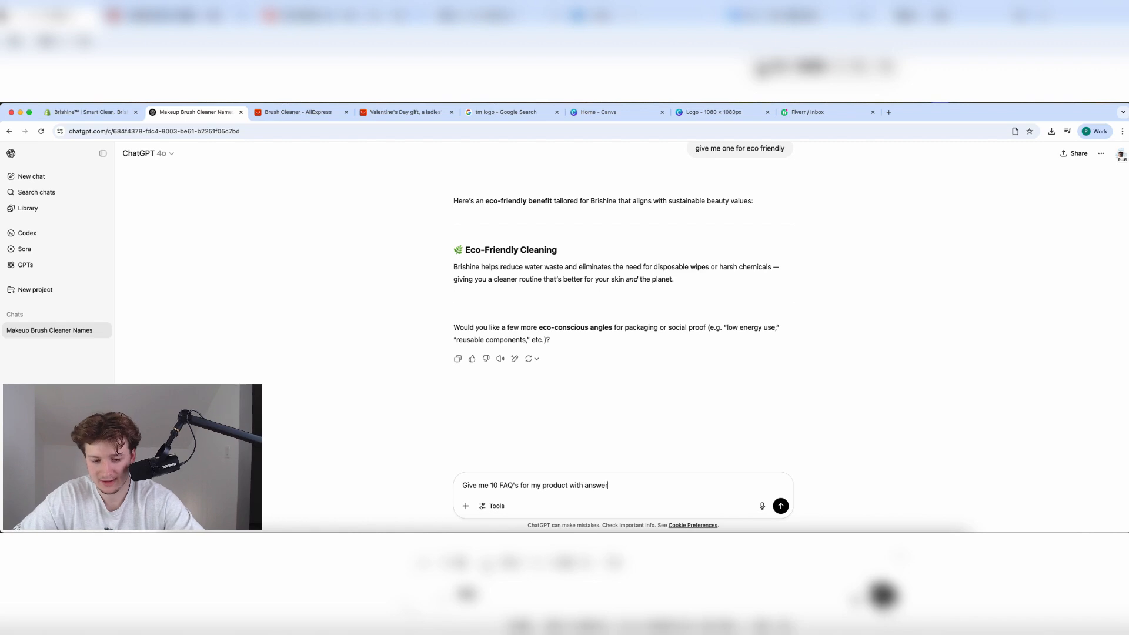
key(Return)
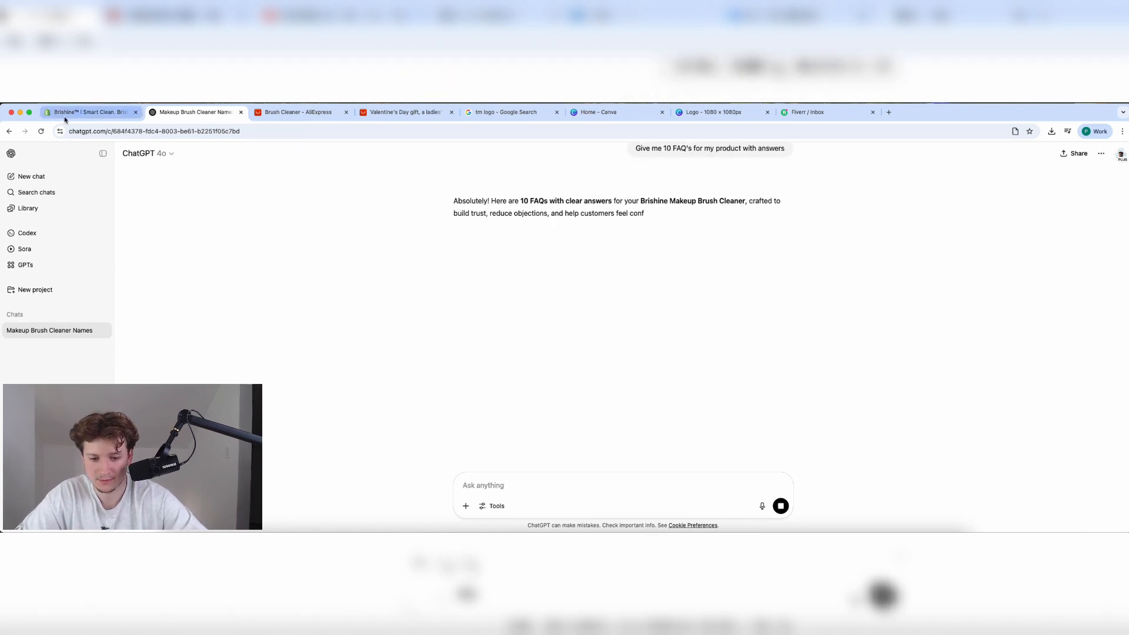
click(82, 112)
Set the first and second FAQ rows' icon to Question mark.
click(554, 297)
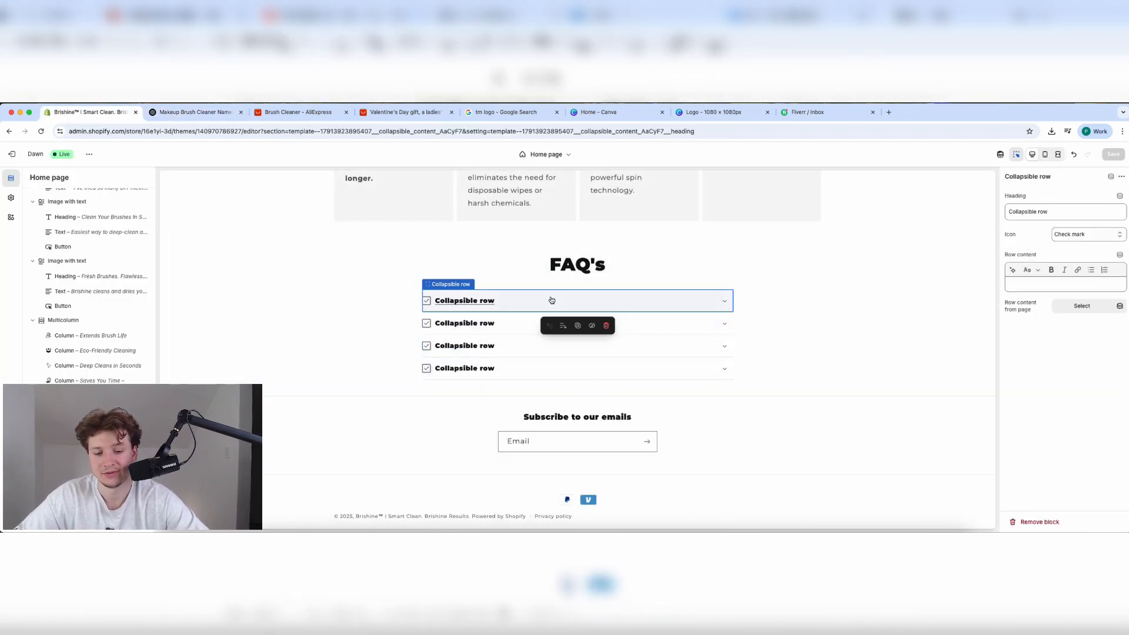
click(1074, 240)
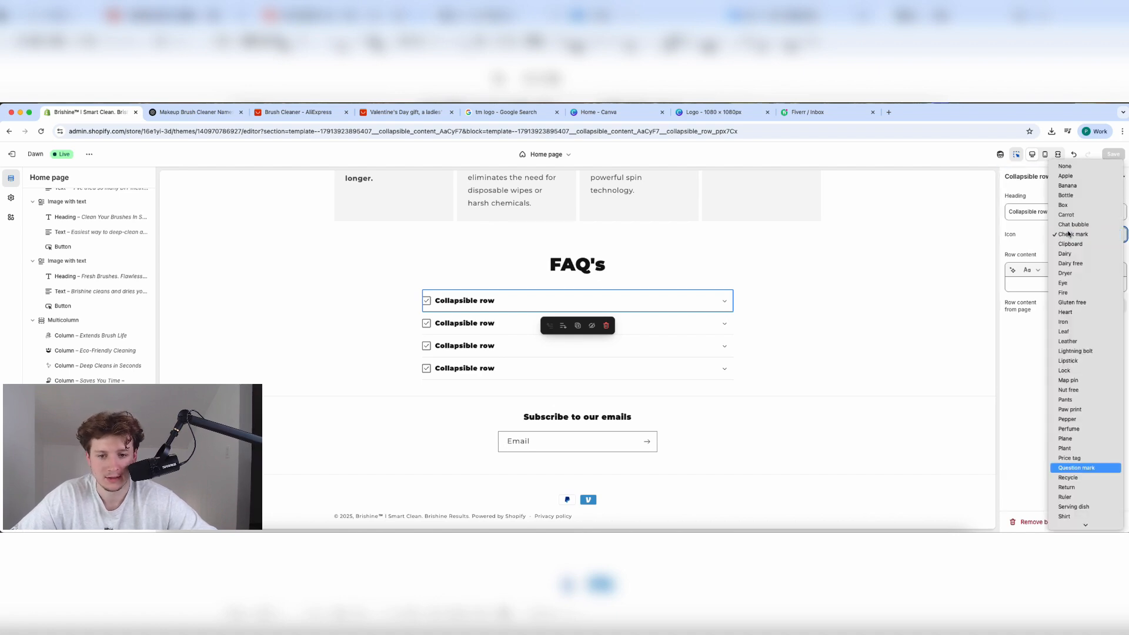
click(1082, 468)
click(503, 323)
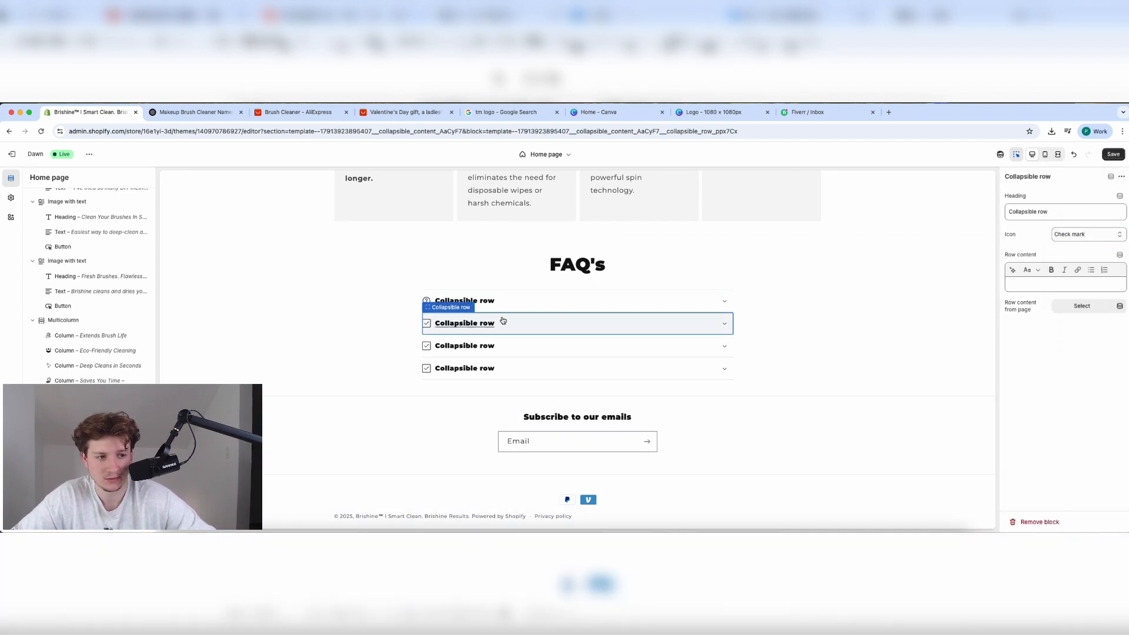
click(1074, 234)
click(1082, 467)
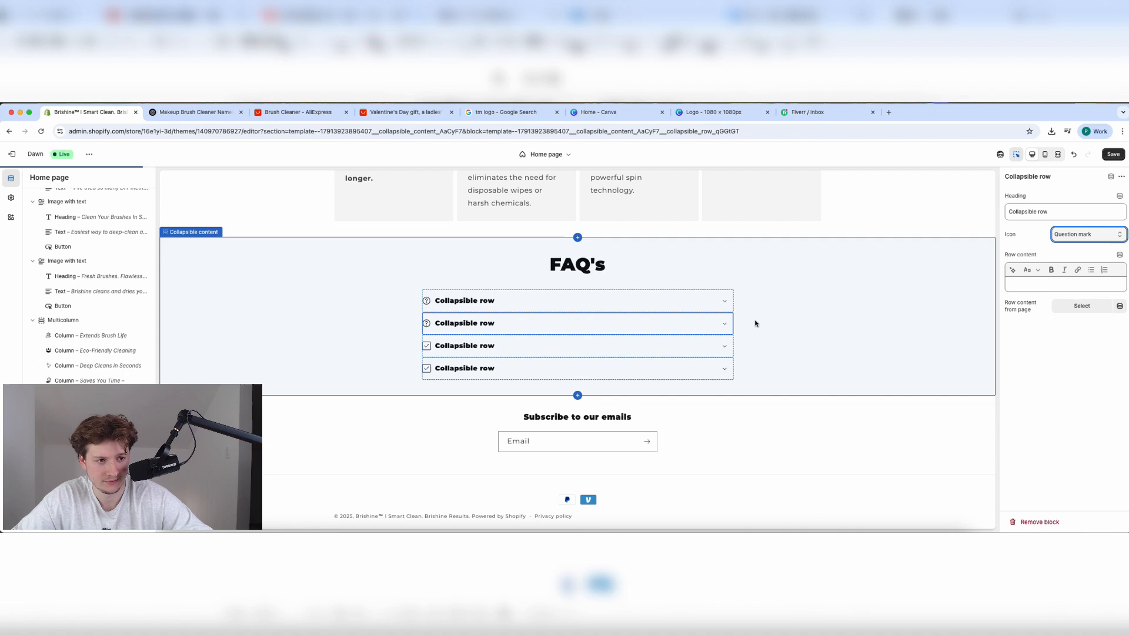
Set the third and fourth FAQ rows' icon to Question mark, then view ChatGPT's FAQ answers.
click(715, 344)
click(1071, 234)
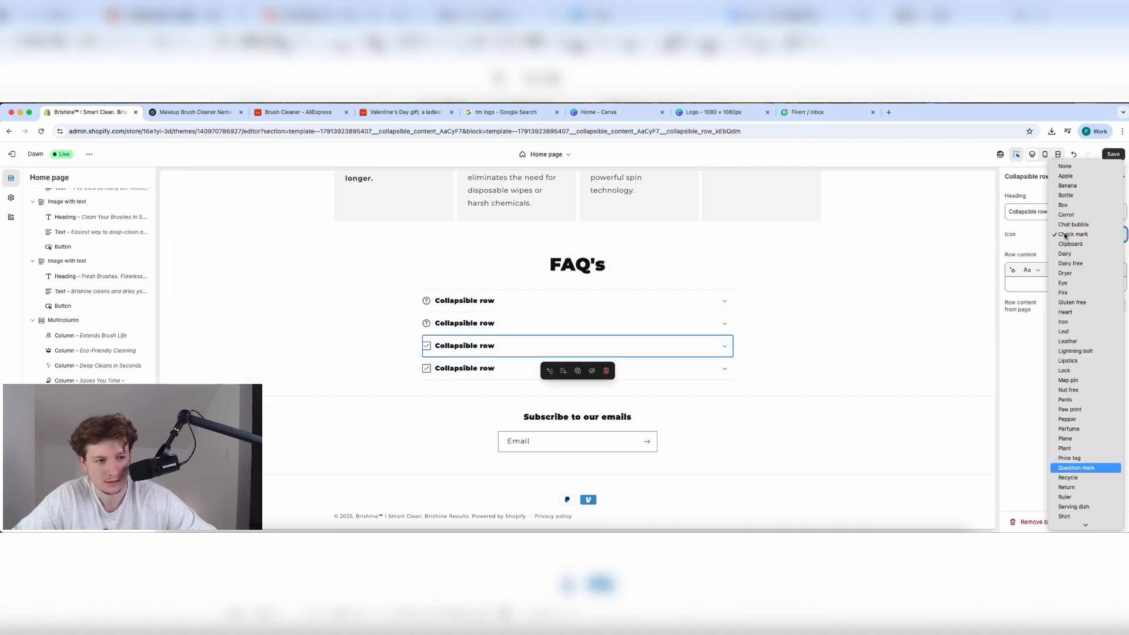
click(1082, 467)
click(676, 368)
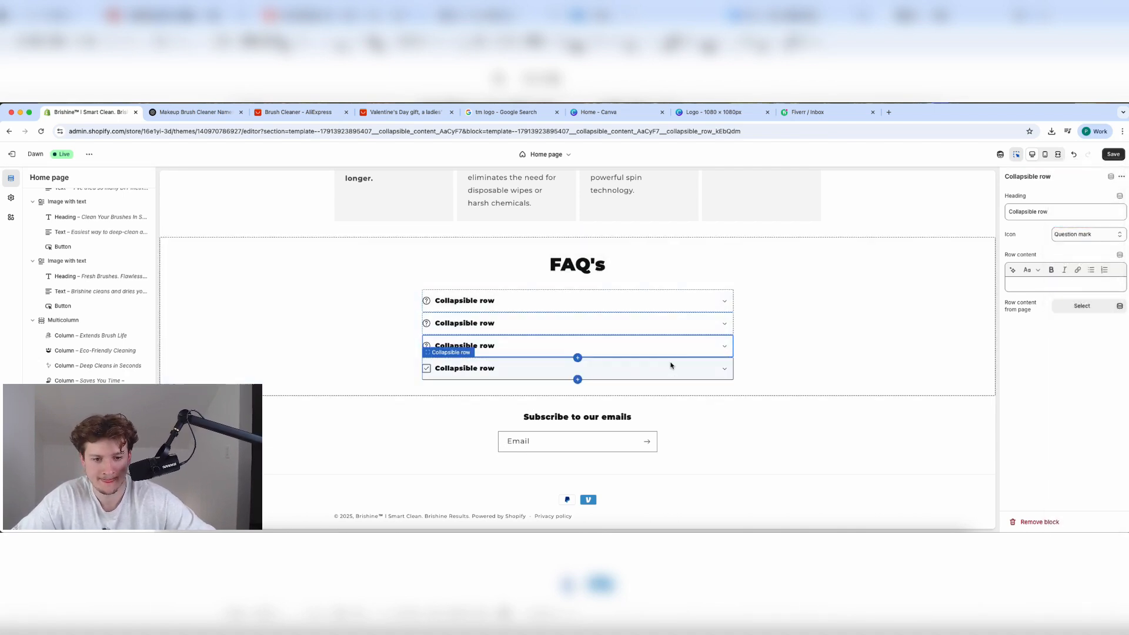
click(1067, 234)
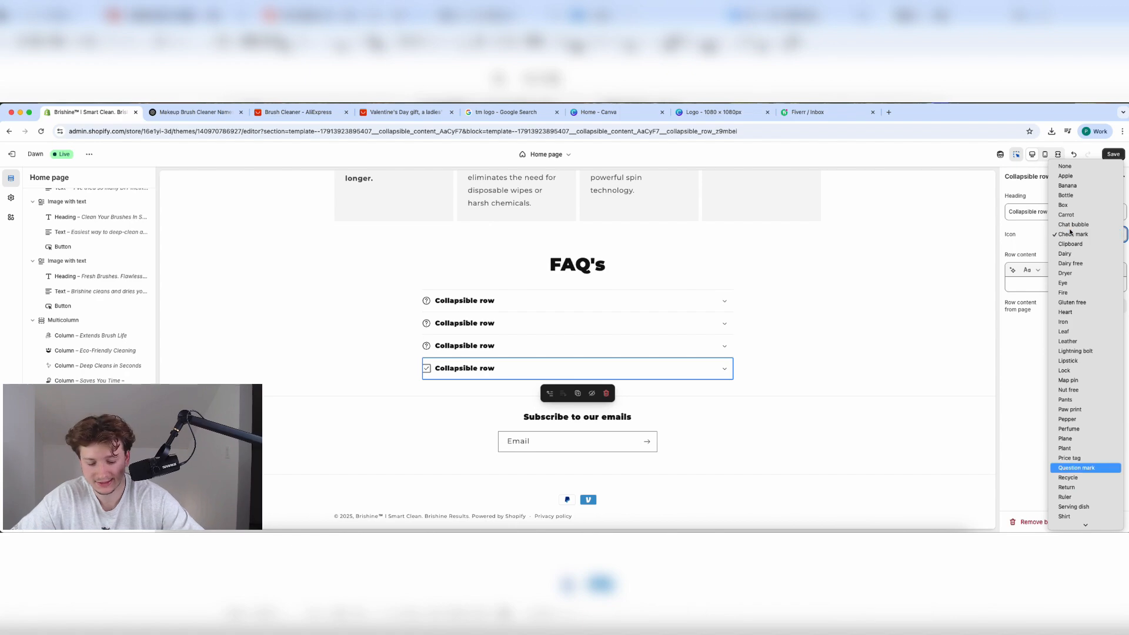
click(1082, 467)
click(463, 300)
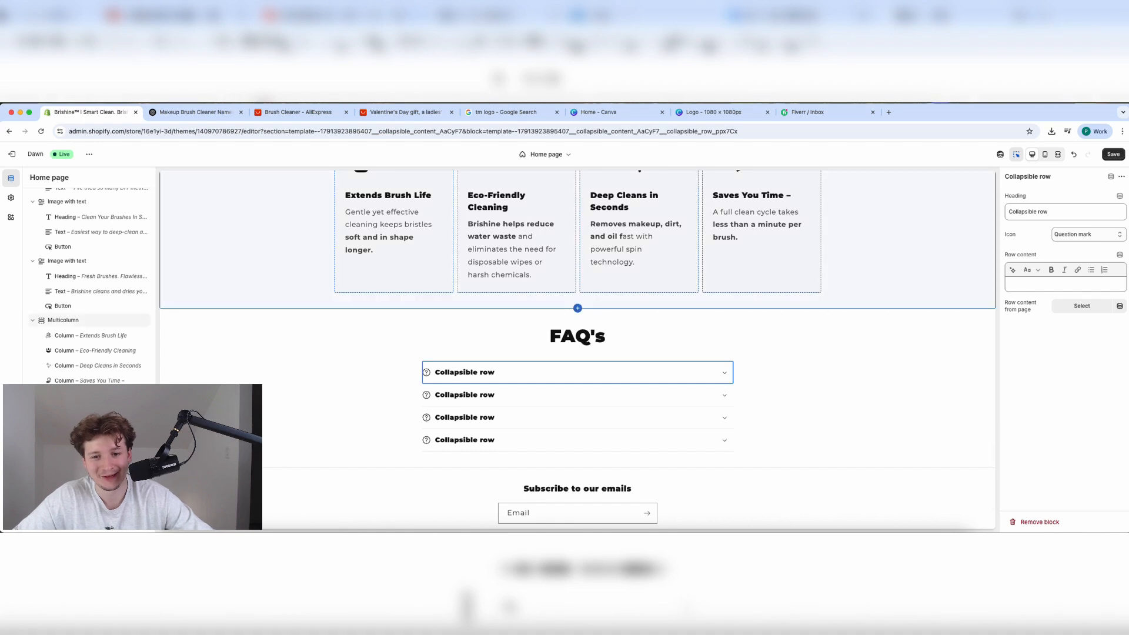
click(183, 112)
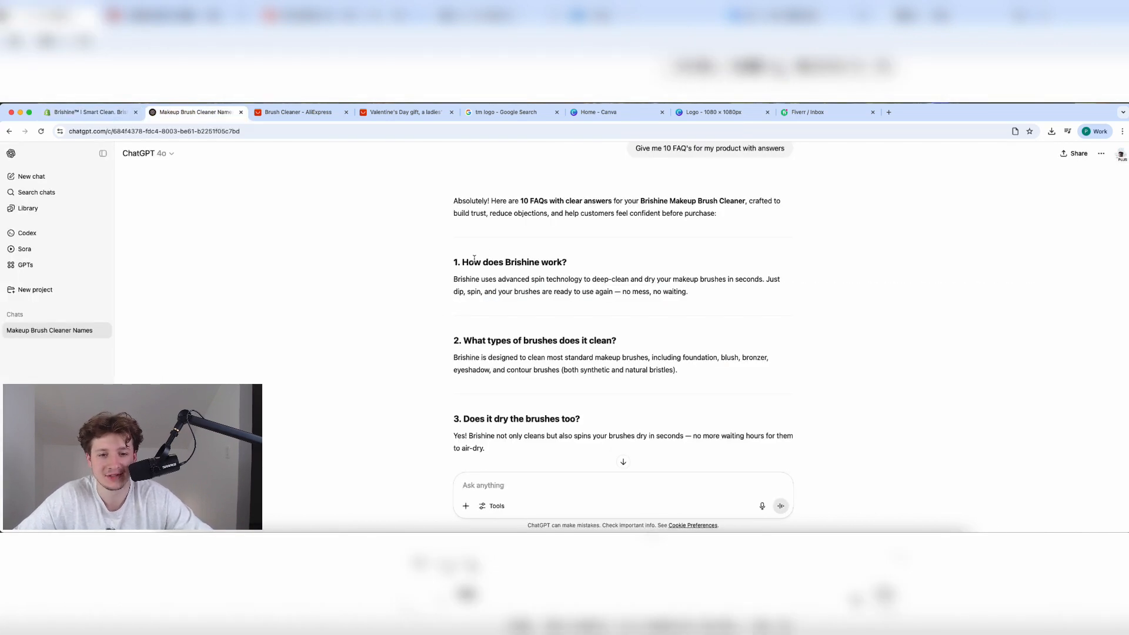
Copy the 'How does Brishine work?' question and ChatGPT's answer into the first FAQ row.
drag(461, 262, 607, 272)
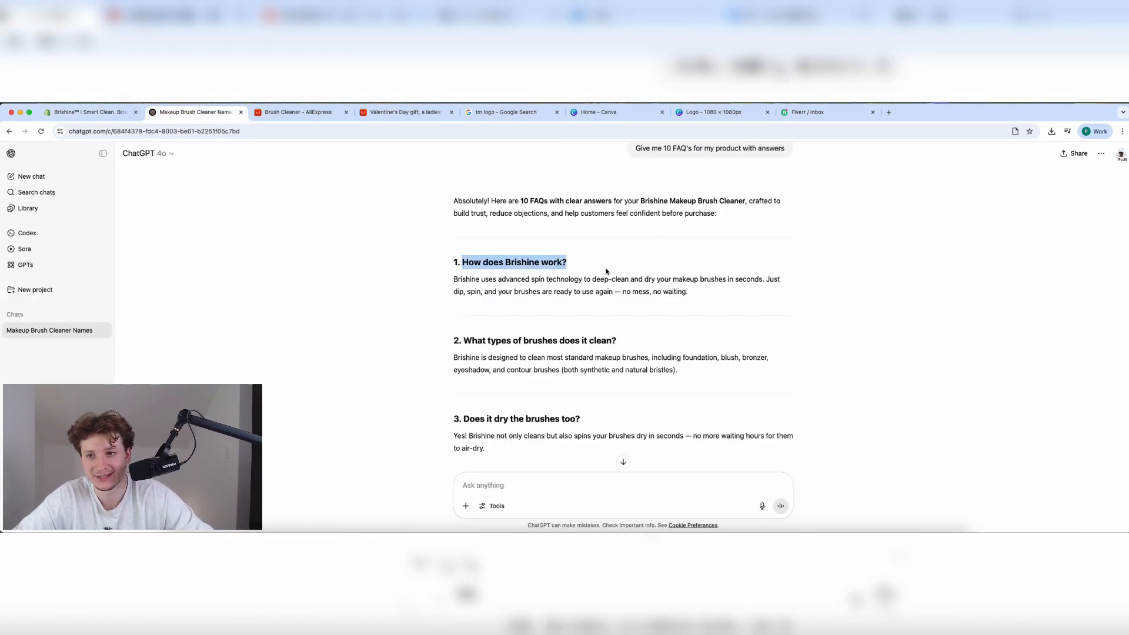
click(94, 112)
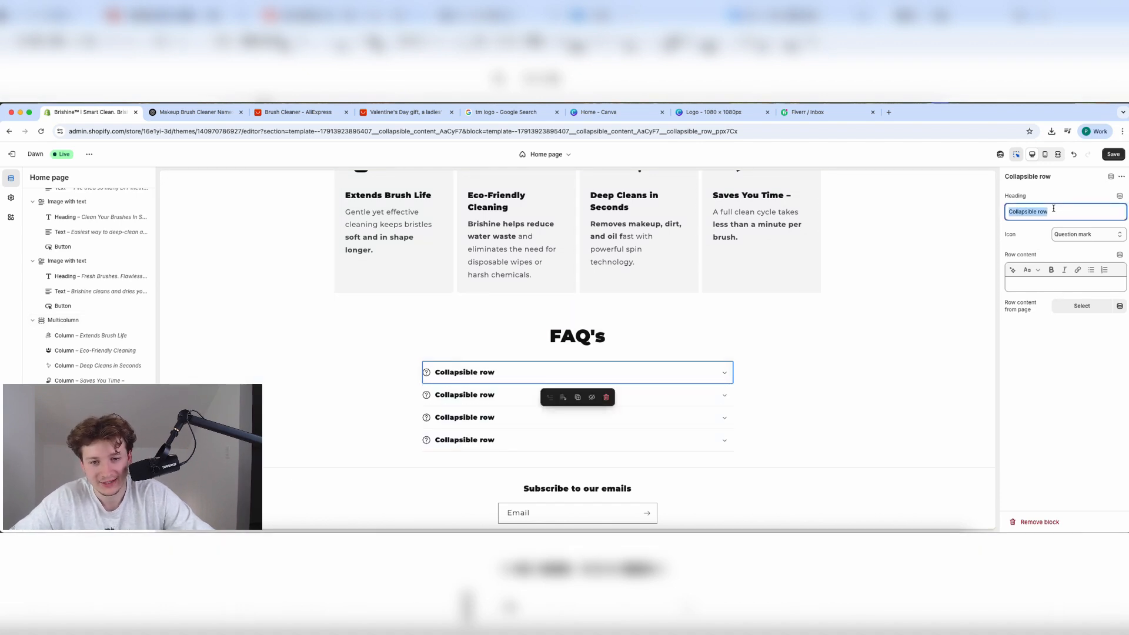
click(178, 111)
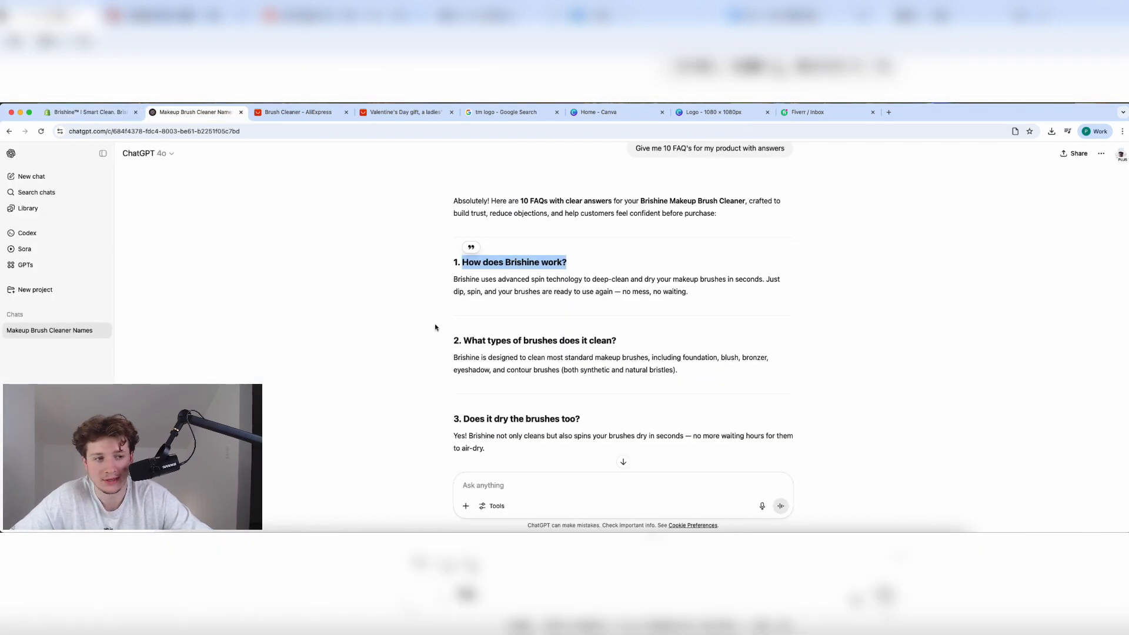
triple_click(501, 289)
key(super+c)
click(94, 114)
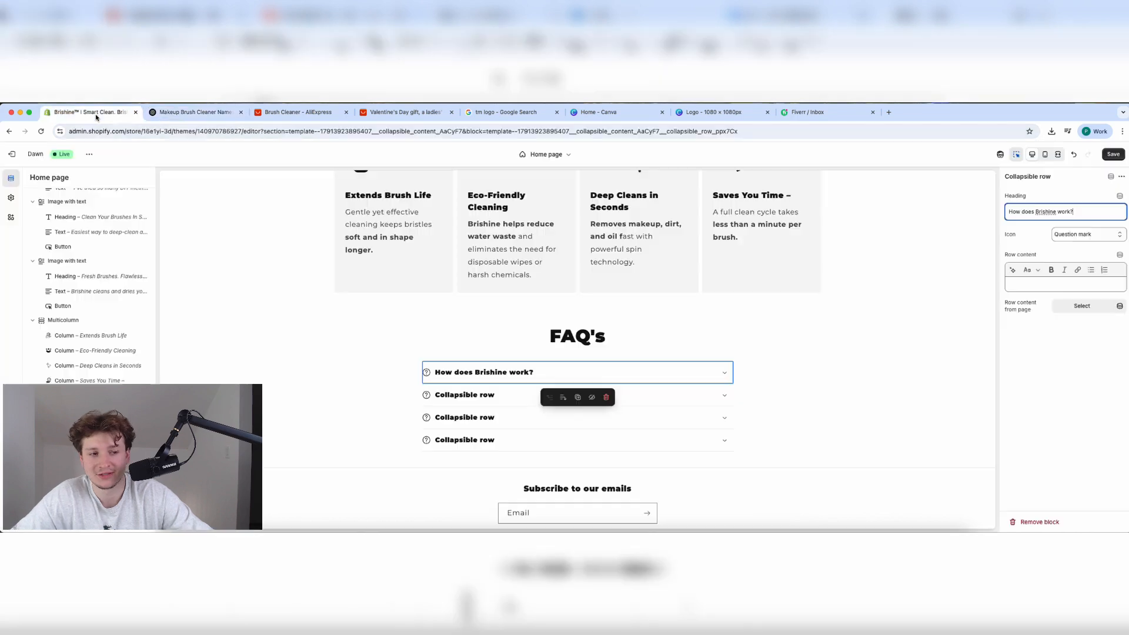
click(964, 290)
scroll(665, 294, down, 5)
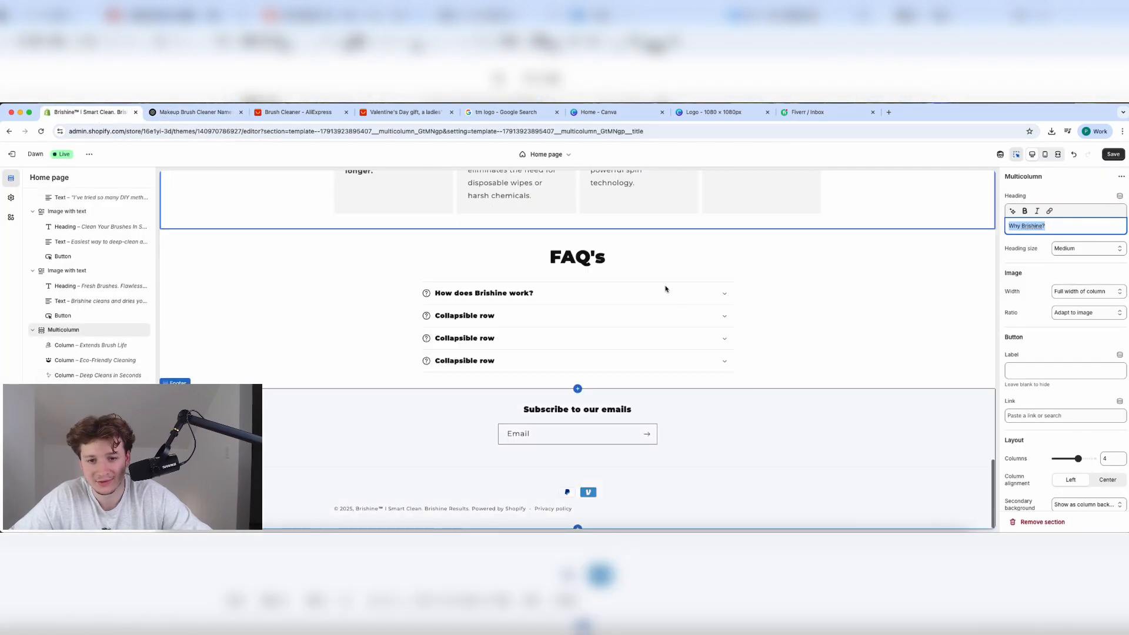
click(663, 287)
key(super+v)
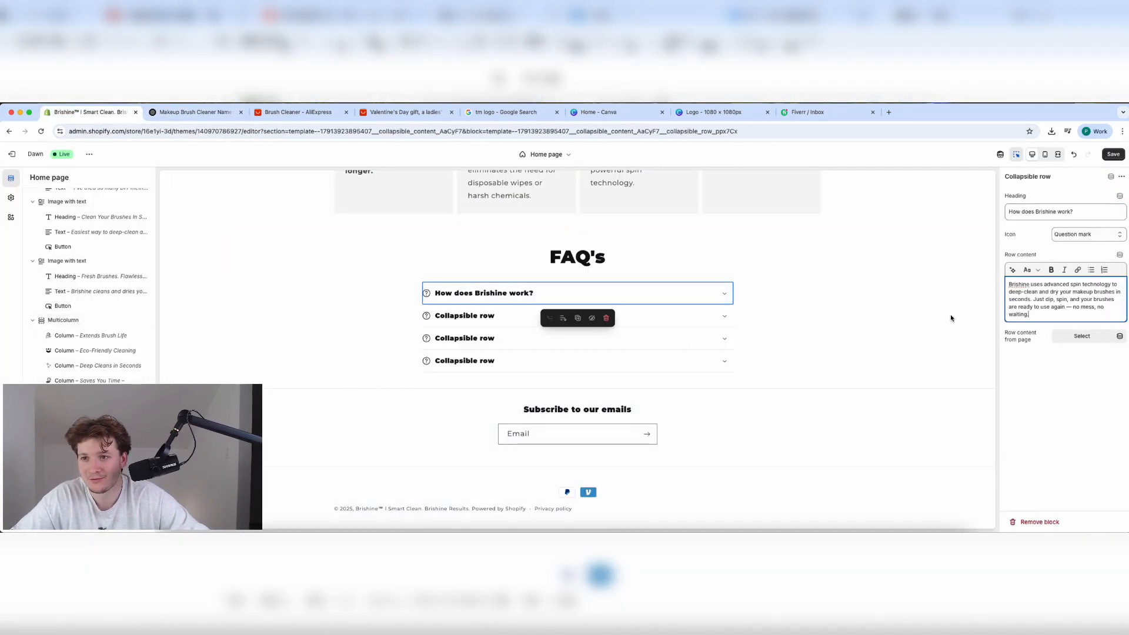
click(168, 113)
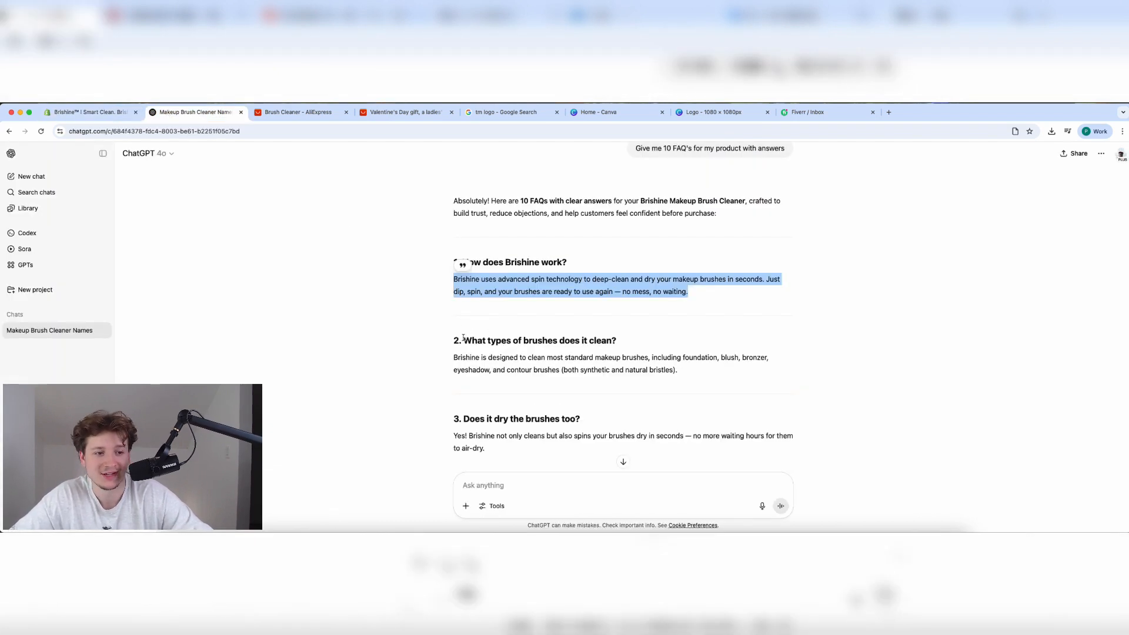
Paste ChatGPT's brush-types answer into the second FAQ row's content.
drag(463, 338, 641, 342)
click(120, 113)
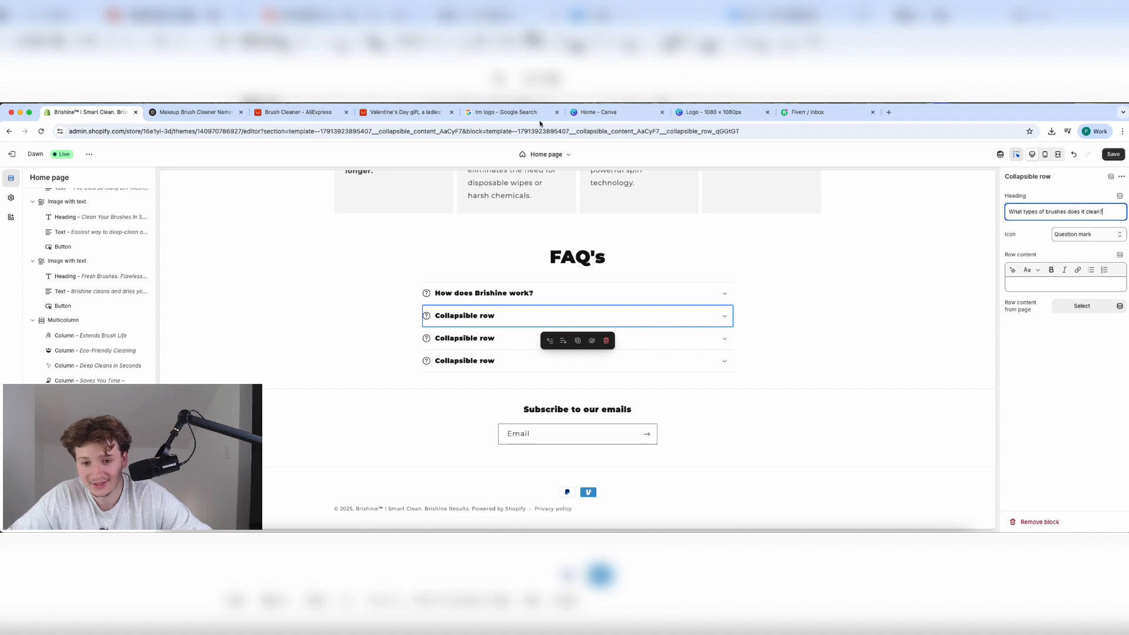
click(177, 112)
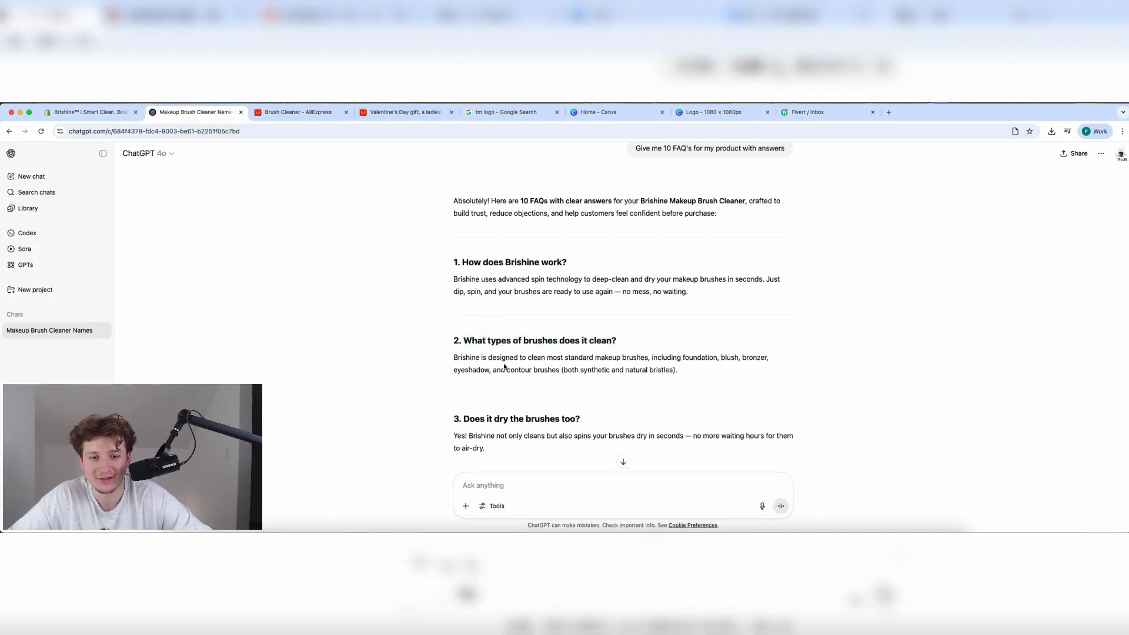
drag(454, 357, 678, 370)
key(cmd+c)
click(105, 113)
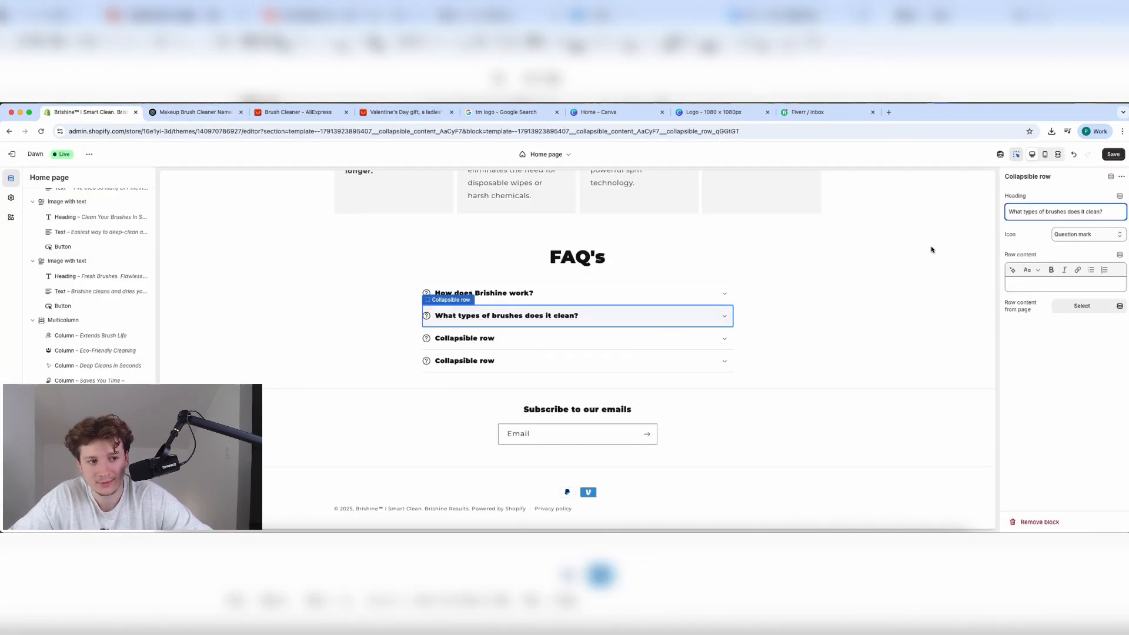
click(1065, 284)
key(cmd+v)
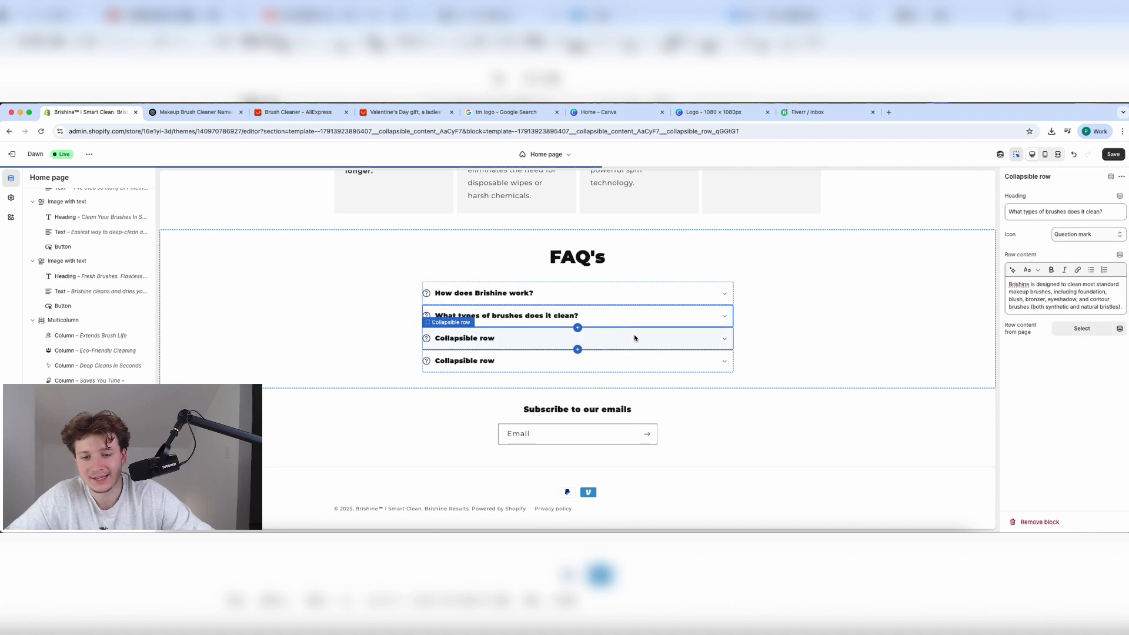
Paste ChatGPT's 'Will it damage my brushes?' answer into the third FAQ row's content.
click(177, 112)
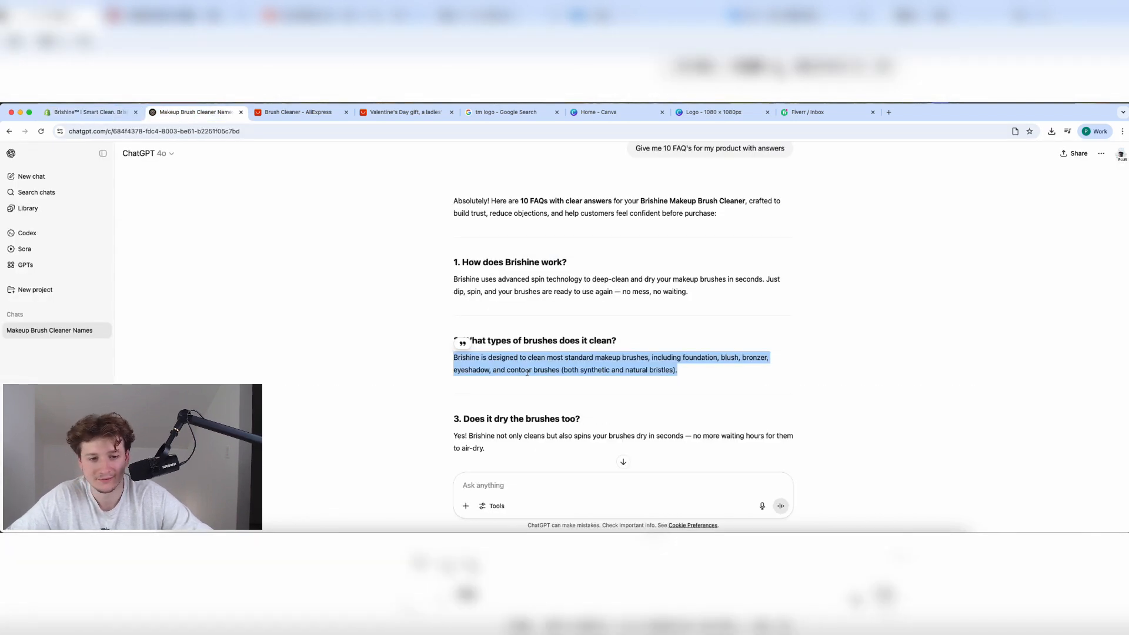
drag(464, 420, 598, 426)
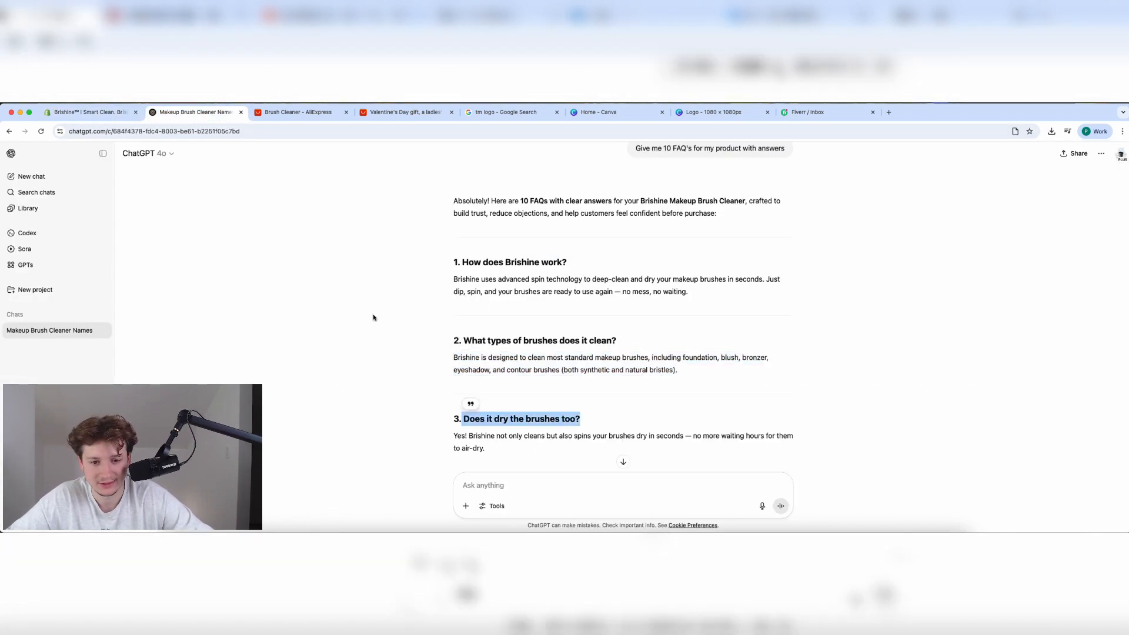
scroll(275, 359, down, 5)
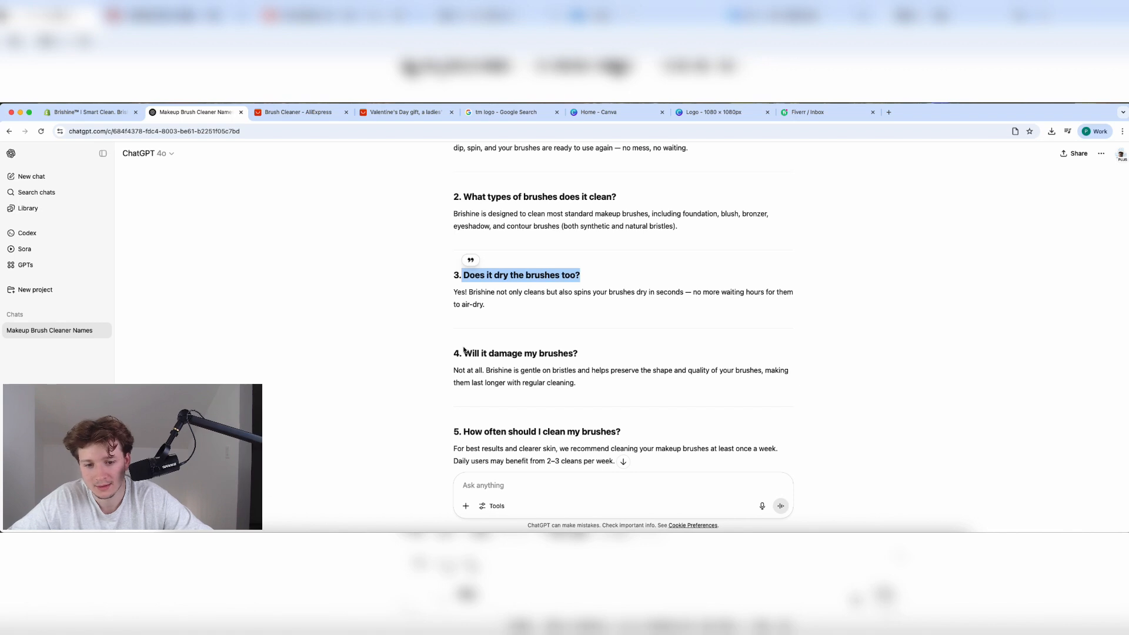
drag(464, 351, 596, 357)
click(89, 112)
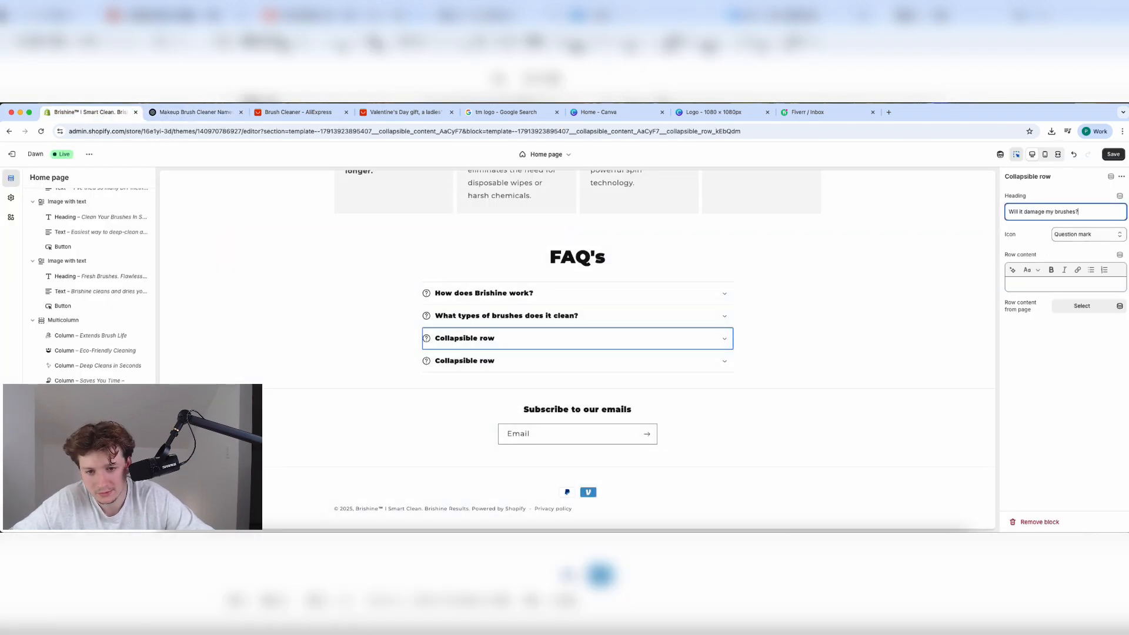
click(165, 114)
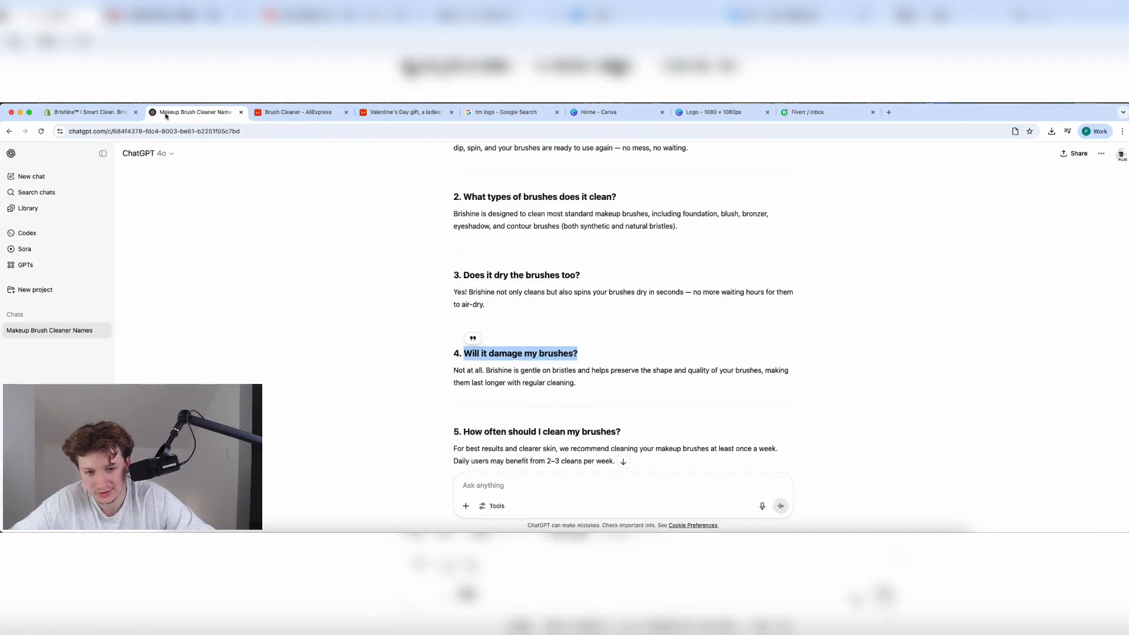
triple_click(542, 370)
click(88, 112)
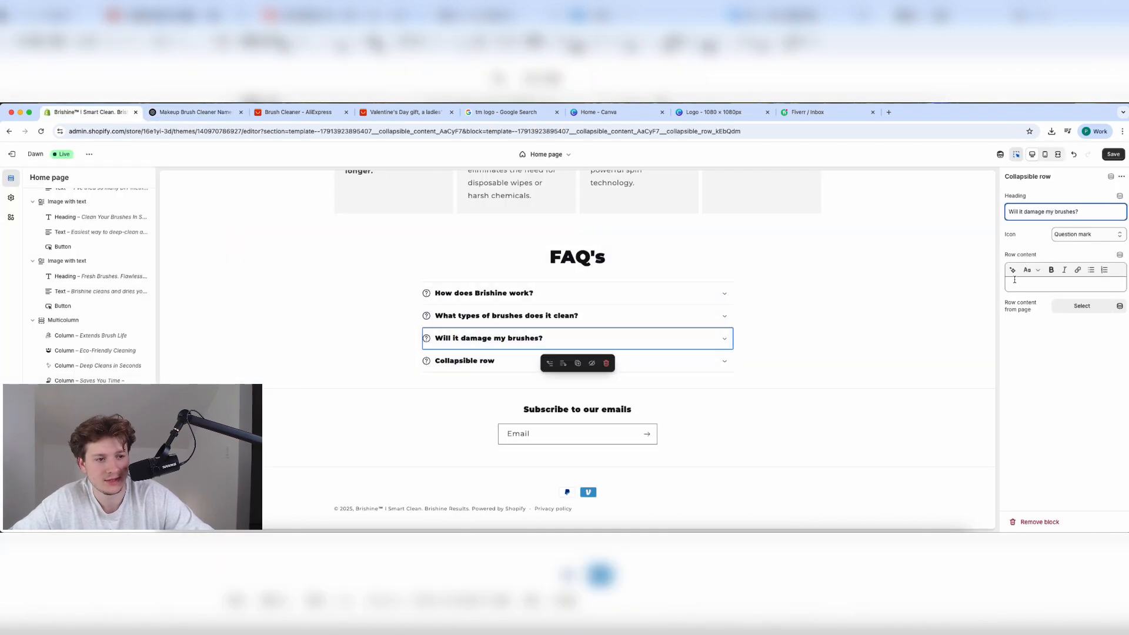
click(1066, 284)
text(Not at all. Brishine is gentle on bristles and helps preserve the shape and quality of your brushes, making them last longer with regular cleaning.)
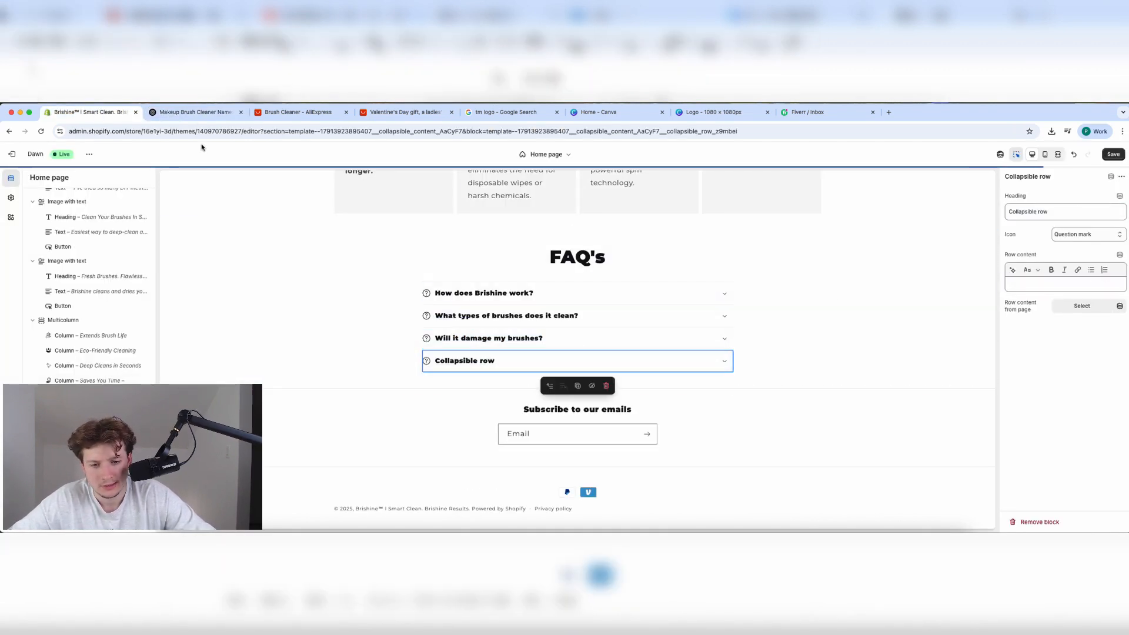
Set the fourth FAQ row's heading to 'How long does the cleaning process take?'.
key(ctrl+Tab)
scroll(435, 409, down, 4)
scroll(435, 409, down, 3)
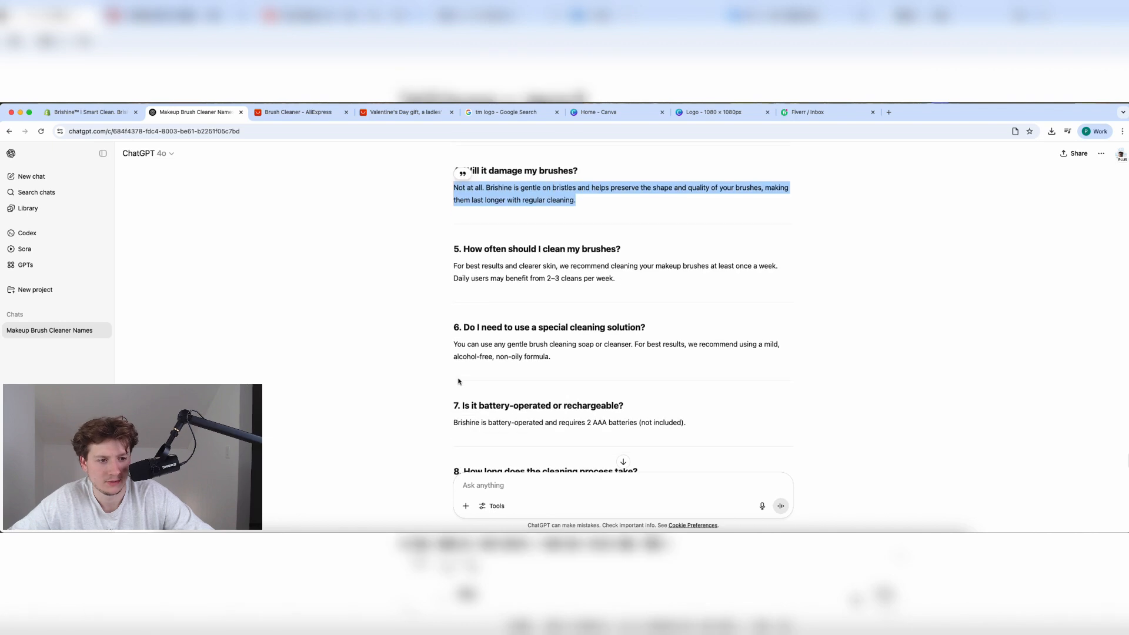
drag(461, 250, 703, 274)
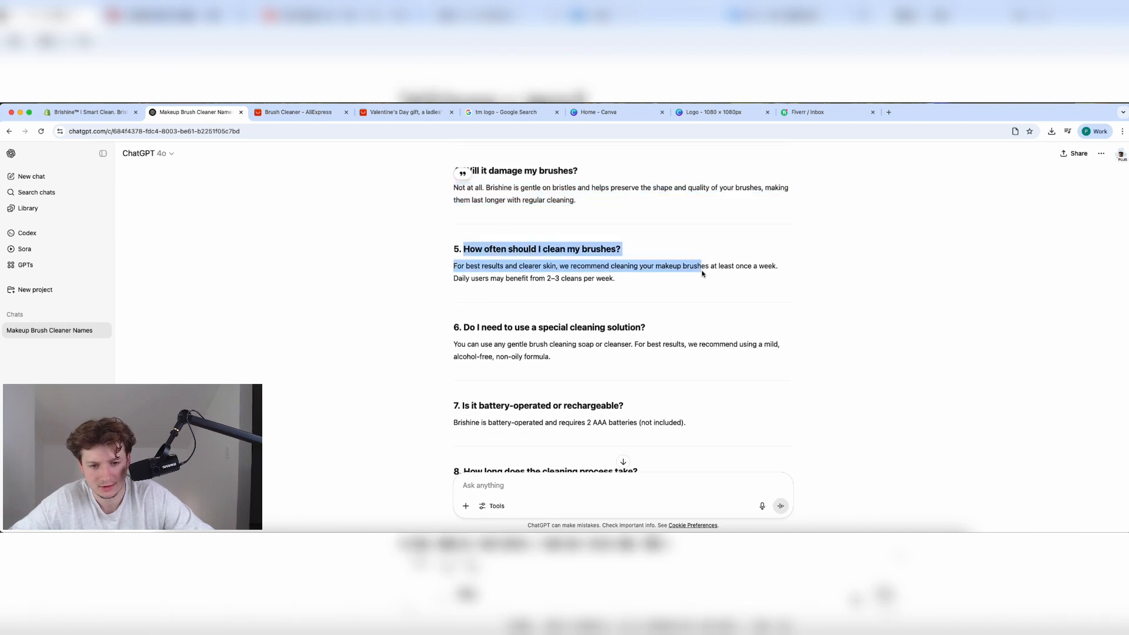
triple_click(529, 251)
scroll(499, 354, down, 7)
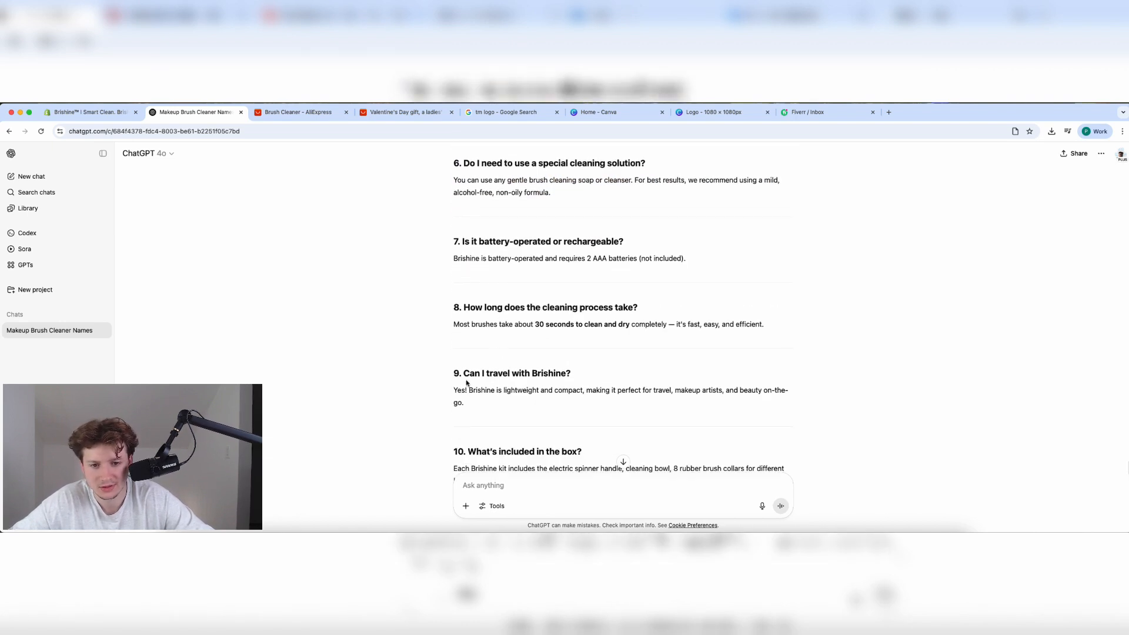
drag(464, 374, 629, 383)
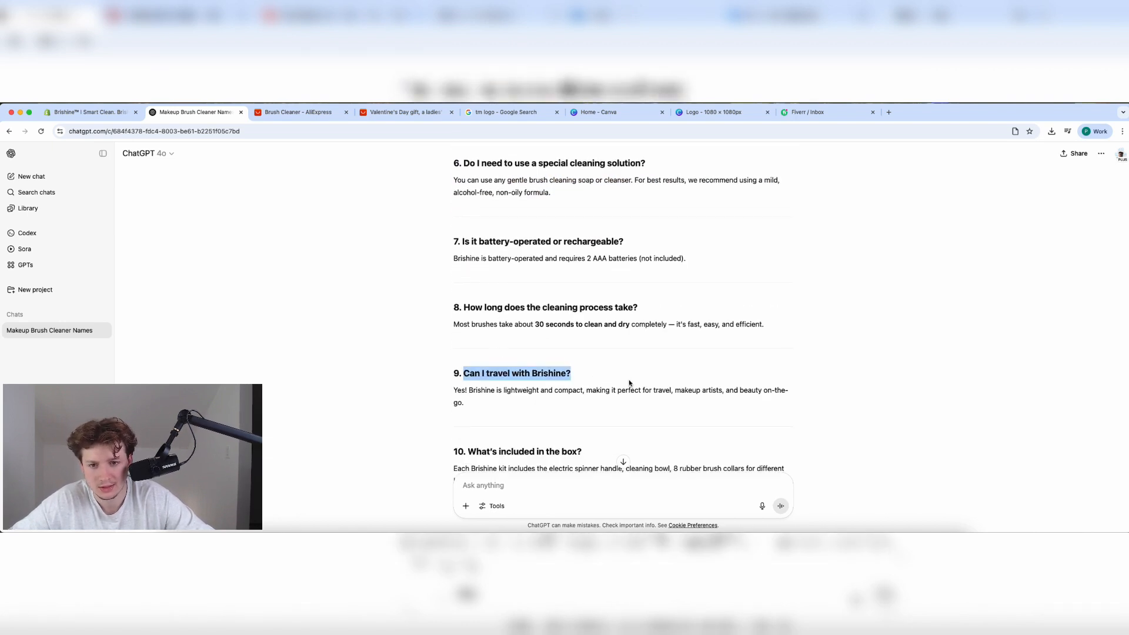
click(468, 305)
drag(465, 306, 617, 311)
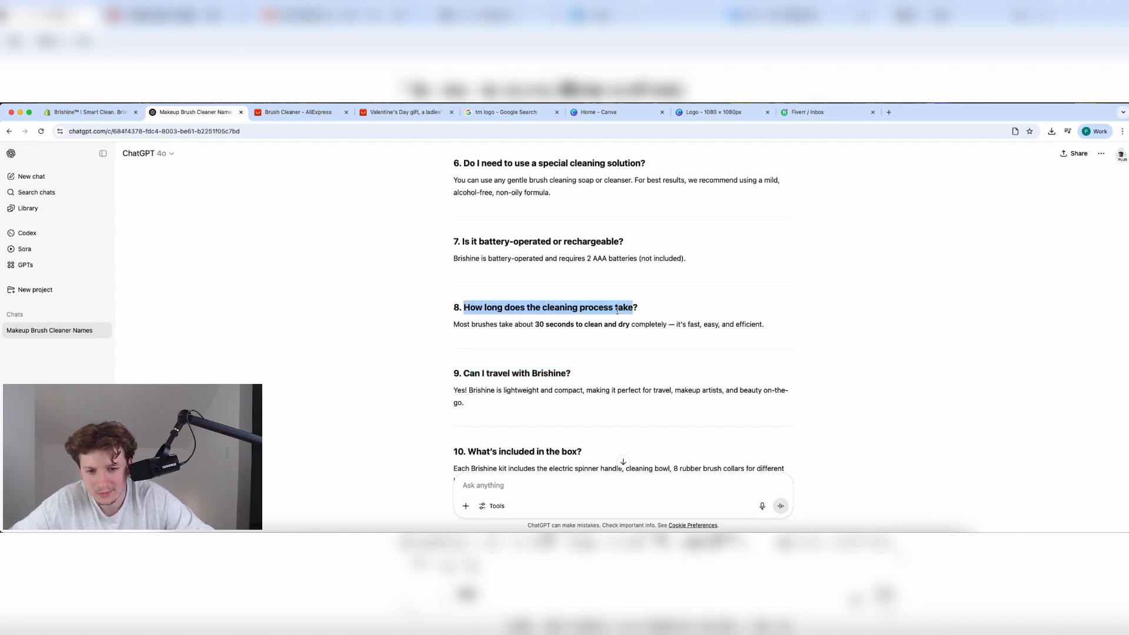
click(88, 112)
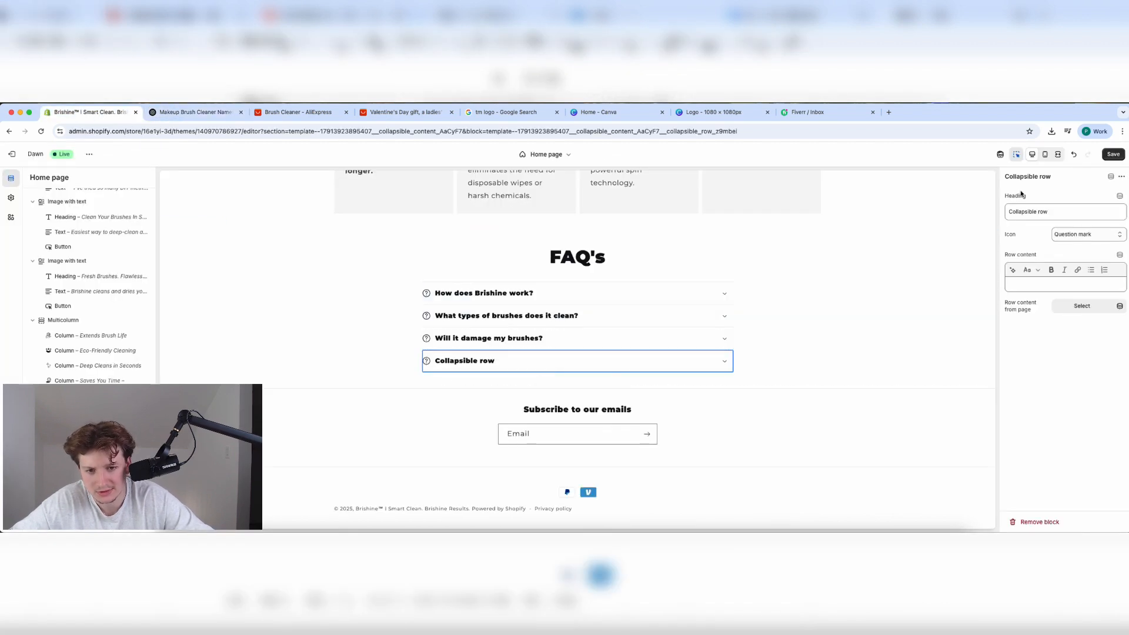
click(1045, 210)
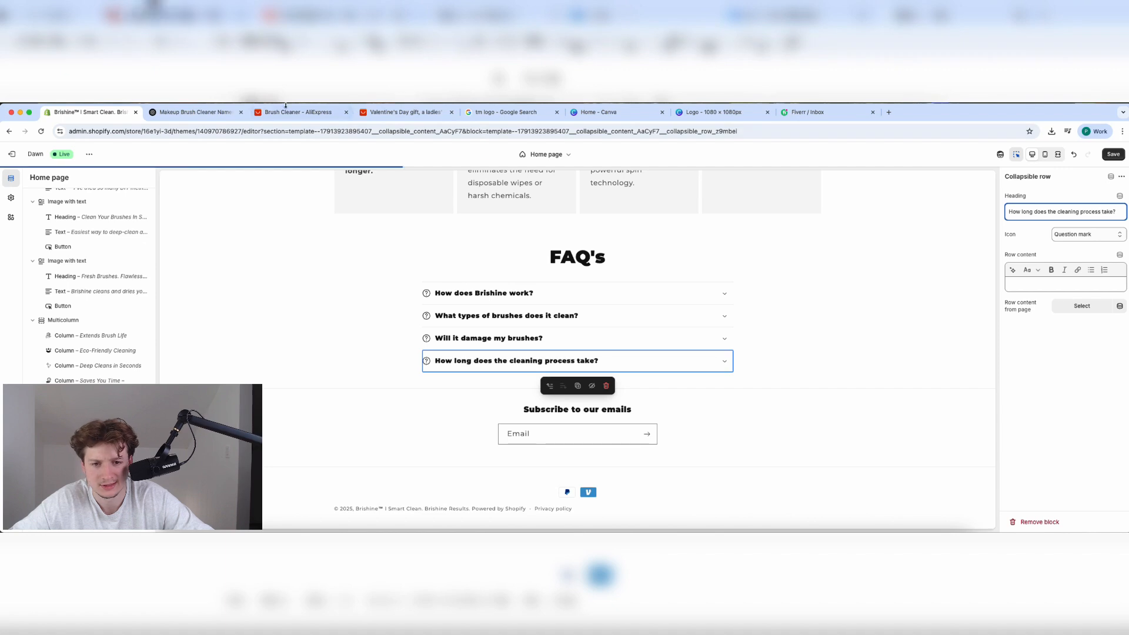
Paste the 30-second cleaning-time answer into that row's content and save the home page.
click(194, 111)
triple_click(500, 324)
key(super+c)
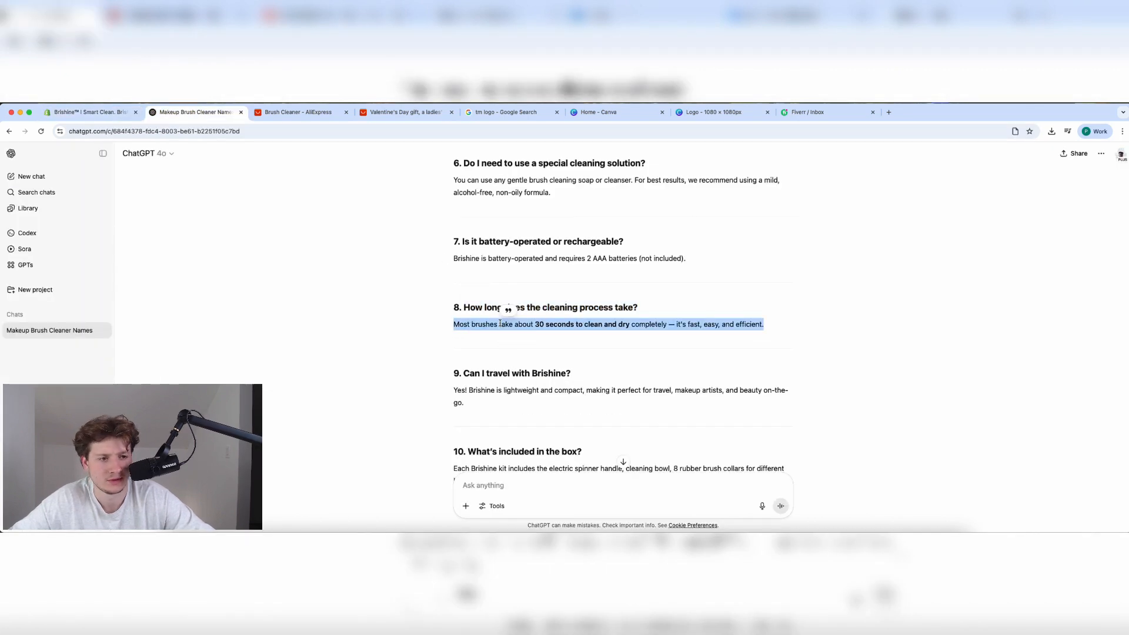
click(88, 111)
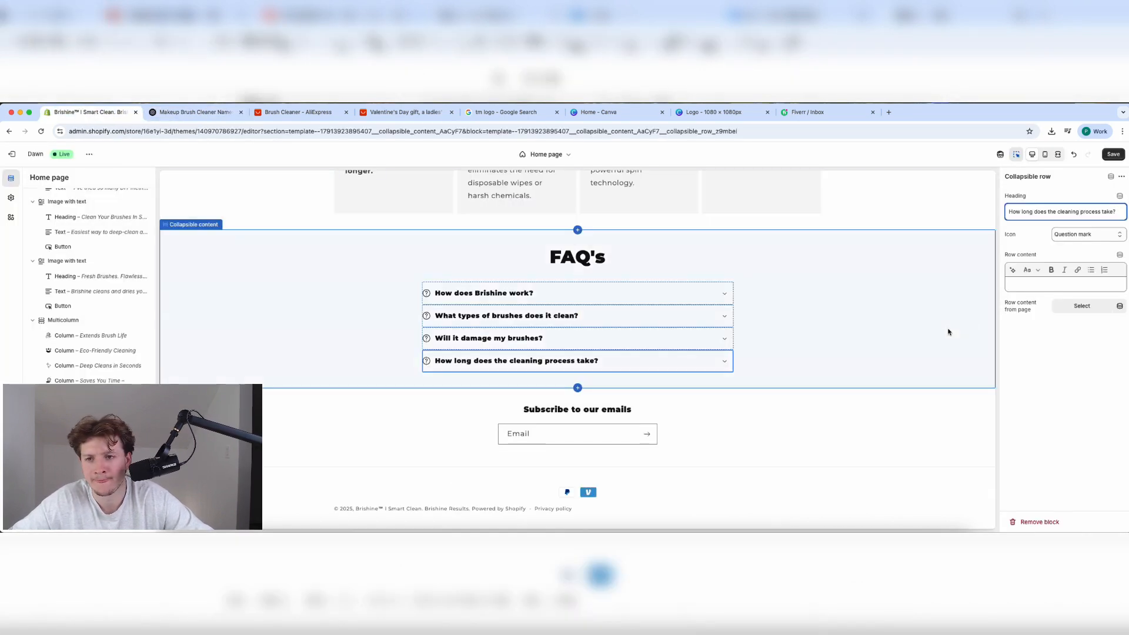
click(1028, 287)
key(super+v)
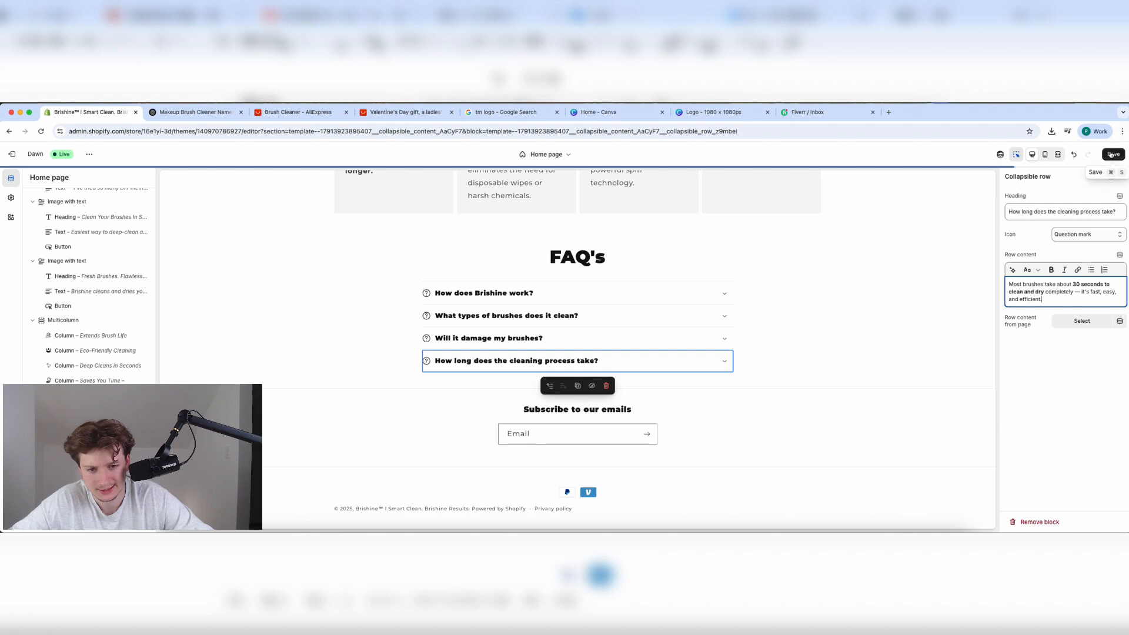
key(super+s)
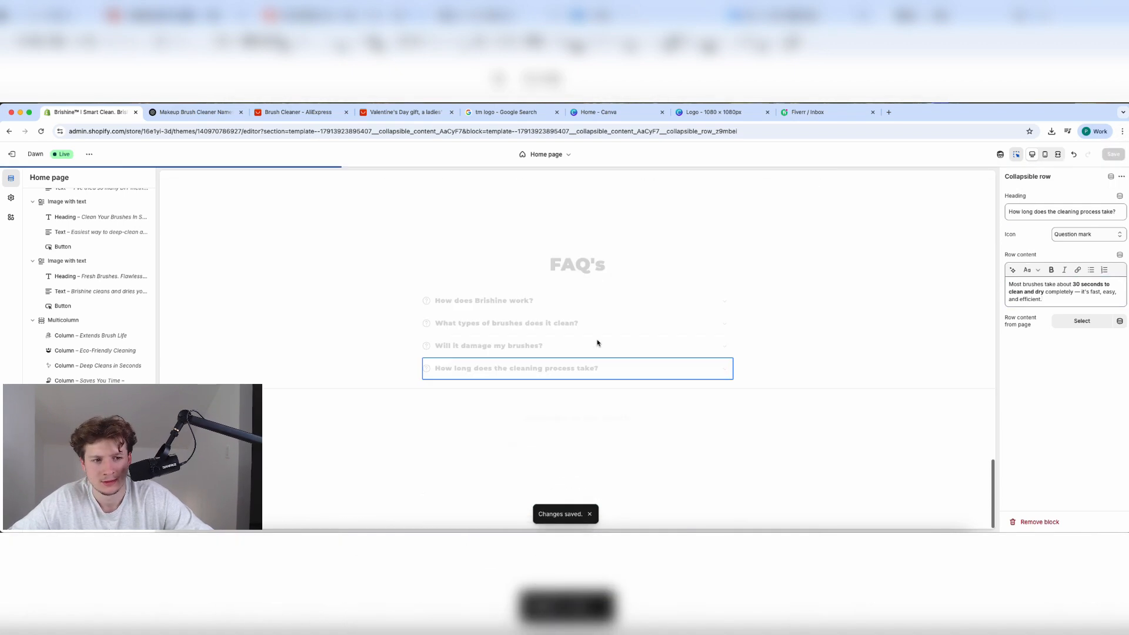
Set the slideshow's first slide image to the Cleaner photo.
scroll(598, 343, up, 10)
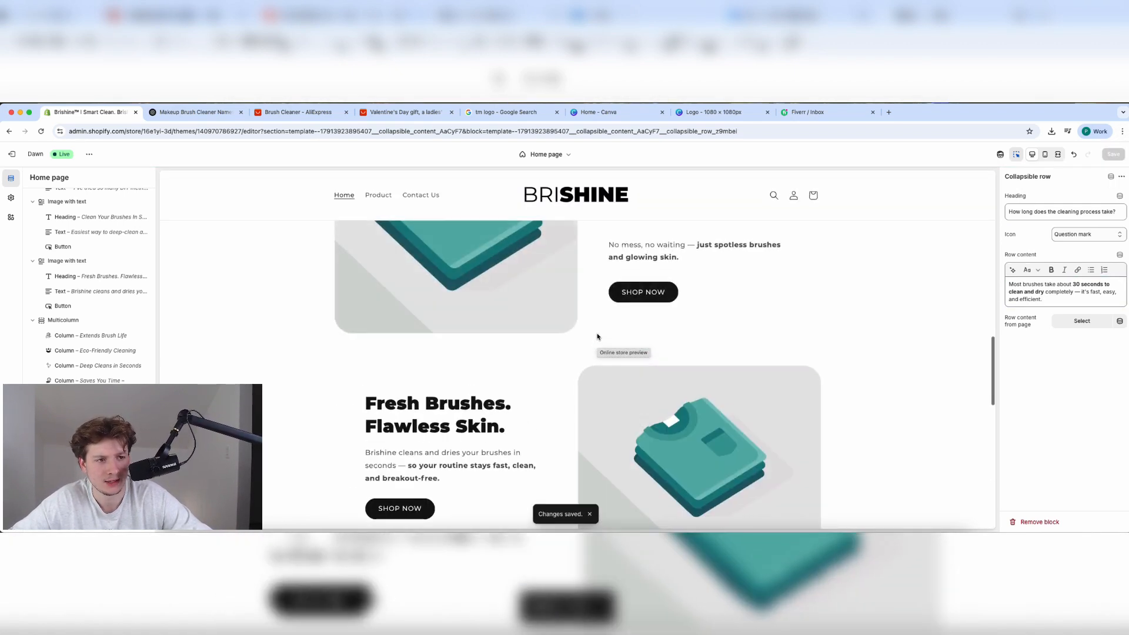
scroll(596, 343, up, 8)
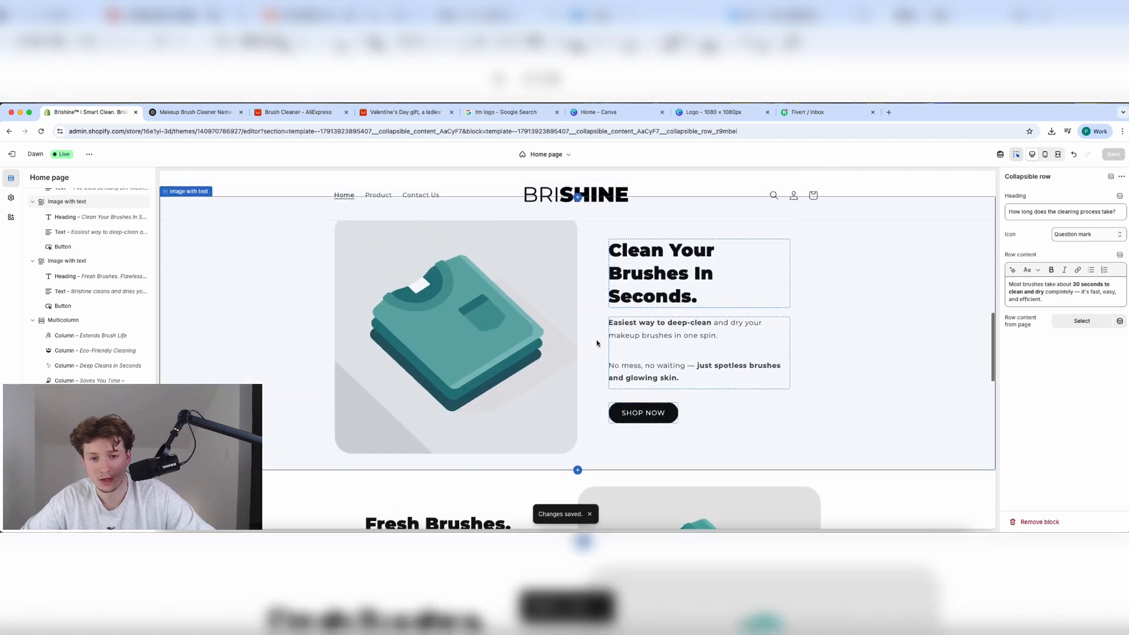
scroll(598, 343, up, 10)
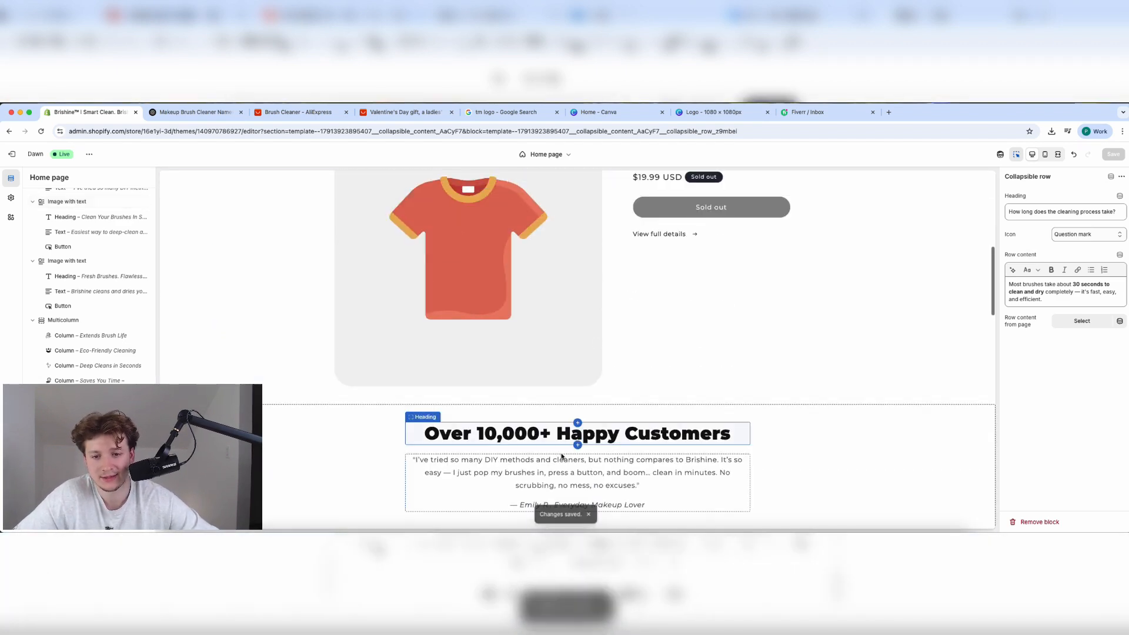
click(811, 301)
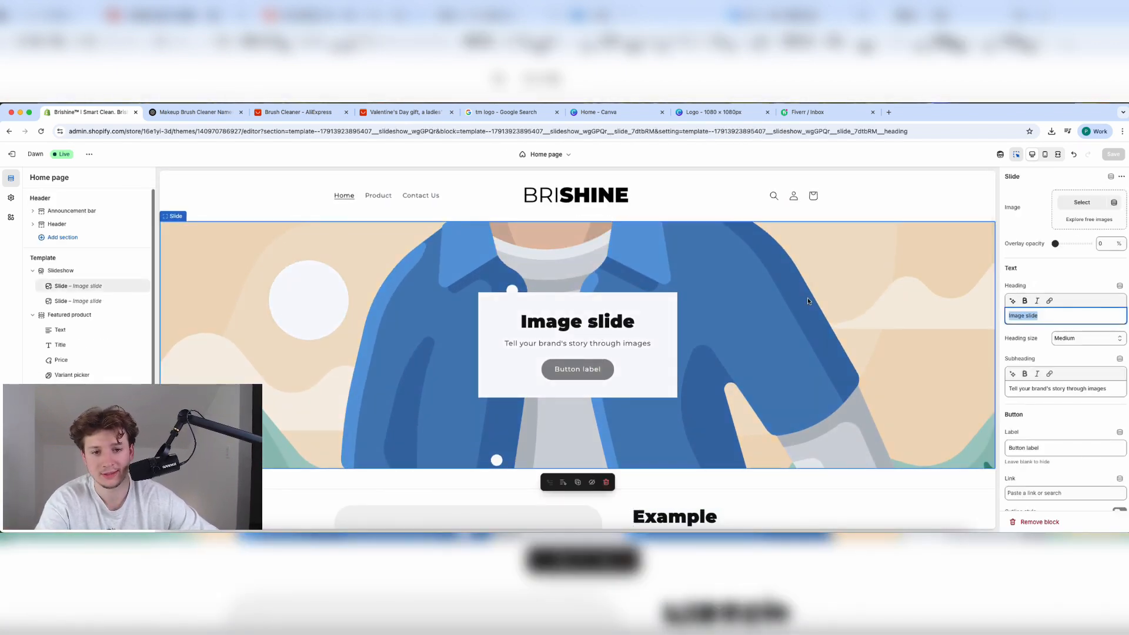
click(1071, 208)
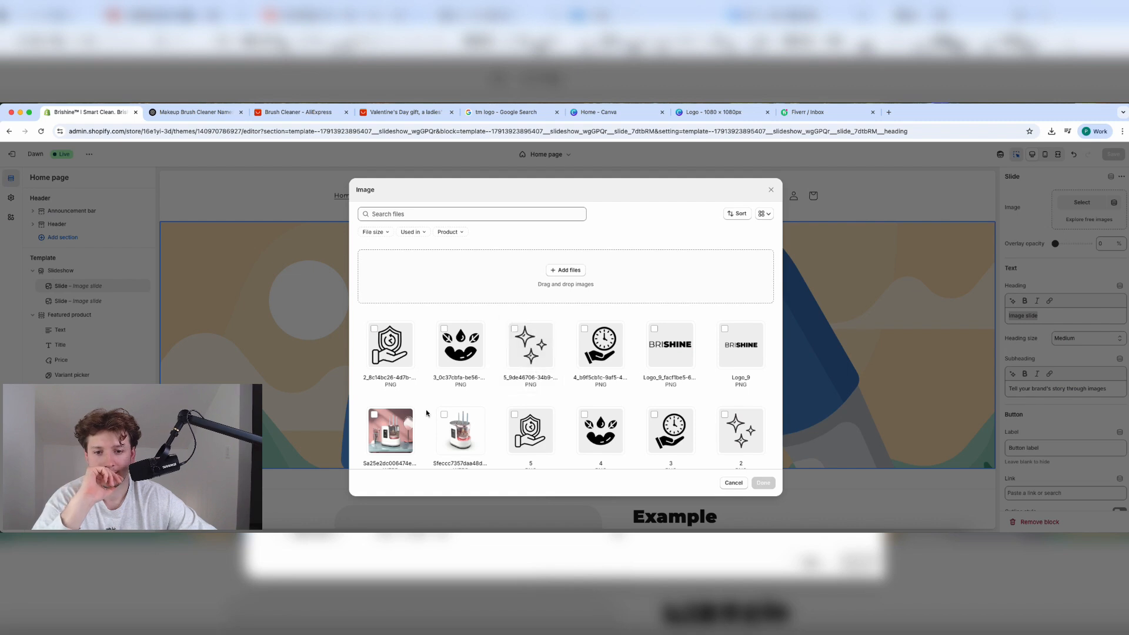
scroll(426, 413, down, 3)
click(391, 412)
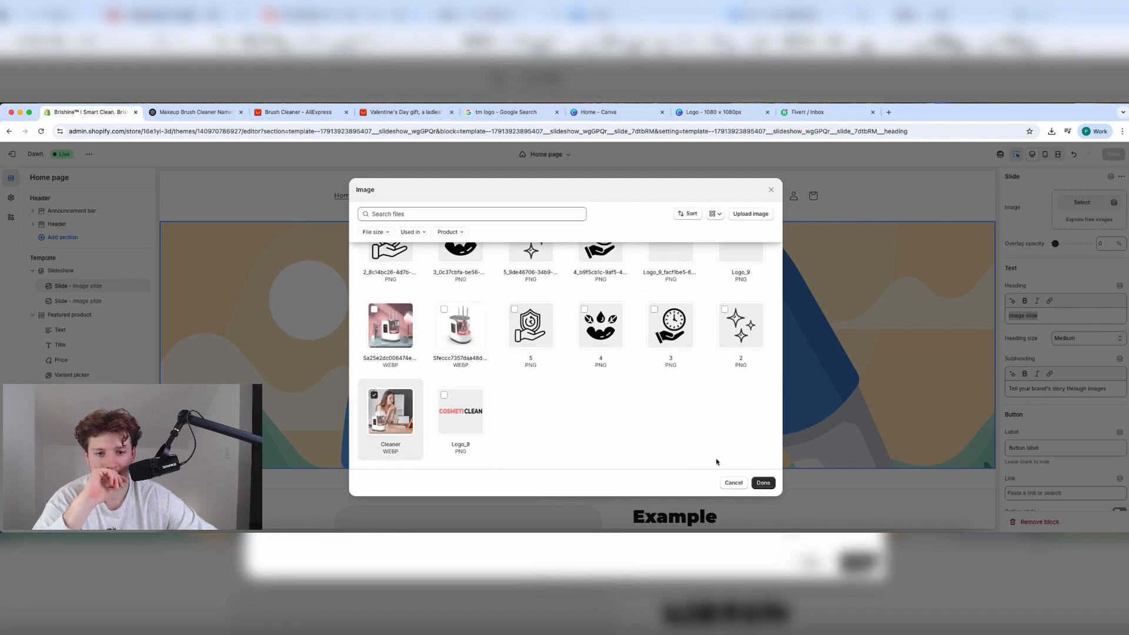
click(766, 484)
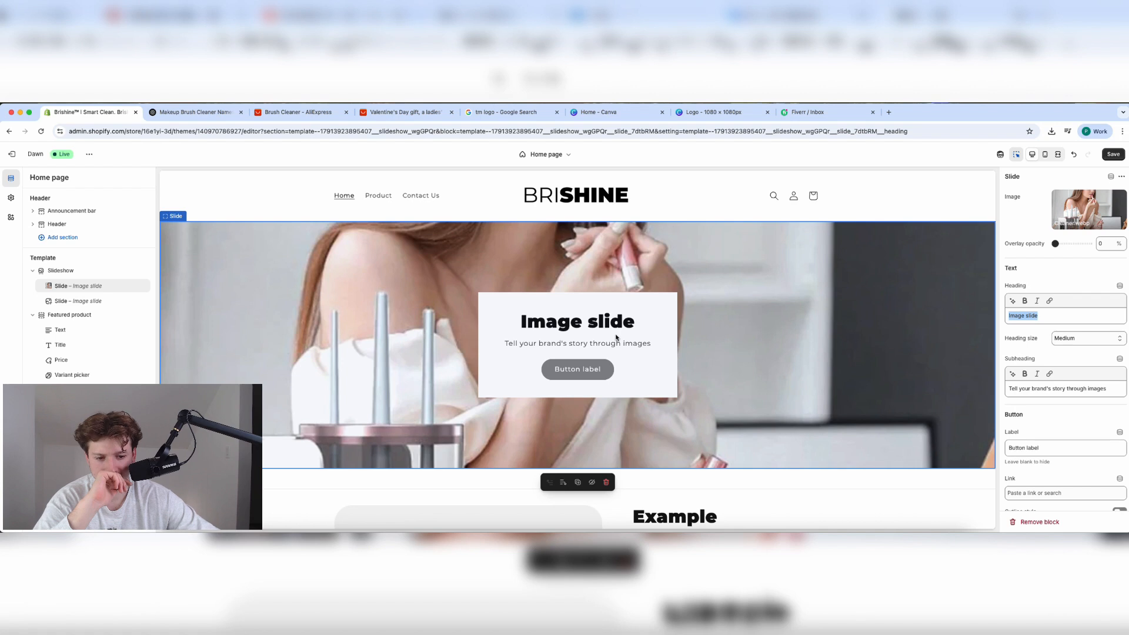
Delete the second slide, keep heading size Medium, then remove the whole Slideshow section.
mouse_move(131, 288)
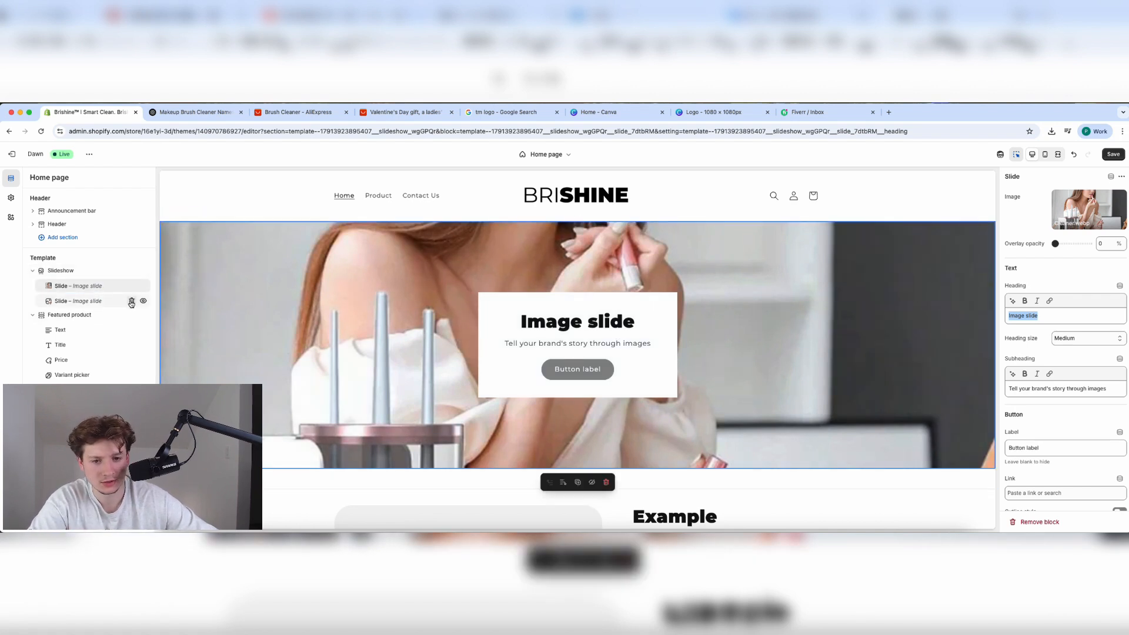
click(131, 302)
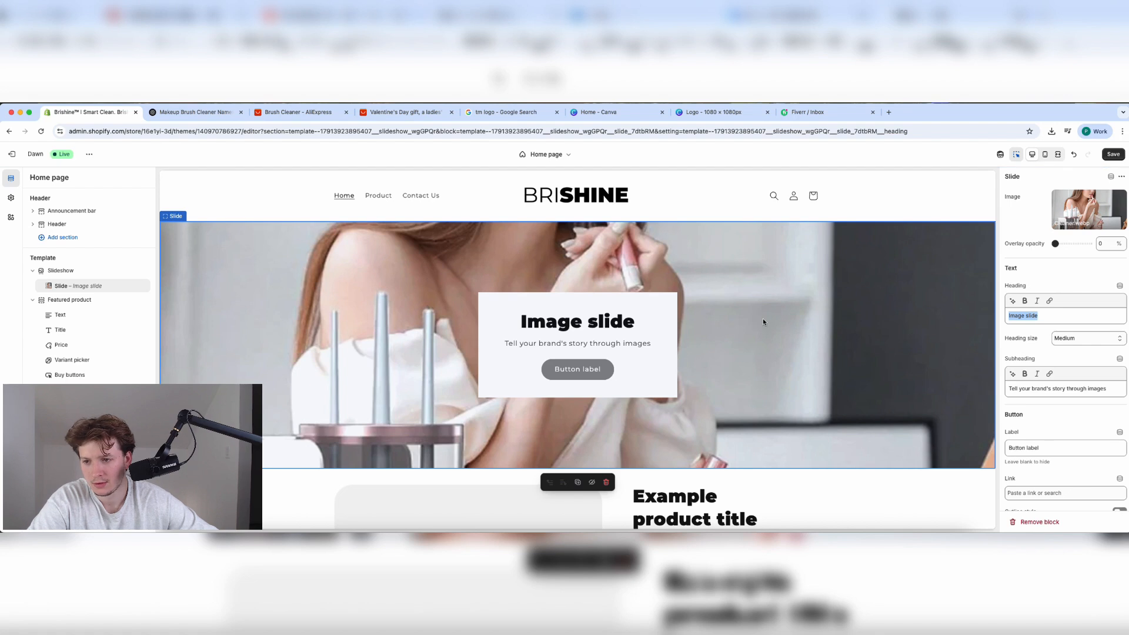
click(1071, 342)
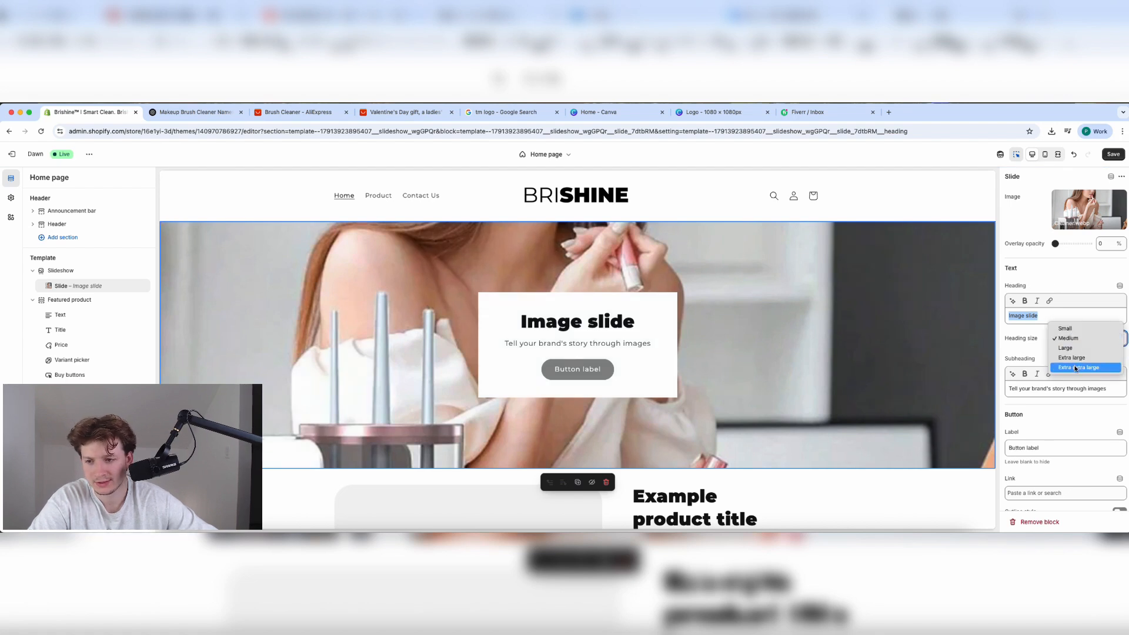
click(1037, 358)
scroll(1035, 358, down, 2)
scroll(1035, 358, up, 2)
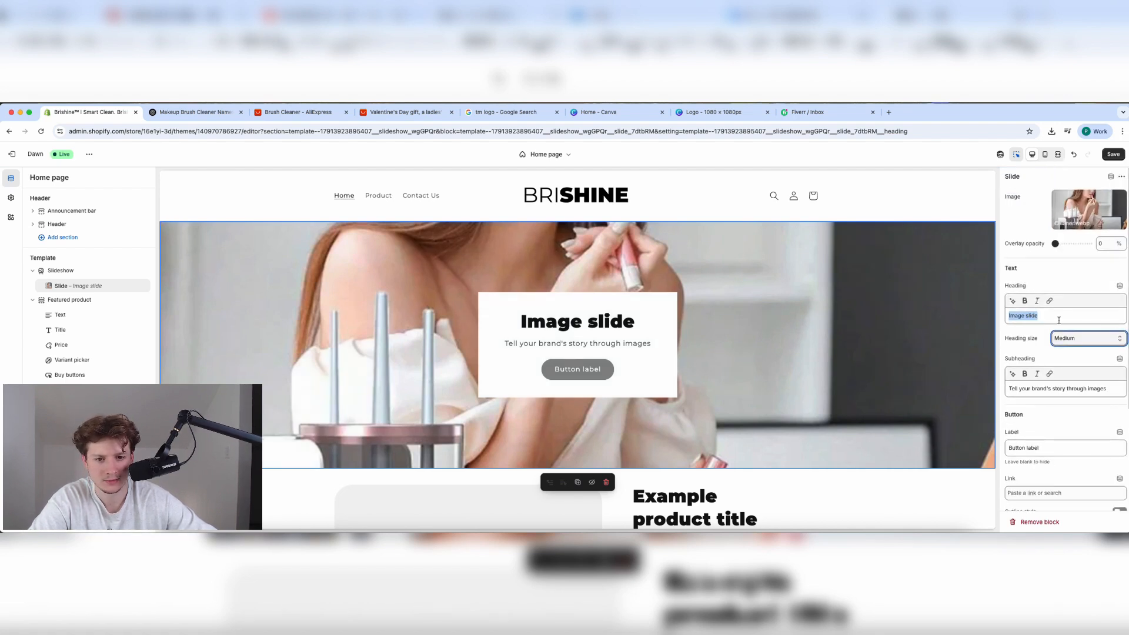
scroll(1073, 278, down, 3)
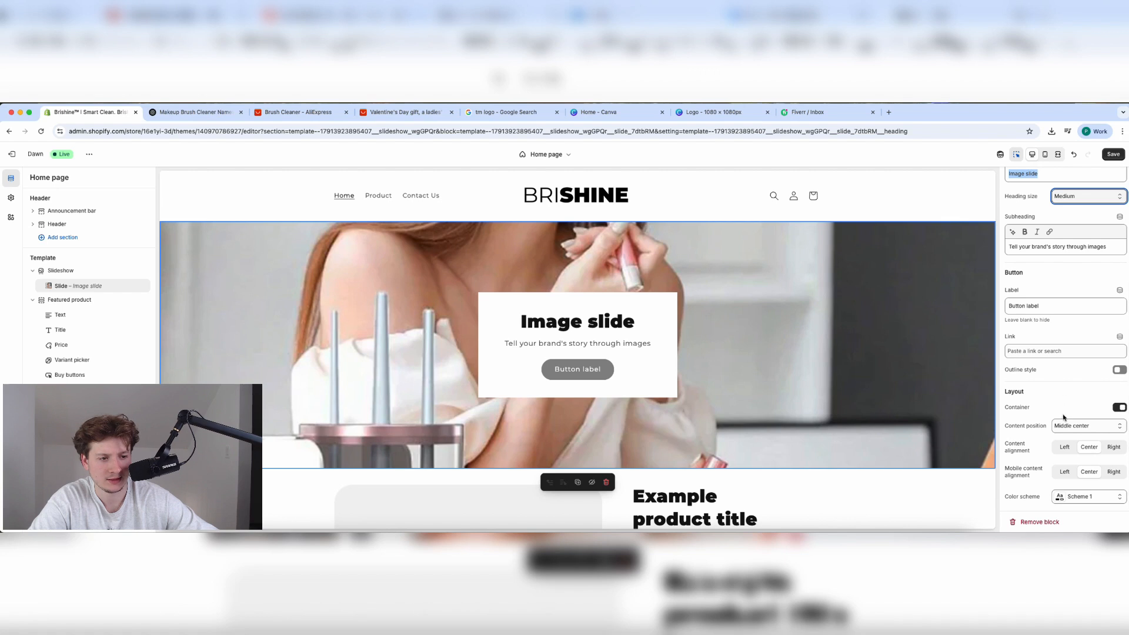
scroll(1063, 352, up, 3)
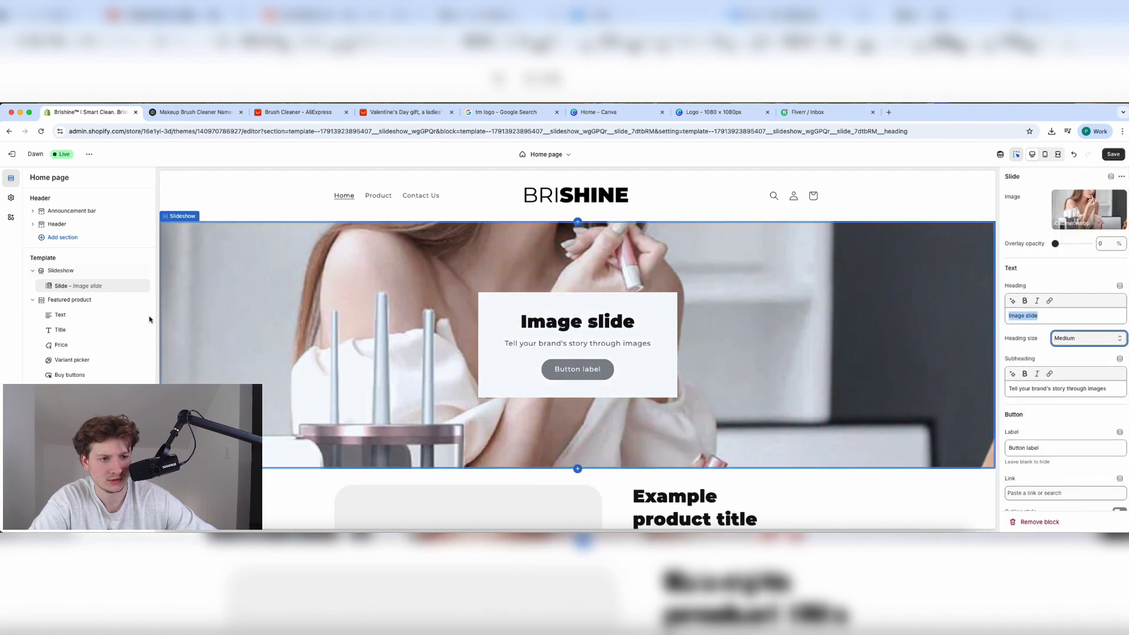
click(132, 272)
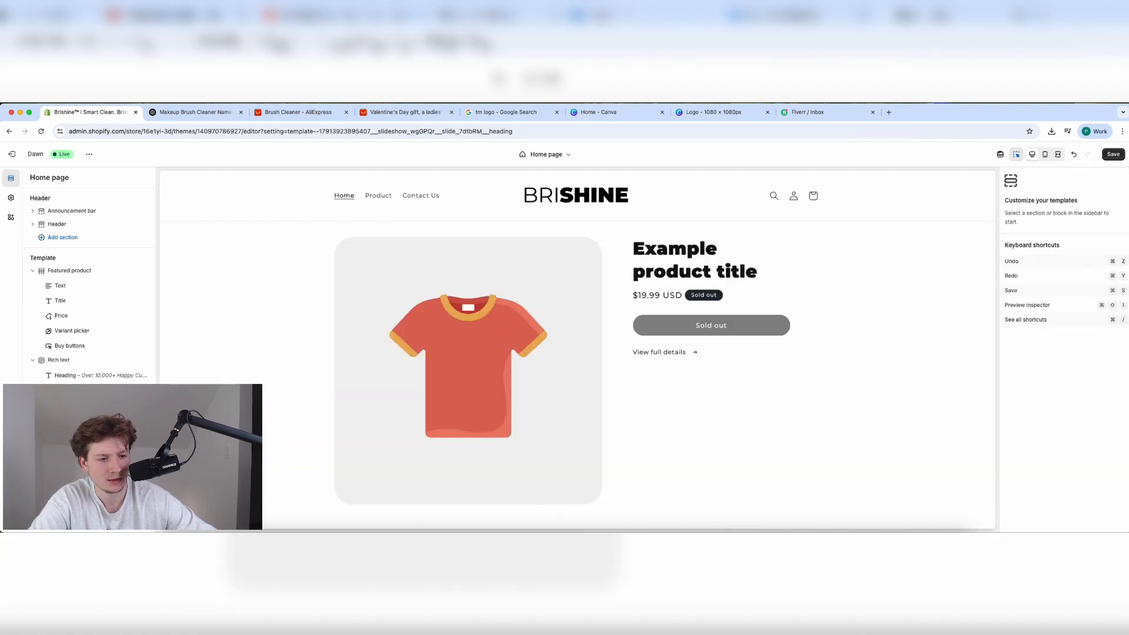
Add an Image banner above the featured product, using the Cleaner photo as its image.
scroll(88, 292, down, 10)
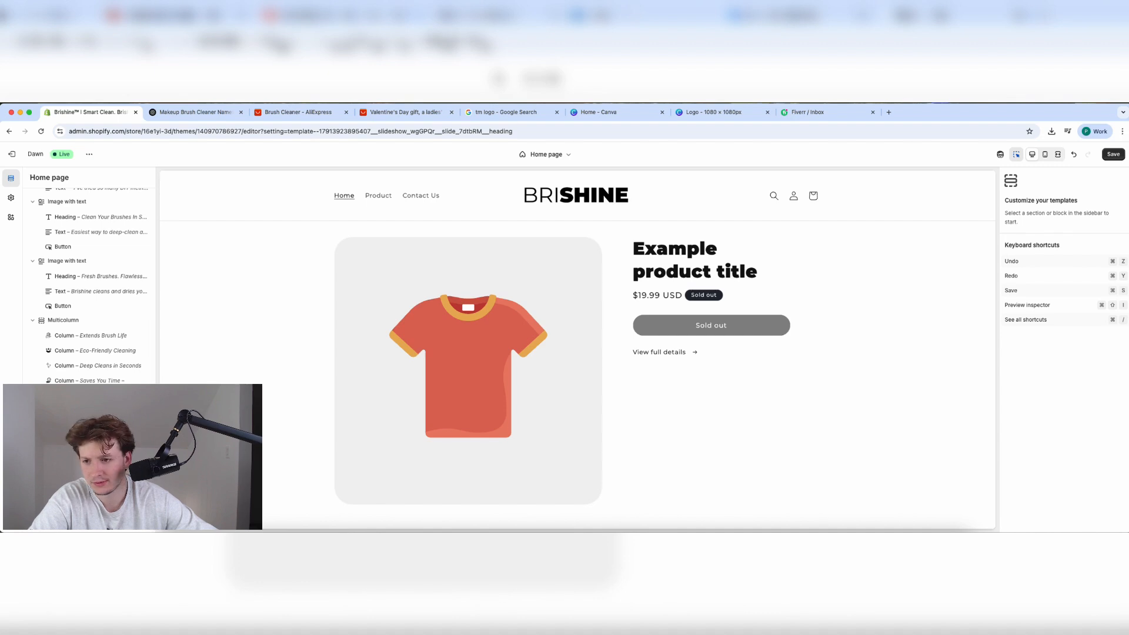
click(65, 426)
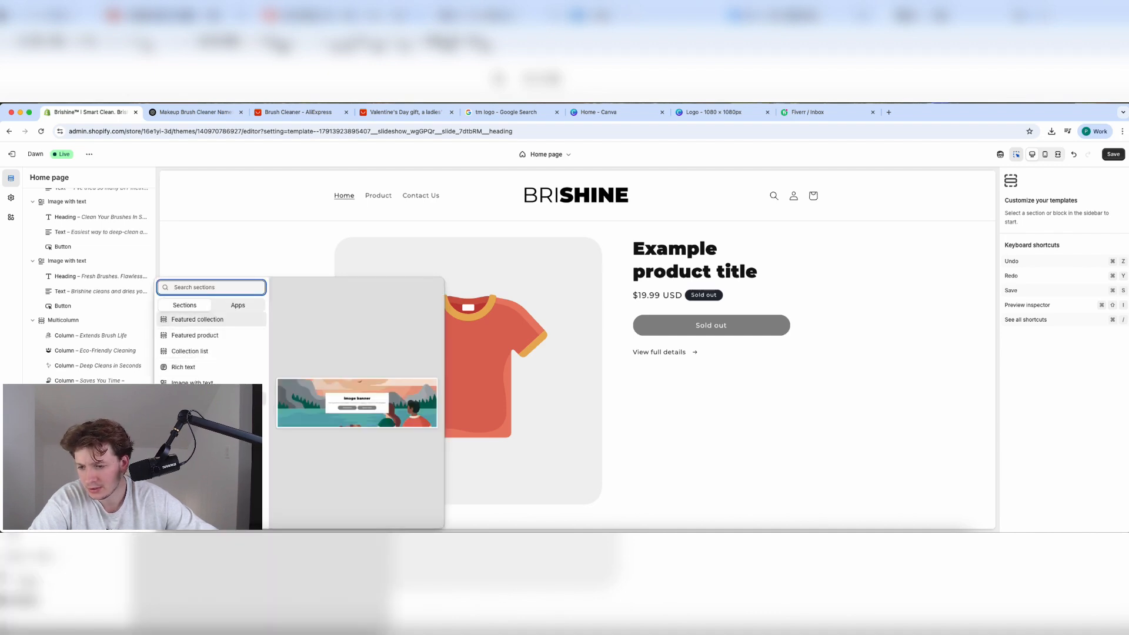
click(194, 399)
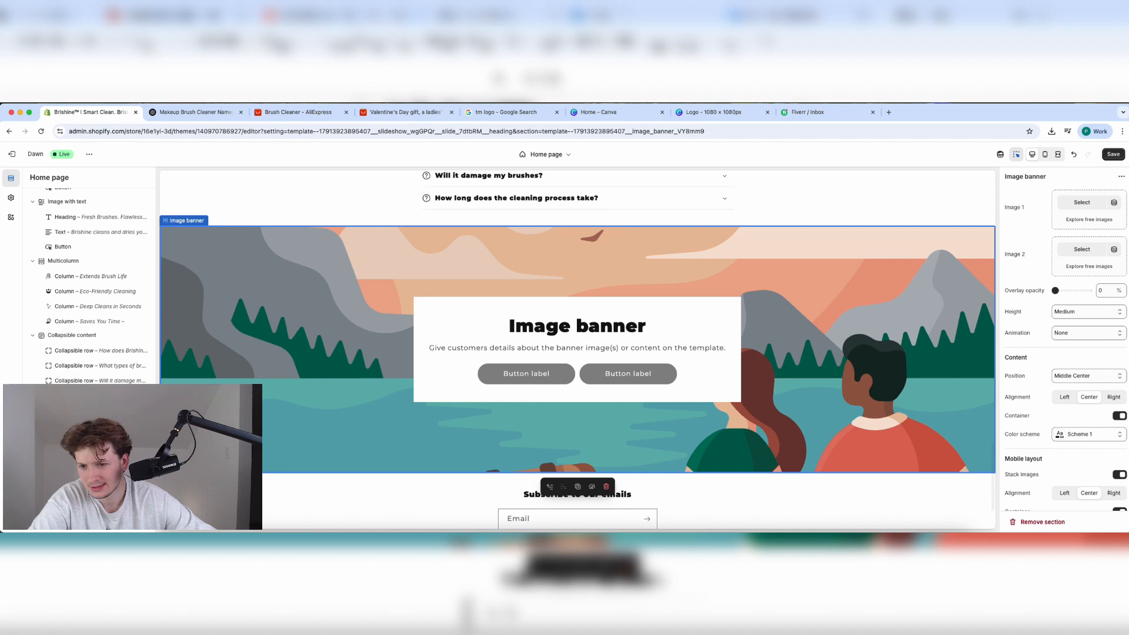
drag(57, 410, 68, 271)
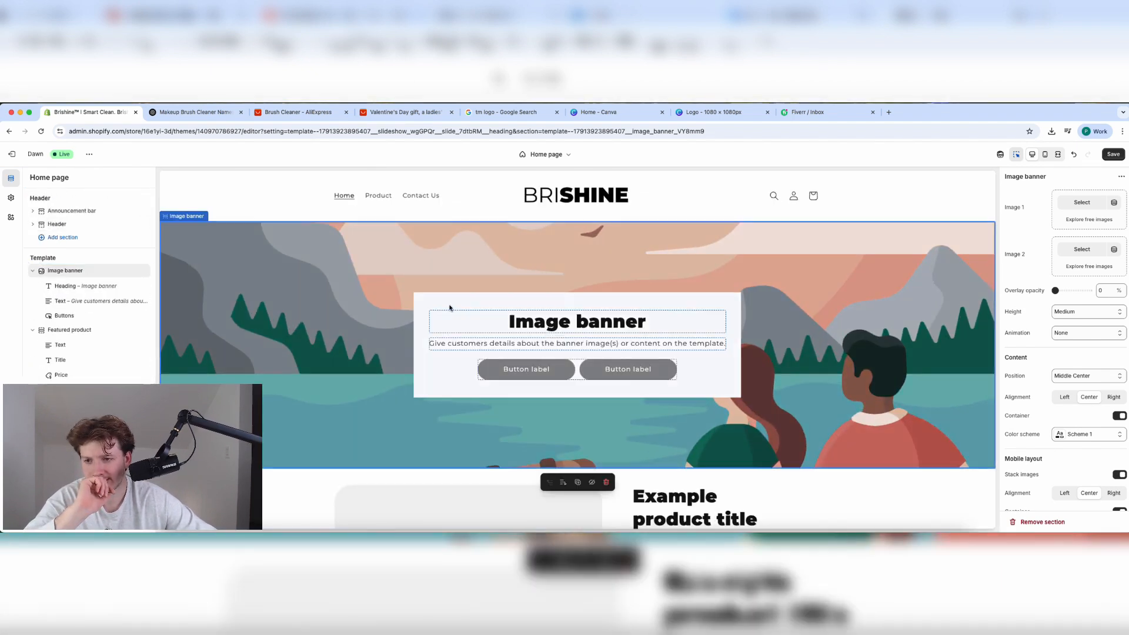
click(1077, 203)
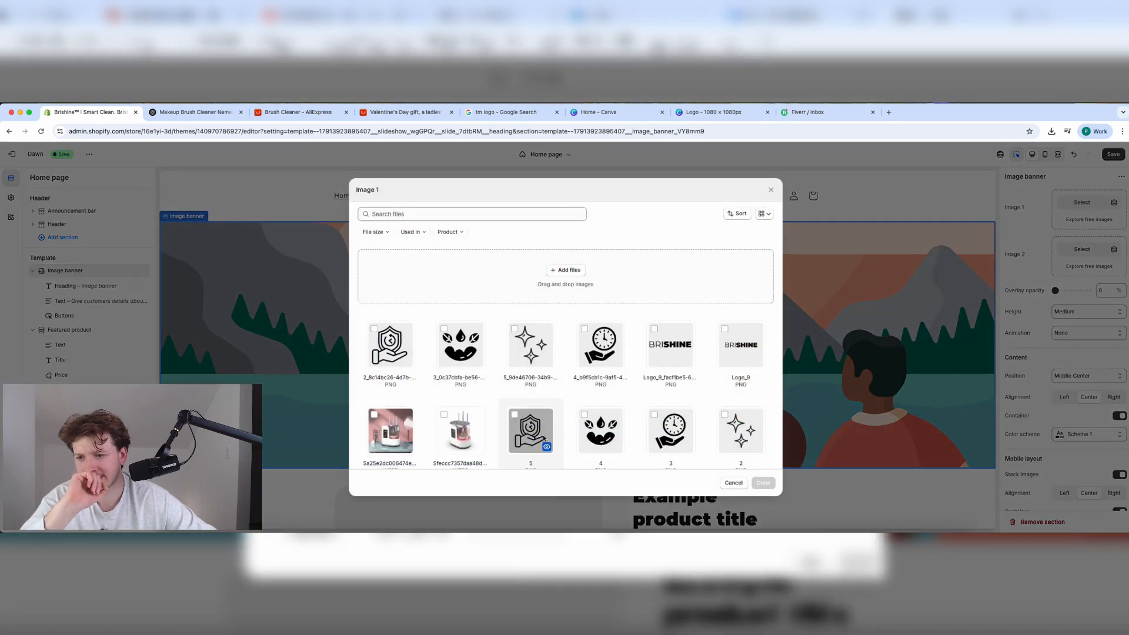
scroll(543, 435, down, 5)
click(390, 411)
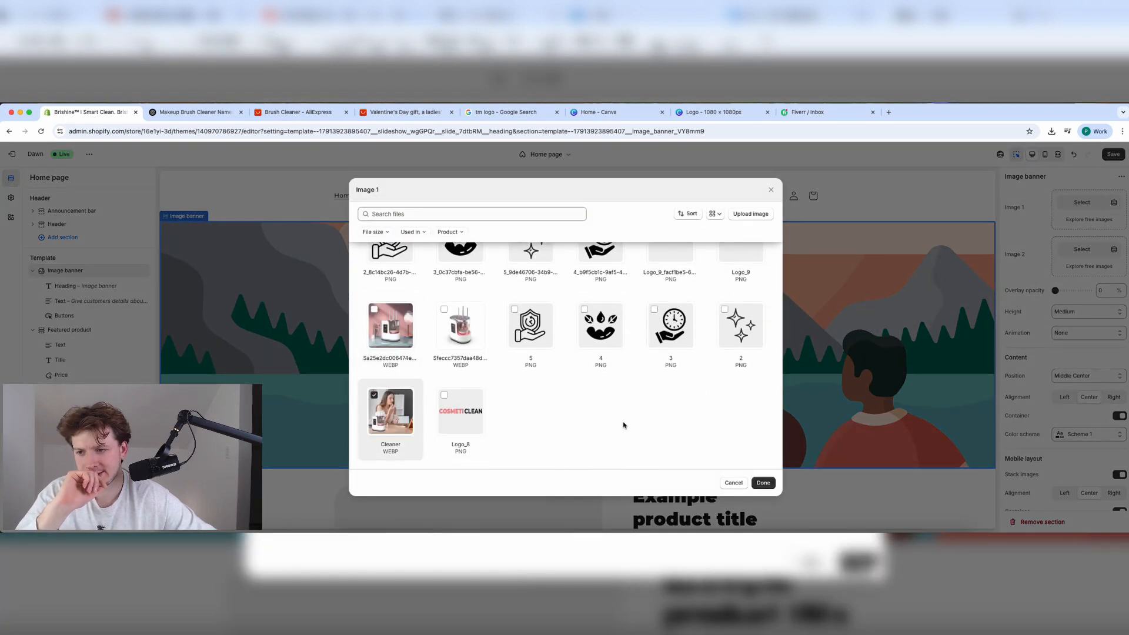
click(761, 482)
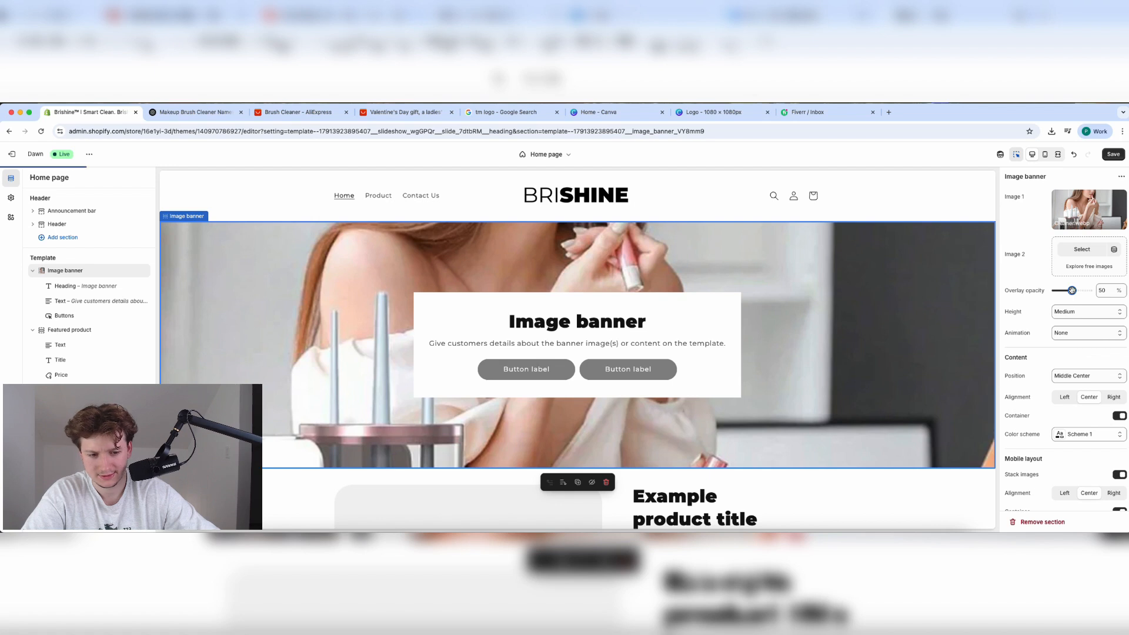
Set the banner overlay opacity to 40% and height to Adapt to first image.
drag(1073, 290, 1069, 290)
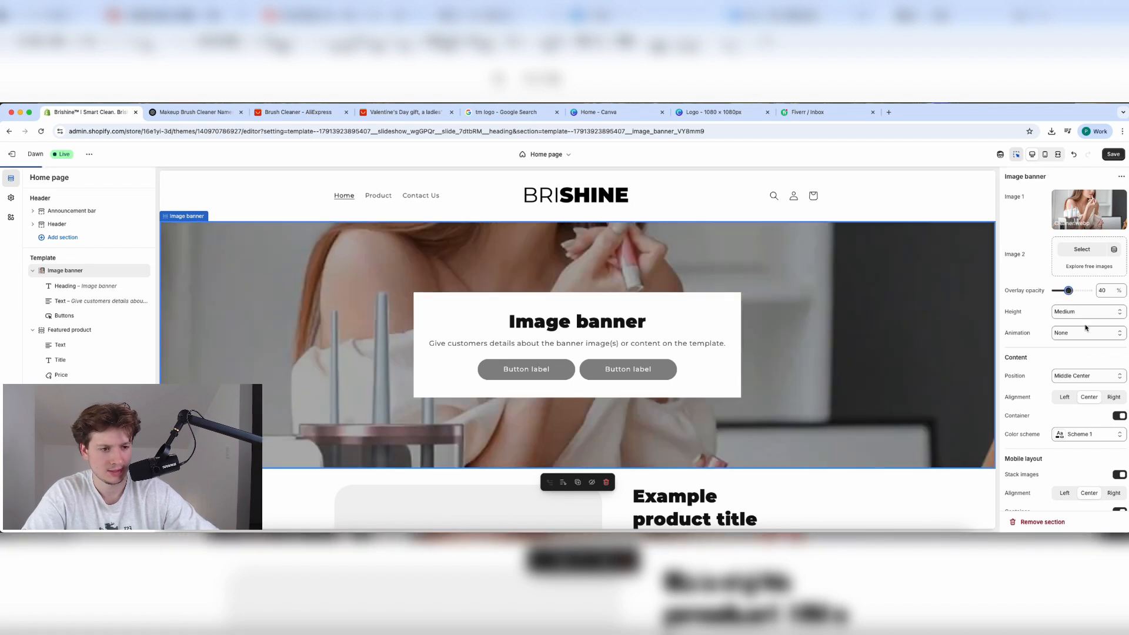
click(1082, 312)
click(1081, 288)
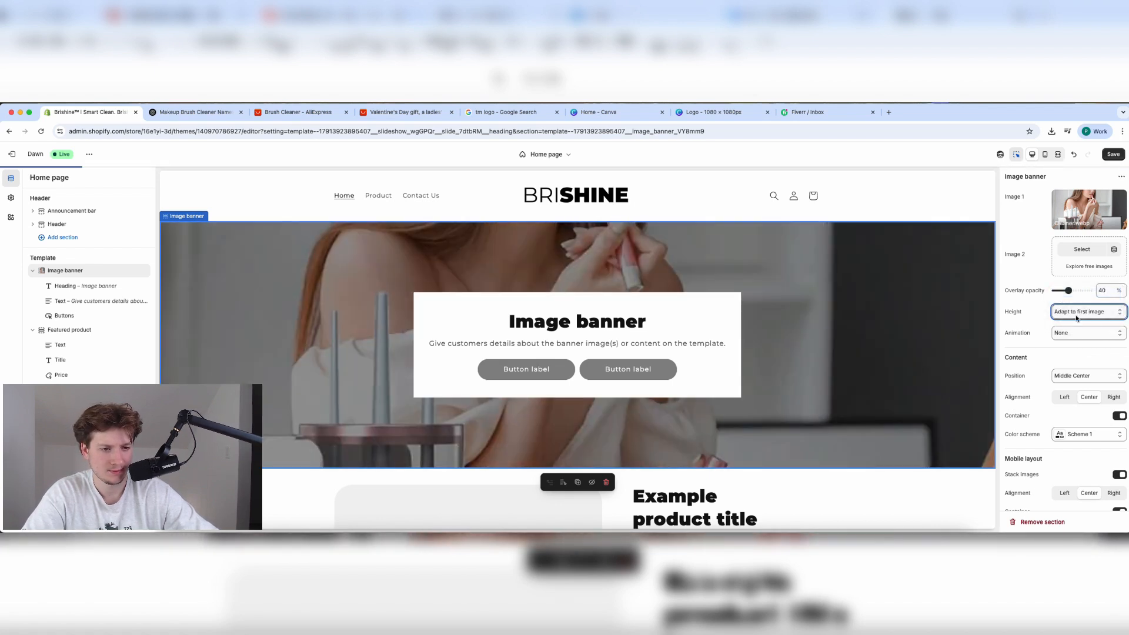
Try the Ambient movement animation, then set the banner animation back to None.
click(1071, 333)
click(1069, 334)
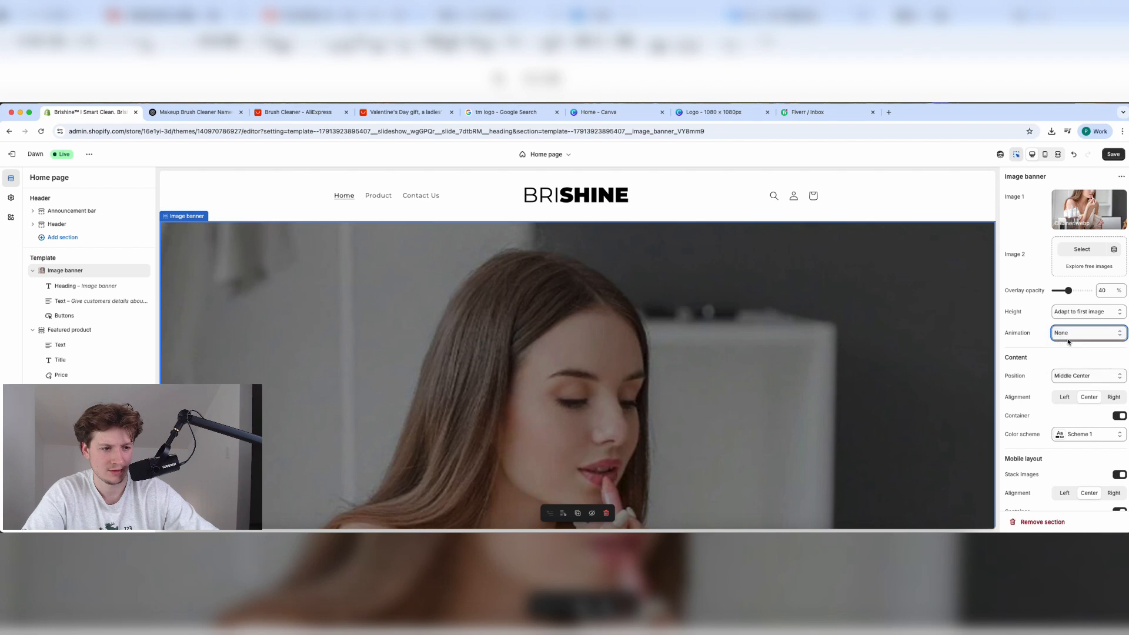
click(1070, 339)
click(1070, 342)
click(1070, 333)
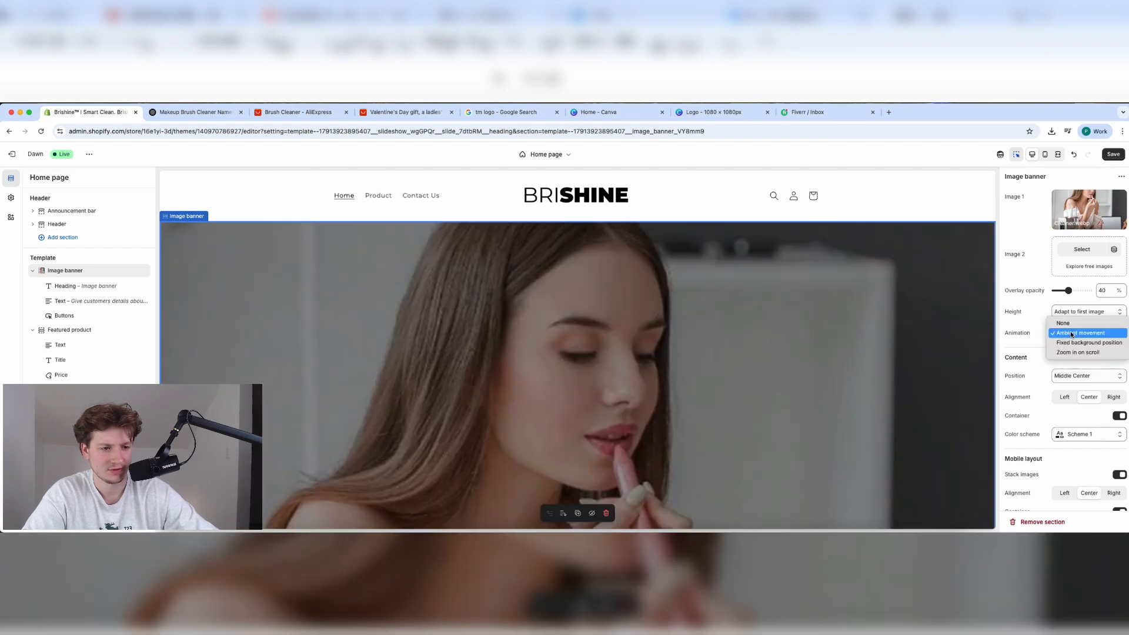
click(1065, 323)
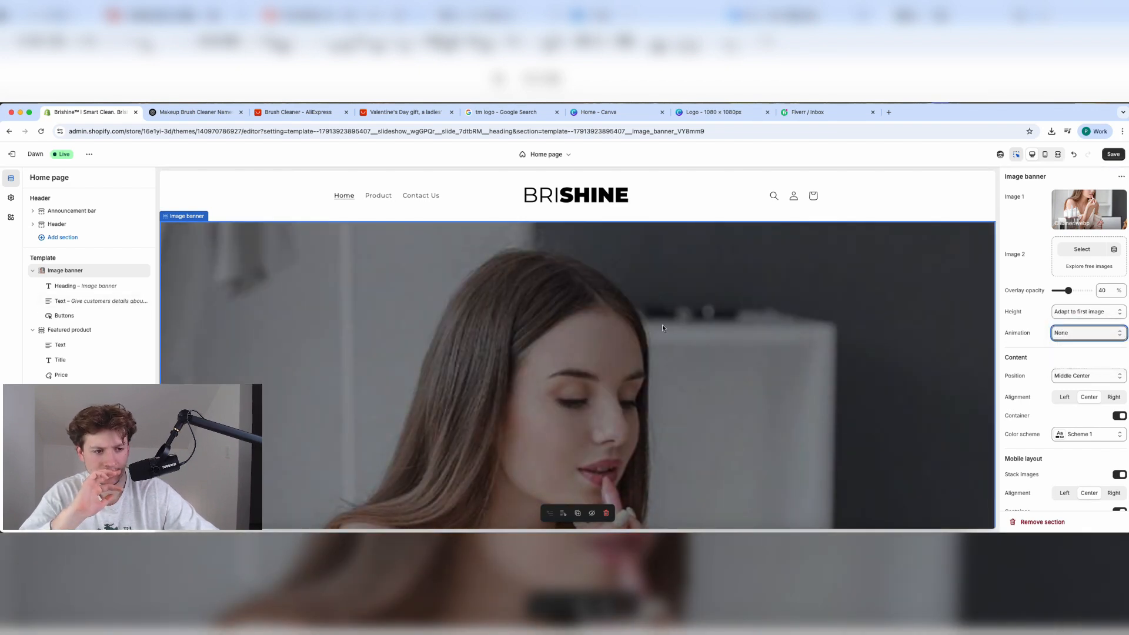
scroll(665, 327, down, 3)
scroll(1074, 421, down, 2)
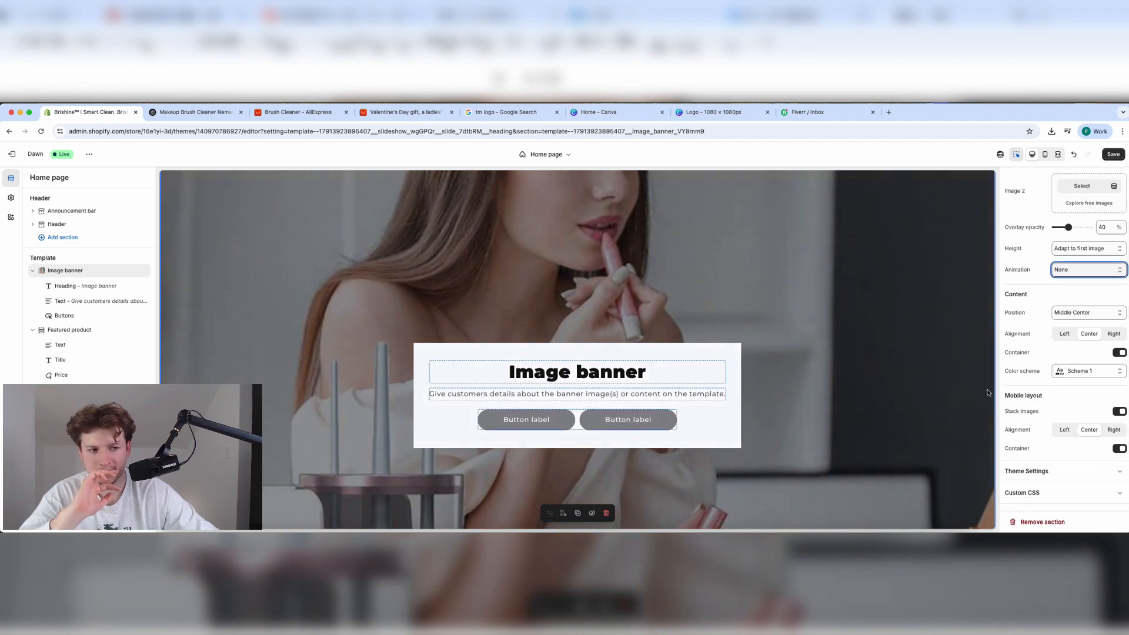
scroll(734, 379, down, 5)
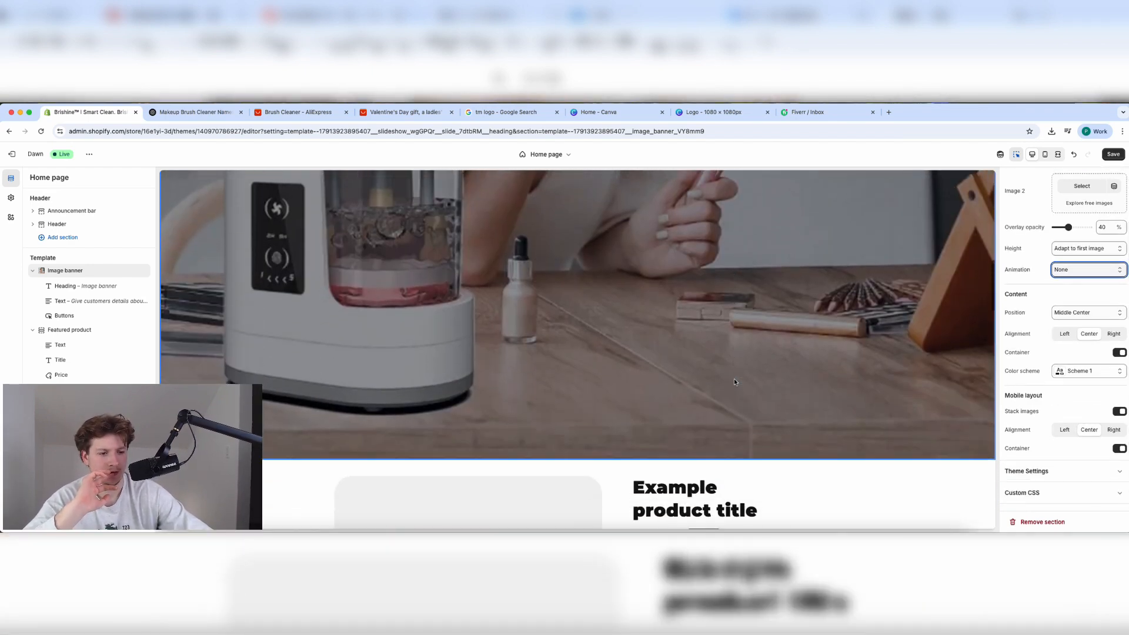
scroll(734, 383, down, 1)
scroll(734, 383, up, 10)
Switch to mobile preview and delete the Image banner section from the home page.
click(1045, 155)
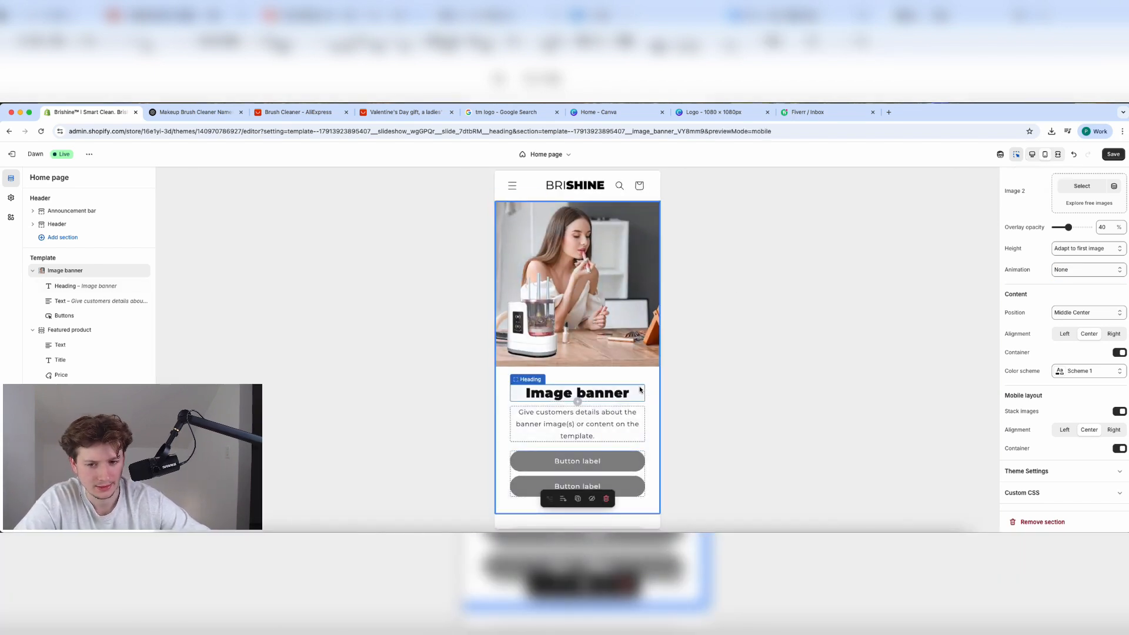
click(619, 414)
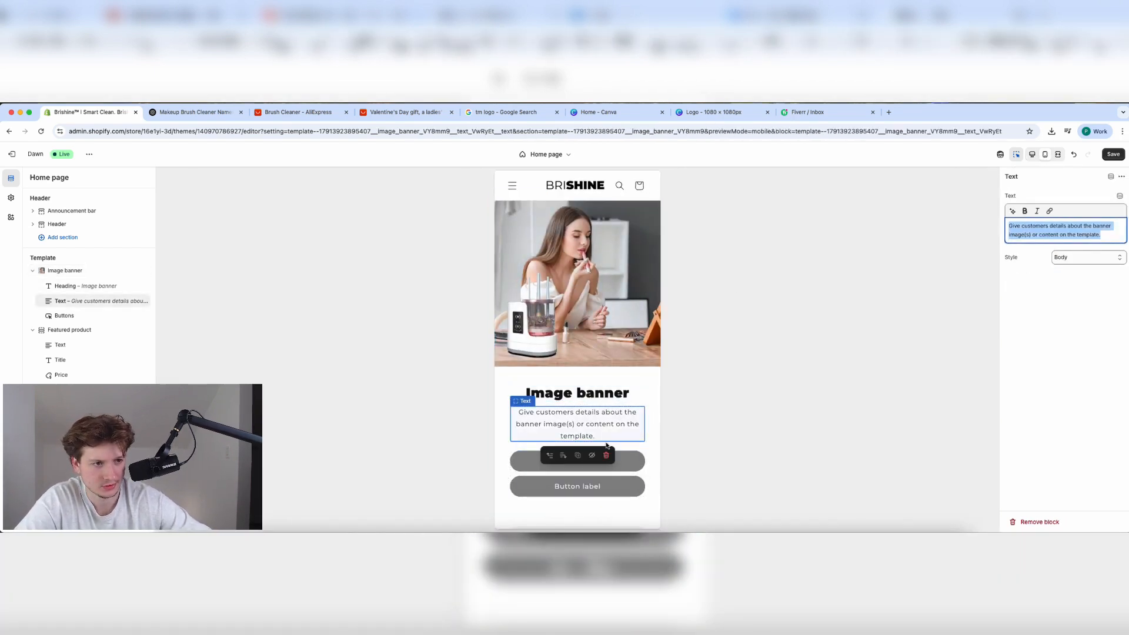
click(505, 457)
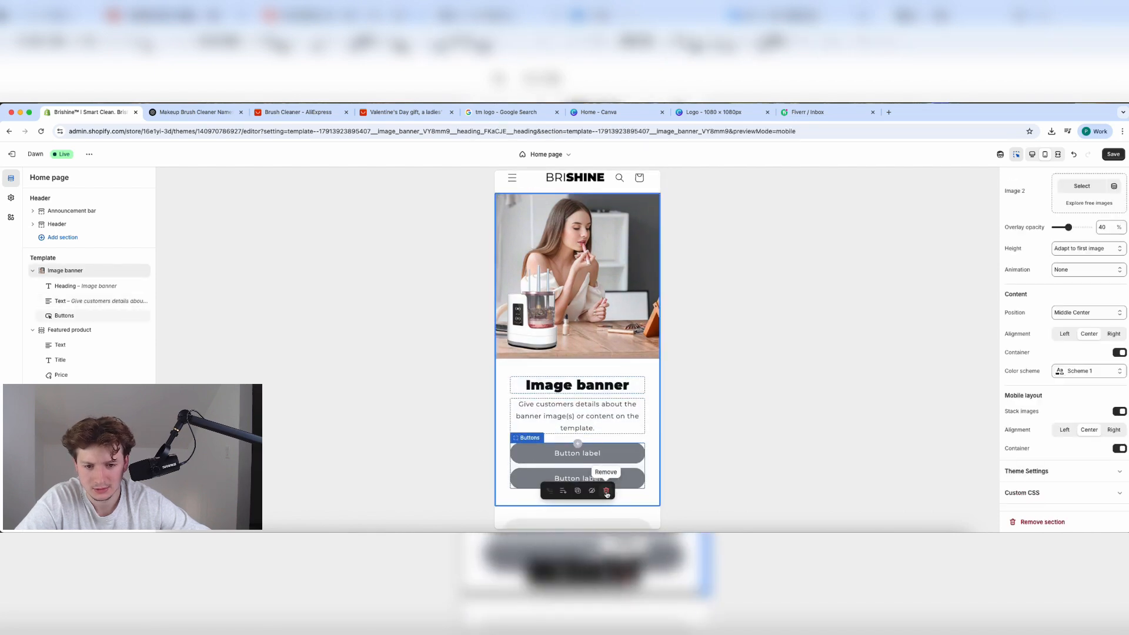
click(607, 493)
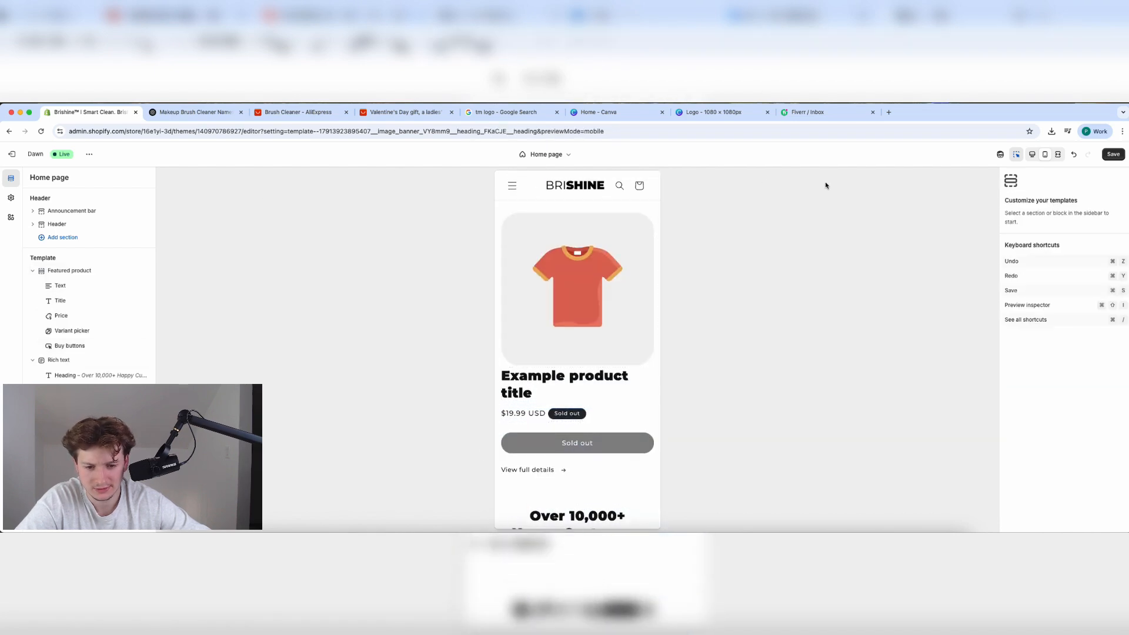
Add a new Image banner section and move it to the top of the template, via undo/redo.
scroll(97, 277, down, 10)
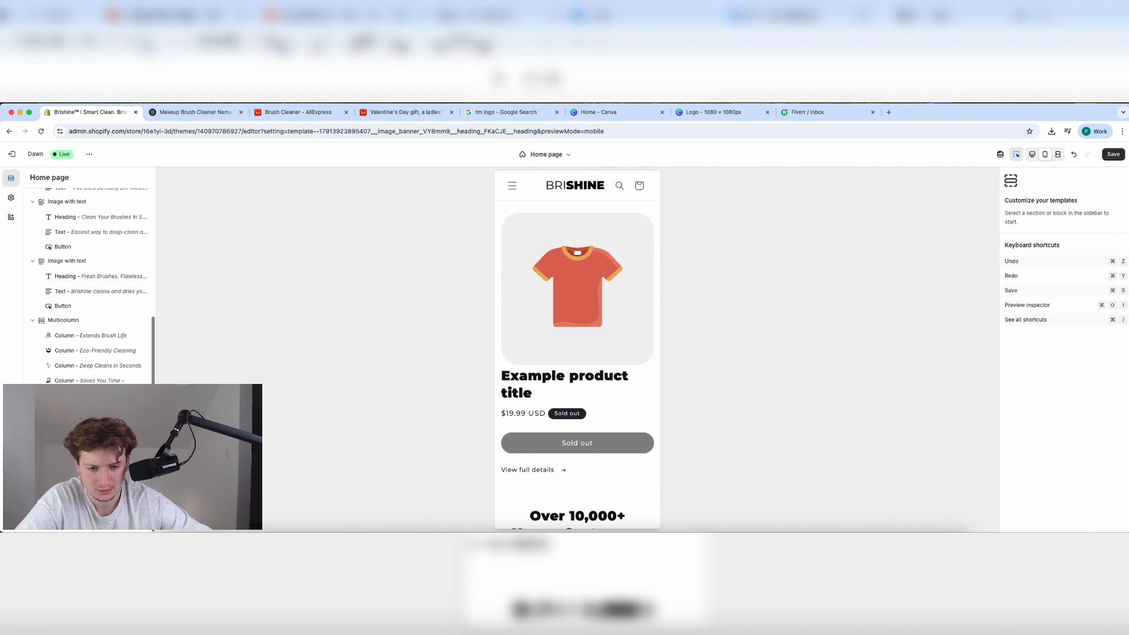
click(70, 407)
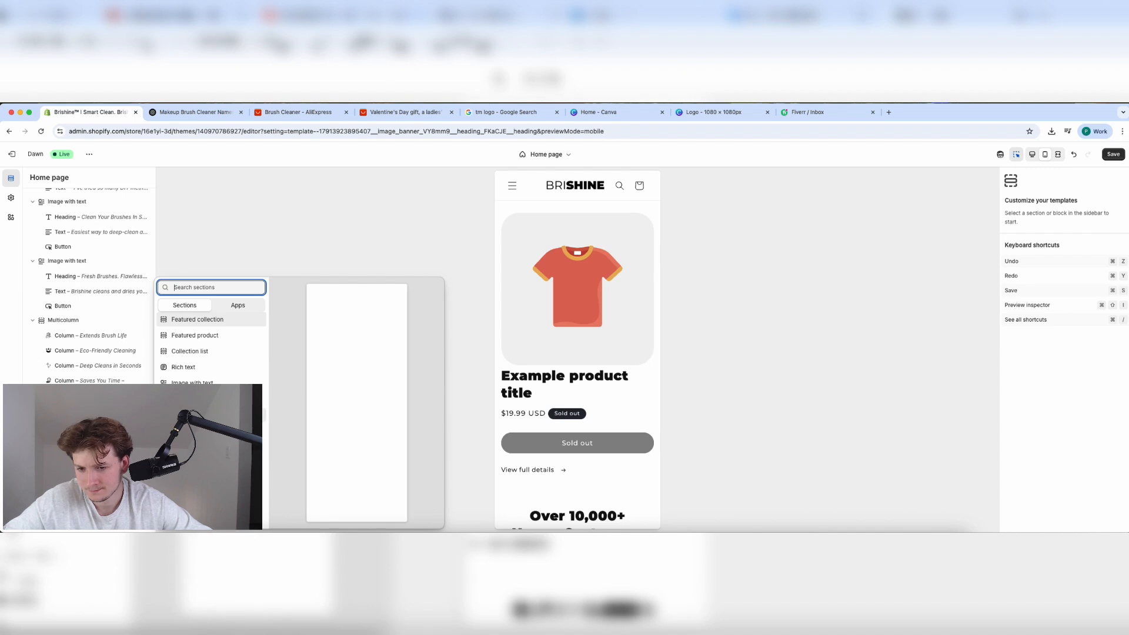
click(200, 400)
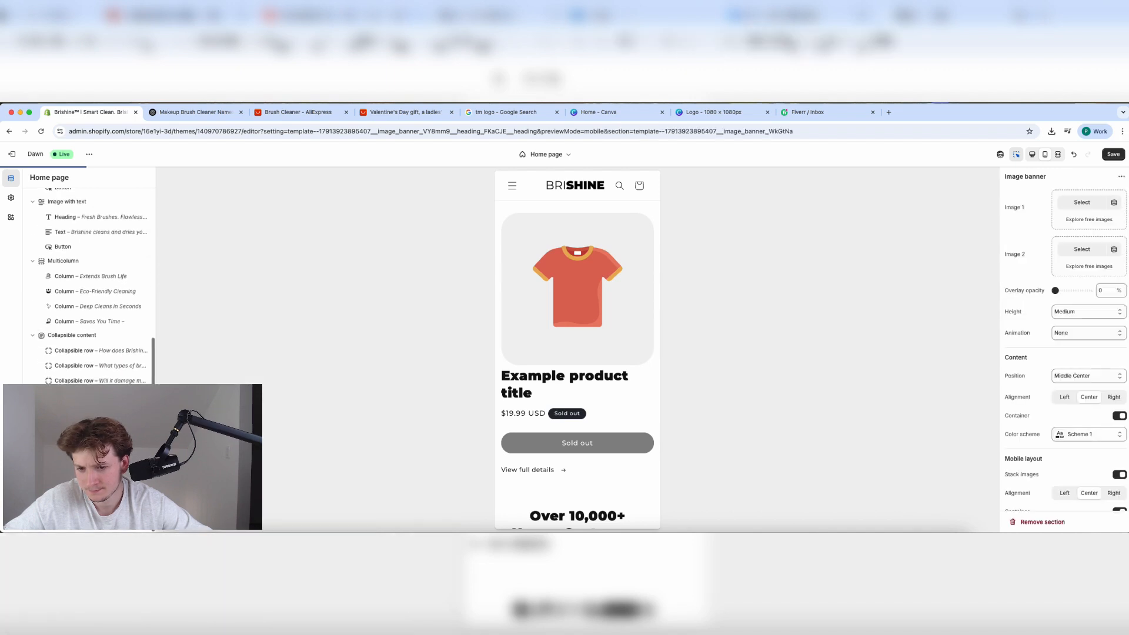
drag(61, 412, 52, 219)
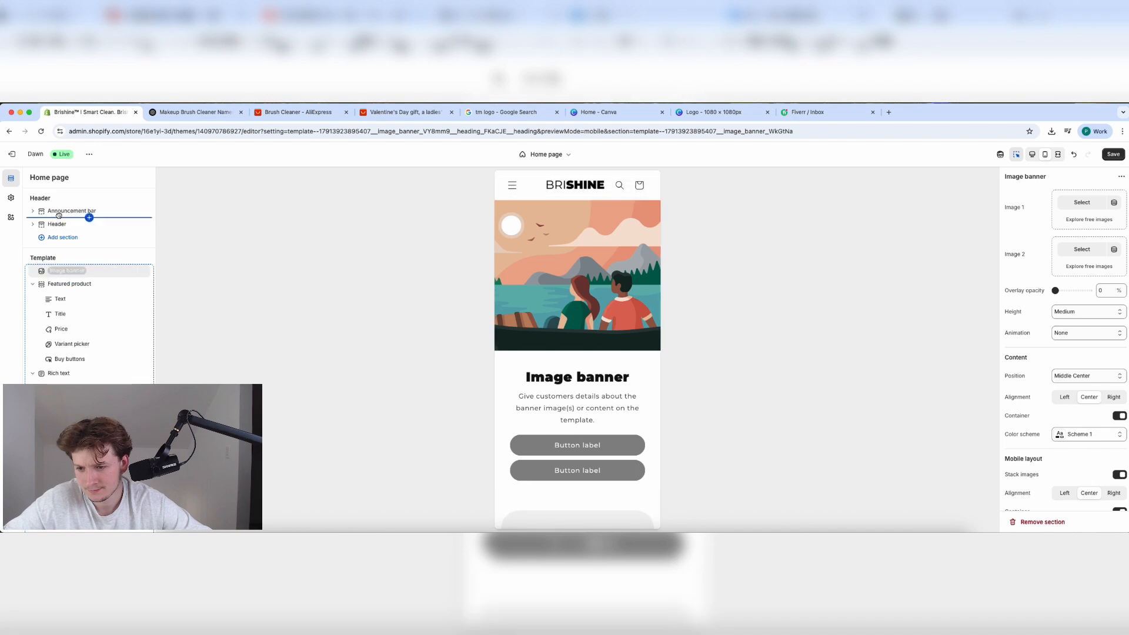
click(1072, 156)
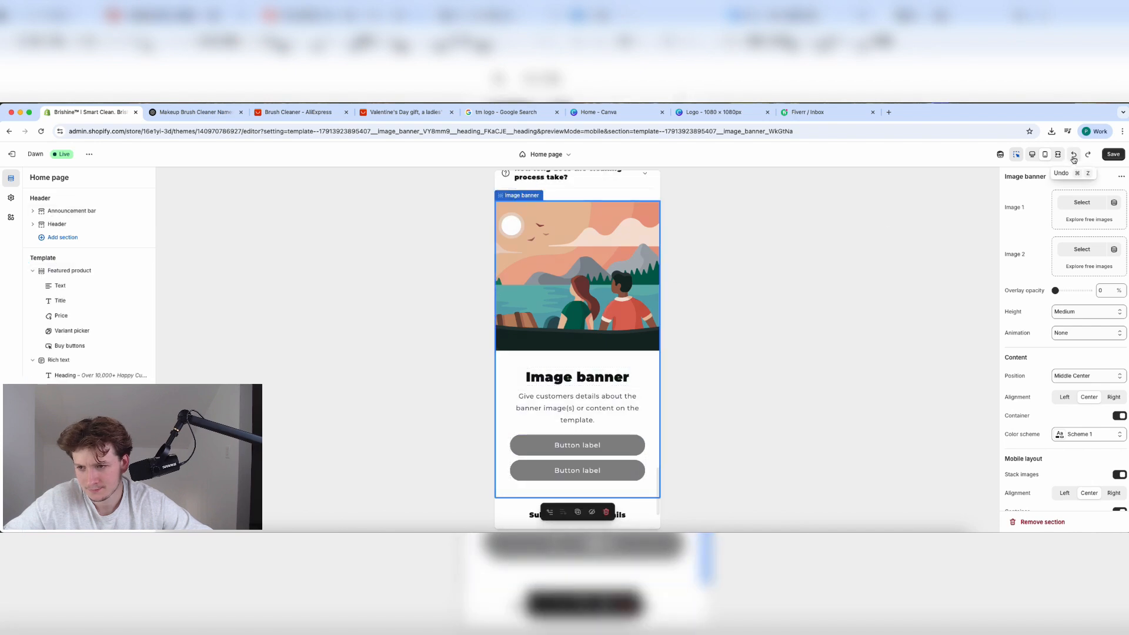
click(1074, 157)
click(1088, 154)
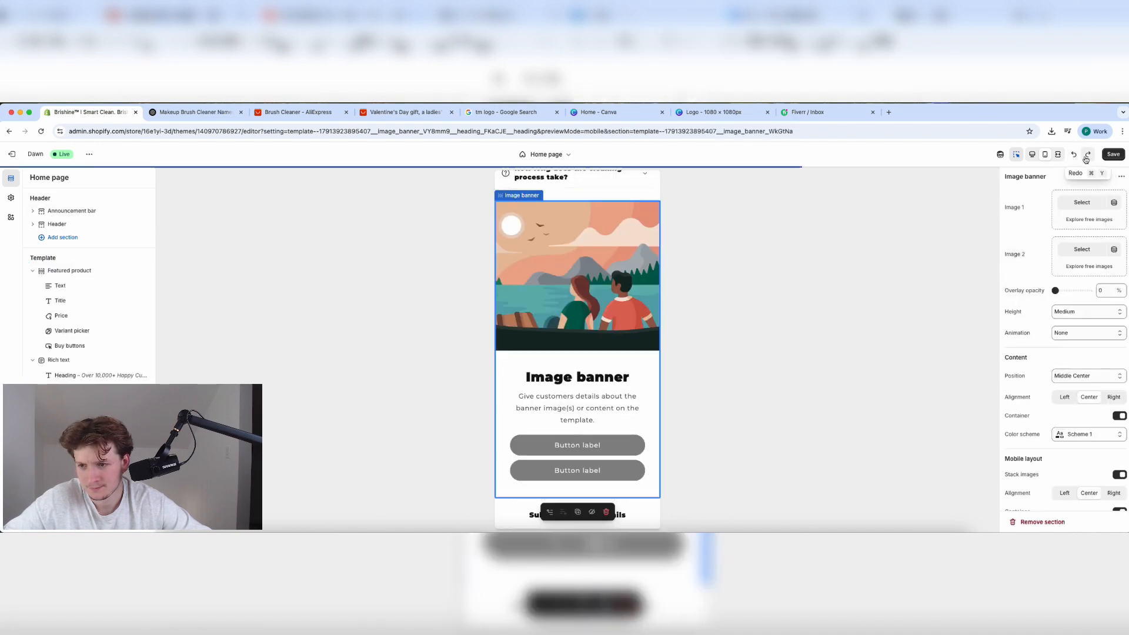
click(1088, 154)
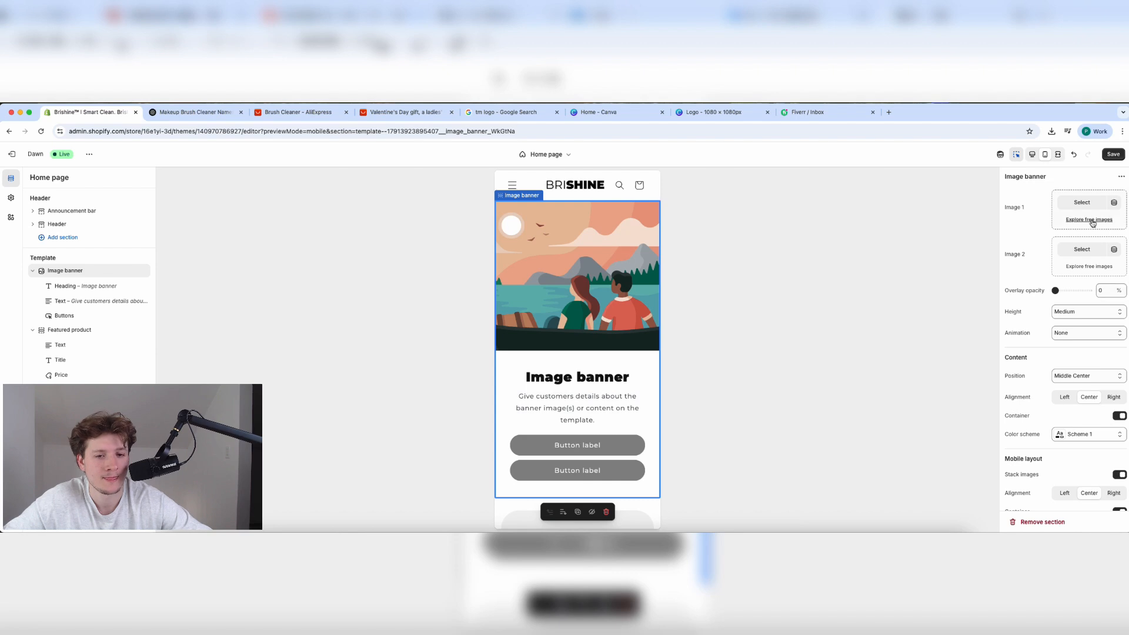
Set the new banner's first image to the Cleaner photo.
click(1072, 203)
scroll(465, 400, down, 3)
click(391, 411)
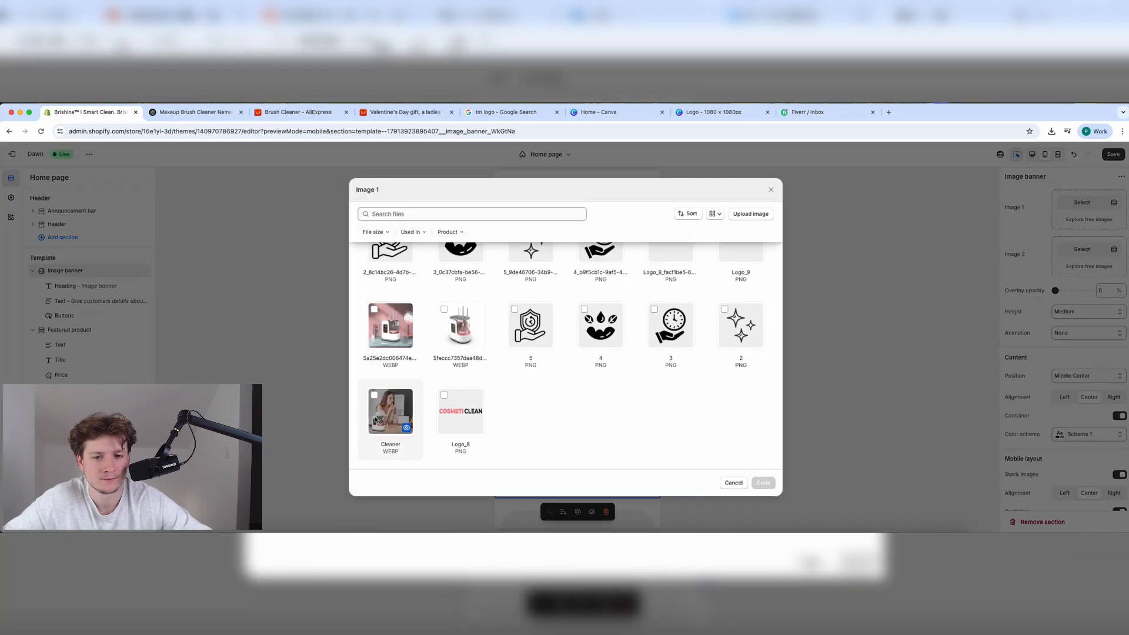
click(763, 482)
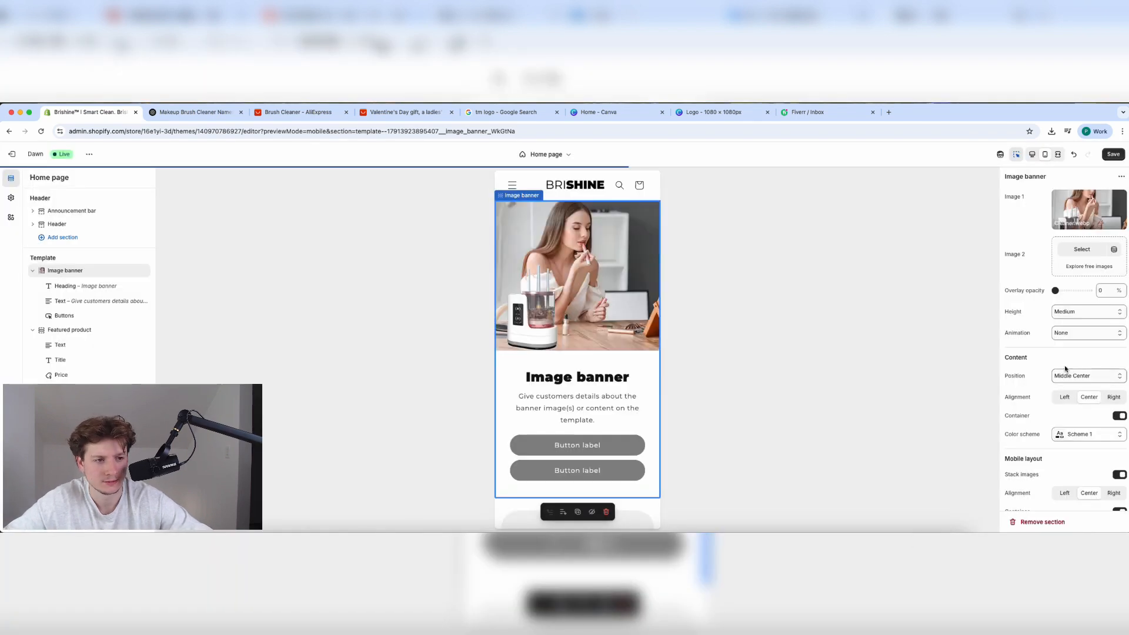
Turn off the mobile text container so banner text overlays the image on mobile.
scroll(1078, 363, down, 2)
scroll(1085, 365, up, 2)
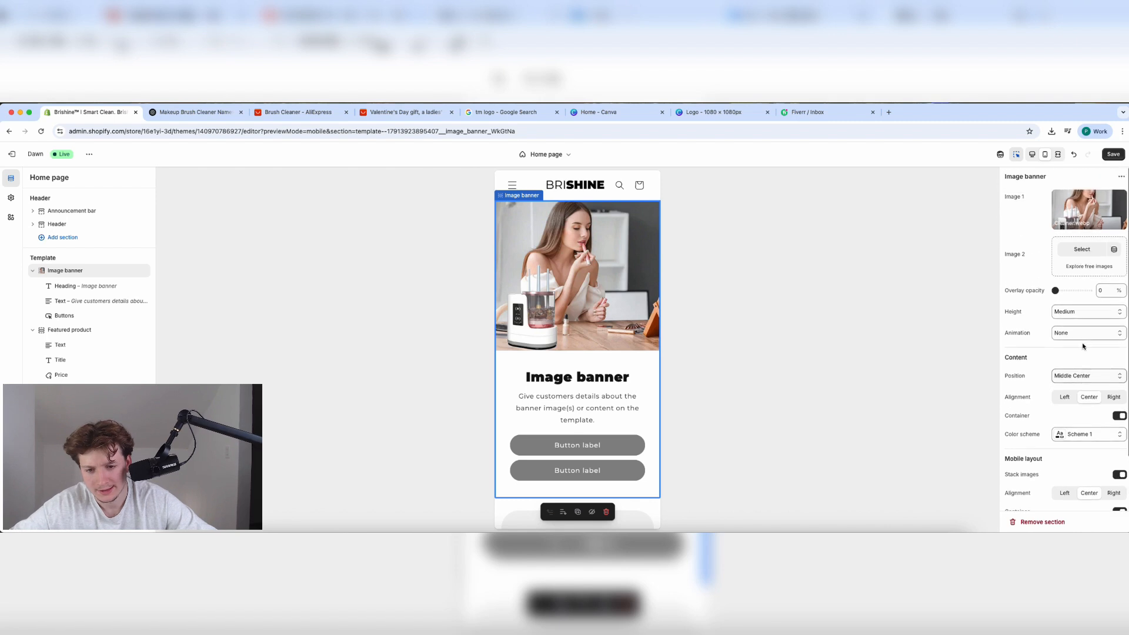
scroll(1089, 365, down, 2)
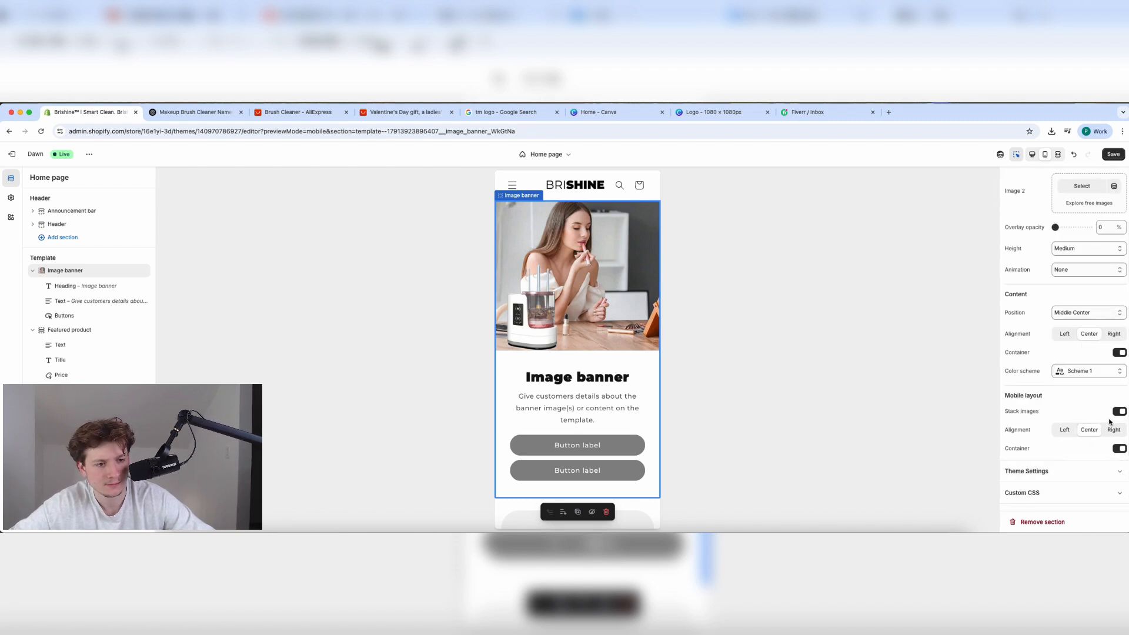
click(1120, 449)
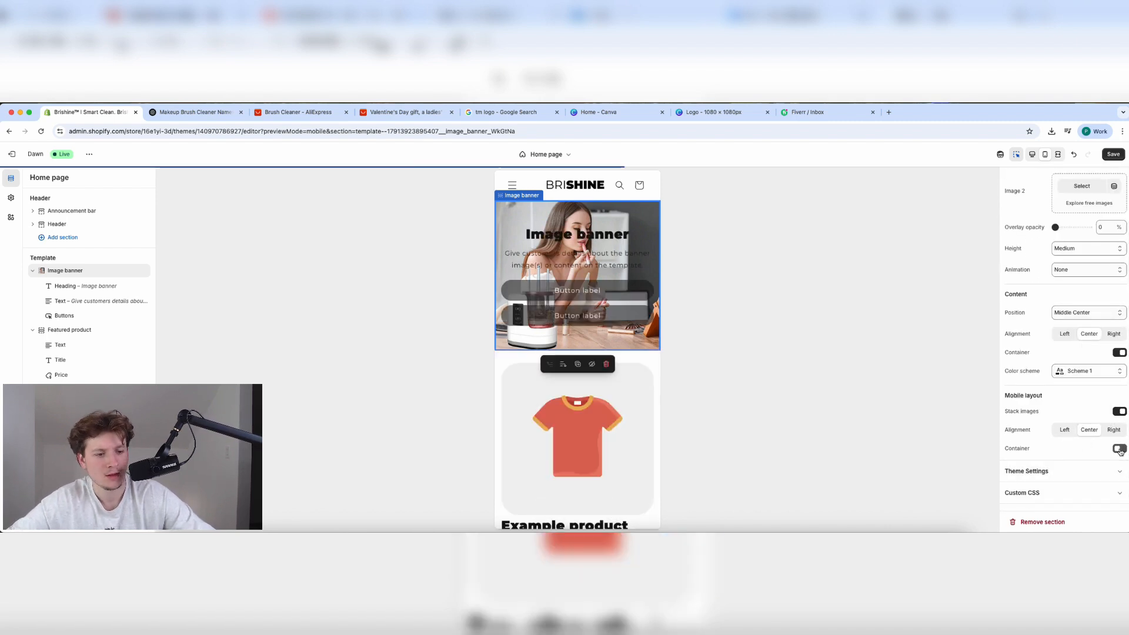
click(1120, 412)
Set banner height to Adapt to first image, keeping Middle Center position and no animation.
scroll(1084, 392, up, 1)
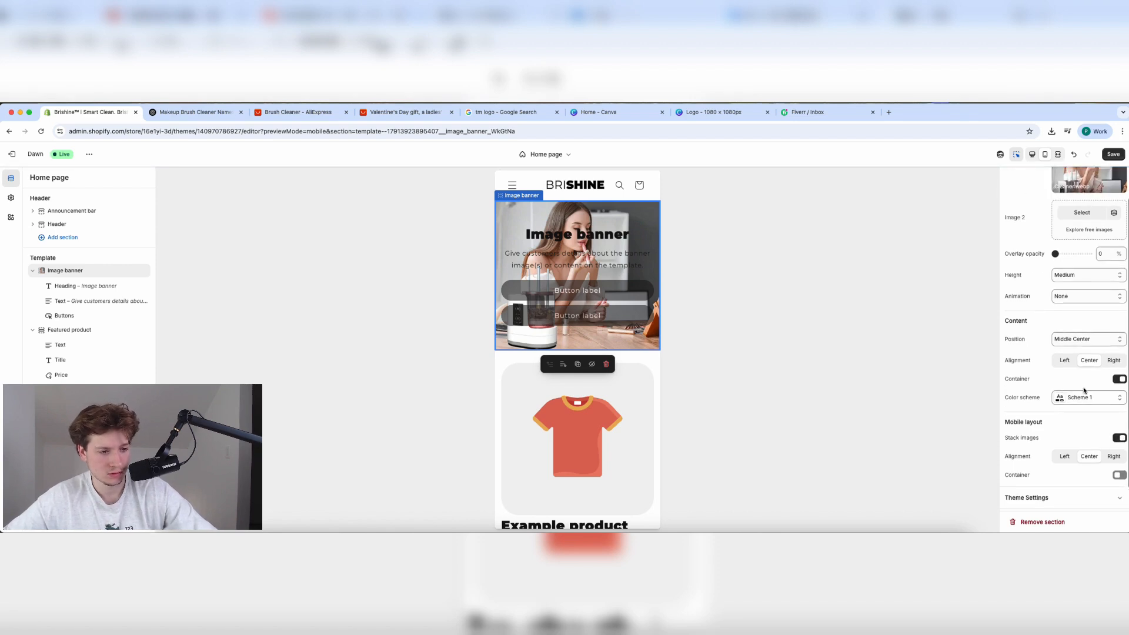
click(1088, 339)
click(1088, 339)
click(1082, 275)
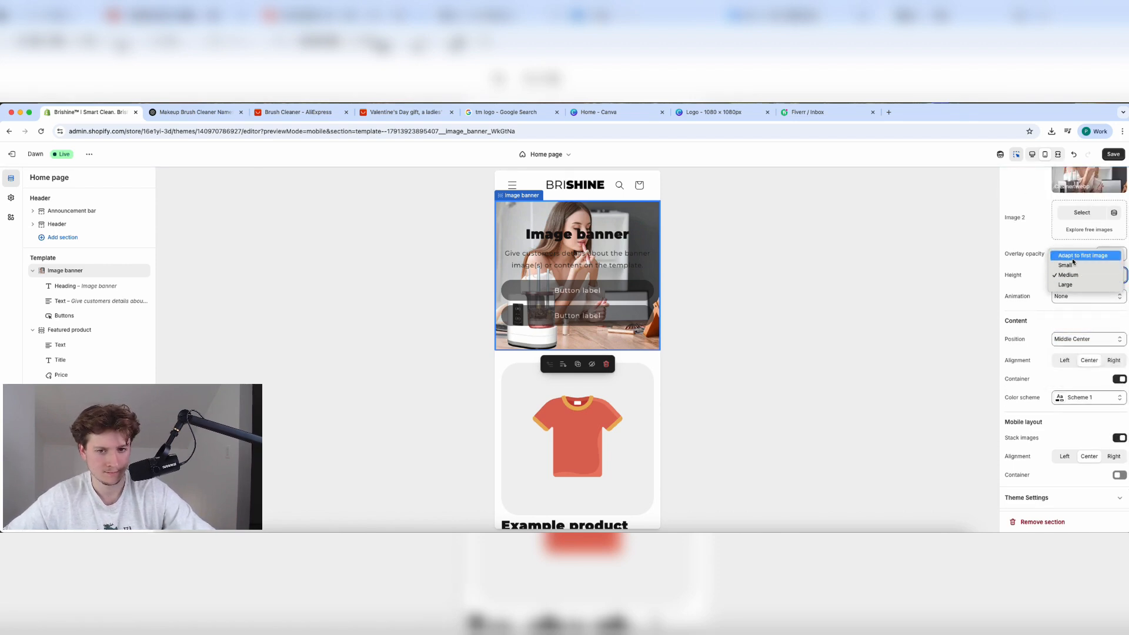
click(1077, 255)
click(1076, 296)
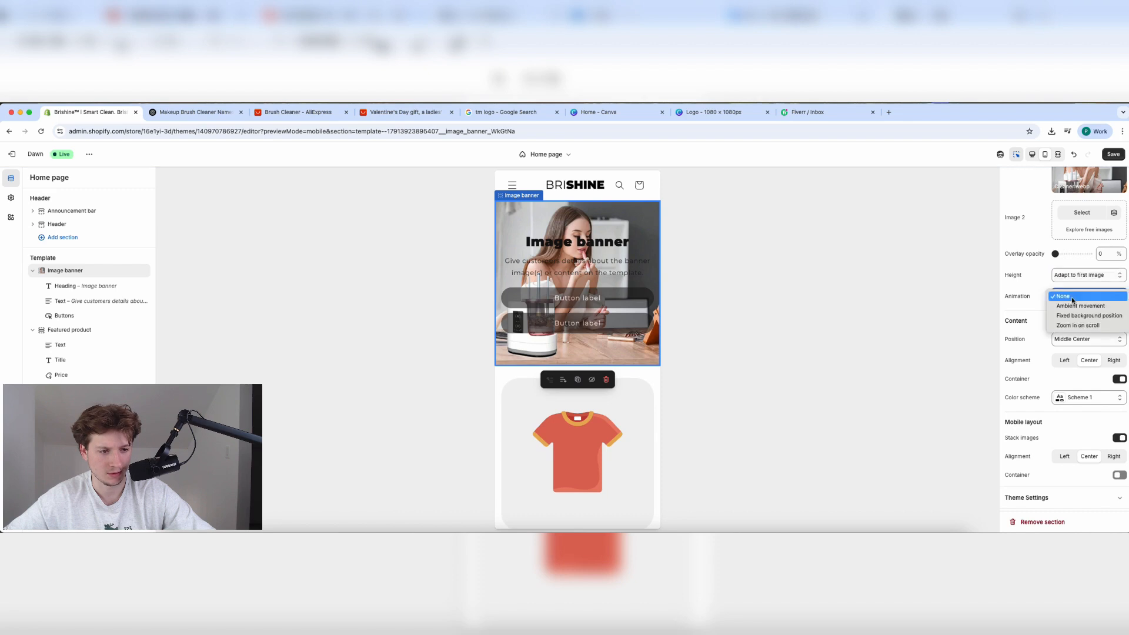
click(1078, 299)
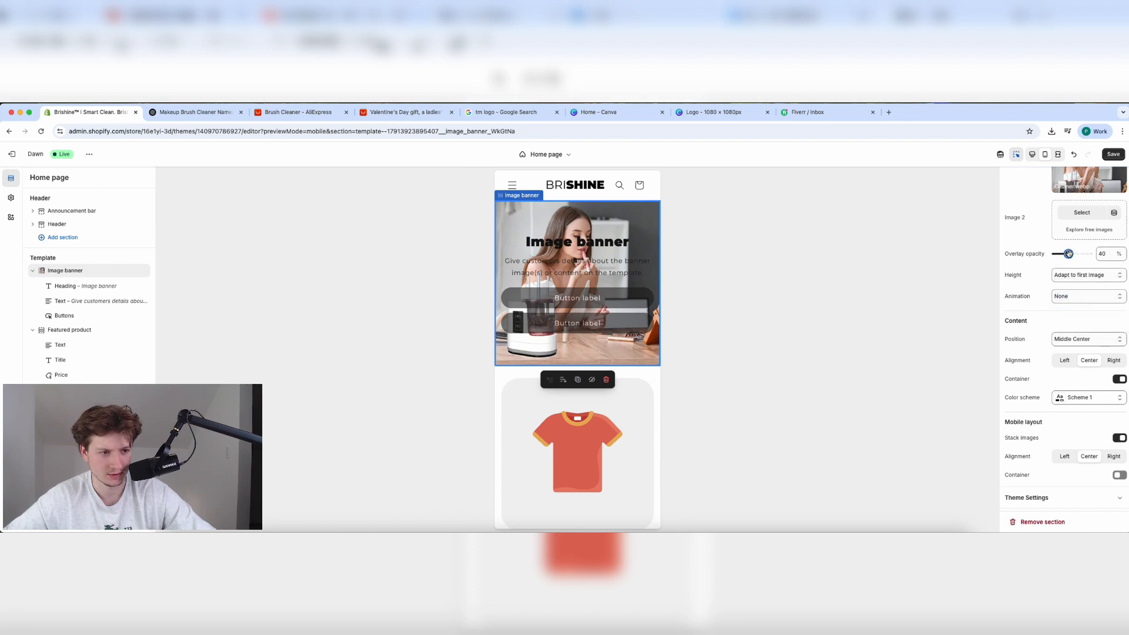
scroll(1066, 254, up, 1)
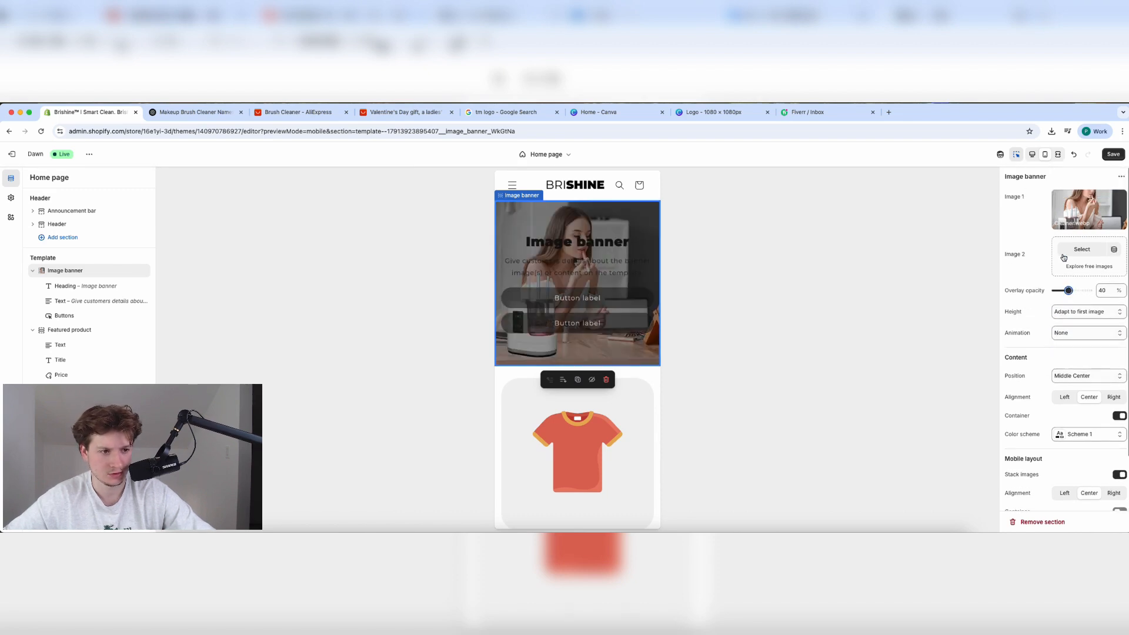
click(580, 242)
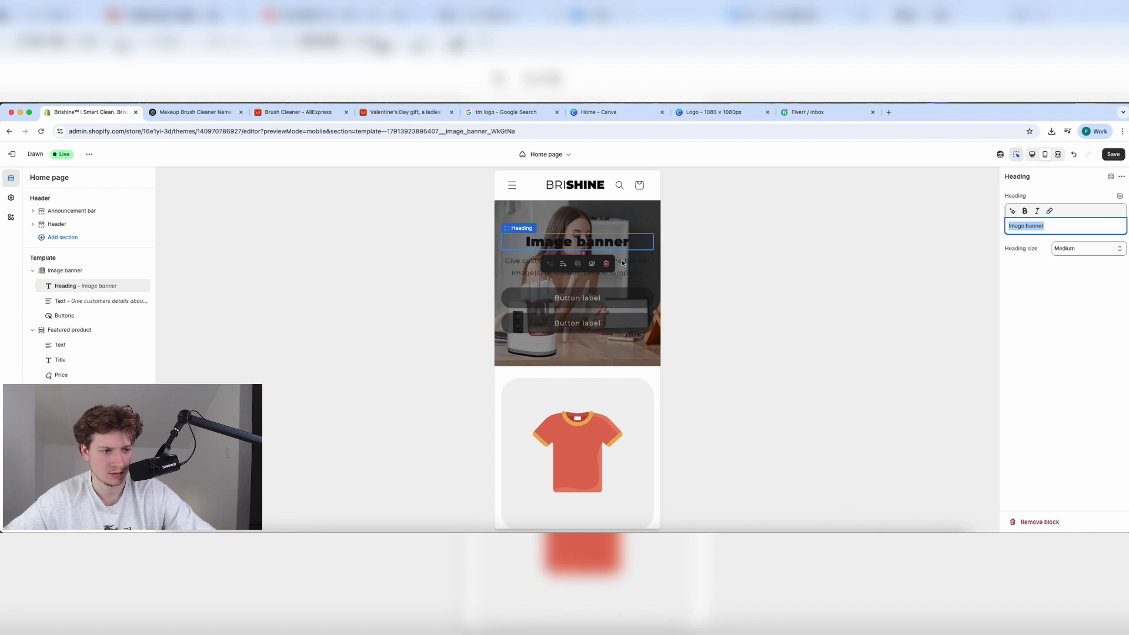
Change the banner heading text to 'Smart Clean. Brishine'.
click(11, 198)
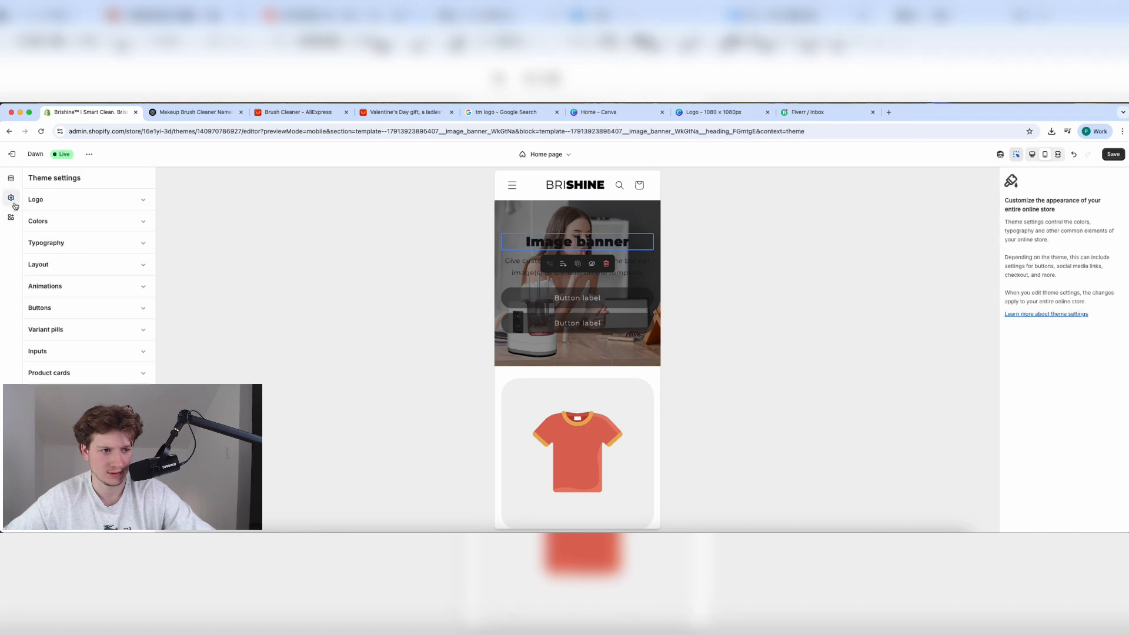
click(11, 178)
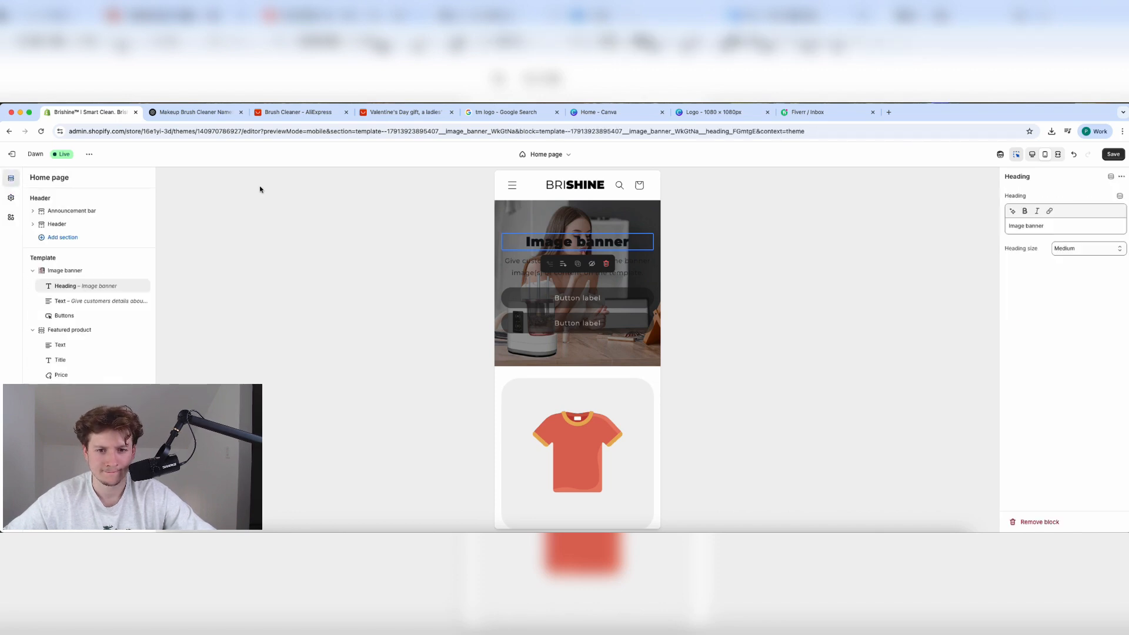
click(577, 221)
click(591, 240)
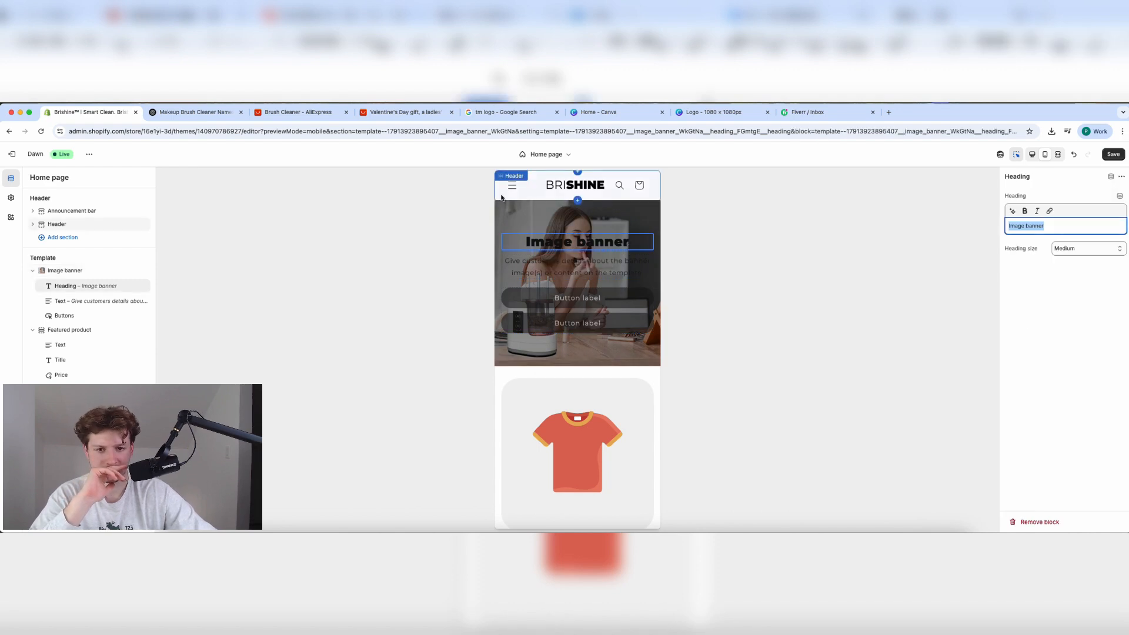
text(Smart Cle)
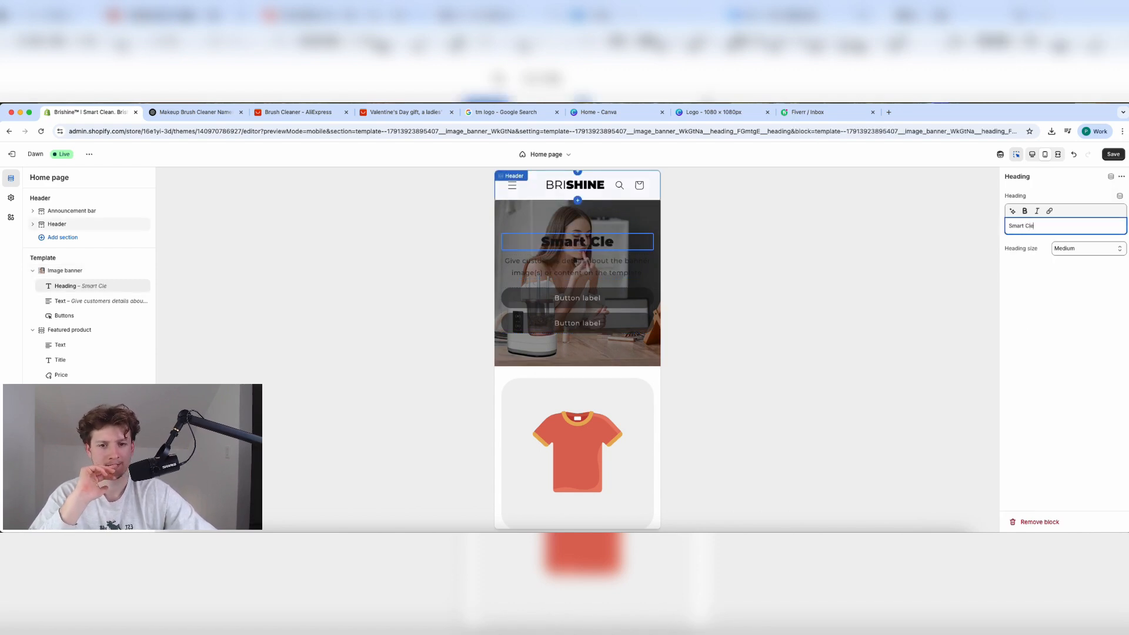
text(an. B)
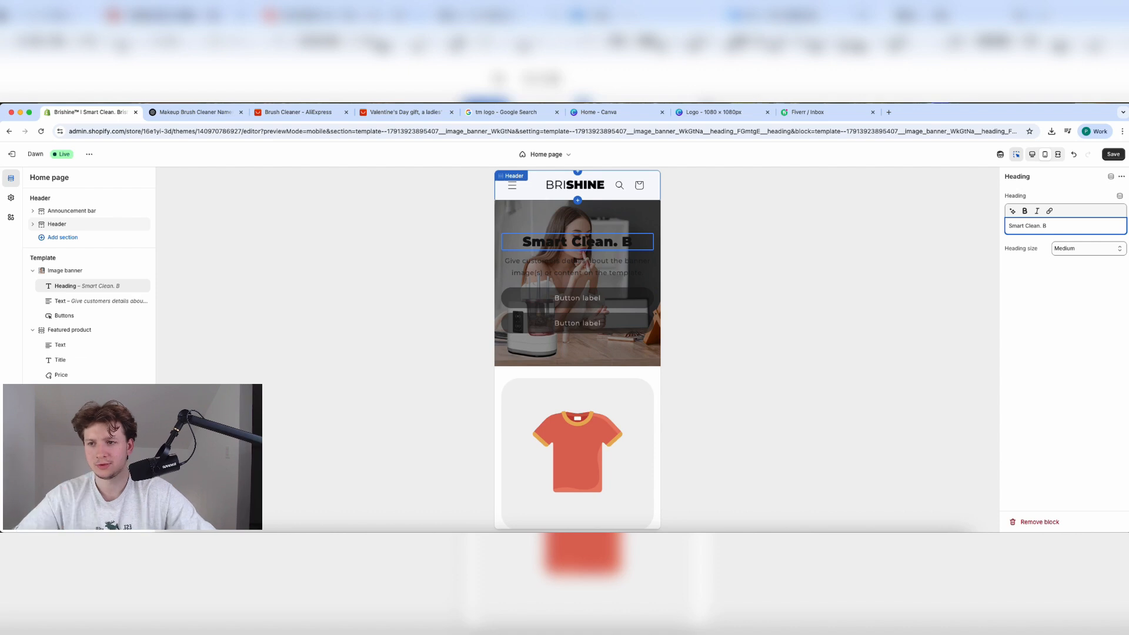
text(rishine.)
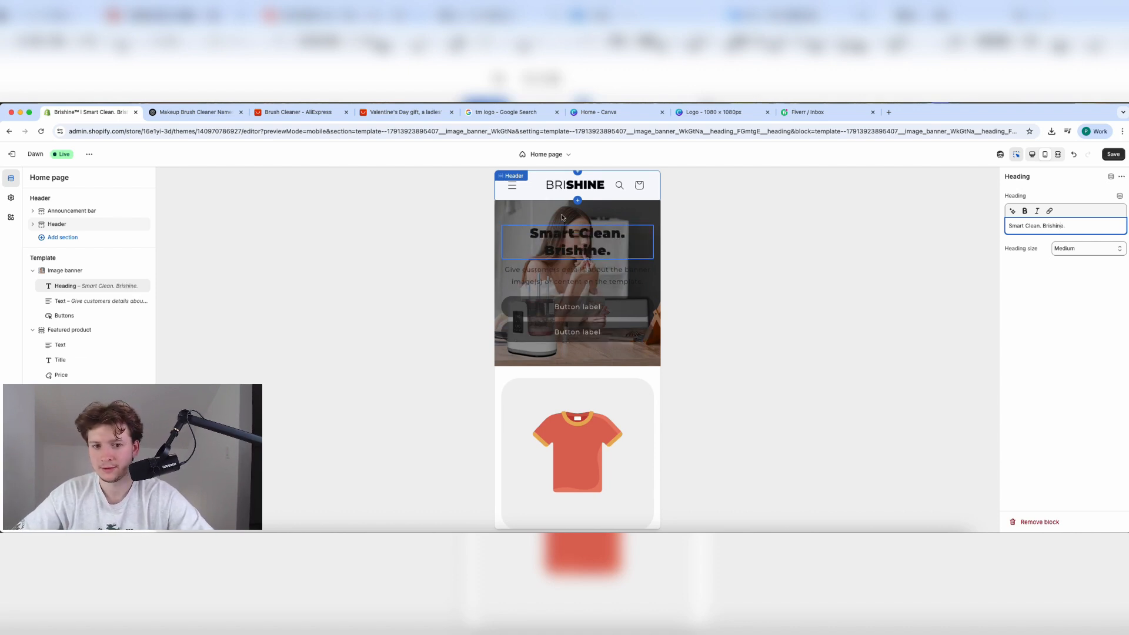
Delete the banner's body text and buttons blocks.
click(604, 280)
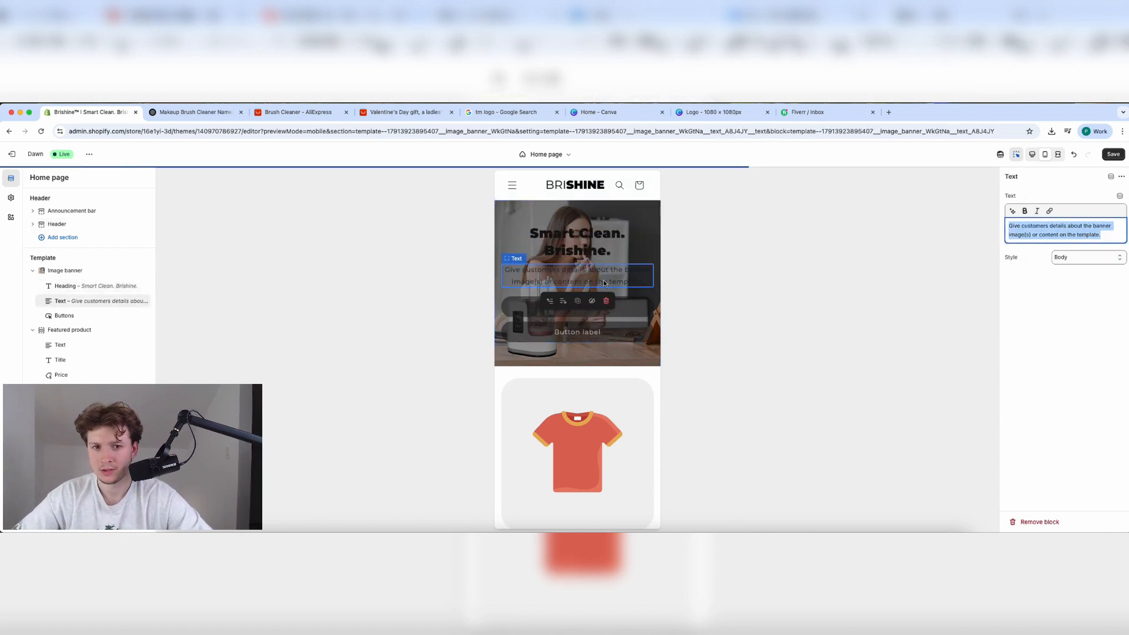
click(609, 306)
click(610, 305)
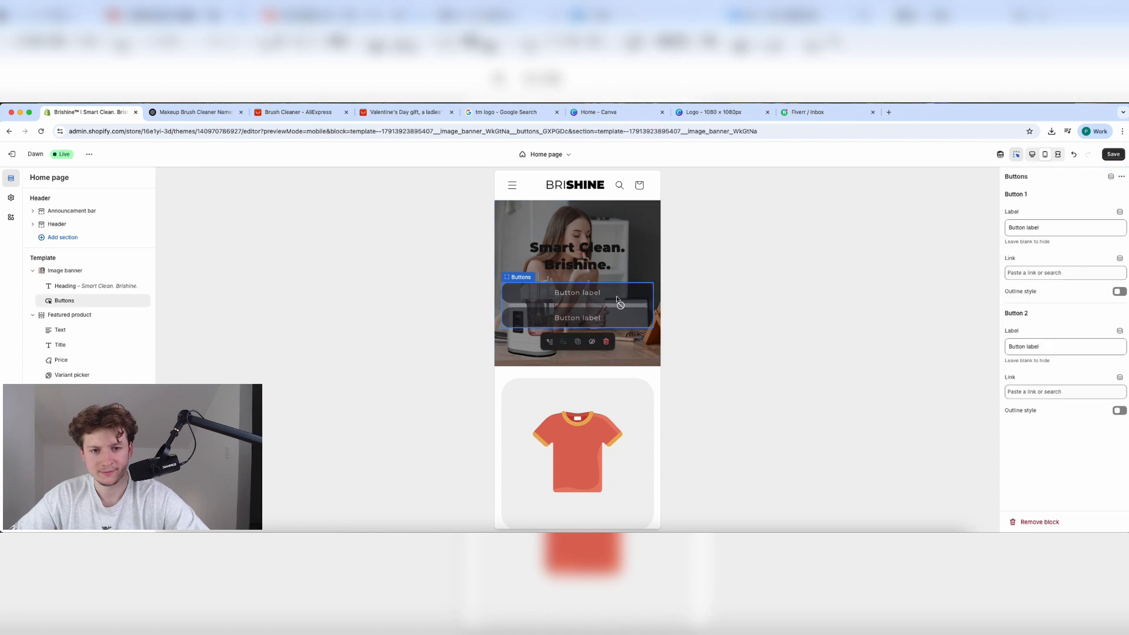
click(607, 341)
Set the banner heading size to Large and check it in desktop and mobile previews.
click(576, 283)
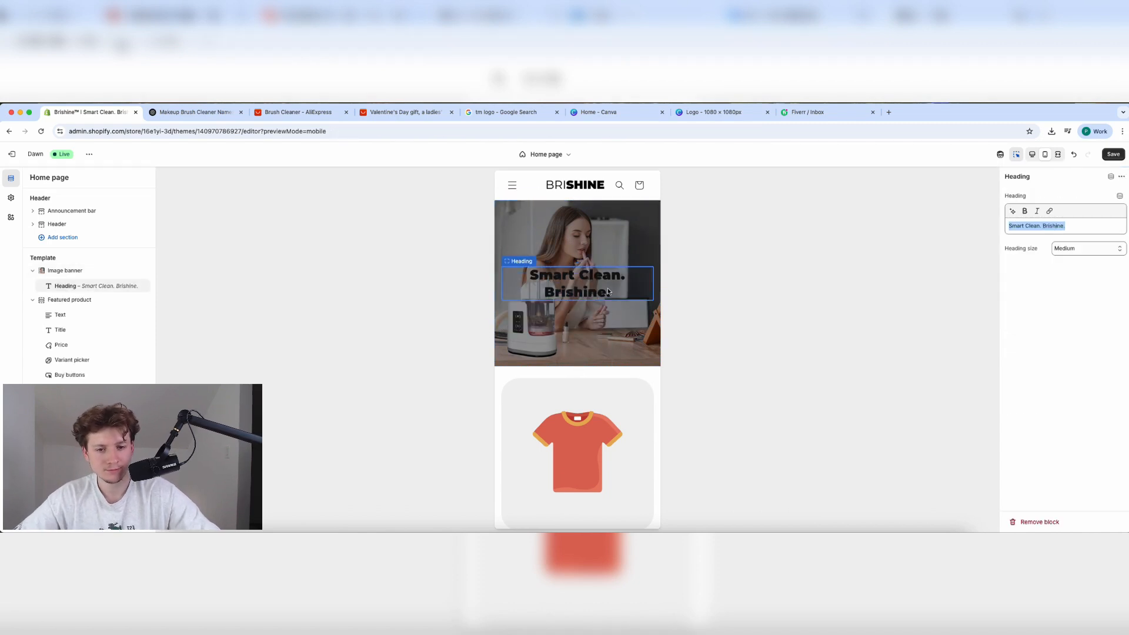
click(1091, 248)
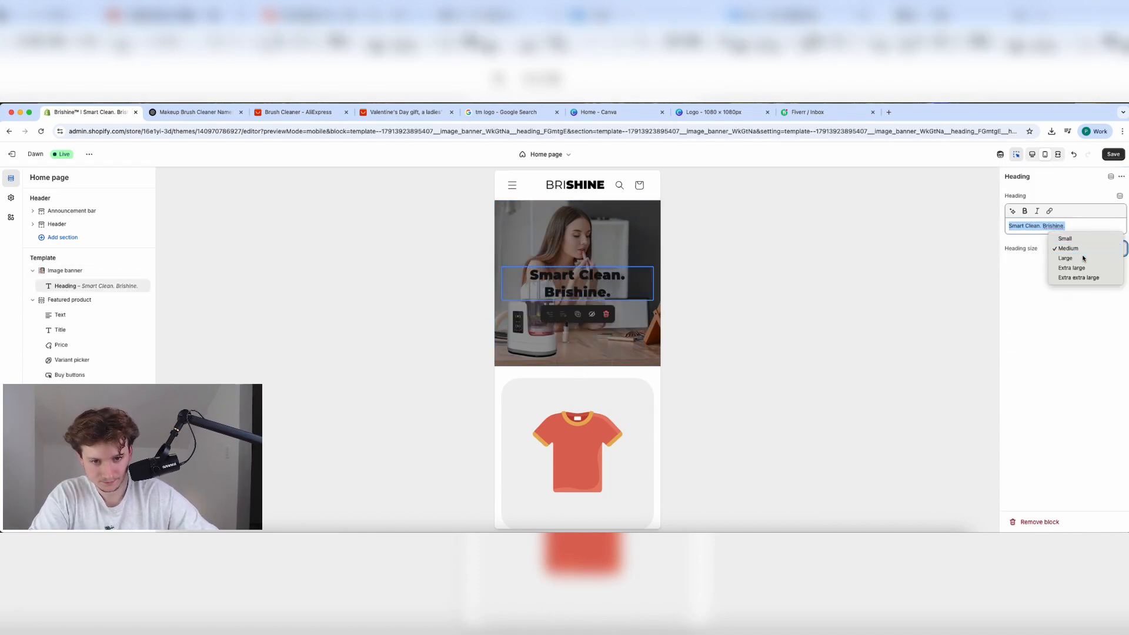
click(1082, 258)
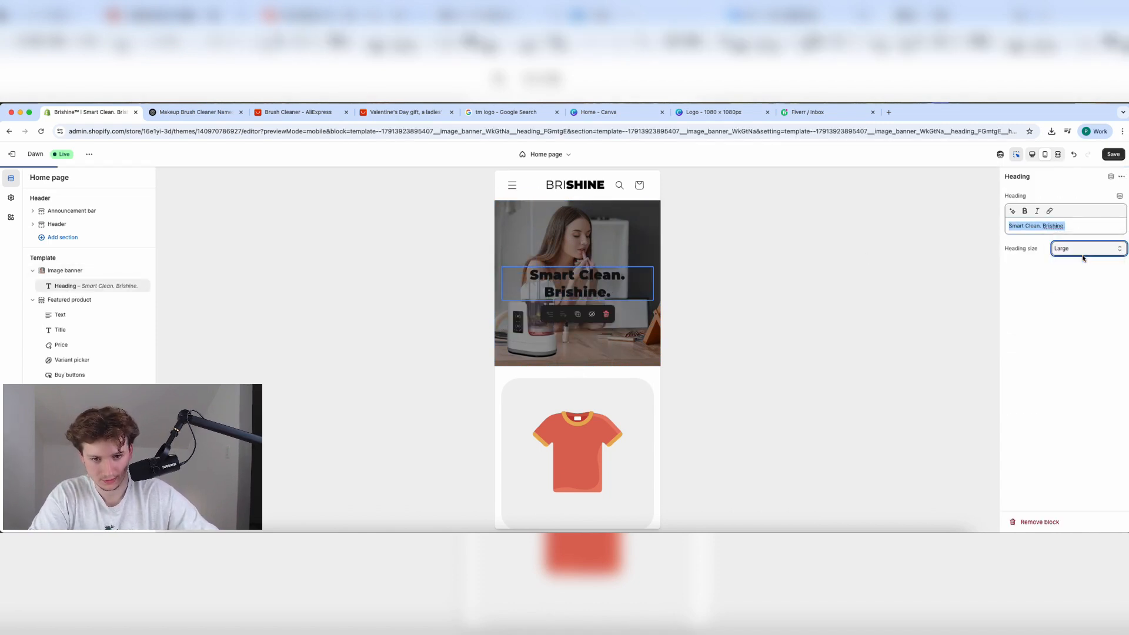
click(1033, 154)
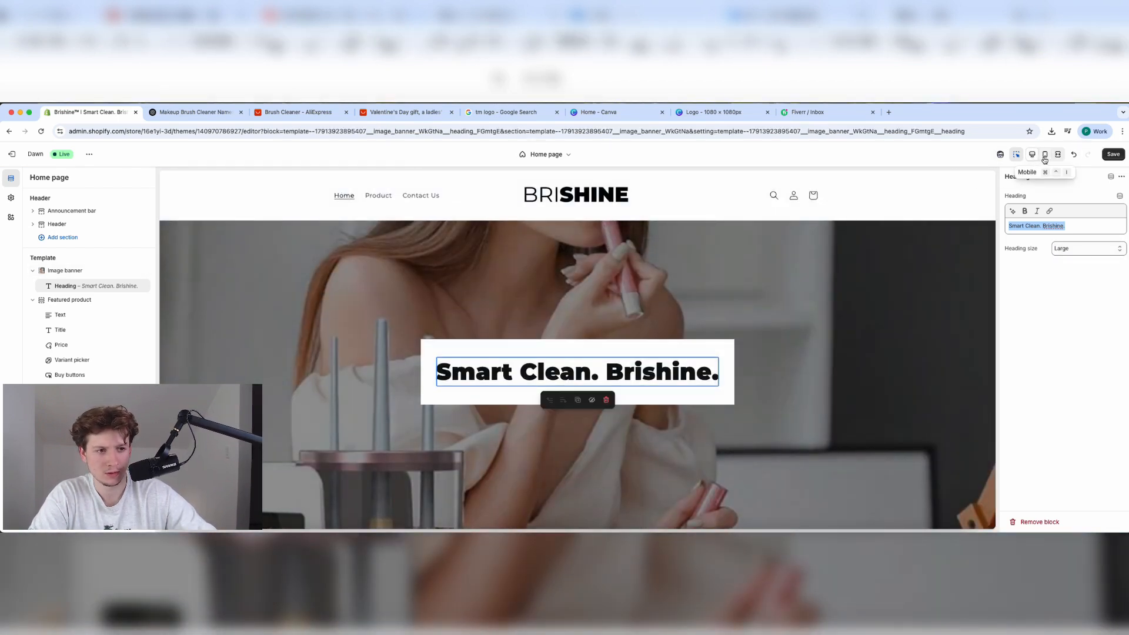
click(1044, 157)
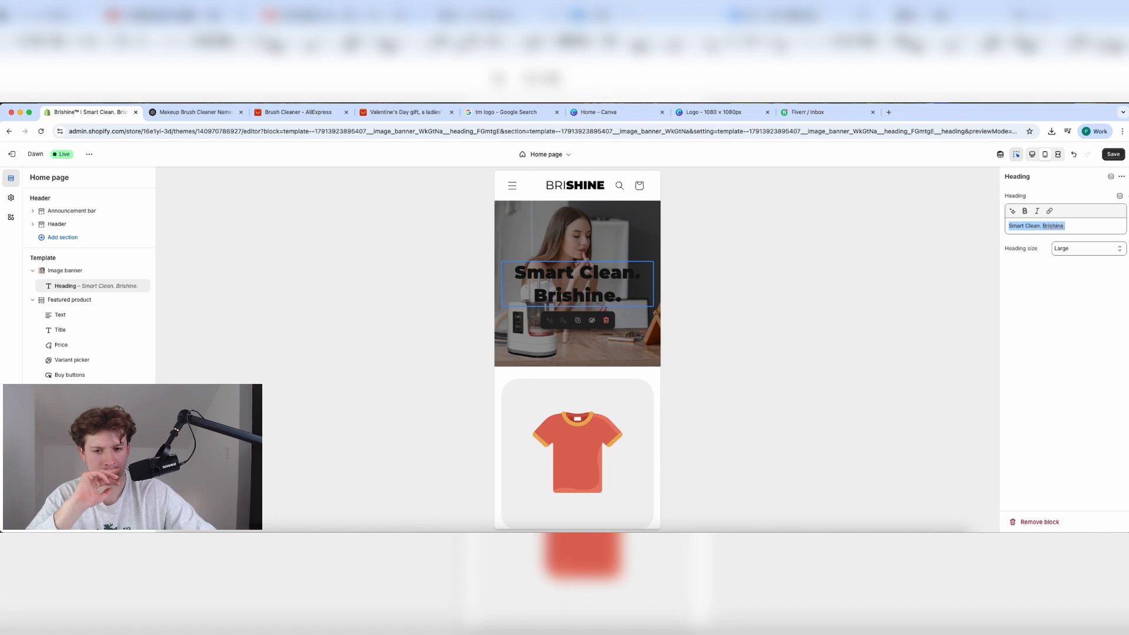
click(65, 273)
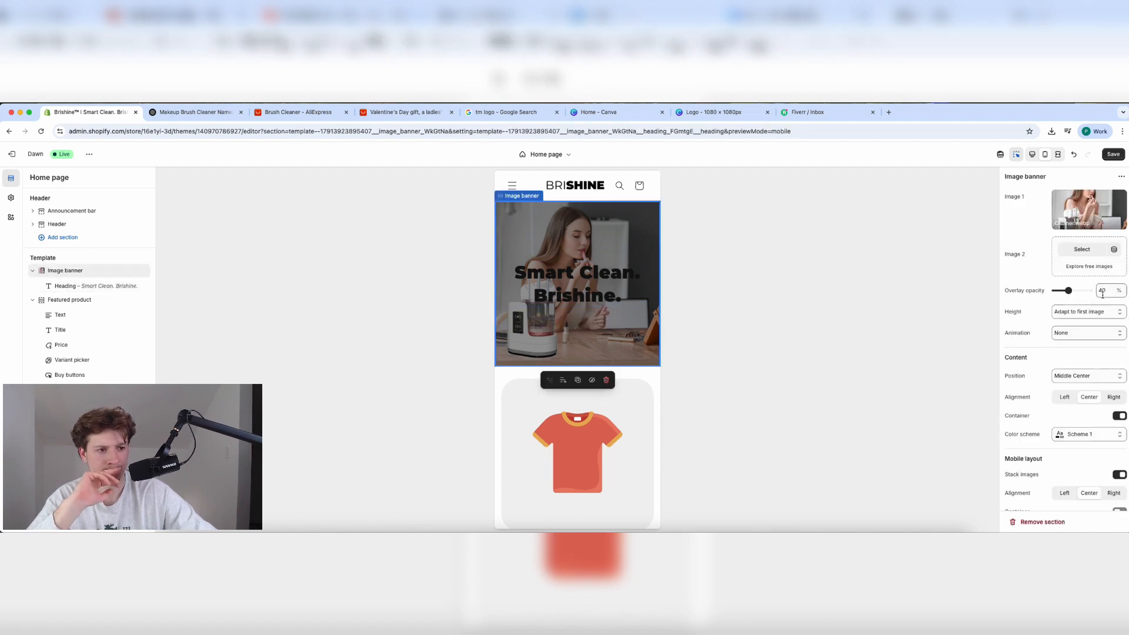
Apply color Scheme 4 to the image banner so its heading turns white.
scroll(1067, 352, down, 2)
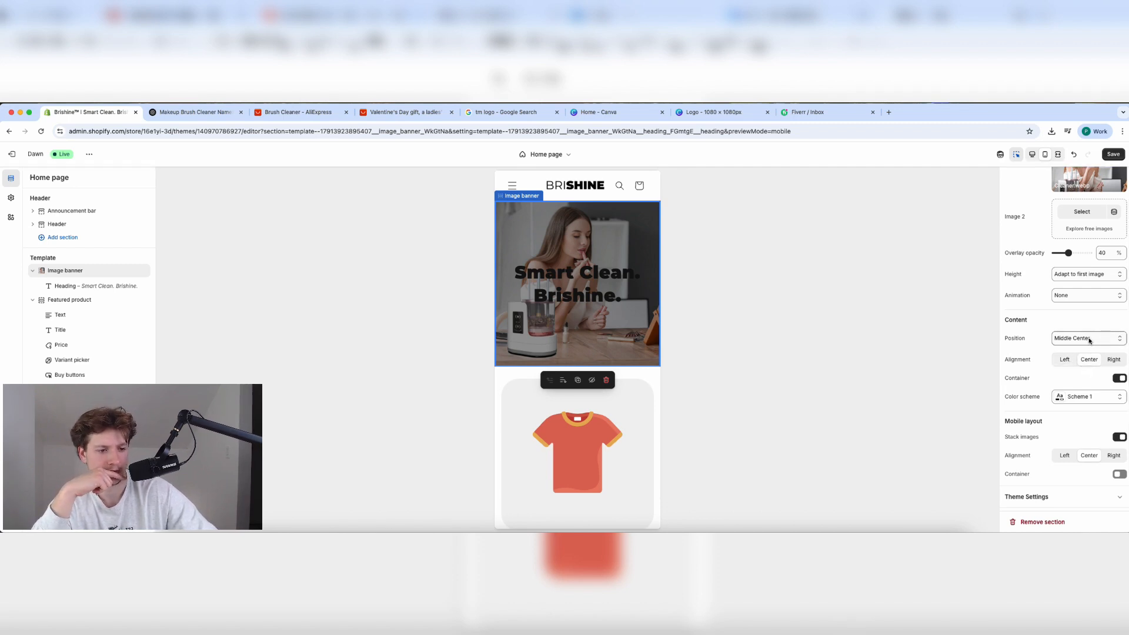
click(1087, 394)
click(1077, 284)
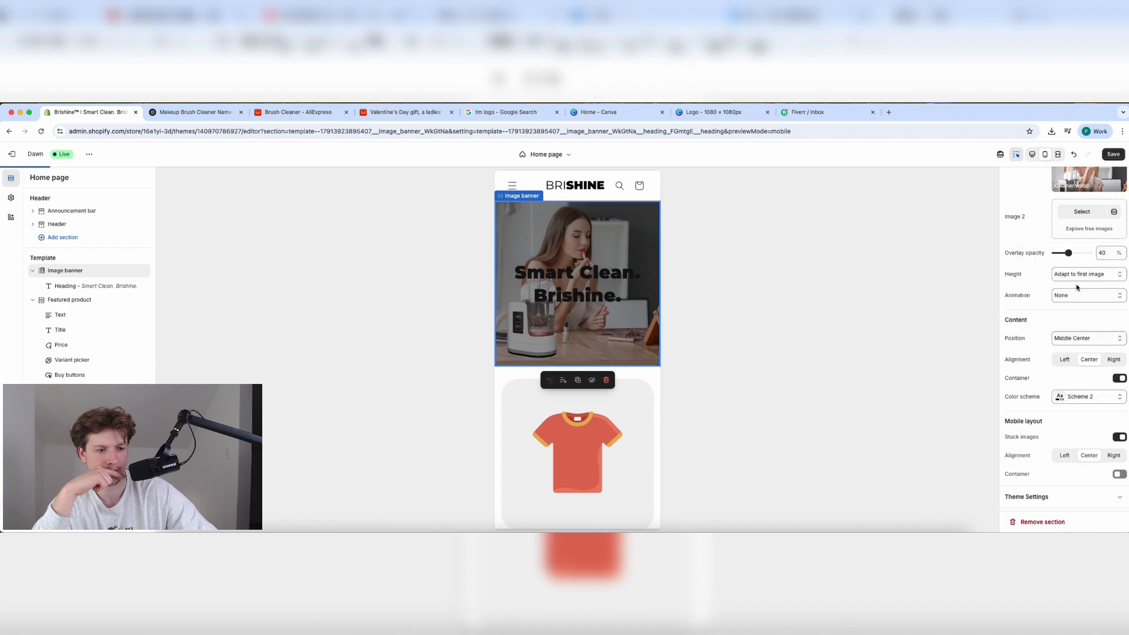
click(1067, 397)
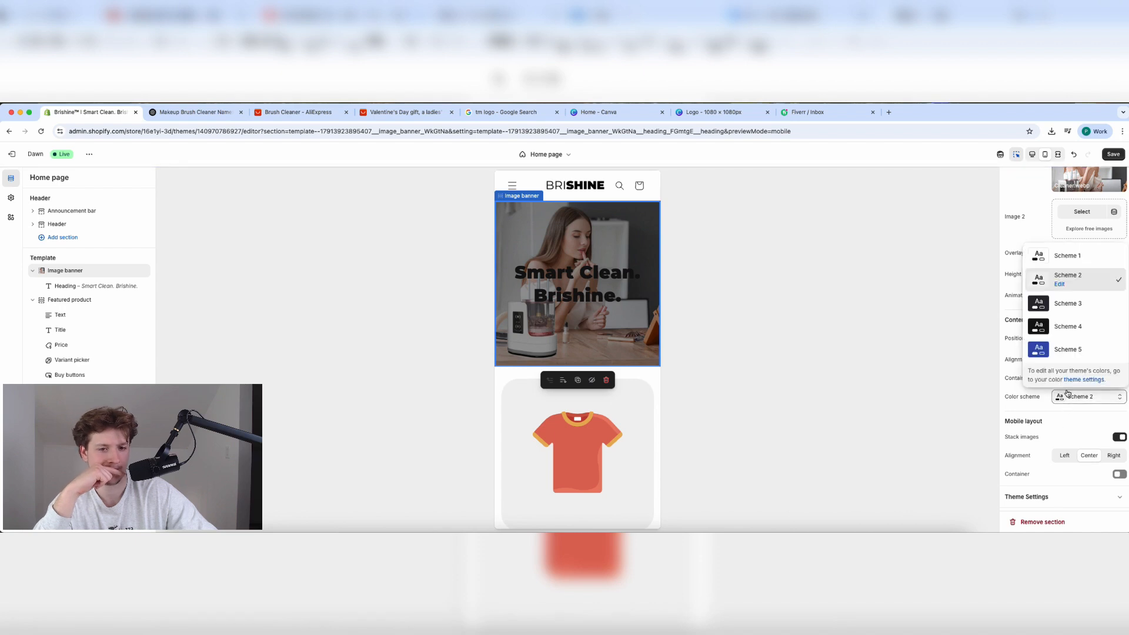
click(1070, 332)
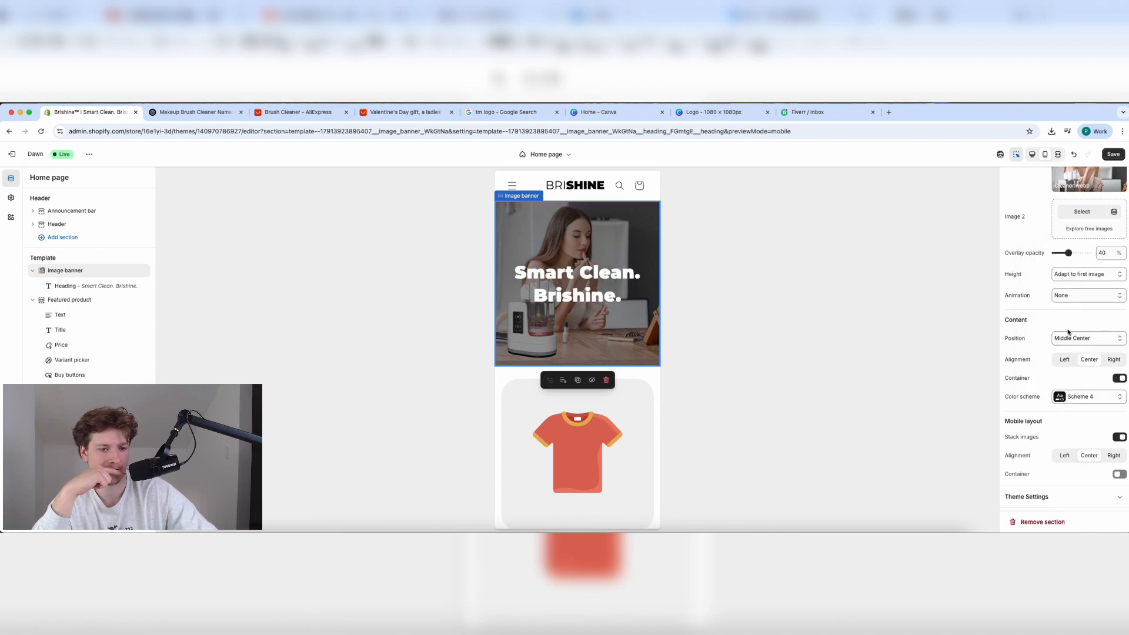
Set the banner's mobile alignment to Right.
scroll(1091, 423, down, 1)
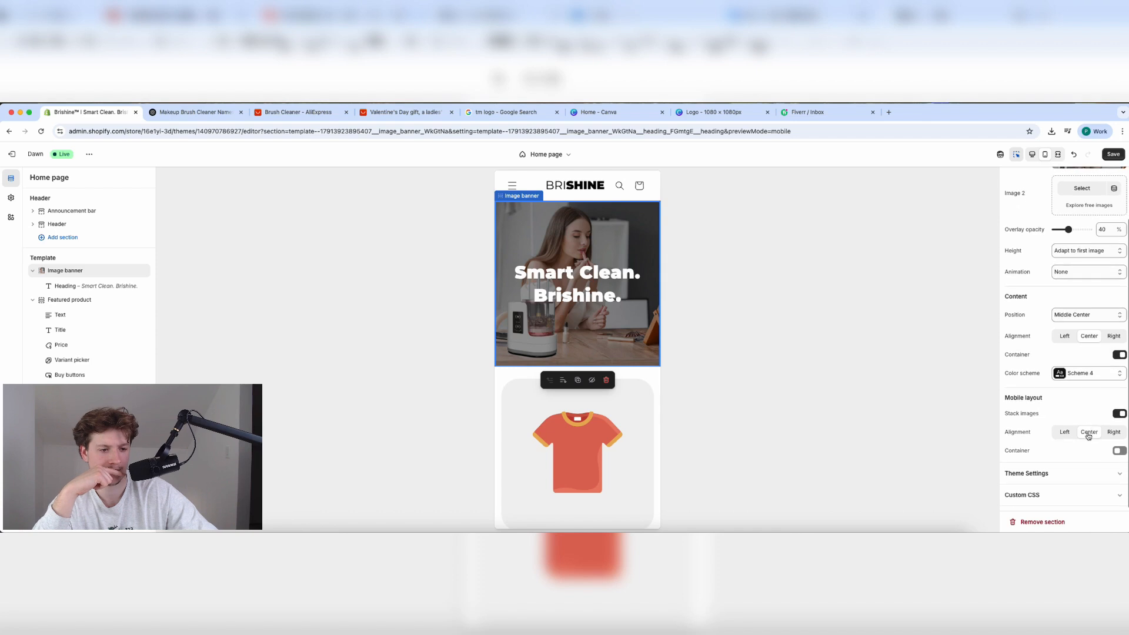
click(1085, 474)
scroll(1085, 476, down, 1)
scroll(1086, 477, up, 3)
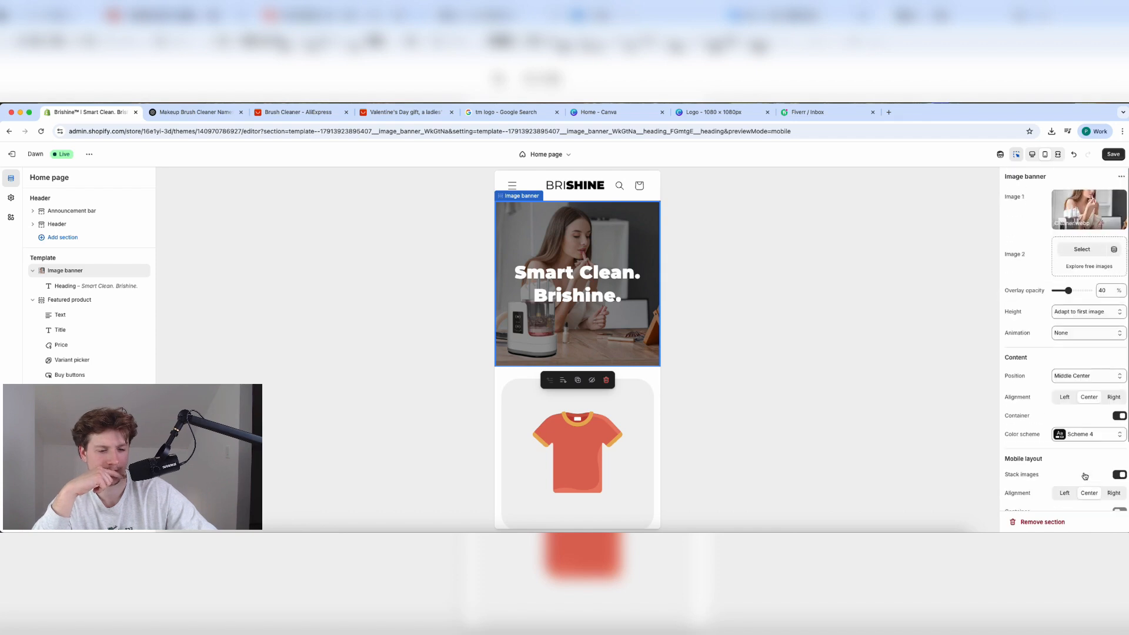
scroll(1100, 461, down, 3)
click(1065, 410)
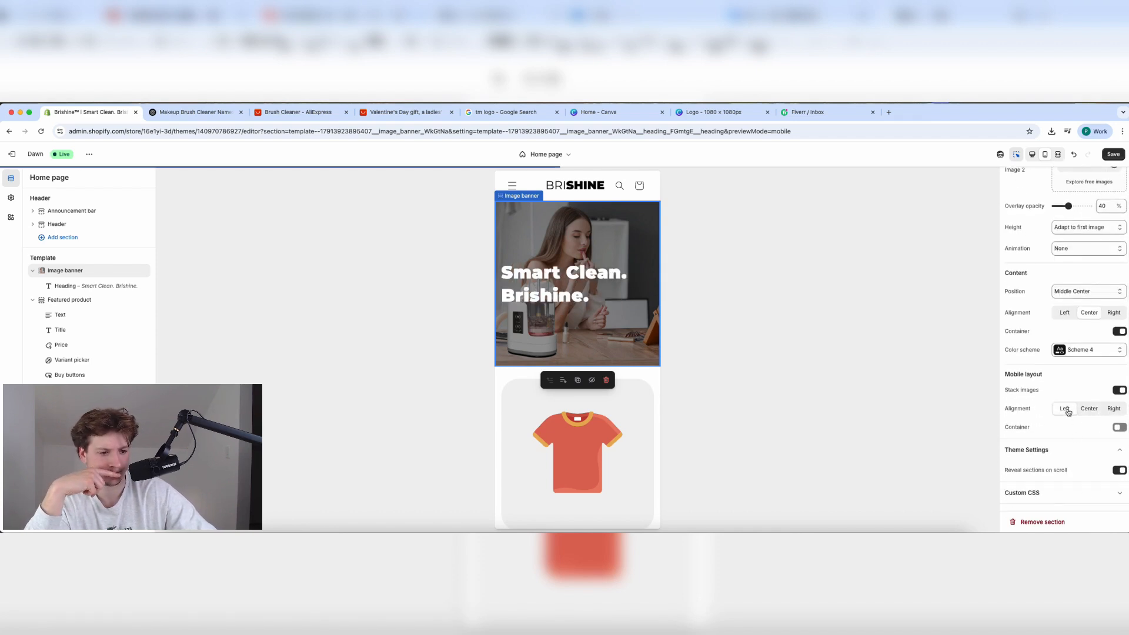
click(1112, 409)
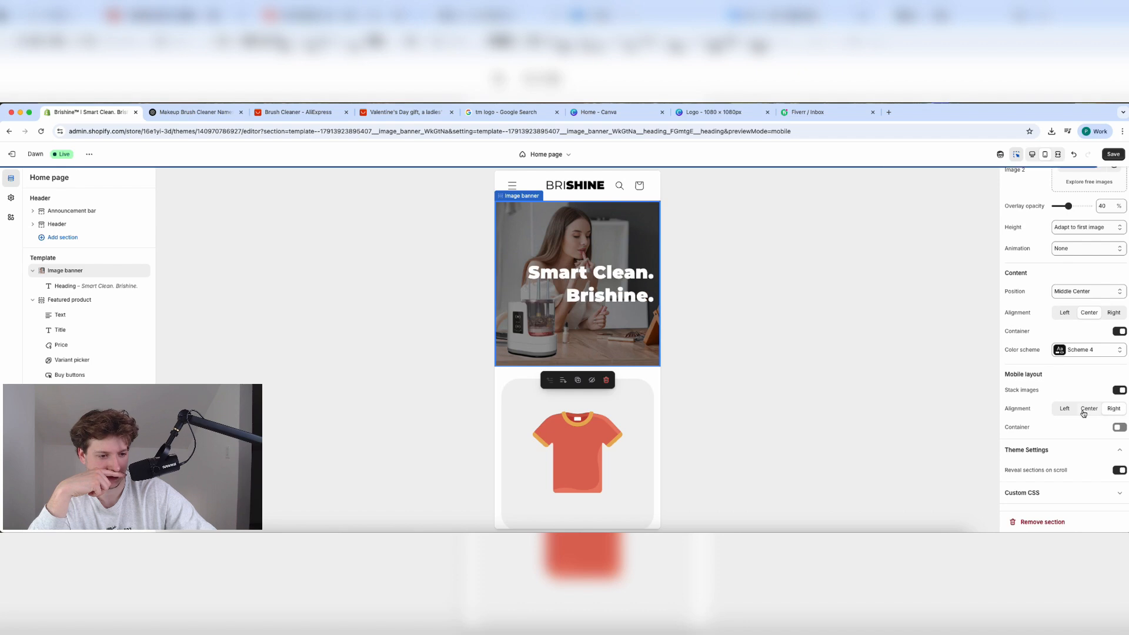
Save the theme changes and view the page in desktop preview.
click(1113, 156)
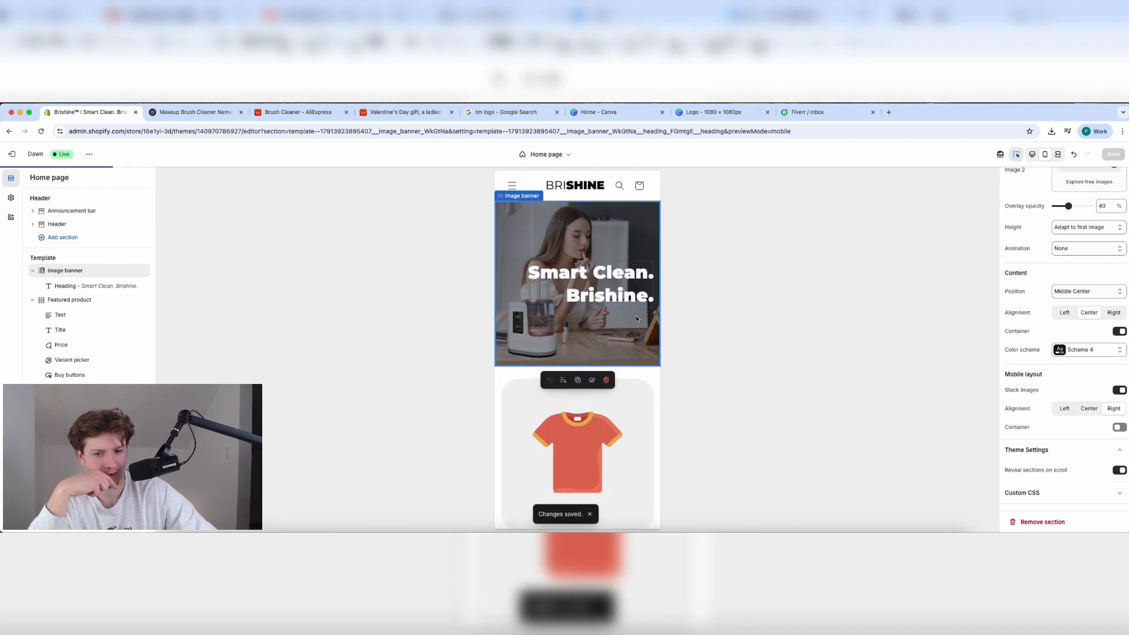
click(1033, 155)
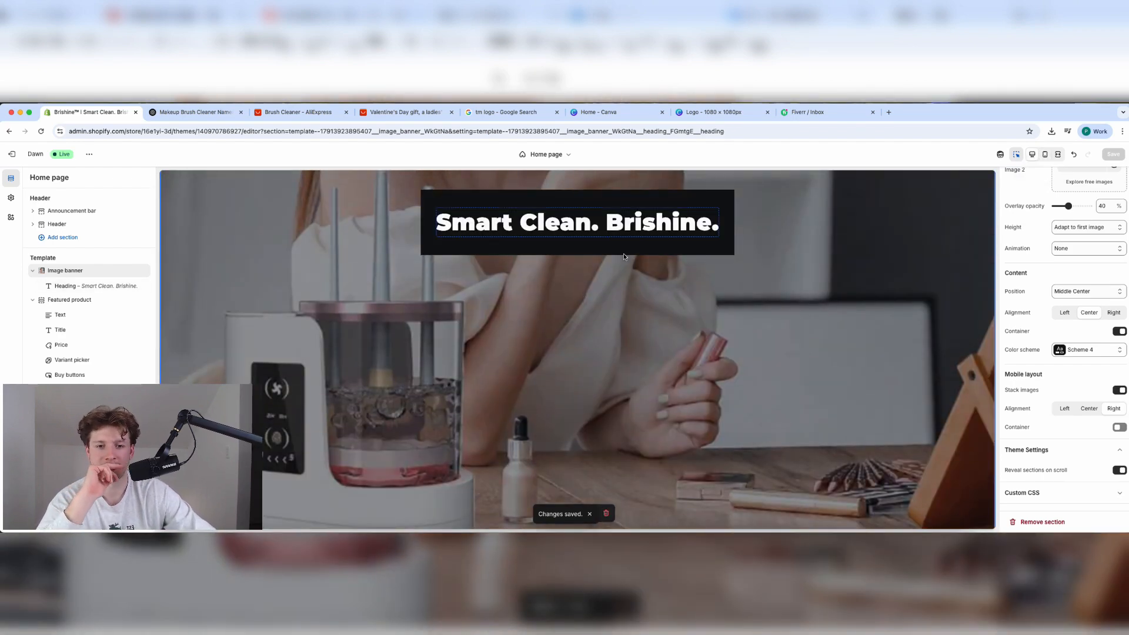
scroll(727, 284, up, 3)
scroll(727, 284, down, 15)
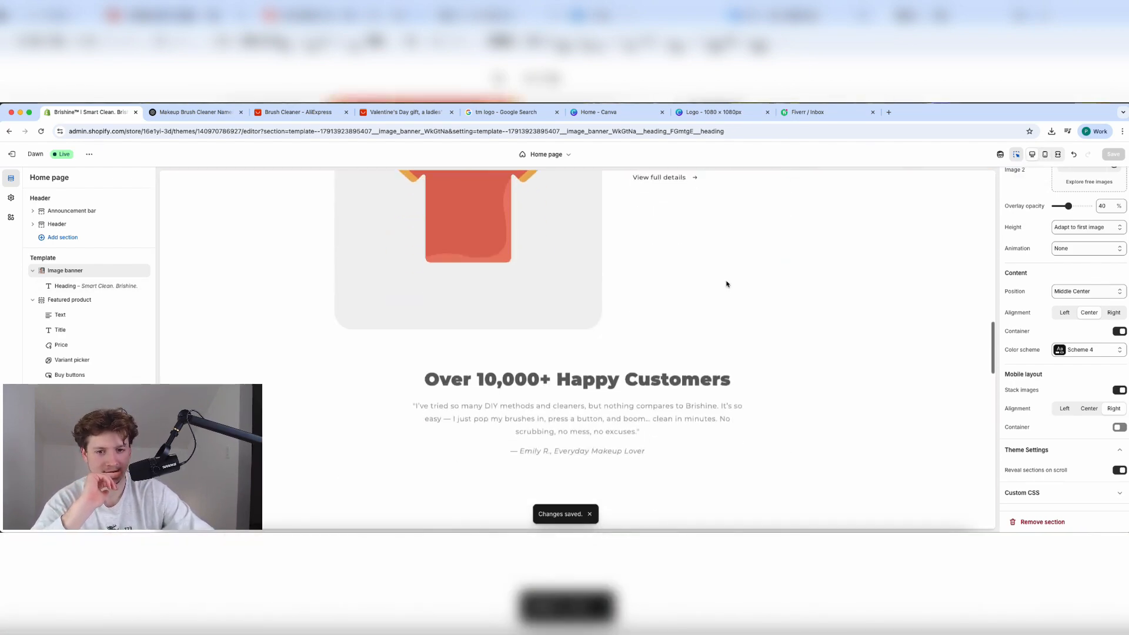
Switch the home page preview to mobile and scroll through it.
scroll(727, 284, up, 12)
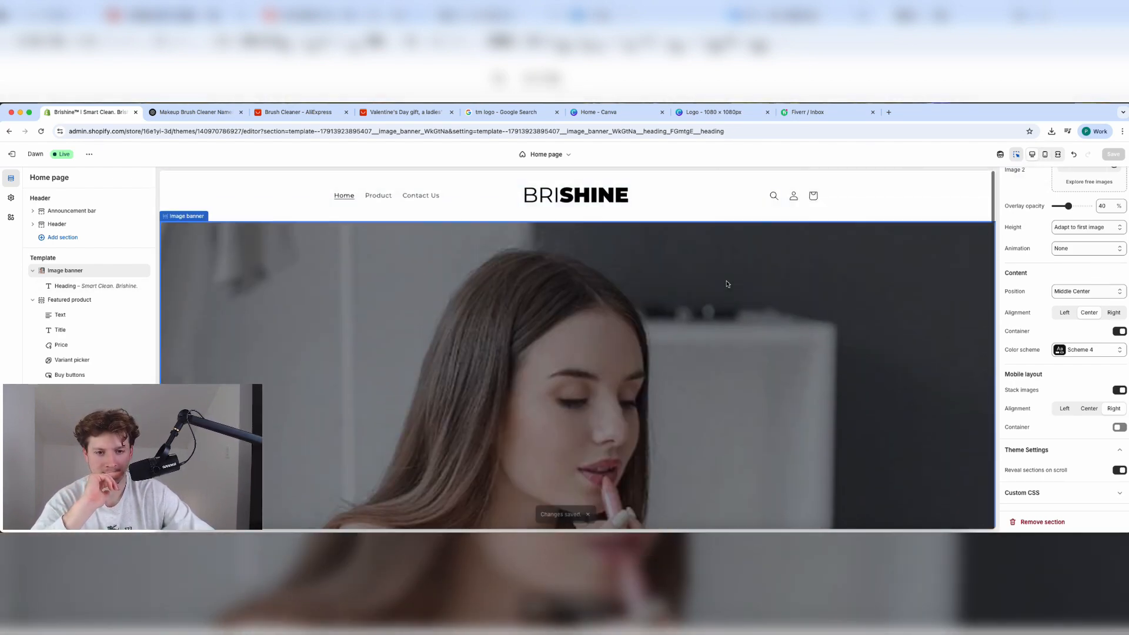
click(1045, 155)
scroll(624, 362, down, 5)
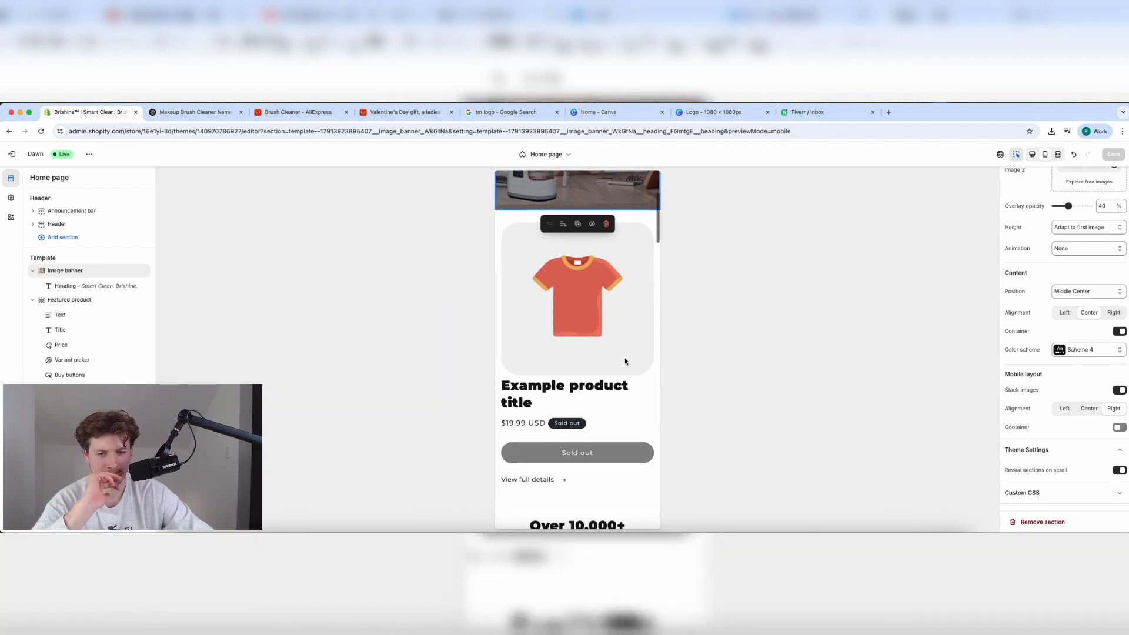
scroll(625, 361, down, 15)
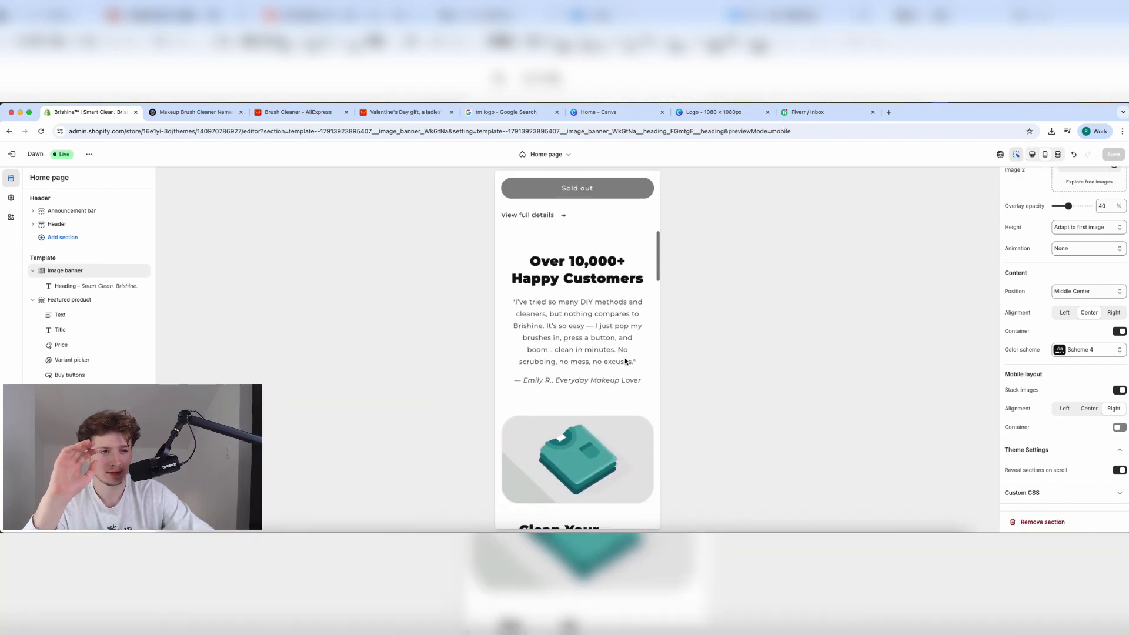
scroll(625, 361, up, 20)
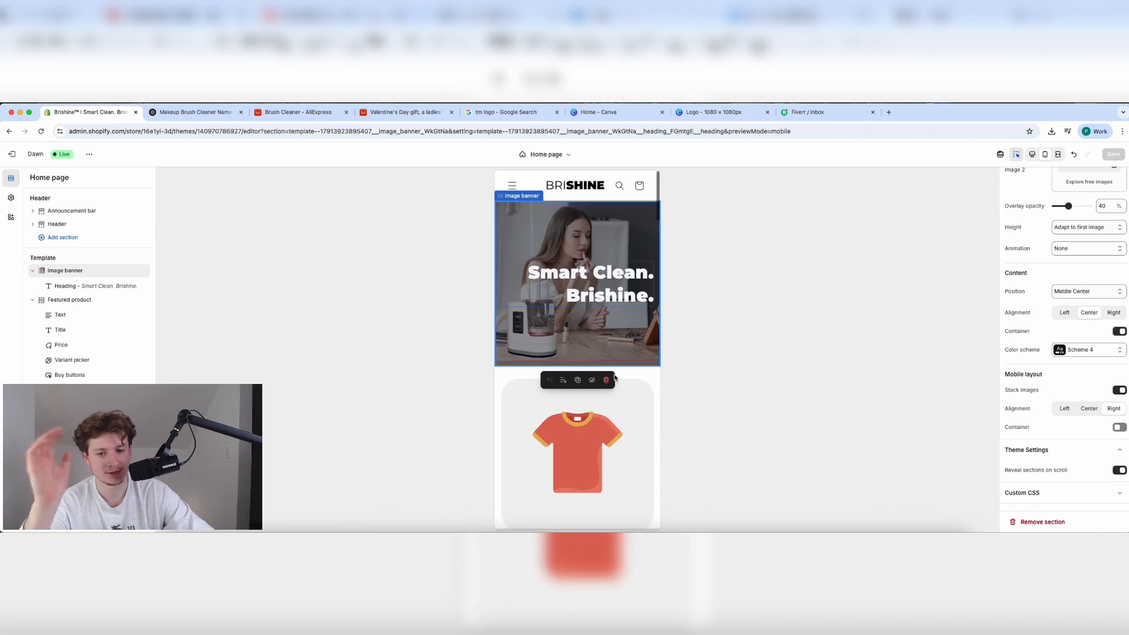
Step through the Featured product and Image with text sections down to the Why Brishine? settings.
click(624, 361)
scroll(606, 344, down, 10)
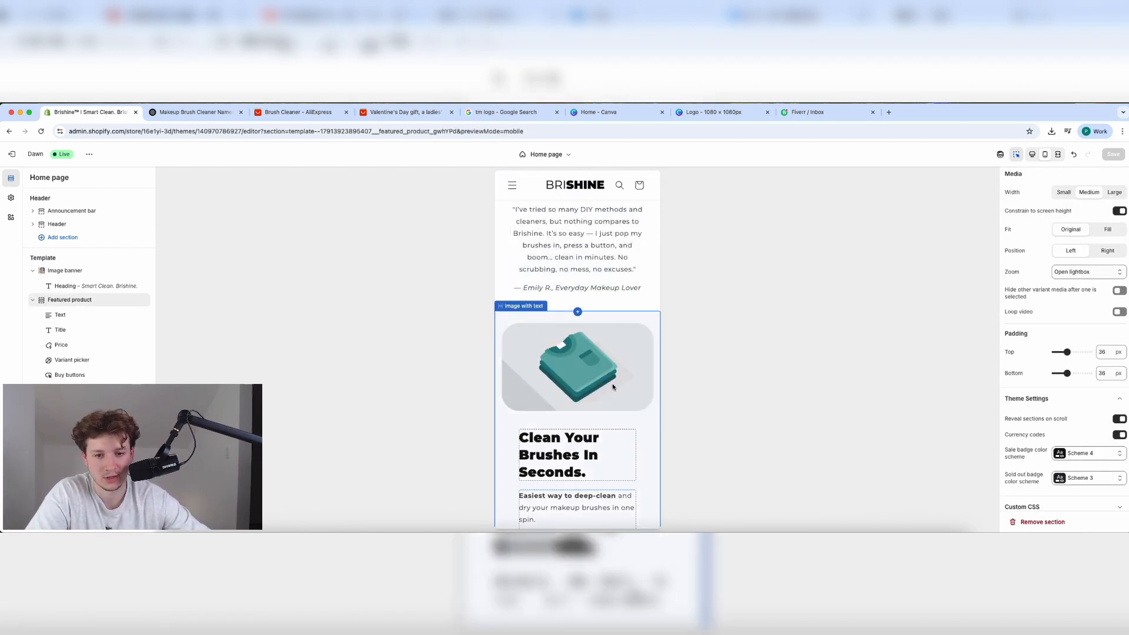
click(613, 386)
scroll(613, 387, down, 10)
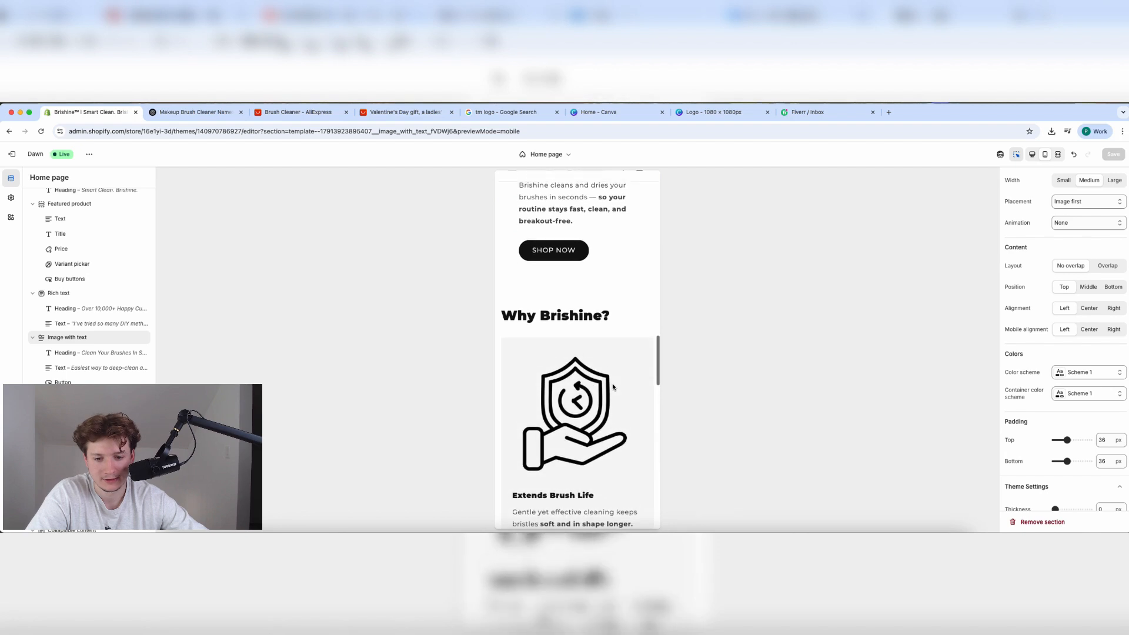
scroll(613, 386, down, 5)
scroll(613, 386, up, 8)
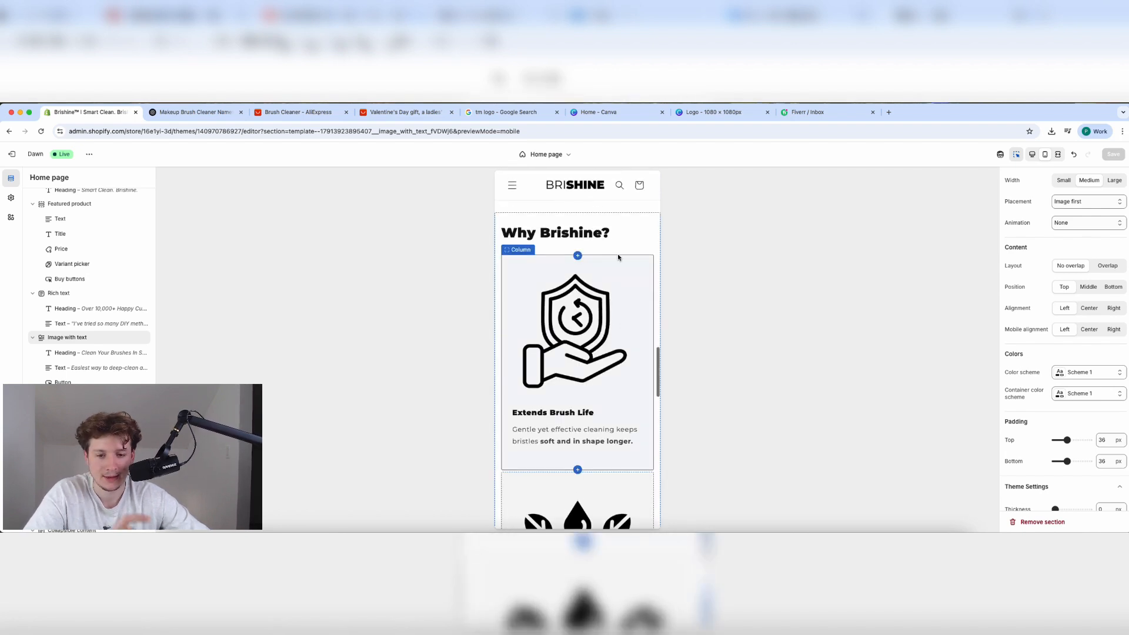
click(633, 240)
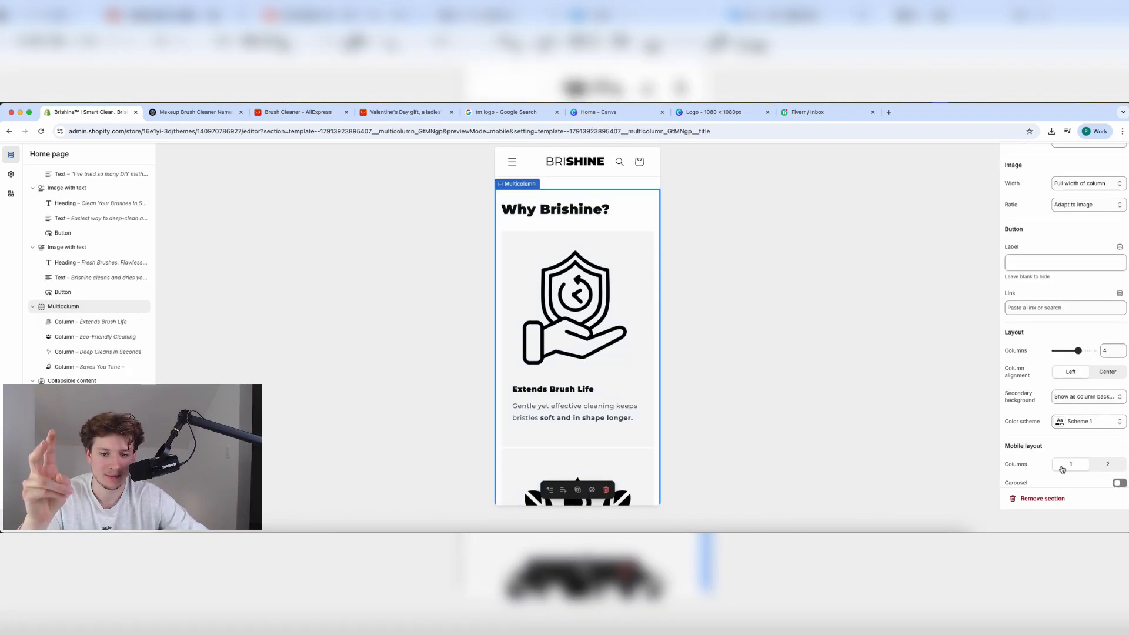
Center the Why Brishine? column text and show the columns as a one-column mobile carousel.
scroll(1062, 470, down, 3)
click(1108, 268)
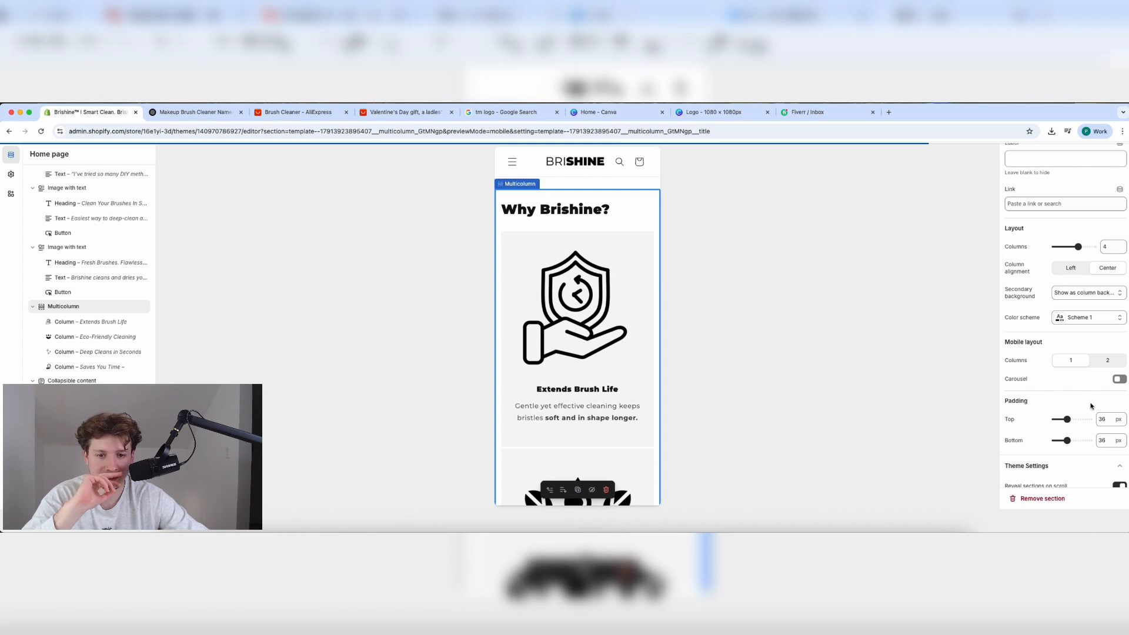
scroll(1091, 406, down, 2)
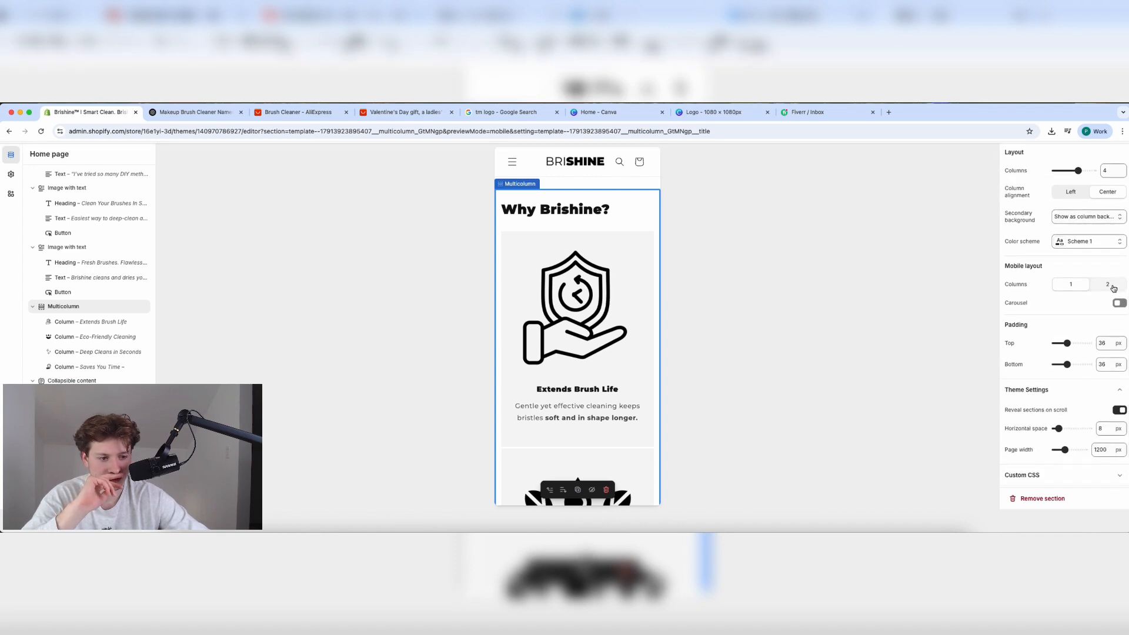
click(1112, 286)
click(1081, 286)
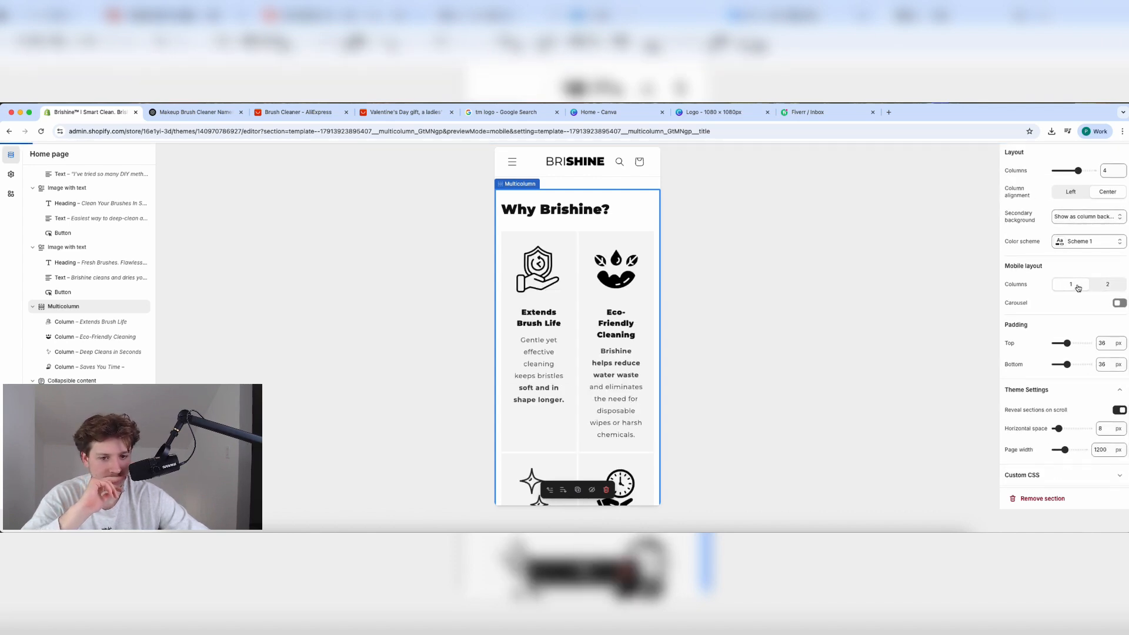
click(1119, 304)
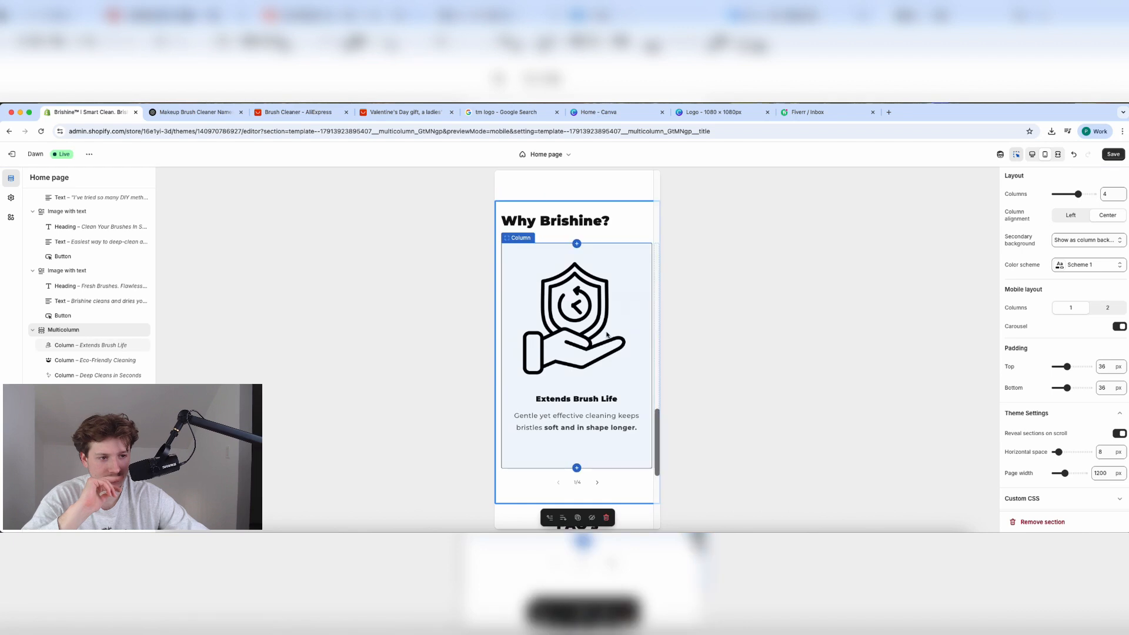
scroll(595, 333, right, 6)
scroll(594, 333, left, 6)
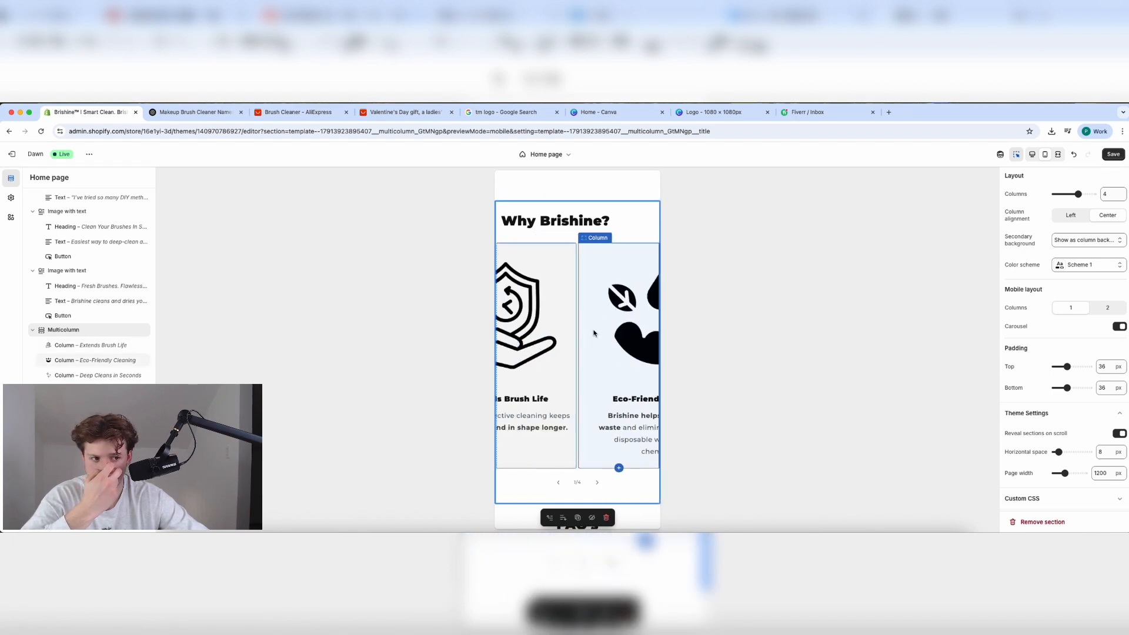
scroll(595, 333, down, 8)
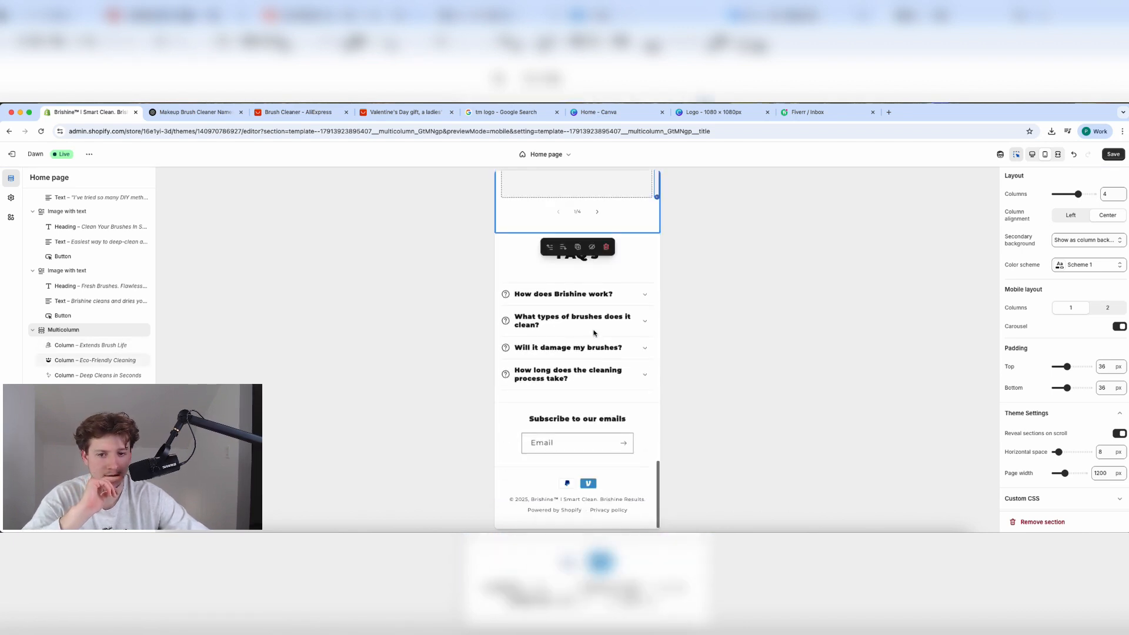
scroll(595, 333, up, 15)
scroll(594, 333, up, 15)
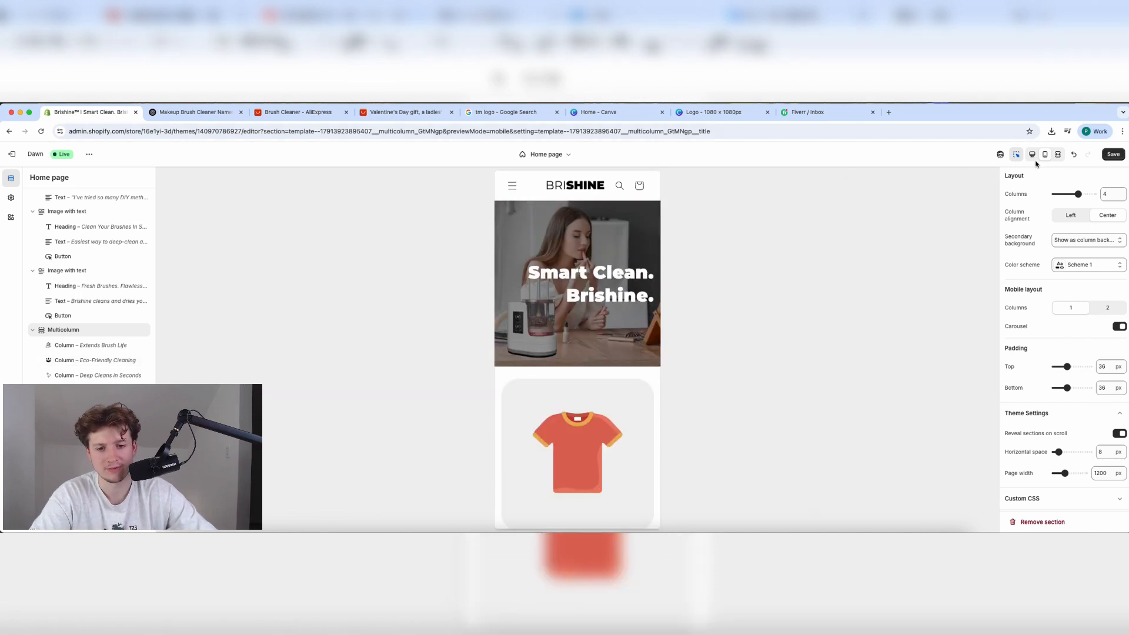
Return the preview to desktop width and select the Clean Your Brushes section.
click(1033, 157)
scroll(479, 443, down, 10)
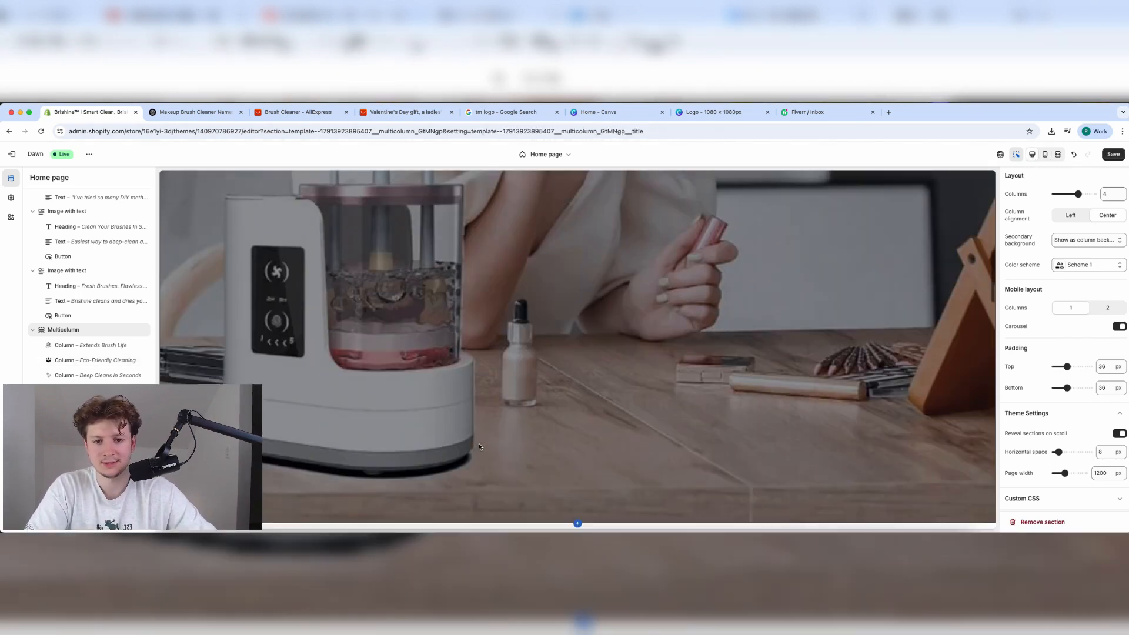
scroll(479, 447, down, 5)
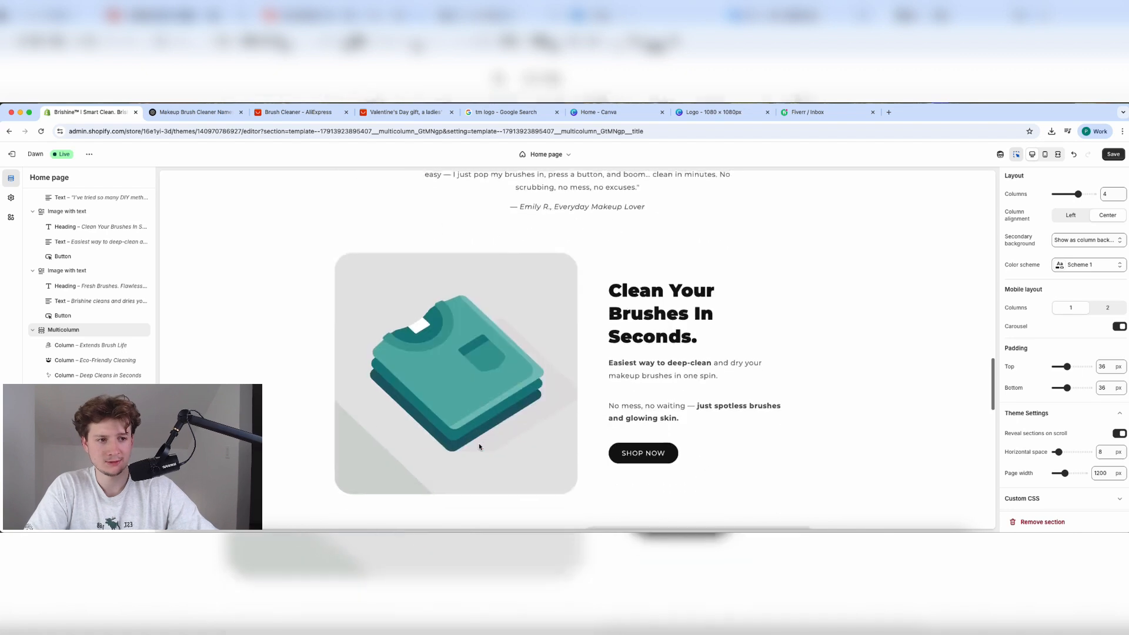
click(478, 443)
click(206, 116)
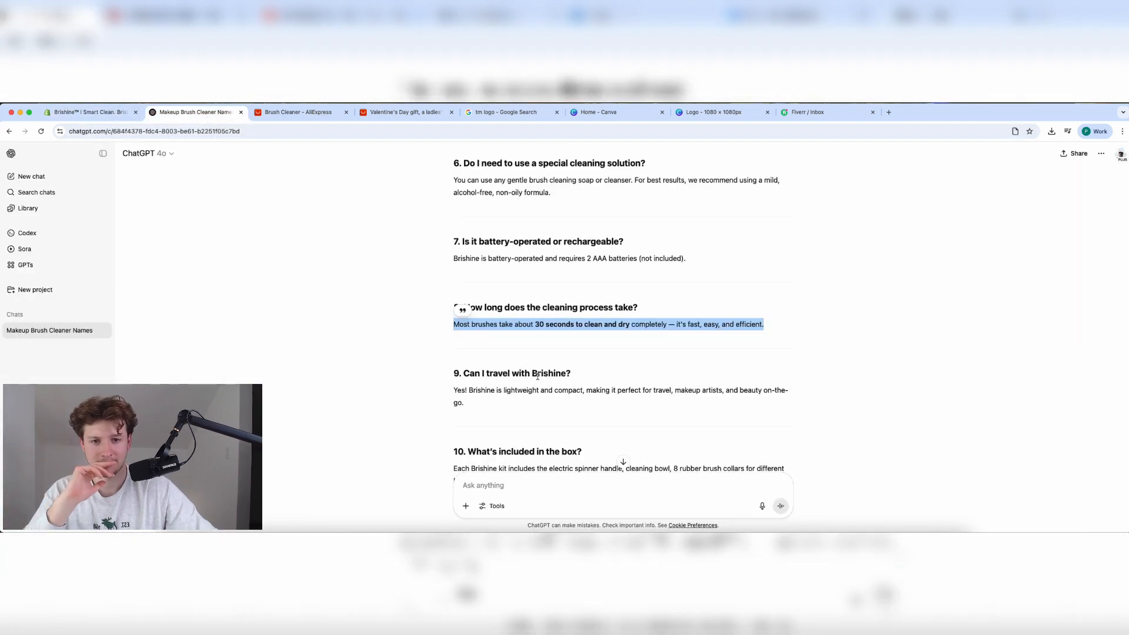
Ask ChatGPT for 2 infographics of the product, attaching the product image from Downloads.
click(521, 496)
text(Make me 2)
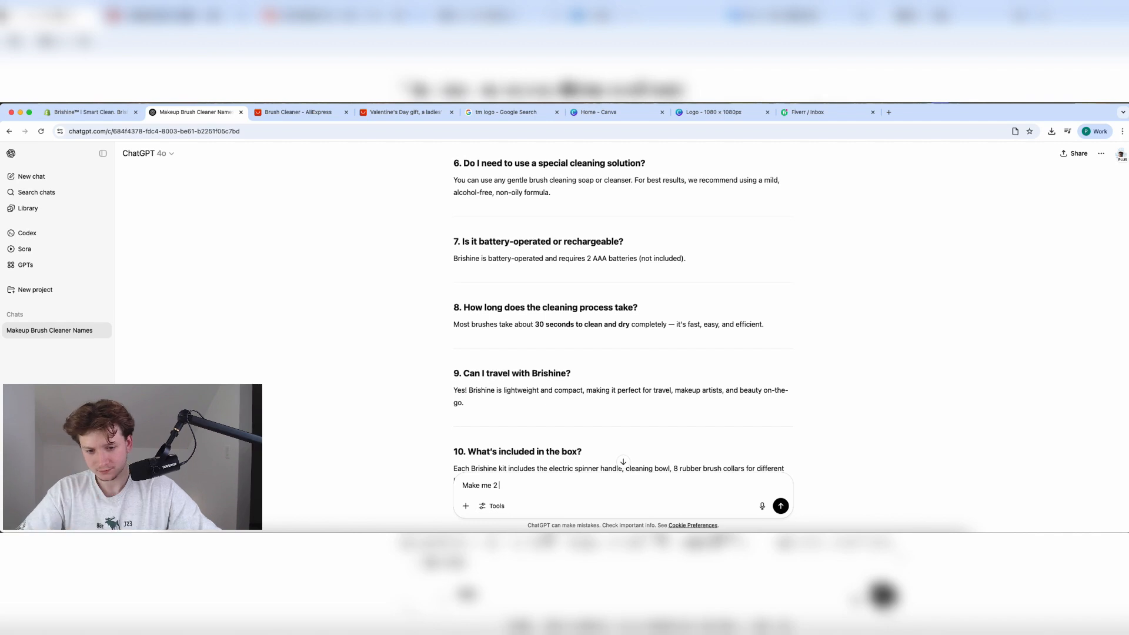
text( infographi)
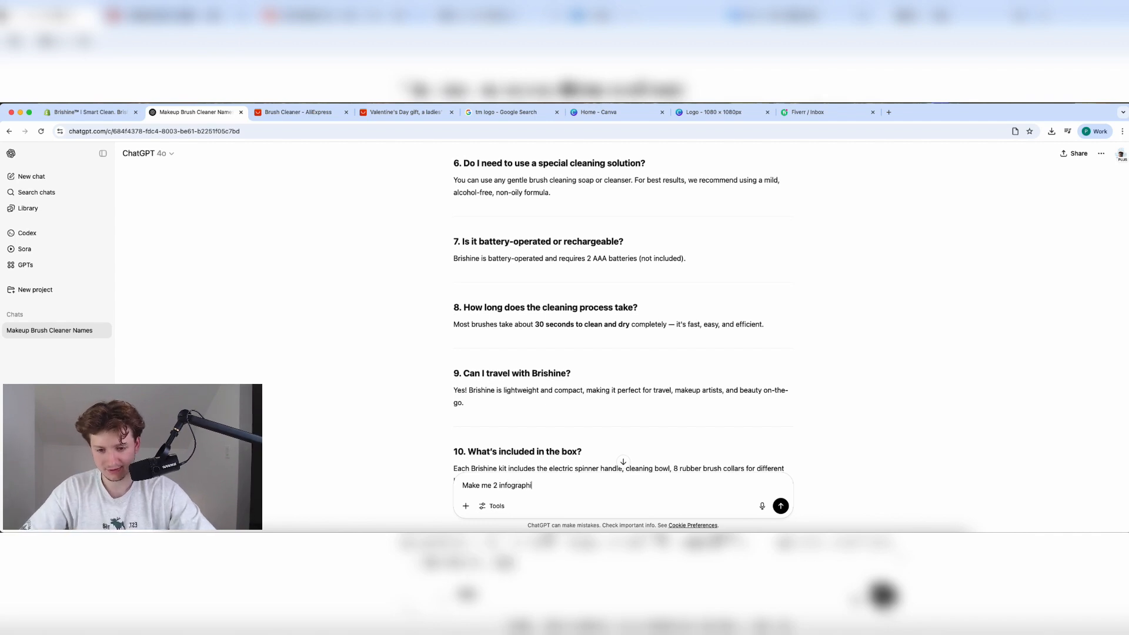
text(cs with my prod)
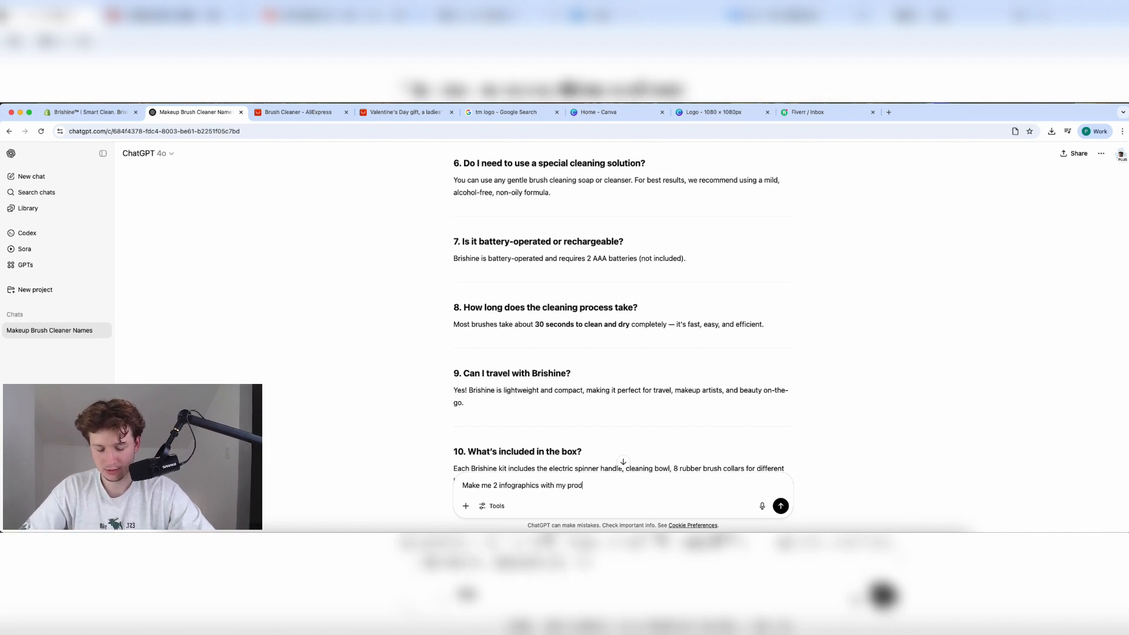
text(uct, here is a product image of the product)
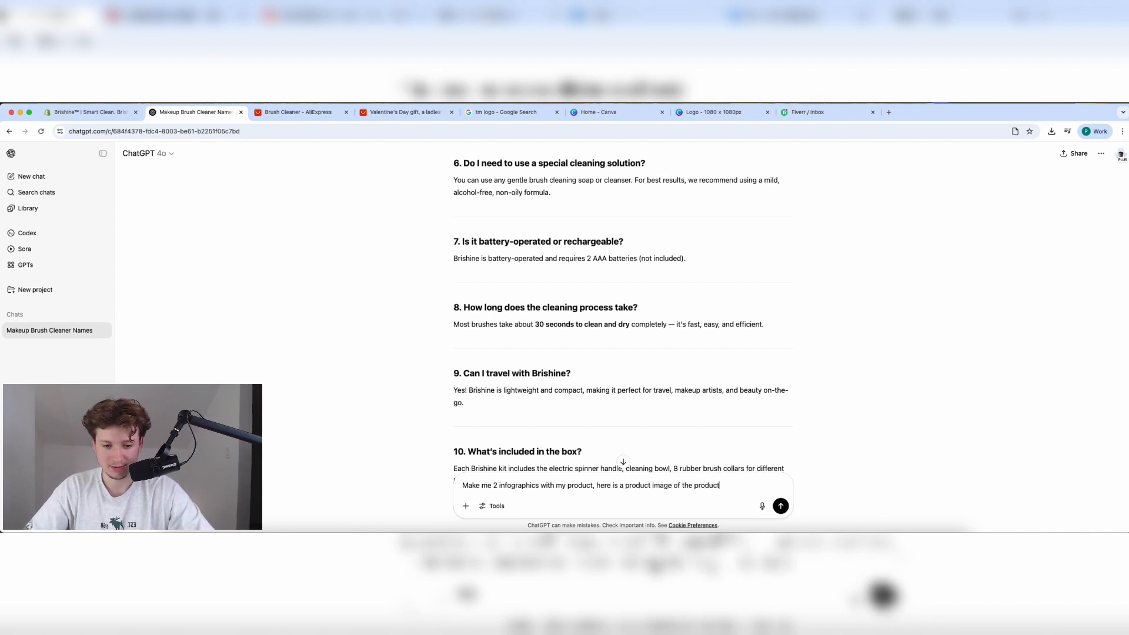
text(:)
key(shift+Return)
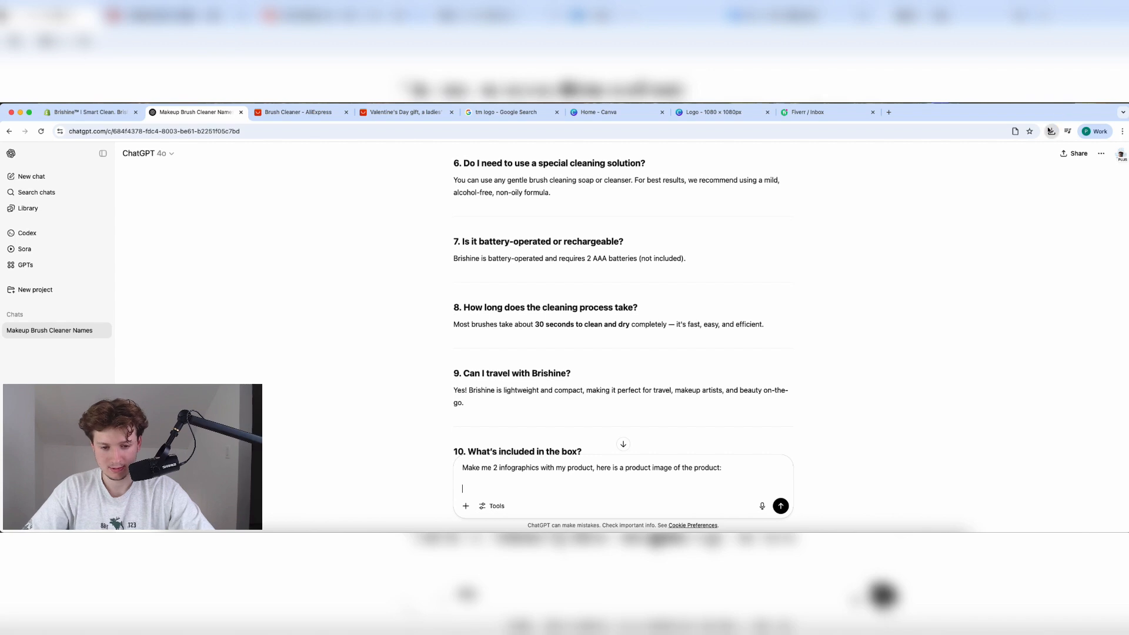
click(1052, 130)
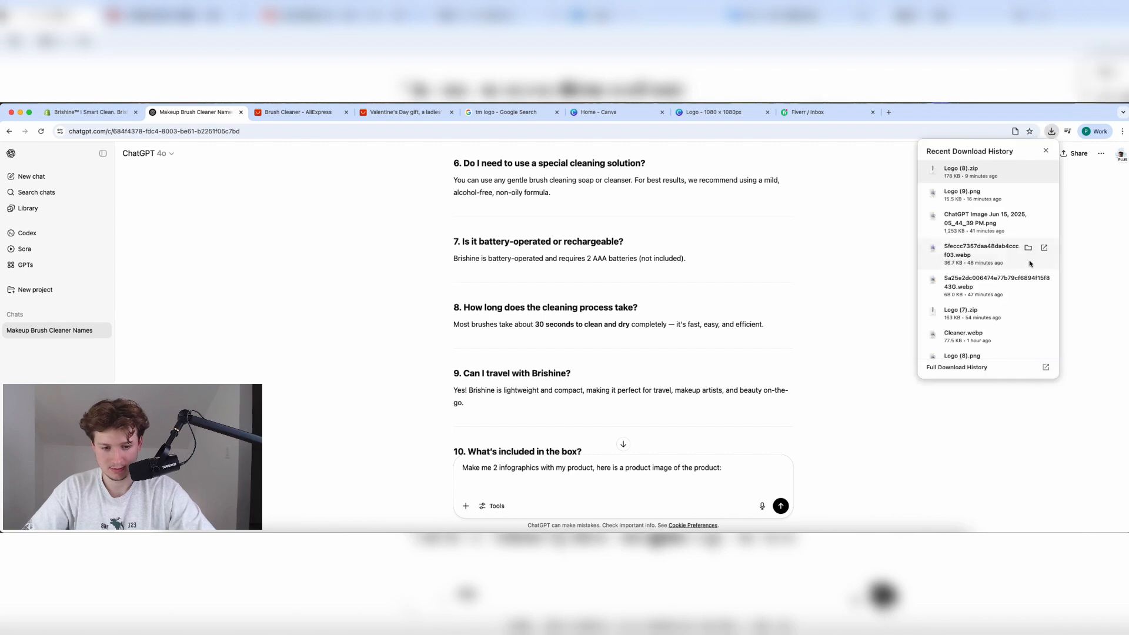
click(1028, 335)
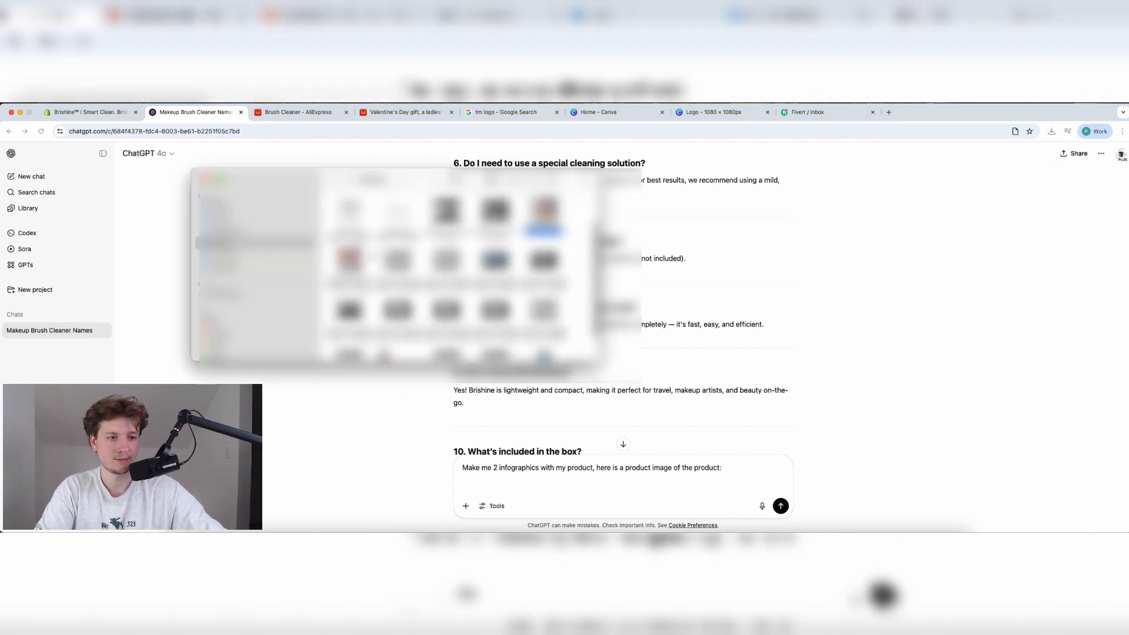
drag(545, 212, 618, 465)
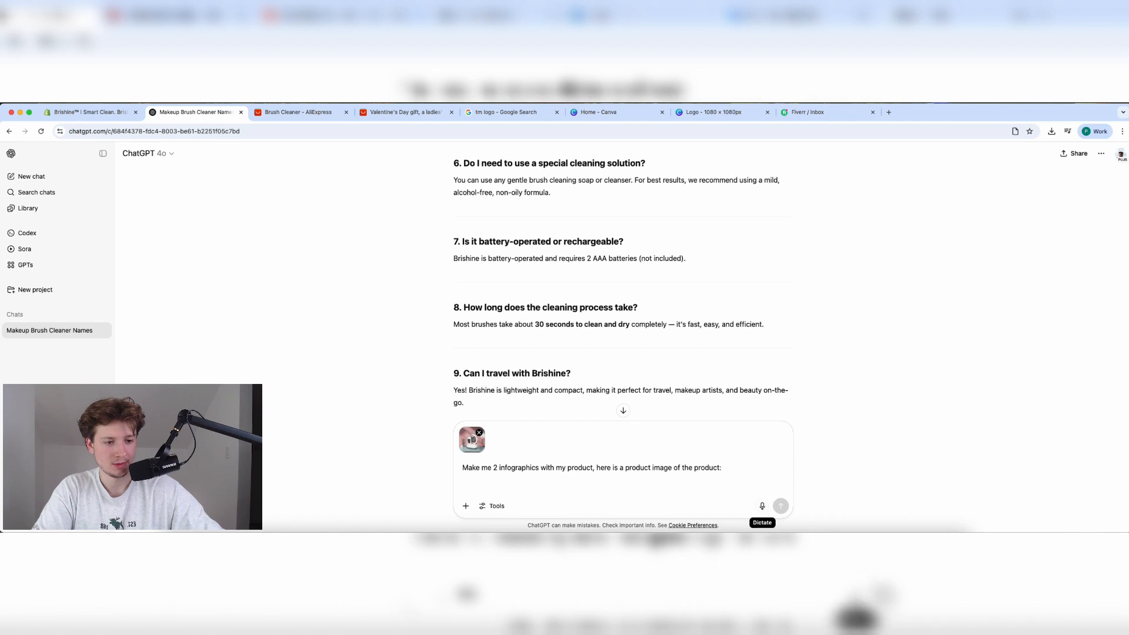
click(781, 506)
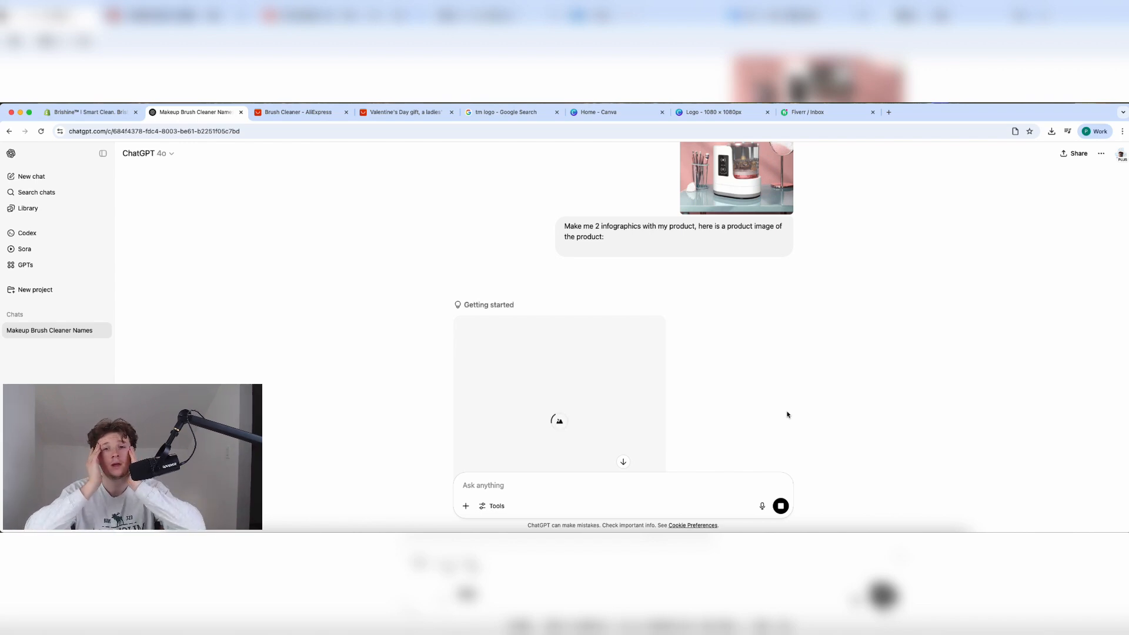
scroll(789, 415, down, 3)
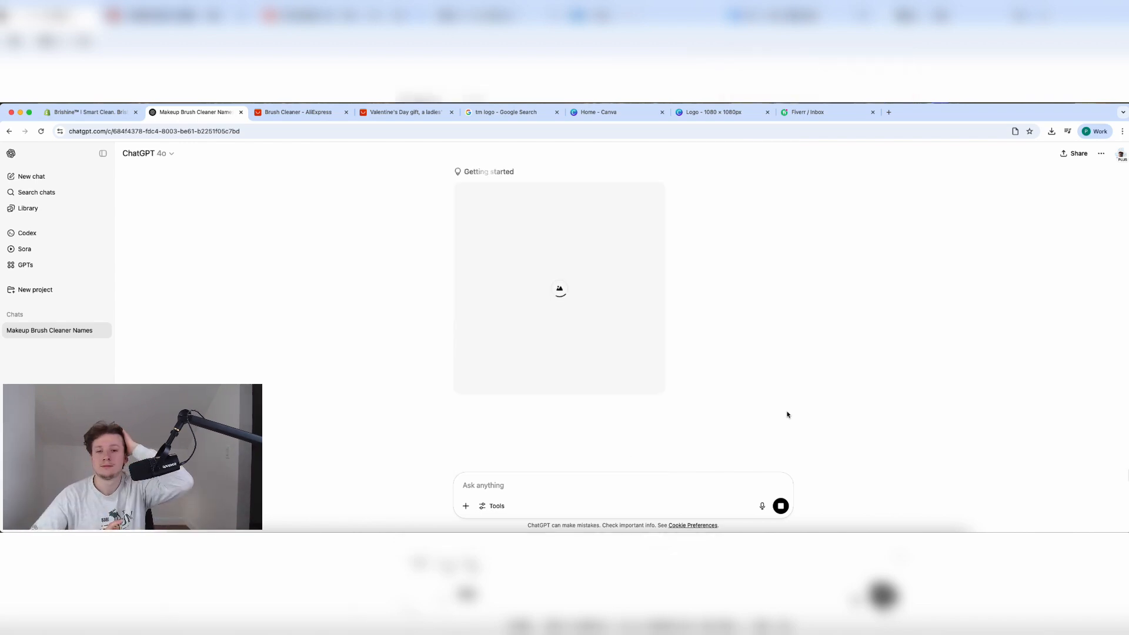
Save the home page changes in the Shopify theme editor.
click(113, 112)
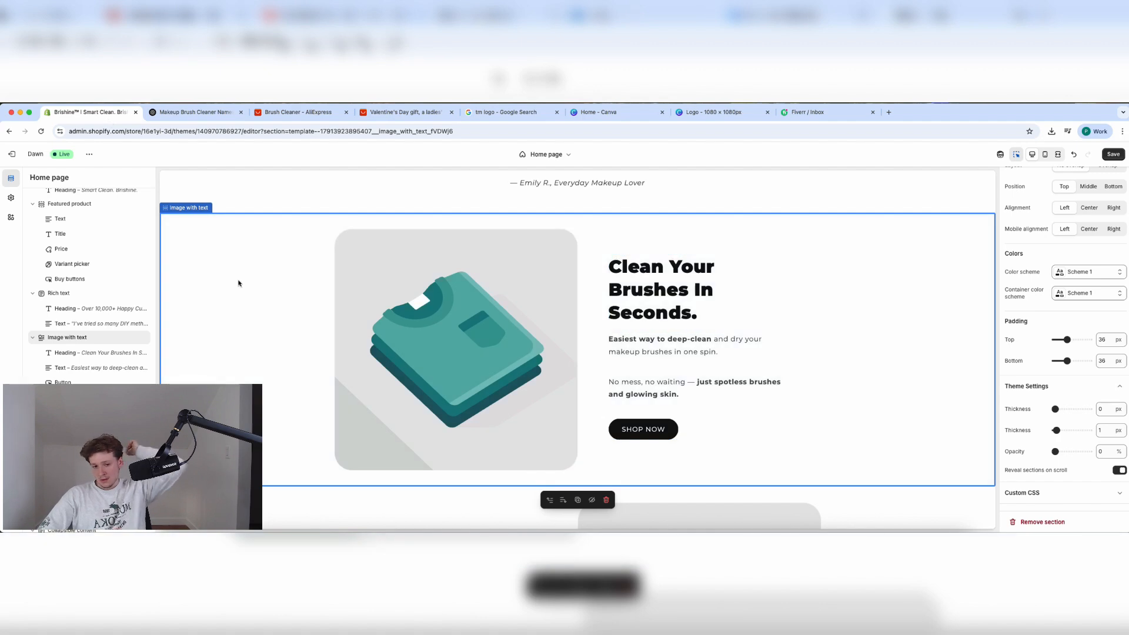
scroll(287, 320, down, 3)
scroll(287, 320, up, 15)
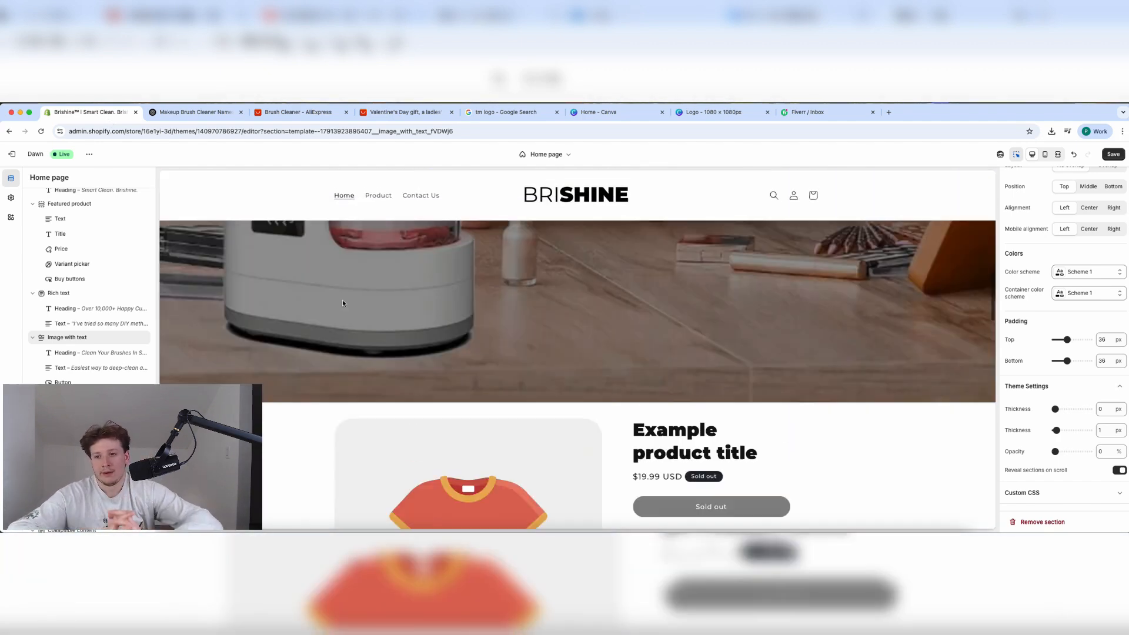
click(1112, 156)
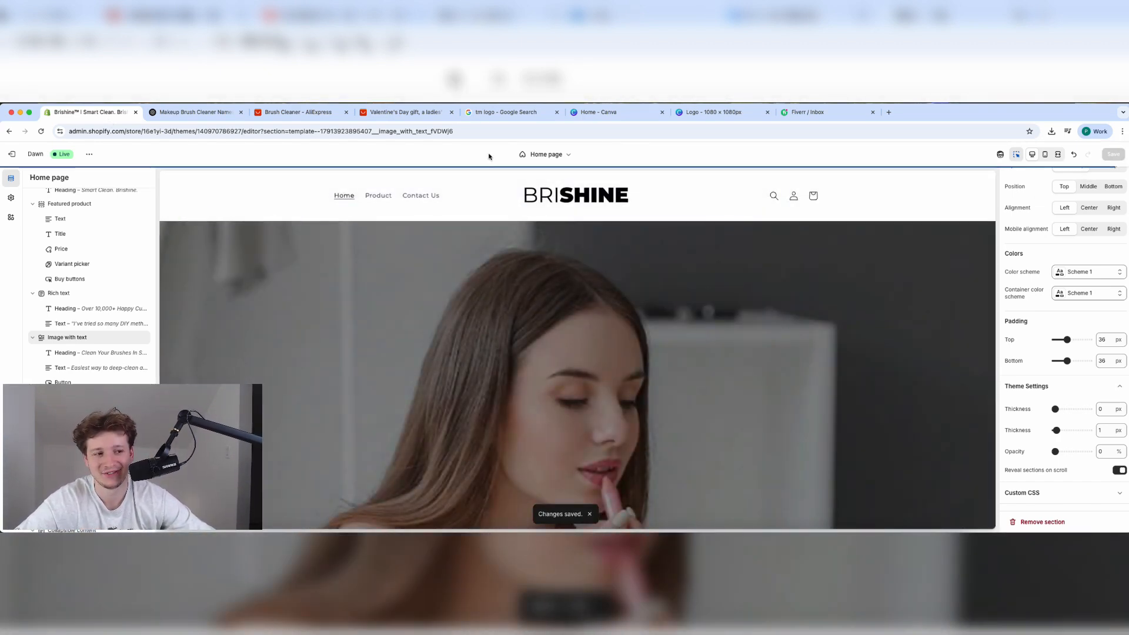
In the Header settings, keep the logo at Middle center and open the Main menu for editing.
click(491, 200)
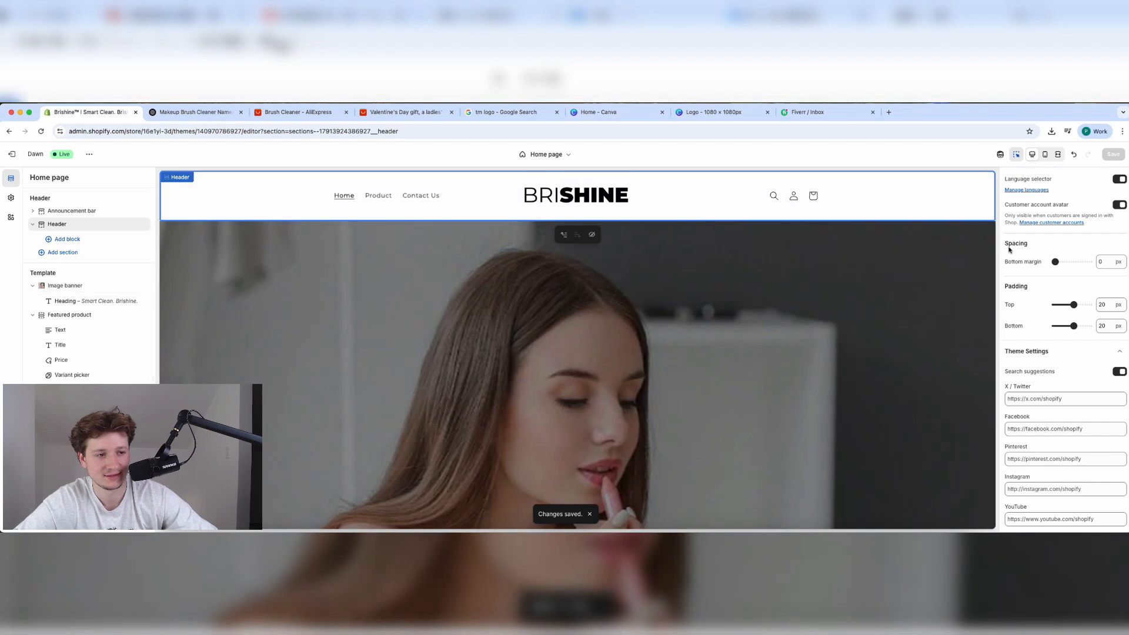
click(1098, 209)
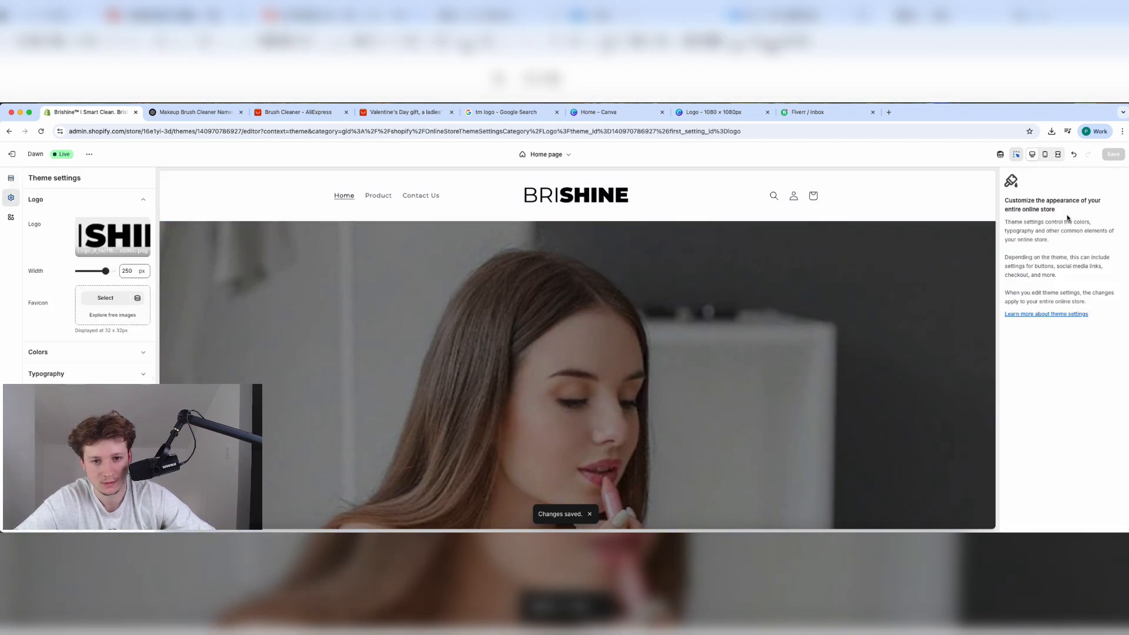
click(496, 191)
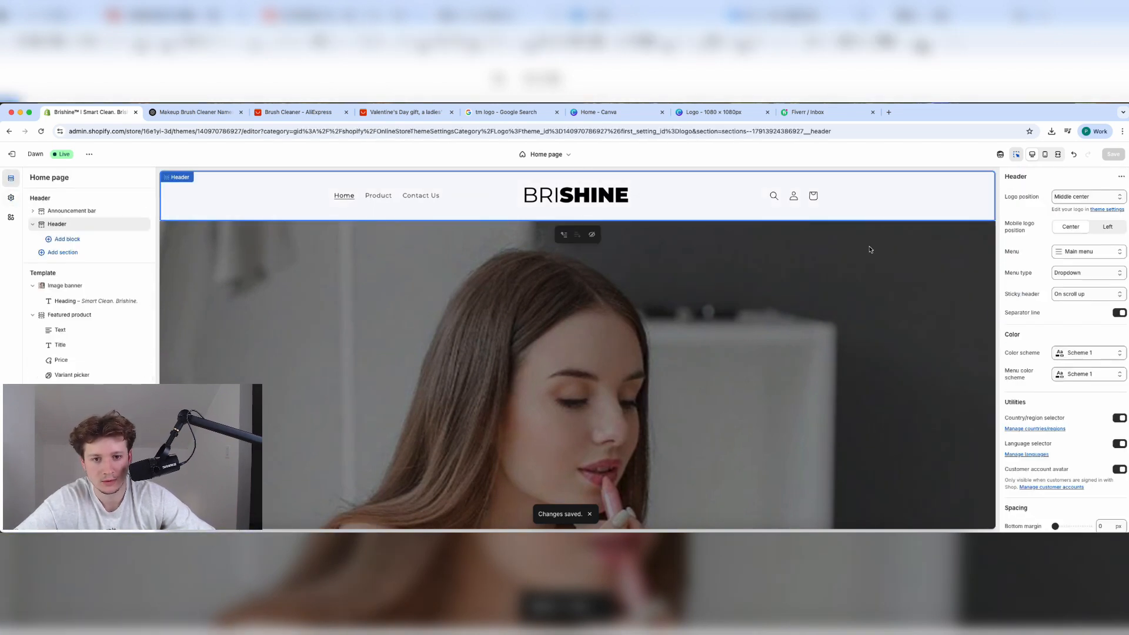
click(1079, 197)
click(1077, 200)
click(1097, 251)
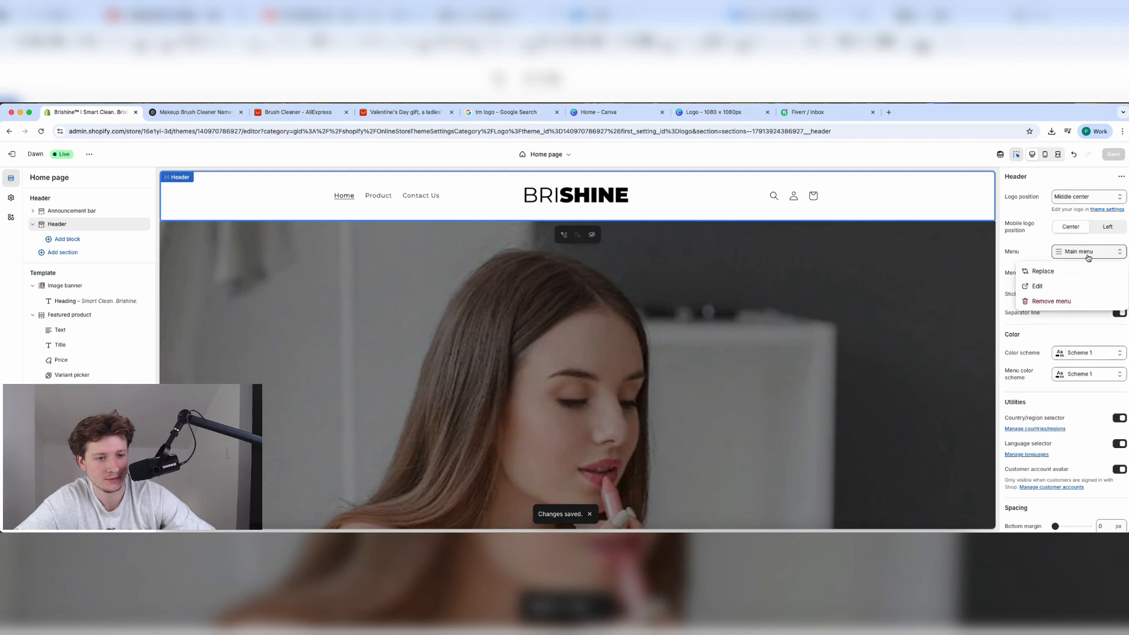
click(1050, 286)
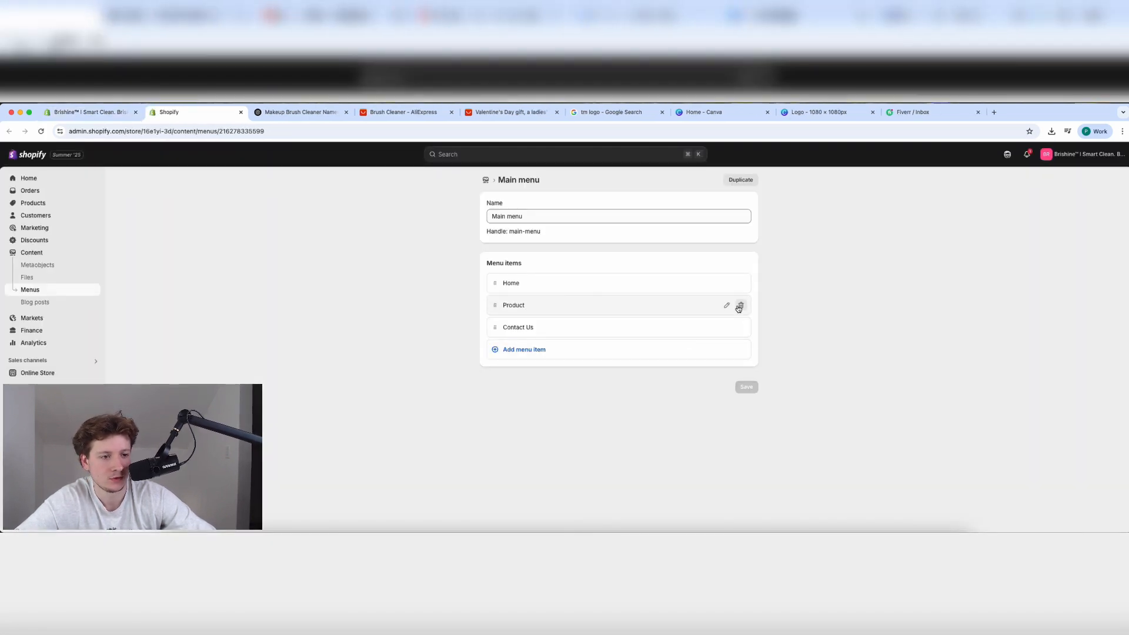
Clear the old label of the Product menu item.
click(729, 306)
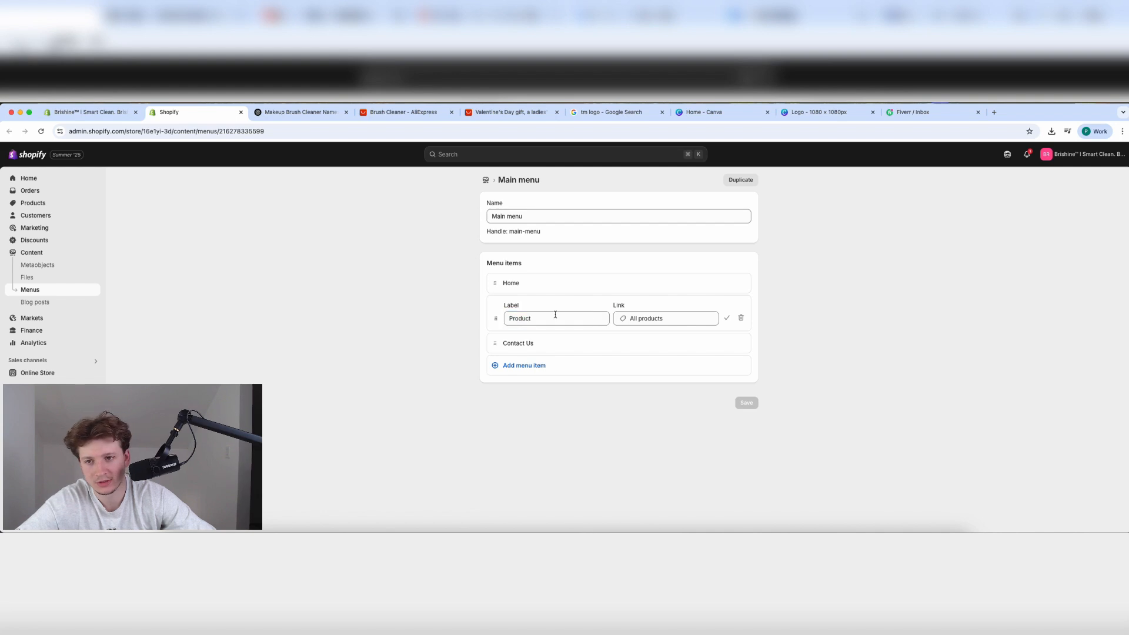
key(BackSpace)
key(BackSpace)
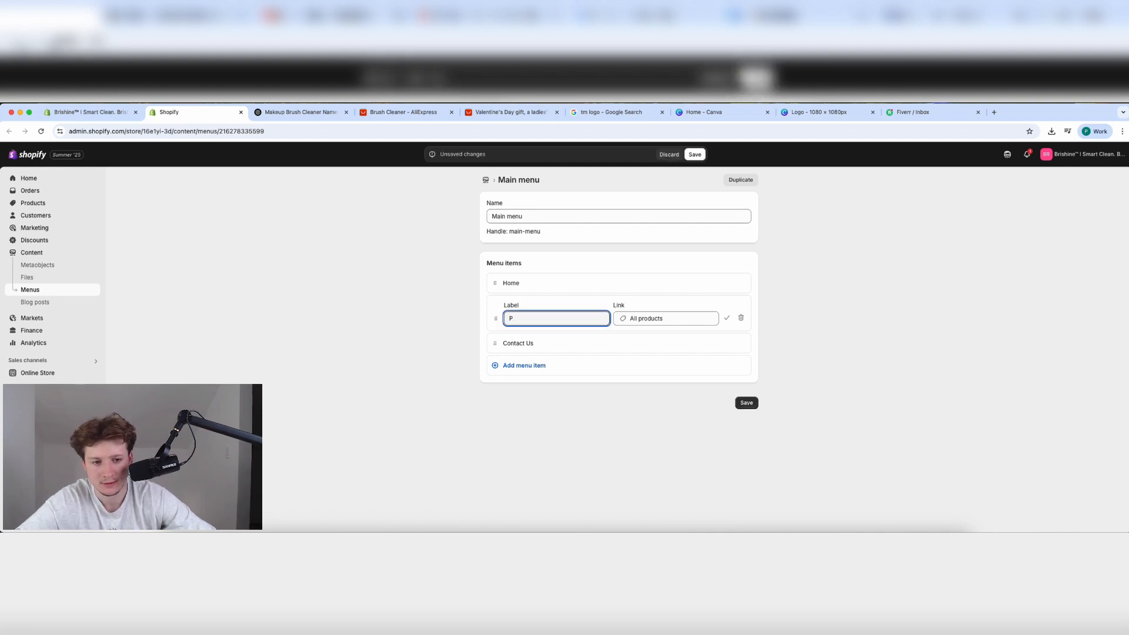
key(BackSpace)
text(Brishine |)
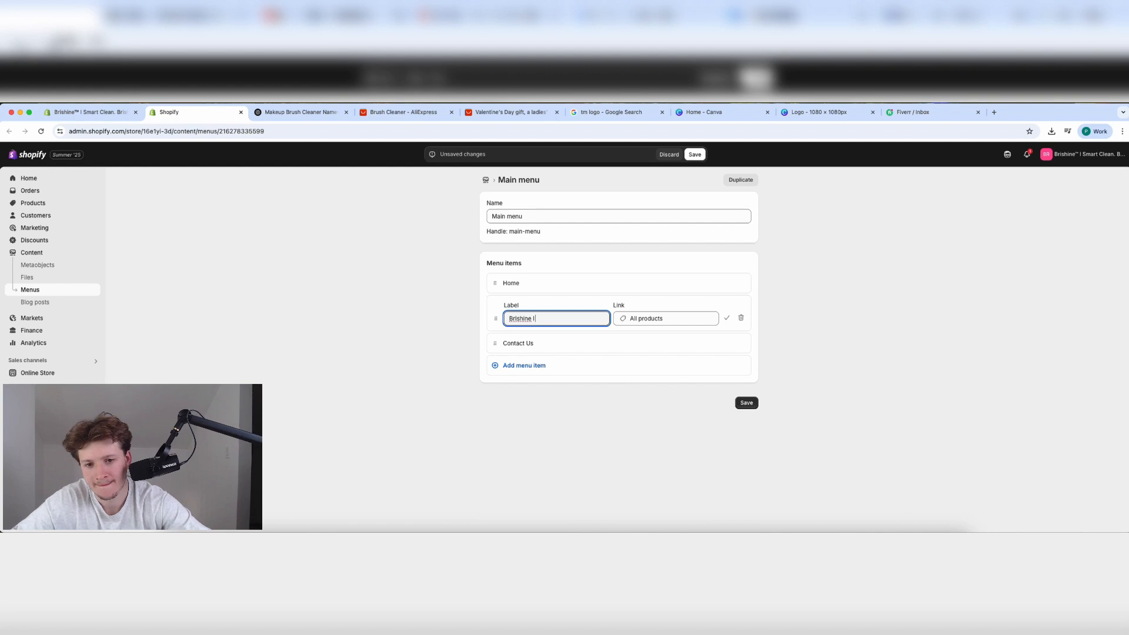
Open Settings > General, edit the store profile and select the full store name.
click(91, 113)
click(11, 155)
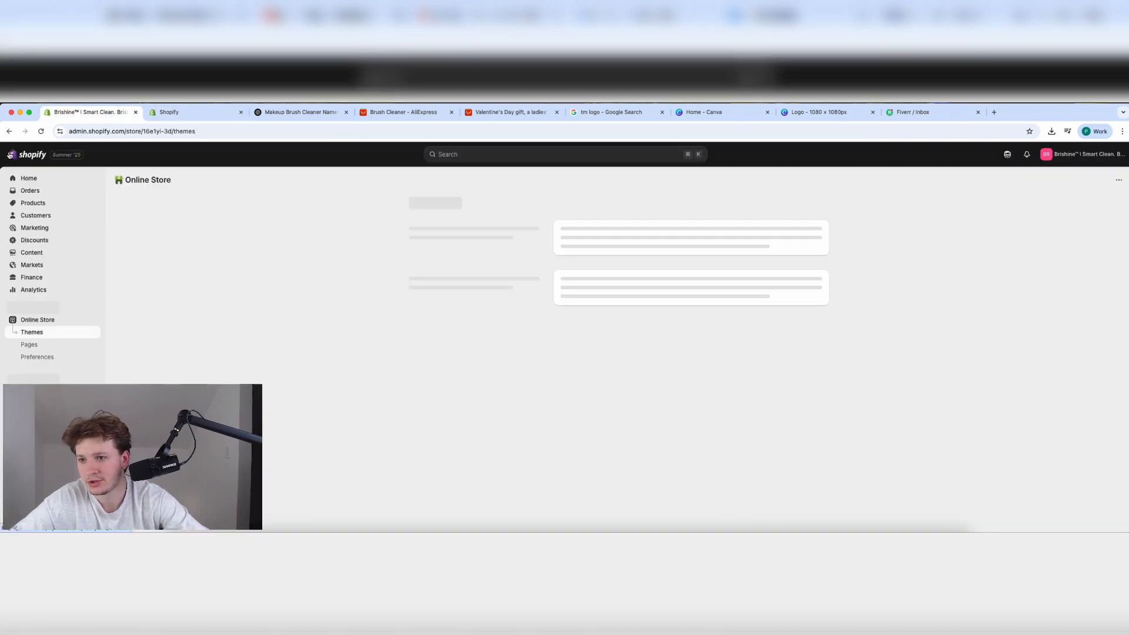
click(29, 522)
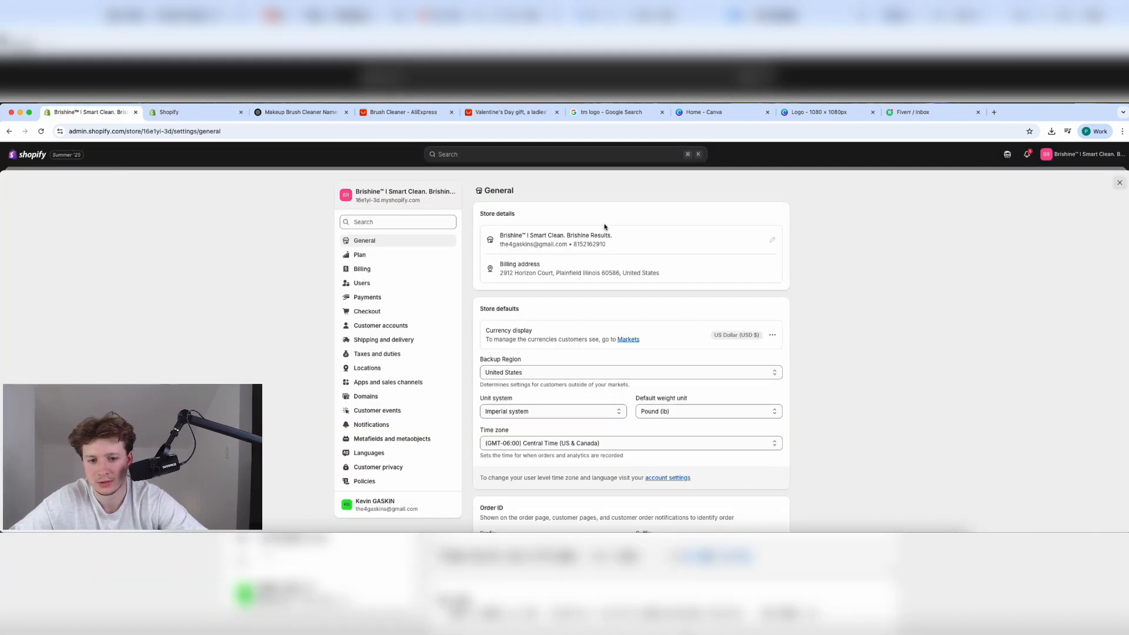
click(772, 242)
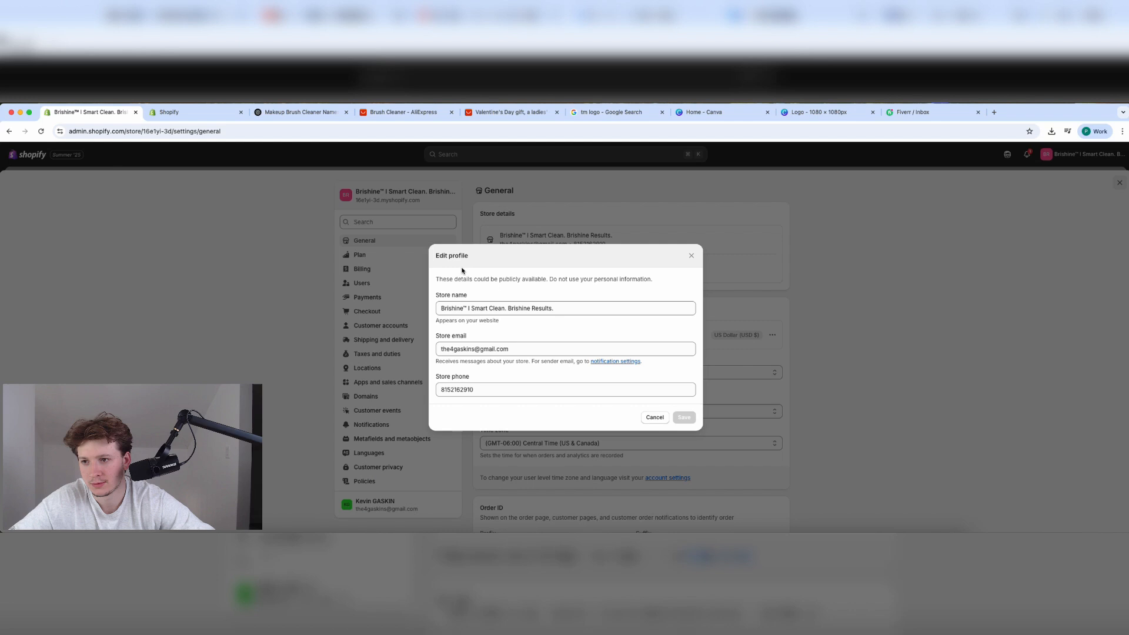
triple_click(486, 312)
Label the menu item 'Brishine™ | Smart Clean. Brishine Results.' and save the menu.
key(ctrl+c)
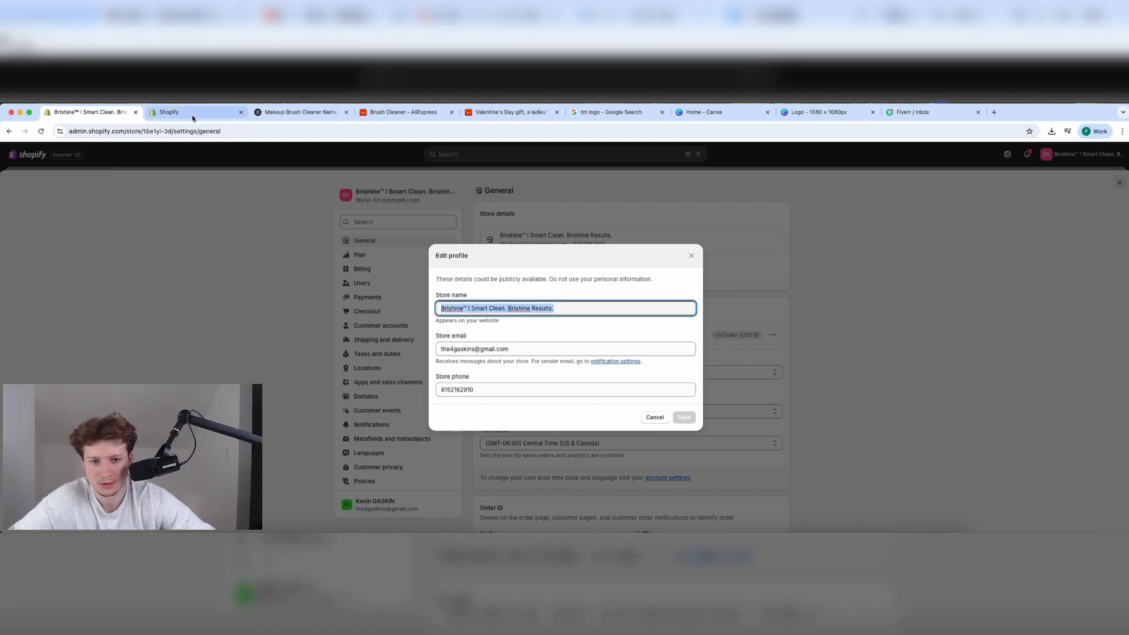
click(191, 113)
key(ctrl+v)
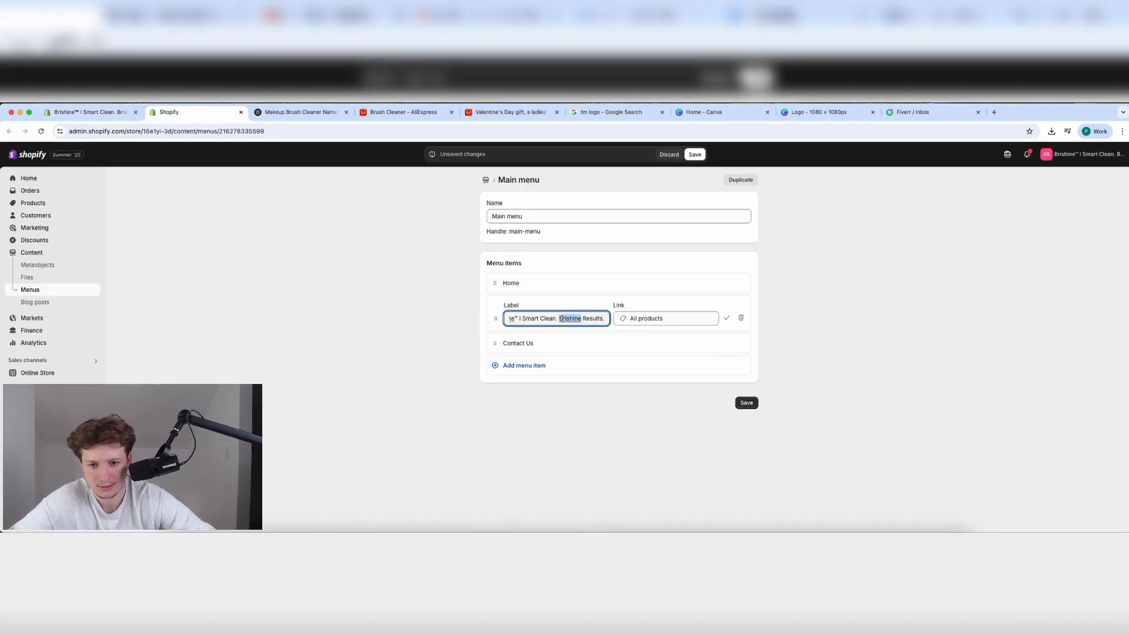
triple_click(563, 318)
key(ctrl+v)
click(694, 154)
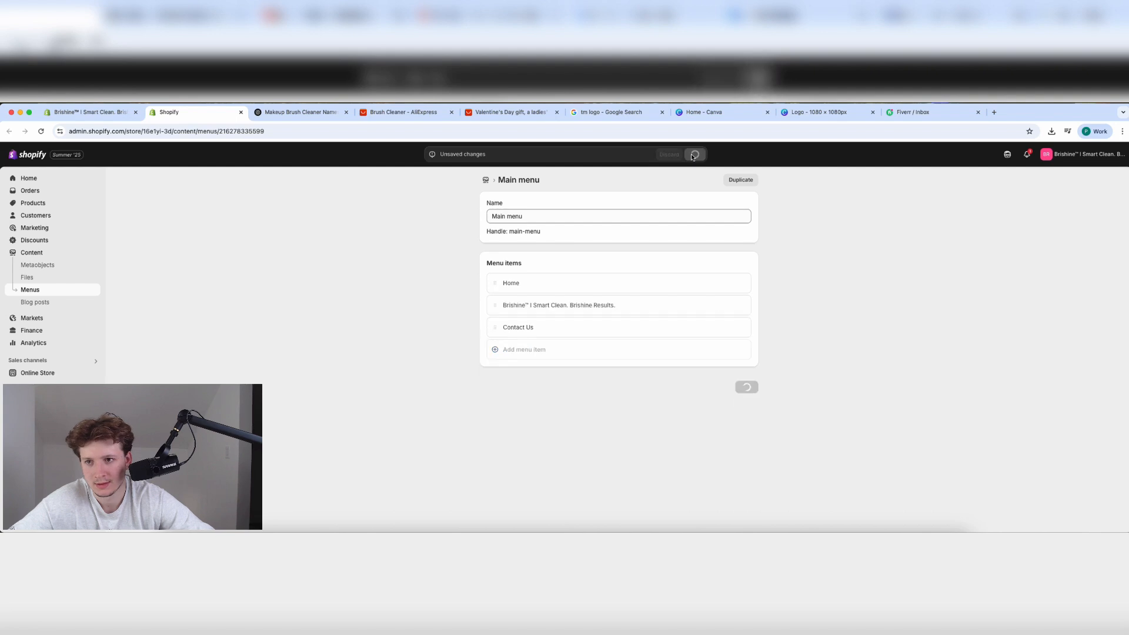
Cancel the store profile edit, close Settings and start customizing the theme.
click(13, 201)
click(101, 111)
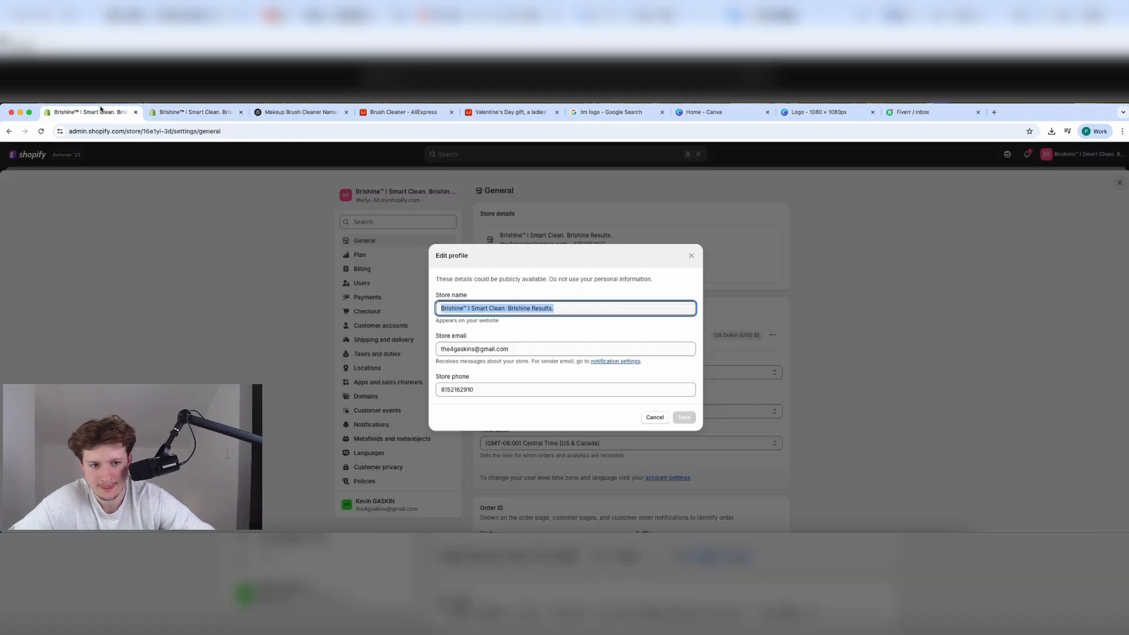
click(692, 256)
click(1119, 183)
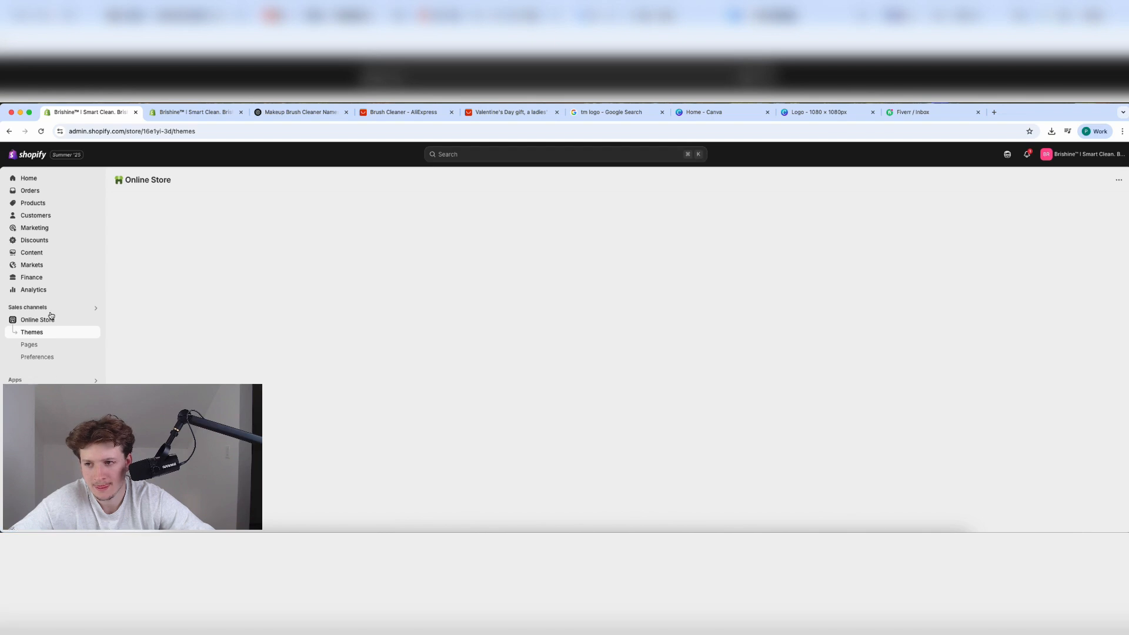
click(801, 409)
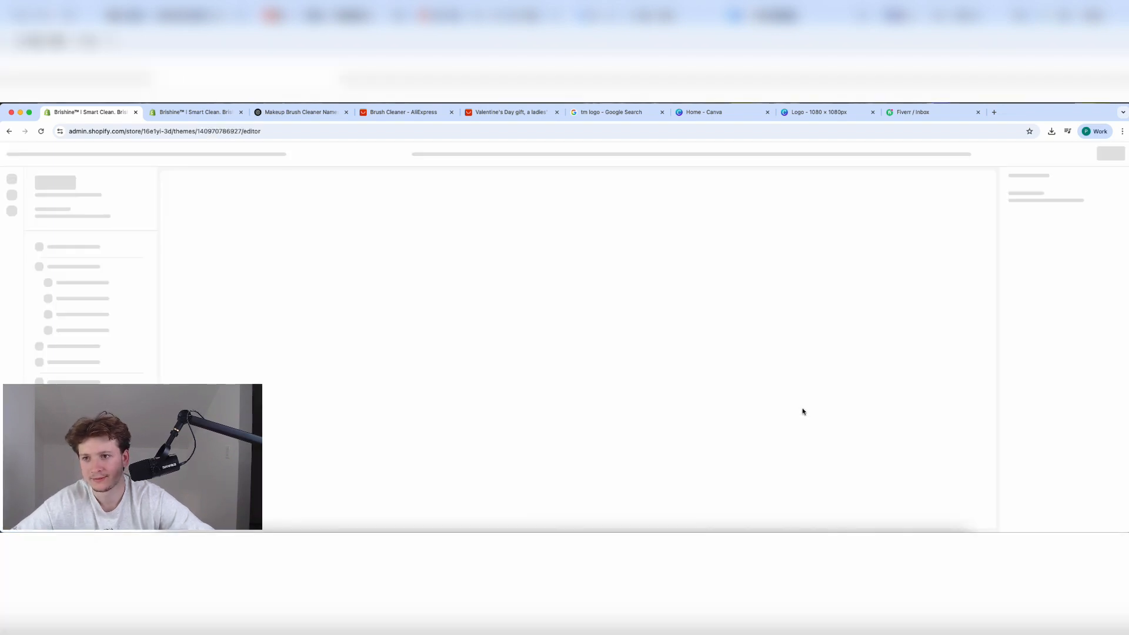
click(271, 111)
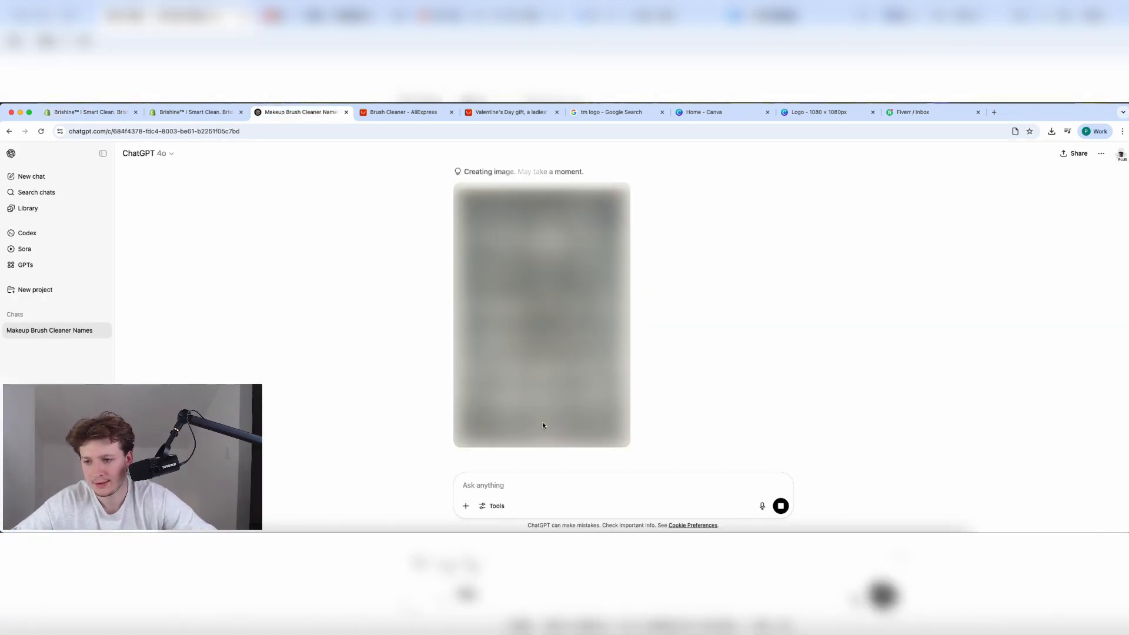
Stop the current infographic and ask for it at 1080 x 1080 instead.
click(781, 505)
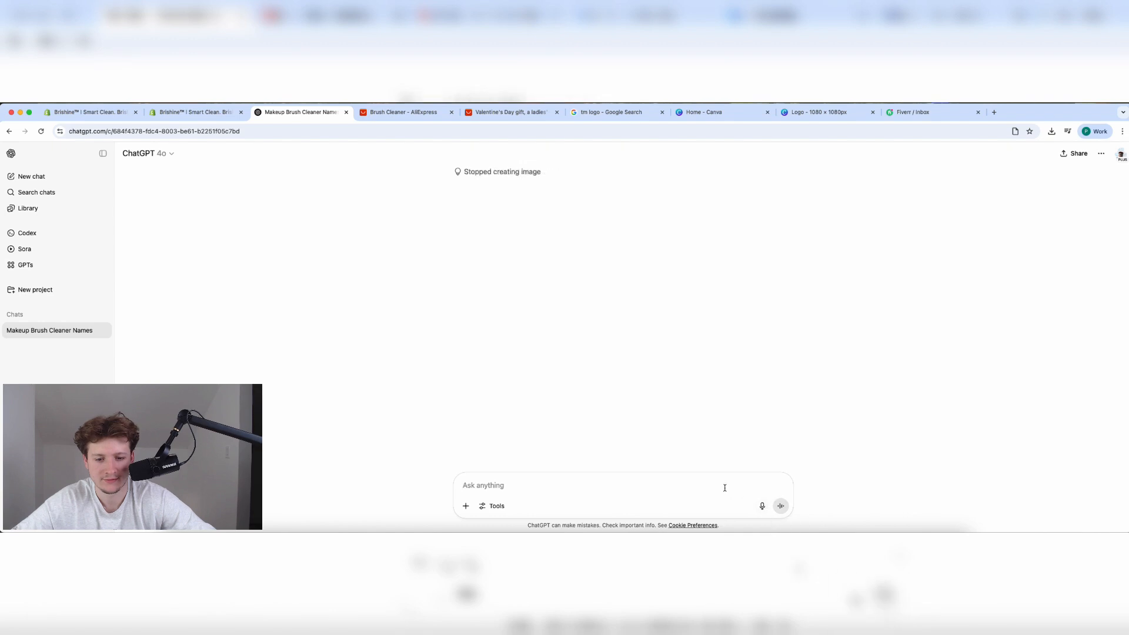
text(Please make it)
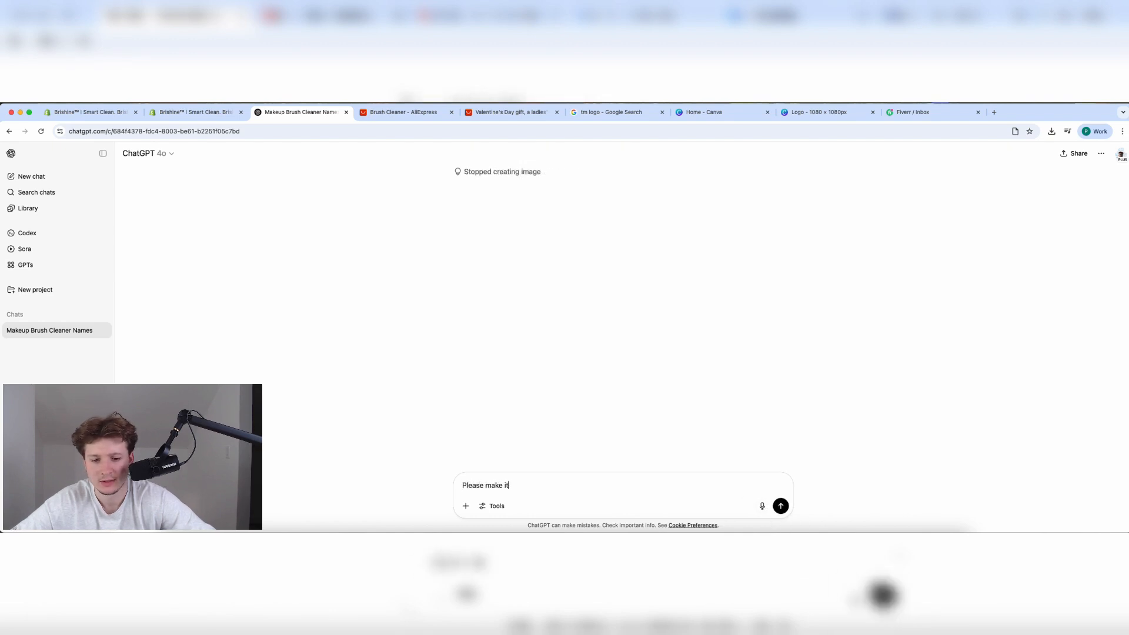
text( 1080 x 1)
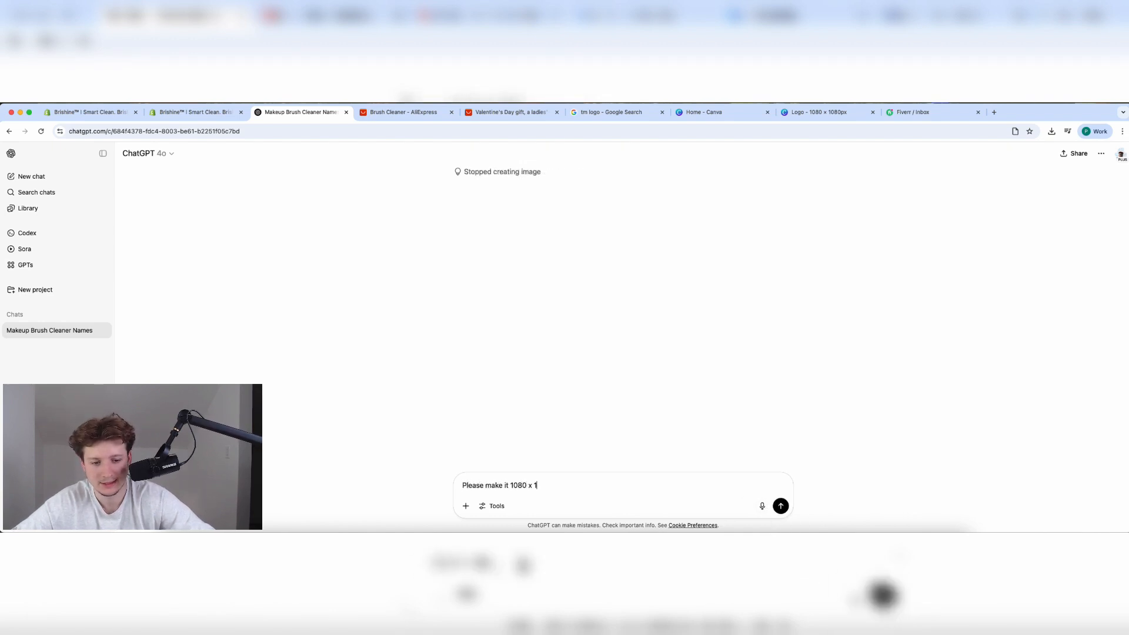
text(080)
key(Return)
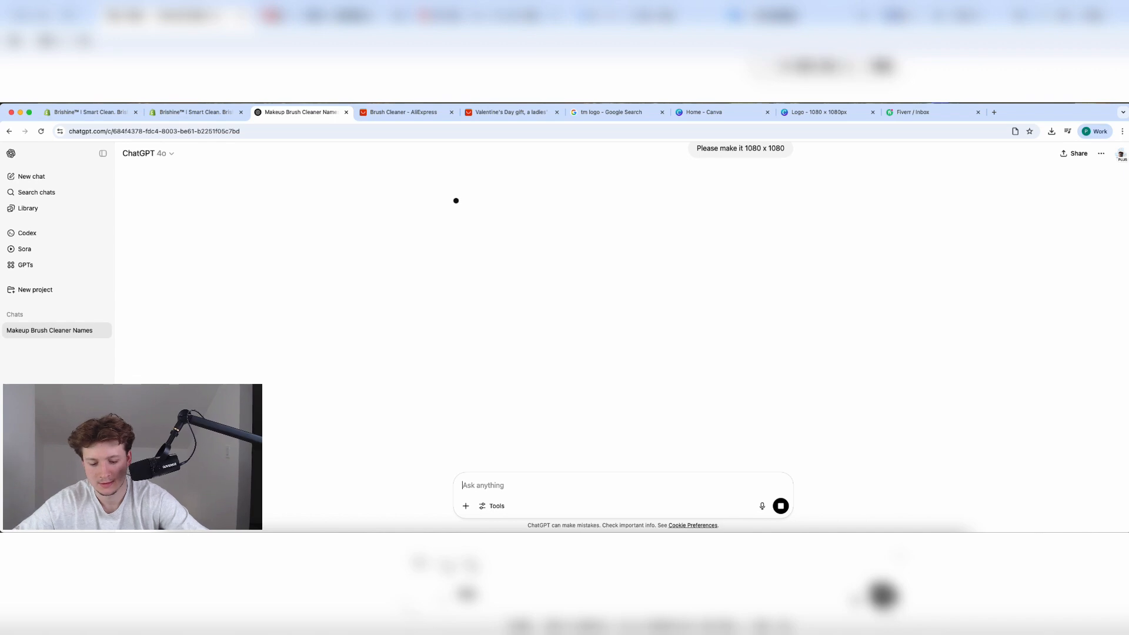
Retitle the product 'Brishine™ | Smart Clean. Brishine Results.' and save it.
click(159, 117)
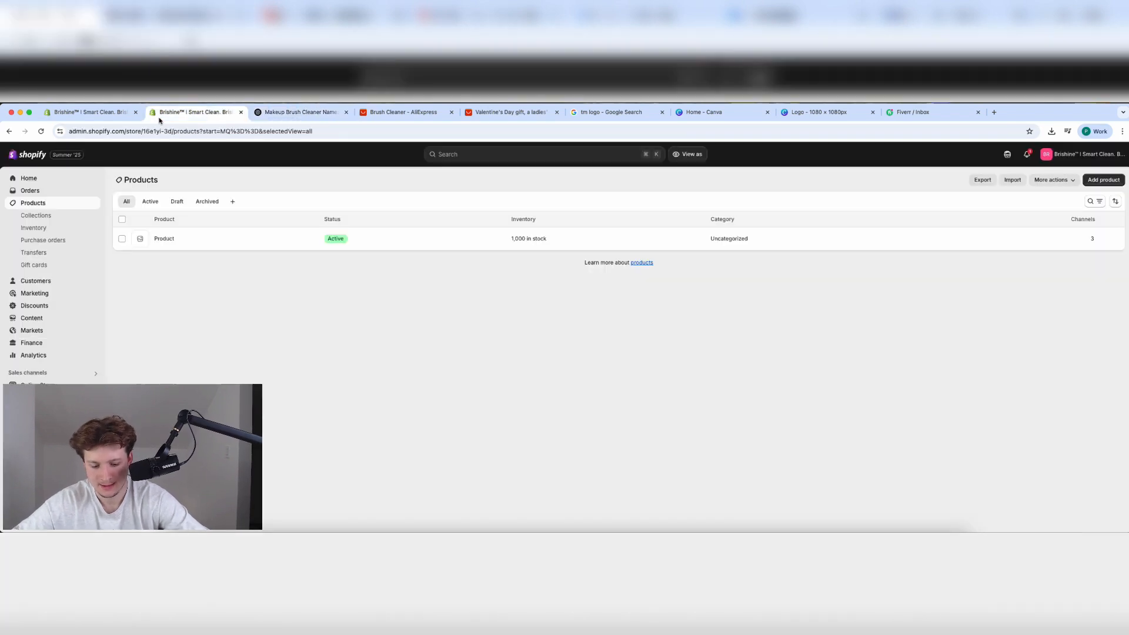
click(167, 247)
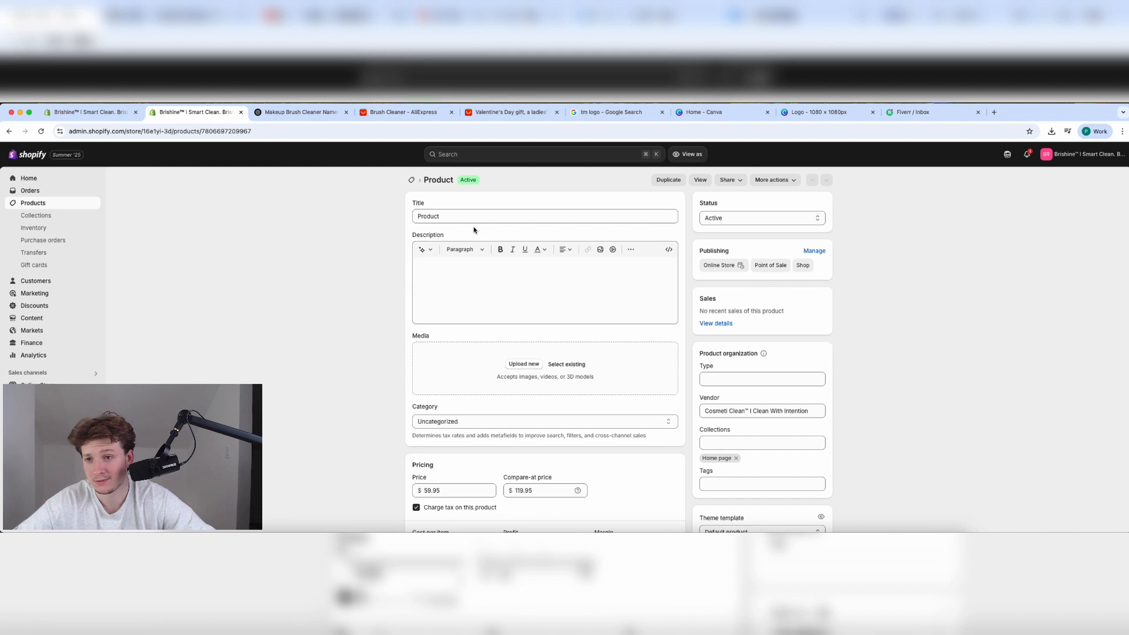
triple_click(476, 219)
key(ctrl+v)
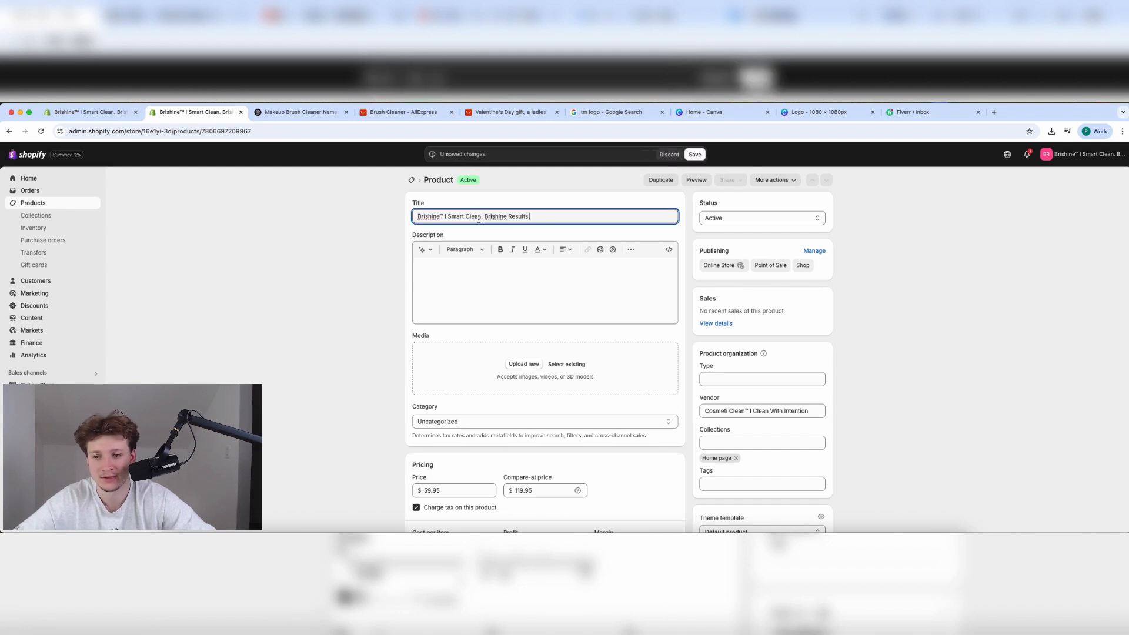
click(692, 157)
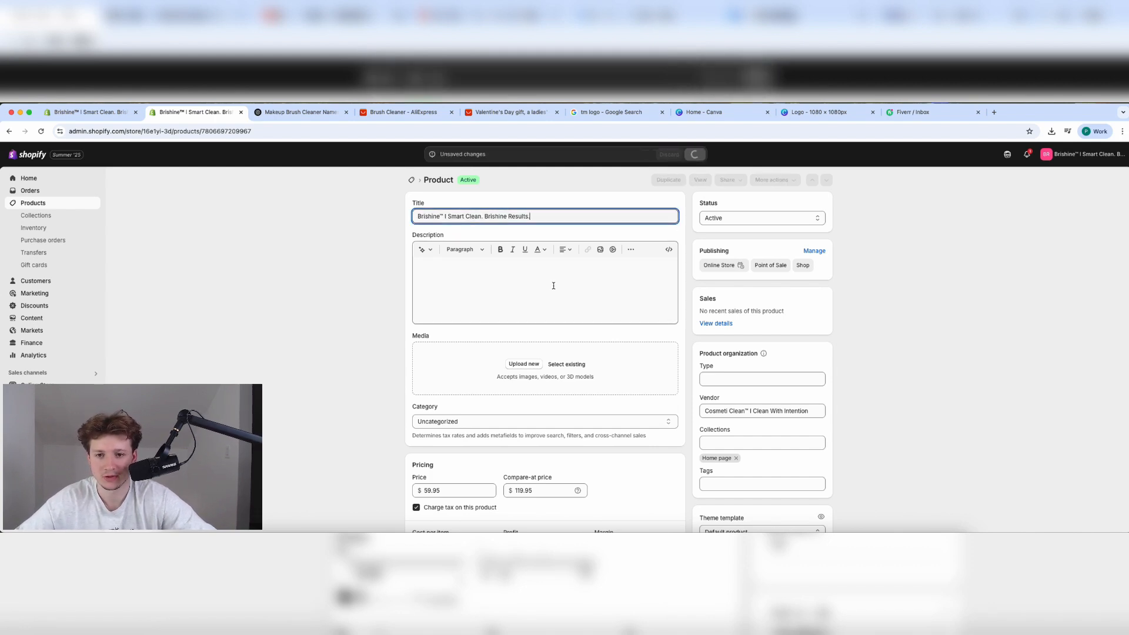
Add the pink lifestyle and white cleaner WEBP photos from existing files as product media.
click(524, 364)
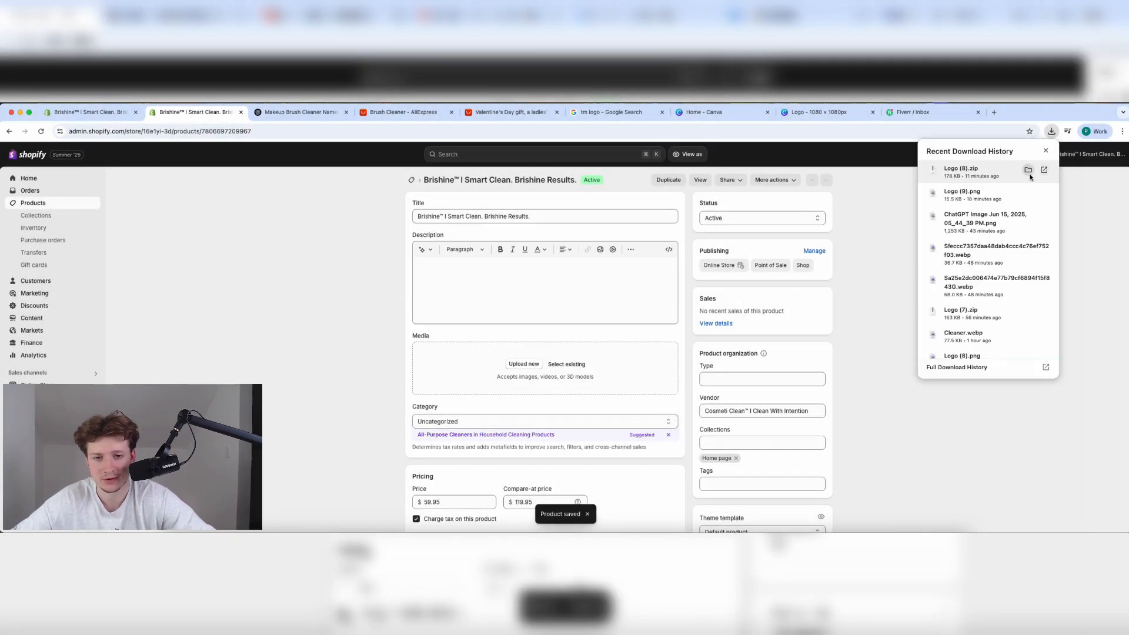
click(567, 364)
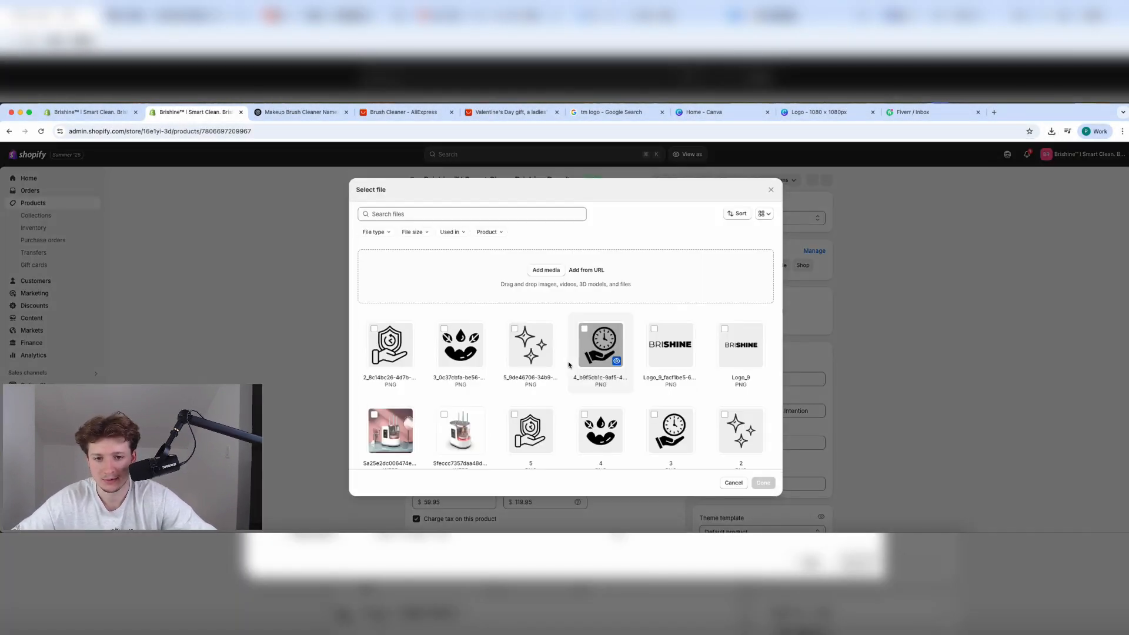
scroll(511, 422, down, 3)
click(460, 330)
click(389, 332)
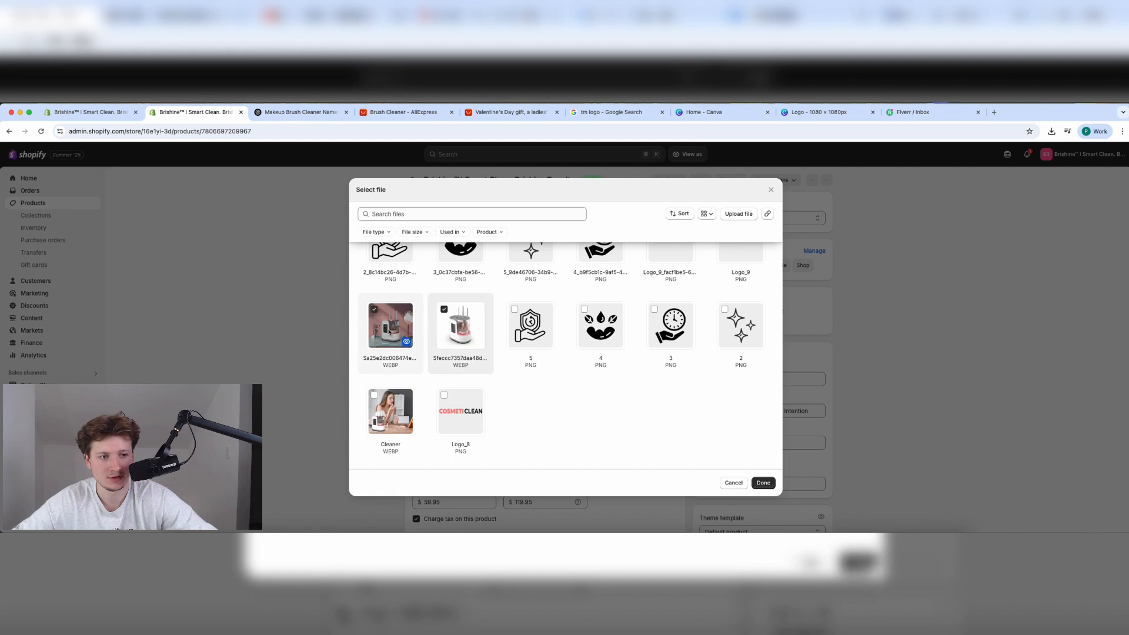
click(763, 483)
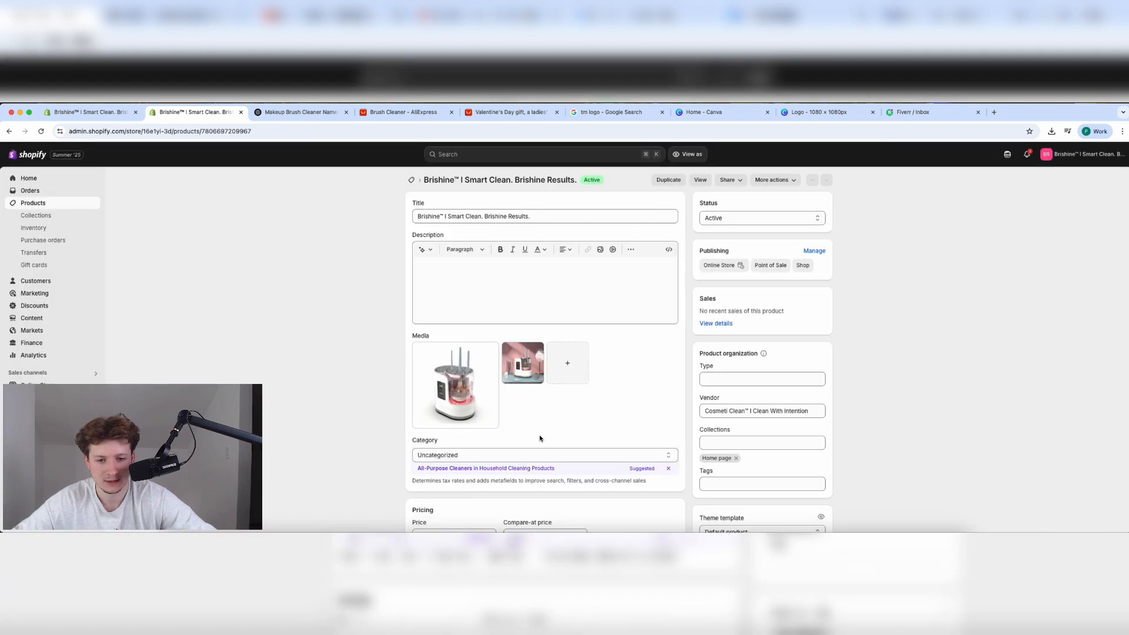
Compare the product's $59.95 price with the AliExpress listing and scroll to the Variants card.
scroll(574, 454, down, 3)
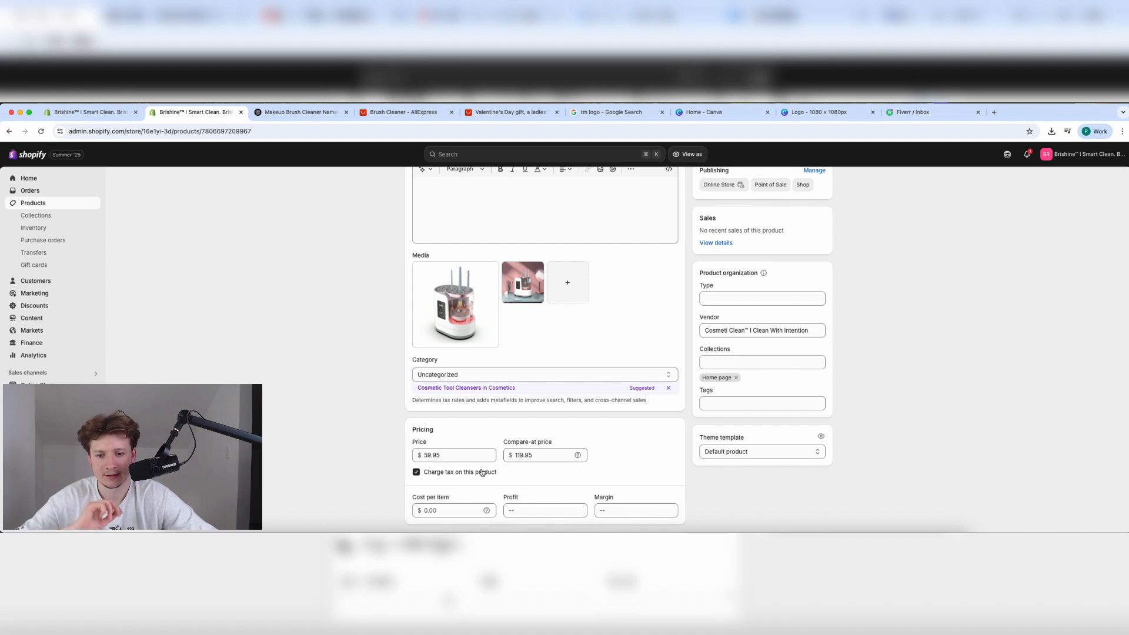
scroll(481, 473, down, 5)
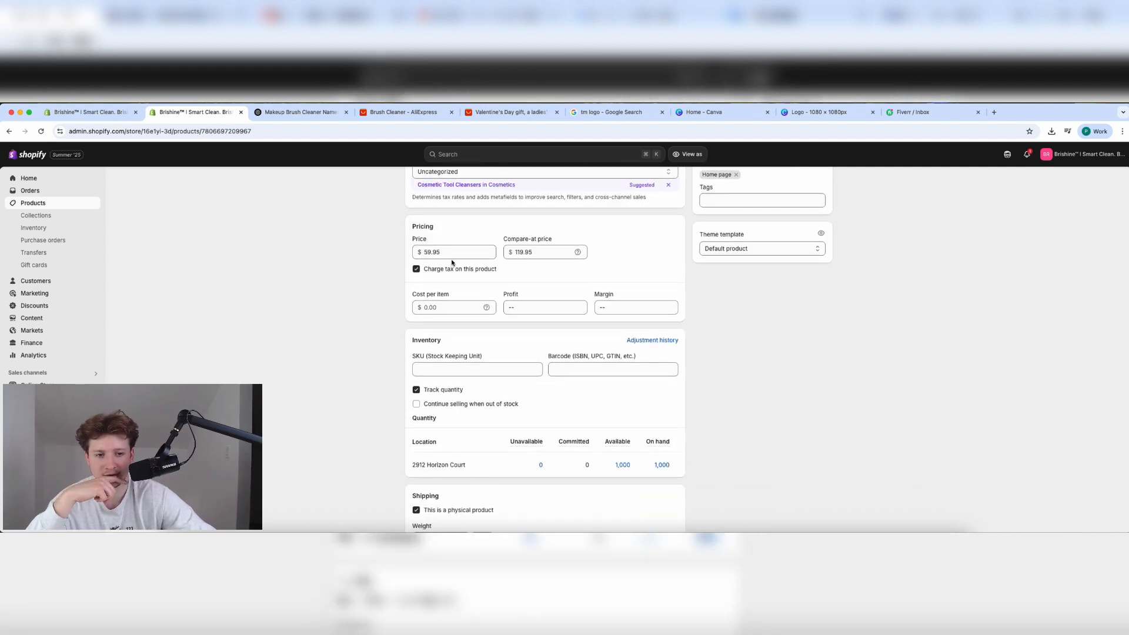
click(494, 112)
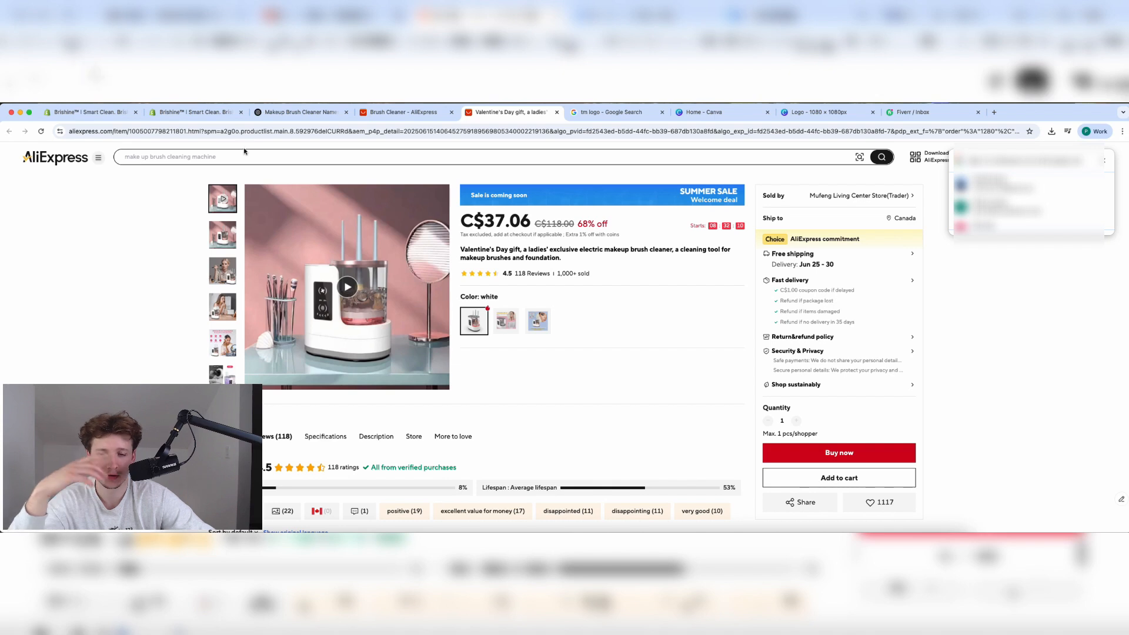
click(194, 113)
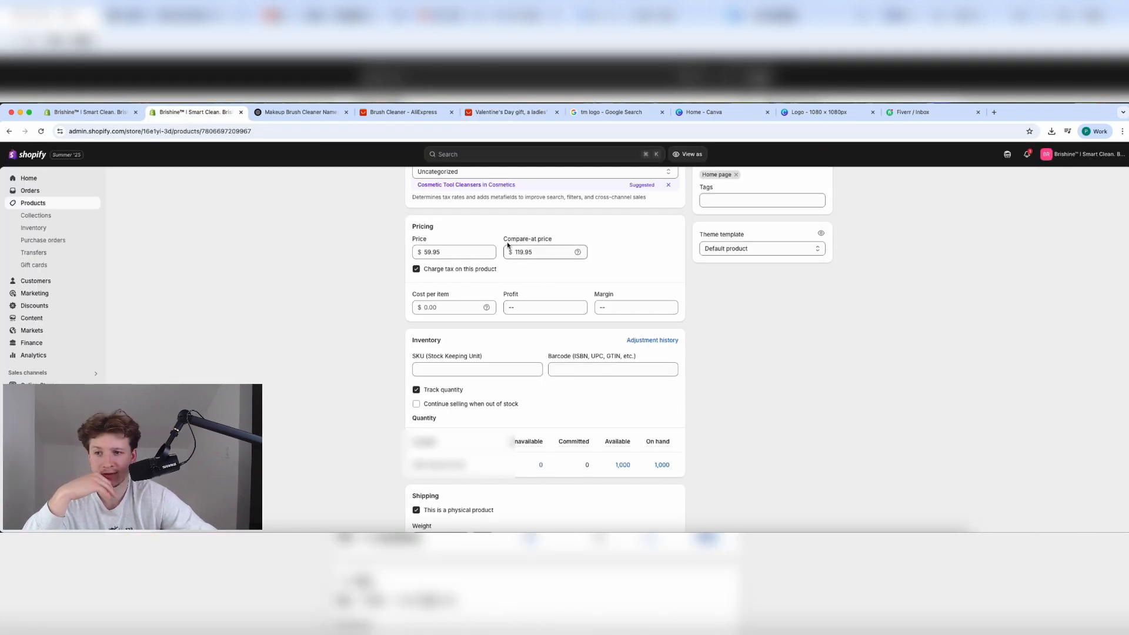
click(440, 249)
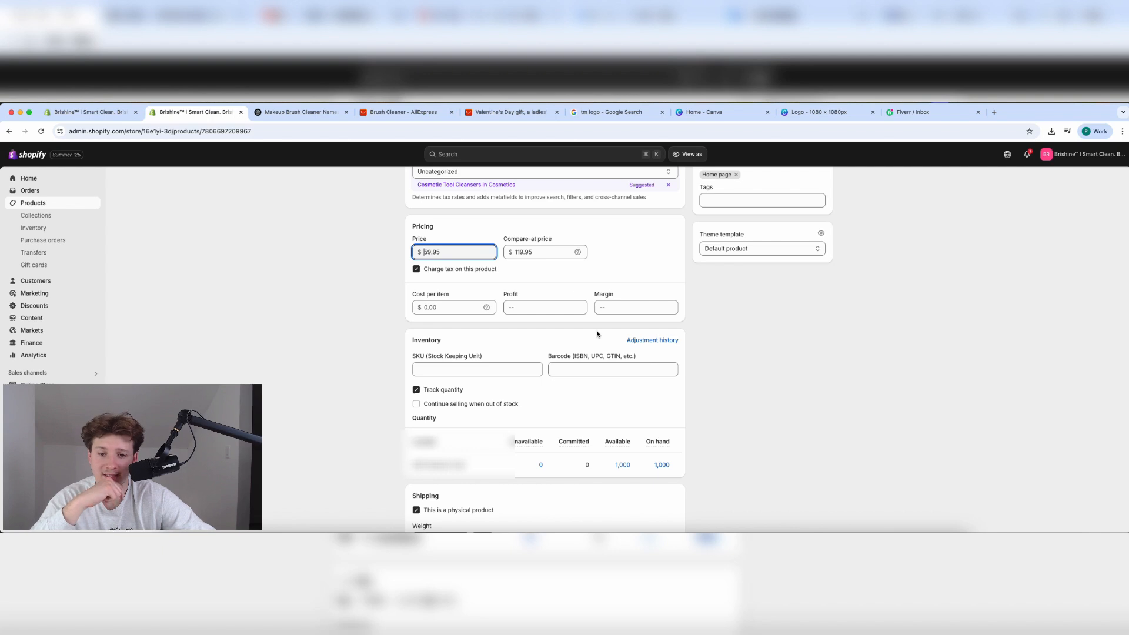
scroll(597, 334, down, 3)
scroll(597, 334, up, 8)
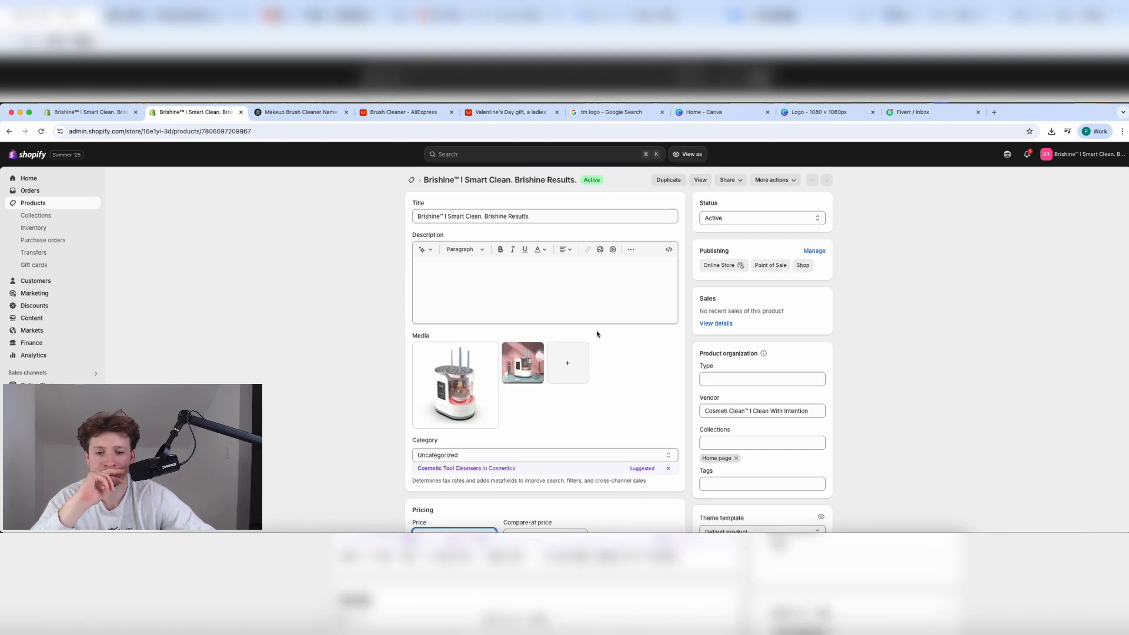
scroll(597, 334, down, 10)
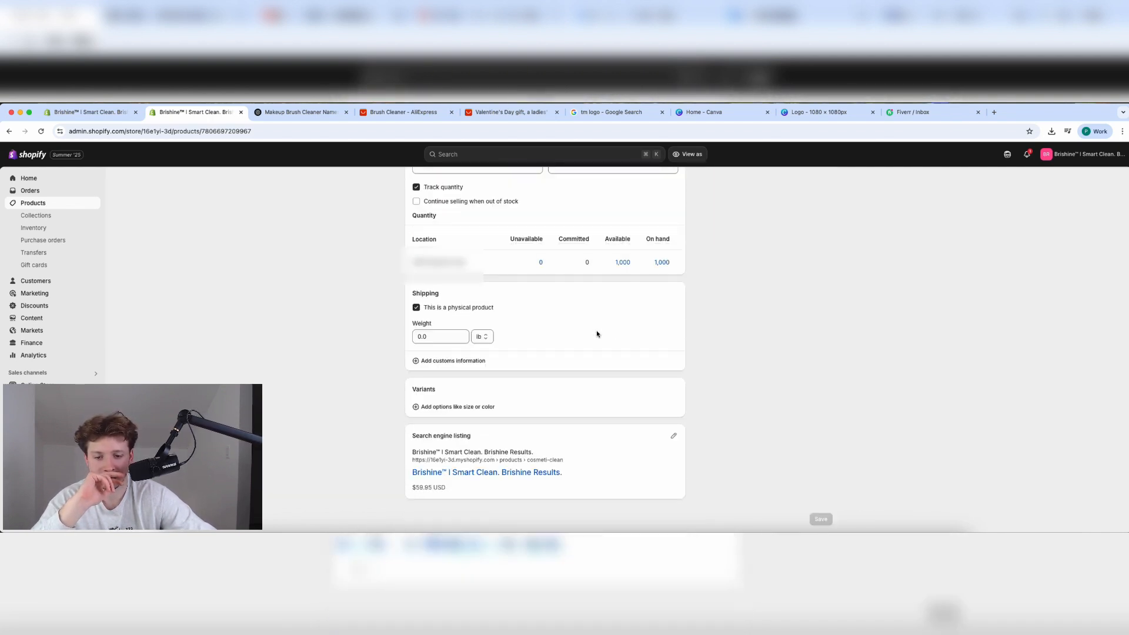
Create a Bundle option with values Buy 1, Buy 2 Get 1 Free and Buy 3 Get 2 Free.
click(490, 407)
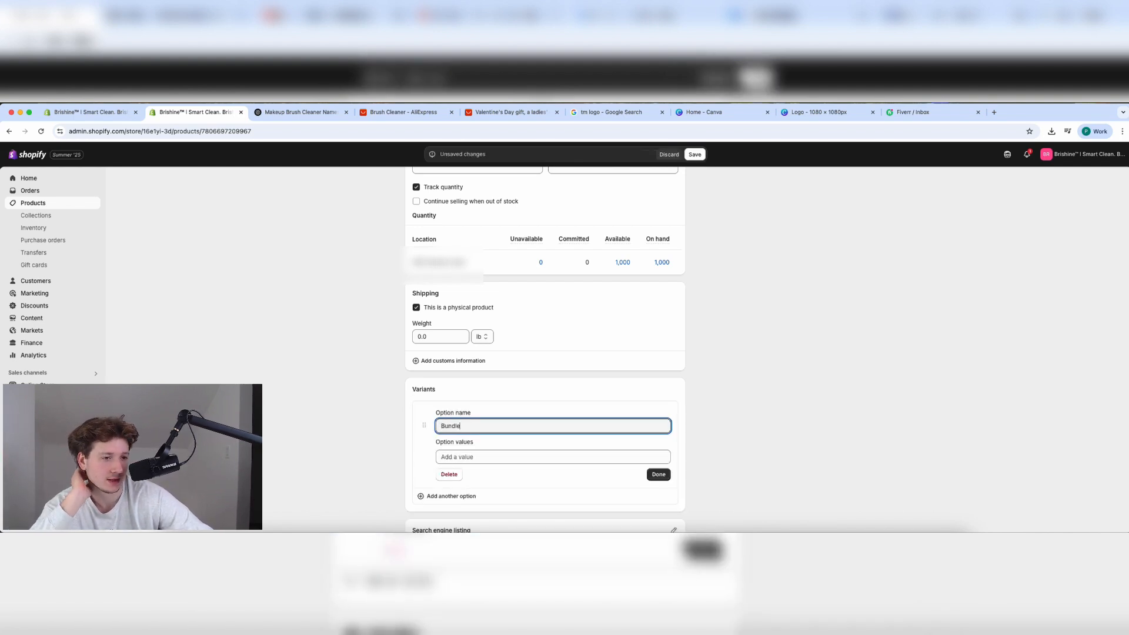
key(Tab)
text(B)
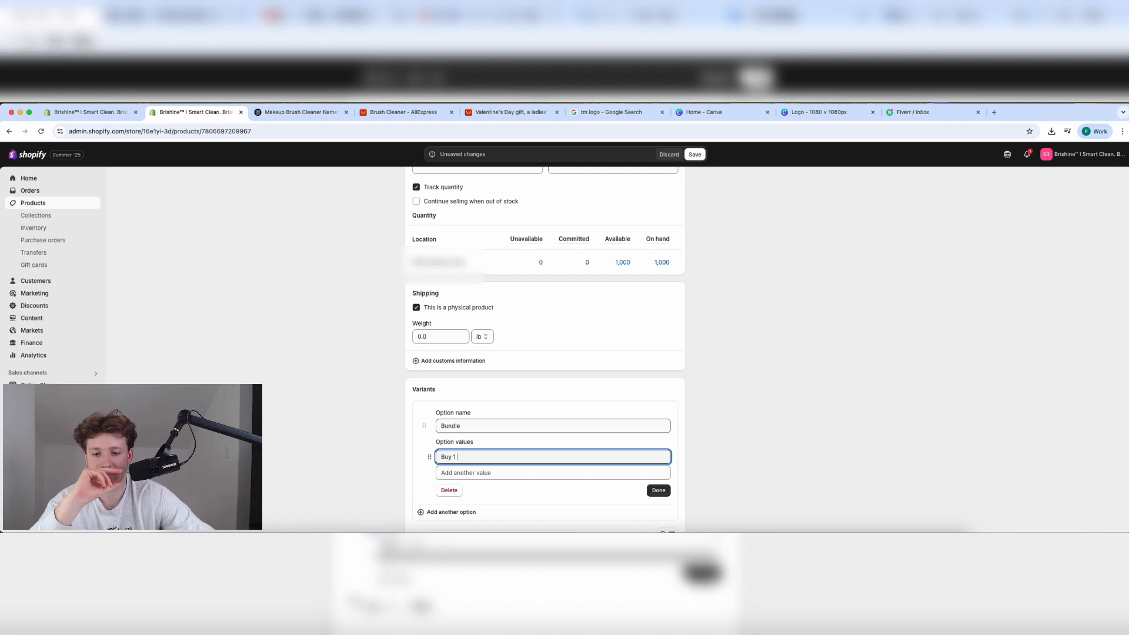
key(Return)
text(Buy )
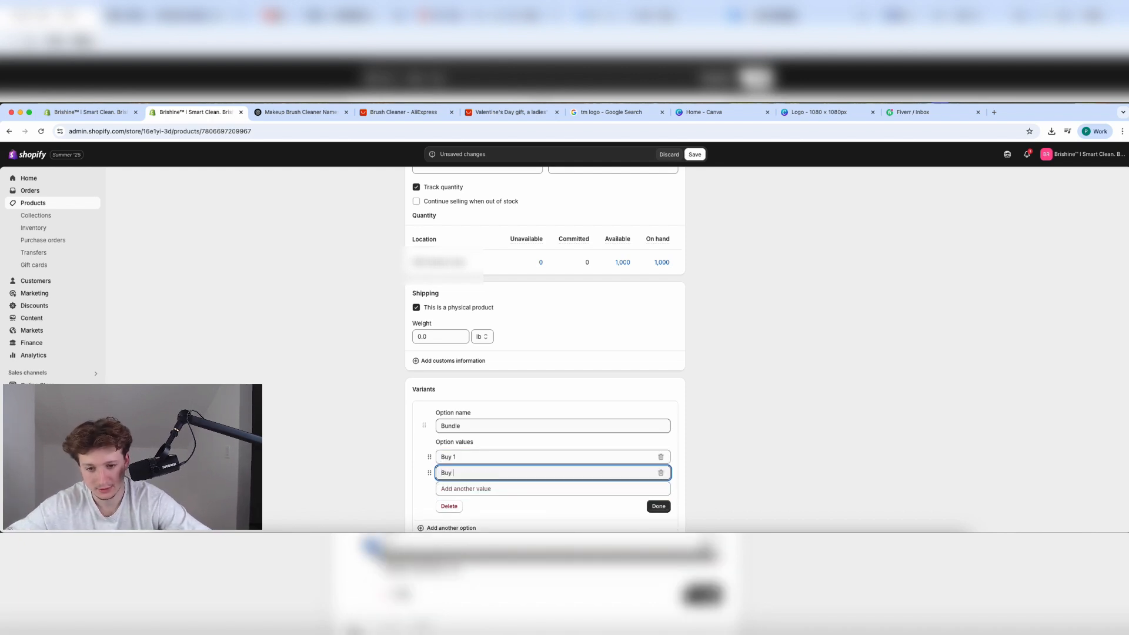
text(1 Get 1 Free)
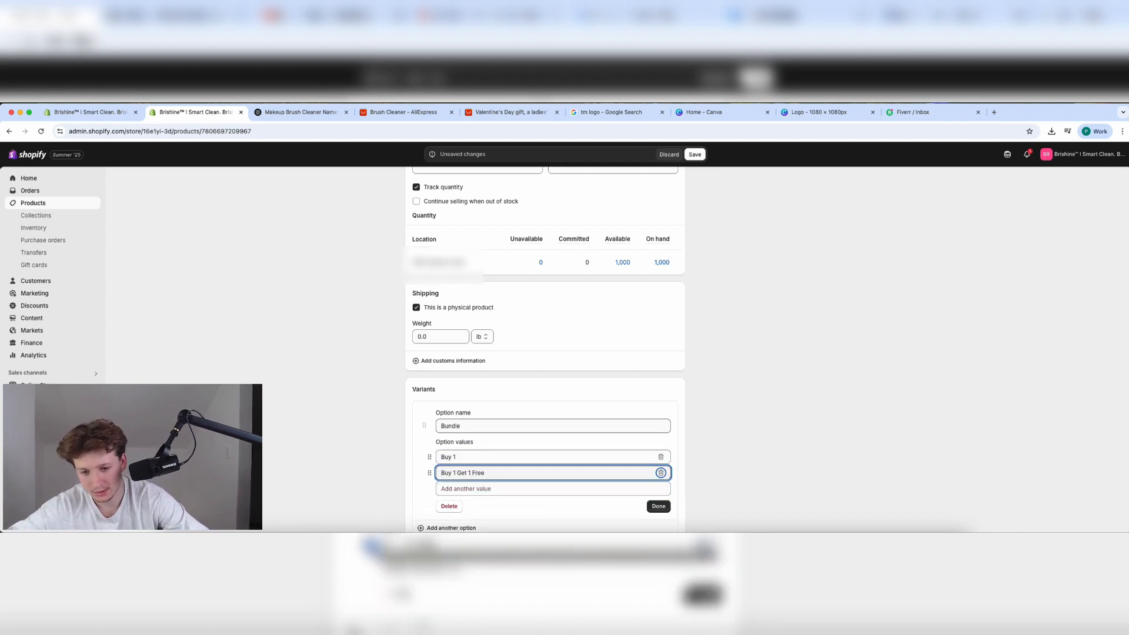
key(Return)
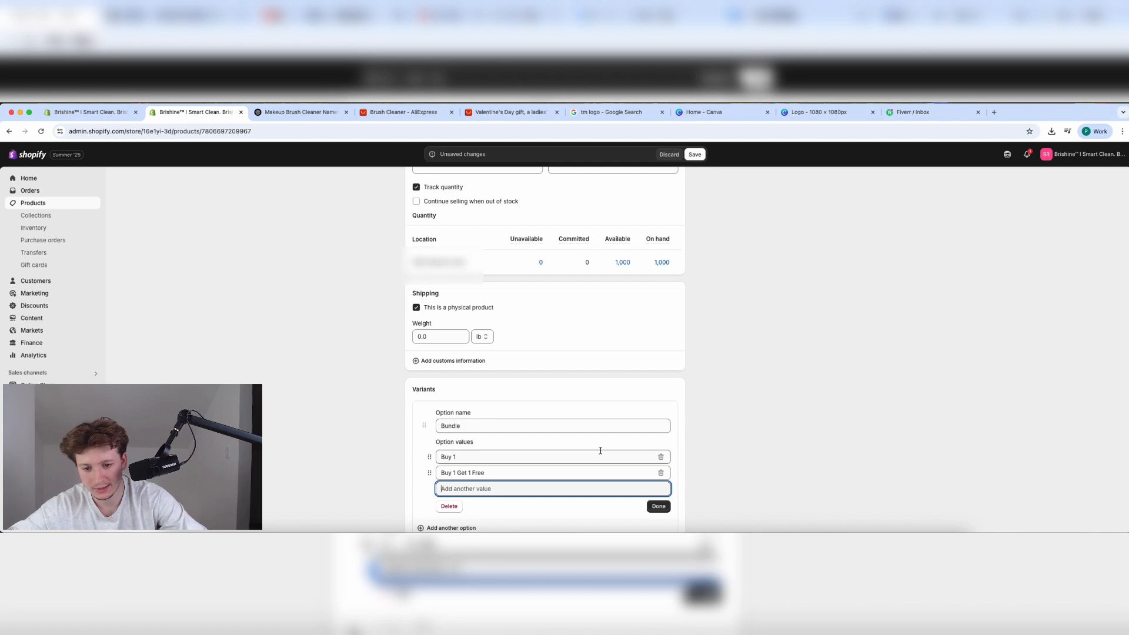
click(454, 471)
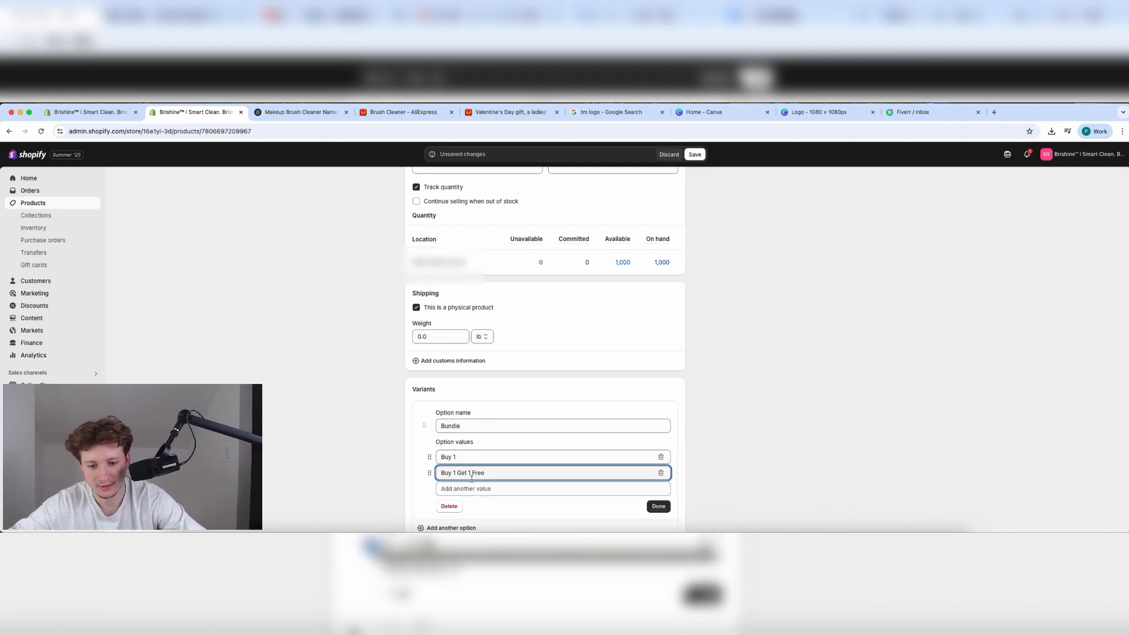
key(BackSpace)
text(2)
key(Return)
text(Buy 3 Get 2)
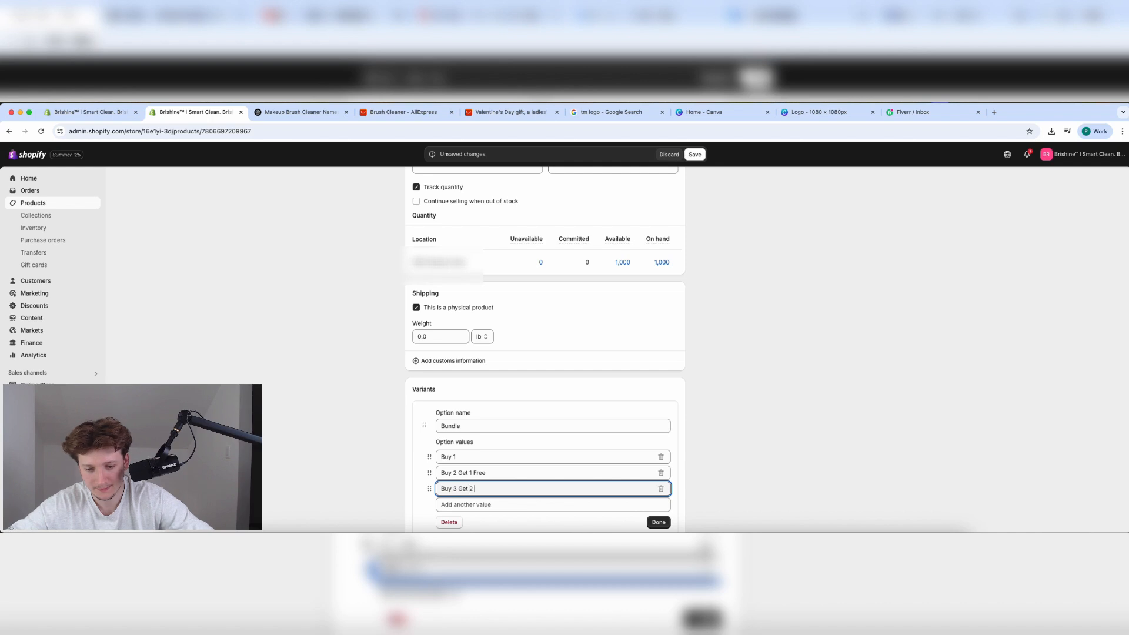
text( Free)
click(659, 523)
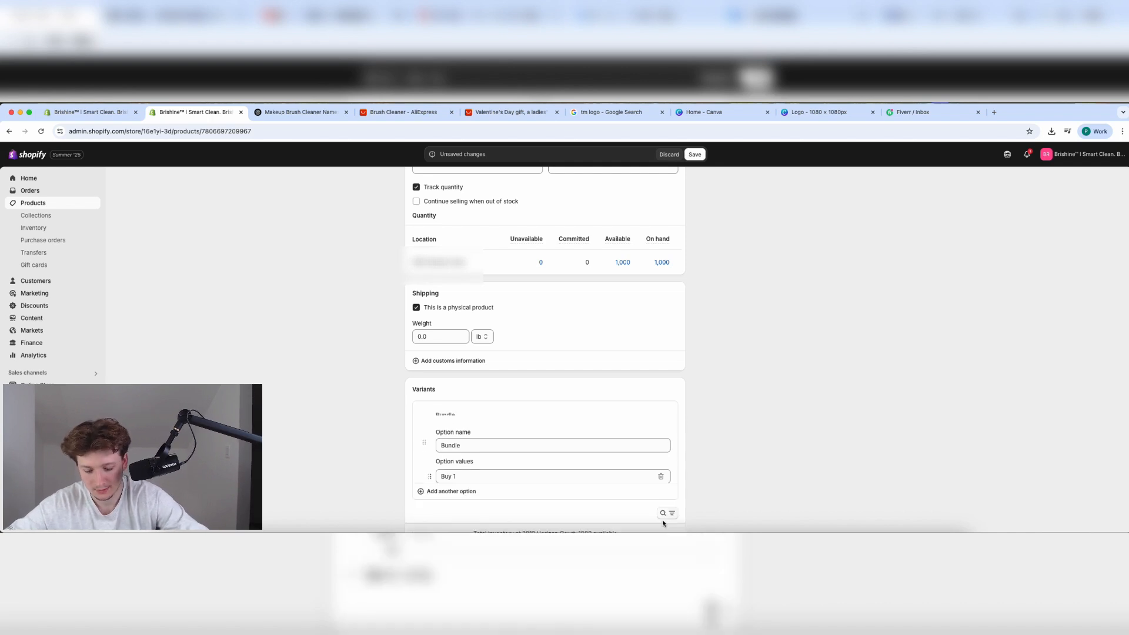
Set 1000 available for the bundle variants and save the product.
scroll(620, 373, down, 5)
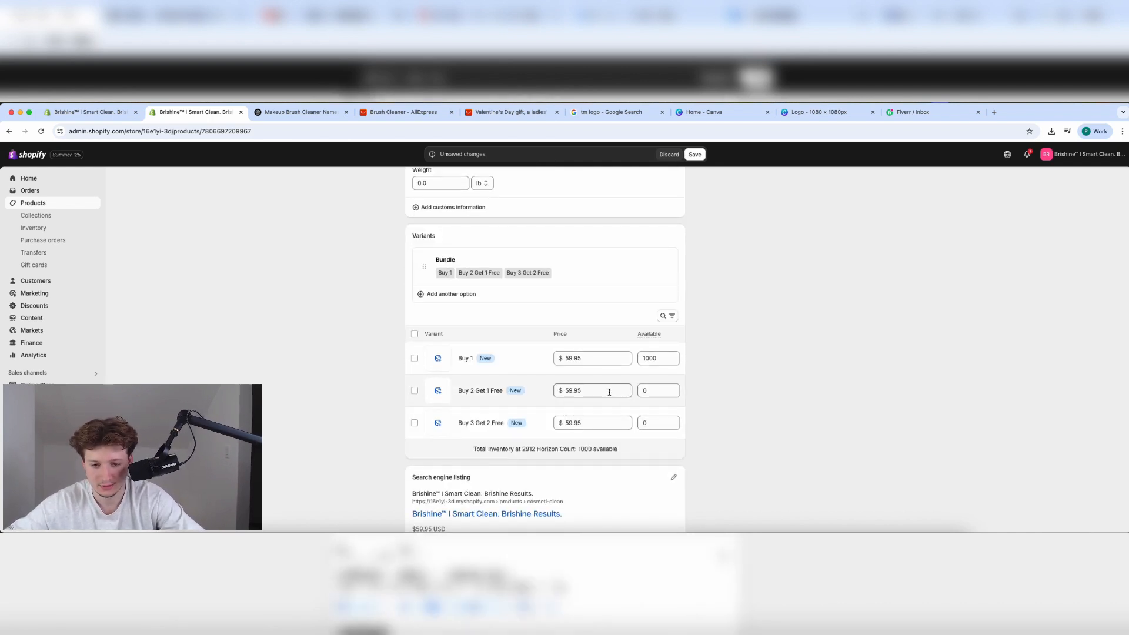
click(664, 396)
text(1000)
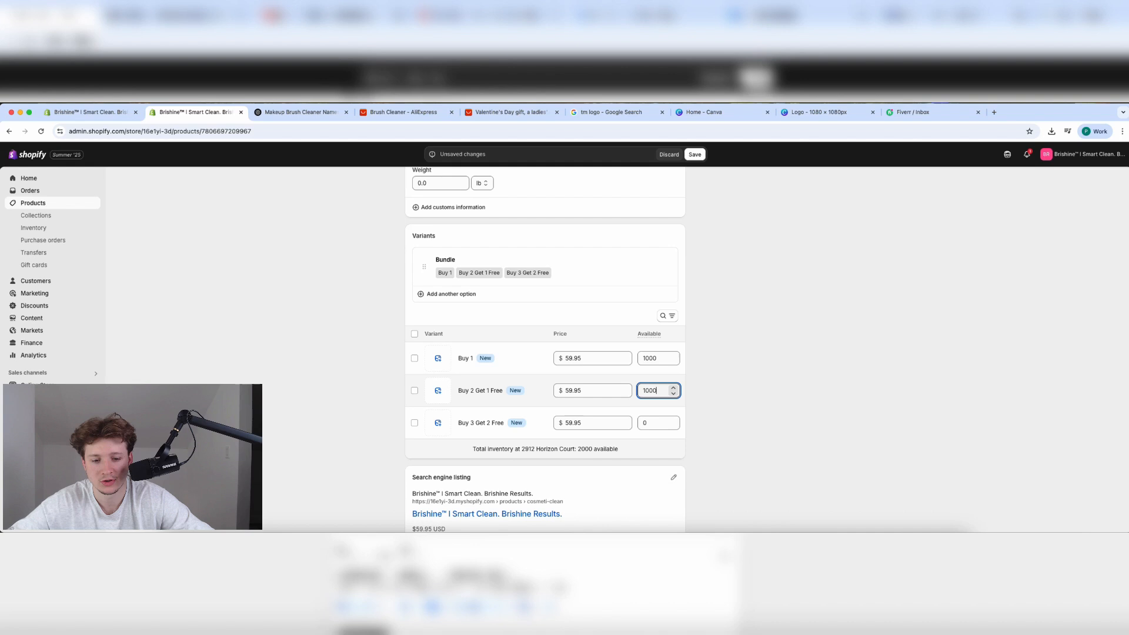
click(659, 422)
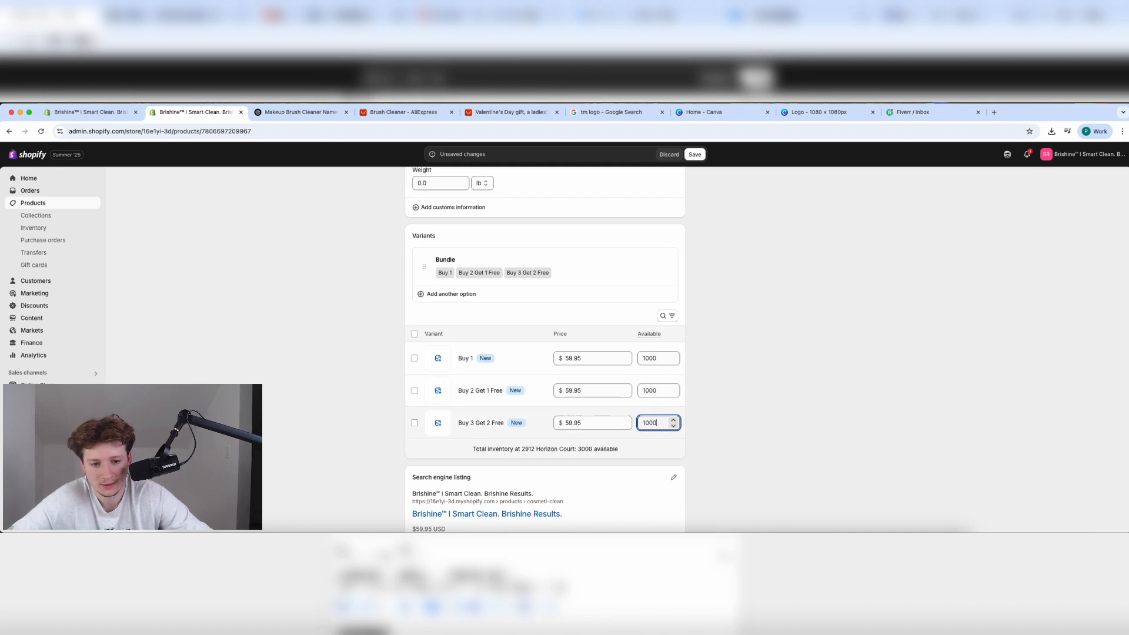
click(695, 154)
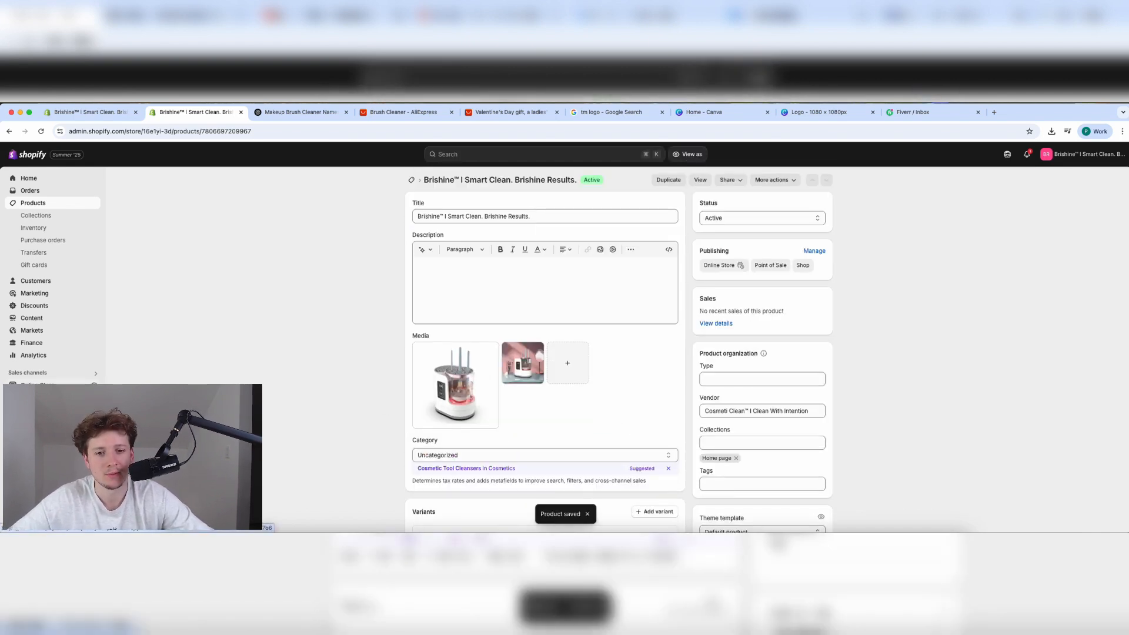
Download the Clean Brushes in Seconds infographic from the ChatGPT conversation.
click(297, 112)
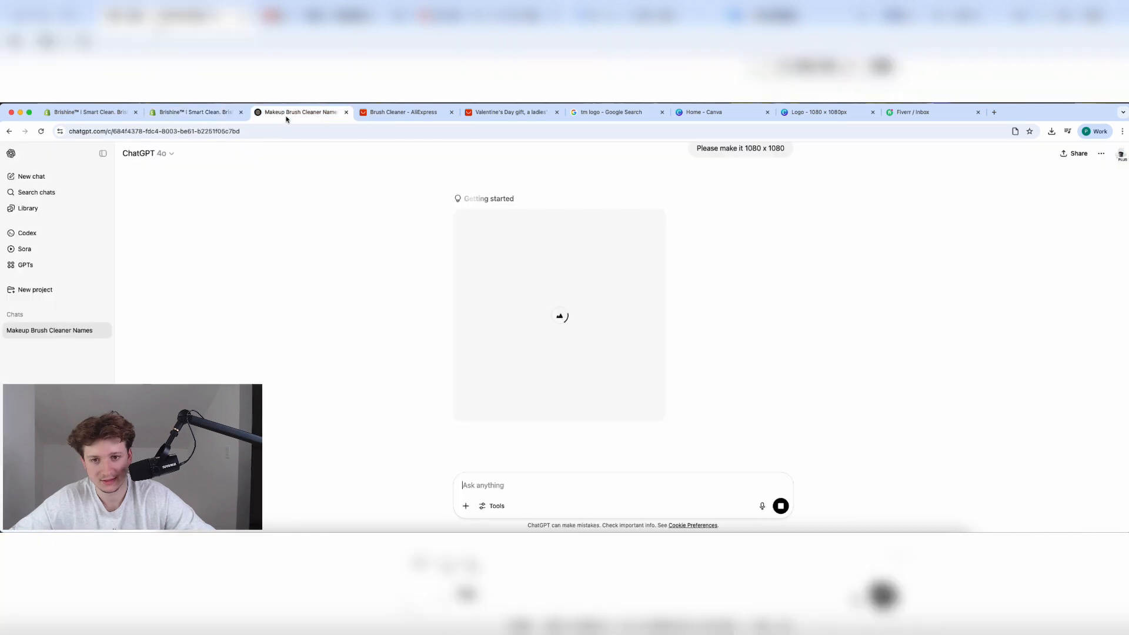
scroll(510, 370, up, 2)
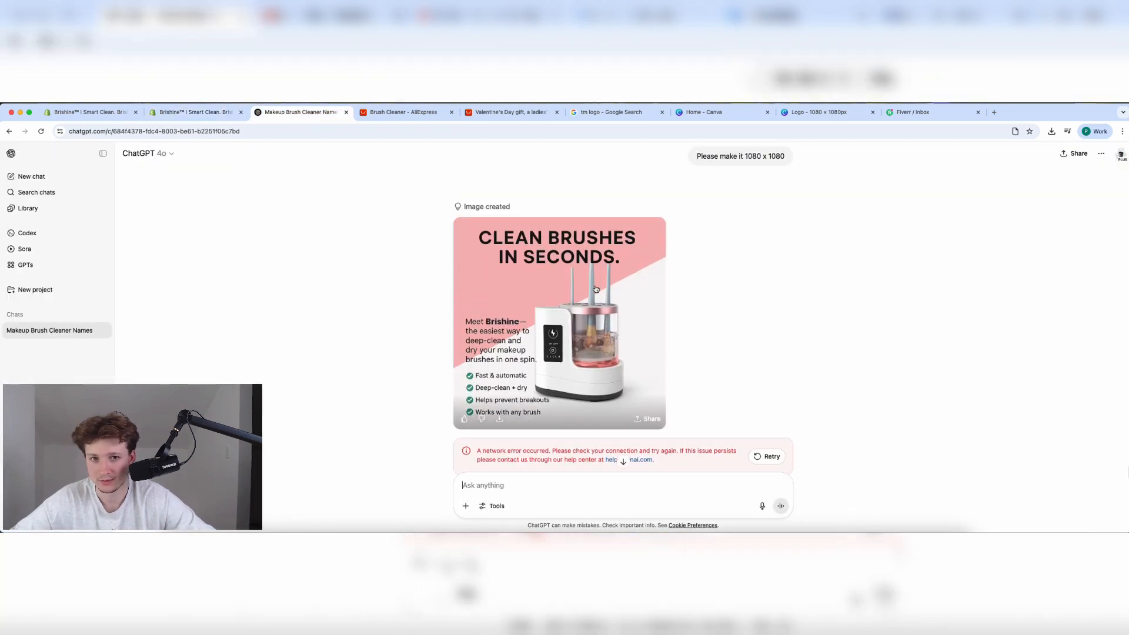
click(498, 418)
Ask ChatGPT for another infographic with a different photo and new copywriting.
click(639, 492)
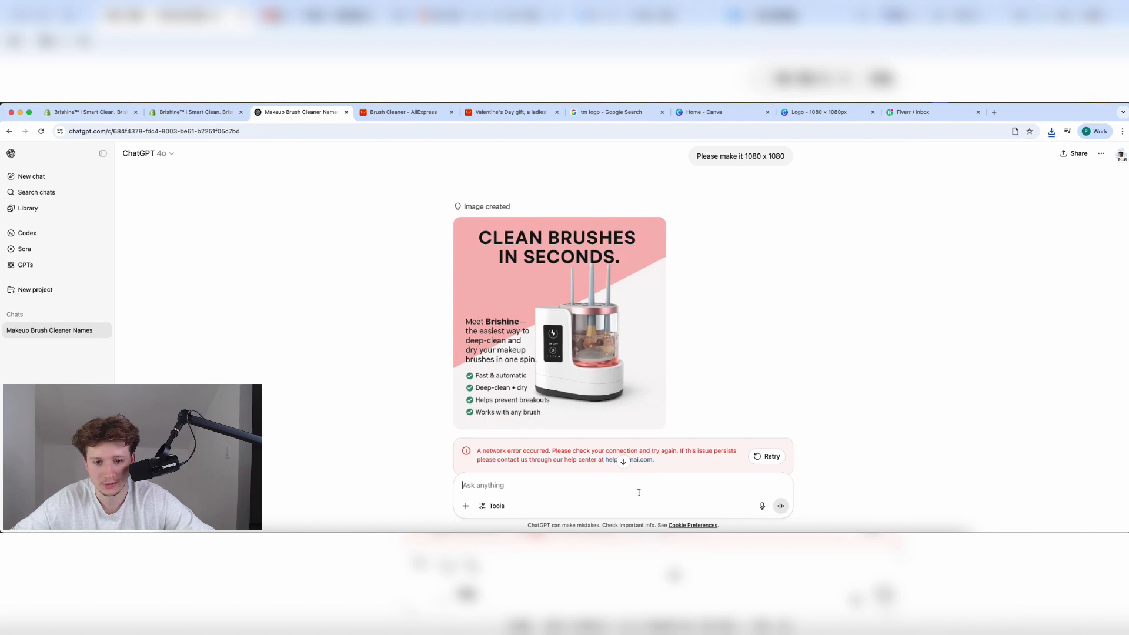
text(Make me anto)
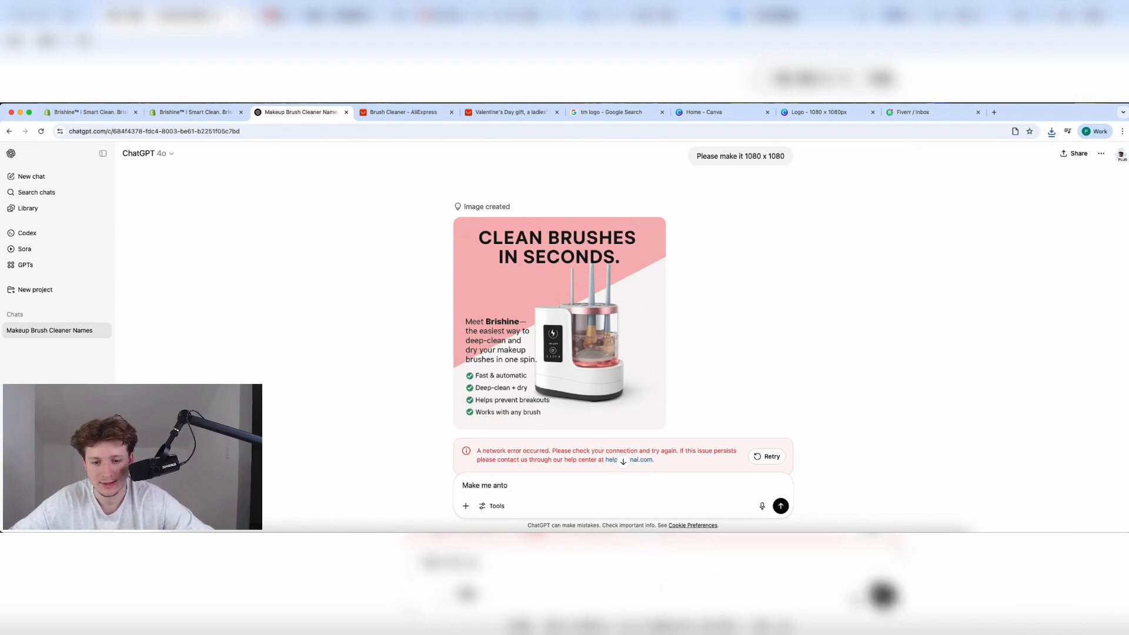
key(BackSpace)
key(BackSpace)
text(other on)
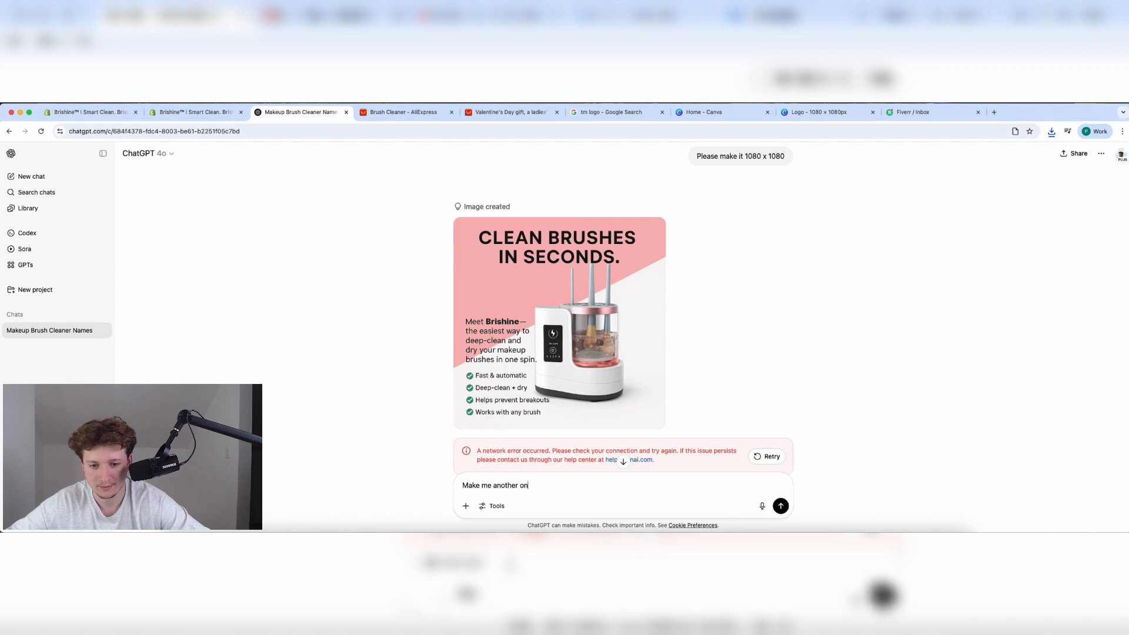
text(e, but different)
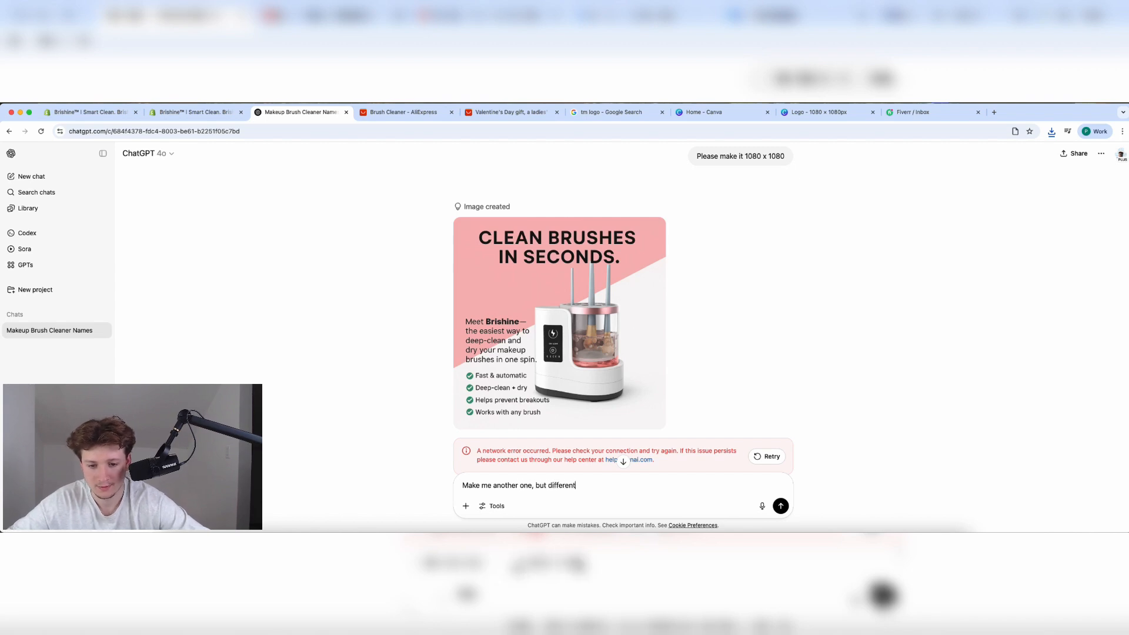
text( photo and new c)
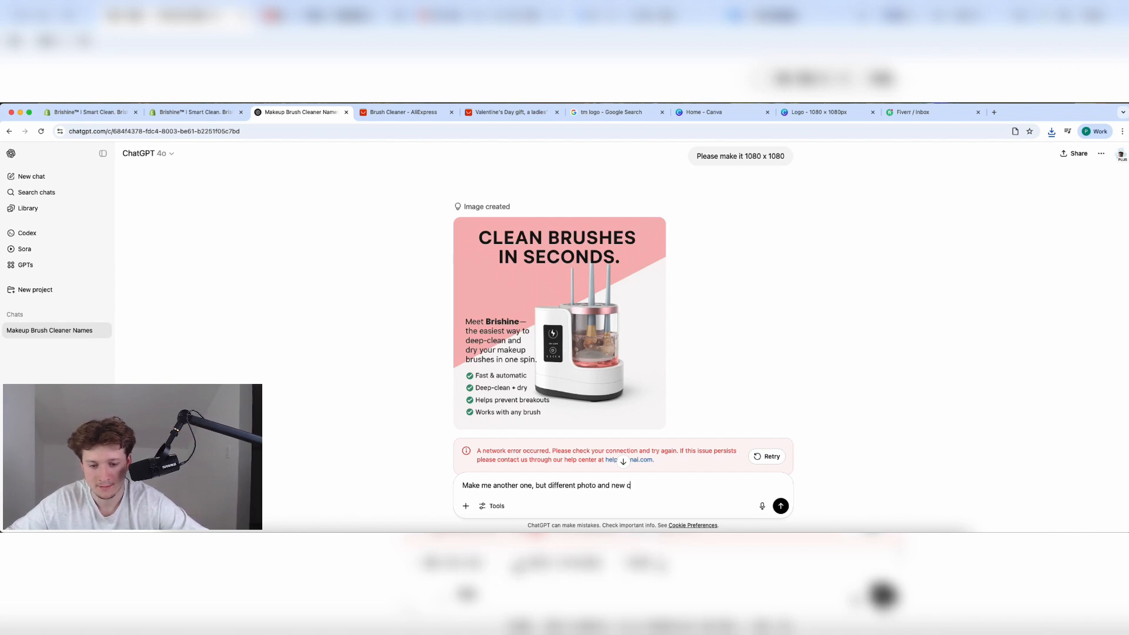
text(opyw)
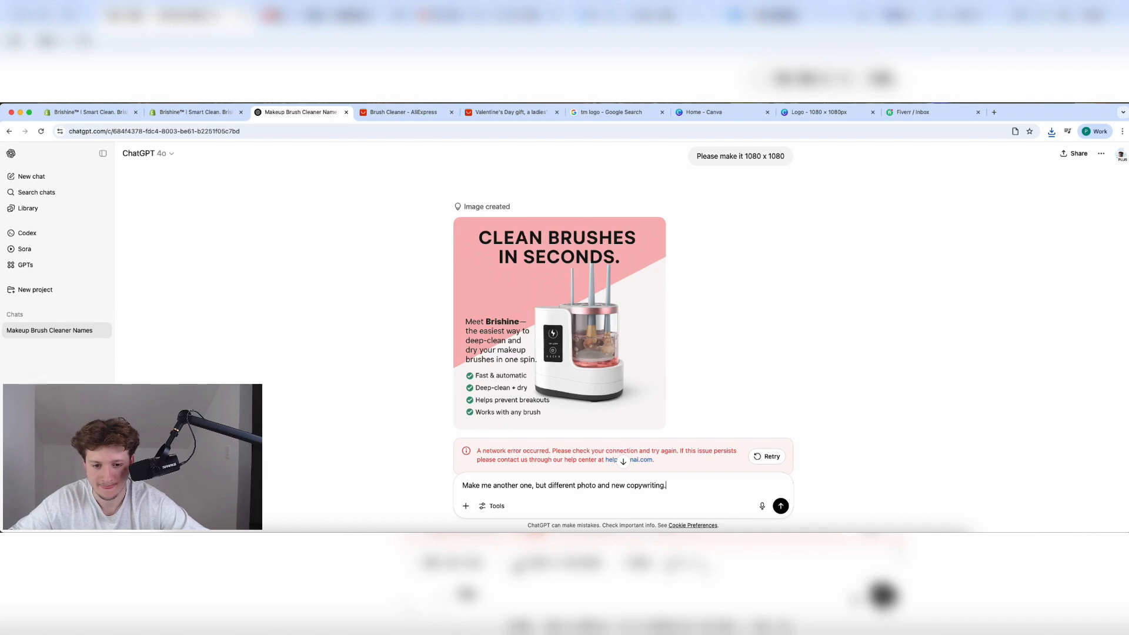
text(riting.)
key(Return)
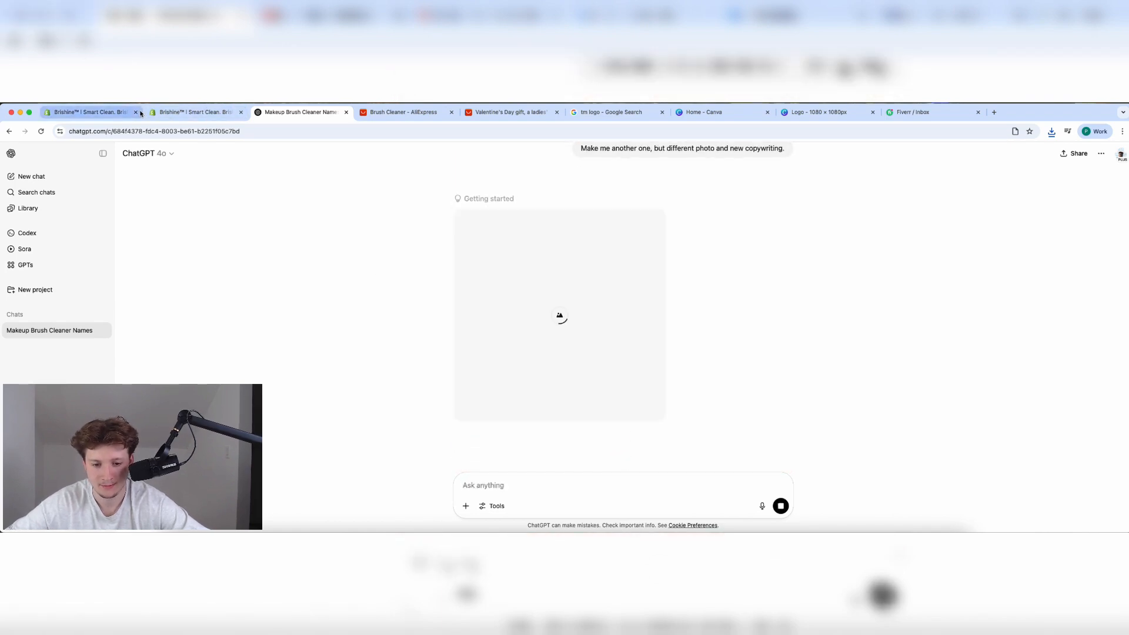
click(141, 114)
Upload the Clean Brushes in Seconds infographic as the Clean Your Brushes In Seconds section image.
scroll(313, 325, down, 10)
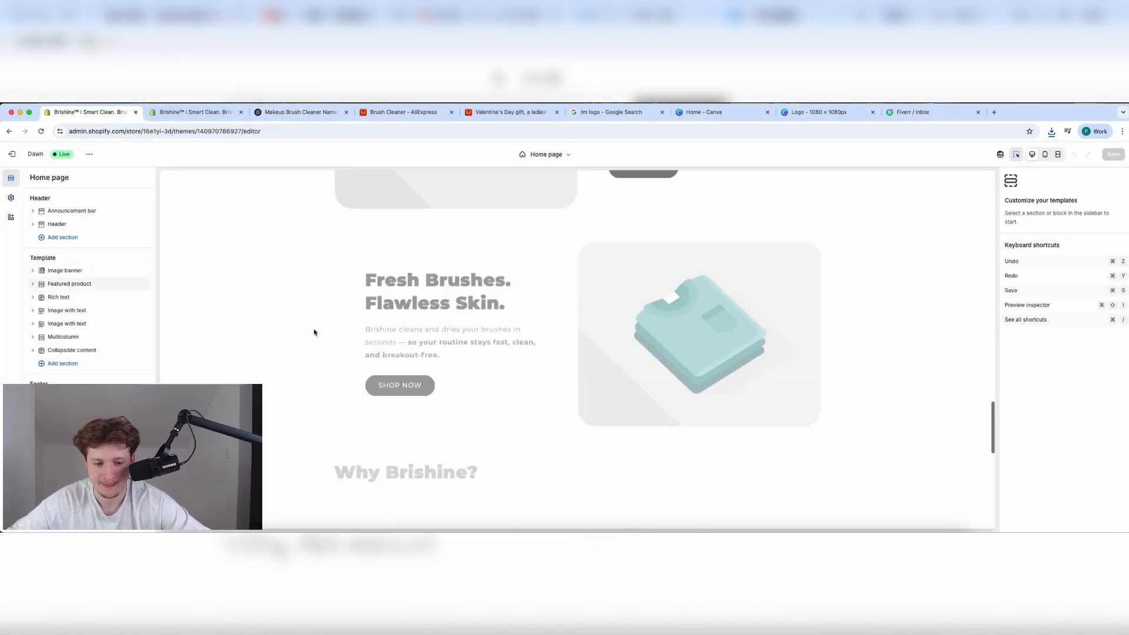
click(486, 448)
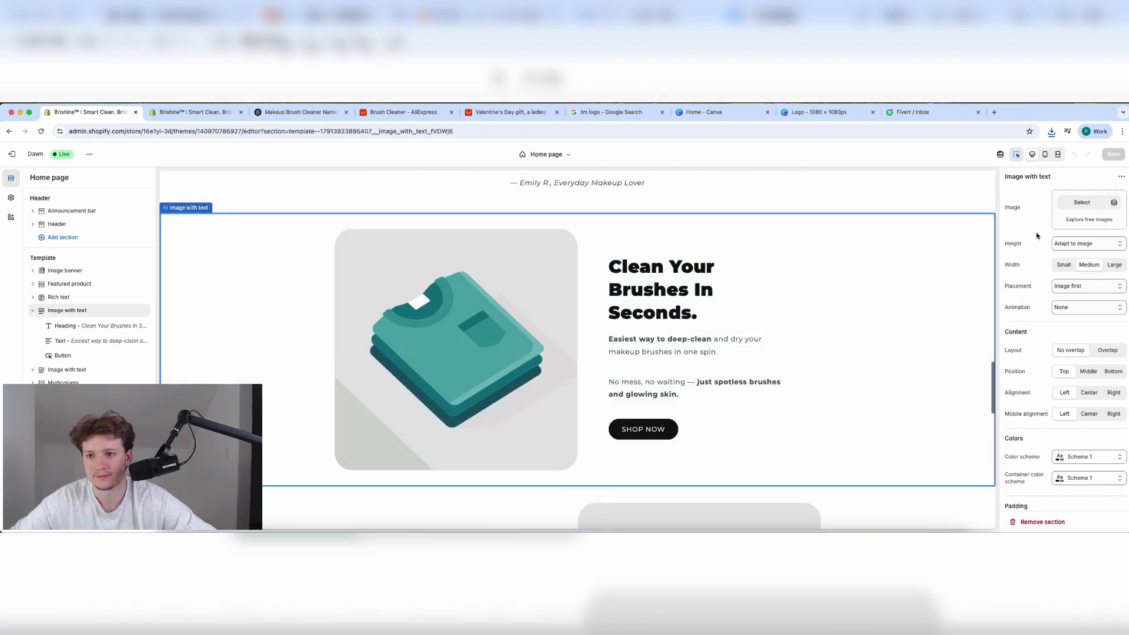
click(1082, 202)
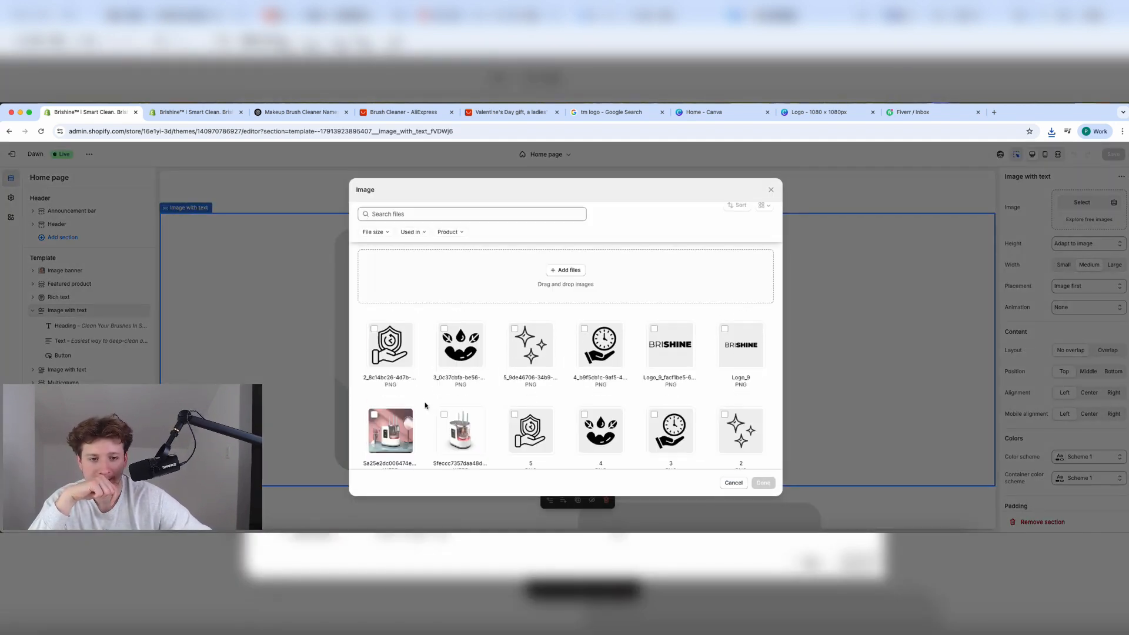
click(1052, 134)
click(1028, 170)
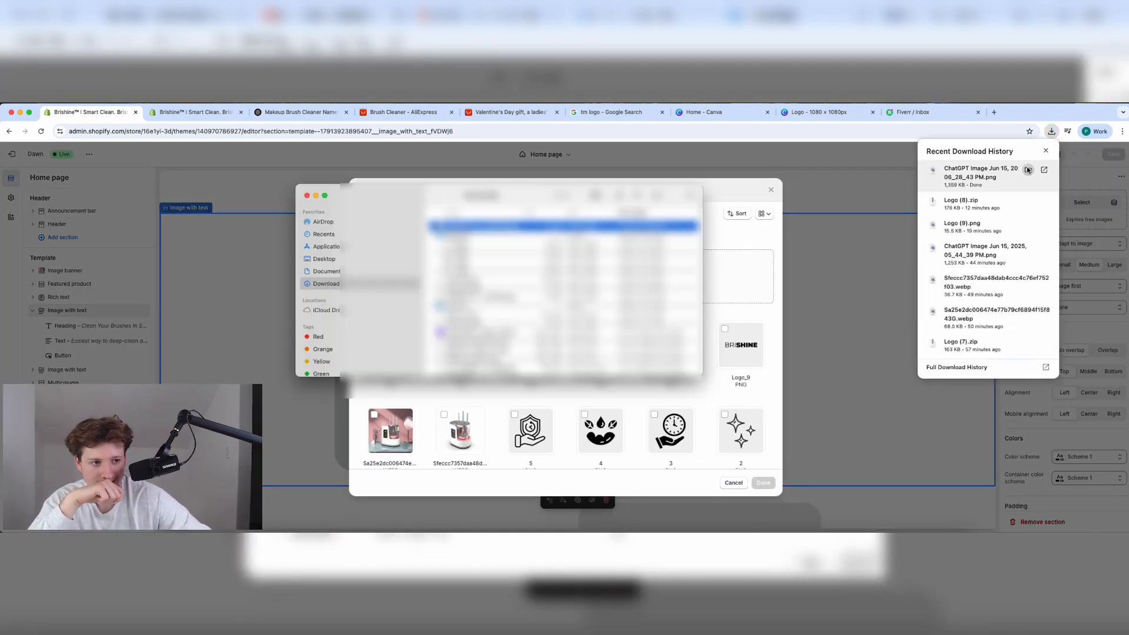
drag(471, 226, 703, 297)
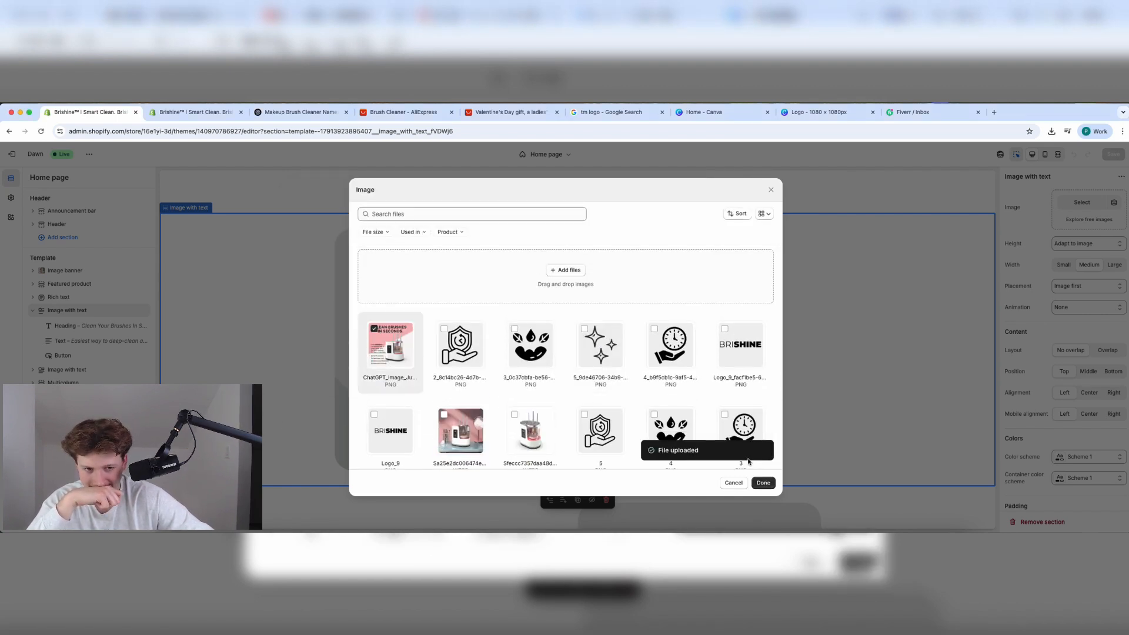
click(762, 484)
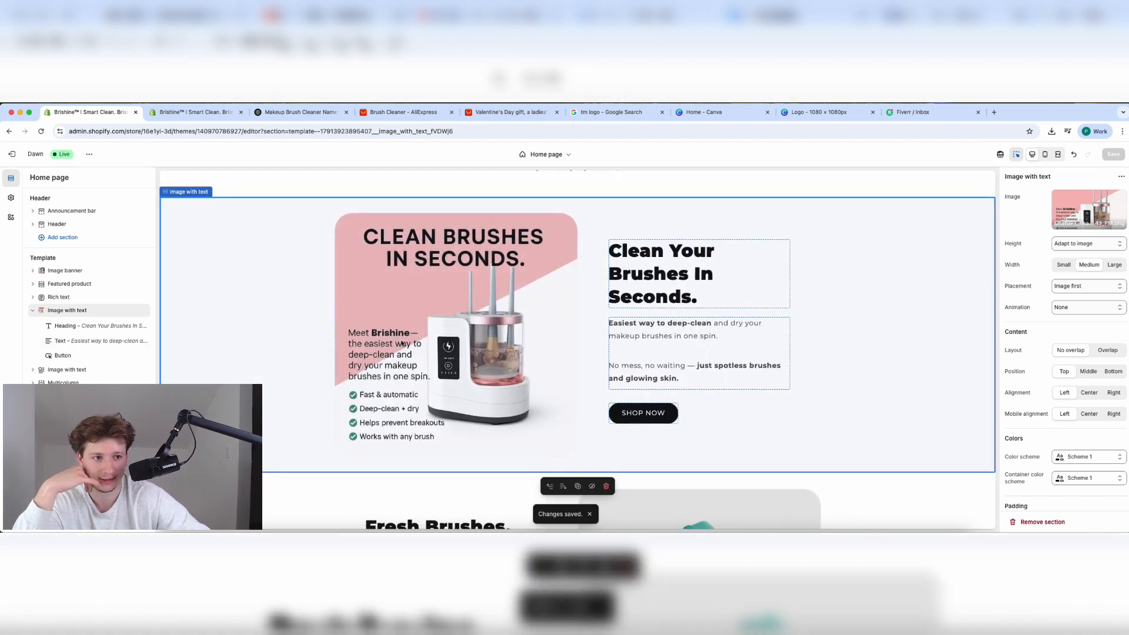
click(279, 116)
Set the home page's featured product section to the Brishine product and save.
click(82, 112)
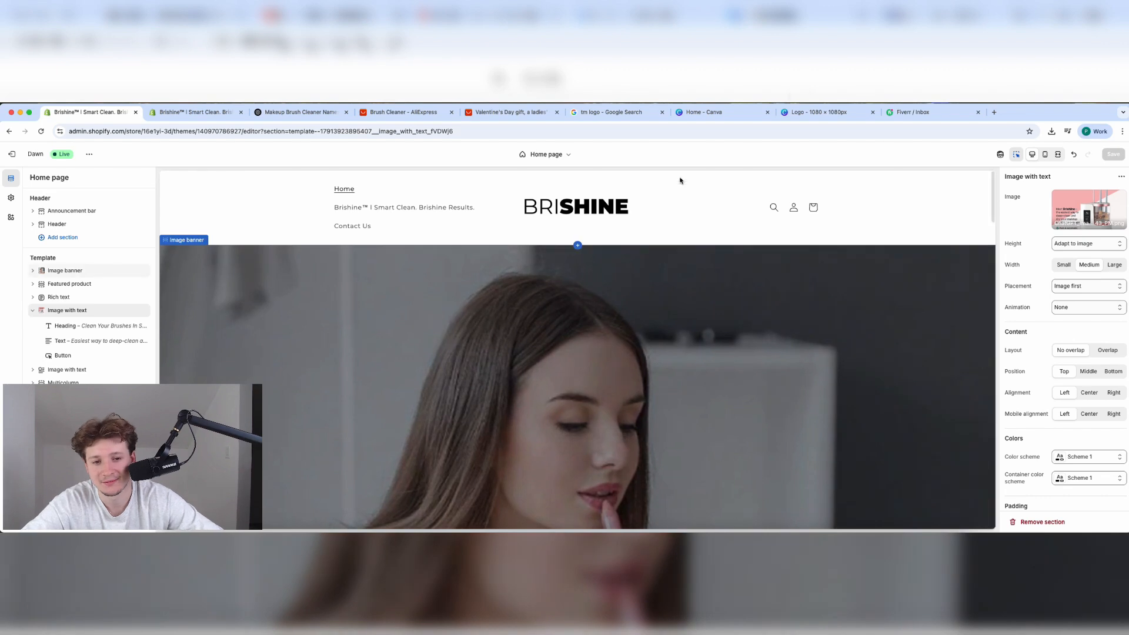
click(1048, 156)
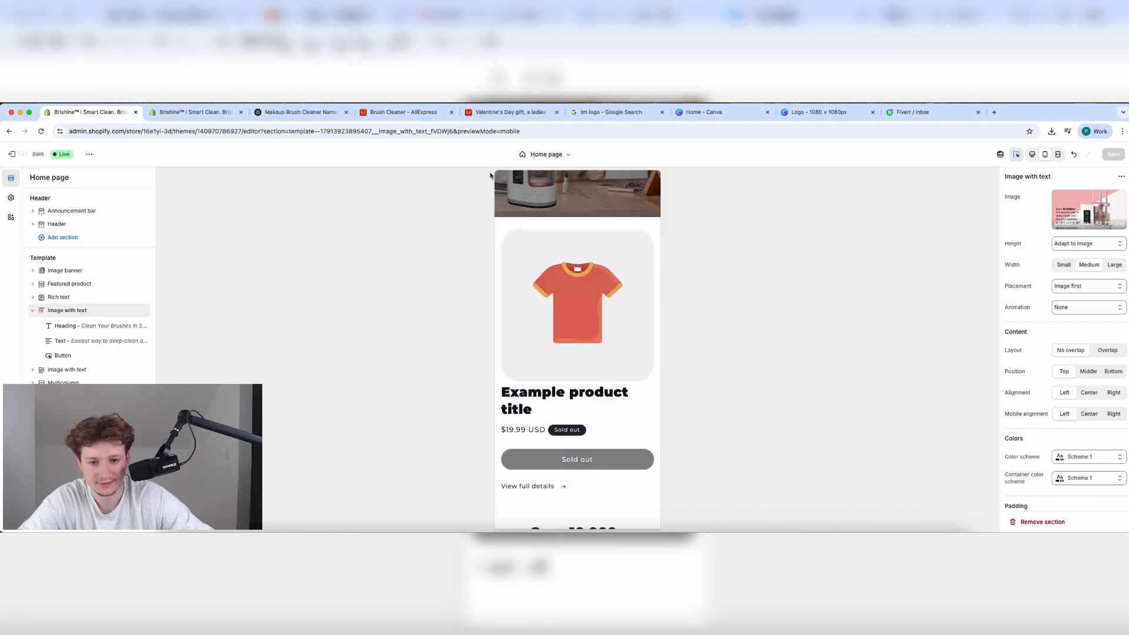
key(super+r)
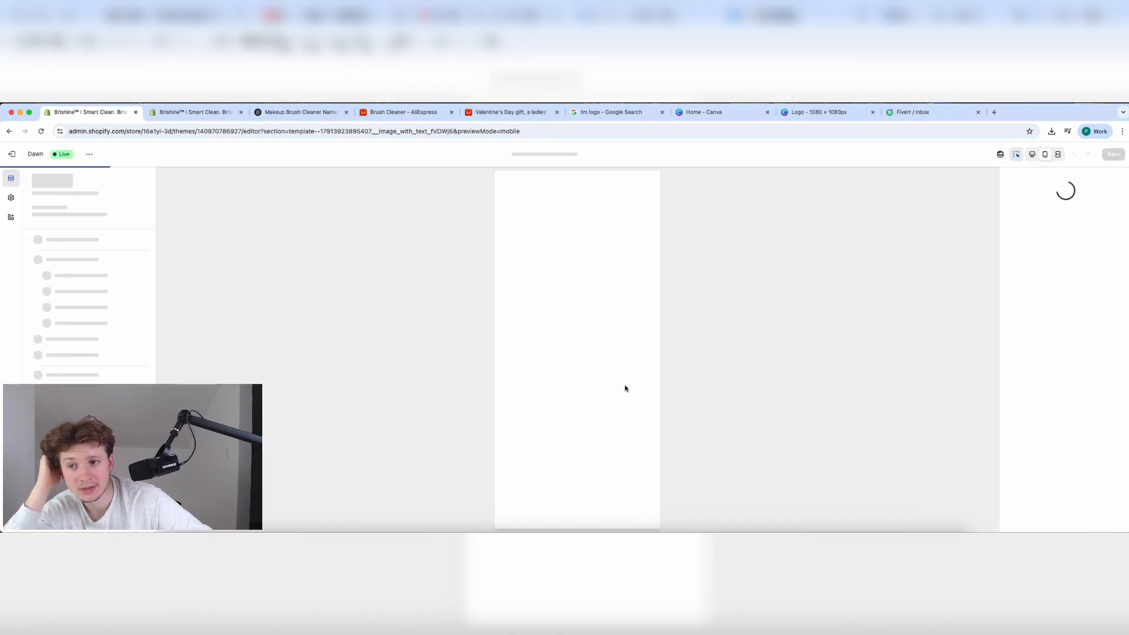
click(609, 393)
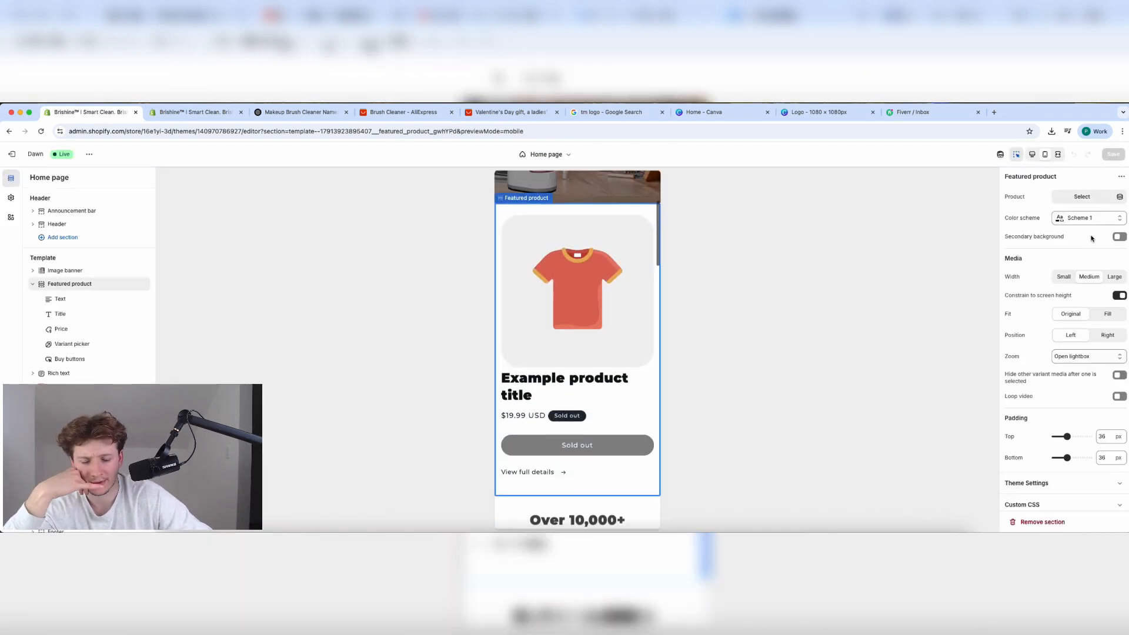
click(1078, 194)
click(1050, 247)
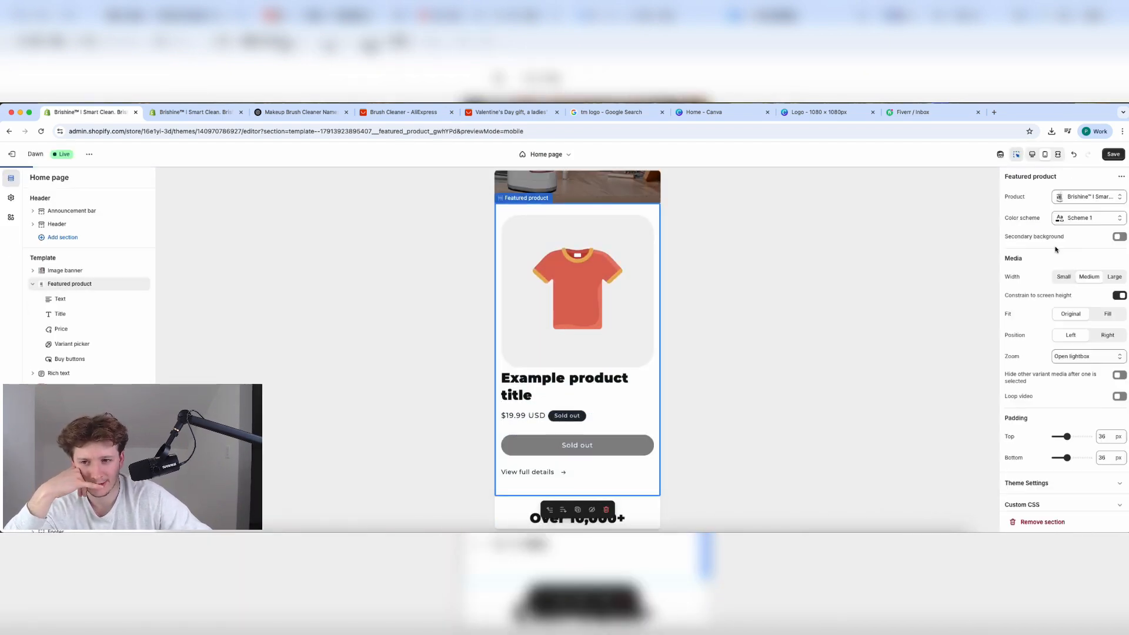
click(1108, 155)
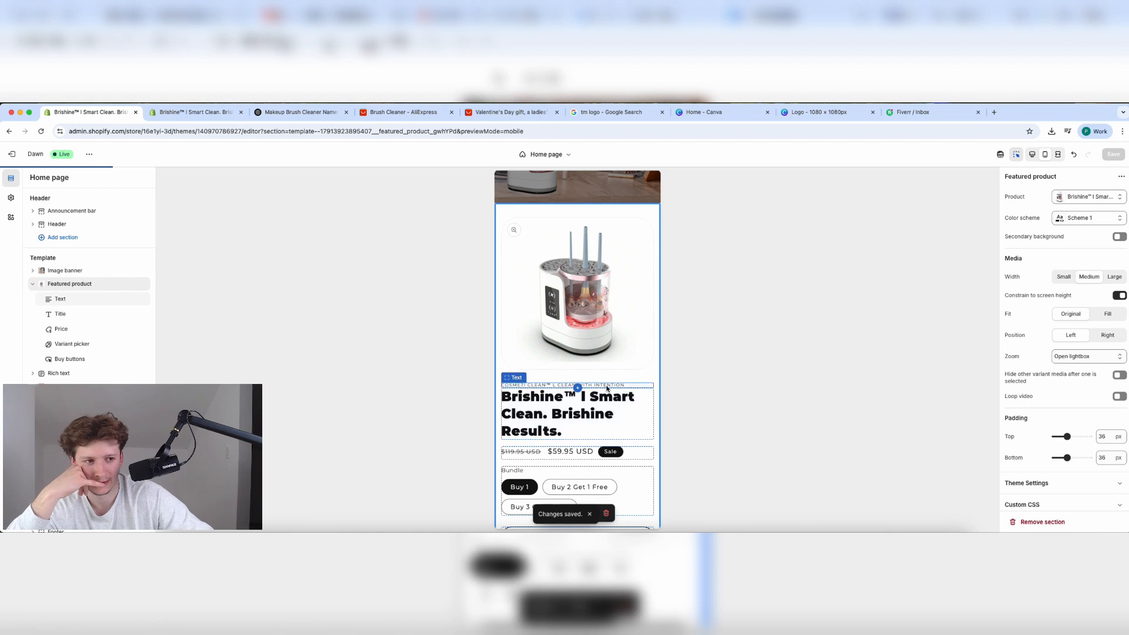
Remove the vendor text line above the featured product's title.
click(634, 384)
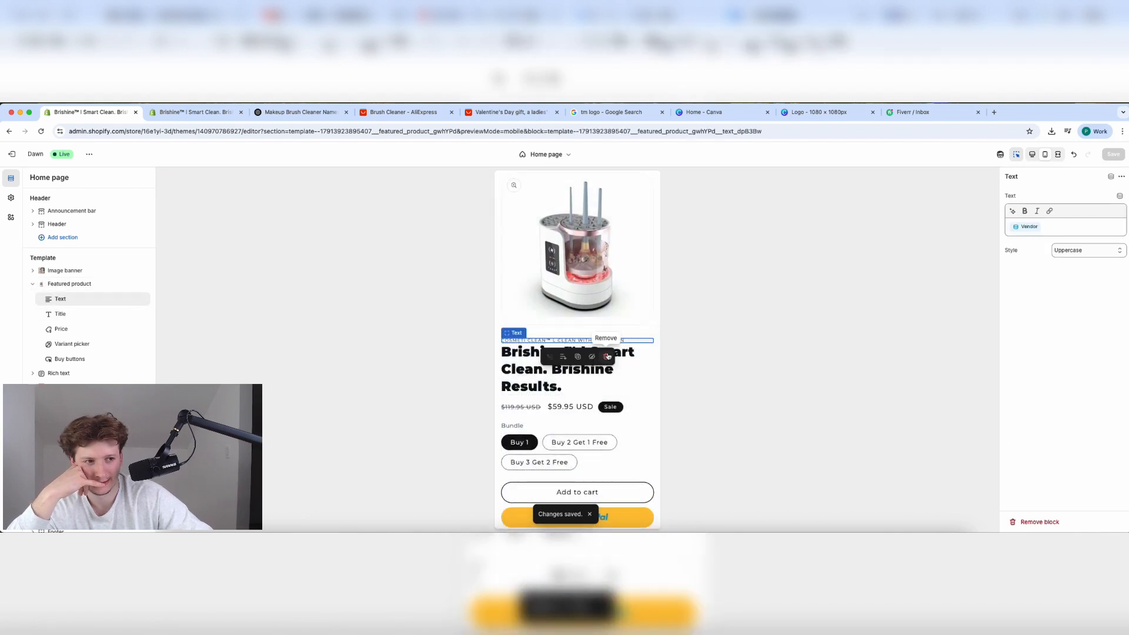
click(608, 357)
scroll(588, 460, down, 2)
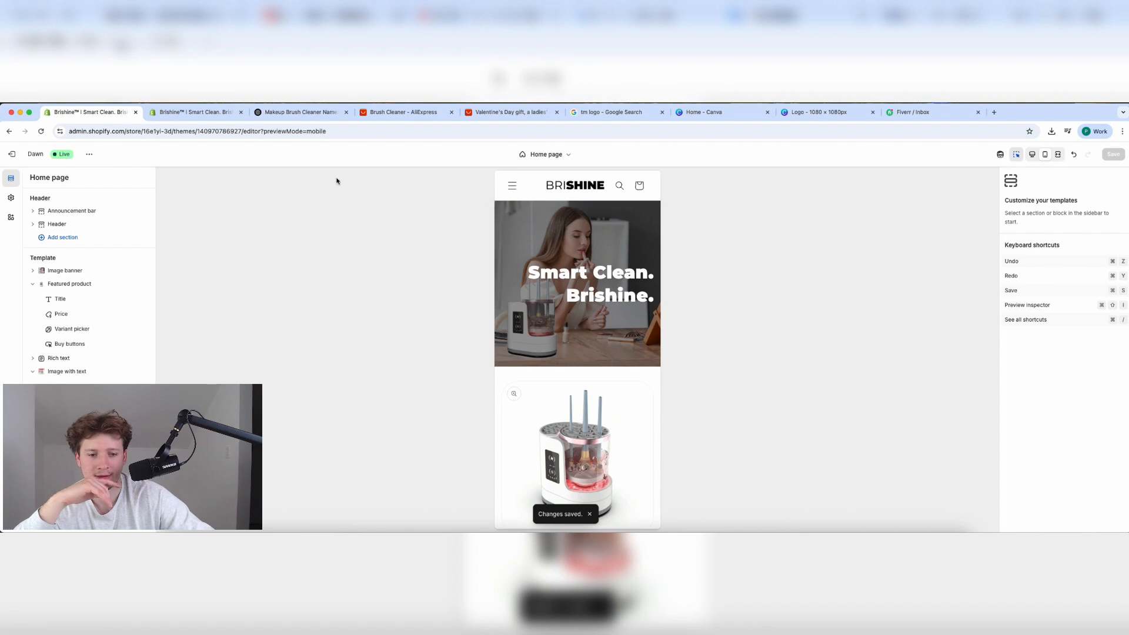
Download 'The Smart Way to Clean Makeup Brushes' infographic from ChatGPT.
click(194, 112)
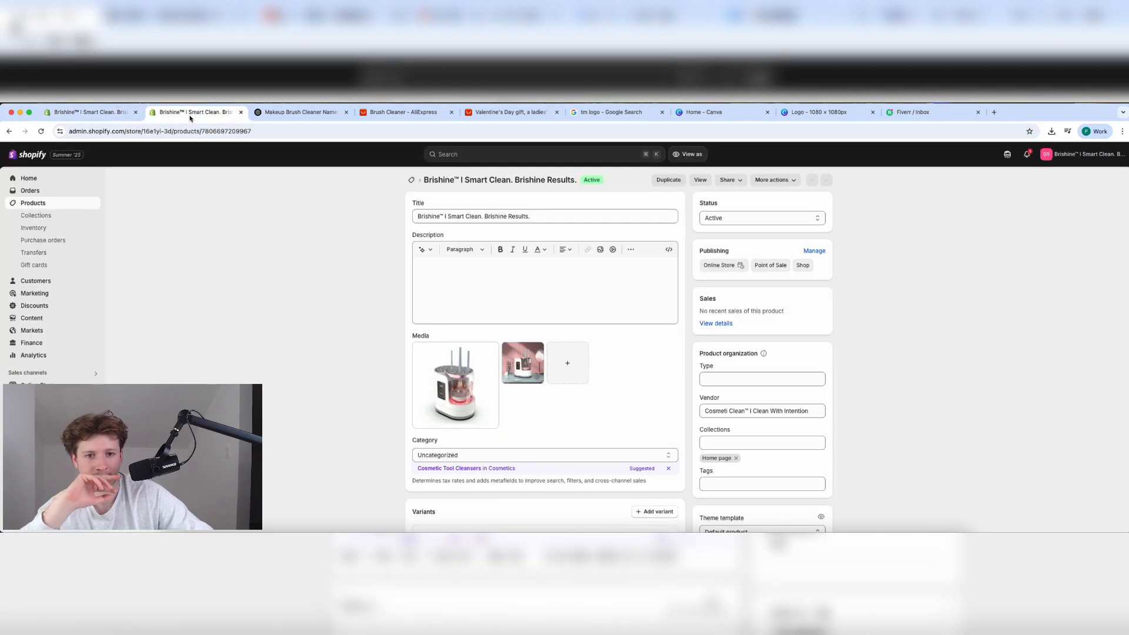
click(314, 113)
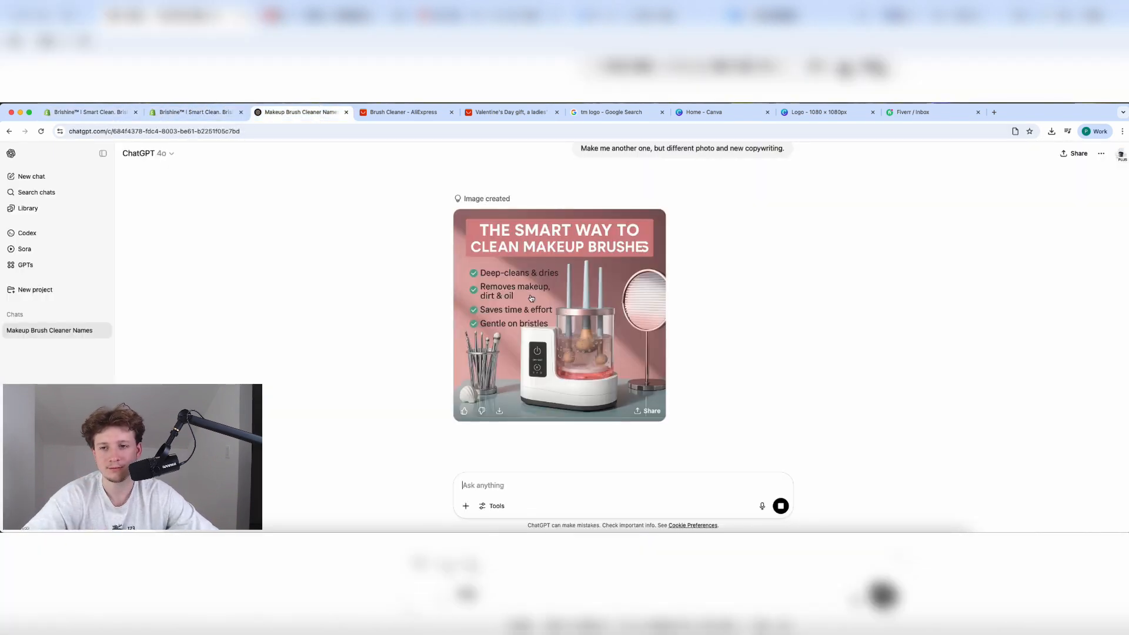
click(499, 410)
Upload that infographic as the image of the Fresh Brushes. Flawless Skin. section.
click(88, 112)
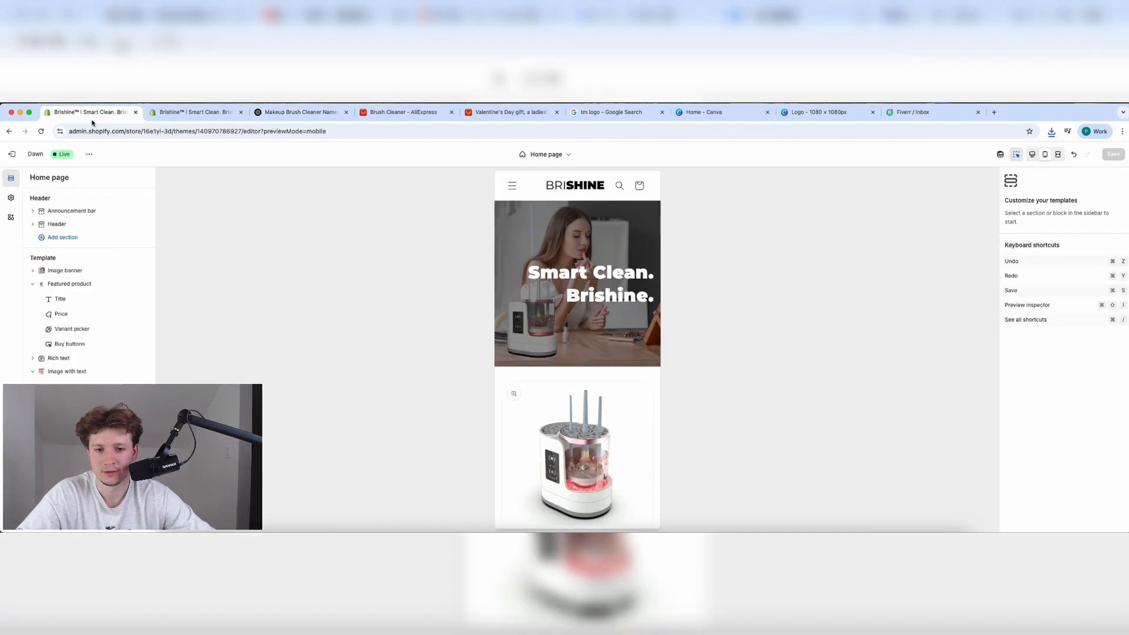
scroll(497, 358, down, 10)
scroll(530, 365, down, 10)
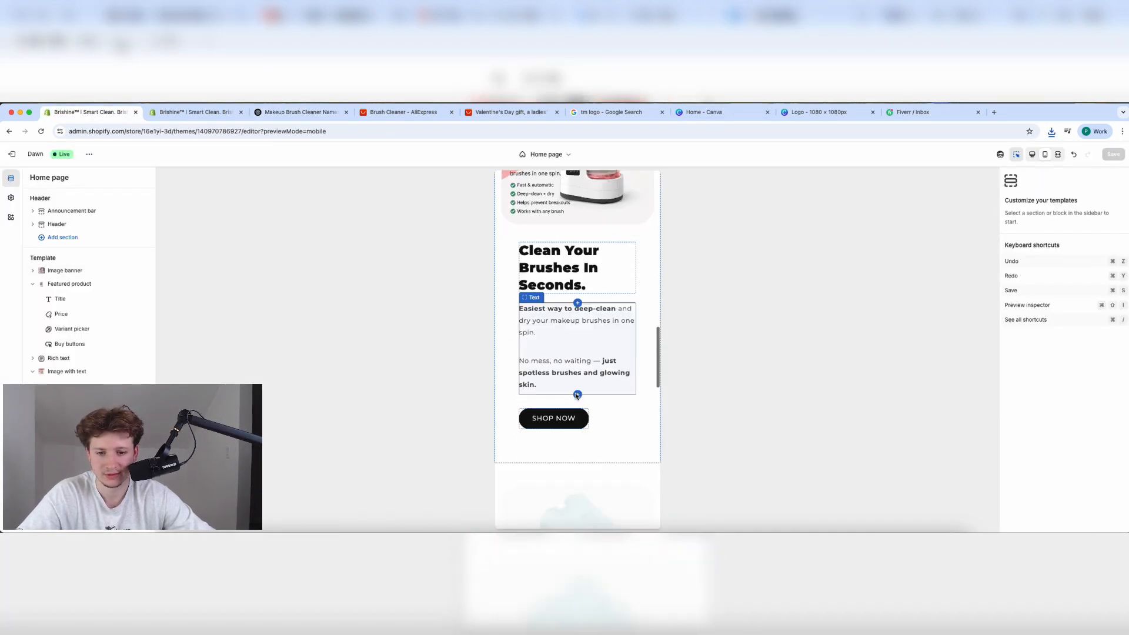
click(586, 375)
click(625, 263)
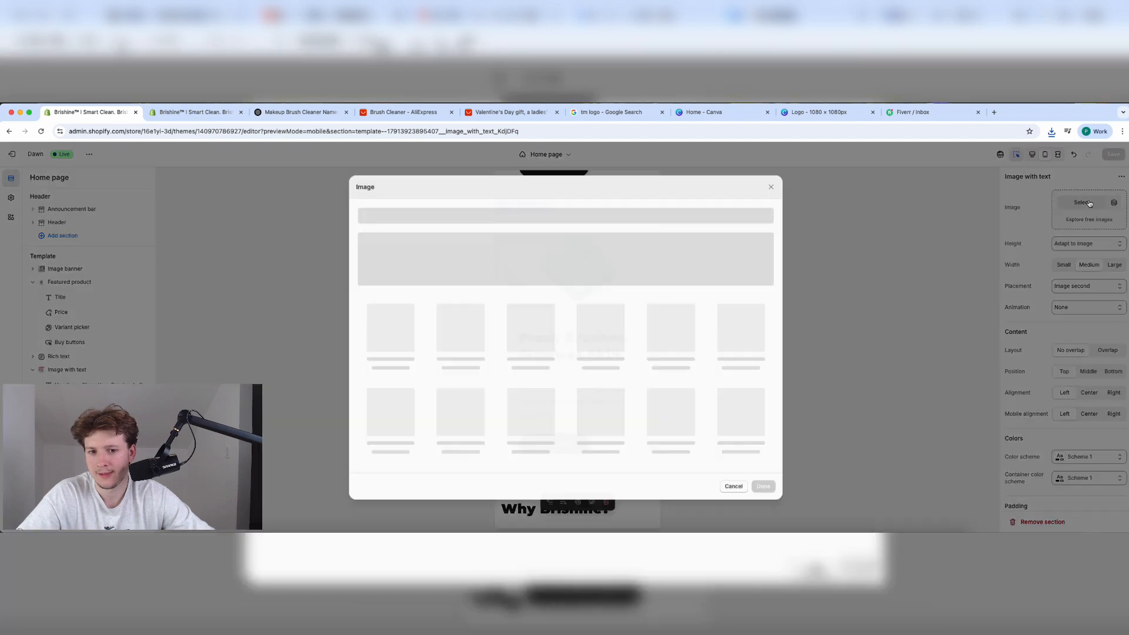
click(1051, 133)
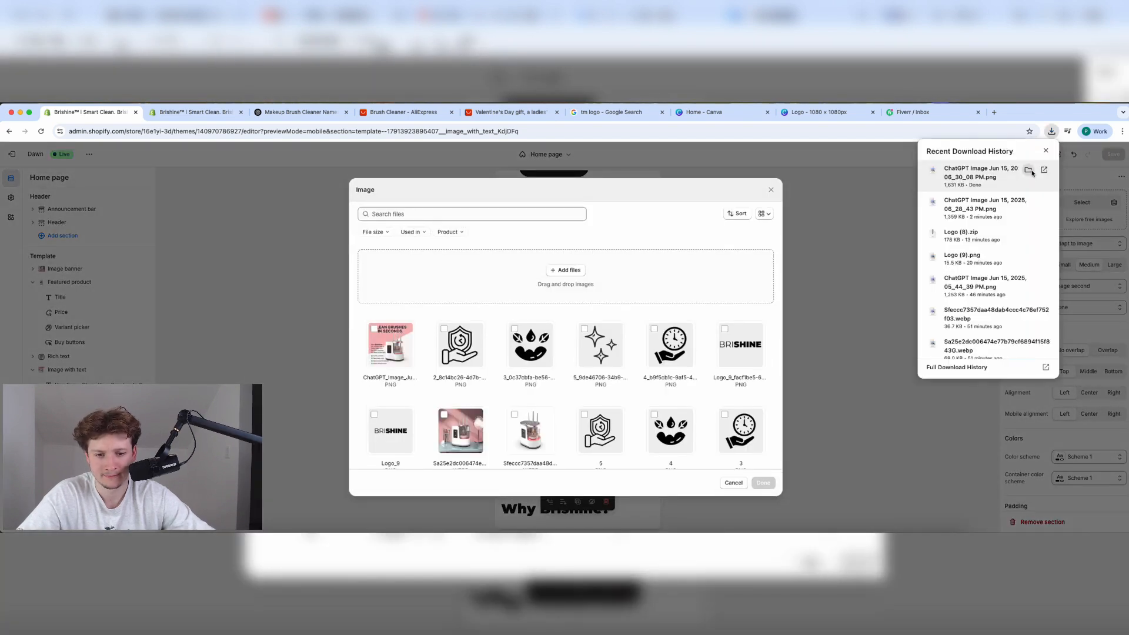
click(1029, 171)
drag(497, 236, 747, 273)
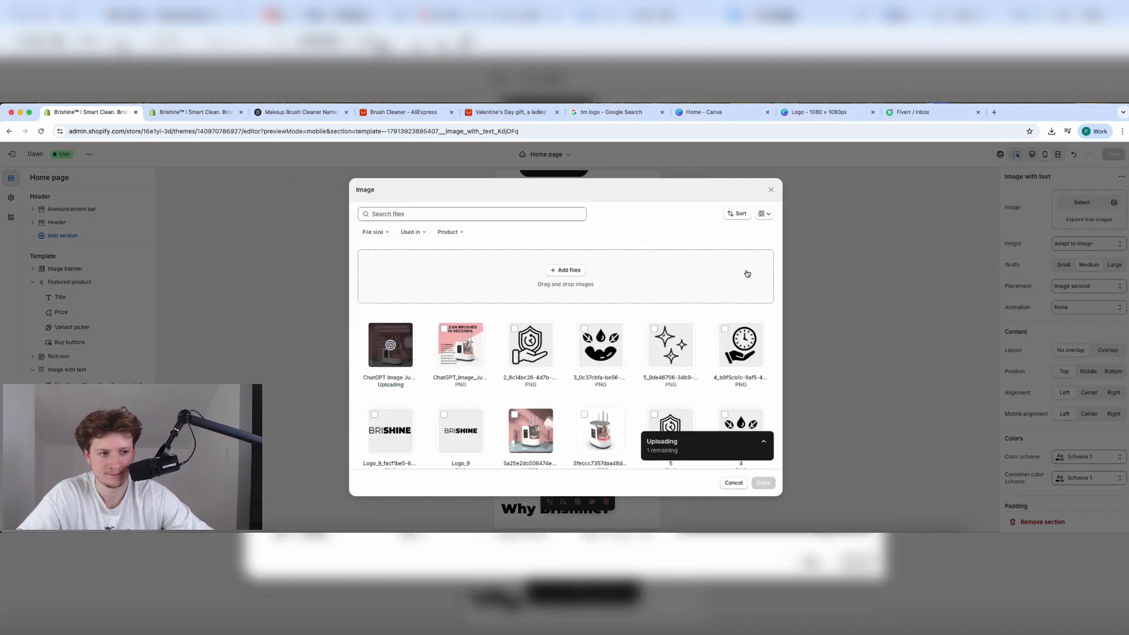
click(764, 484)
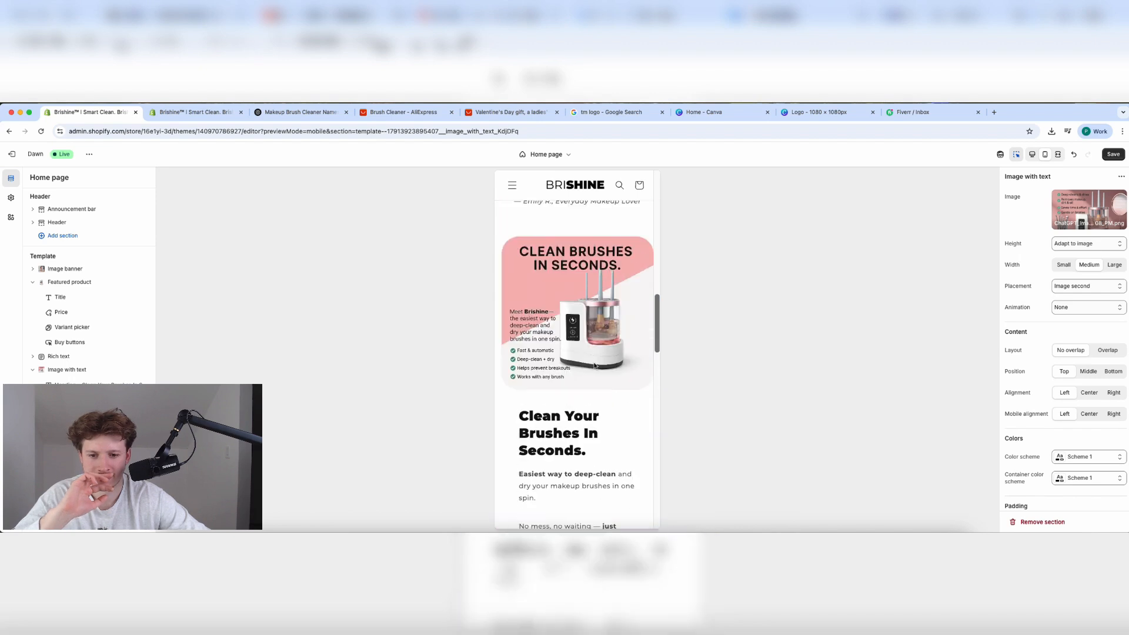
scroll(594, 366, up, 3)
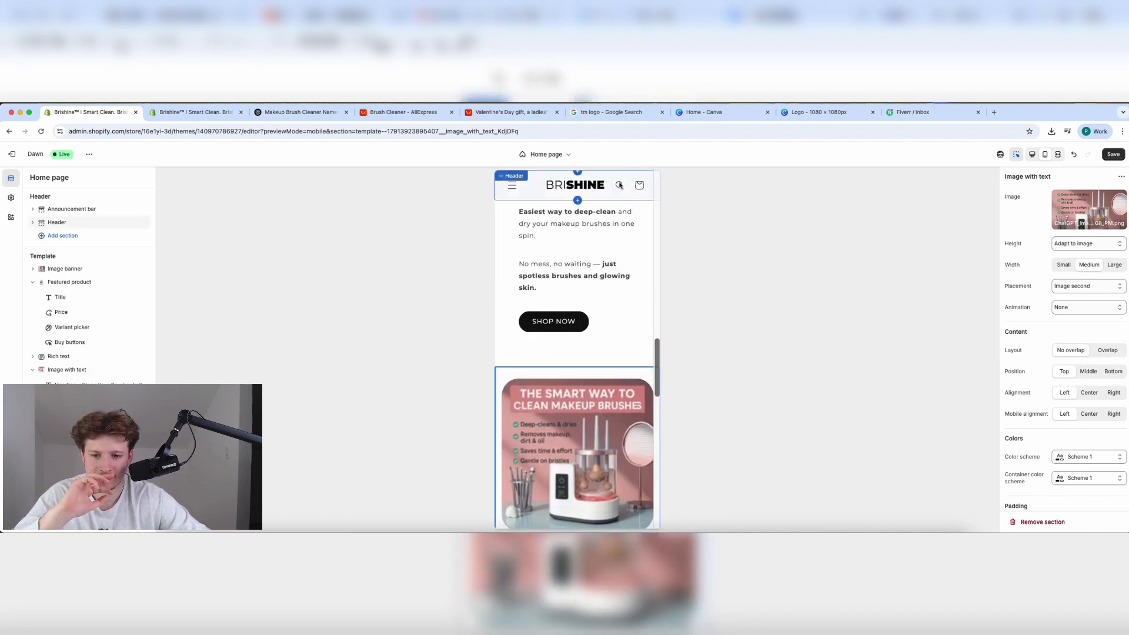
scroll(577, 311, down, 2)
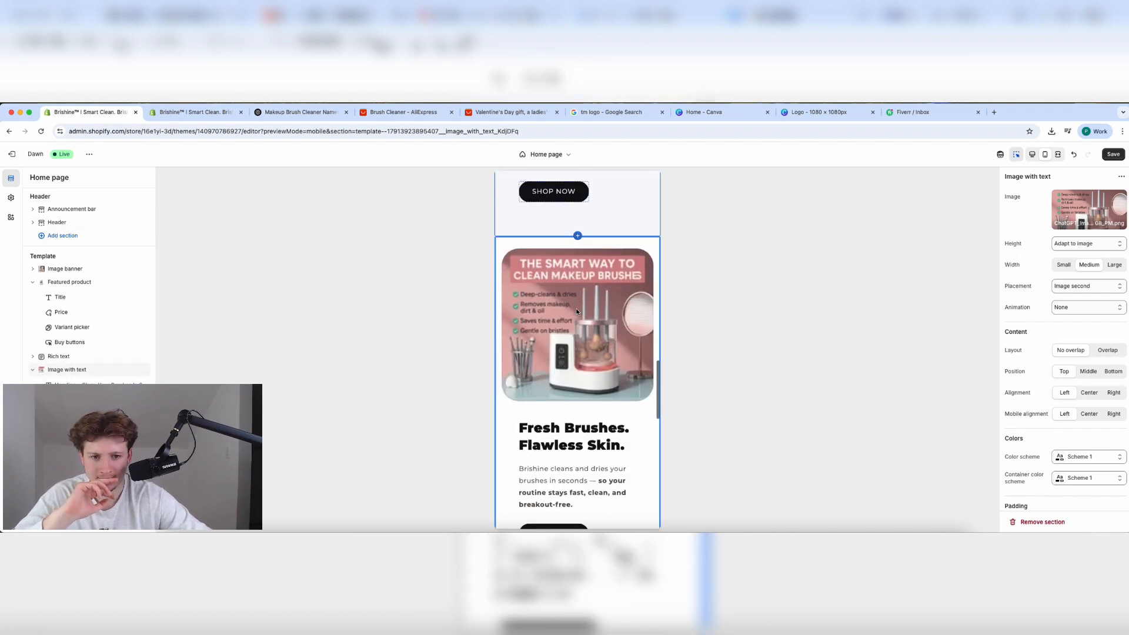
scroll(577, 312, up, 5)
scroll(577, 312, down, 6)
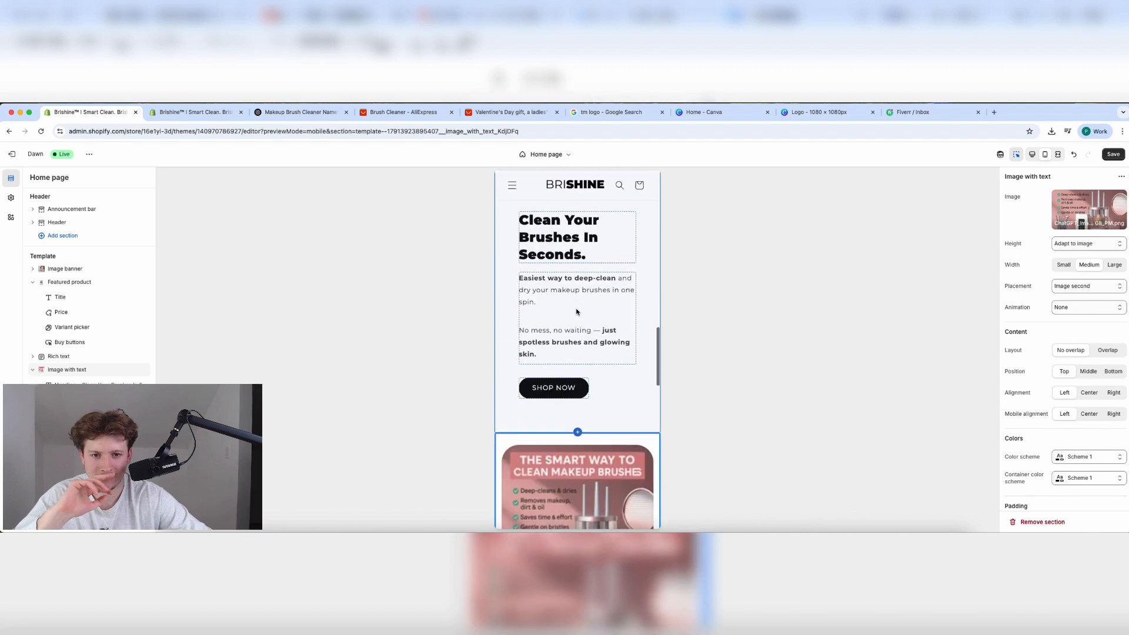
Ask ChatGPT for black-background versions of the infographic, two in the same style.
click(297, 112)
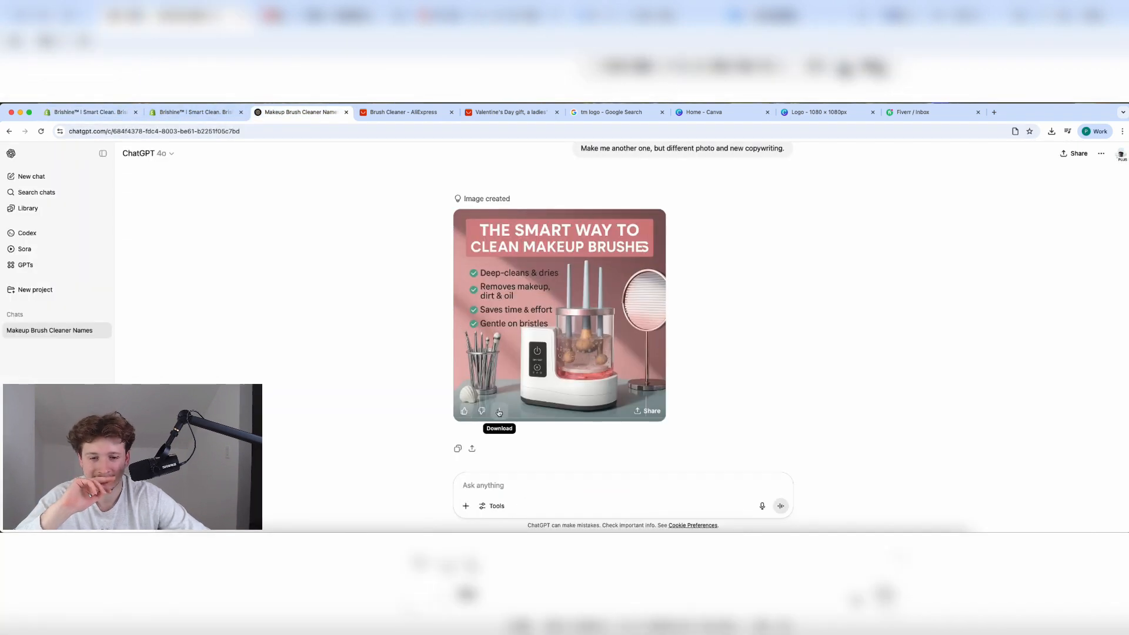
click(486, 477)
text(Pl)
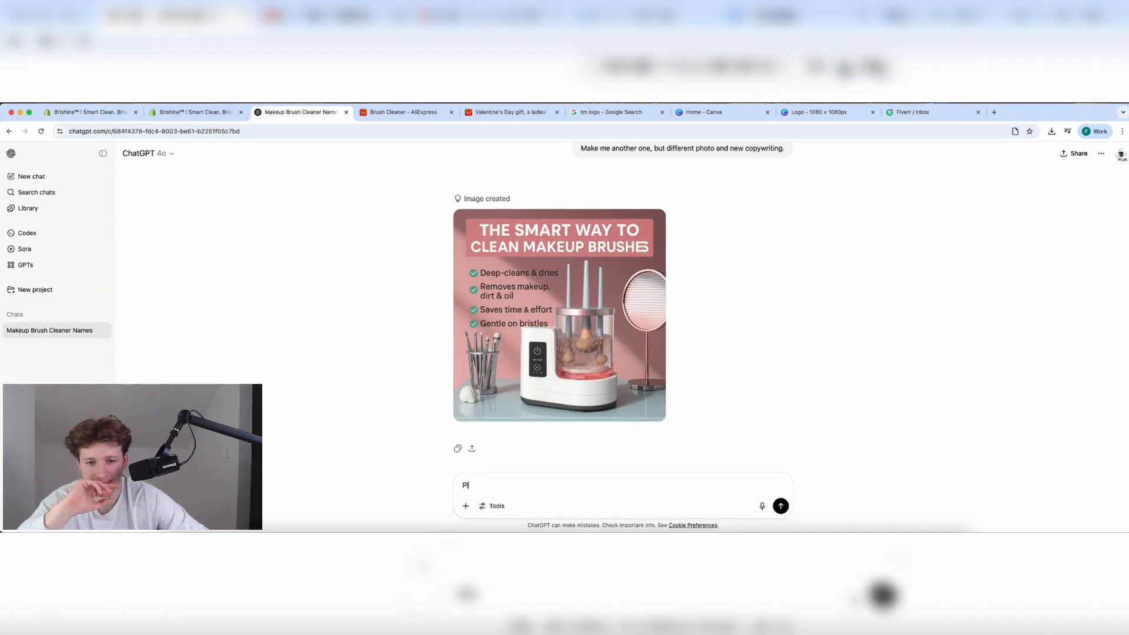
text(ease make backg)
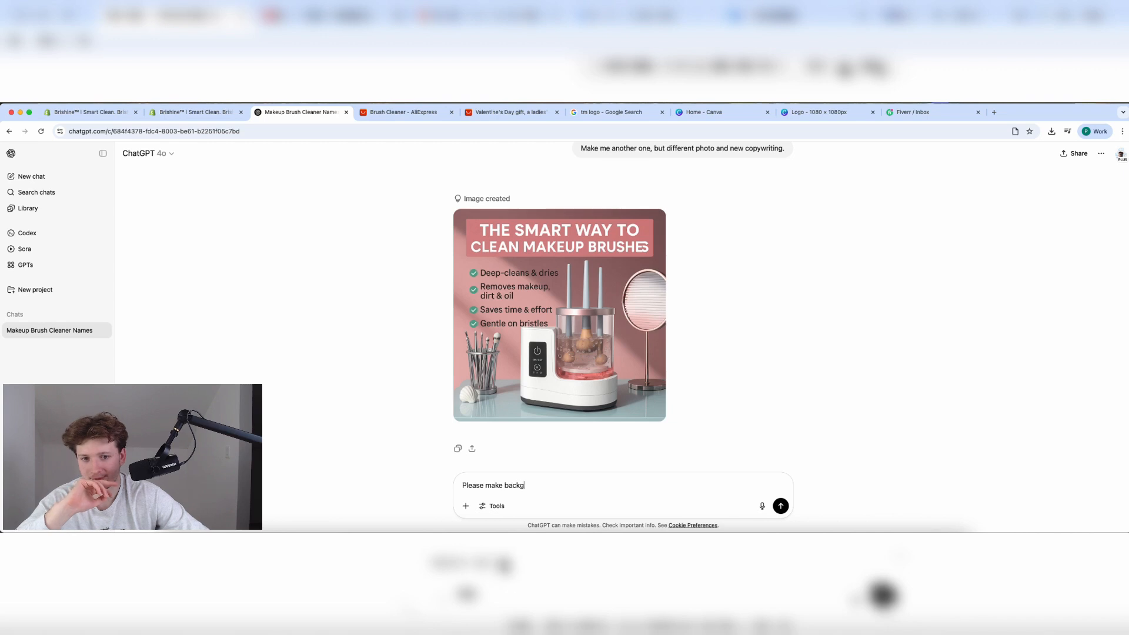
text(round black, )
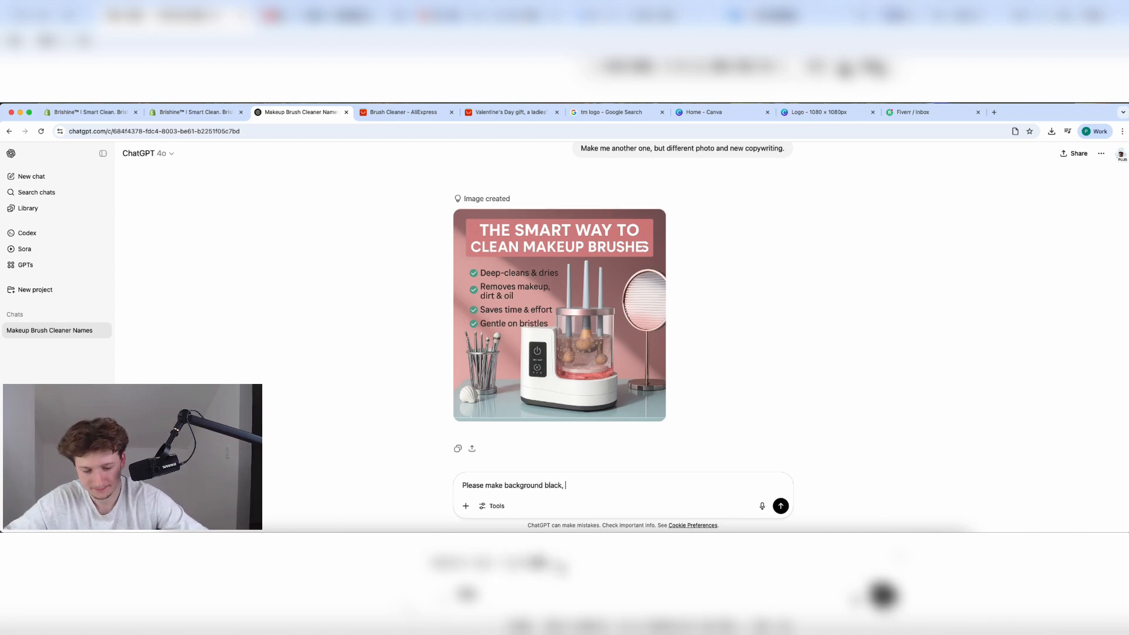
text(and give me 2)
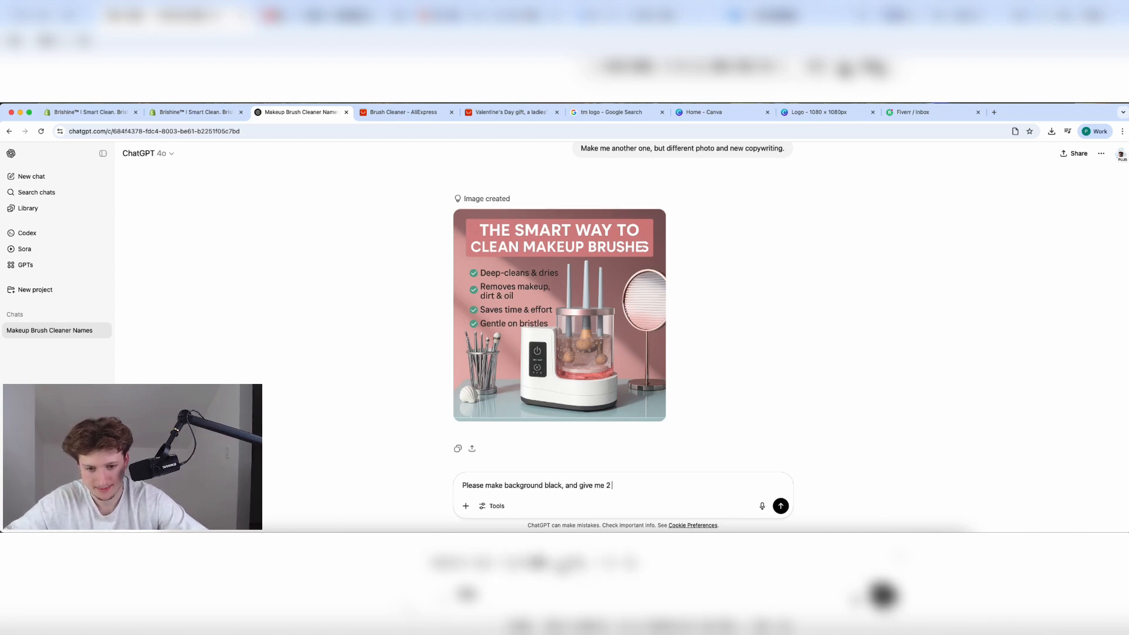
text( of the same style)
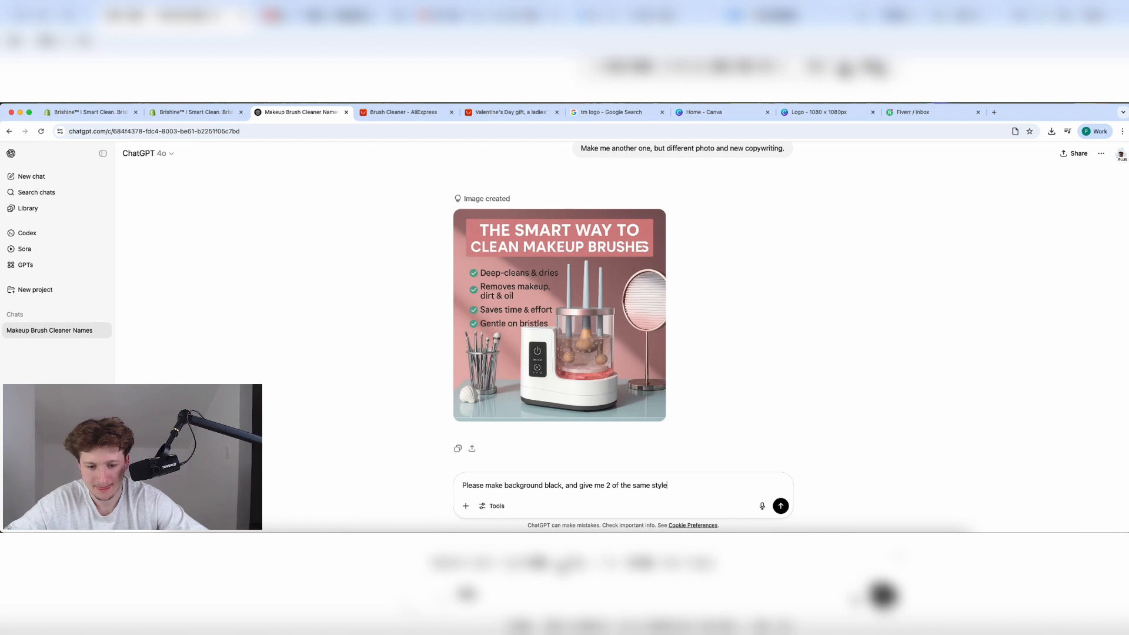
text( but different copywriting)
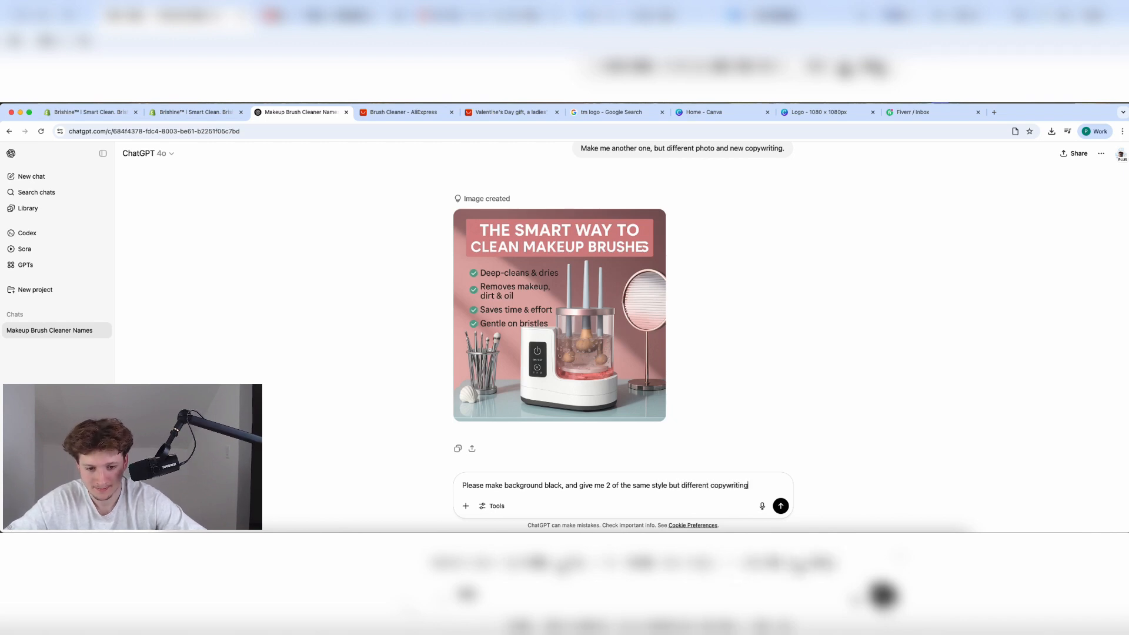
key(Return)
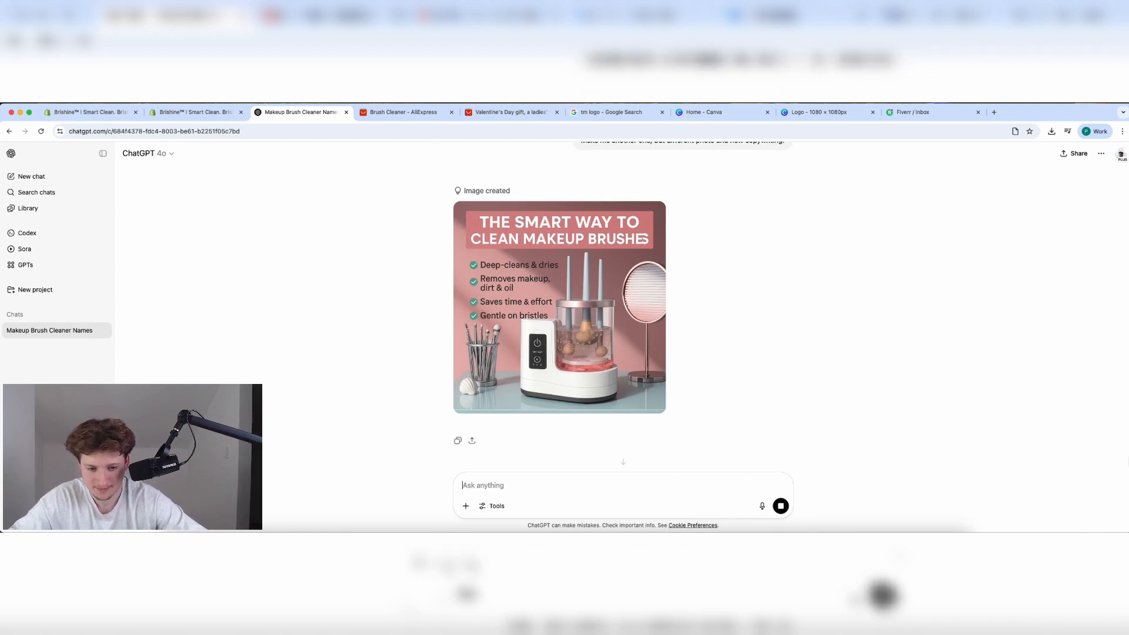
Start a new ChatGPT chat and begin typing a product description request.
click(162, 117)
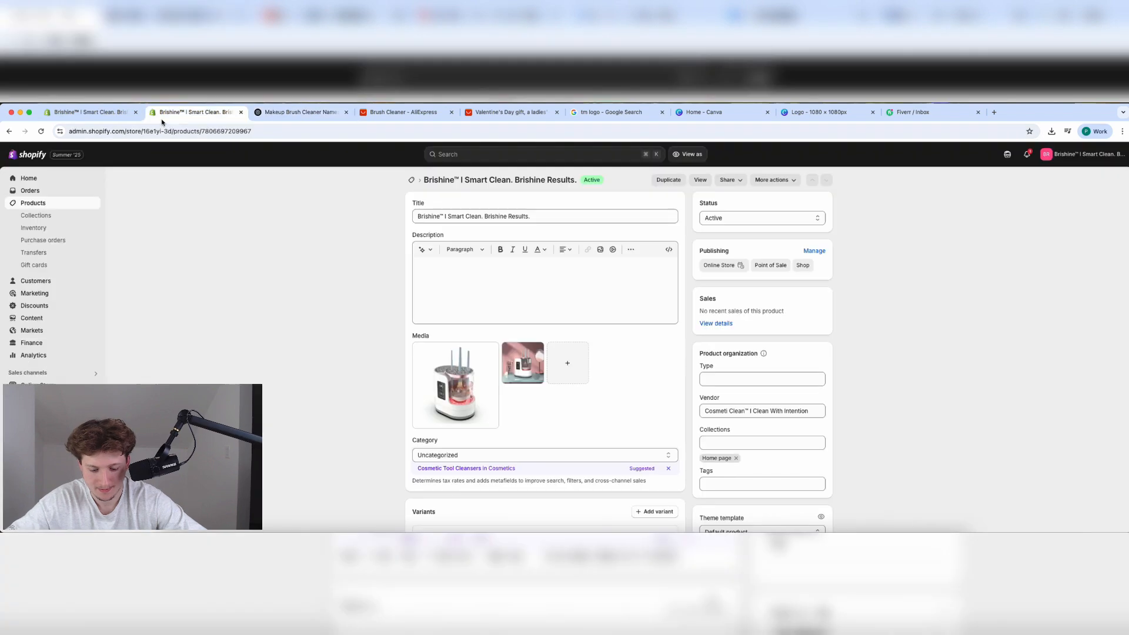
click(302, 113)
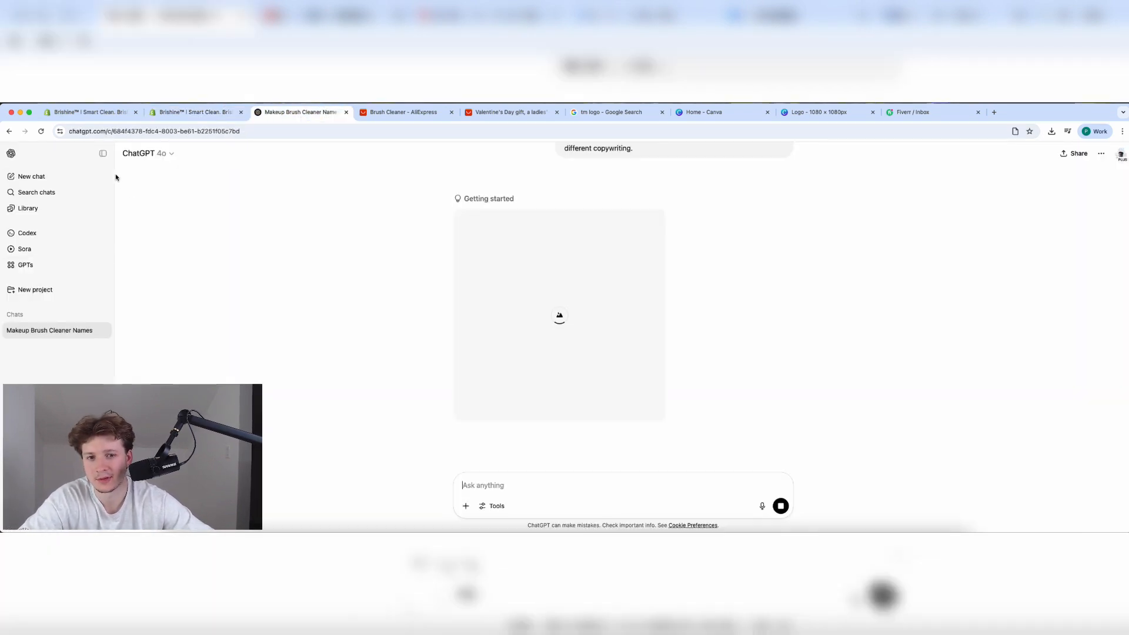
click(31, 177)
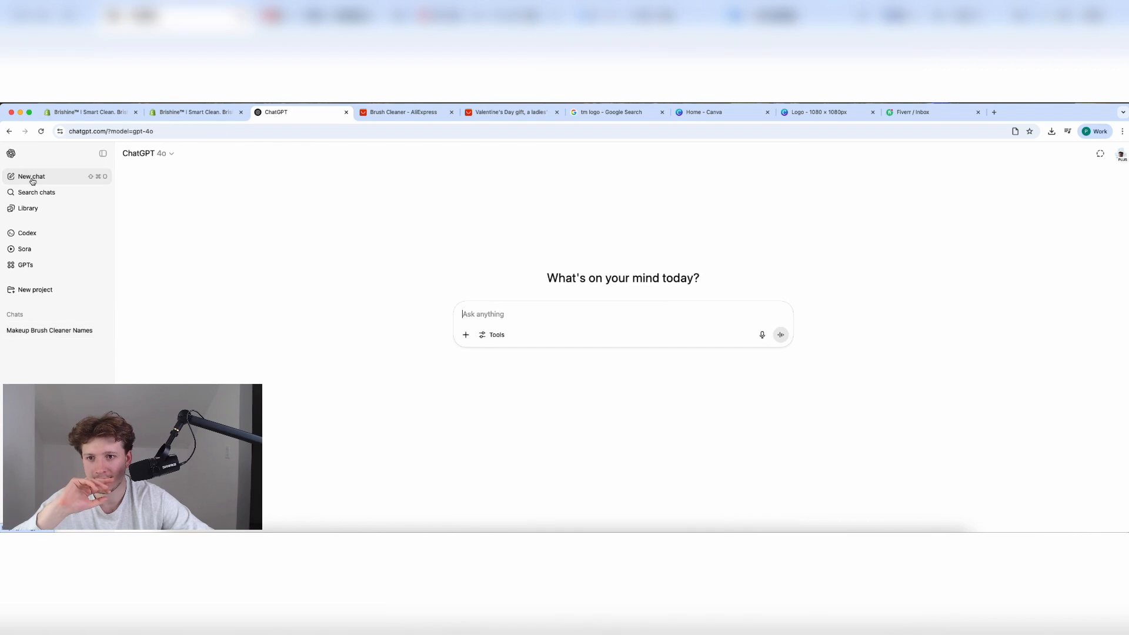
text(MaaKE)
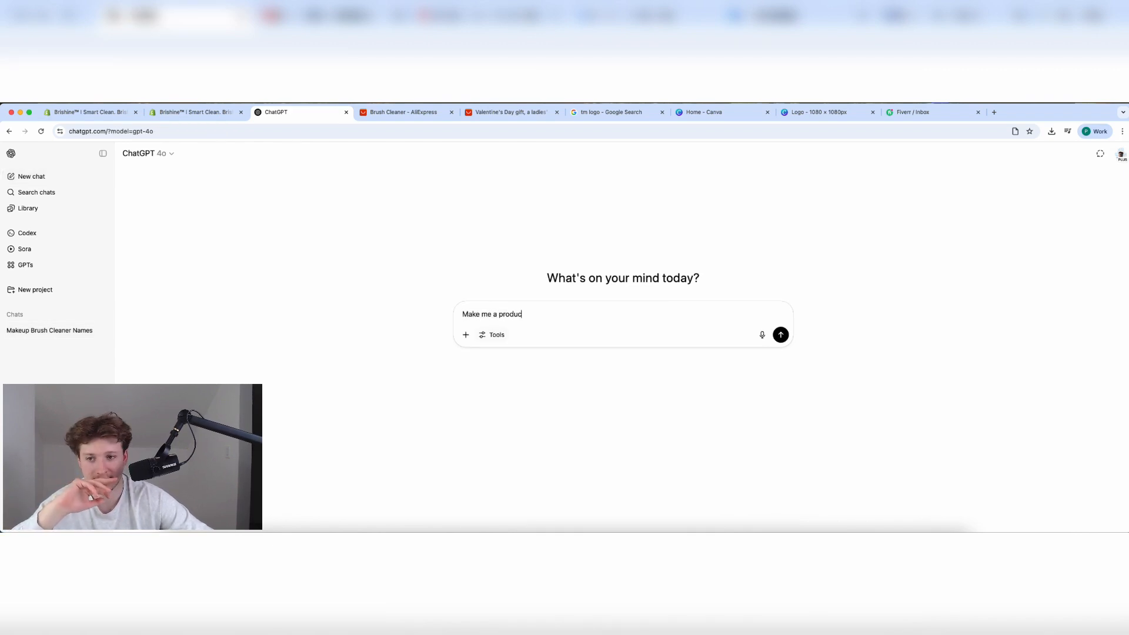
text(ription about my make up brush cleaner, please give a heading and)
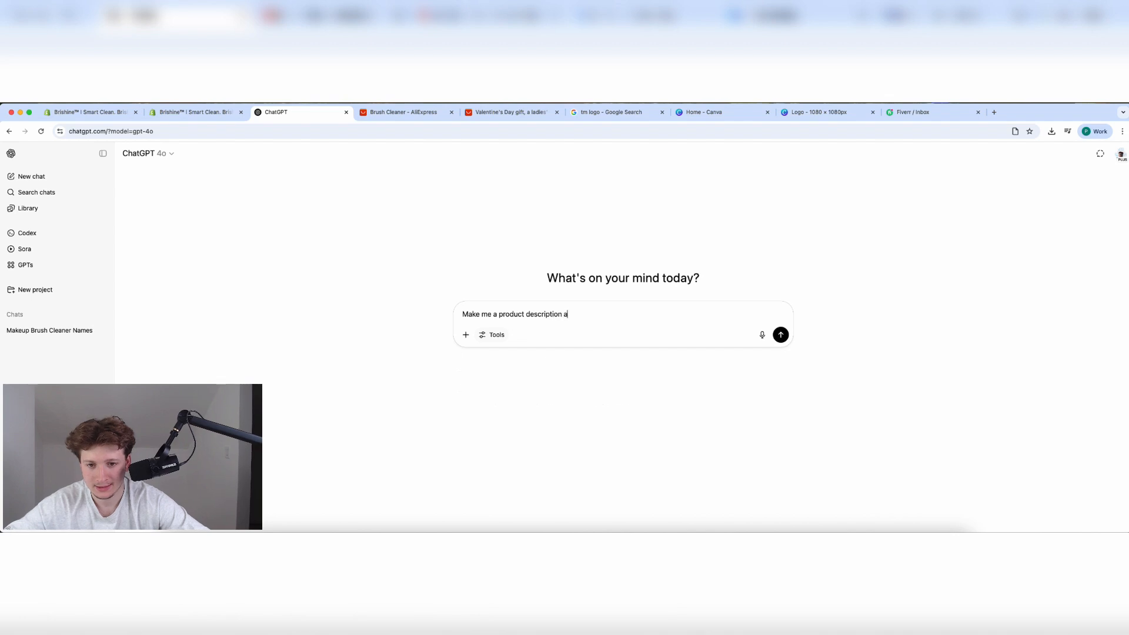
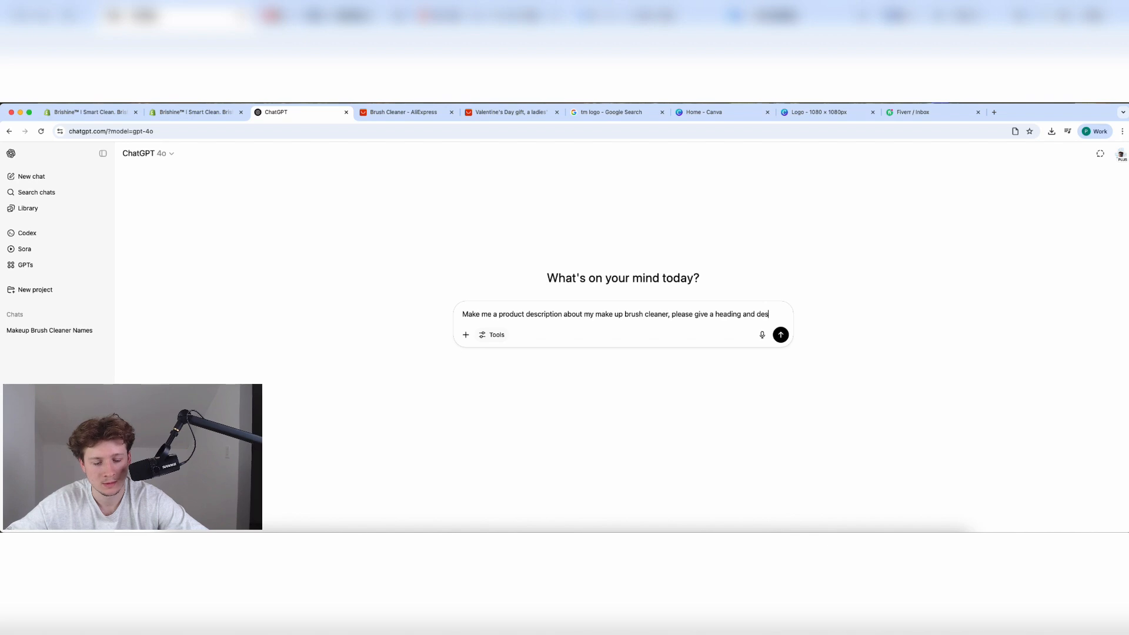
Send the 'Keep it short' description request and grab the heading 'Effortless Brush Cleaning in Seconds' for Shopify.
text(tion)
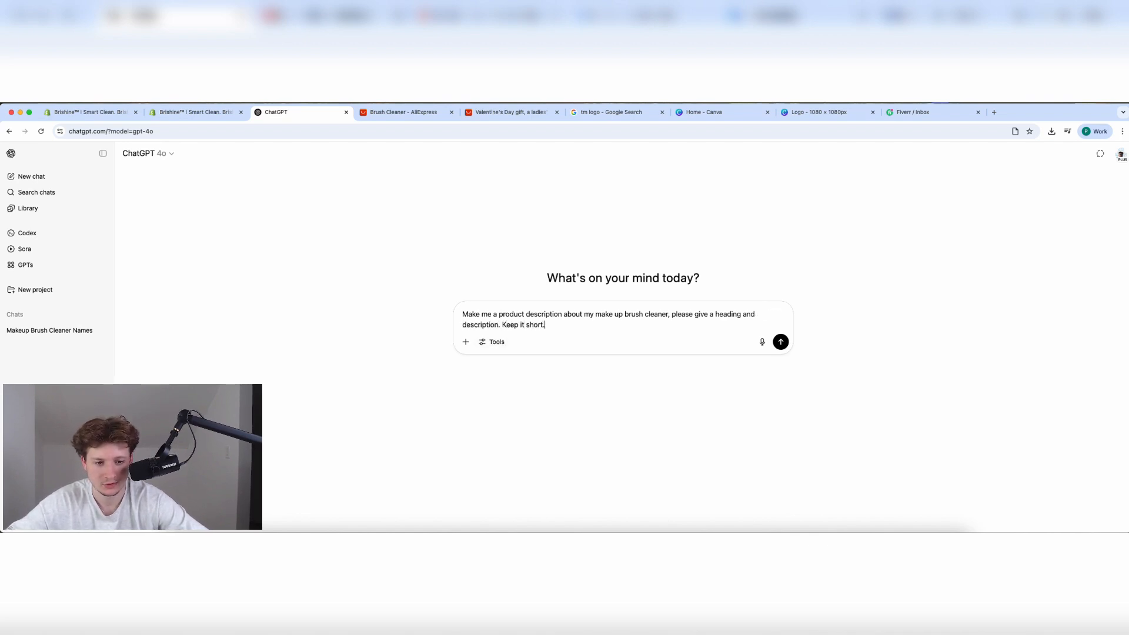
text(. Keep it short.)
key(Return)
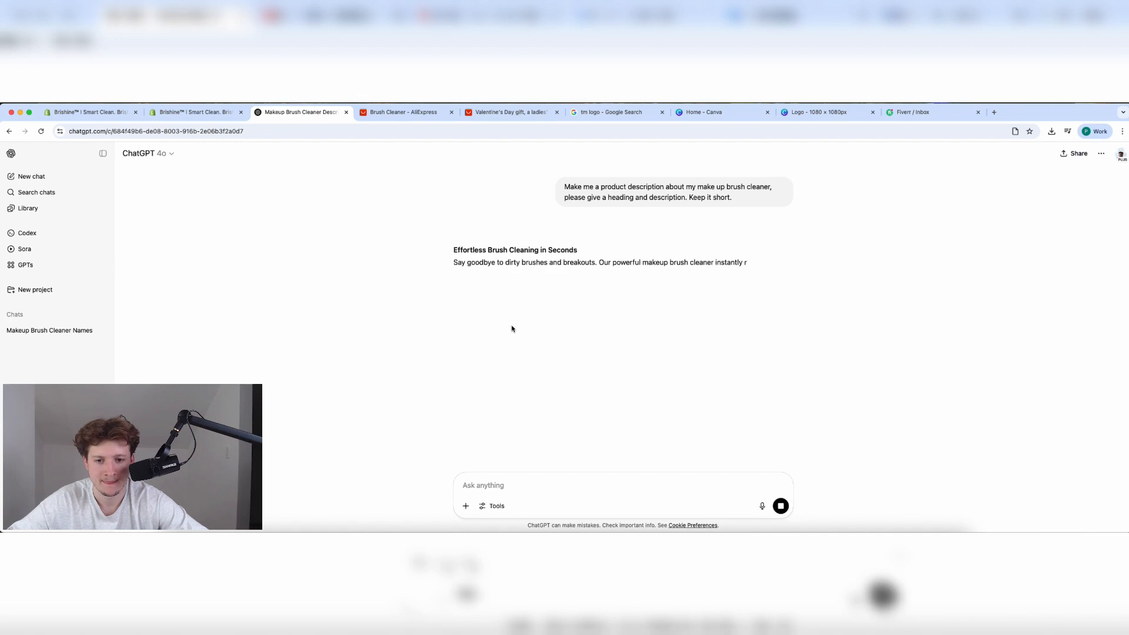
triple_click(485, 250)
key(super+c)
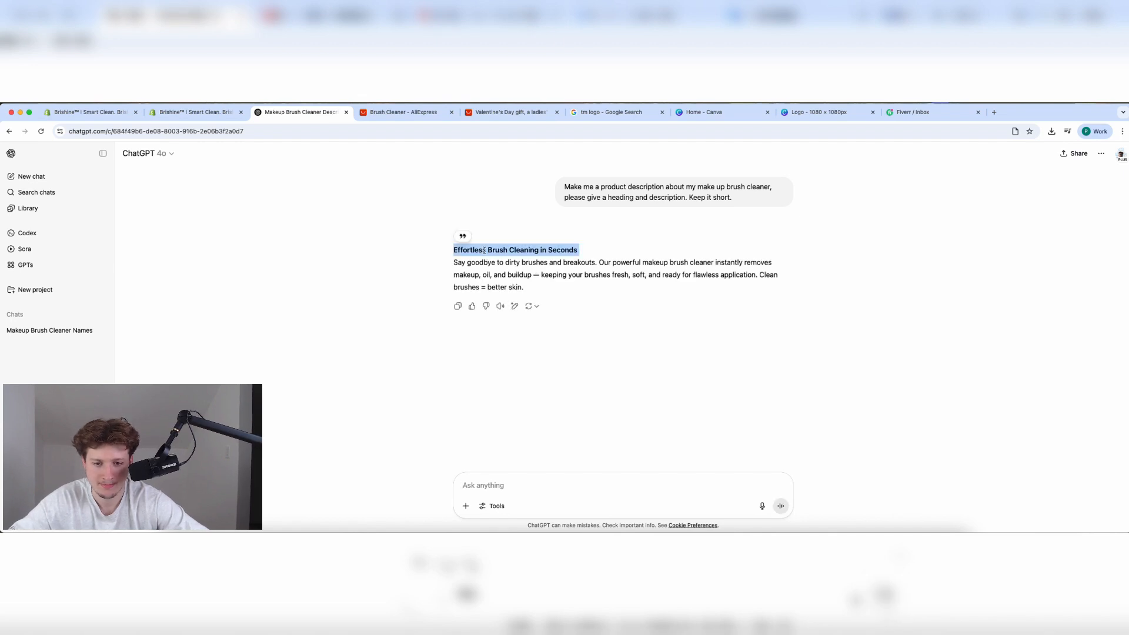
click(194, 112)
click(477, 277)
Paste 'Effortless Brush Cleaning in Seconds' into the product description as a Heading 2.
key(super+v)
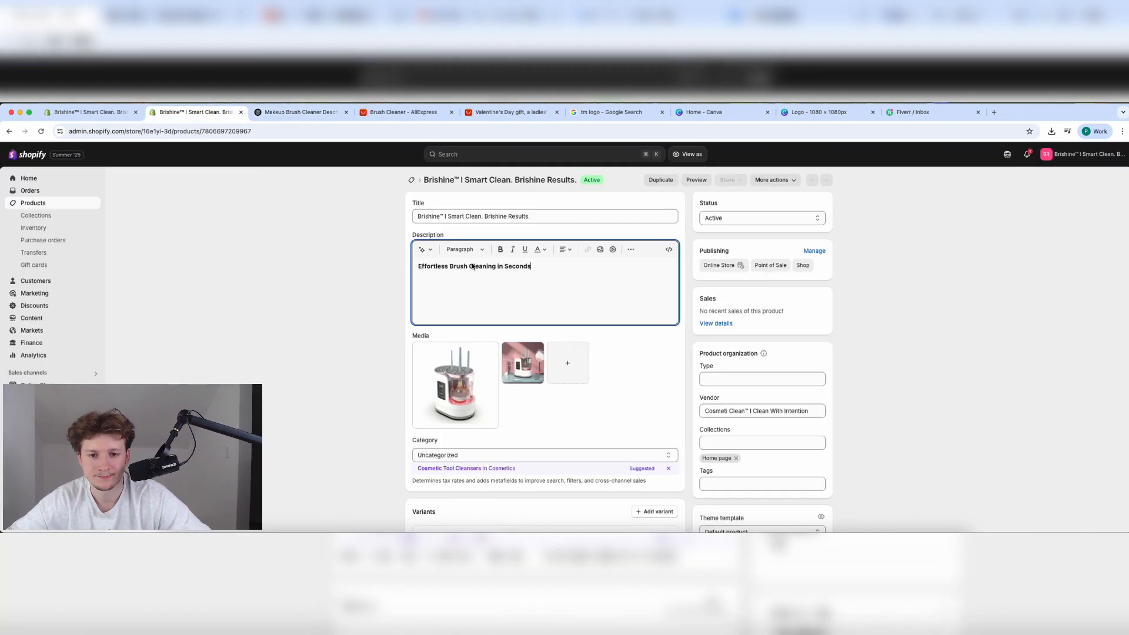
key(super+a)
click(464, 248)
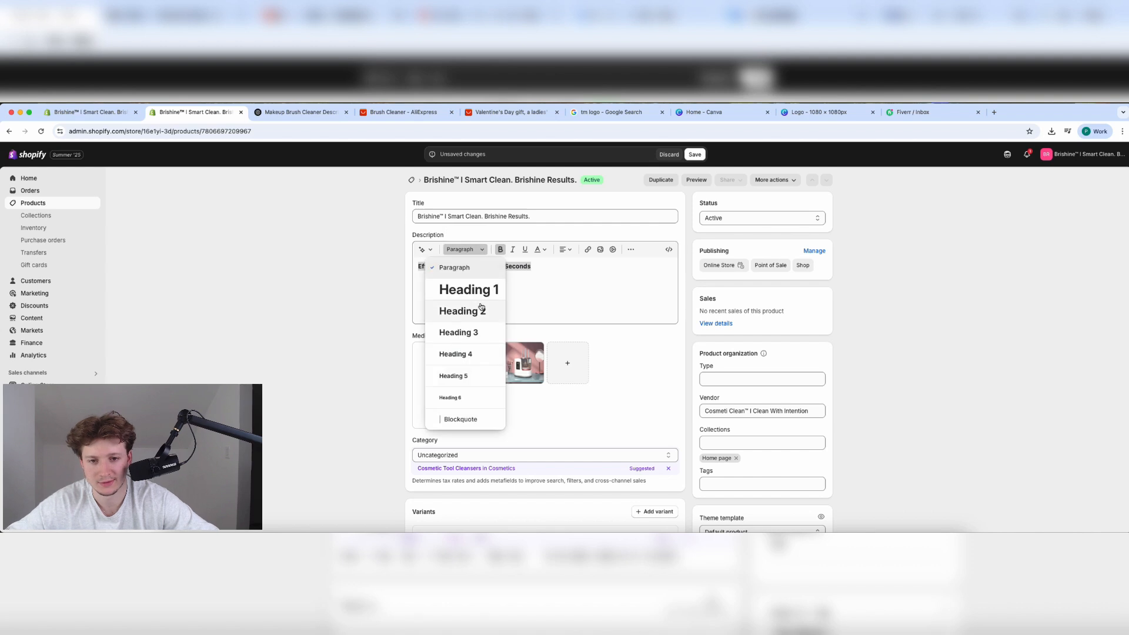
click(479, 307)
click(539, 298)
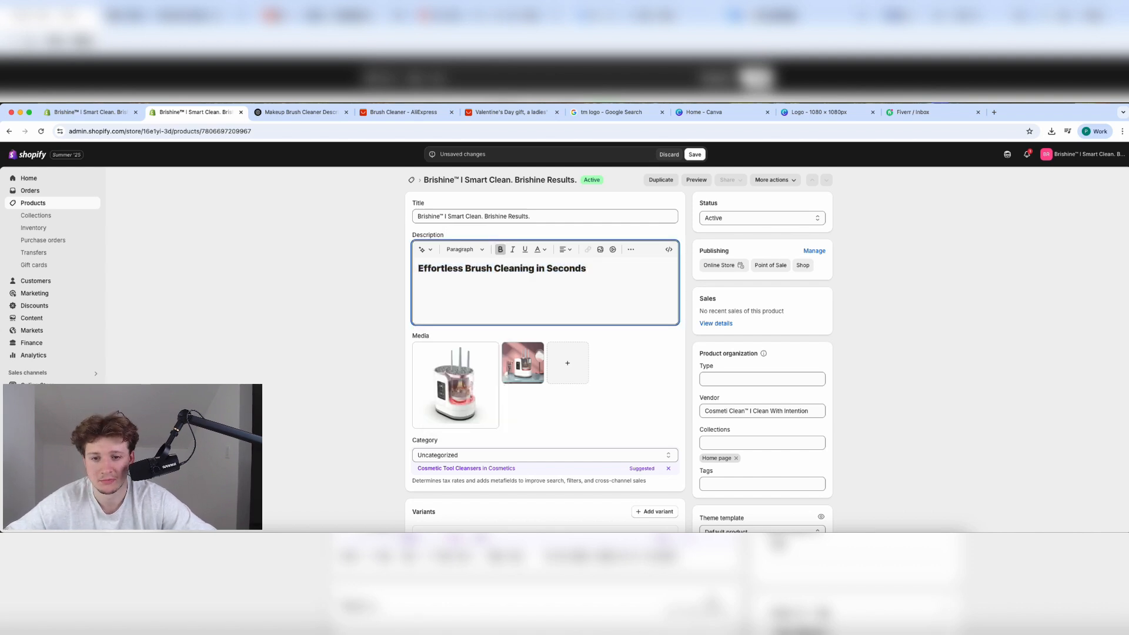
Copy ChatGPT's description paragraph and paste it under the heading.
click(300, 112)
triple_click(476, 263)
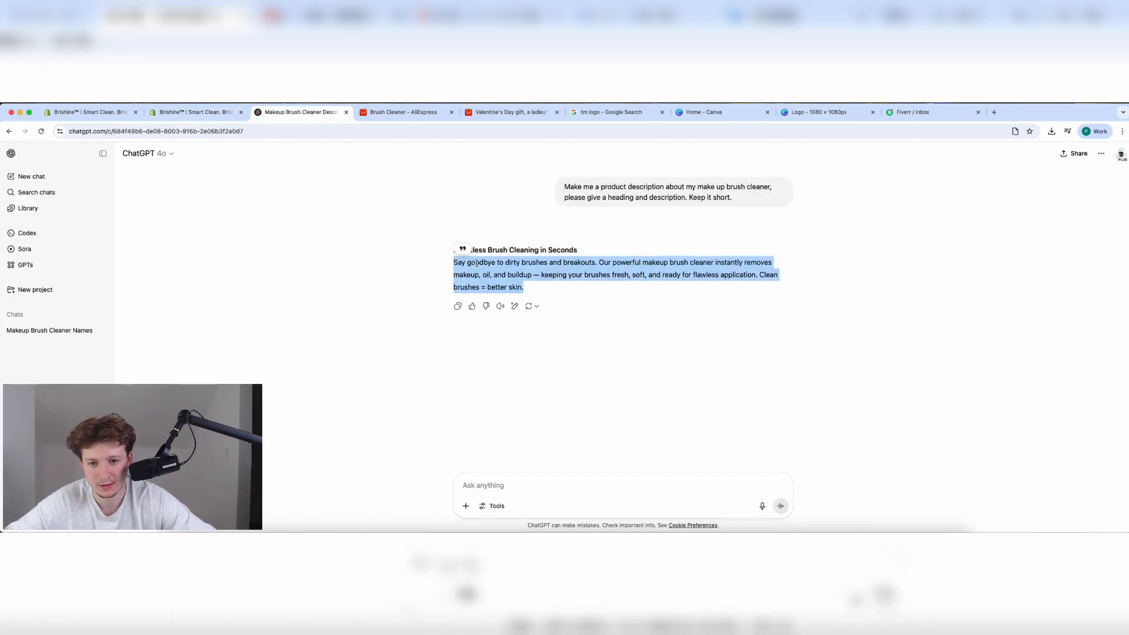
key(super+c)
click(194, 111)
key(super+v)
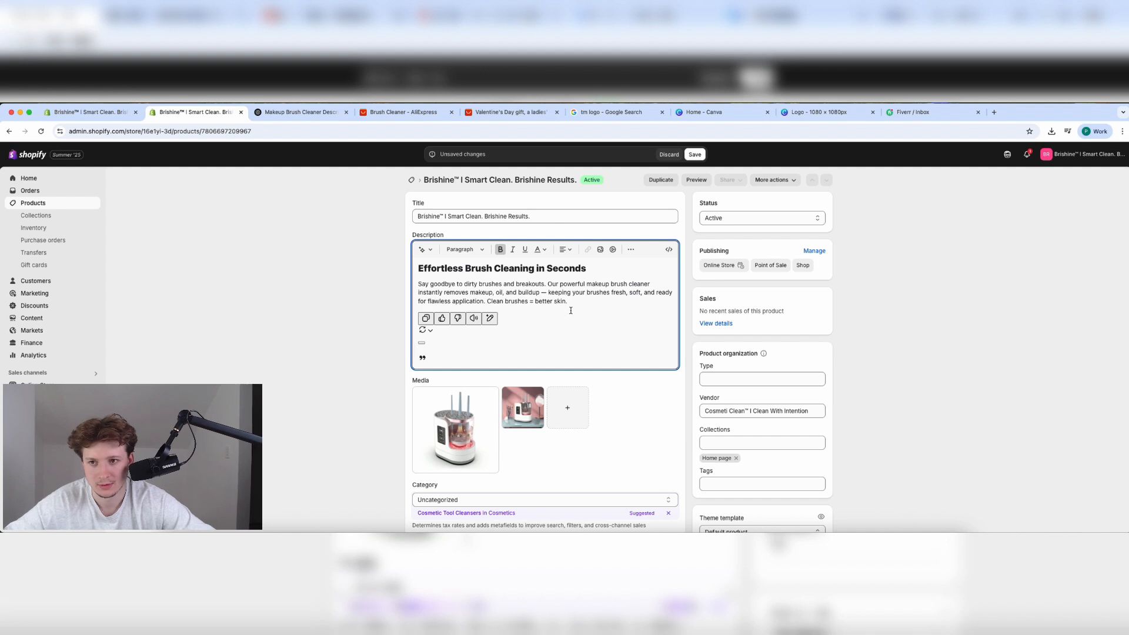
Re-paste the paragraph, then delete the stray icon rows and the pasted text.
click(288, 112)
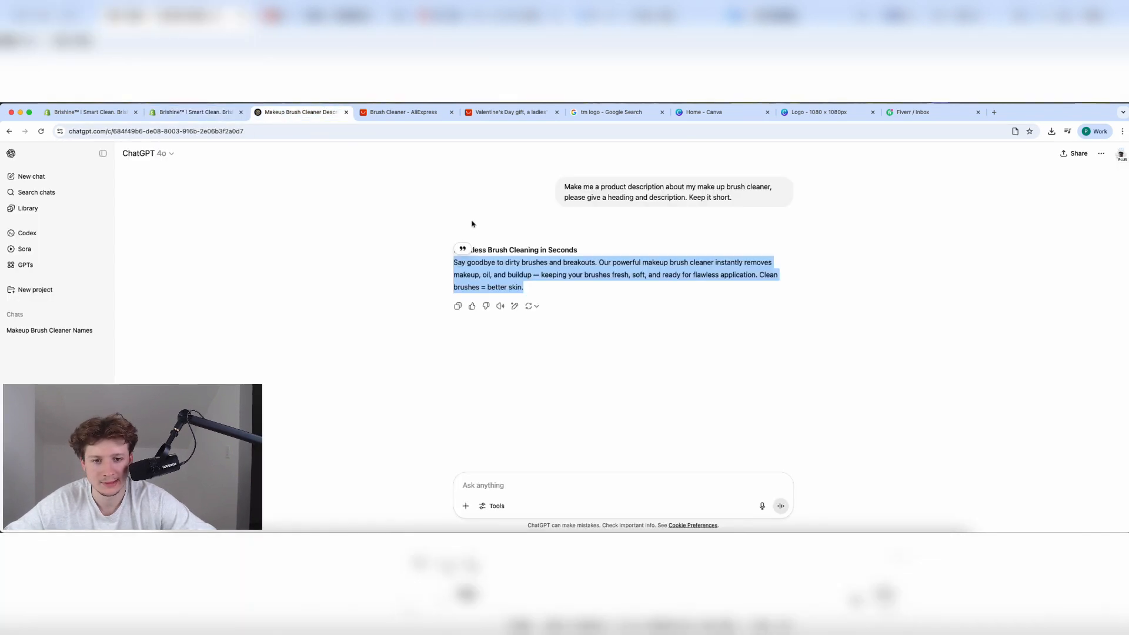
click(480, 234)
triple_click(497, 270)
key(super+c)
click(194, 111)
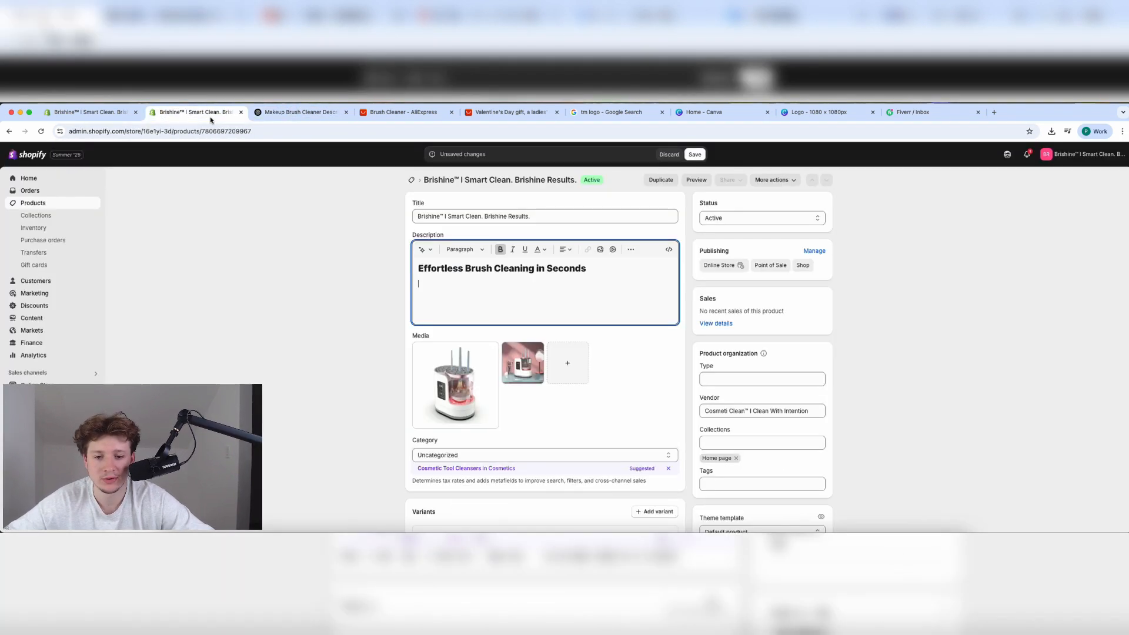
key(super+v)
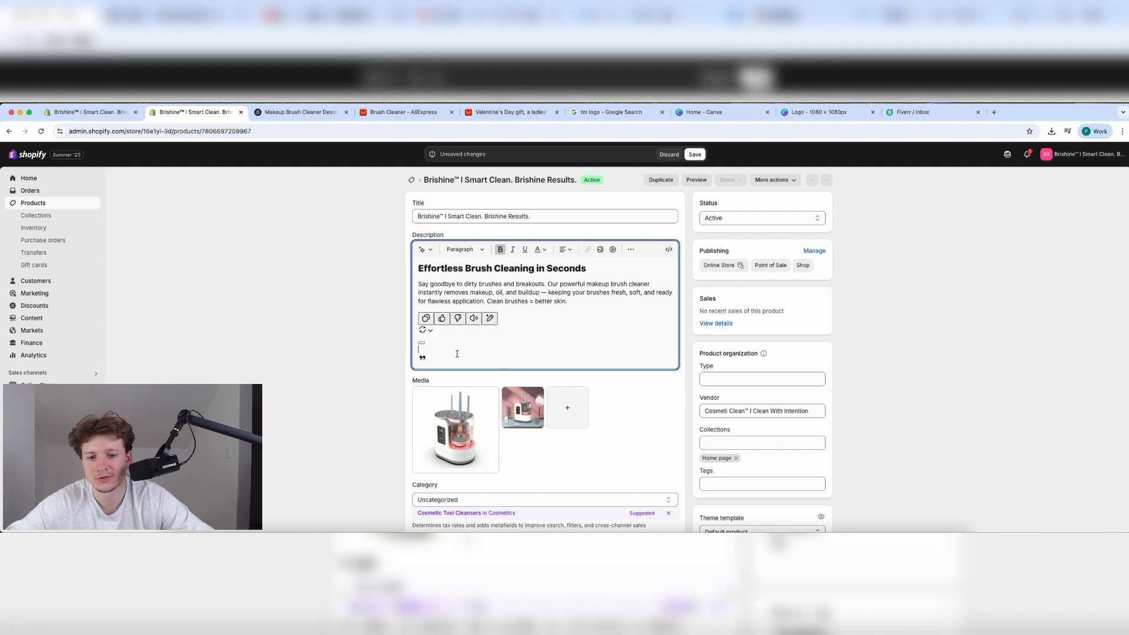
key(BackSpace)
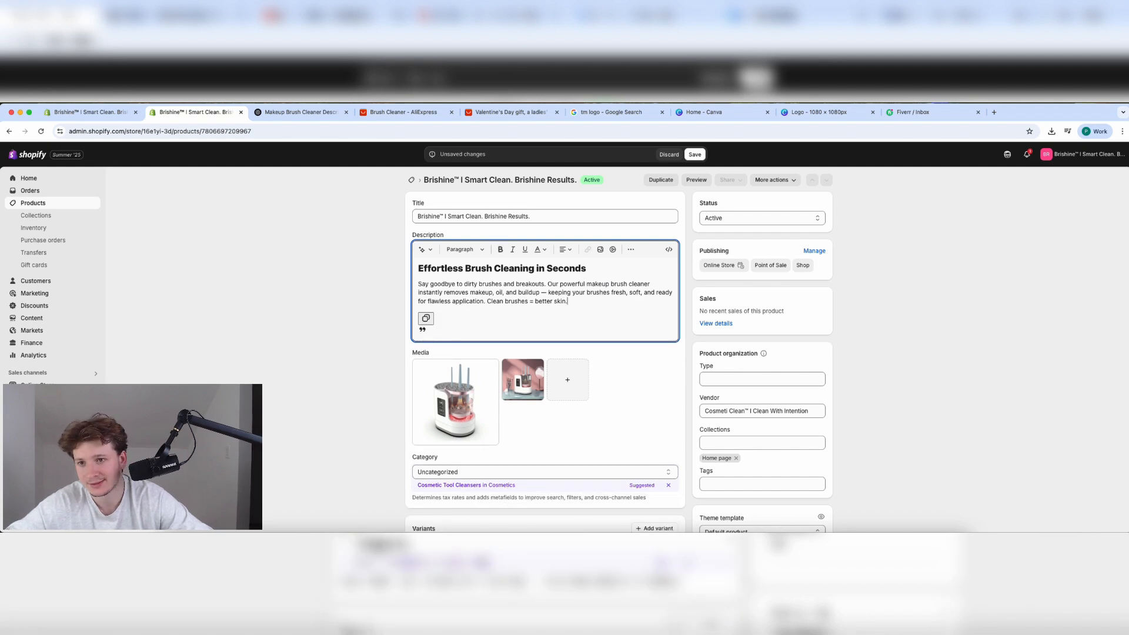
drag(519, 314, 405, 285)
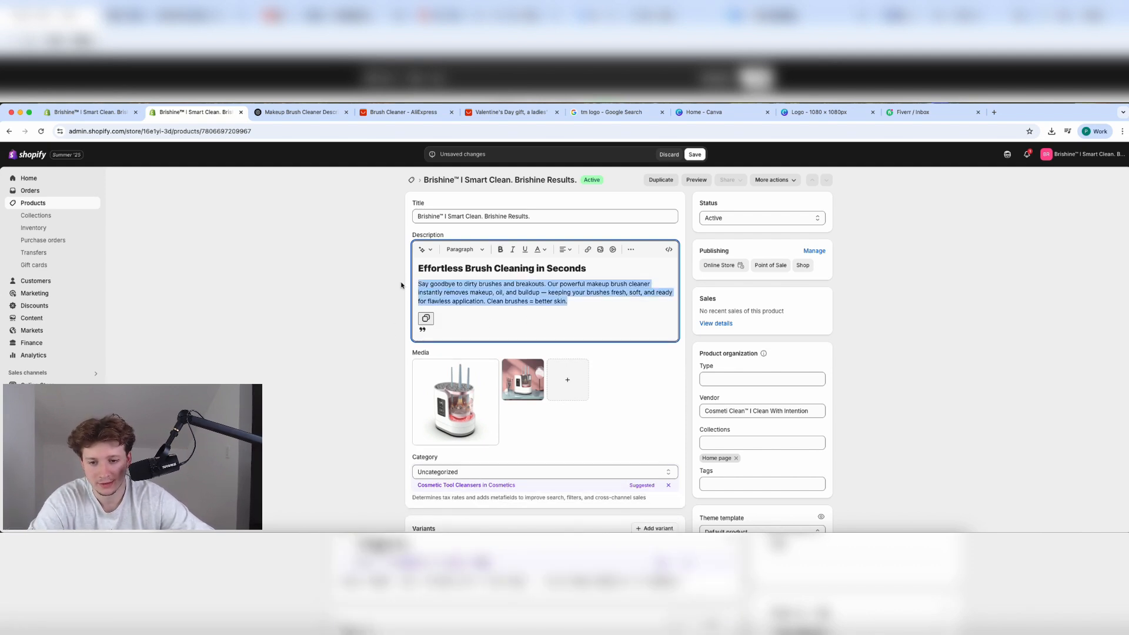
key(BackSpace)
Paste the whole ChatGPT answer and remove the duplicate bold heading line.
click(329, 113)
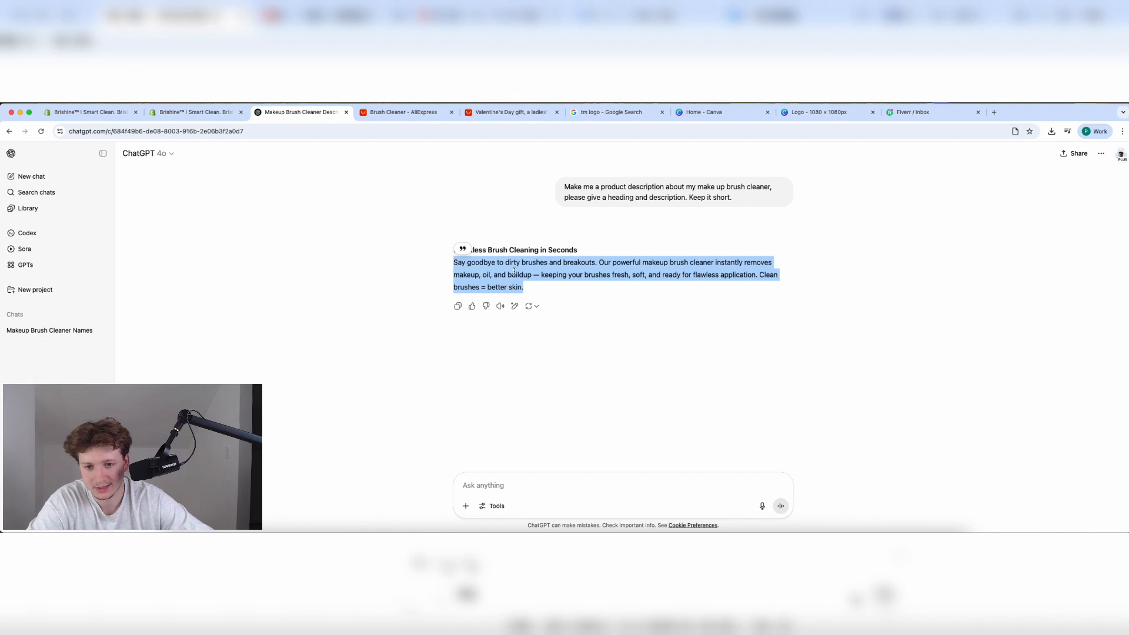
click(458, 306)
click(194, 113)
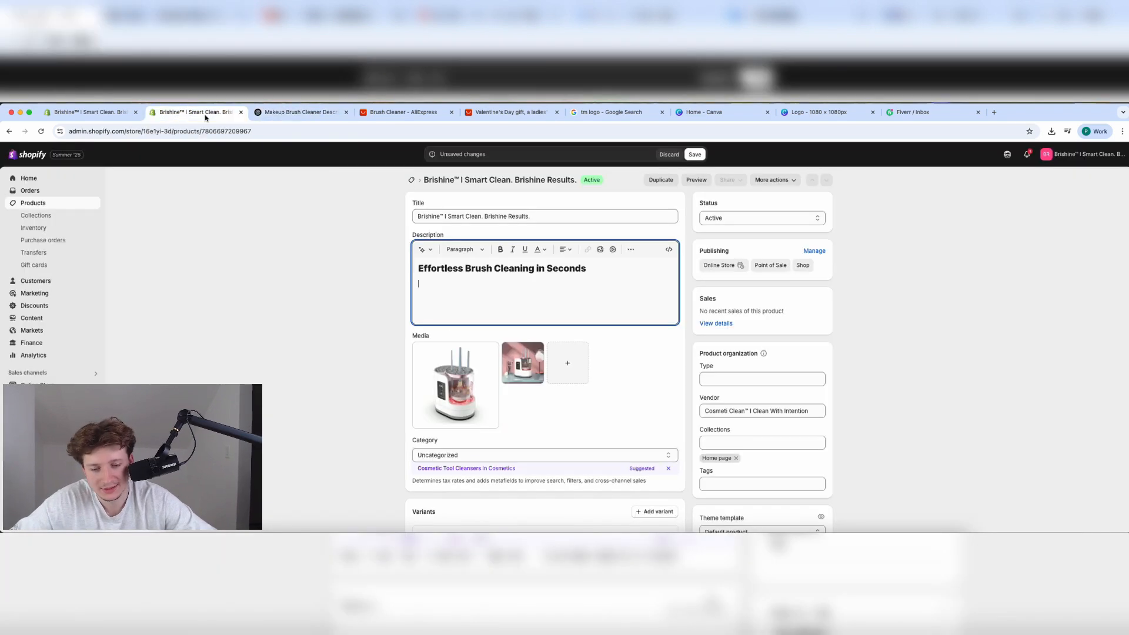
key(super+v)
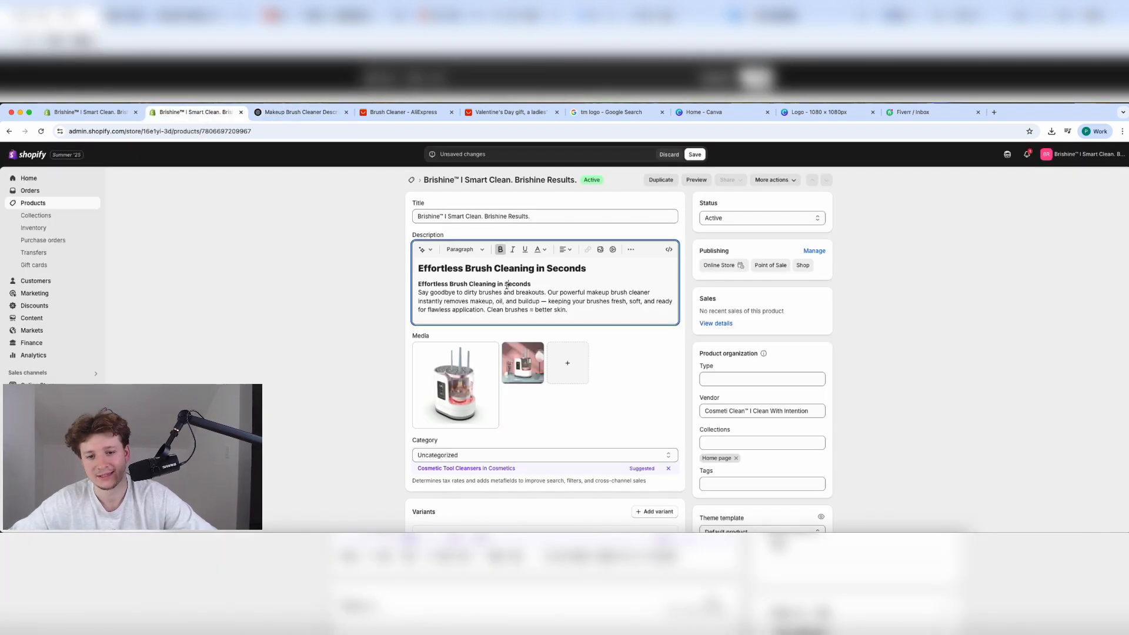
triple_click(507, 285)
key(BackSpace)
key(Return)
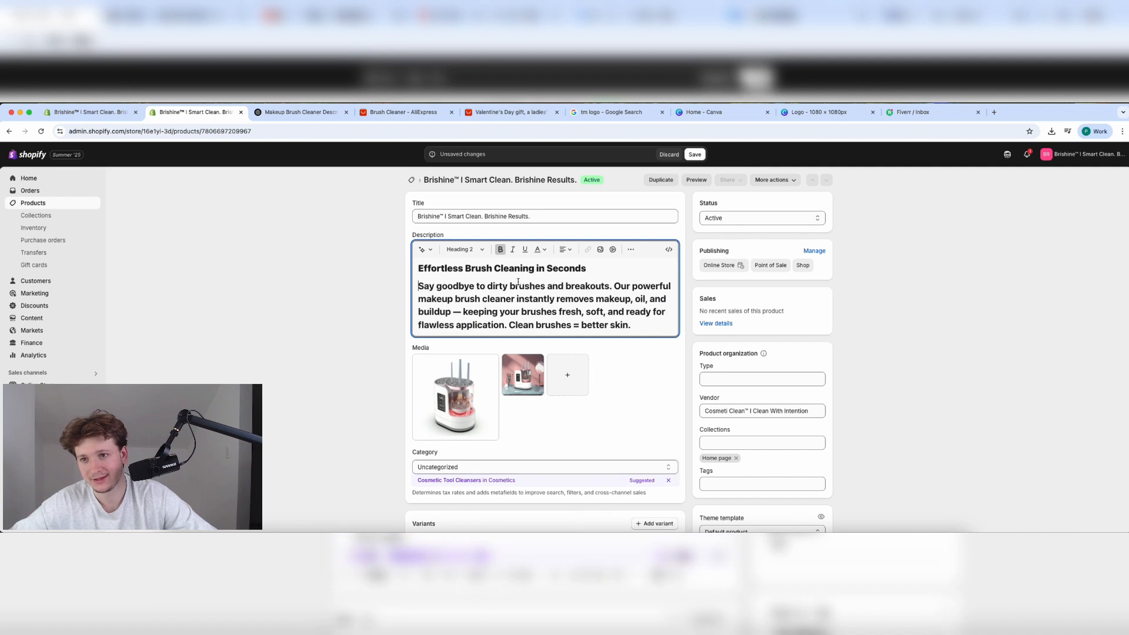
Set the description paragraph to Paragraph style so it shows as normal text.
triple_click(507, 304)
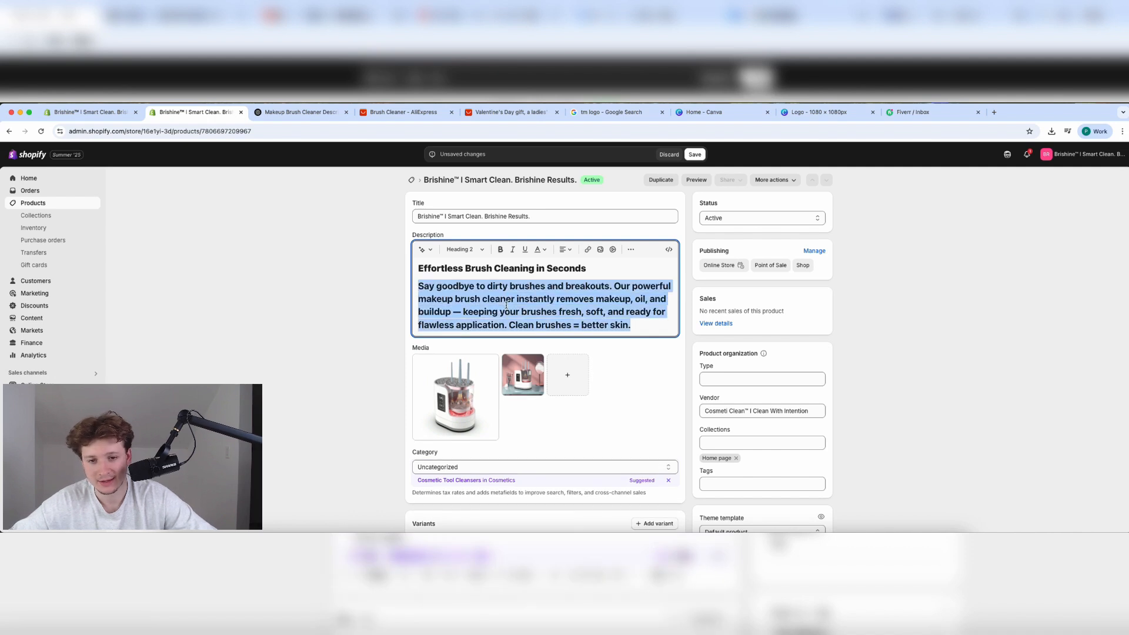
click(478, 247)
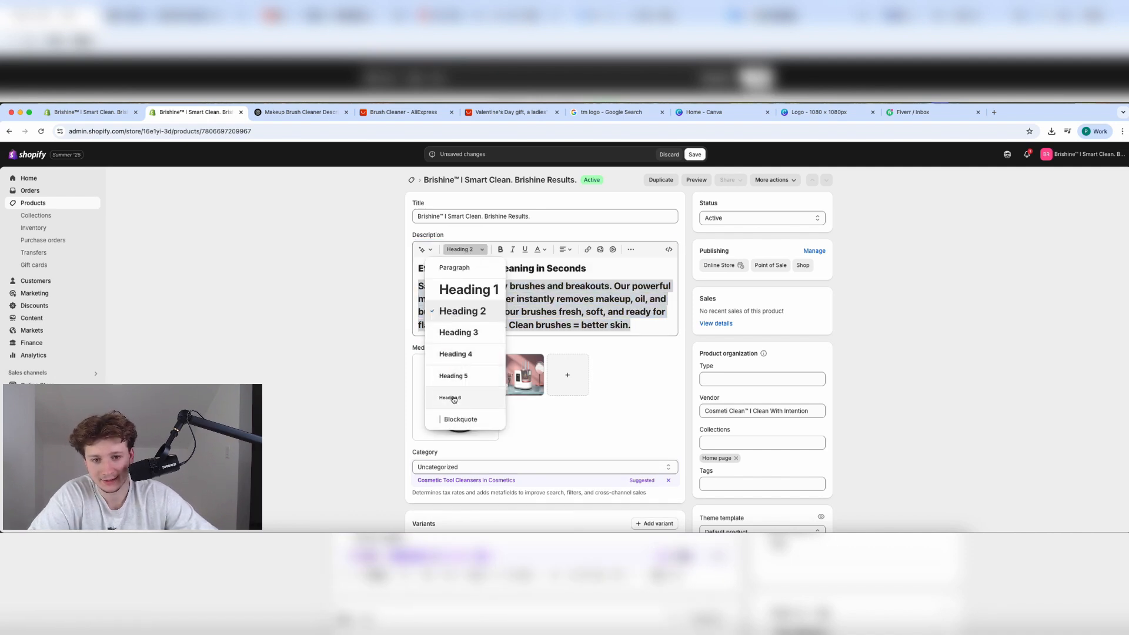
click(458, 268)
click(599, 291)
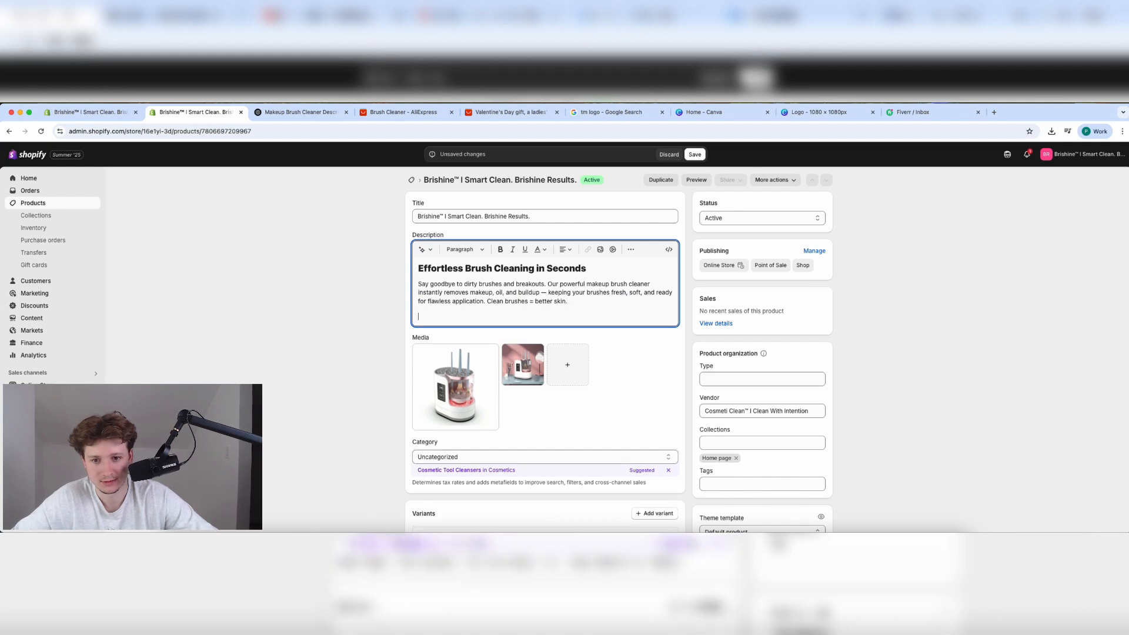
click(276, 116)
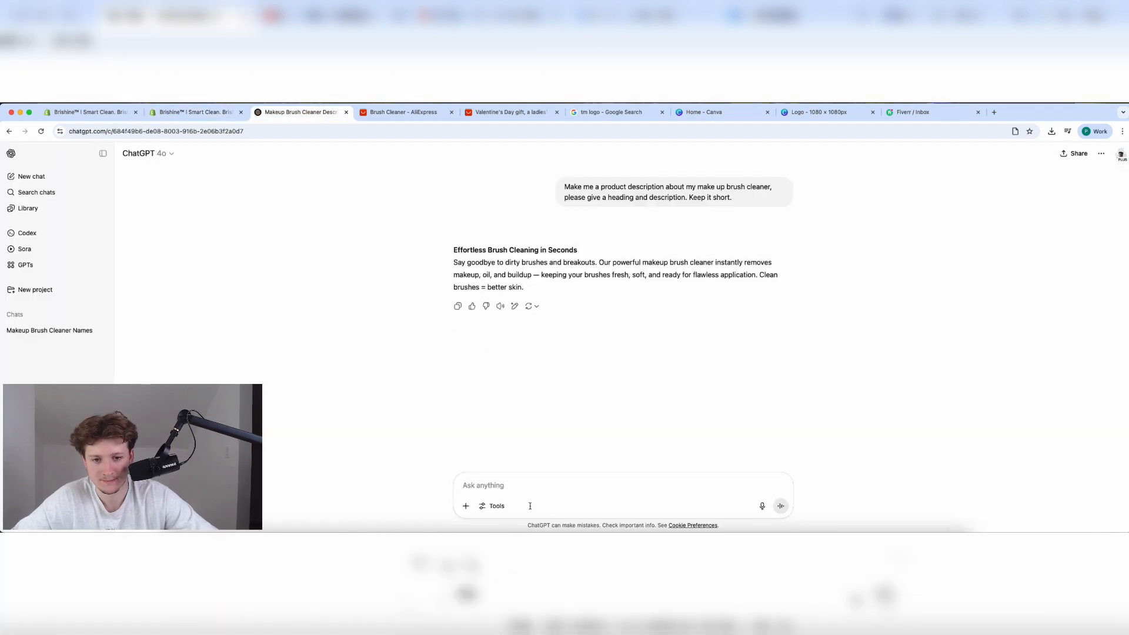
Ask ChatGPT to 'Find me a gif for this product'.
click(525, 483)
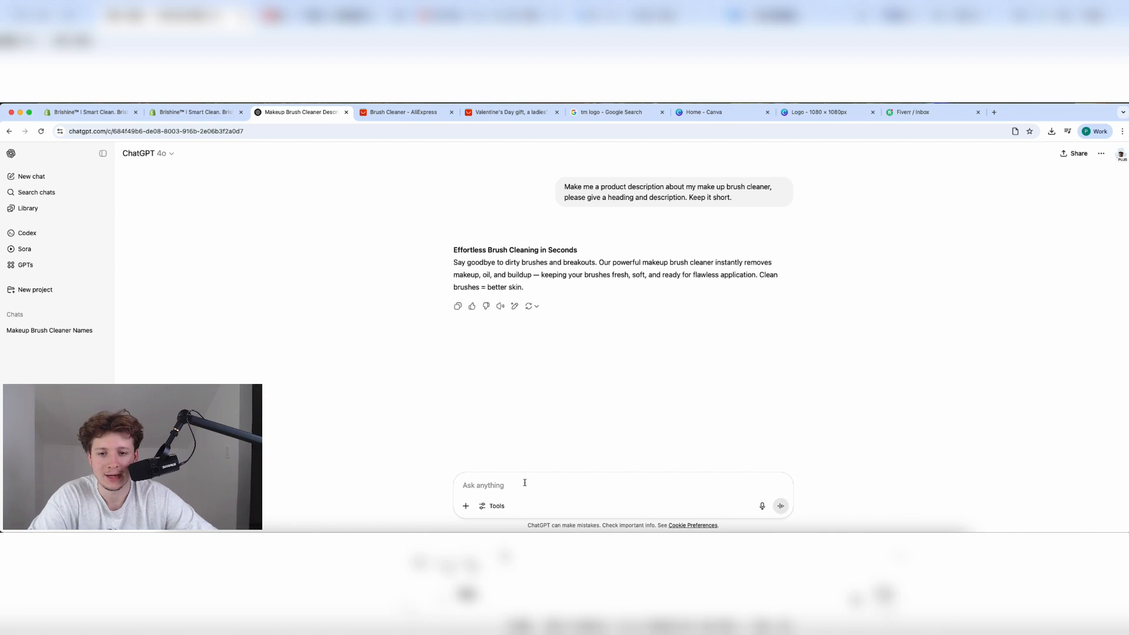
text(Find me a gif for thi)
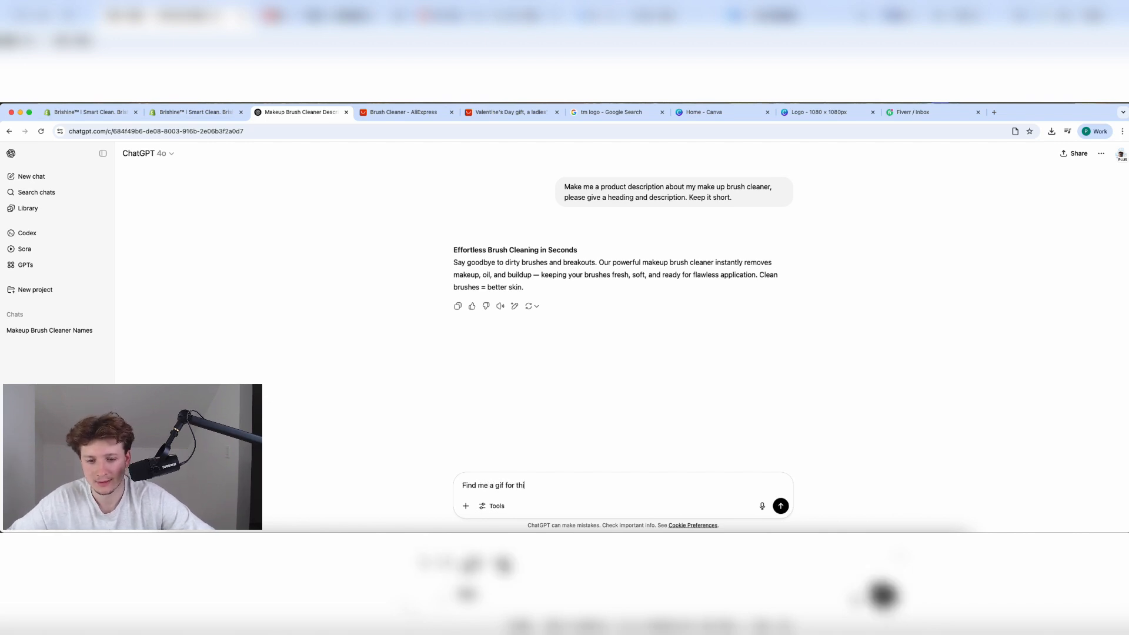
text(s product)
key(Return)
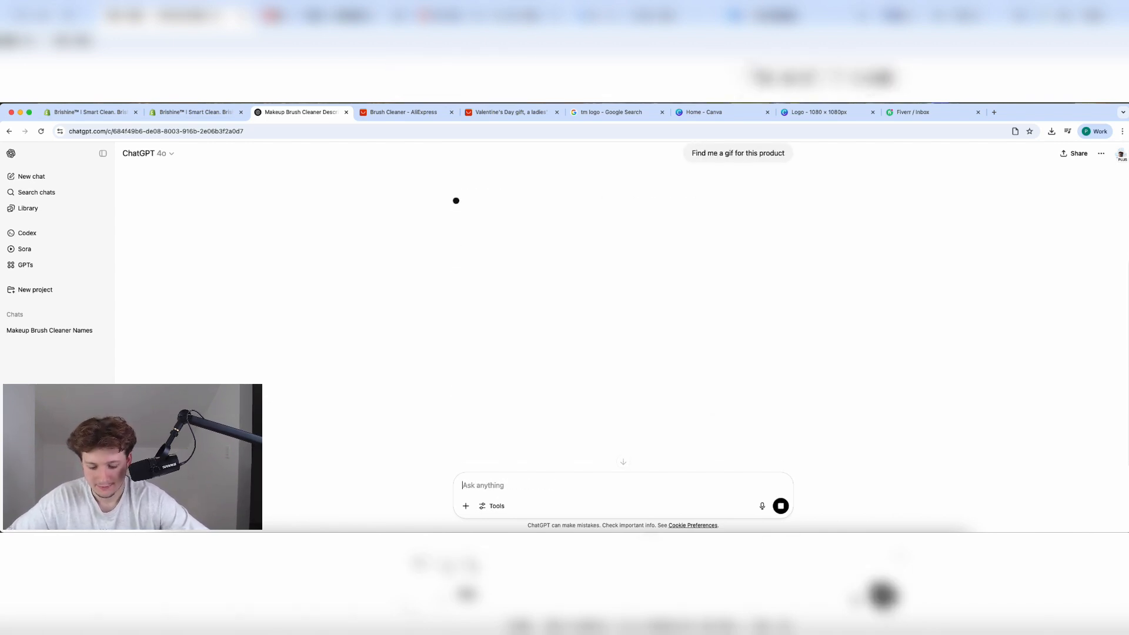
In the Makeup Brush Cleaner Names chat, request 'Give me another variation'.
click(37, 333)
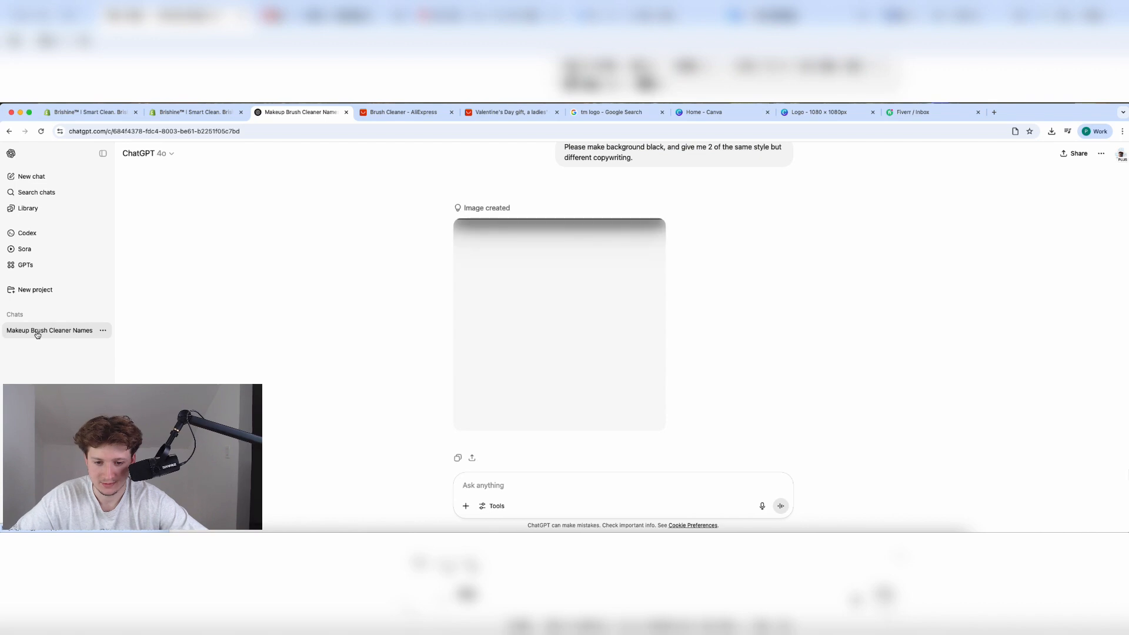
scroll(483, 383, down, 1)
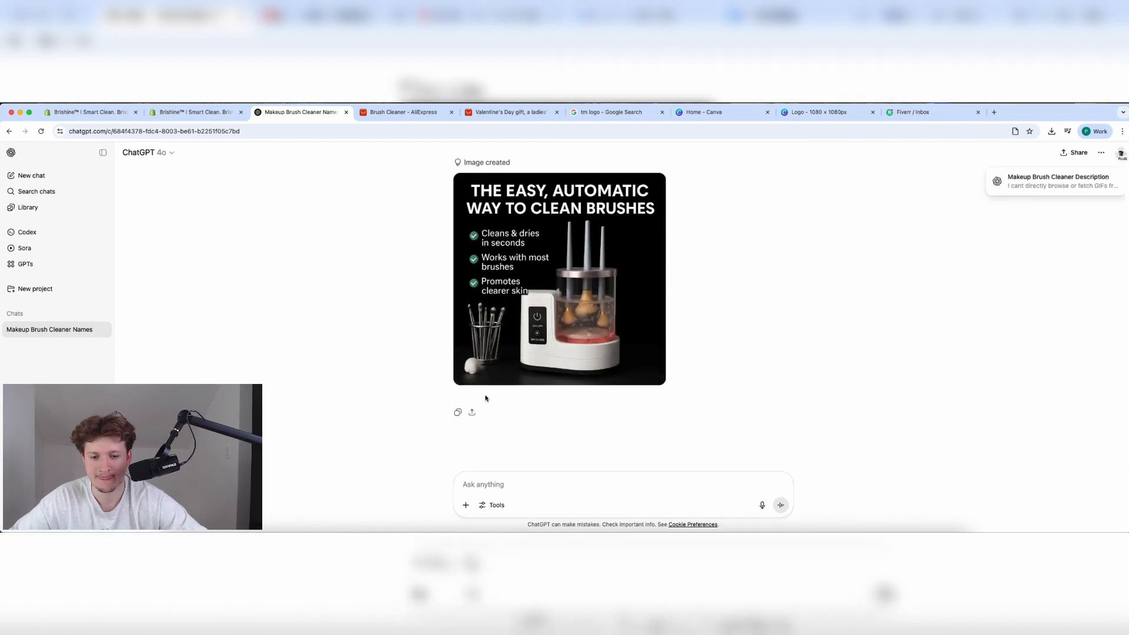
text(Give)
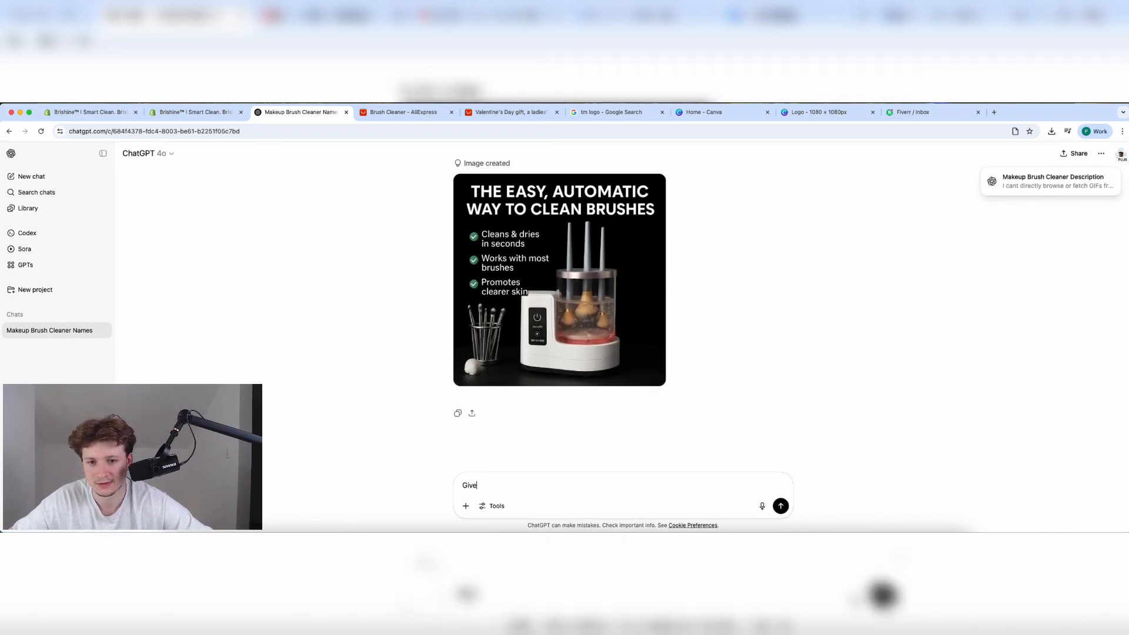
text( me another )
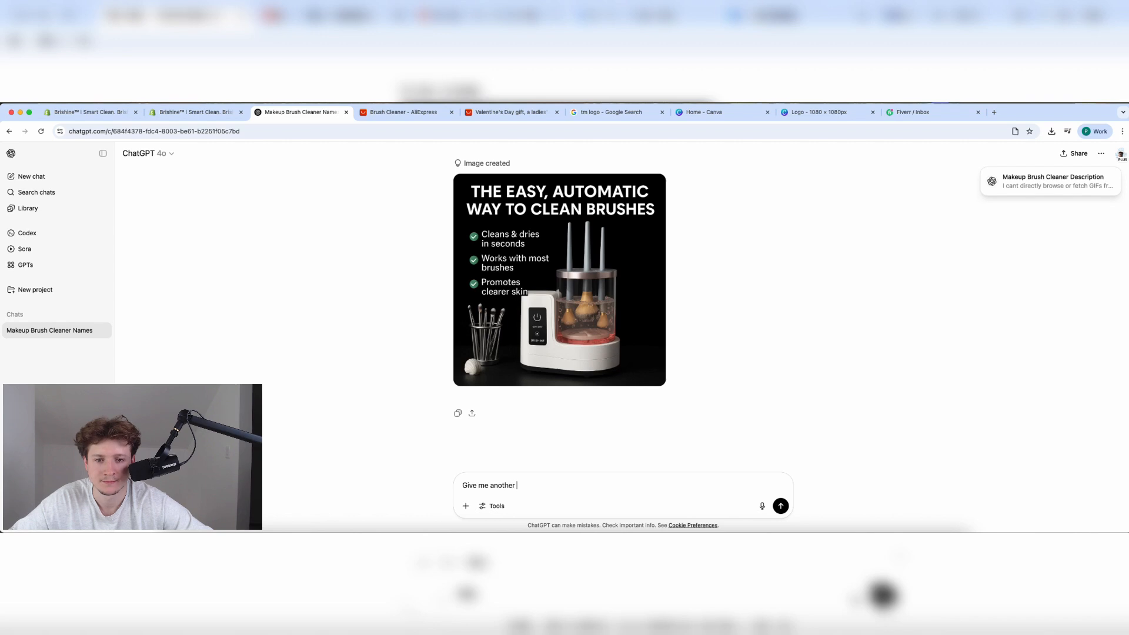
text(variation)
key(Return)
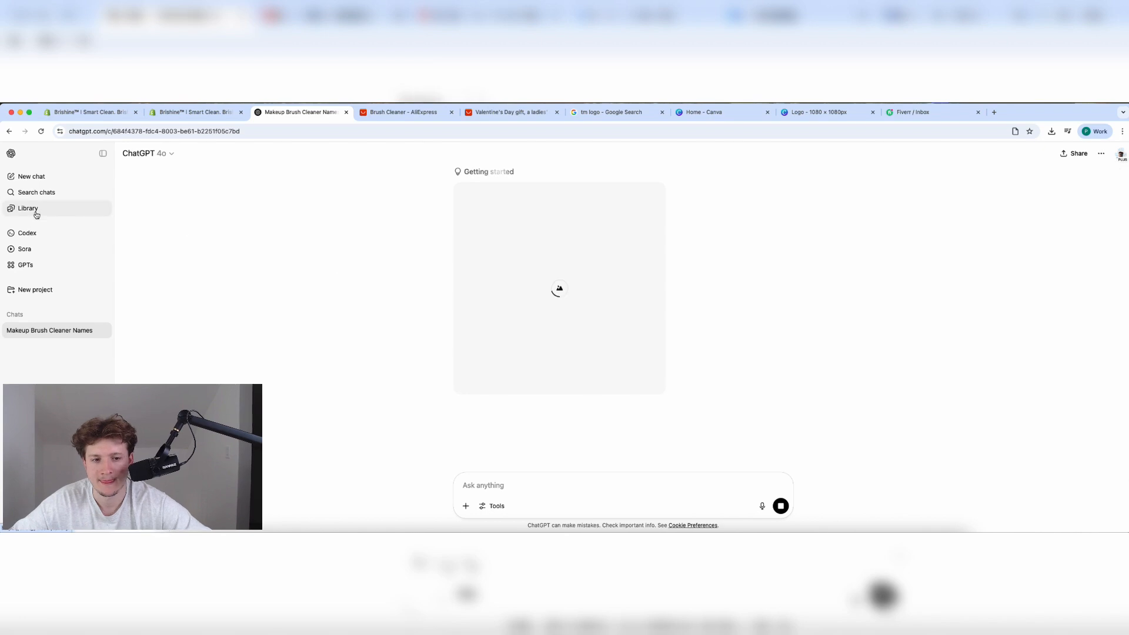
scroll(526, 298, up, 5)
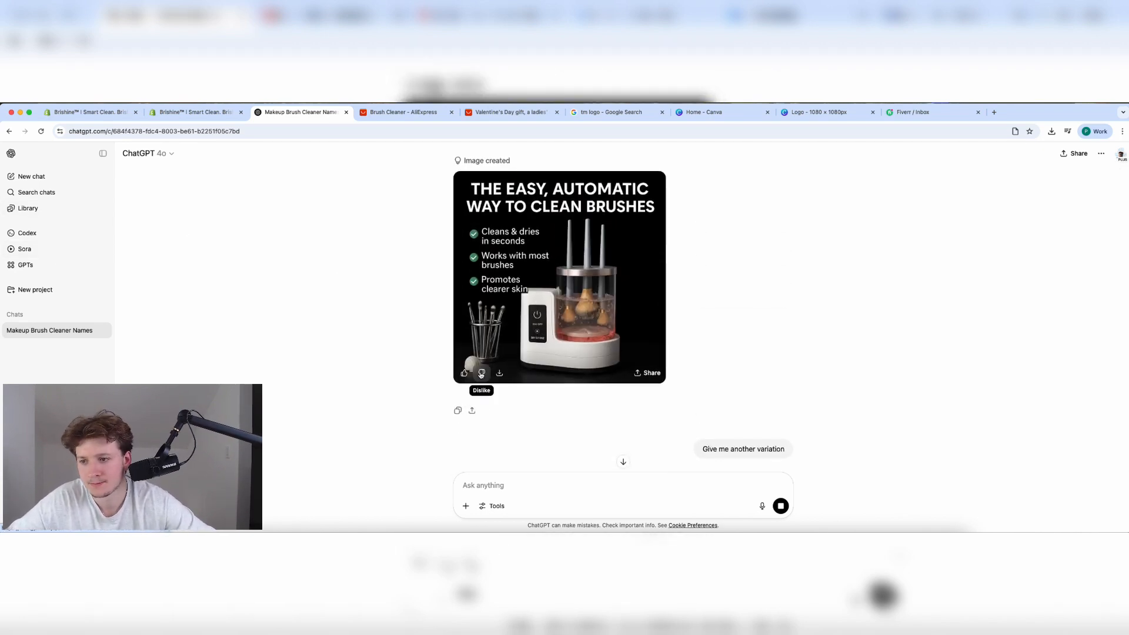
Download the black 'The Easy, Automatic Way to Clean Brushes' image.
click(622, 279)
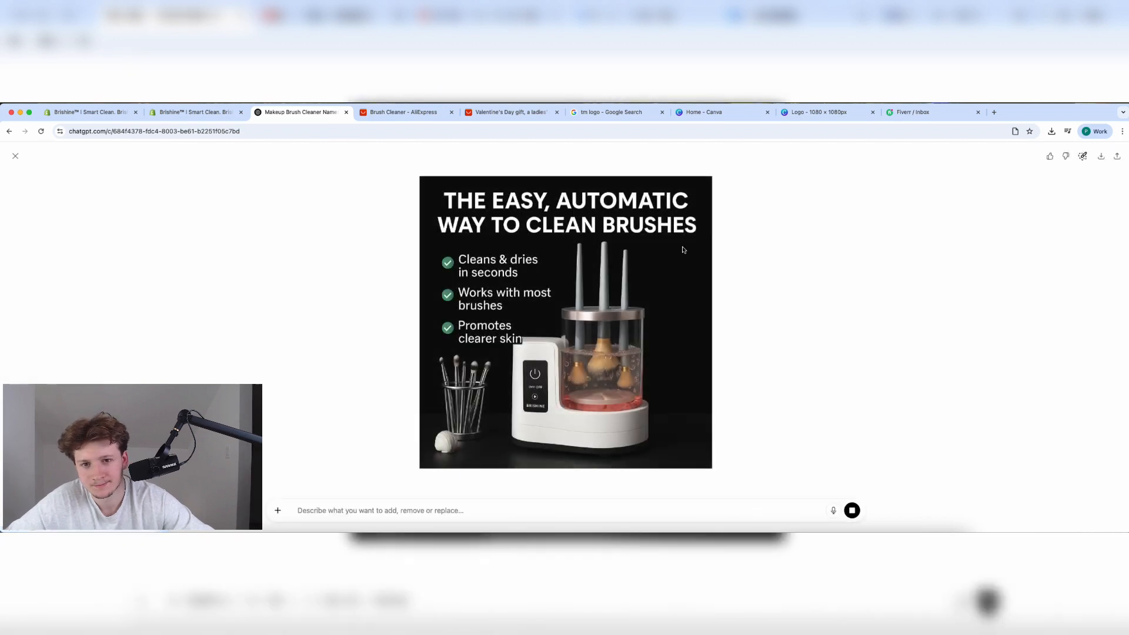
click(1101, 157)
click(792, 272)
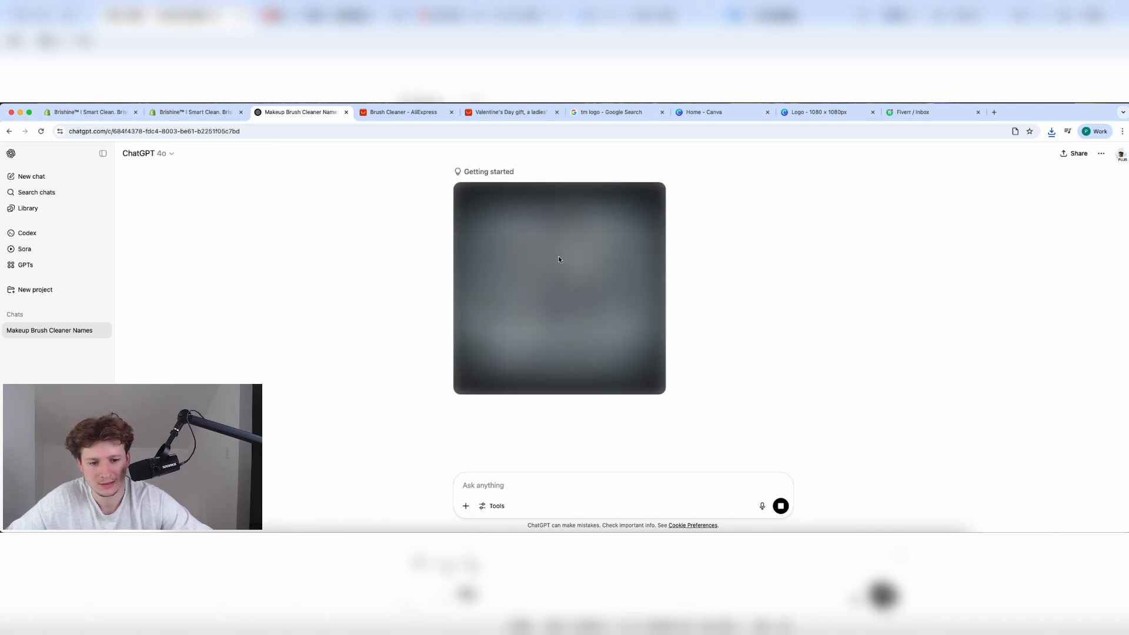
click(200, 112)
Save the brush cleaner product and choose a replacement home-page section image from the library.
click(694, 154)
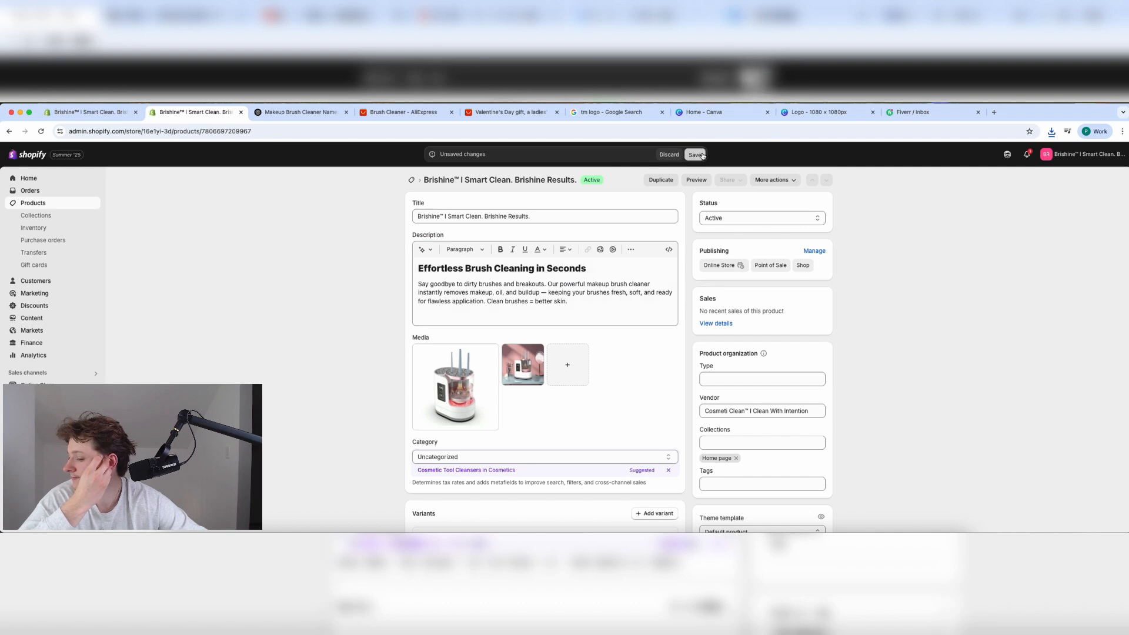
click(101, 114)
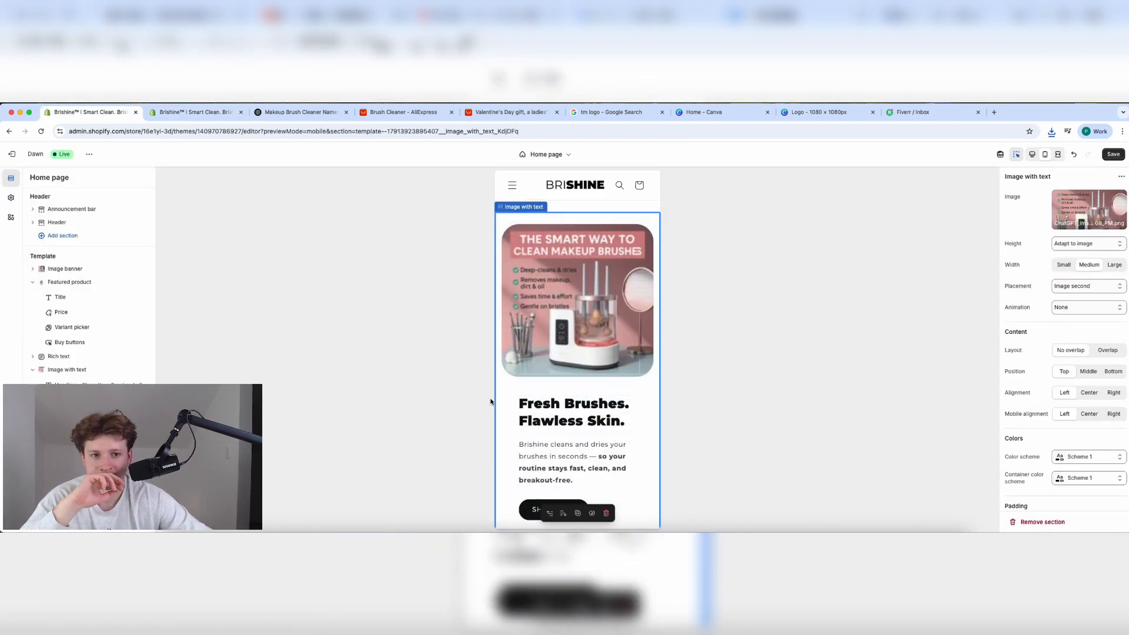
click(1089, 209)
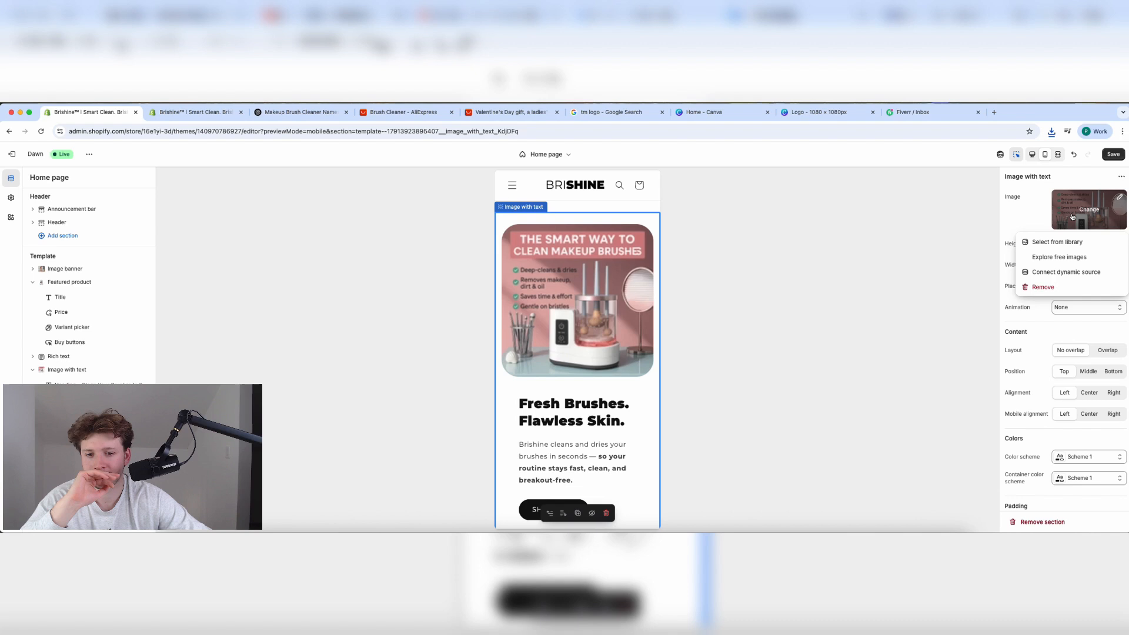
click(1053, 243)
click(1052, 132)
click(1031, 178)
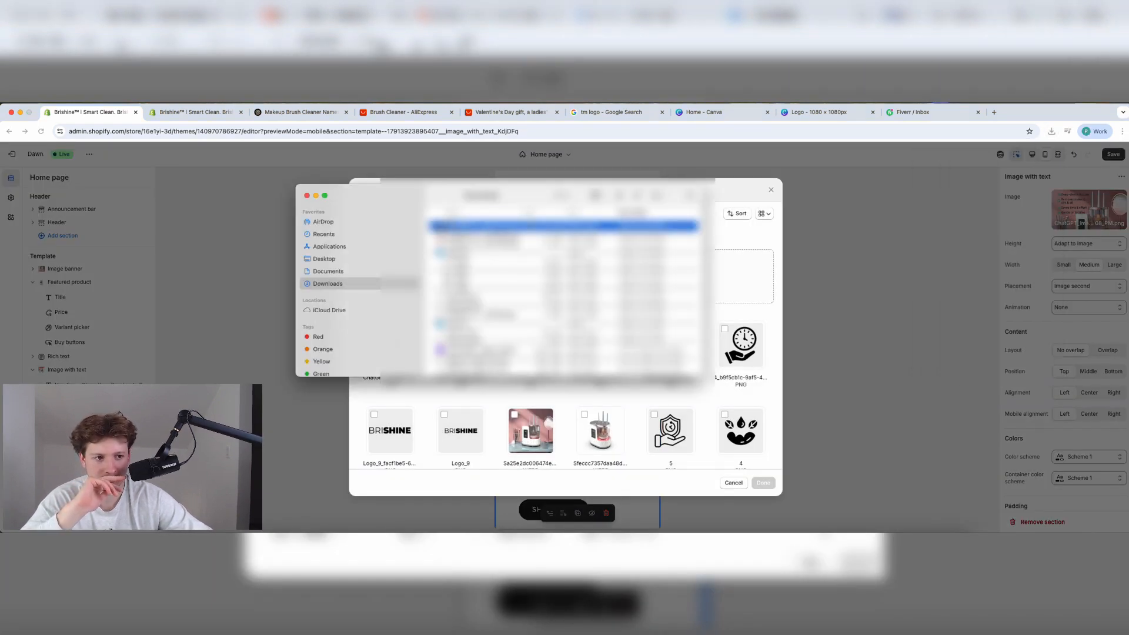
Upload the downloaded black brush-cleaner image and confirm it for the image-with-text section.
drag(544, 226, 759, 282)
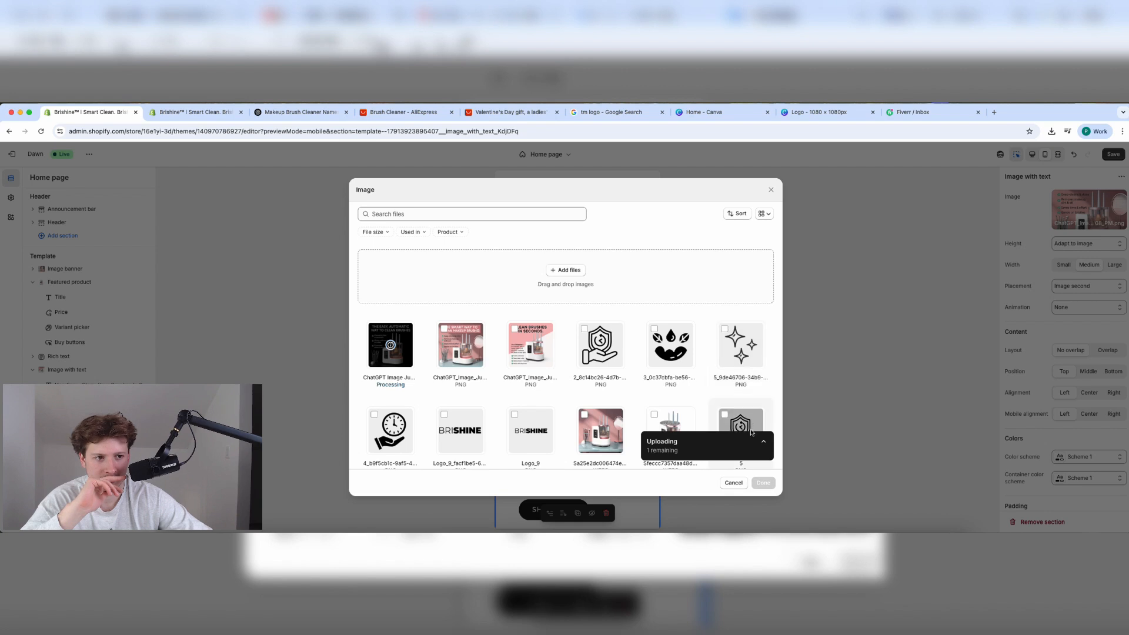
click(761, 484)
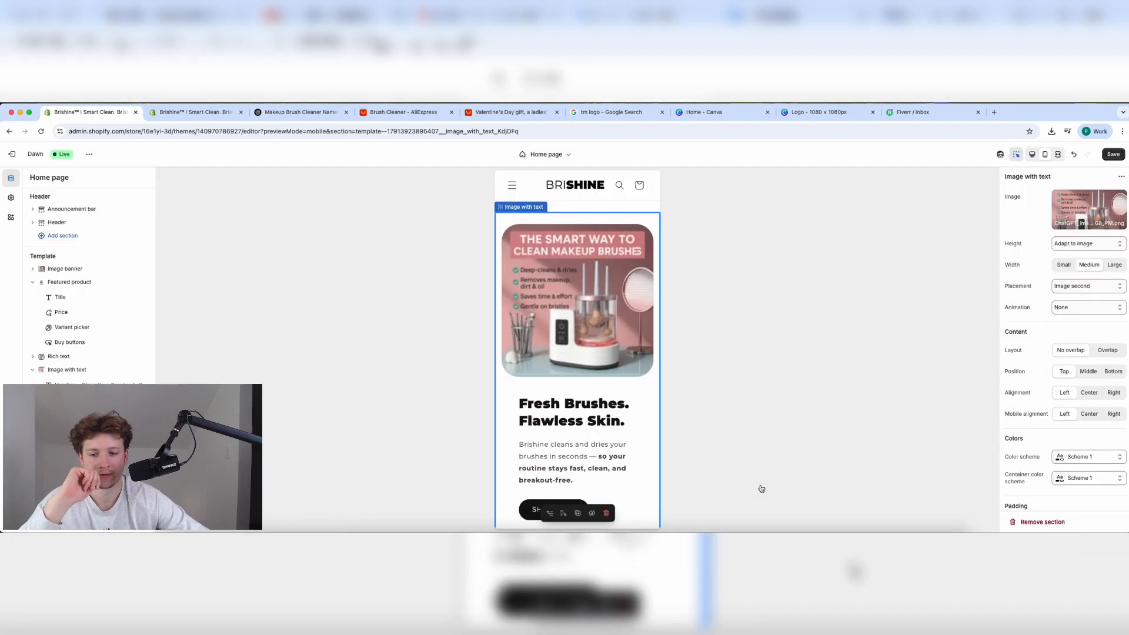
scroll(597, 442, up, 6)
scroll(597, 442, down, 6)
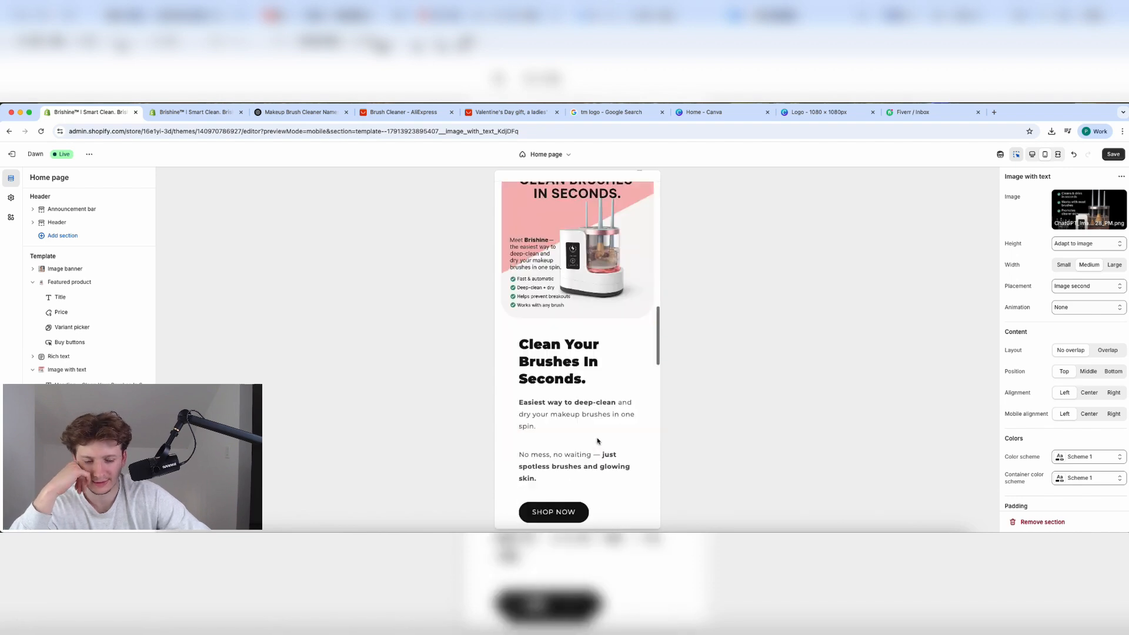
scroll(598, 441, up, 4)
scroll(598, 441, up, 2)
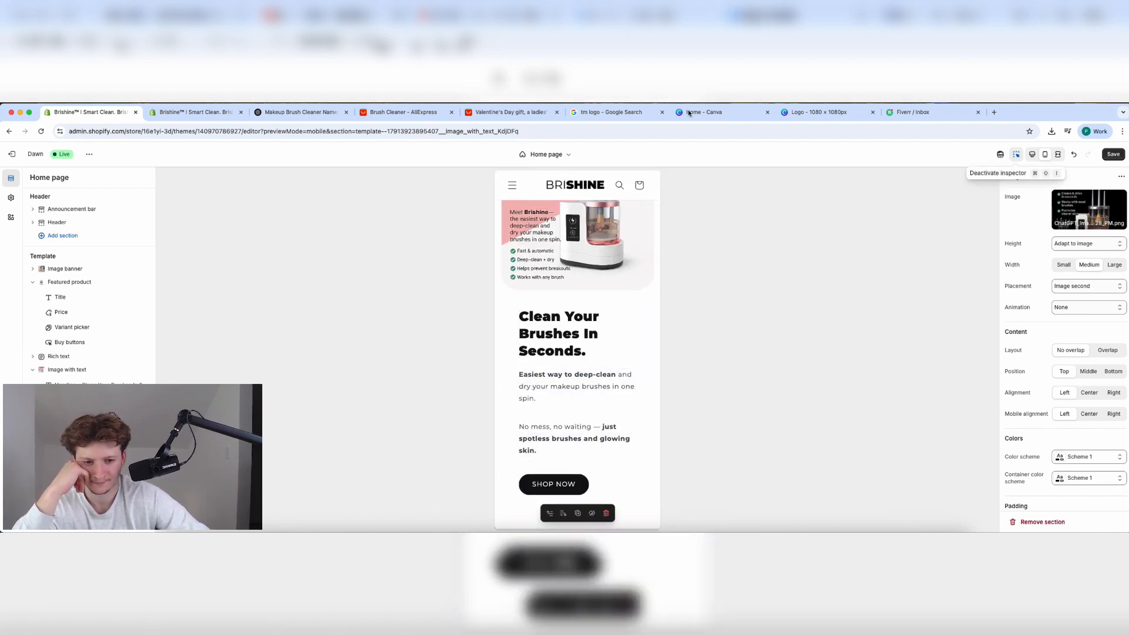
click(265, 113)
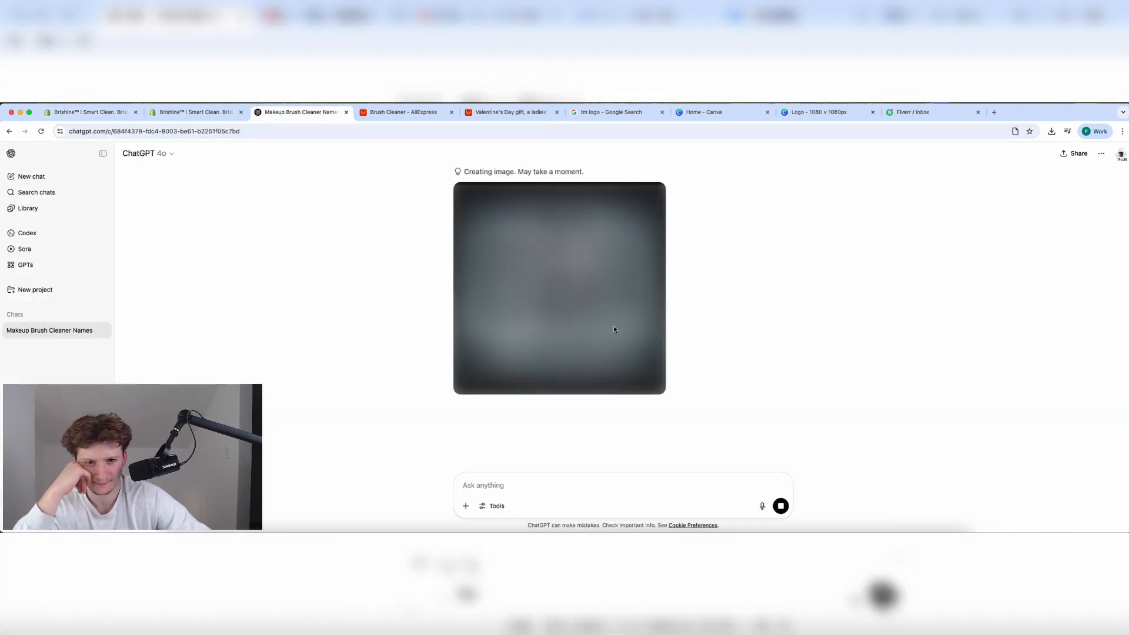
Review the finished 'Clean Brushes in Seconds' variation and the attachment options.
scroll(613, 327, up, 15)
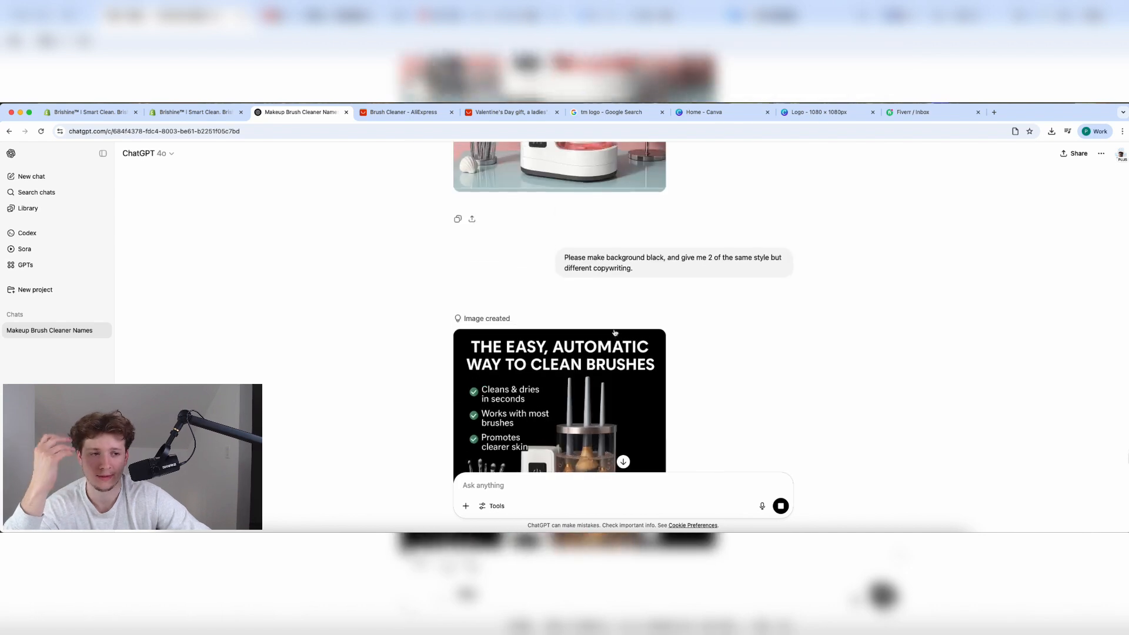
scroll(615, 333, down, 15)
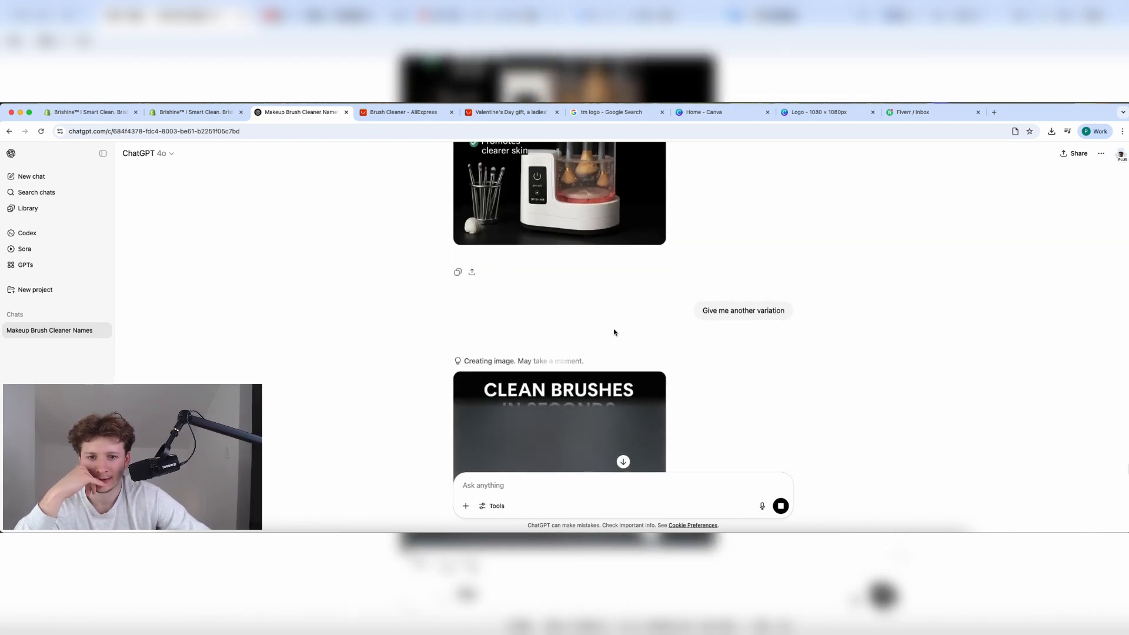
scroll(615, 333, up, 5)
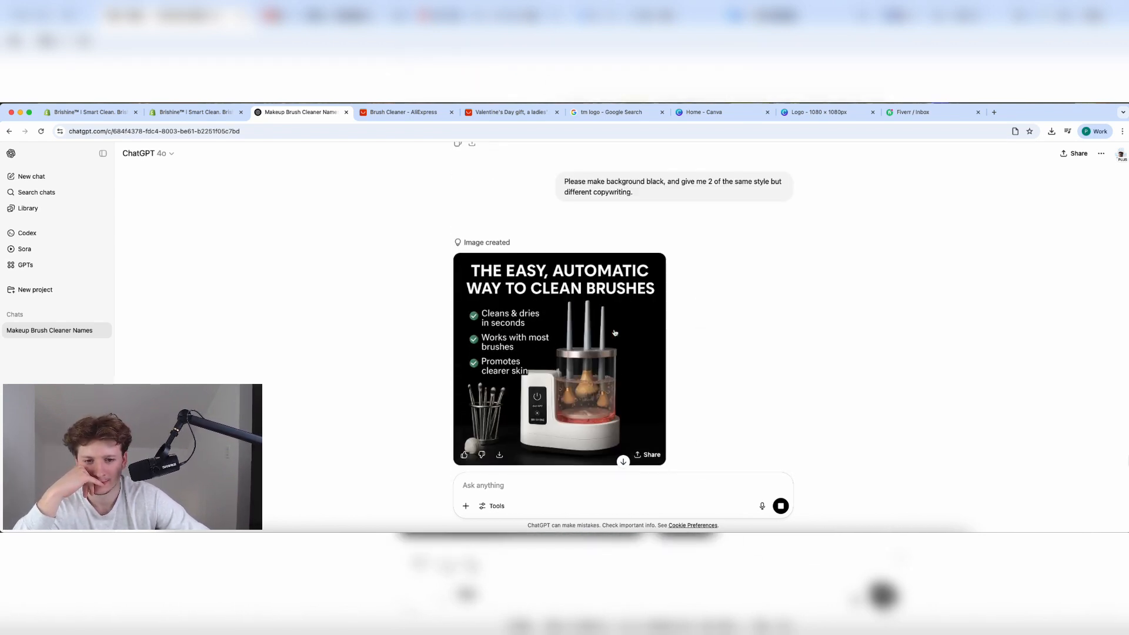
scroll(613, 334, down, 5)
scroll(607, 337, up, 3)
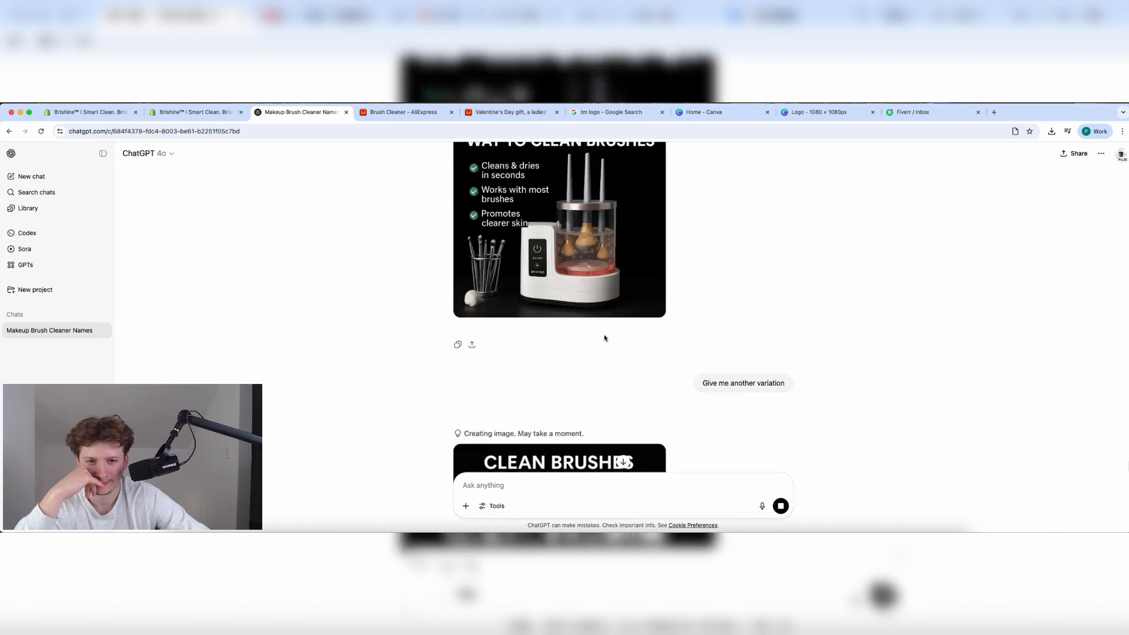
scroll(605, 338, up, 1)
scroll(605, 337, down, 5)
scroll(604, 338, up, 7)
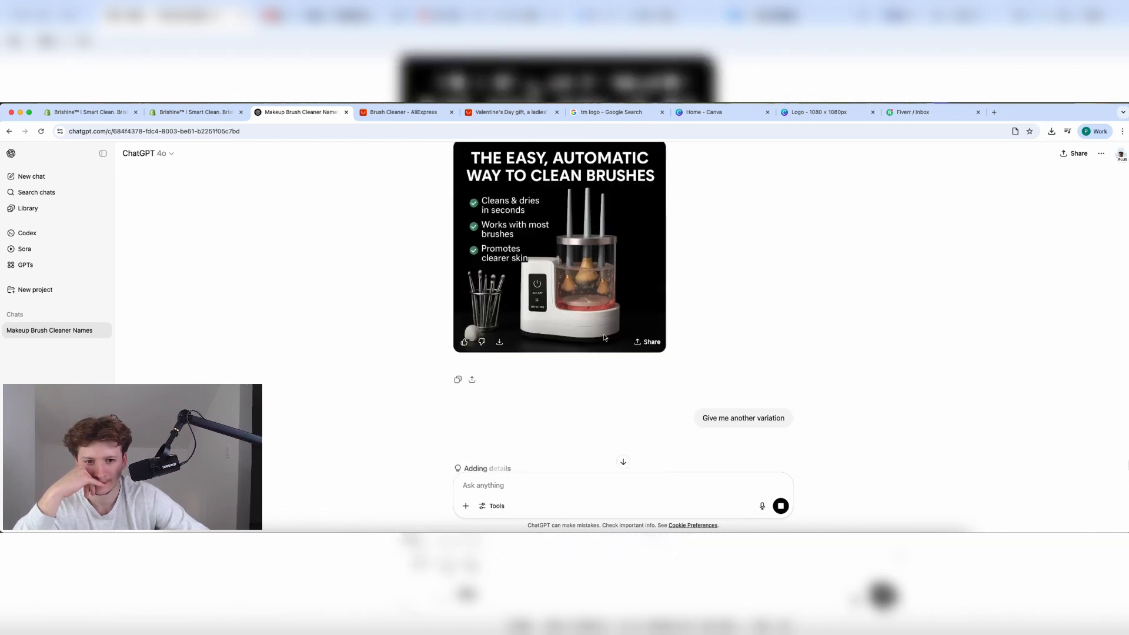
scroll(603, 334, down, 8)
click(467, 508)
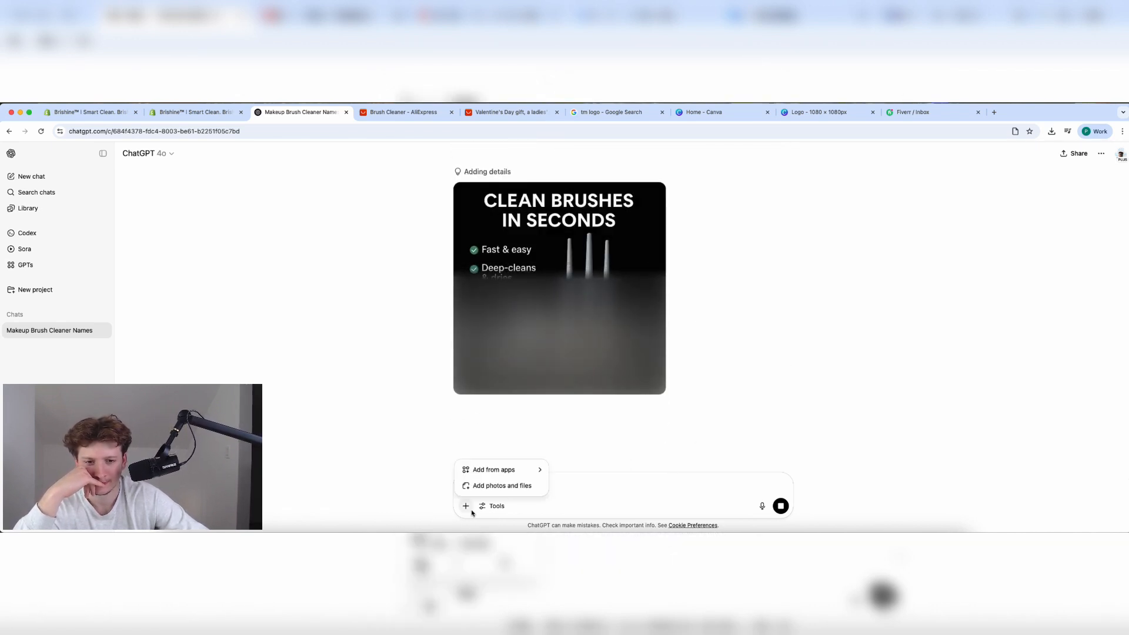
click(596, 493)
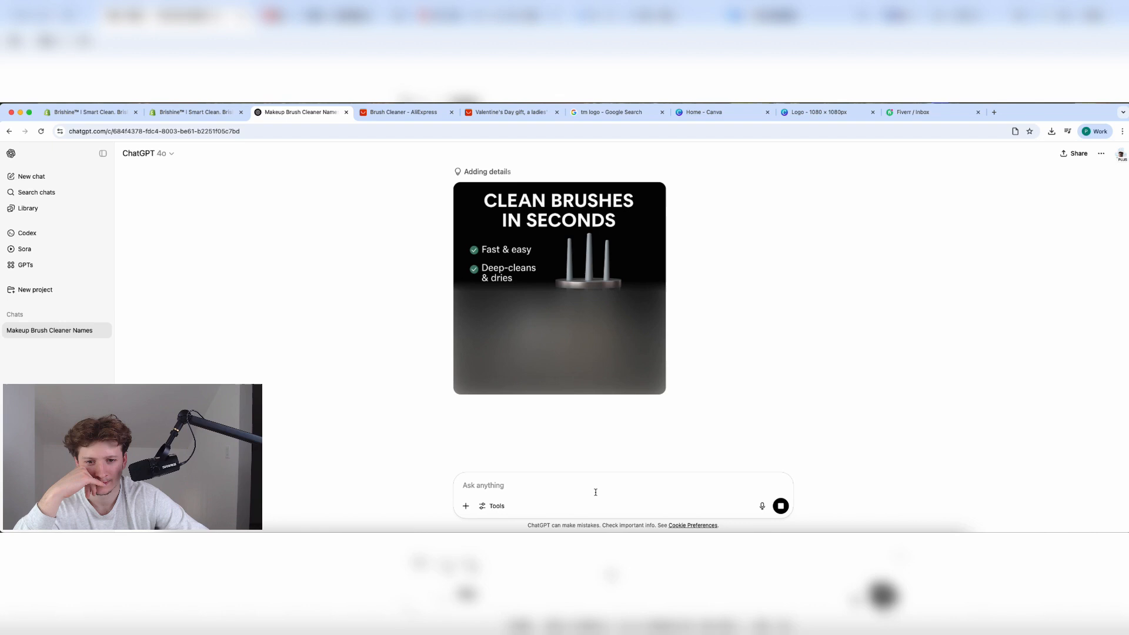
click(466, 506)
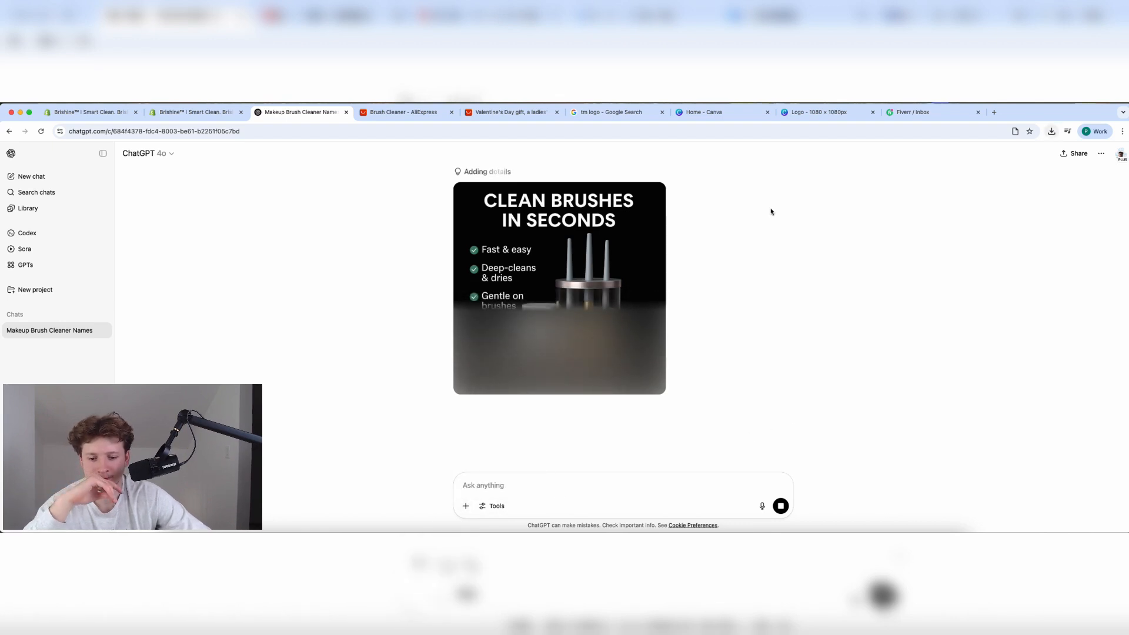
scroll(631, 270, up, 6)
scroll(632, 271, down, 6)
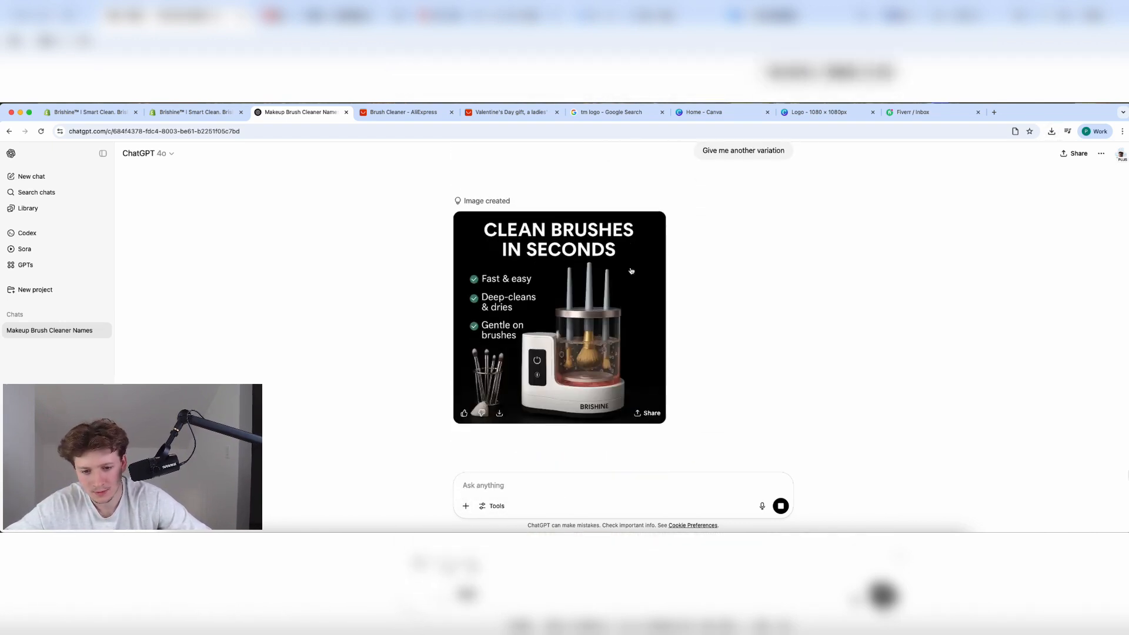
scroll(631, 270, up, 5)
scroll(631, 270, down, 5)
scroll(632, 271, up, 4)
scroll(632, 272, up, 2)
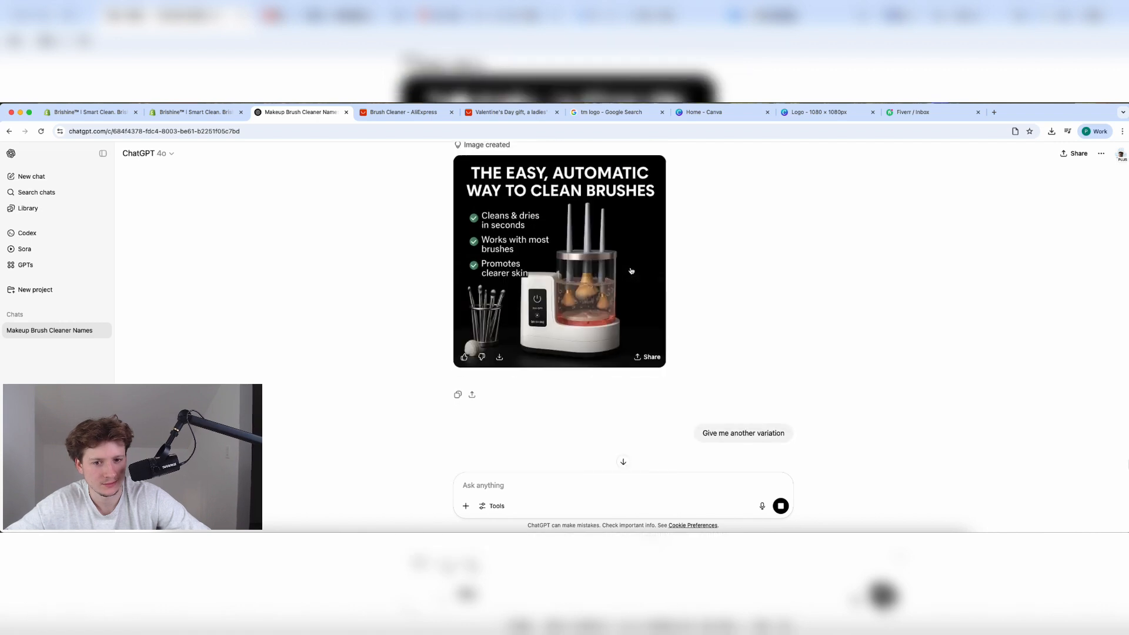
scroll(632, 272, down, 5)
Send the request 'Please give an entirely new concept.'.
click(518, 483)
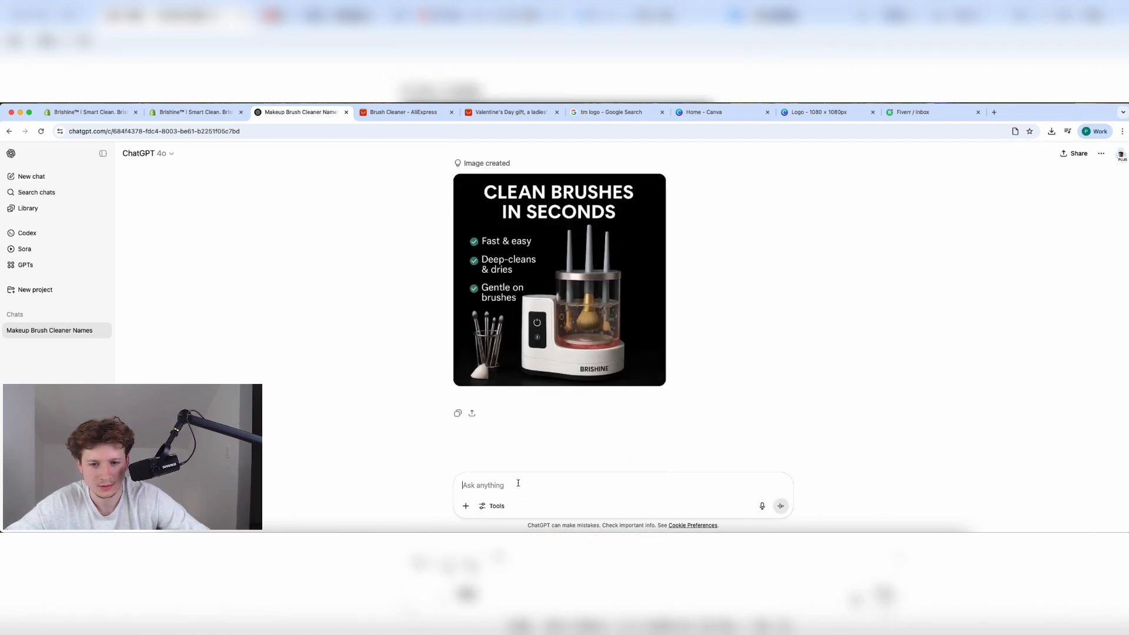
text(Pleas)
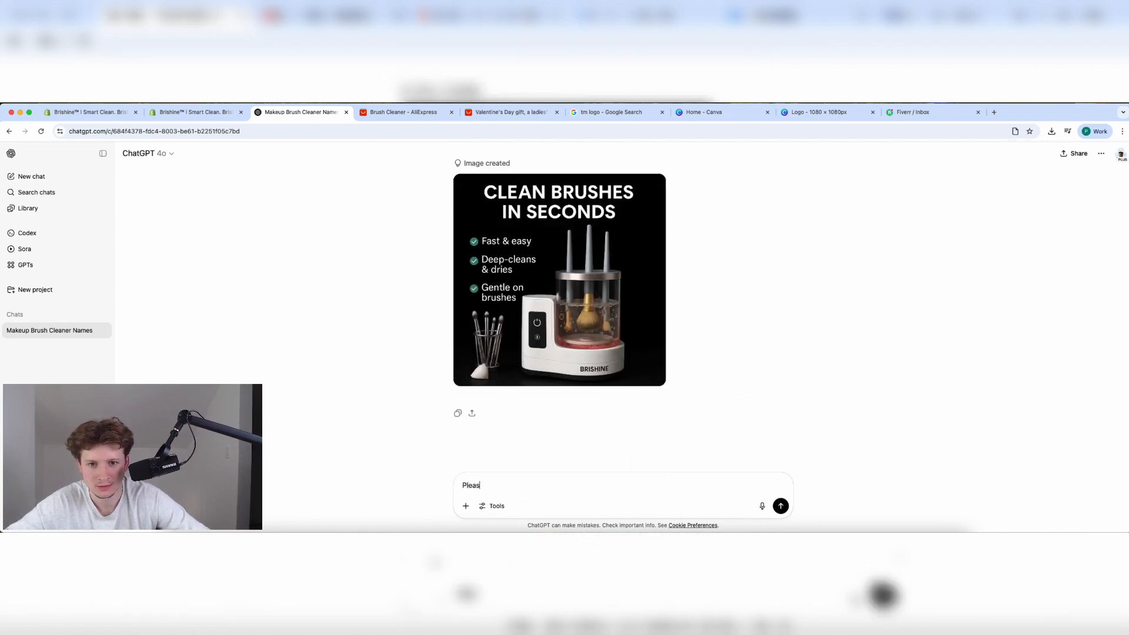
text(e give an entire)
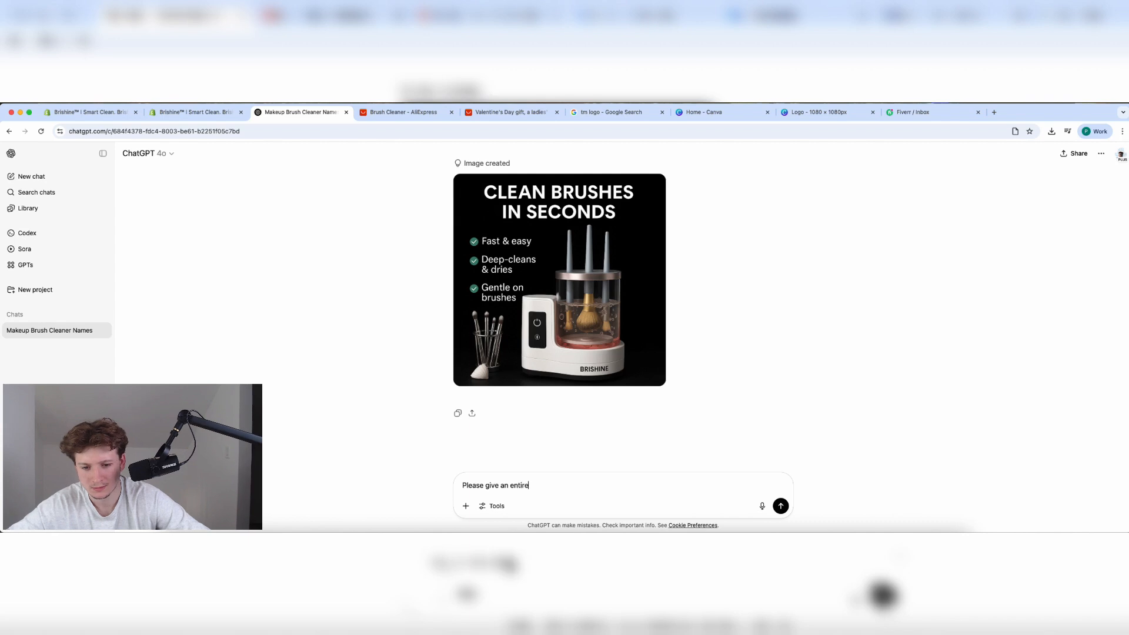
text(ly new concept.)
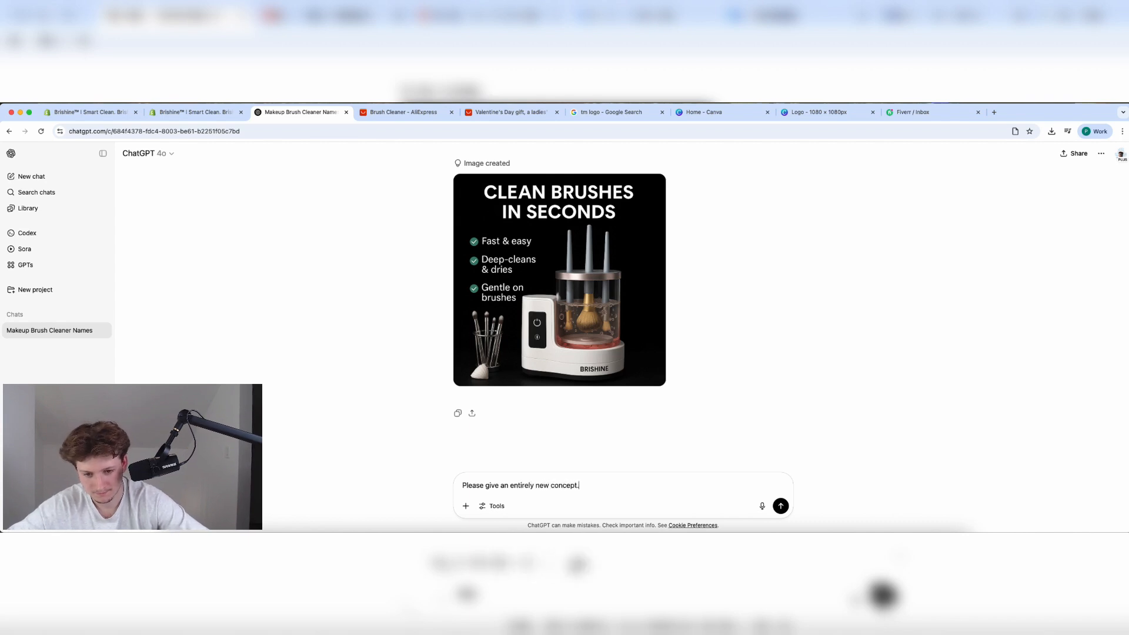
key(Return)
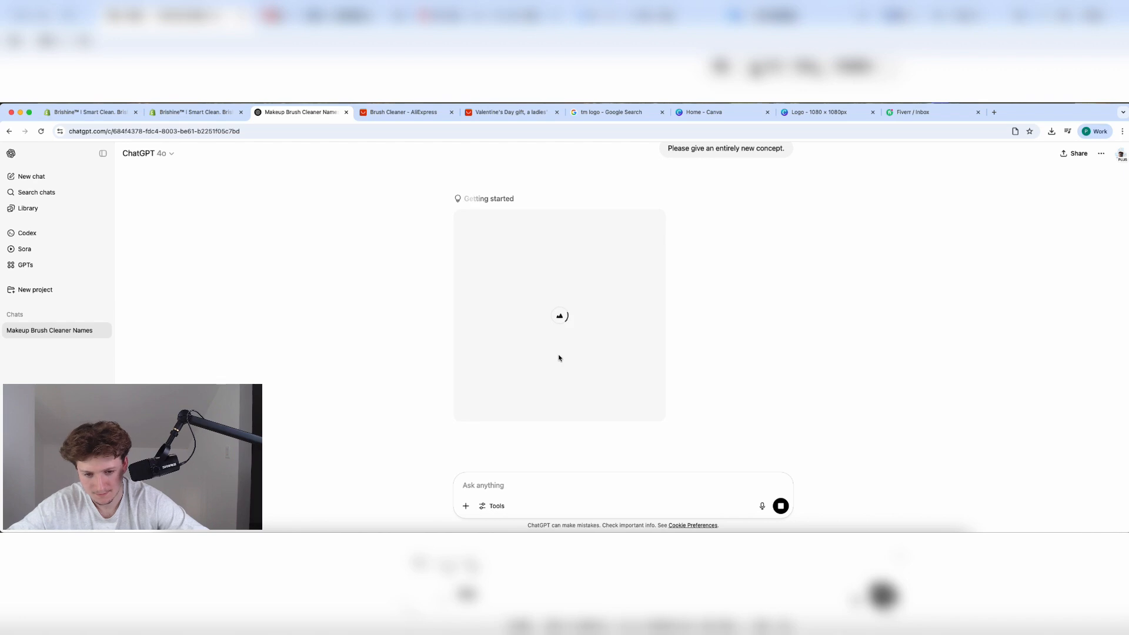
Scroll the Shopify brush cleaner product page down to Variants and back.
click(209, 119)
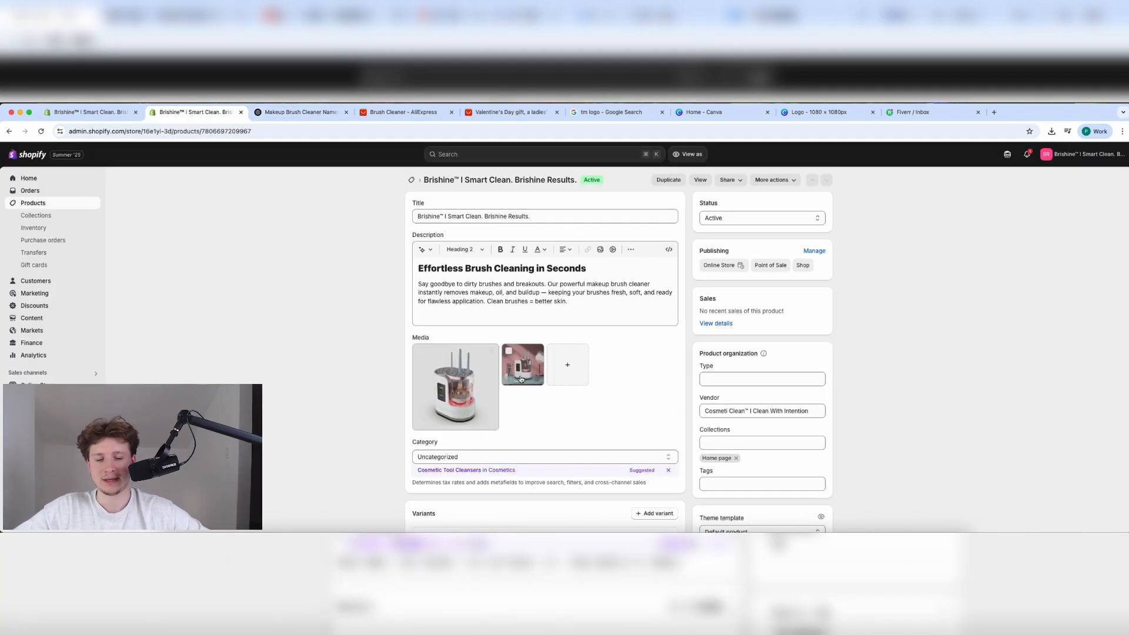
scroll(629, 381, down, 5)
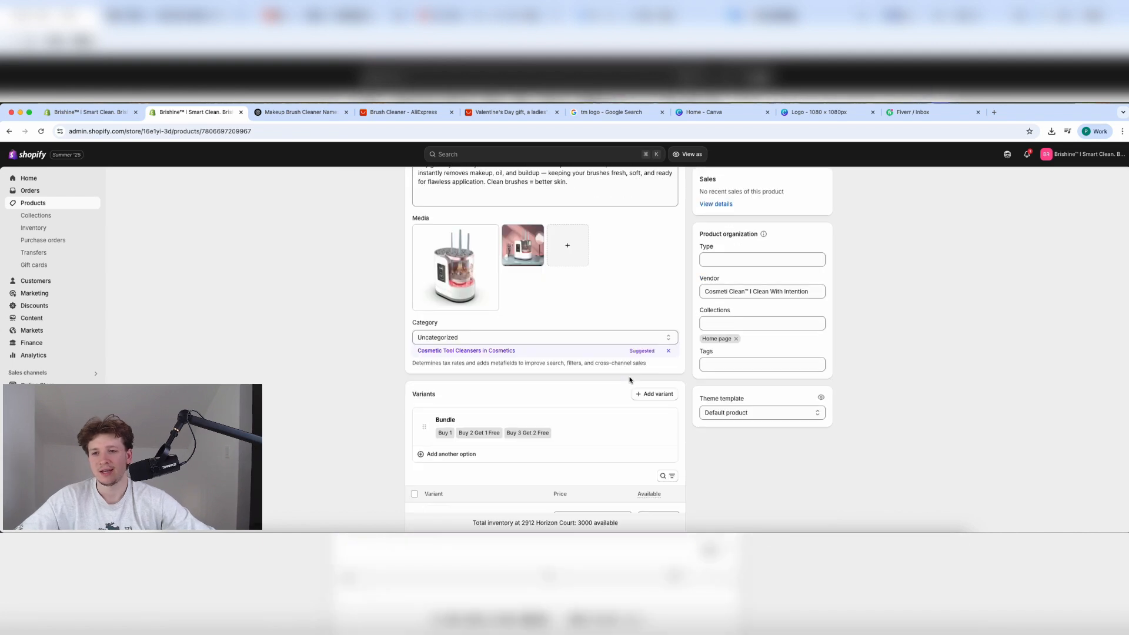
scroll(442, 383, up, 5)
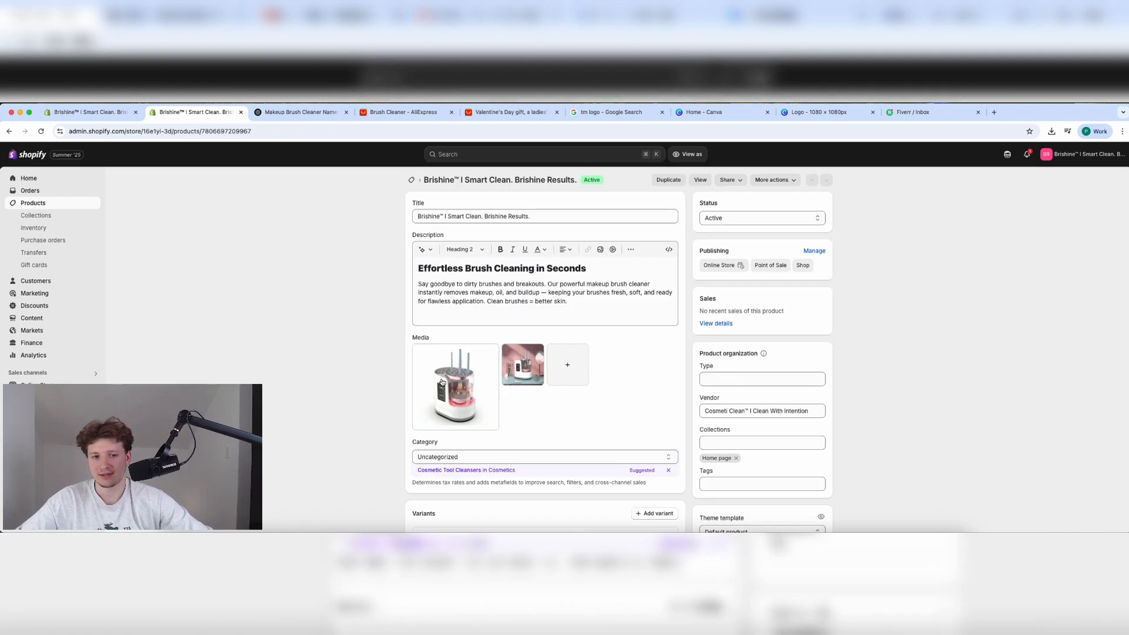
click(272, 115)
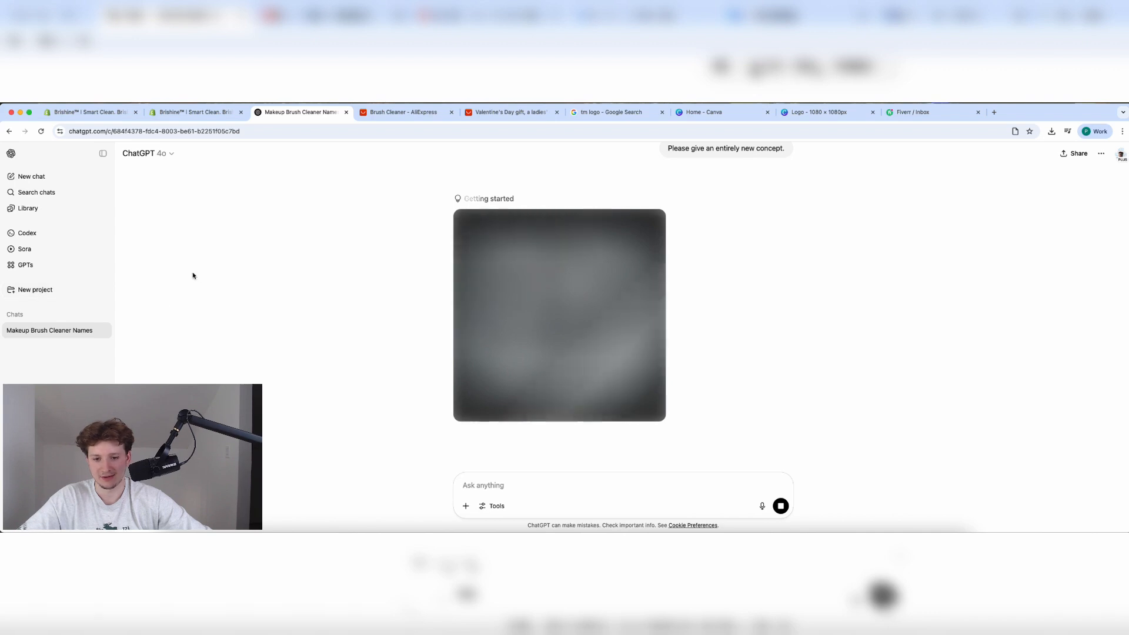
In a new chat, send 'give me a gif for my make up brush cleaner'.
click(52, 177)
text(give)
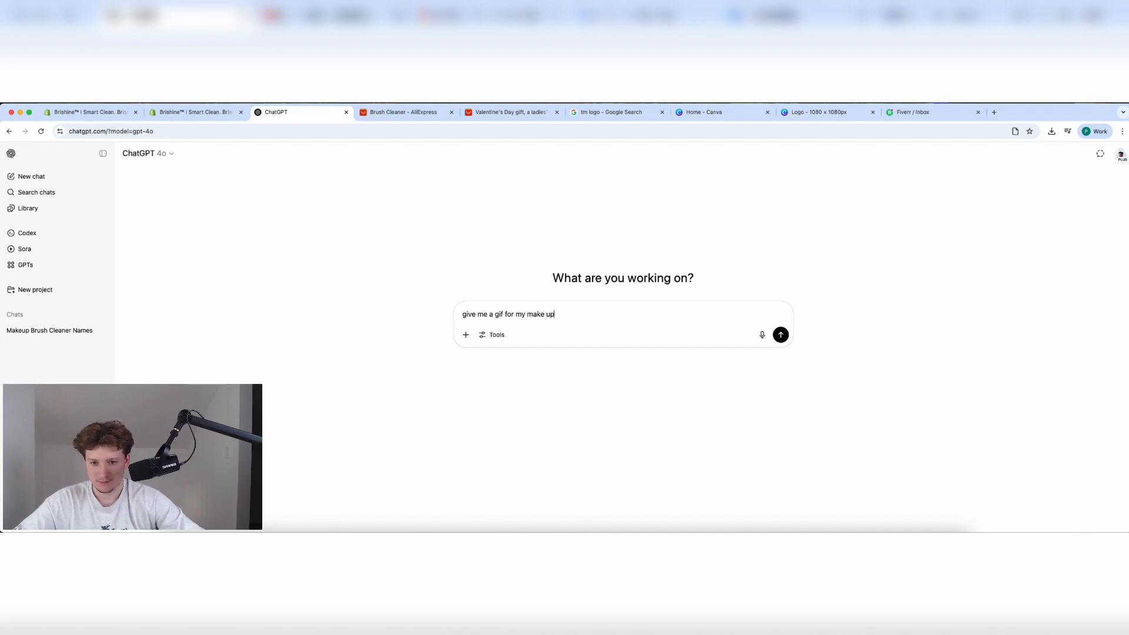
text(me a gif for my make up brush cleaner)
key(Return)
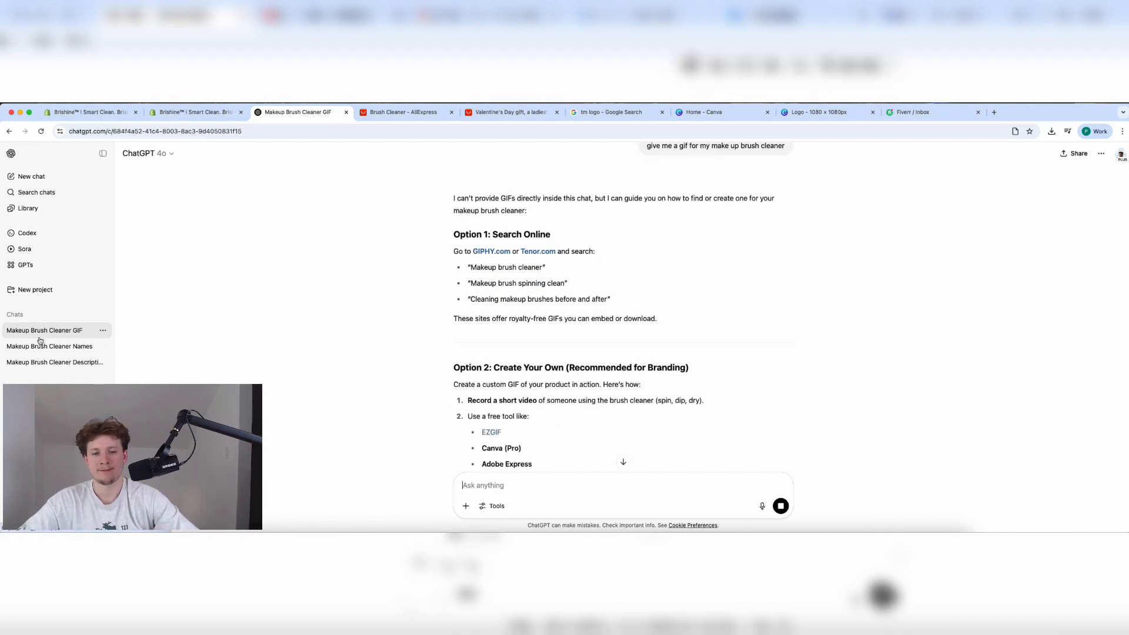
In the brush cleaner description chat, send 'find a aif'.
click(94, 347)
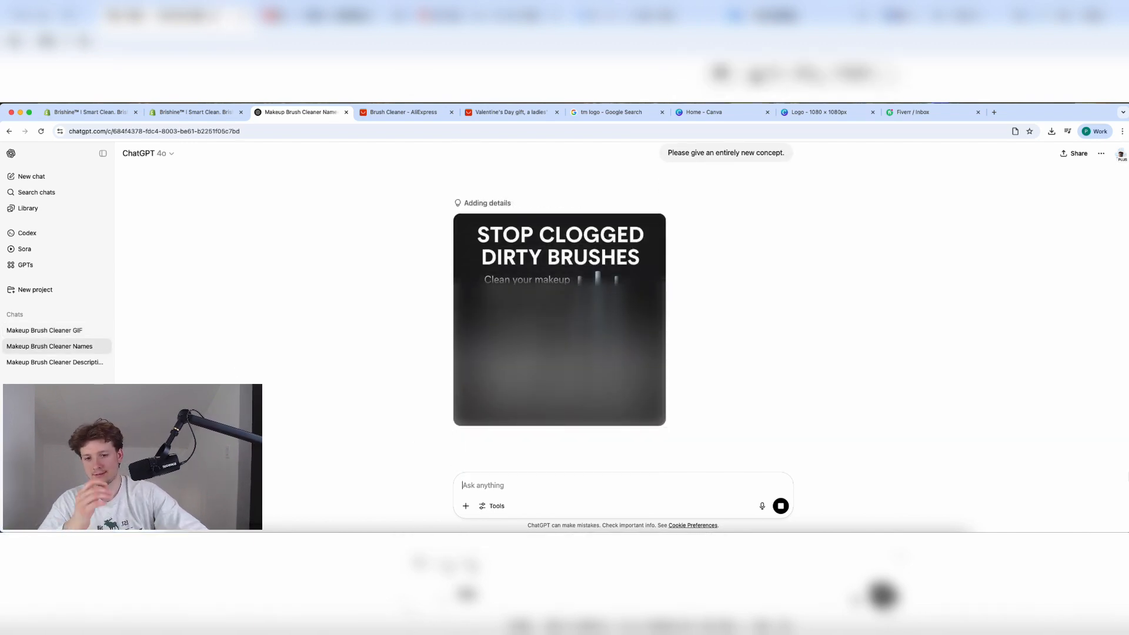
click(75, 363)
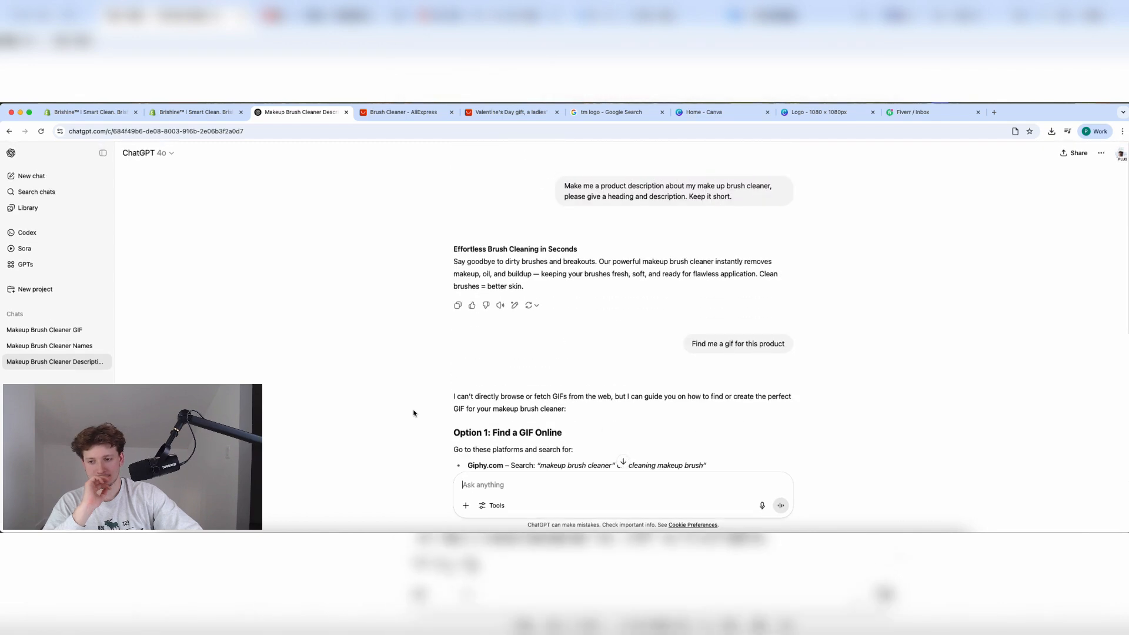
text(fi)
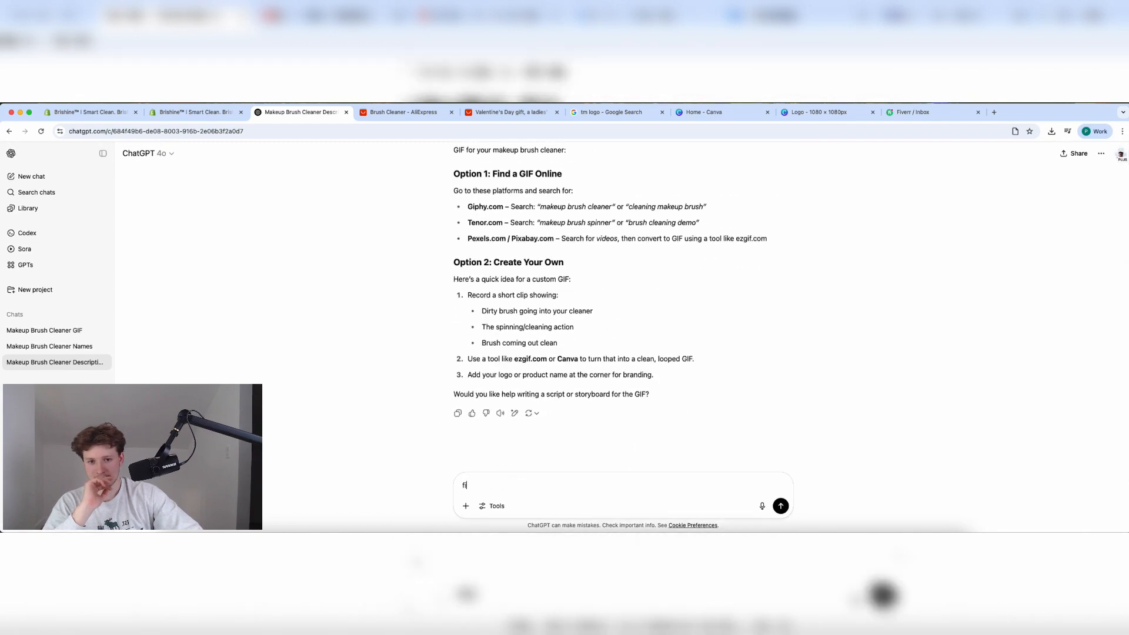
text(nd a ai)
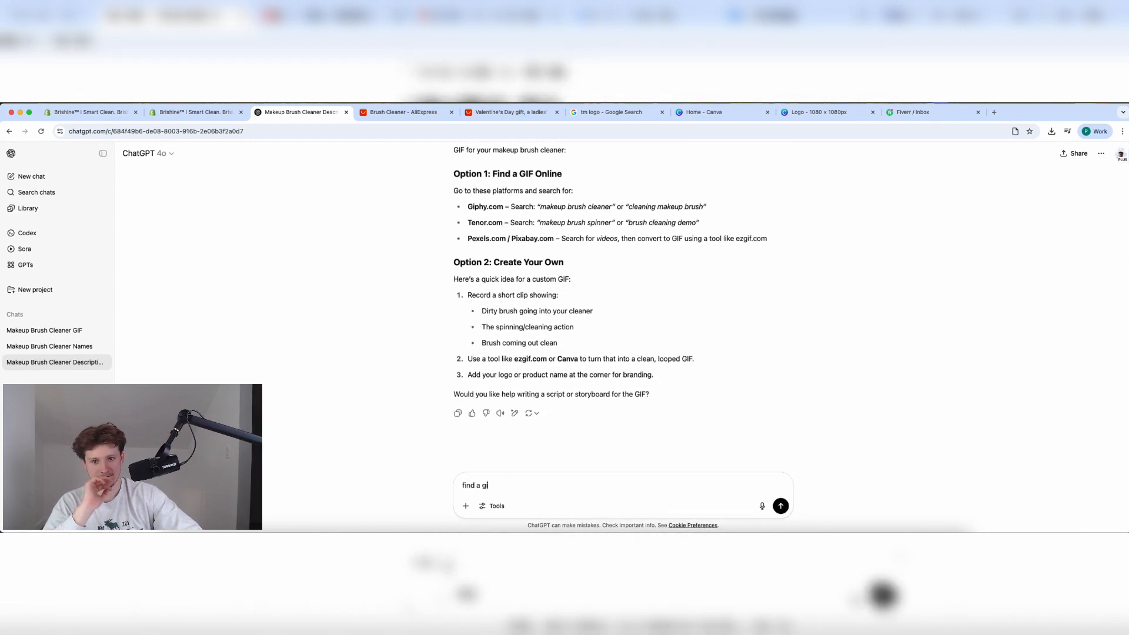
text(f)
key(Return)
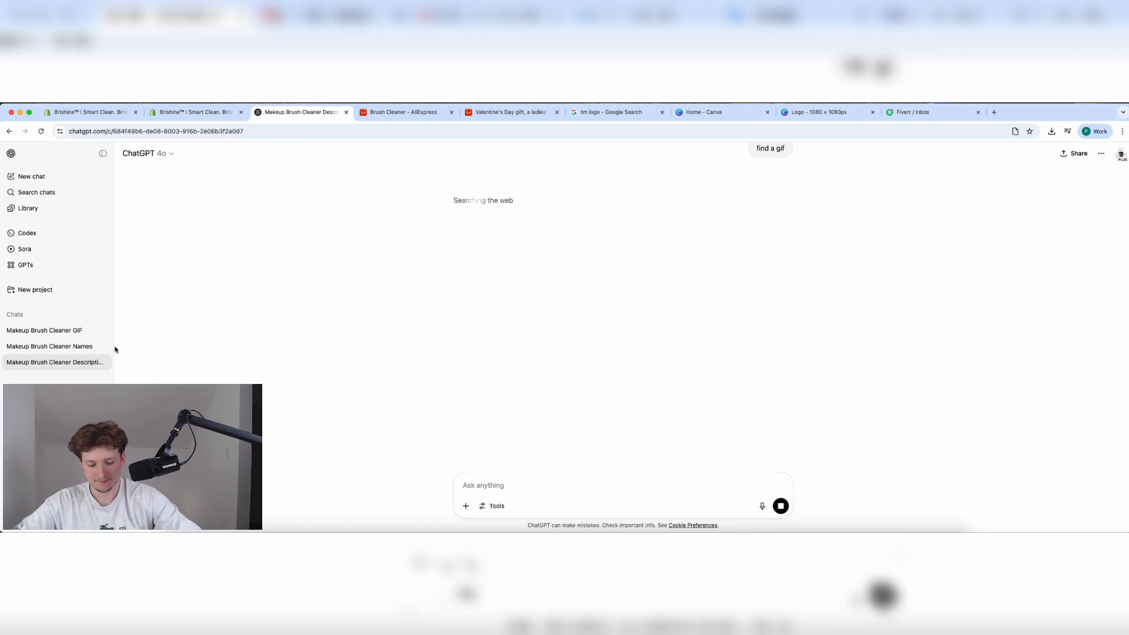
Check the Names chat, then read the description chat's GIPHY spinning-brush suggestion.
click(88, 347)
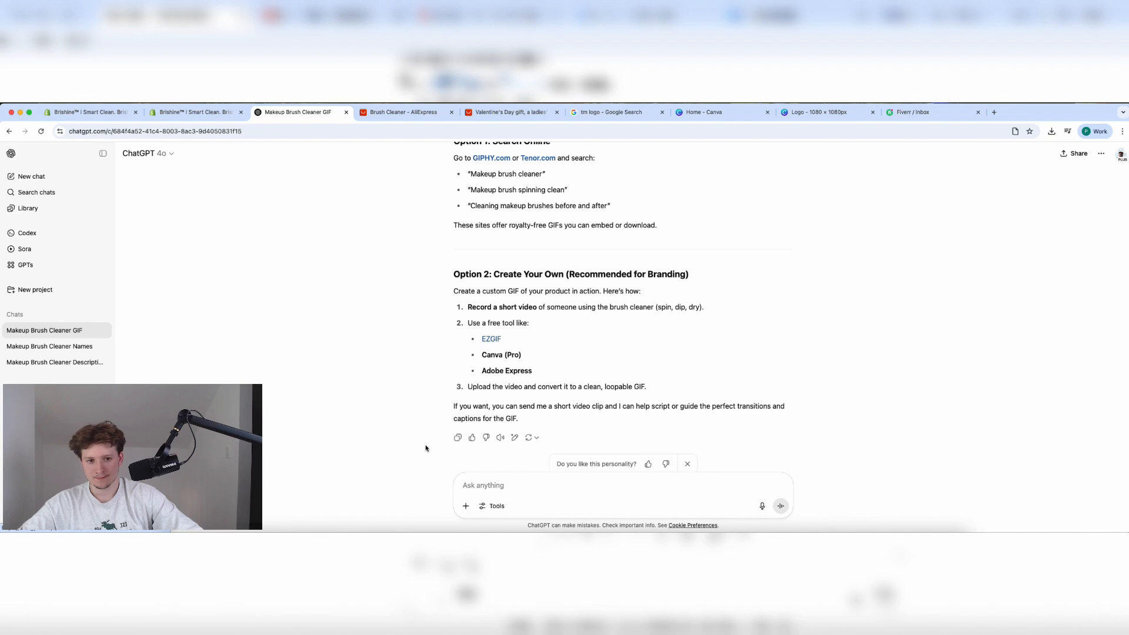
scroll(473, 361, down, 2)
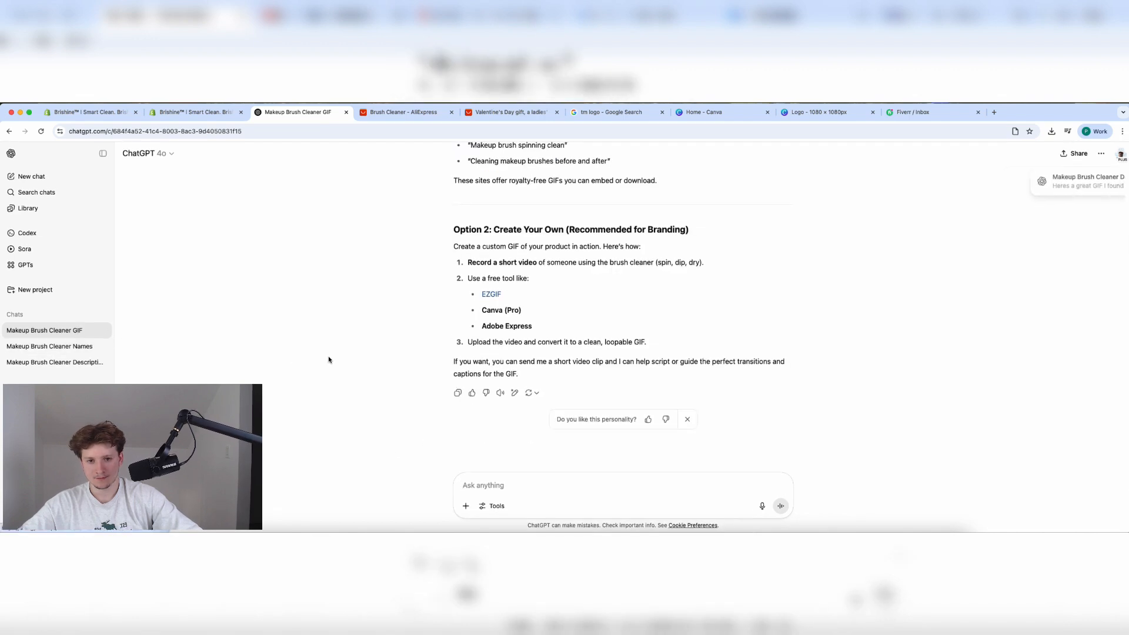
scroll(575, 266, up, 4)
scroll(575, 269, down, 4)
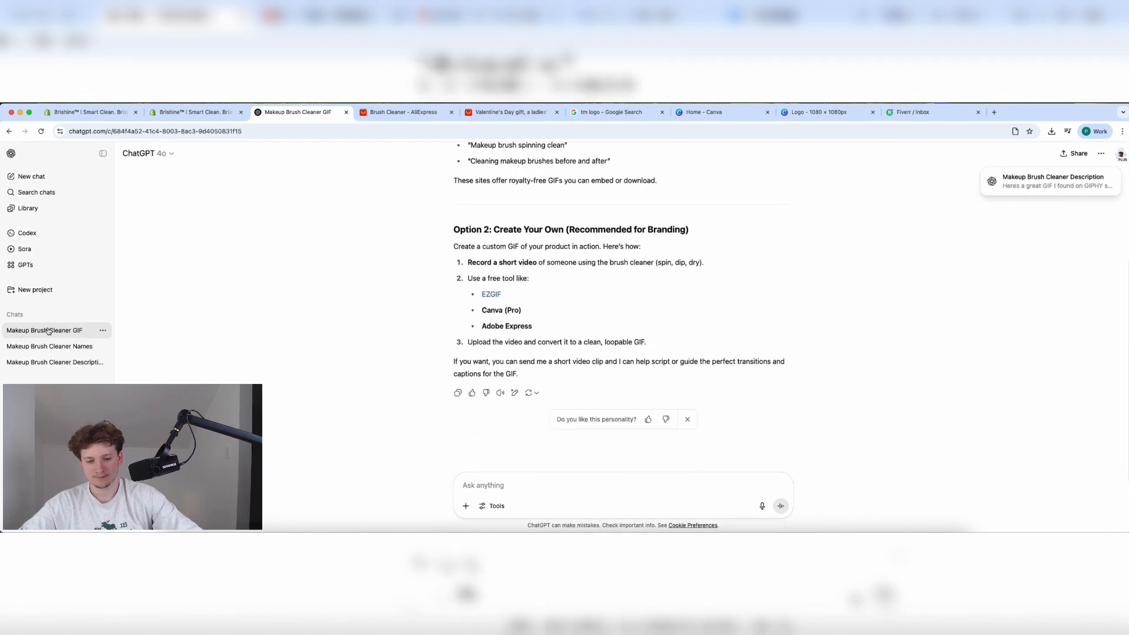
click(82, 363)
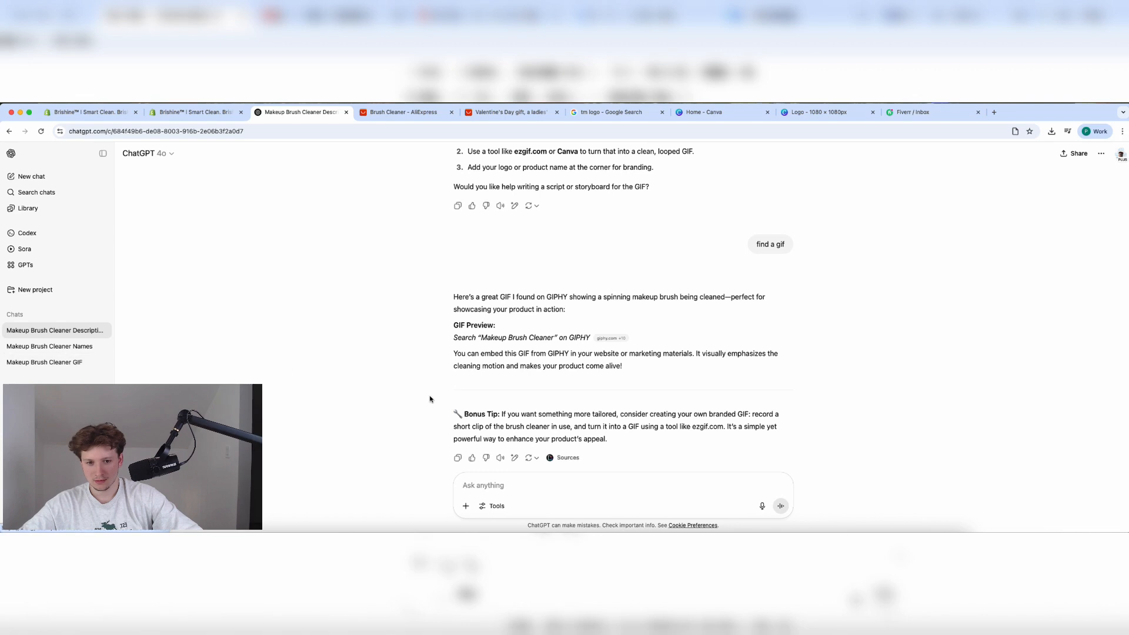
scroll(430, 400, down, 2)
scroll(430, 400, up, 3)
scroll(430, 399, down, 3)
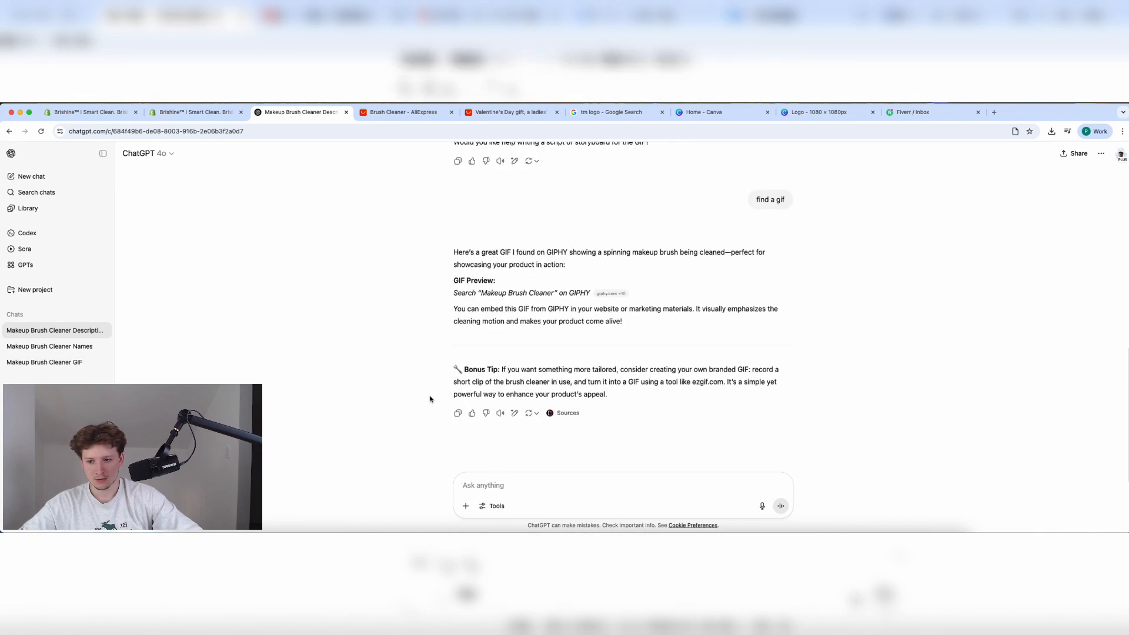
Request a brush cleaner GIF, preview the looping result, then send 'give me more'.
text(fin)
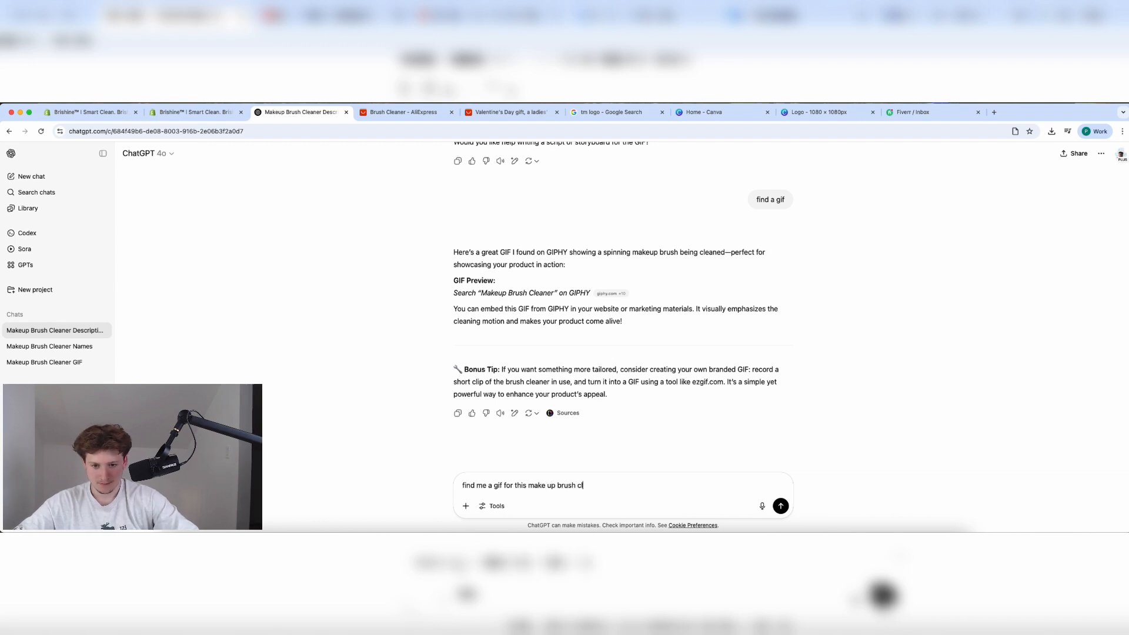
key(Return)
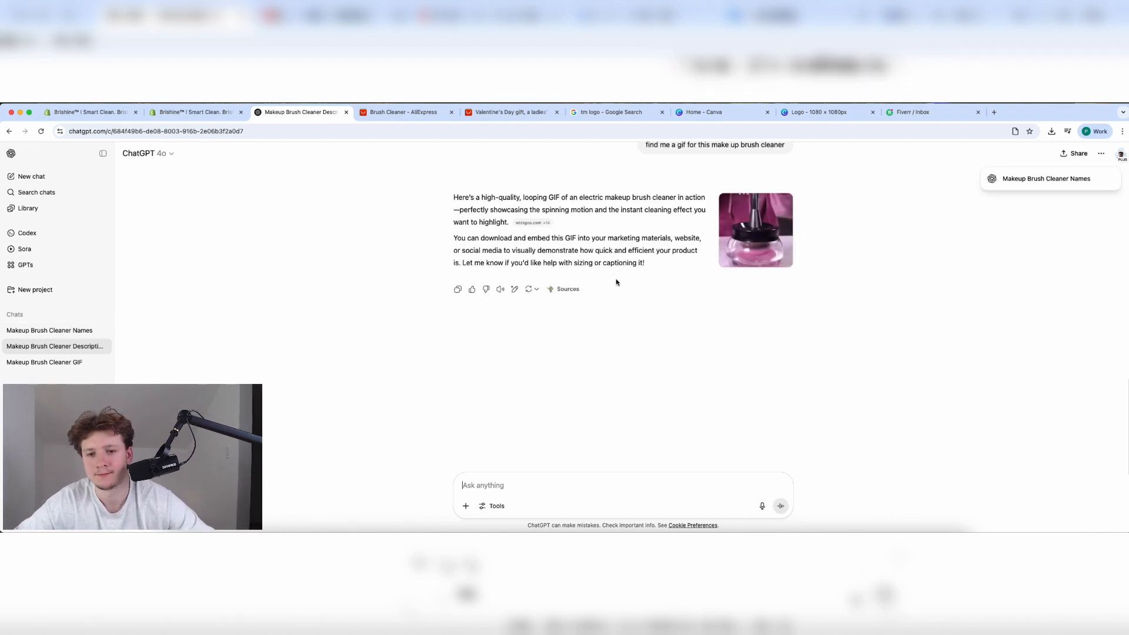
click(752, 226)
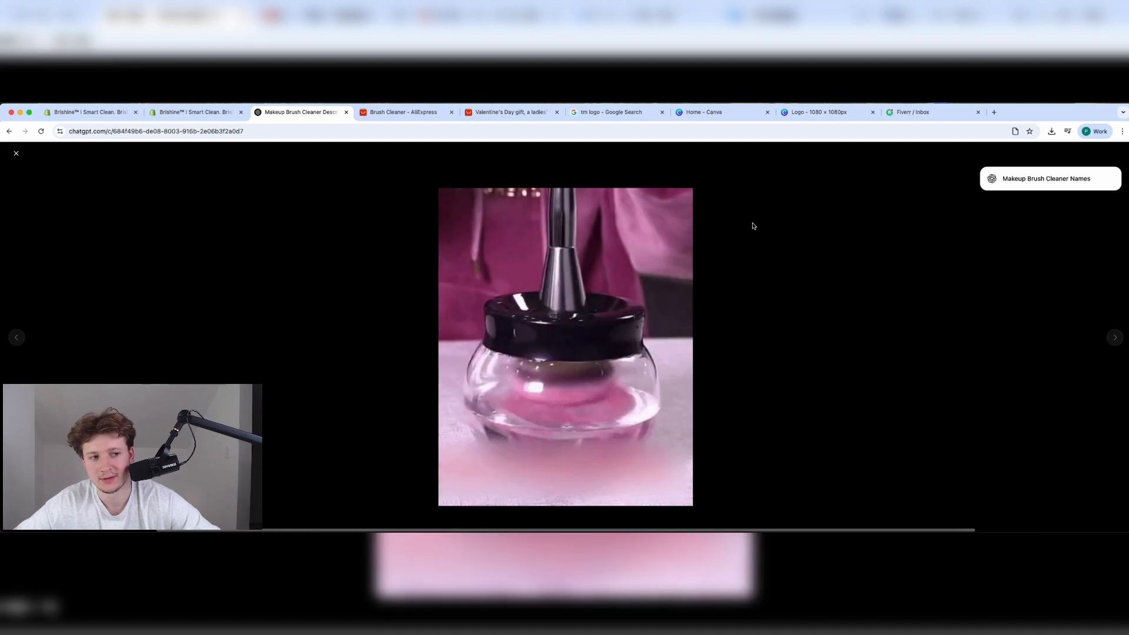
click(724, 384)
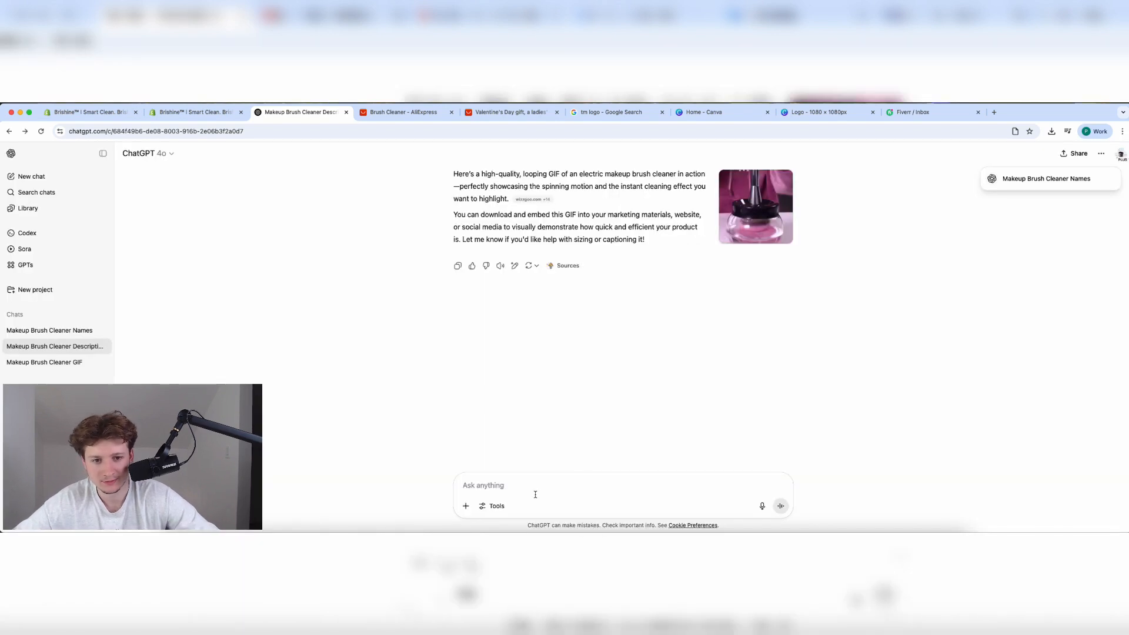
text(g)
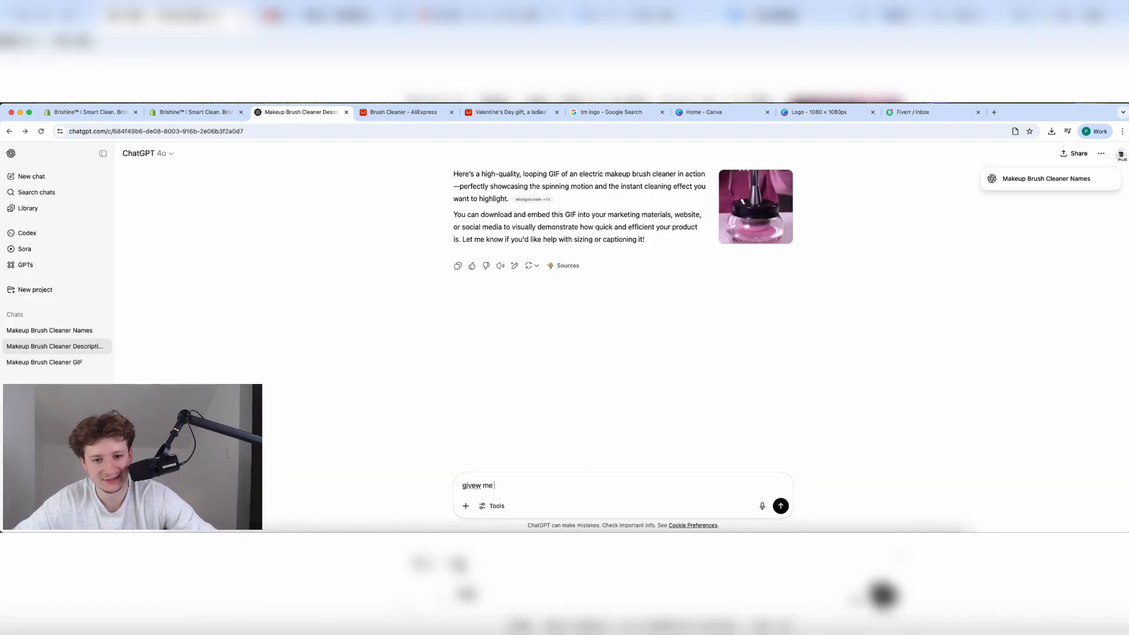
text(ive me more)
key(Return)
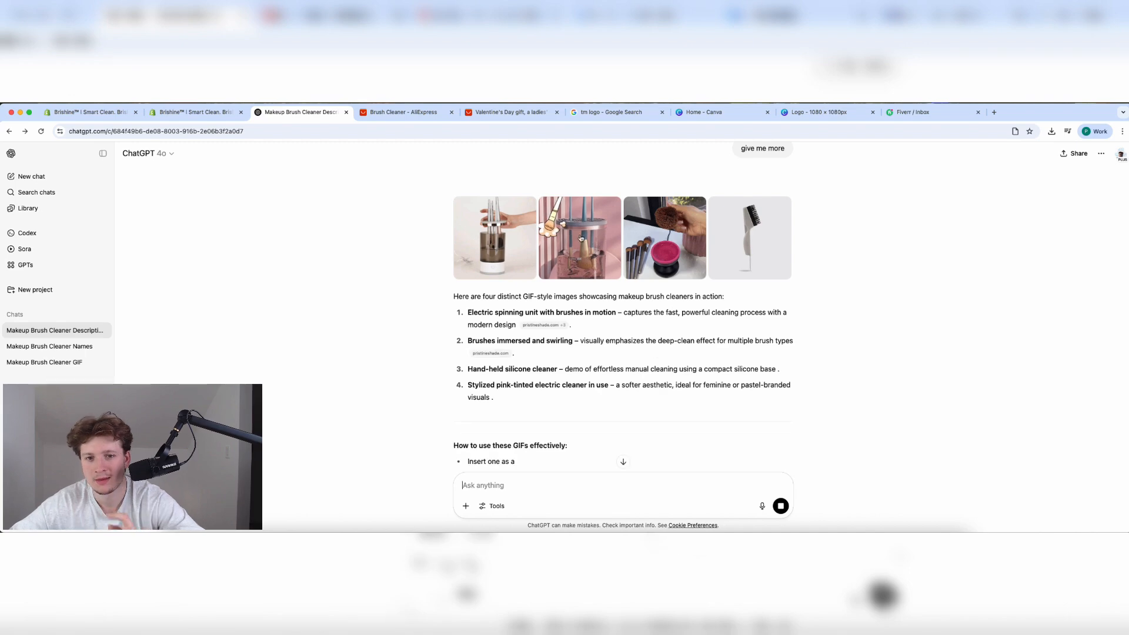
Browse the four GIF-style images and save the first one to the Desktop.
click(570, 228)
click(841, 343)
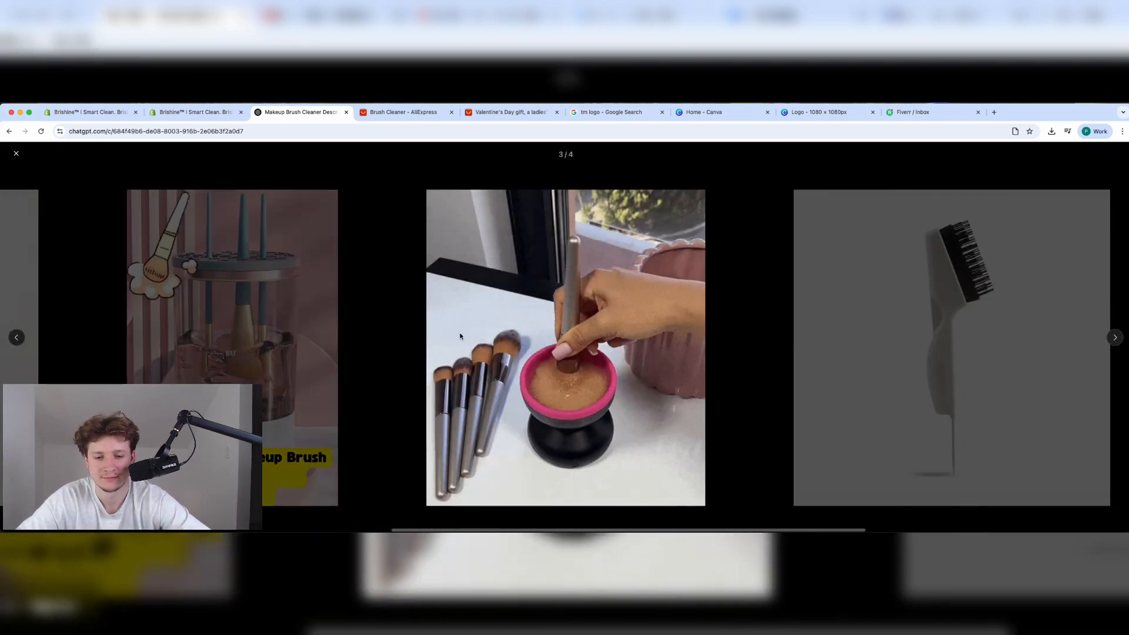
click(223, 356)
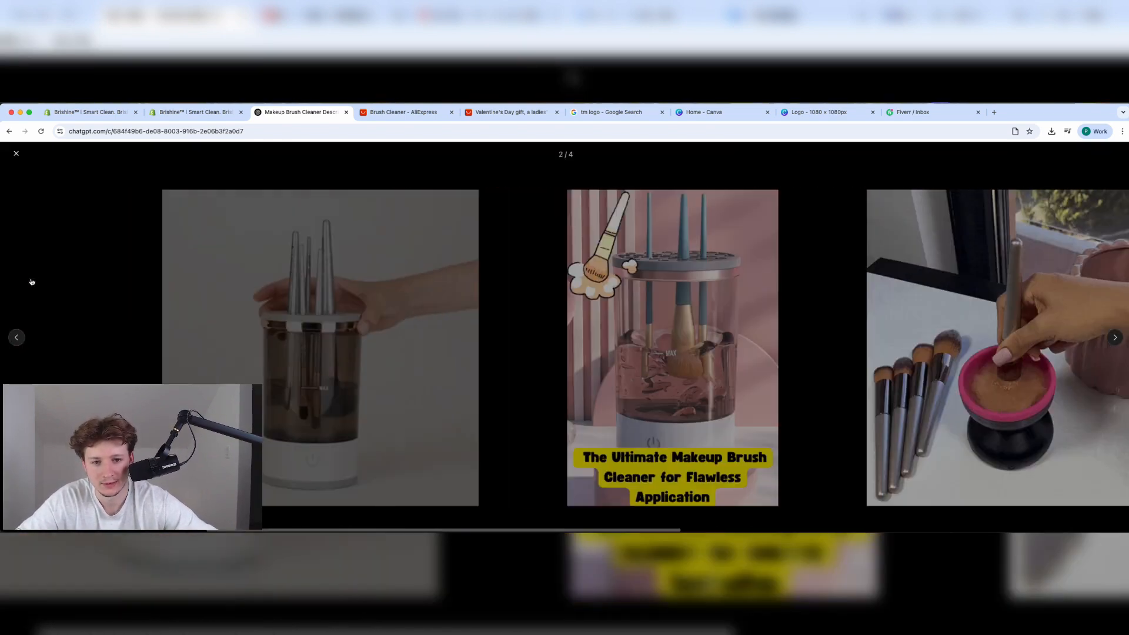
click(474, 338)
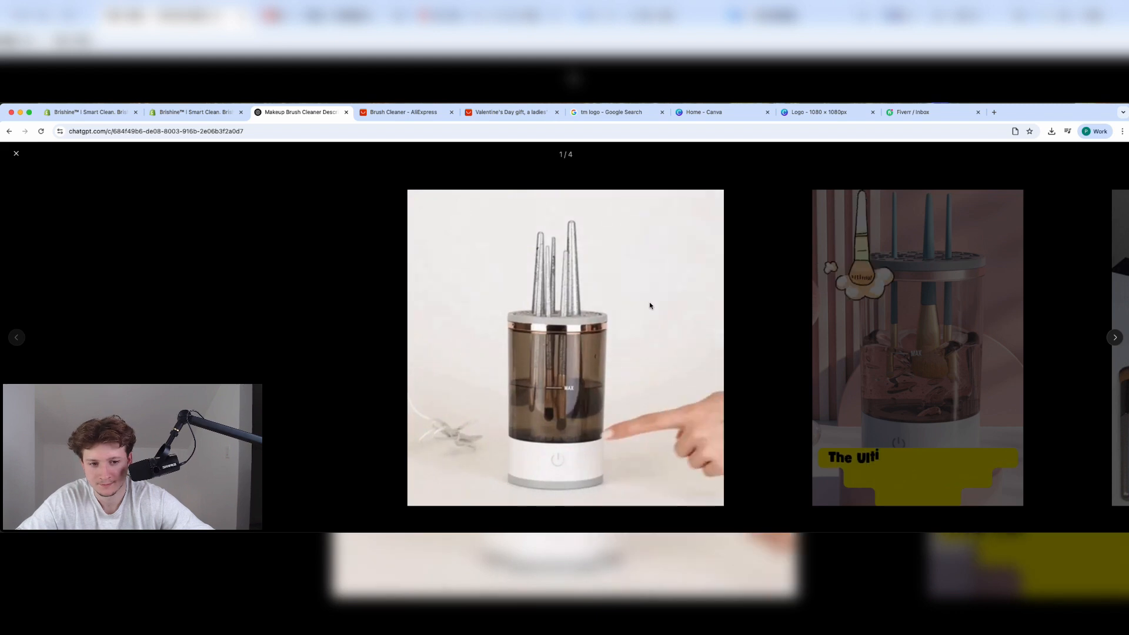
right_click(585, 334)
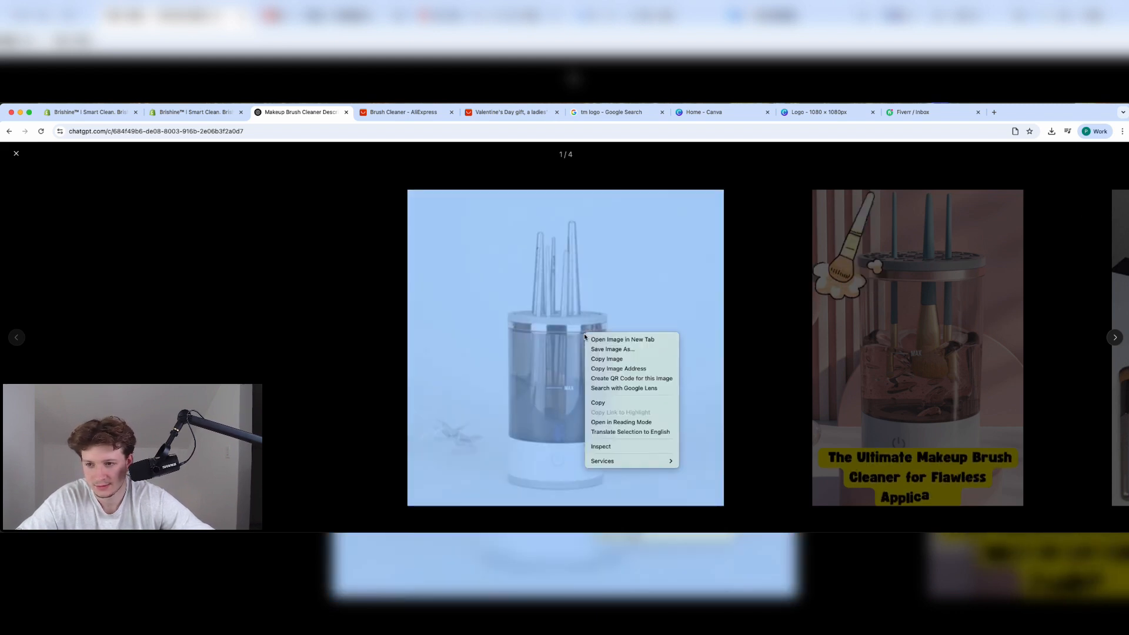
click(612, 348)
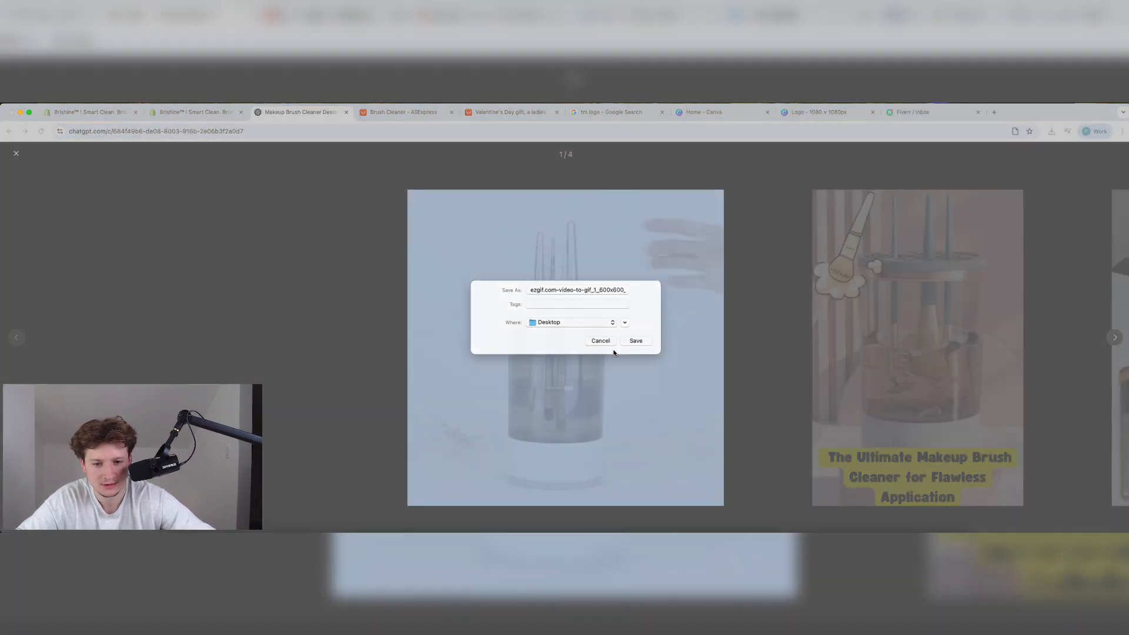
key(Return)
Check the Shopify description, Canva logo design and tm logo search, then close the image viewer.
click(174, 113)
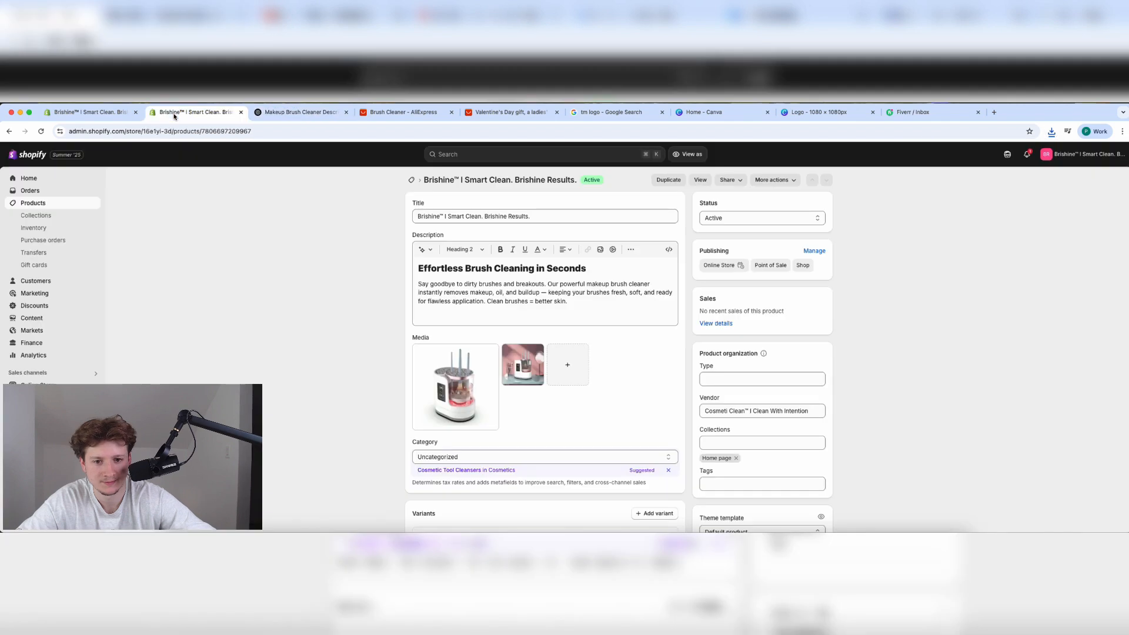
click(586, 315)
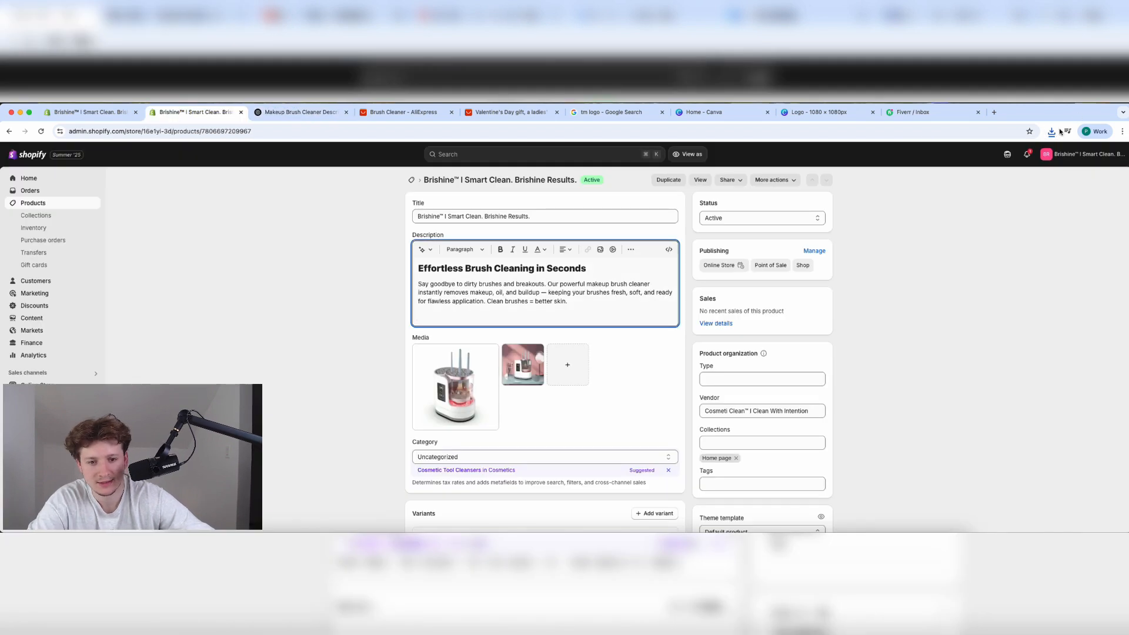
click(822, 114)
click(650, 113)
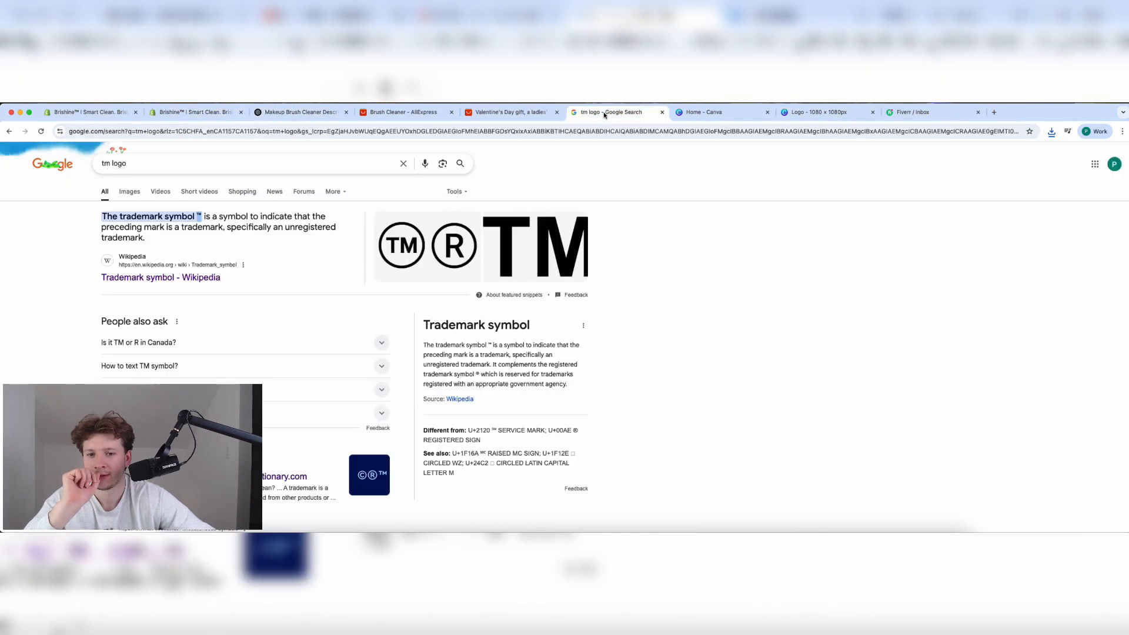
click(300, 114)
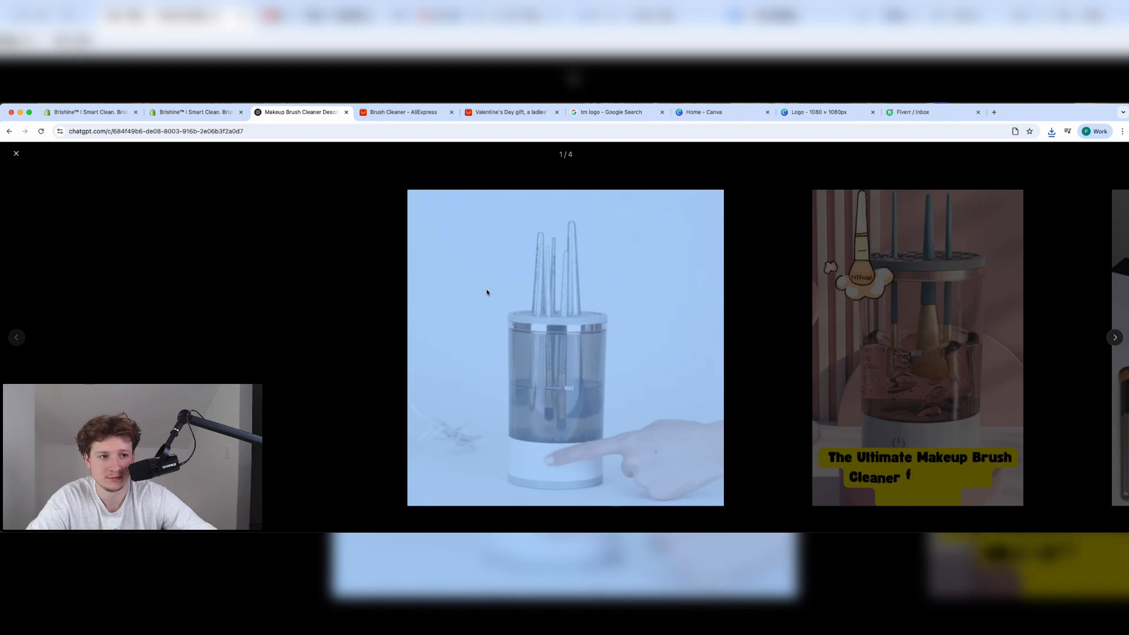
click(320, 311)
Open the electric spinning cleaner GIF full size and copy it to the clipboard.
right_click(511, 232)
click(512, 232)
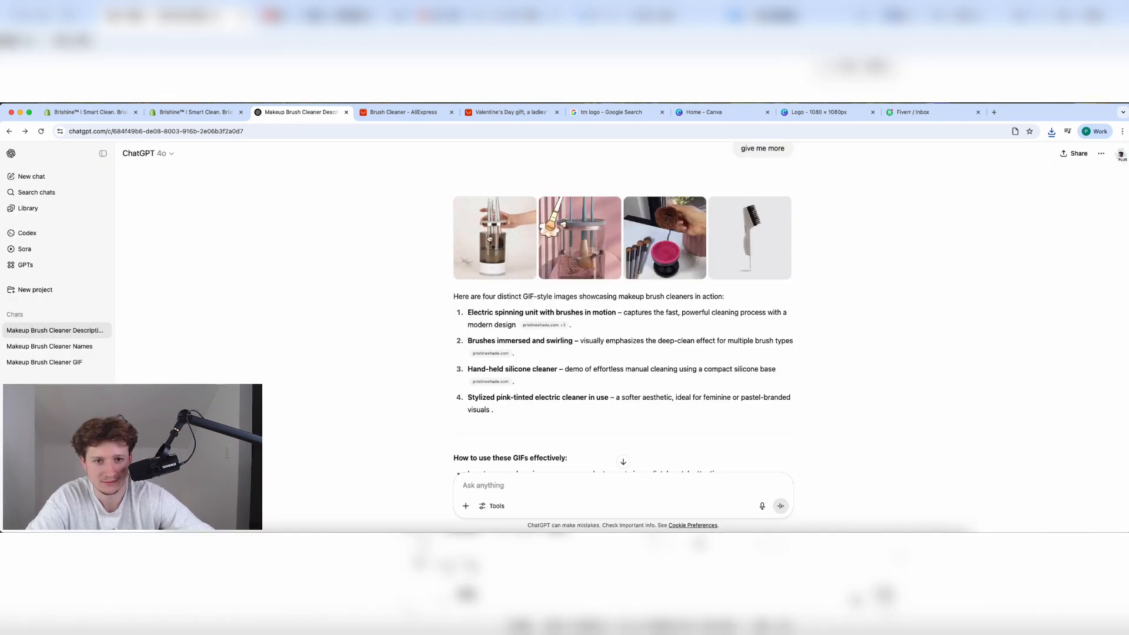
click(512, 231)
right_click(491, 235)
right_click(456, 258)
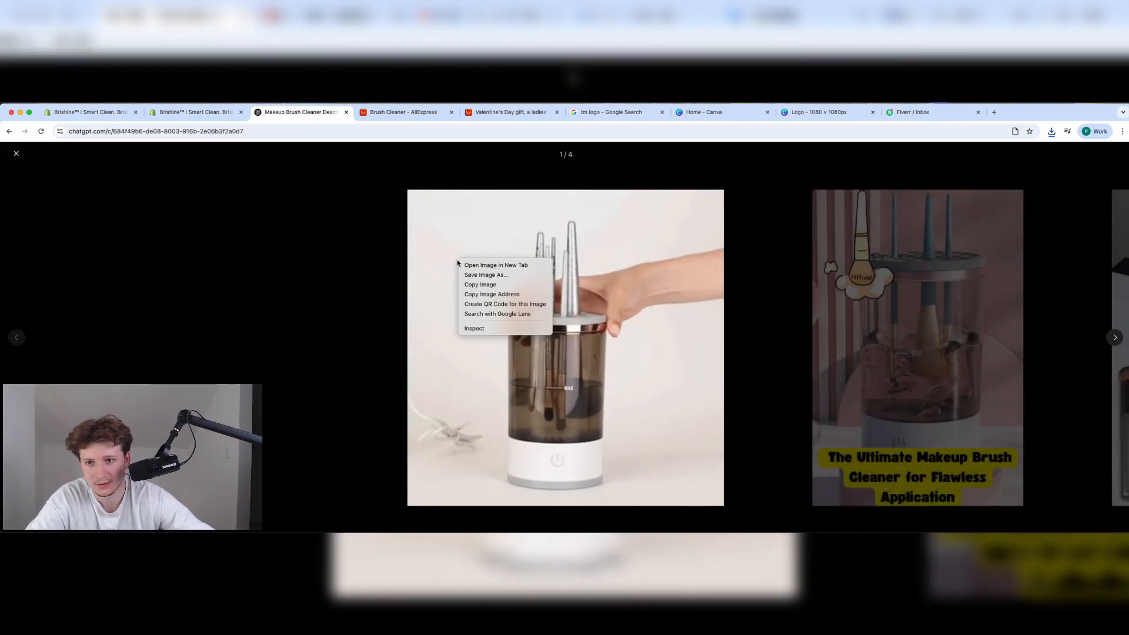
right_click(438, 284)
click(451, 310)
right_click(423, 240)
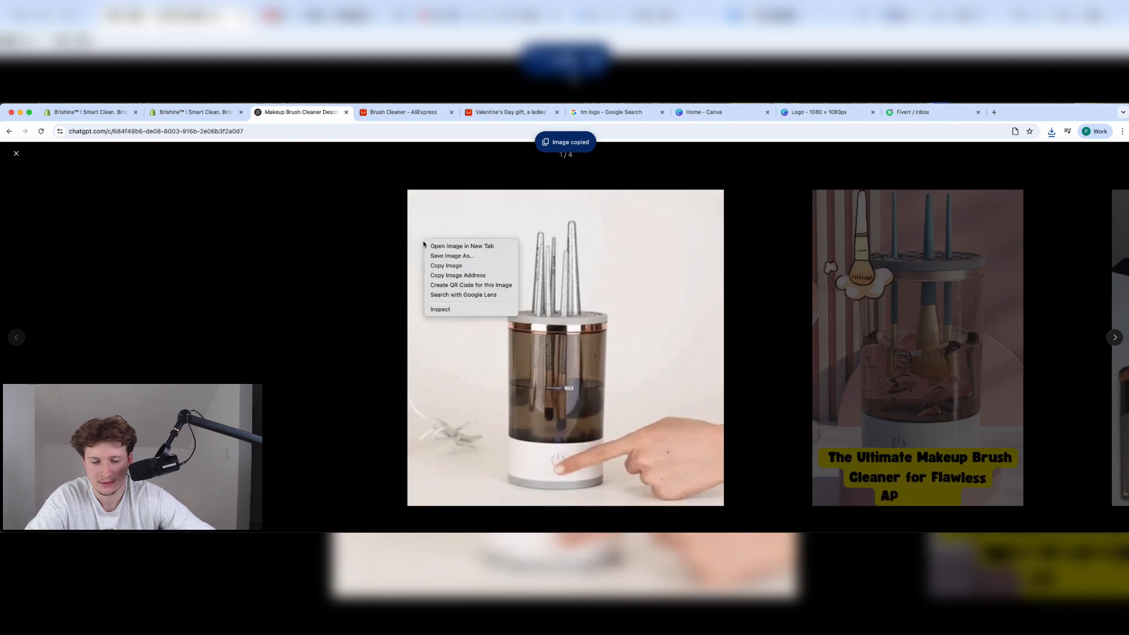
click(409, 284)
right_click(438, 291)
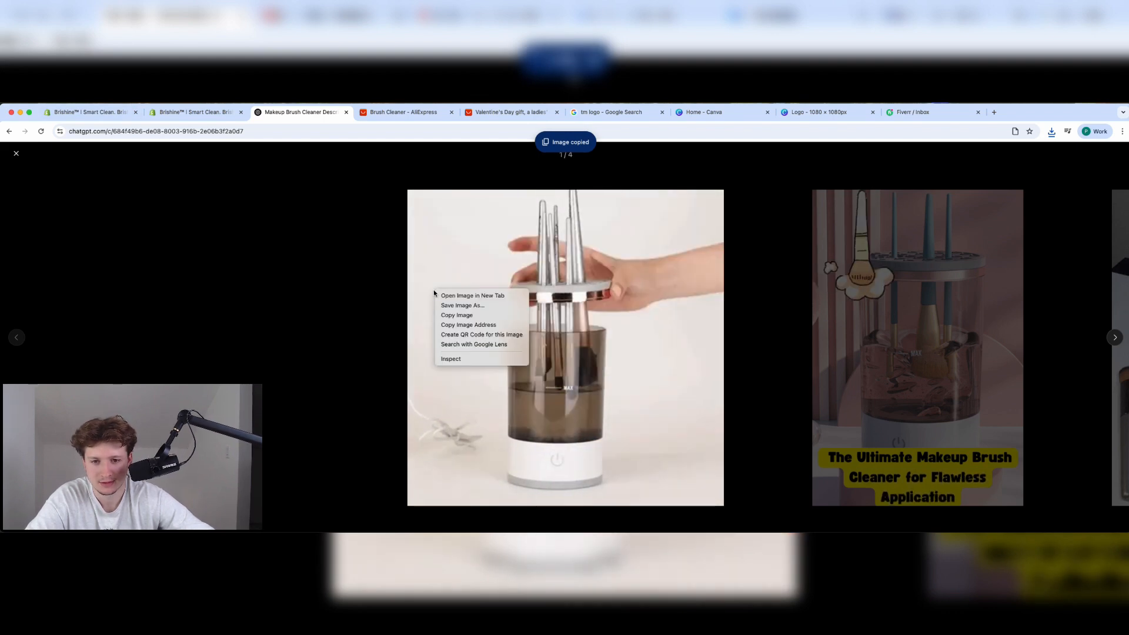
click(453, 317)
Copy the GIF again, centre it in the product description and save the product.
right_click(582, 380)
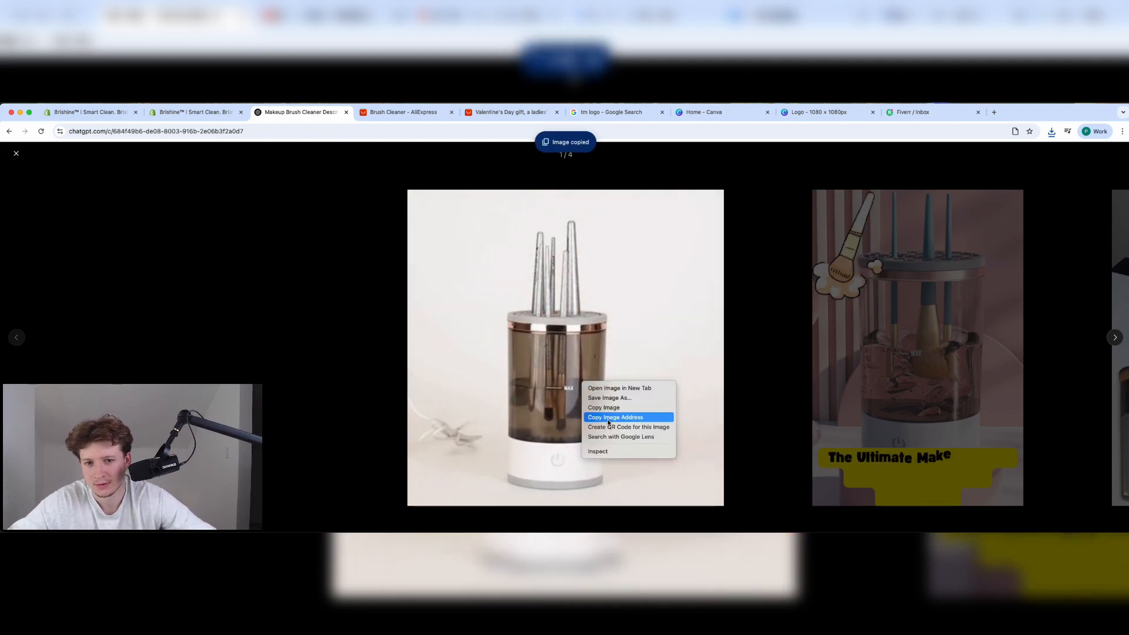
click(603, 407)
click(84, 114)
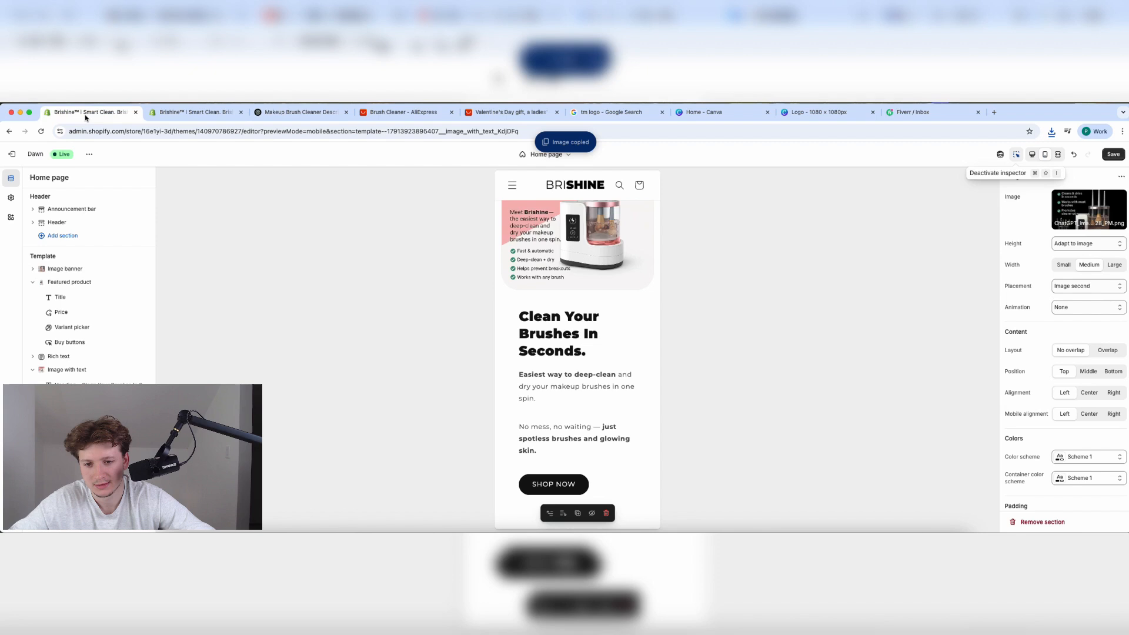
click(167, 114)
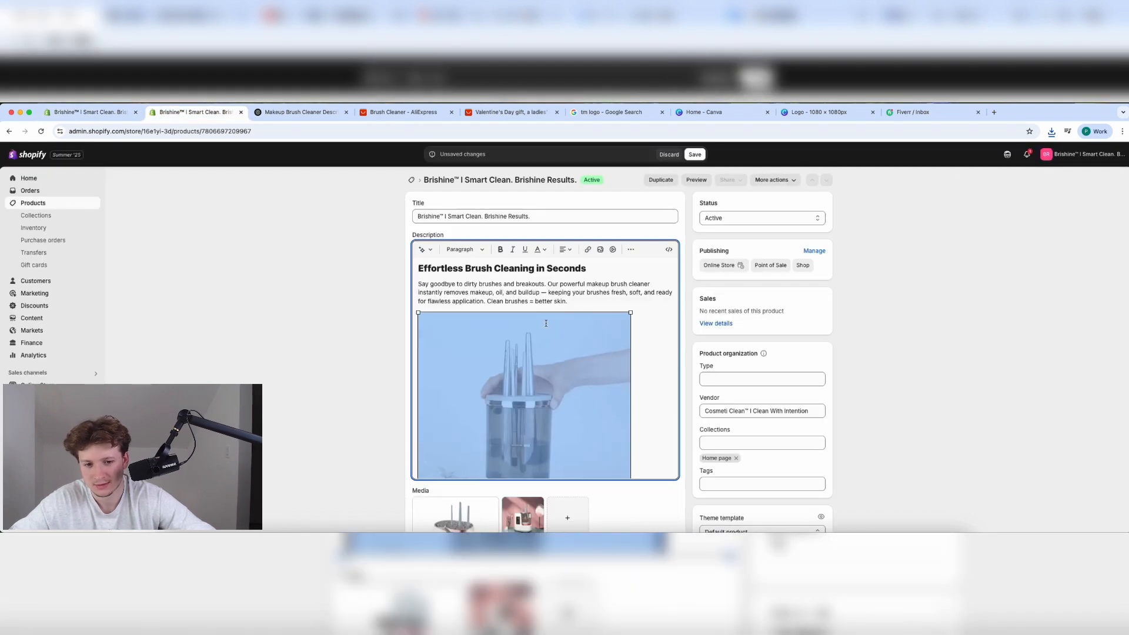
click(560, 252)
click(567, 277)
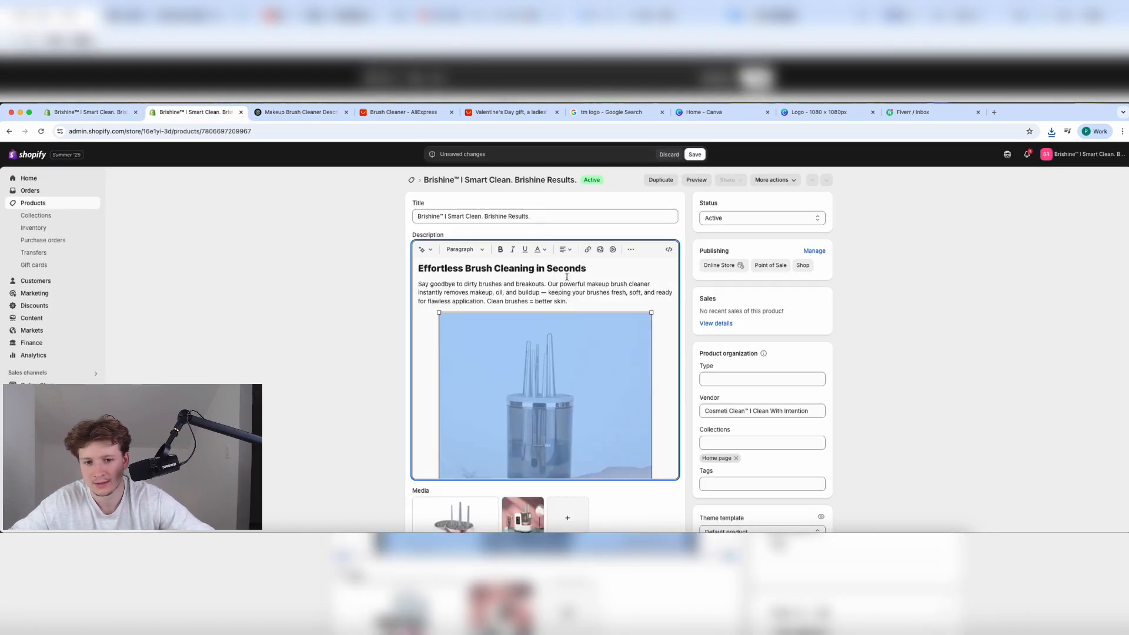
click(693, 155)
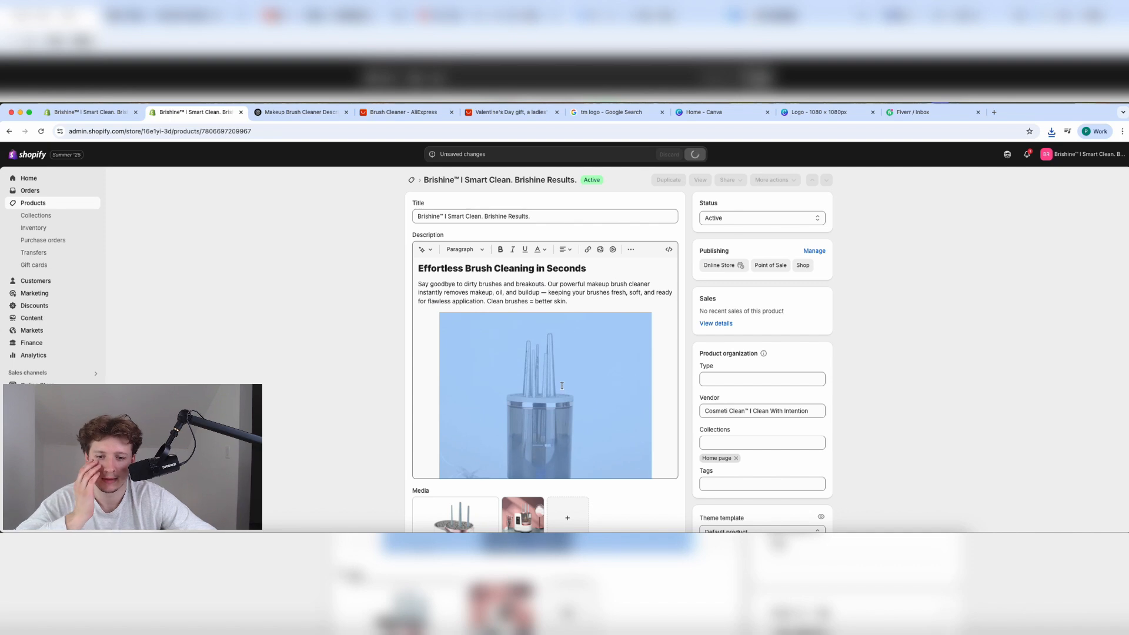
Shrink the description GIF to about two-thirds of its width.
click(620, 377)
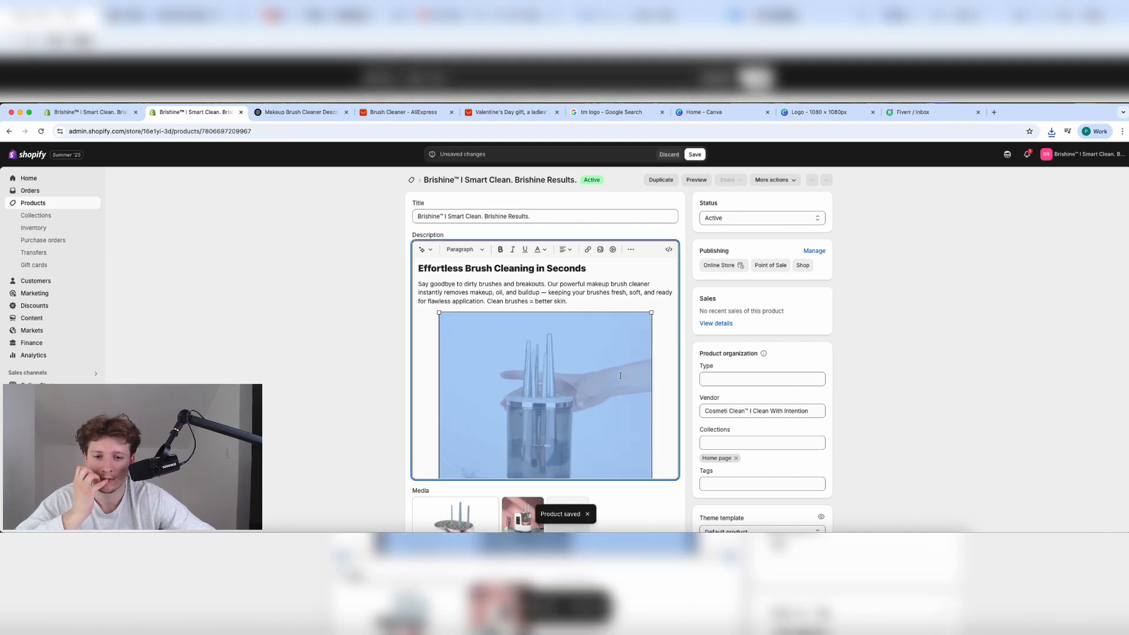
drag(651, 313, 575, 378)
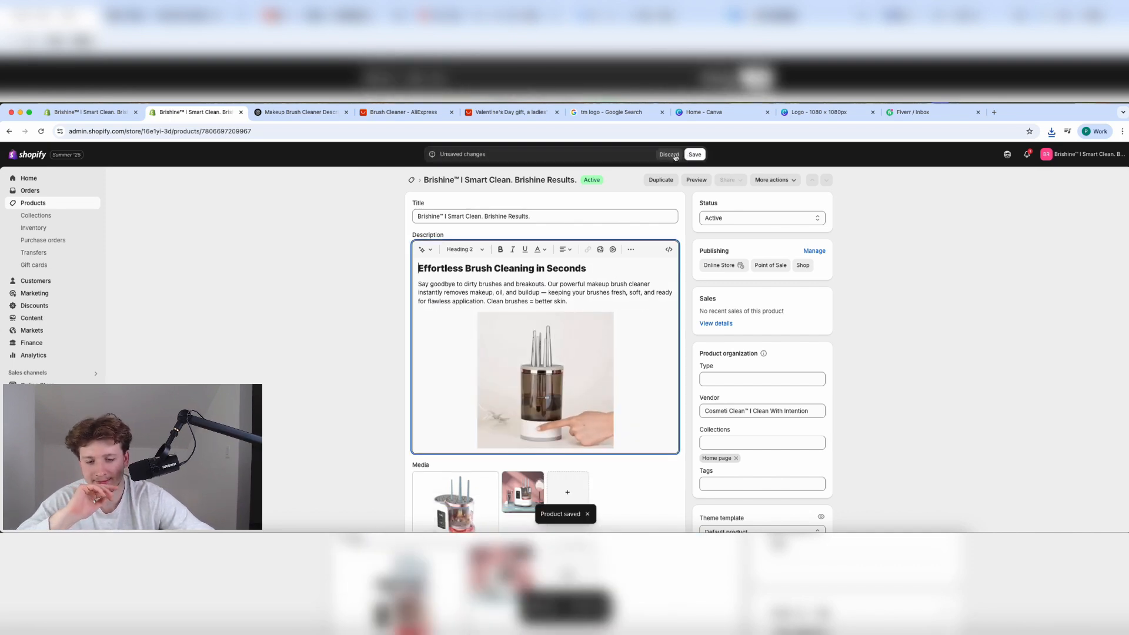
click(79, 113)
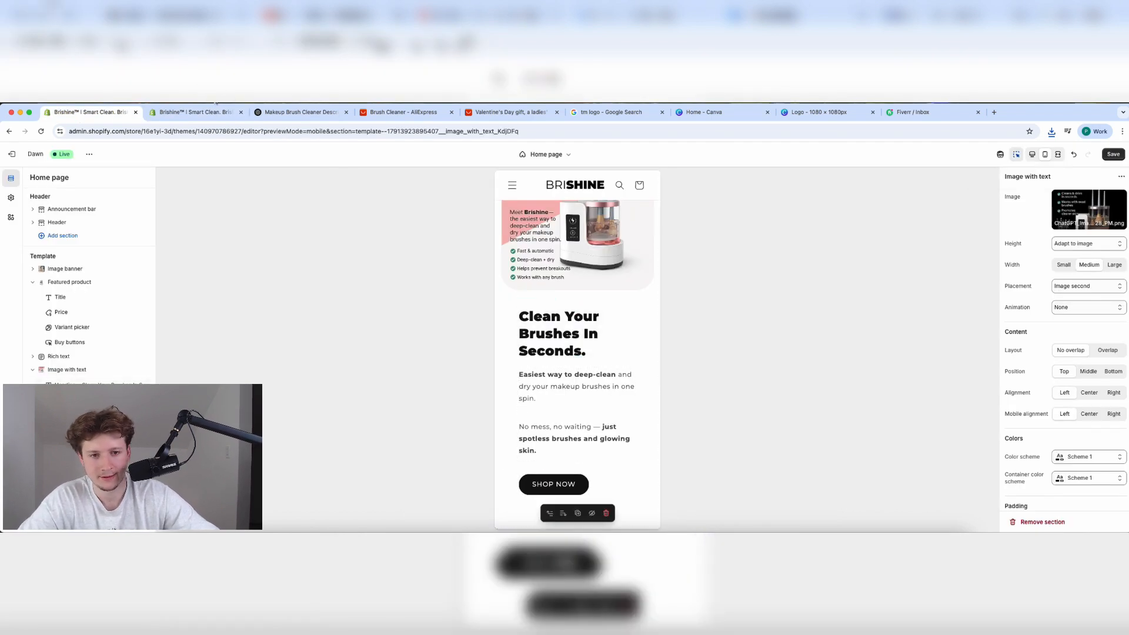
click(200, 113)
click(263, 112)
Go to the Makeup Brush Cleaner Names chat and download the STOP CLOGGED DIRTY BRUSHES image.
click(307, 188)
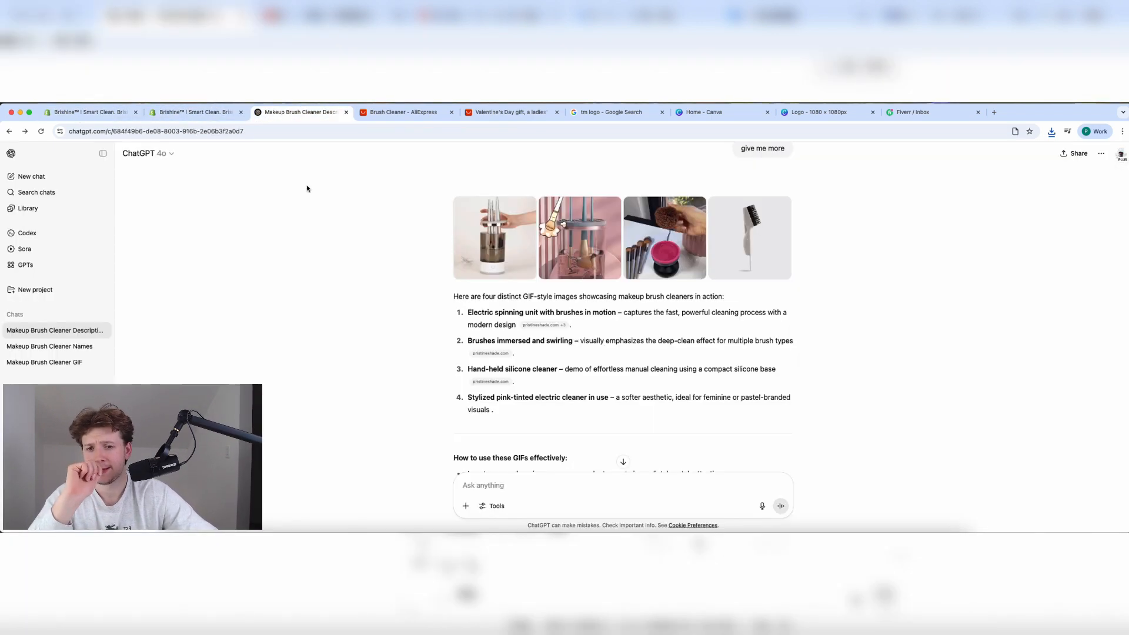
click(50, 352)
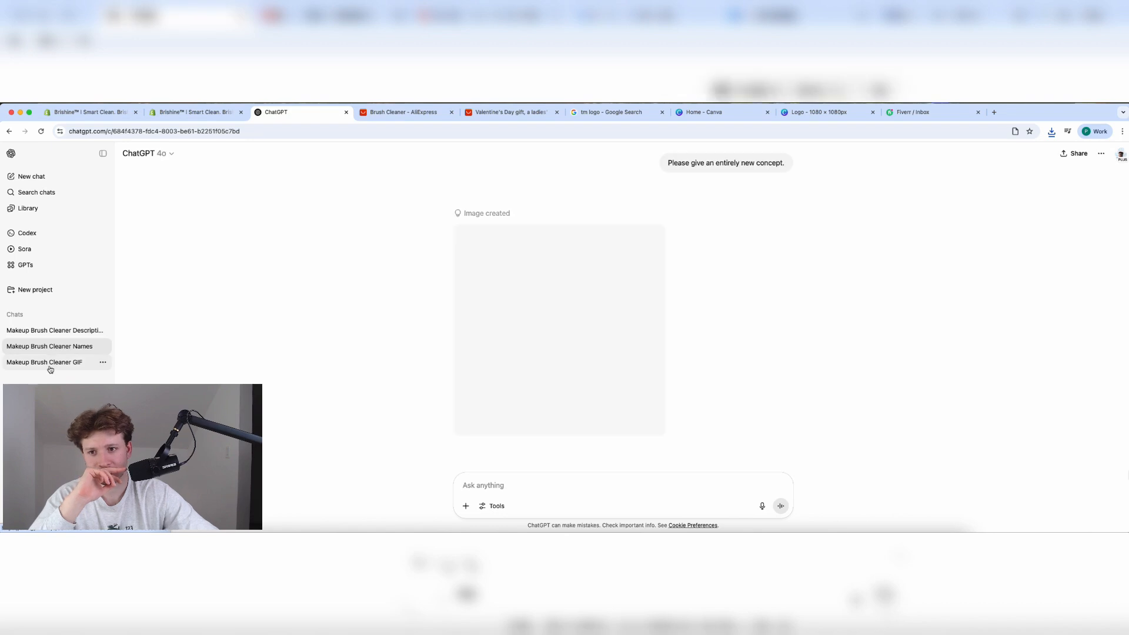
click(50, 368)
click(50, 346)
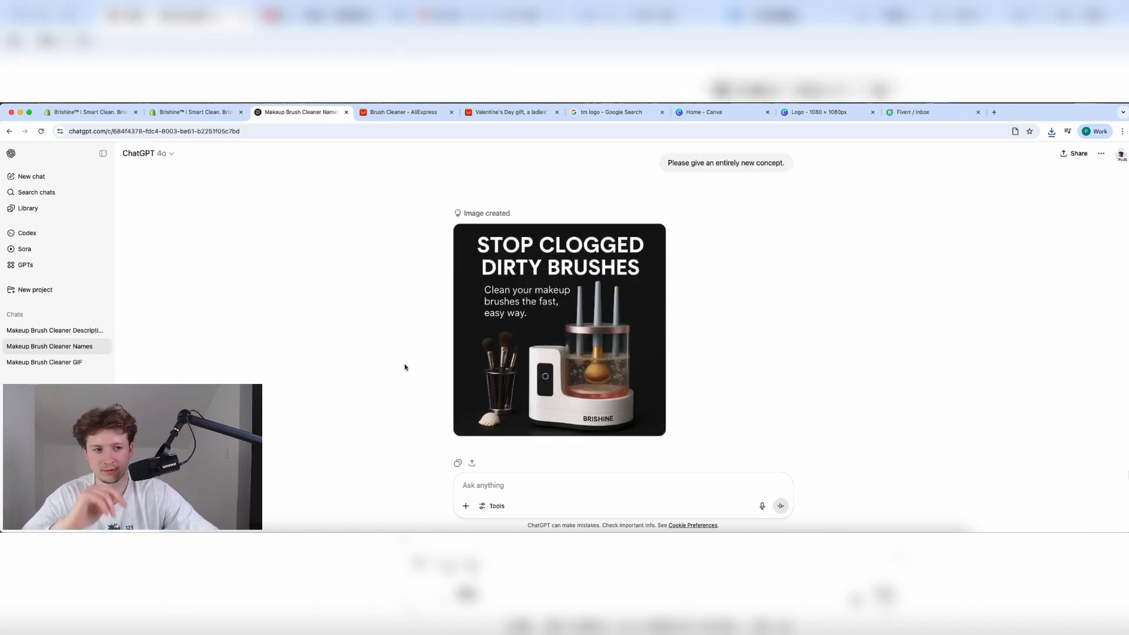
scroll(585, 369, up, 5)
scroll(586, 370, down, 6)
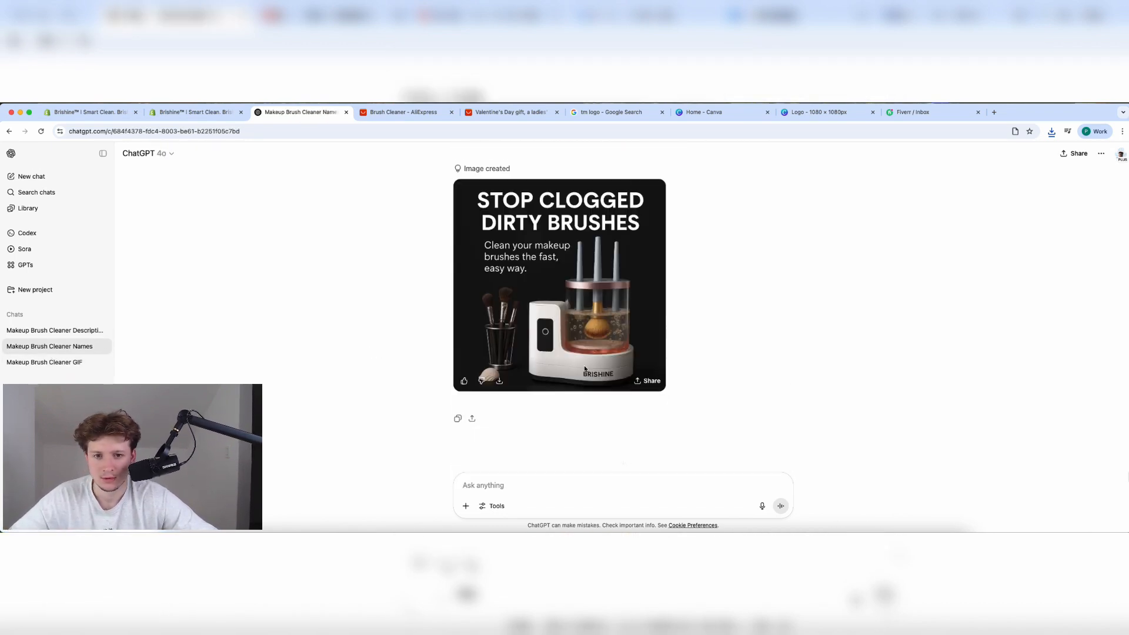
scroll(579, 388, up, 8)
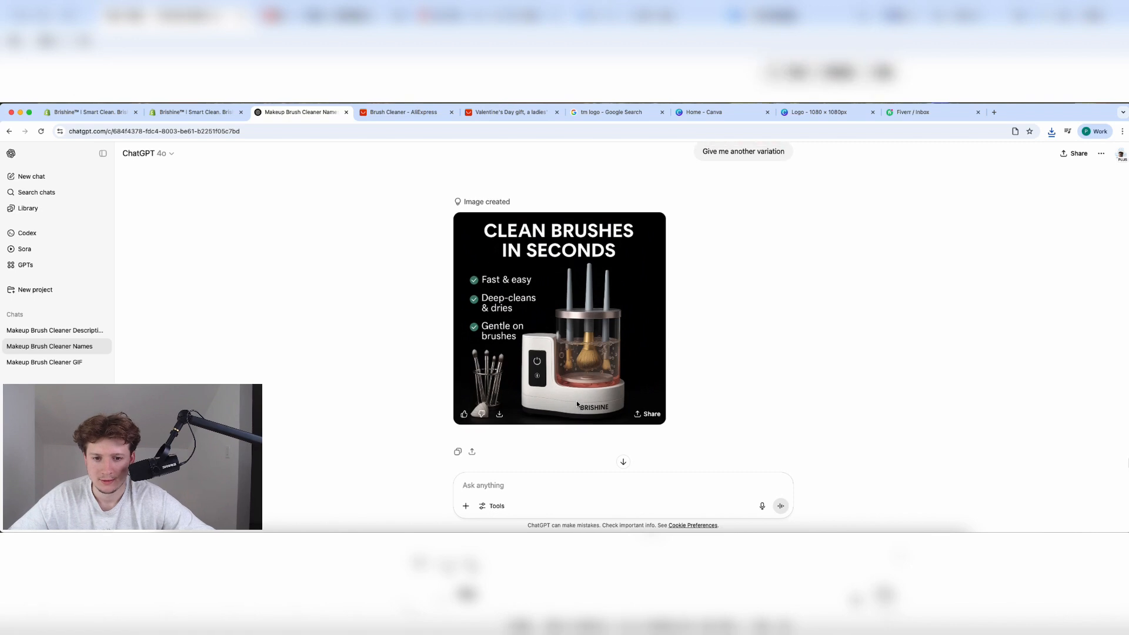
scroll(577, 404, down, 10)
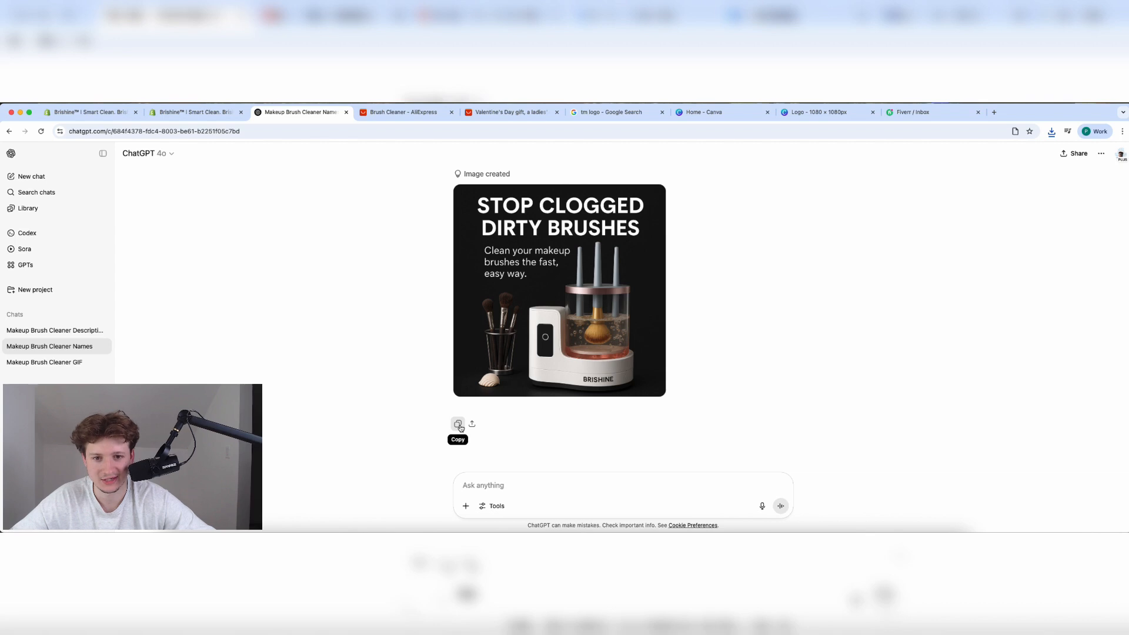
click(647, 377)
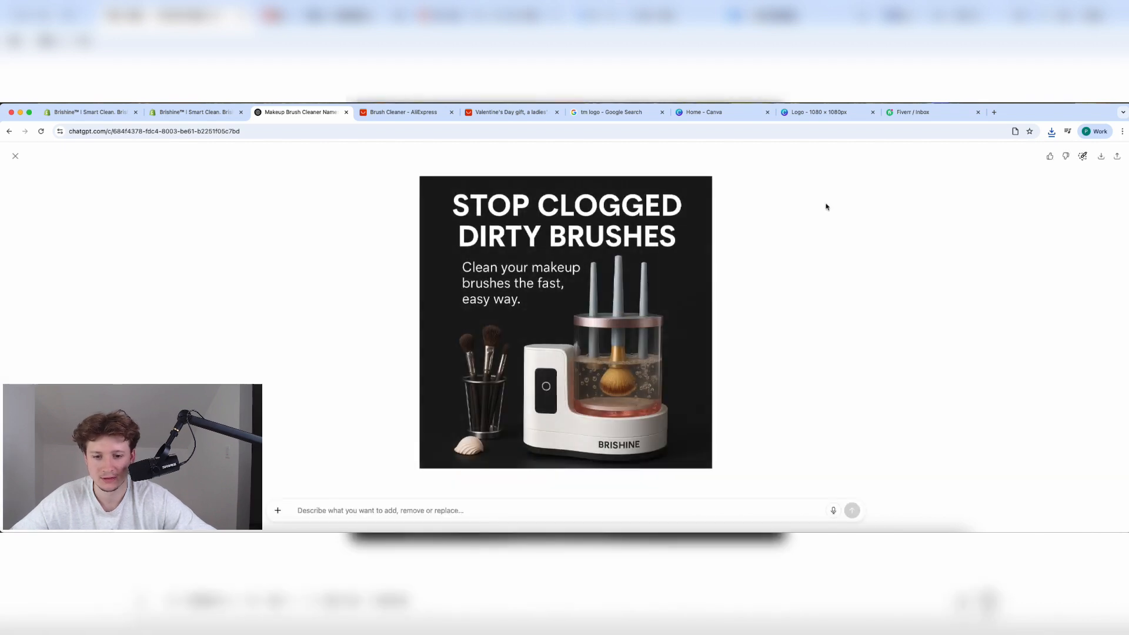
click(1103, 157)
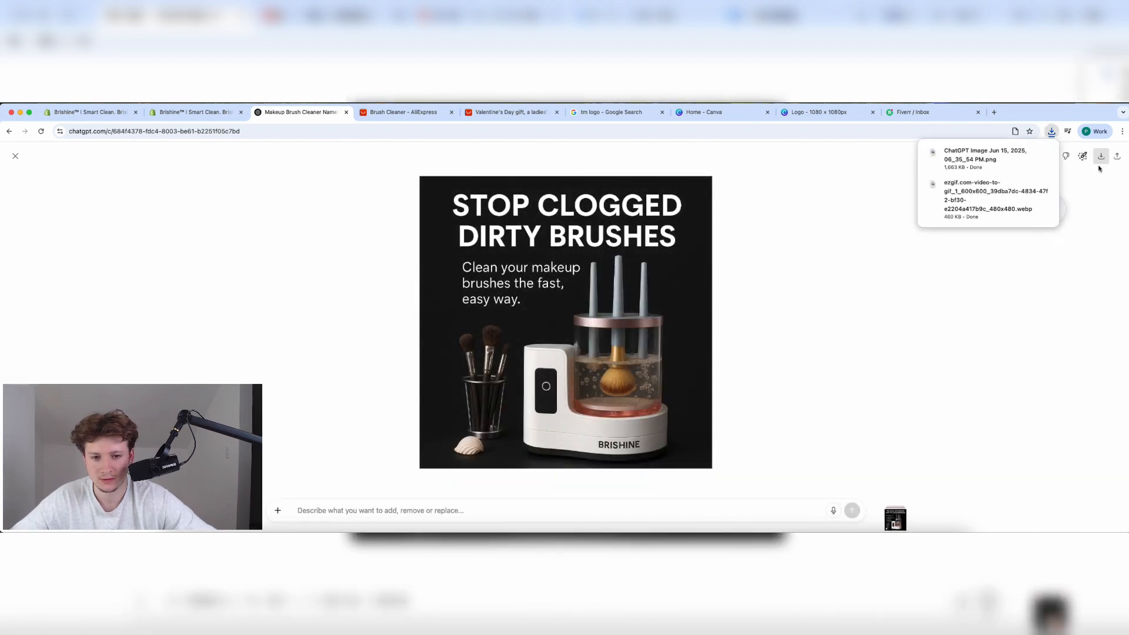
click(189, 112)
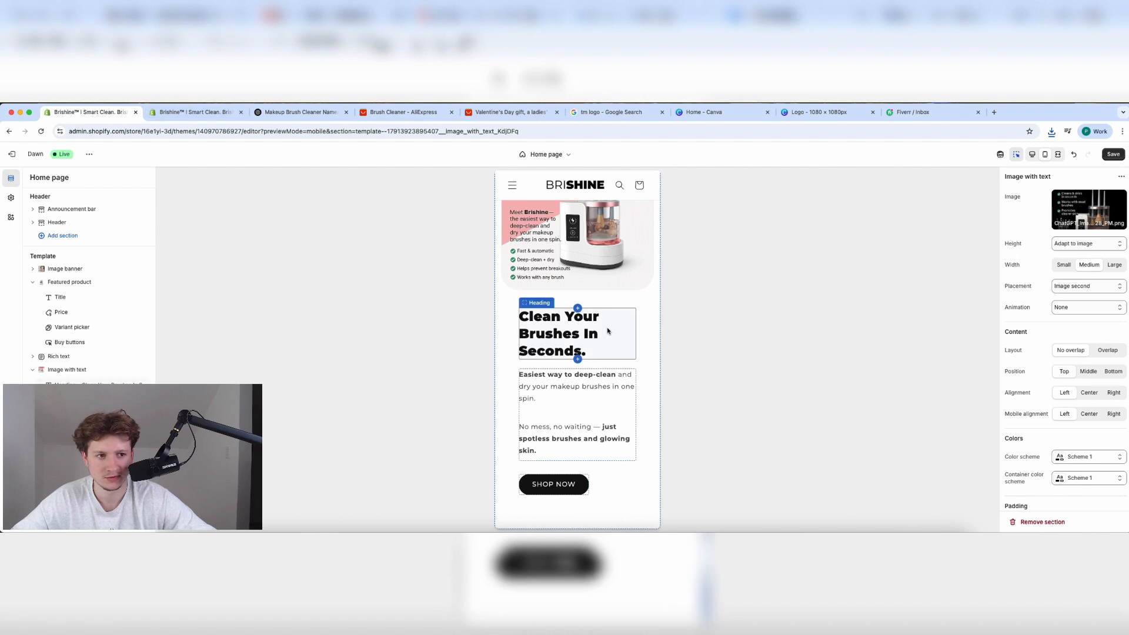
Select the pink Clean Brushes image section and open the file library to replace its image.
scroll(608, 331, up, 7)
scroll(609, 331, down, 9)
scroll(608, 332, down, 3)
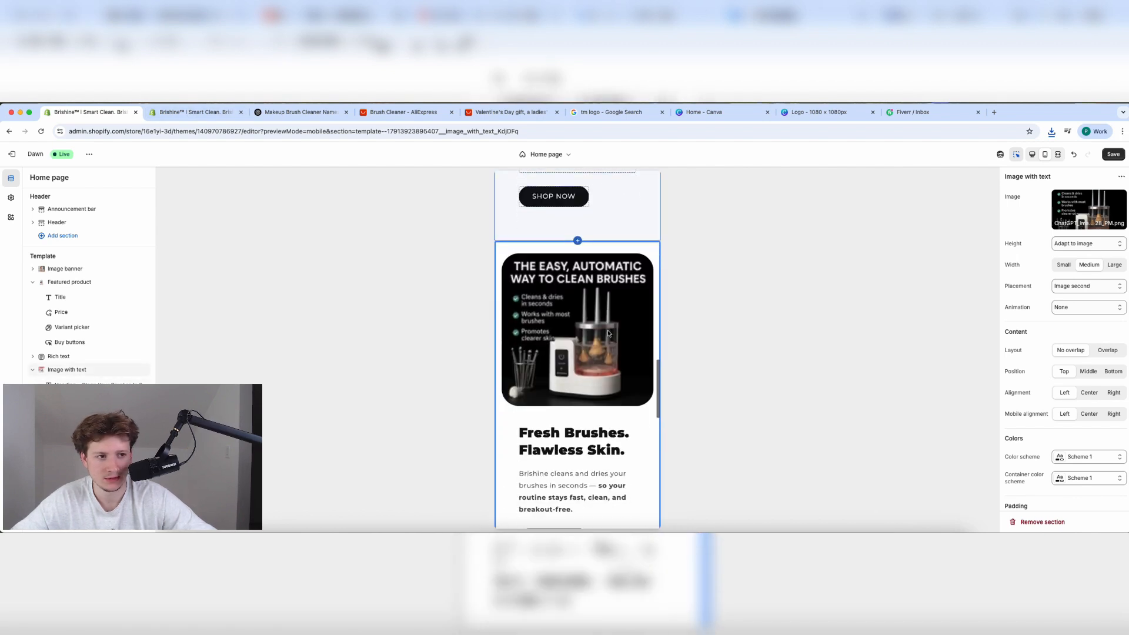
scroll(609, 331, up, 6)
click(576, 279)
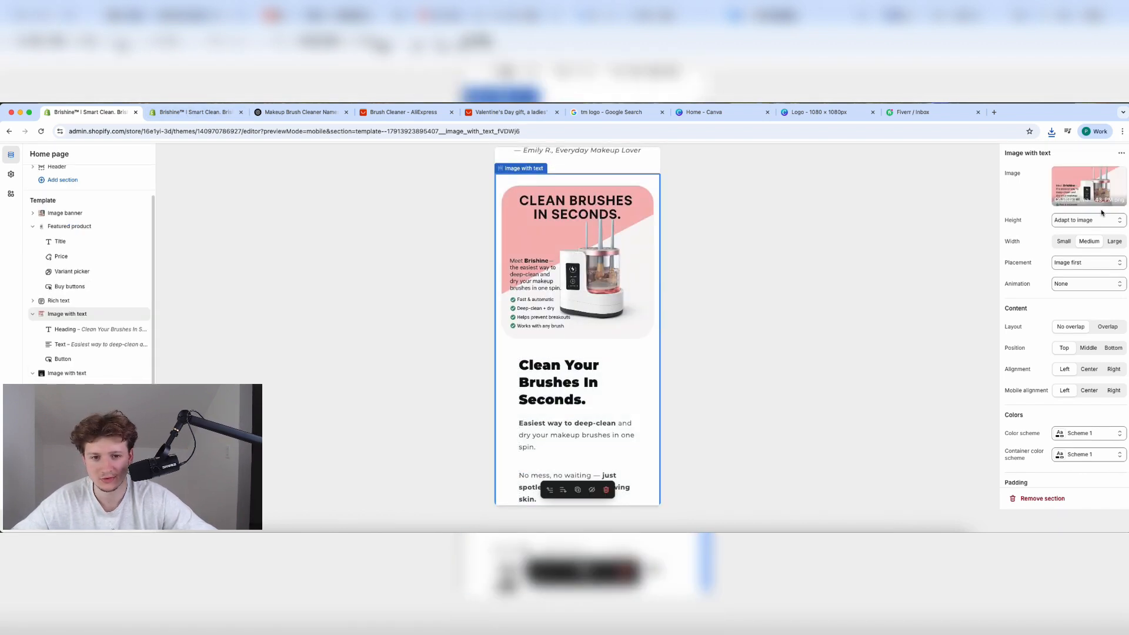
click(1091, 187)
click(1085, 200)
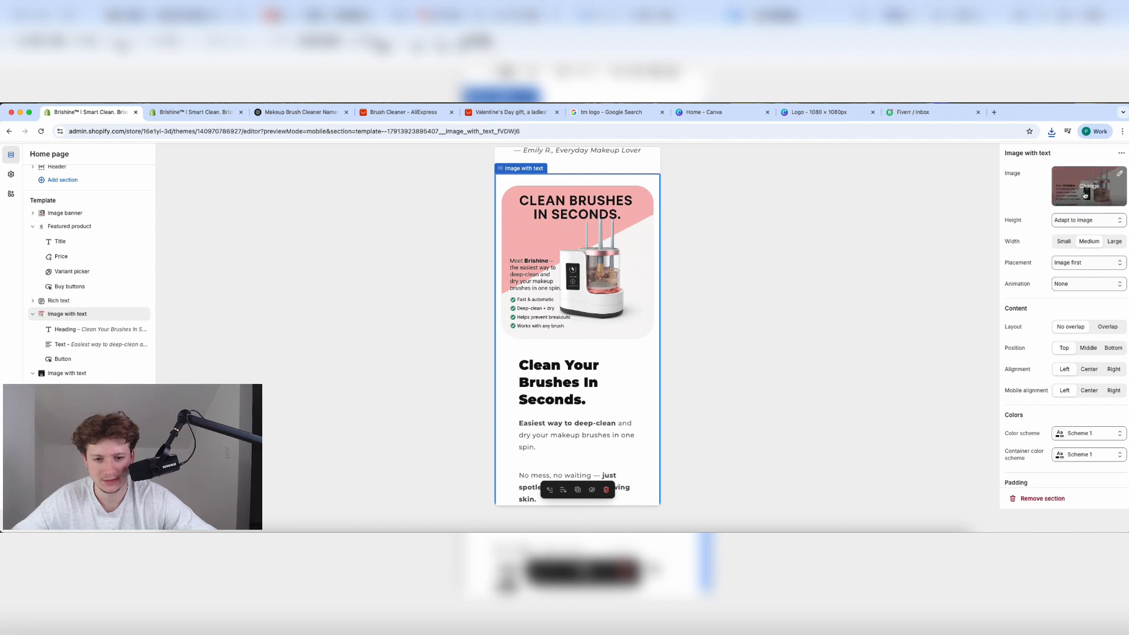
click(1085, 197)
click(1076, 218)
Upload the downloaded 'Stop Clogged Dirty Brushes' image as the section picture and save the homepage.
click(1052, 131)
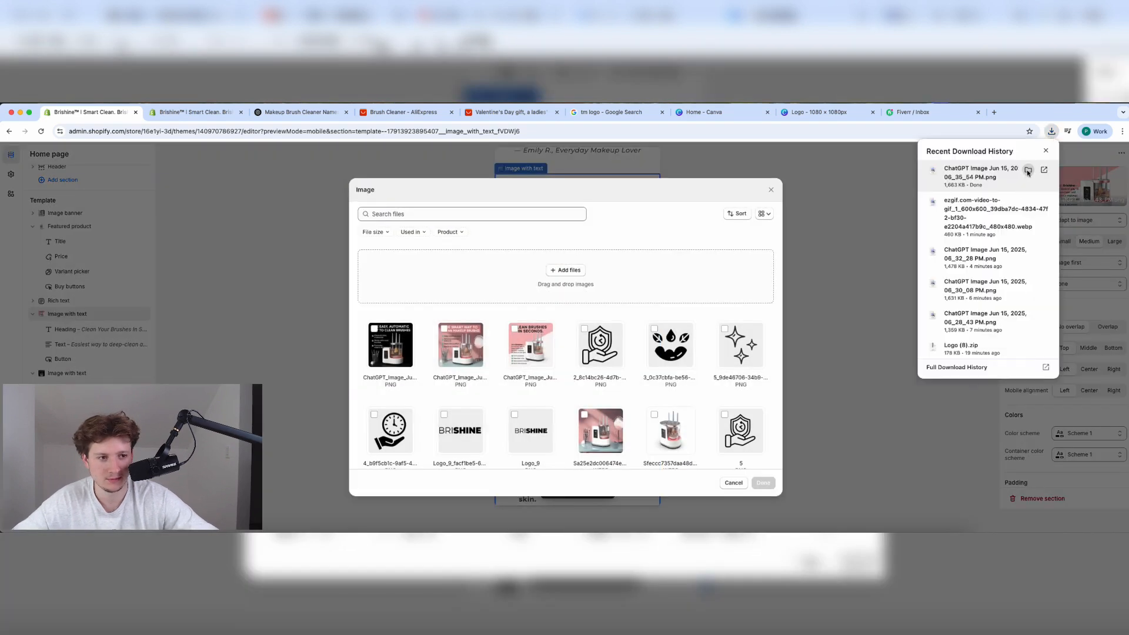
click(1028, 171)
drag(471, 226, 756, 280)
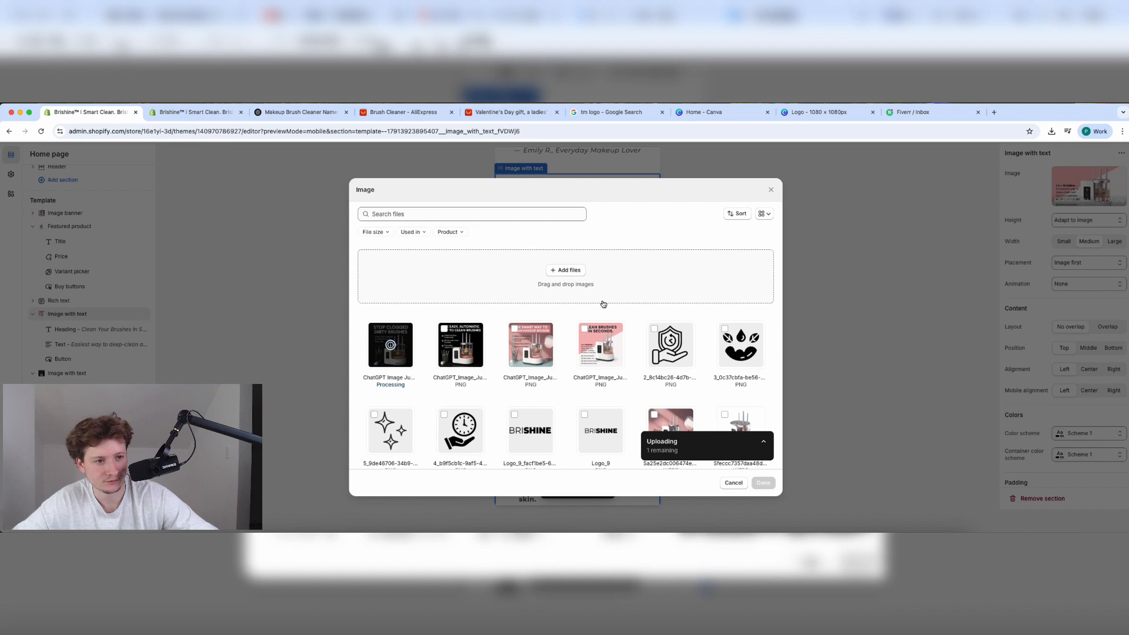
click(763, 483)
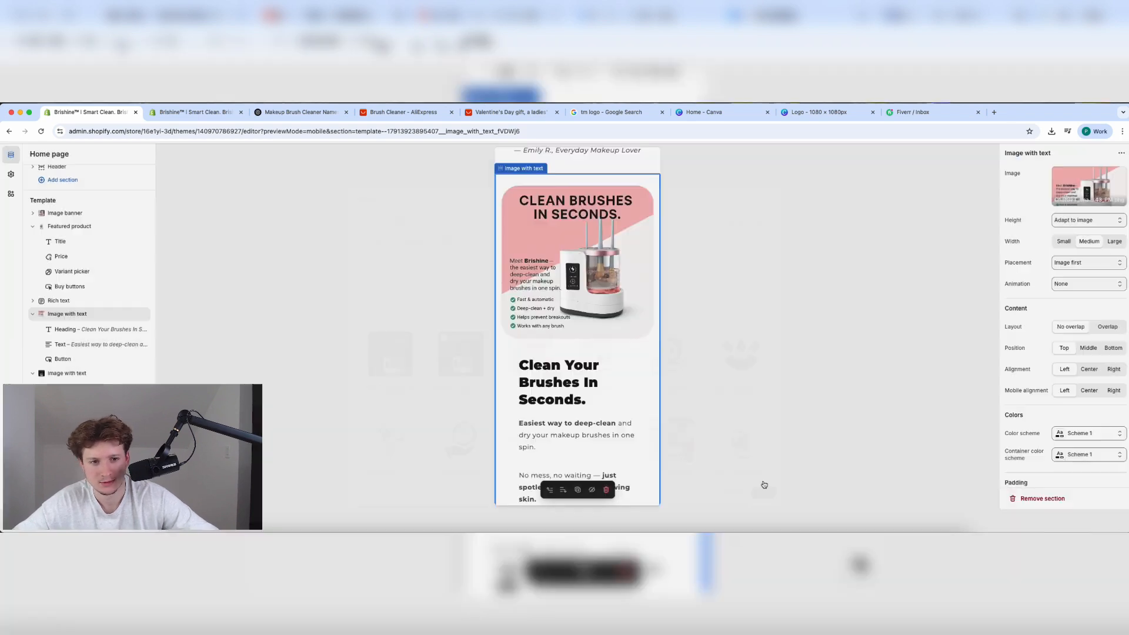
scroll(586, 377, down, 10)
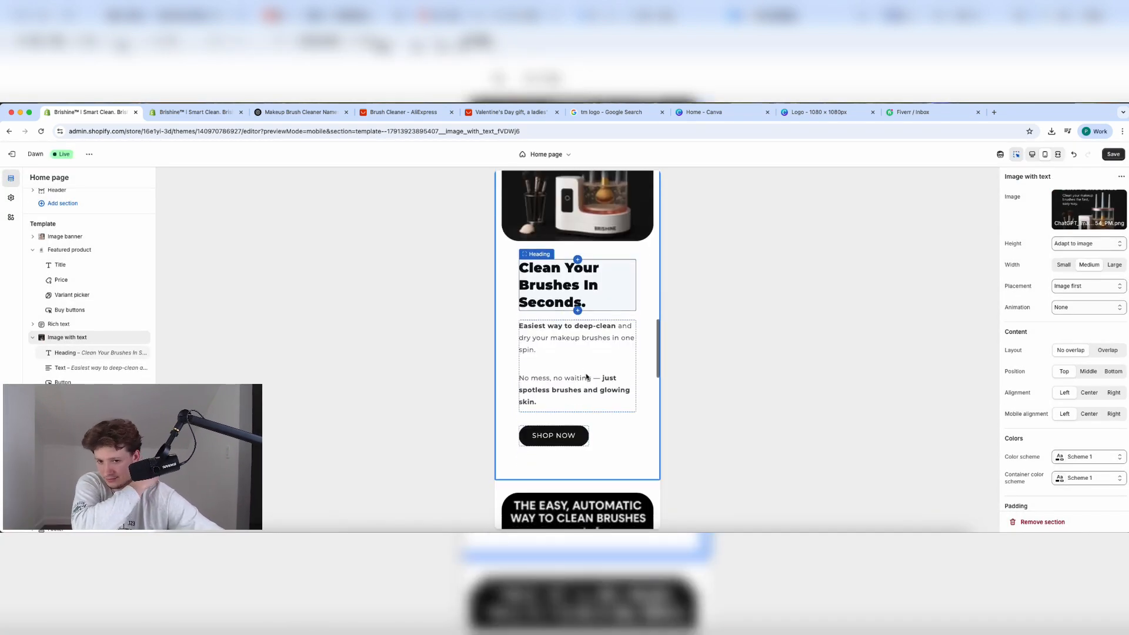
scroll(607, 452, up, 15)
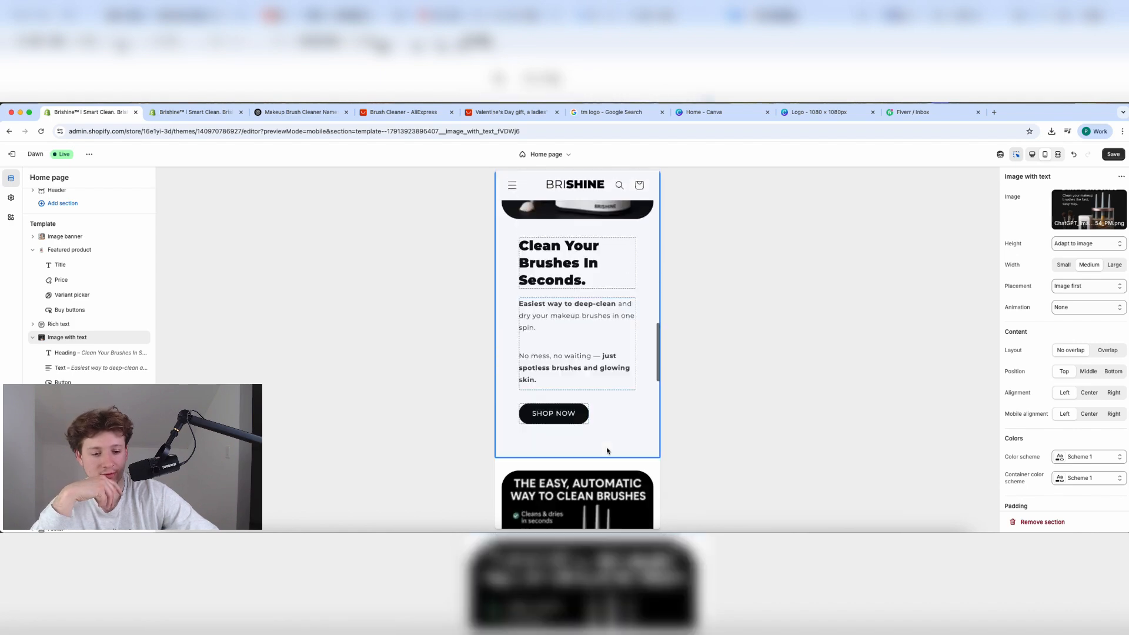
click(1113, 154)
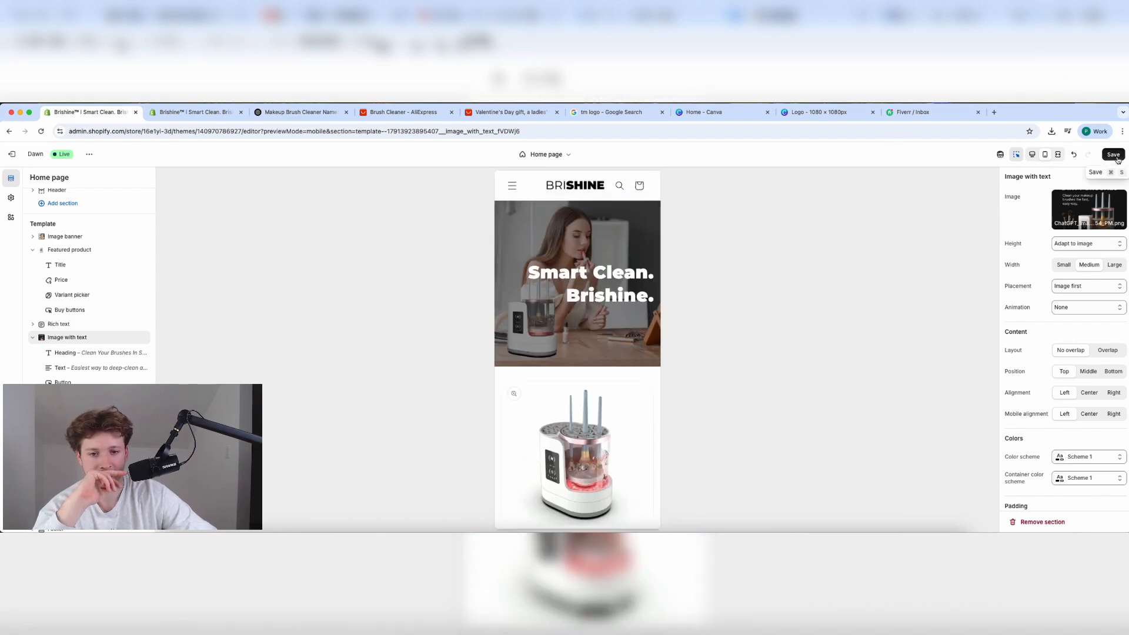
Review the homepage in desktop preview and bring up the page template list.
click(1032, 154)
scroll(582, 330, down, 5)
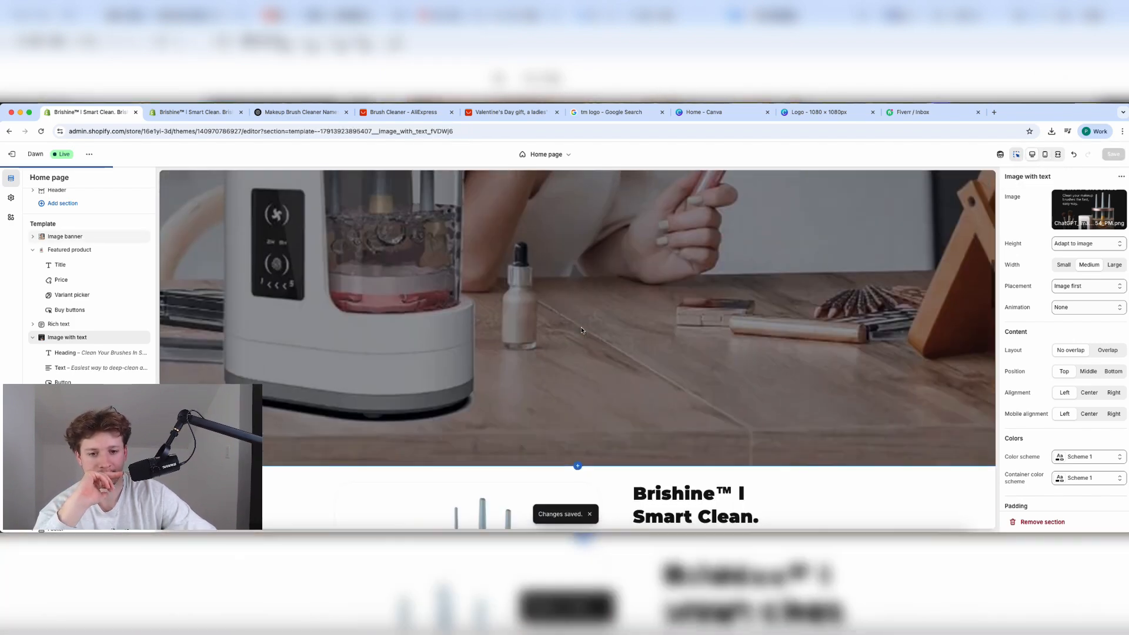
scroll(581, 331, down, 20)
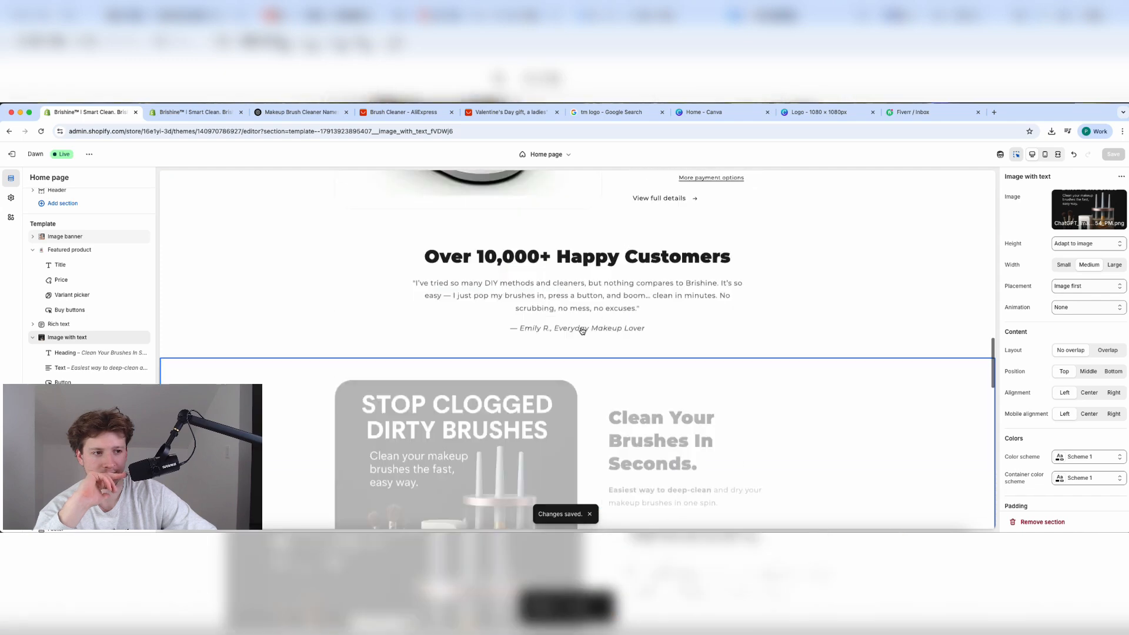
scroll(582, 330, down, 3)
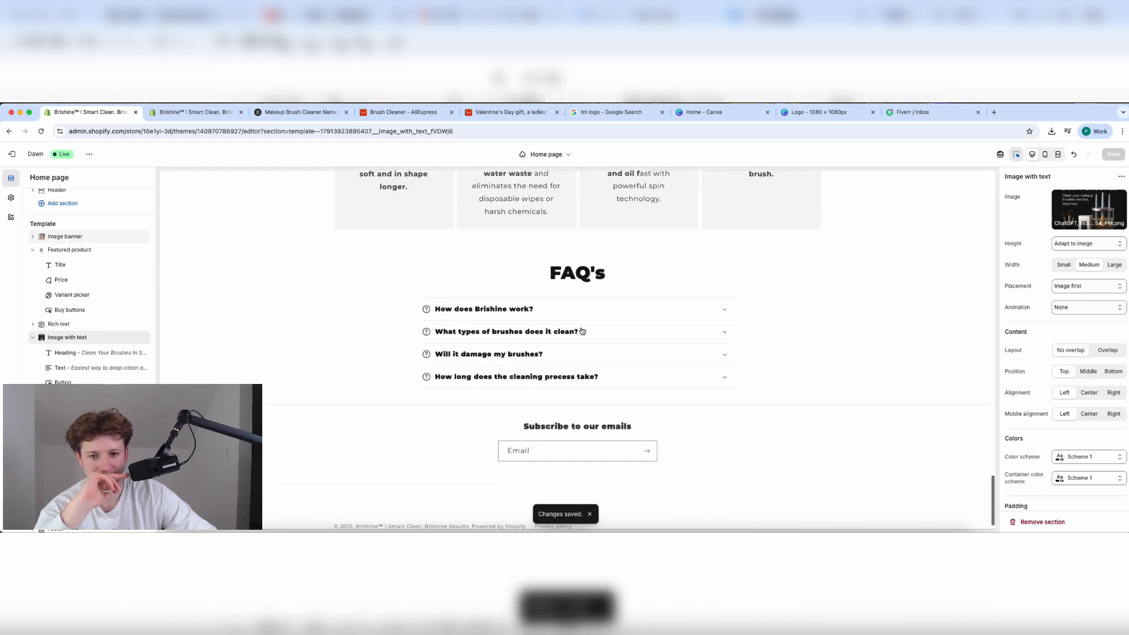
scroll(582, 330, up, 20)
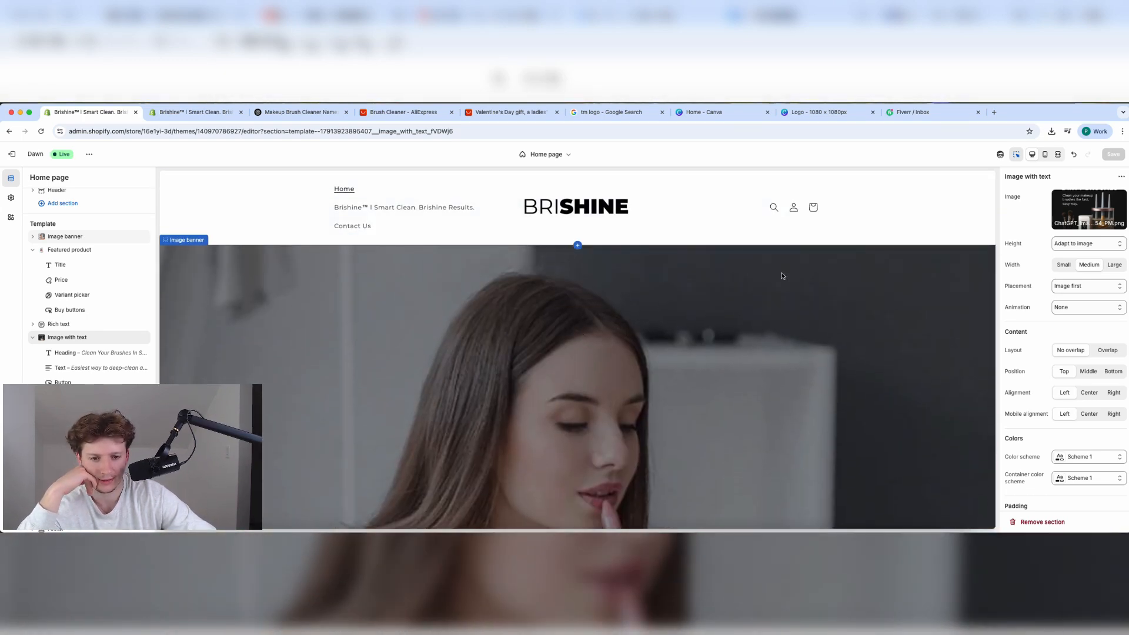
click(545, 154)
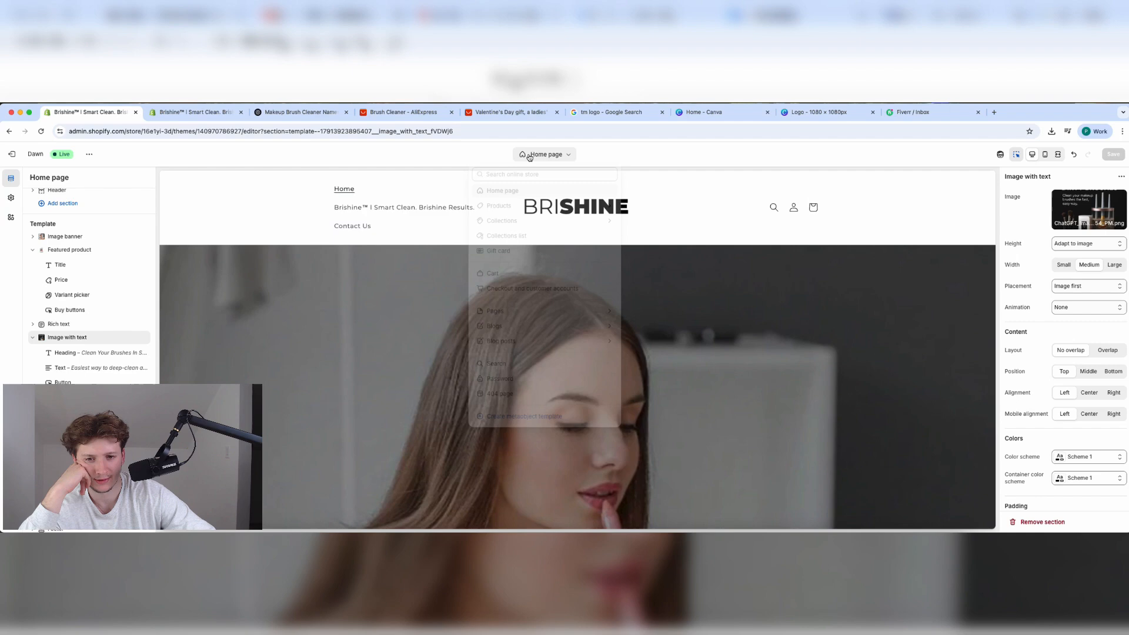
Open the Default product template in the theme editor and check the product admin page.
click(511, 205)
click(511, 216)
click(172, 116)
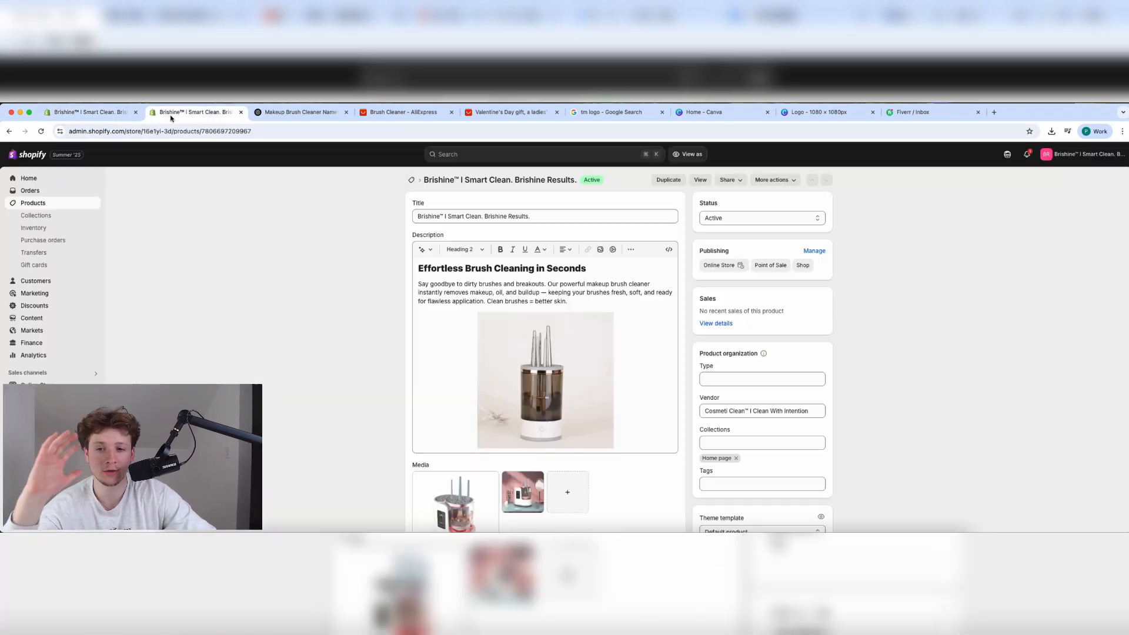
scroll(460, 333, down, 10)
scroll(460, 333, up, 10)
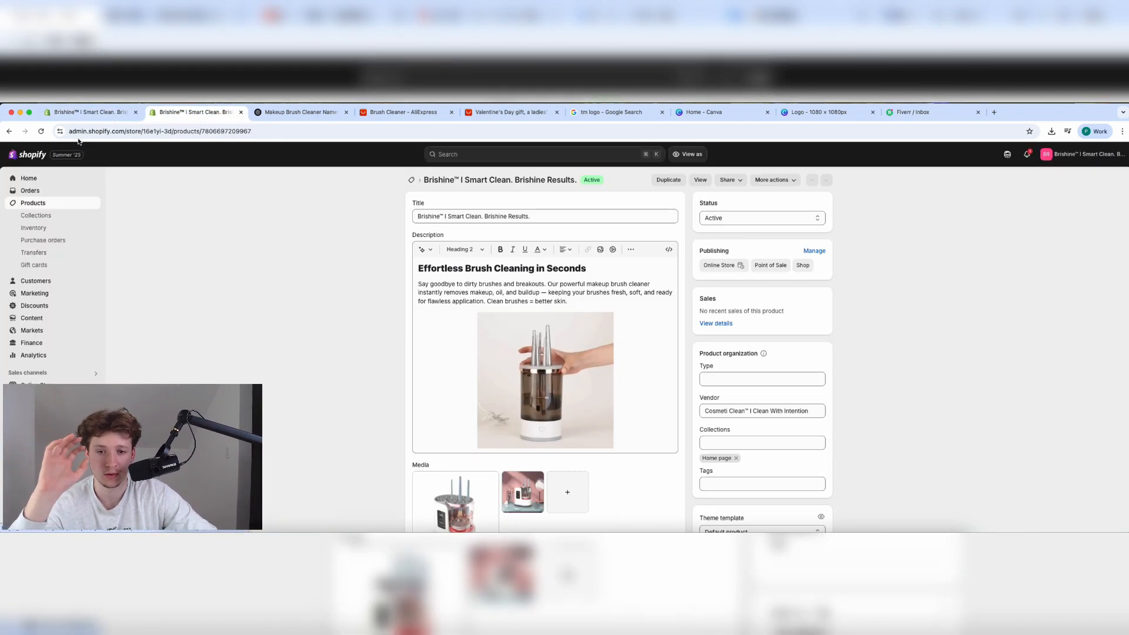
Scroll through the Default product template's sections and preview in the theme editor.
click(77, 115)
scroll(498, 295, down, 5)
scroll(498, 295, up, 5)
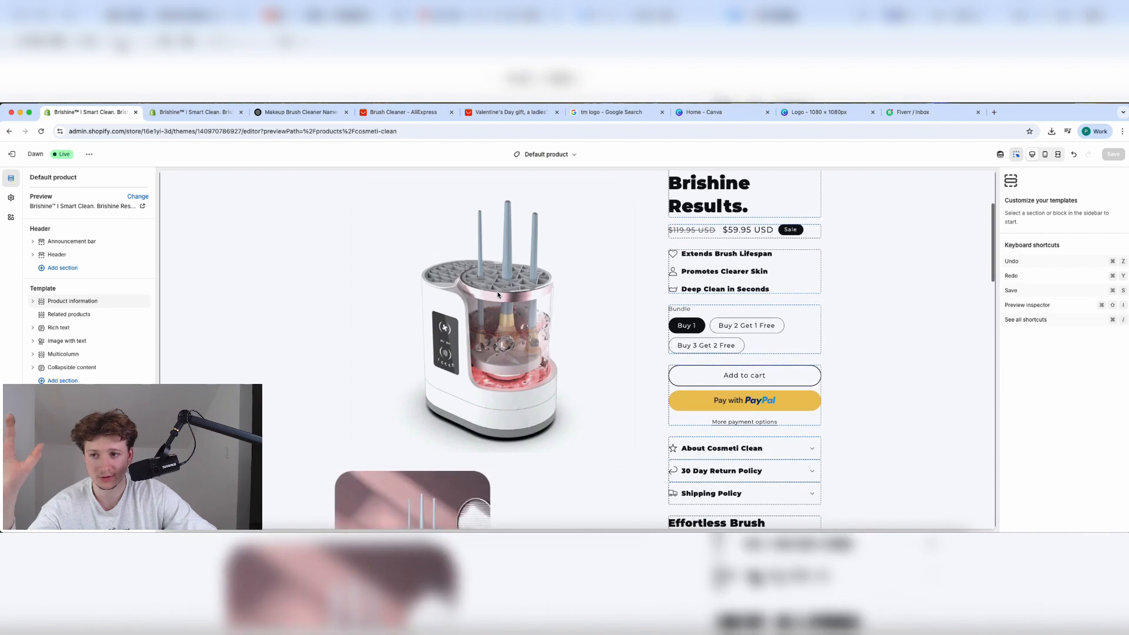
scroll(498, 296, down, 10)
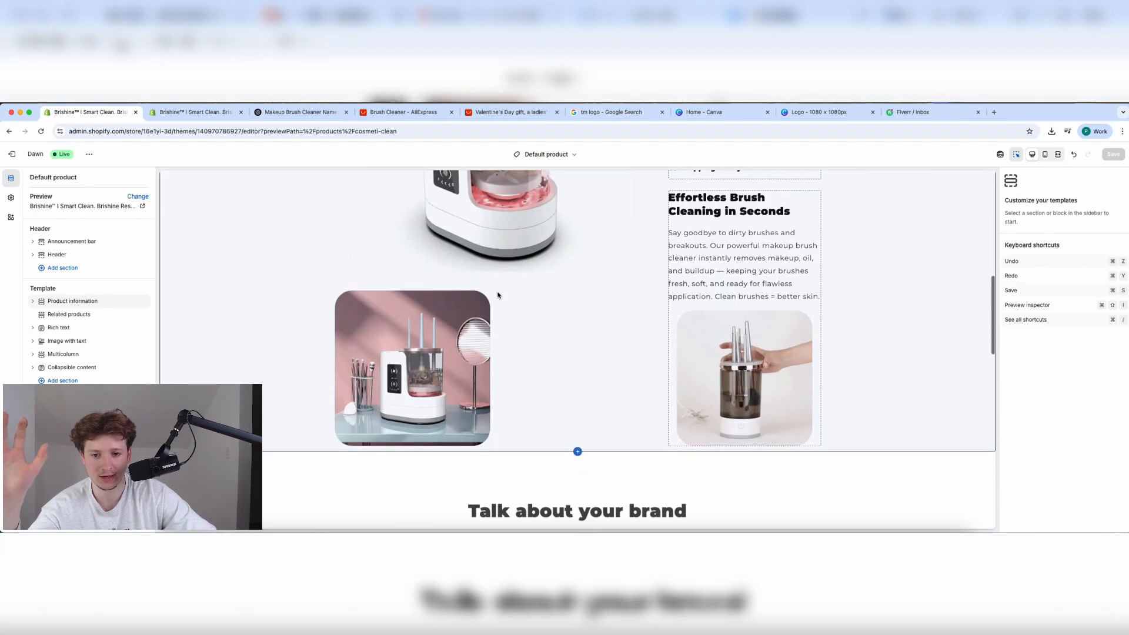
scroll(498, 295, up, 10)
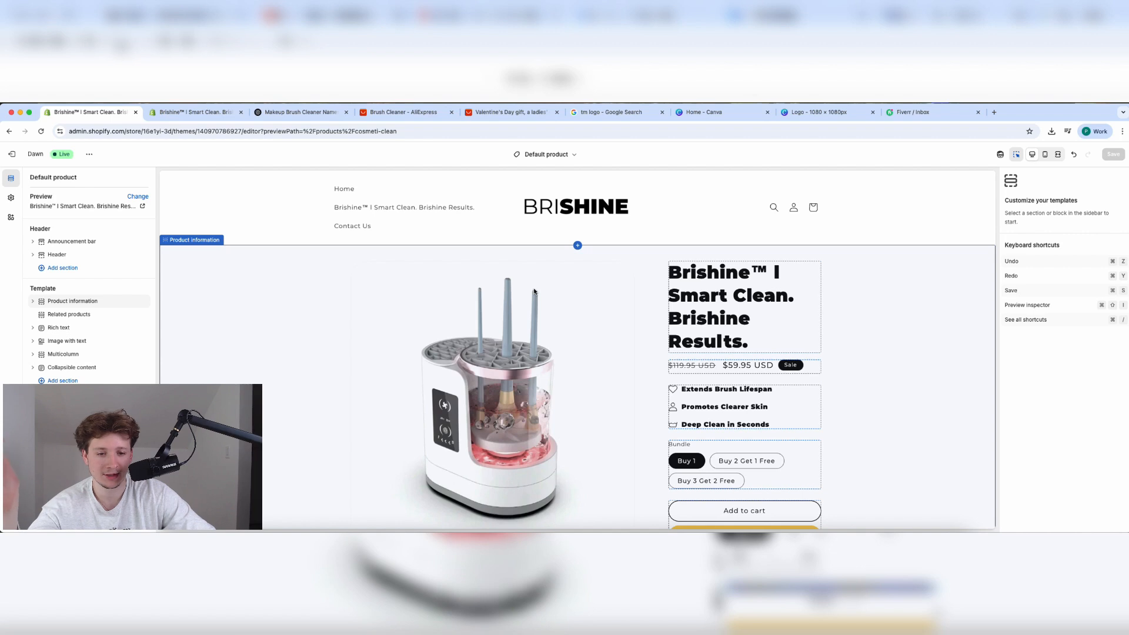
scroll(616, 353, down, 2)
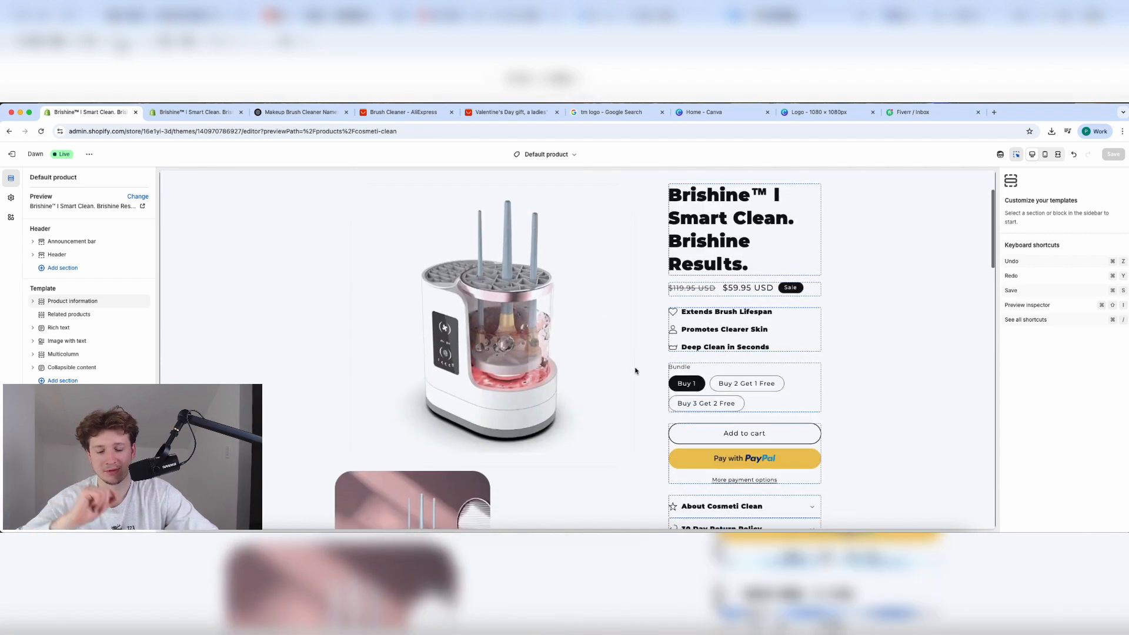
scroll(709, 318, up, 2)
scroll(709, 318, down, 5)
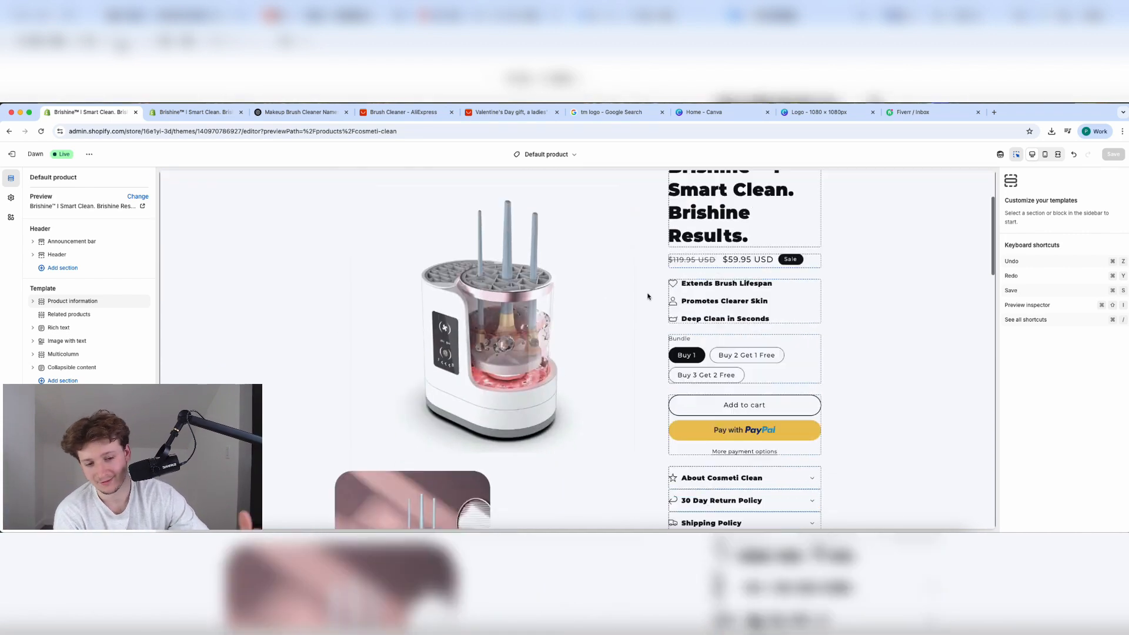
scroll(541, 277, up, 3)
scroll(533, 281, down, 4)
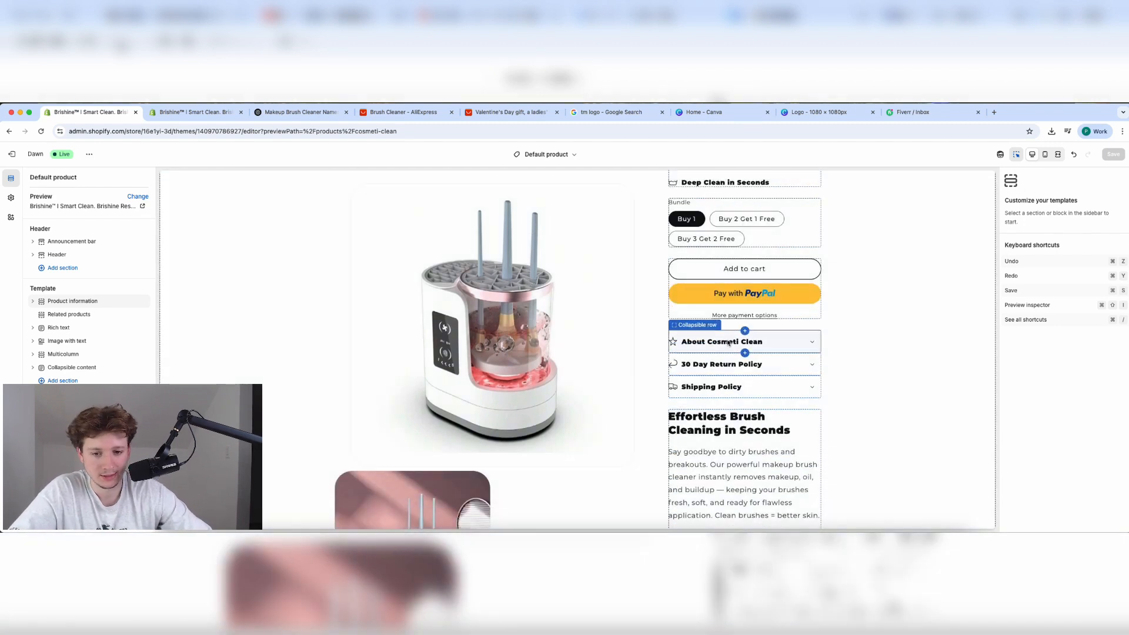
scroll(723, 355, up, 3)
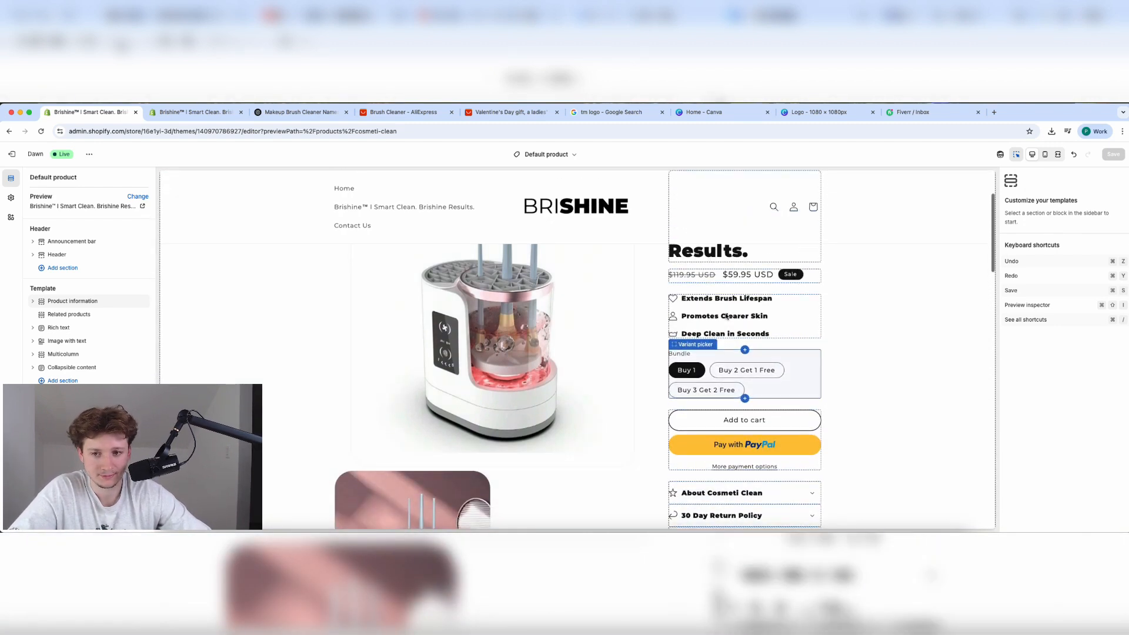
scroll(688, 324, down, 5)
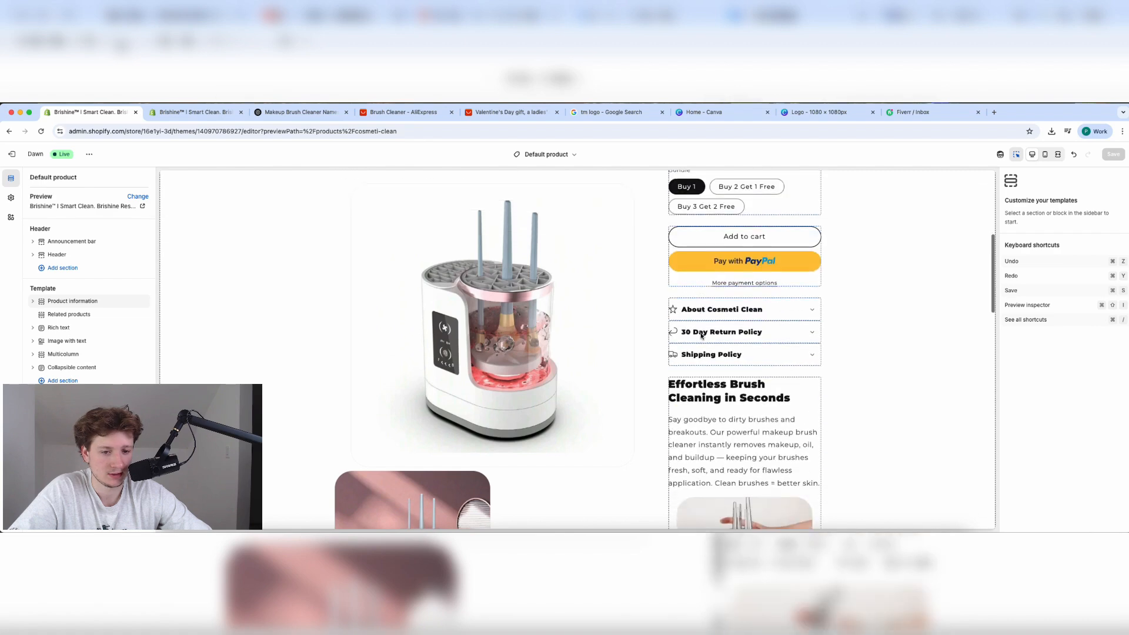
scroll(700, 332, up, 3)
scroll(691, 338, up, 1)
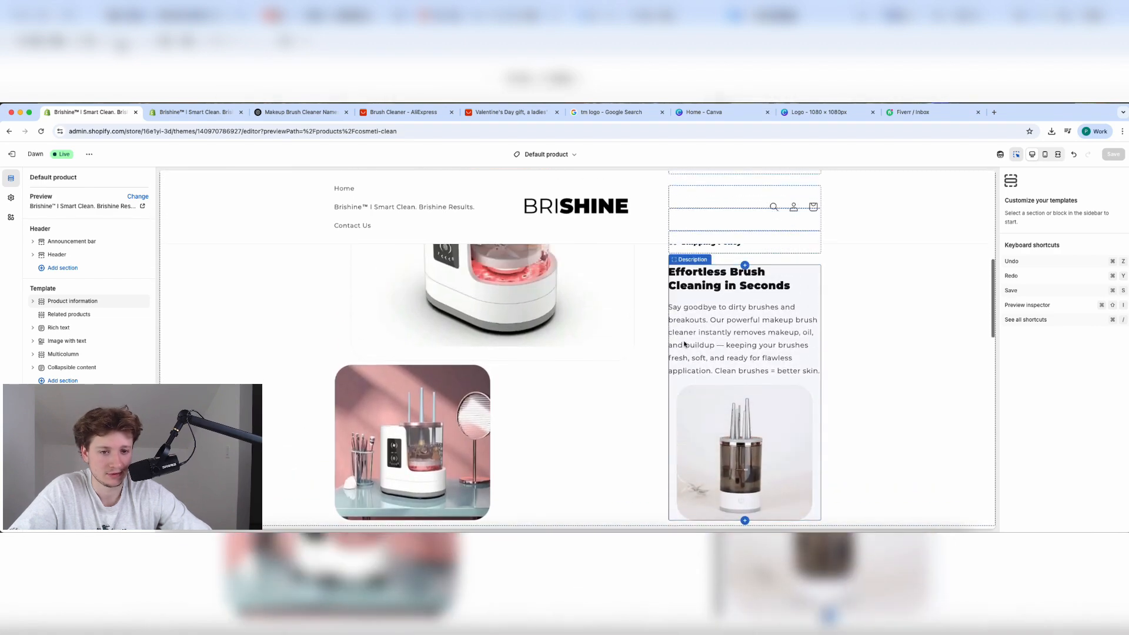
scroll(718, 366, down, 10)
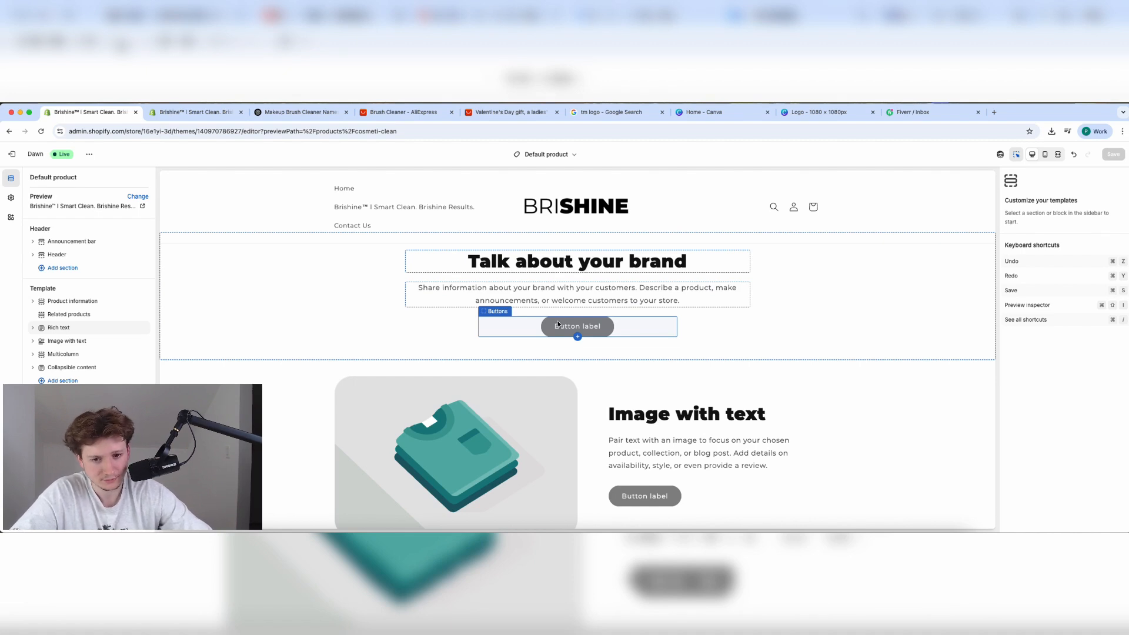
scroll(558, 324, up, 10)
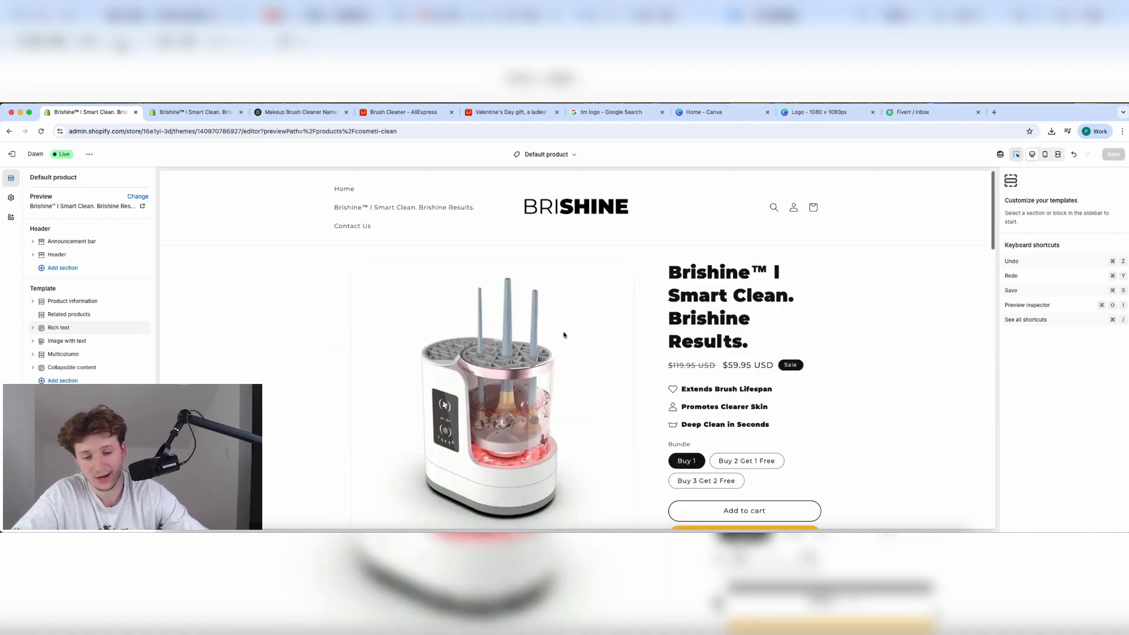
scroll(563, 335, down, 2)
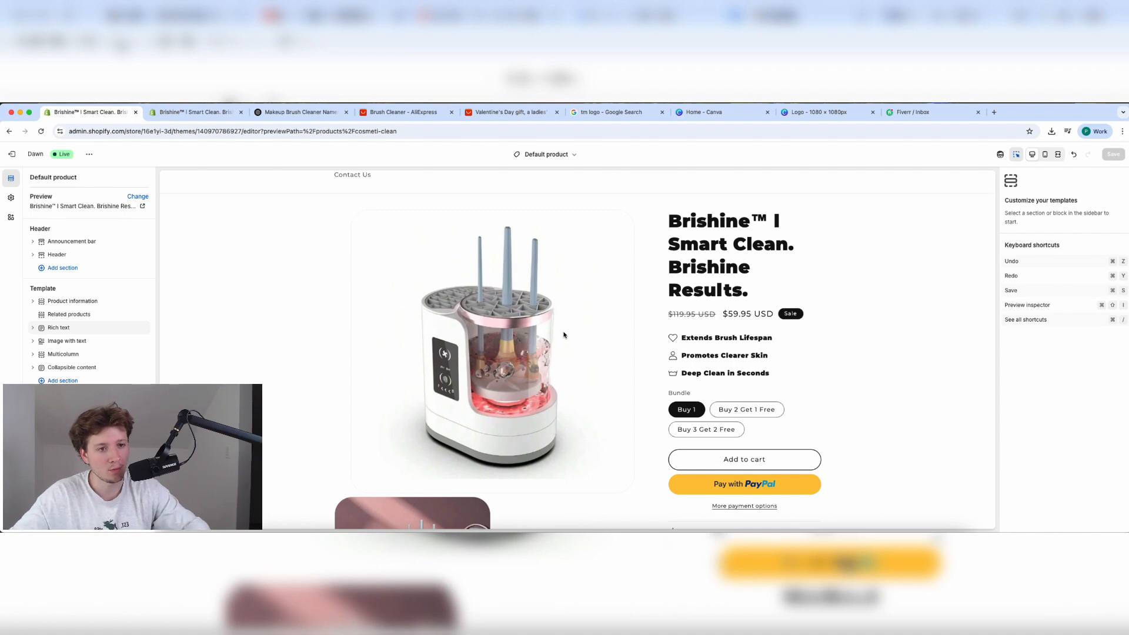
scroll(587, 346, down, 15)
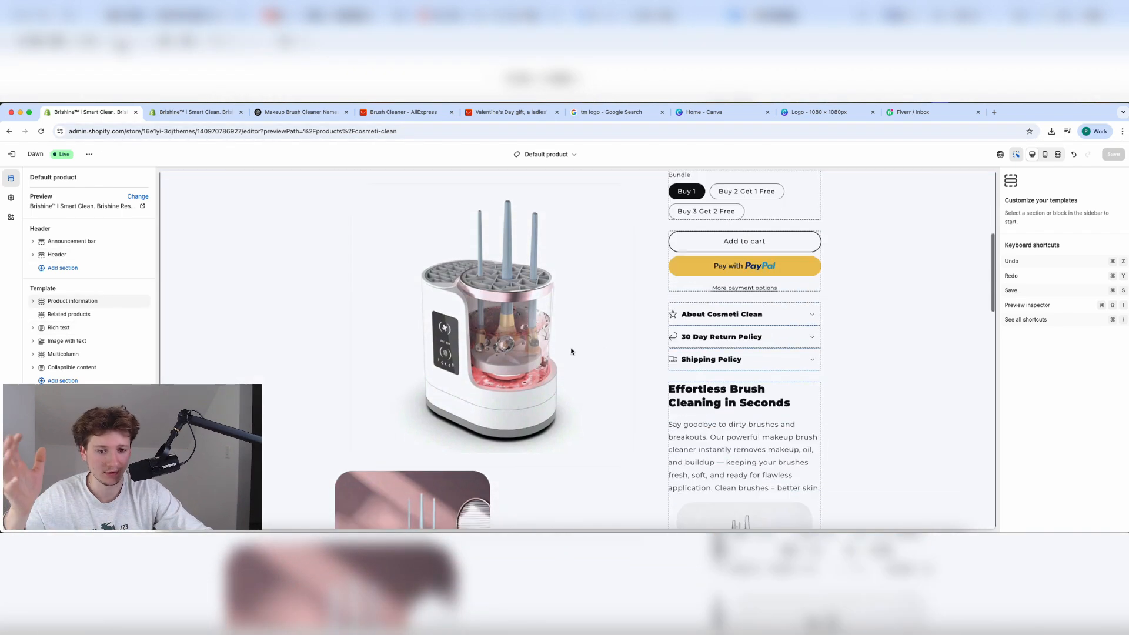
scroll(526, 371, down, 10)
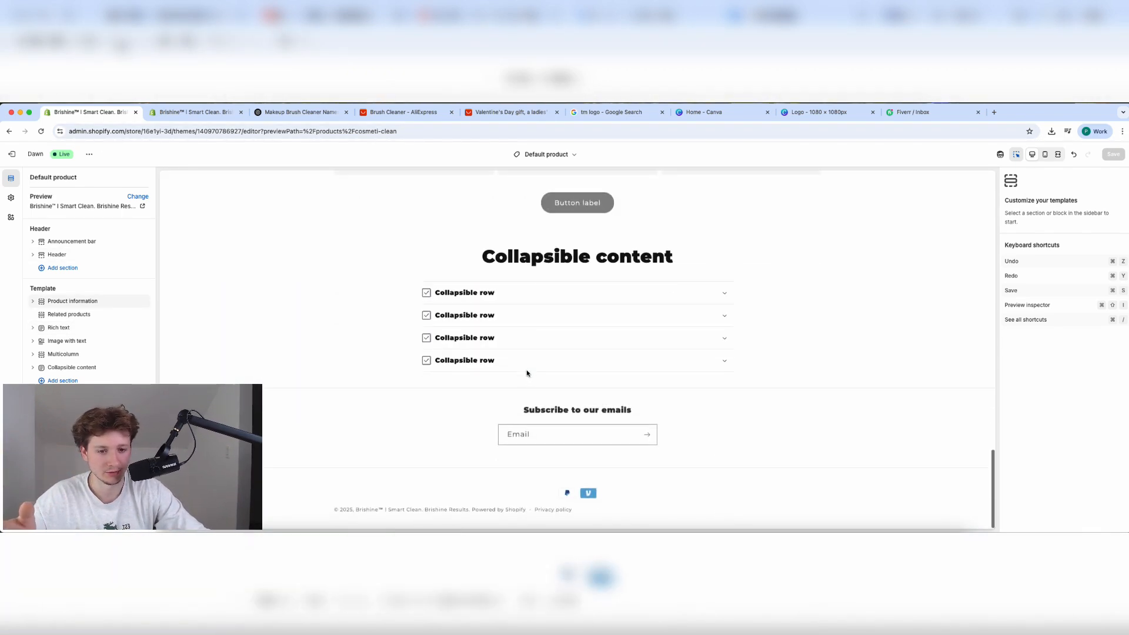
Open the Add section list and close it without adding anything.
click(62, 380)
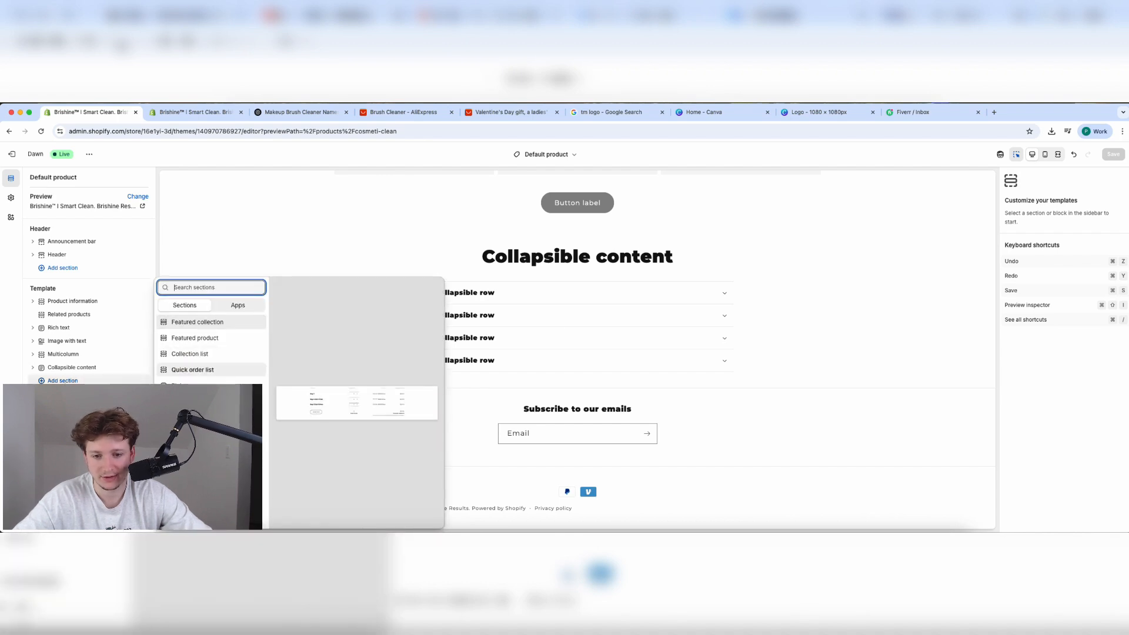
key(Escape)
scroll(410, 338, up, 8)
scroll(410, 338, up, 10)
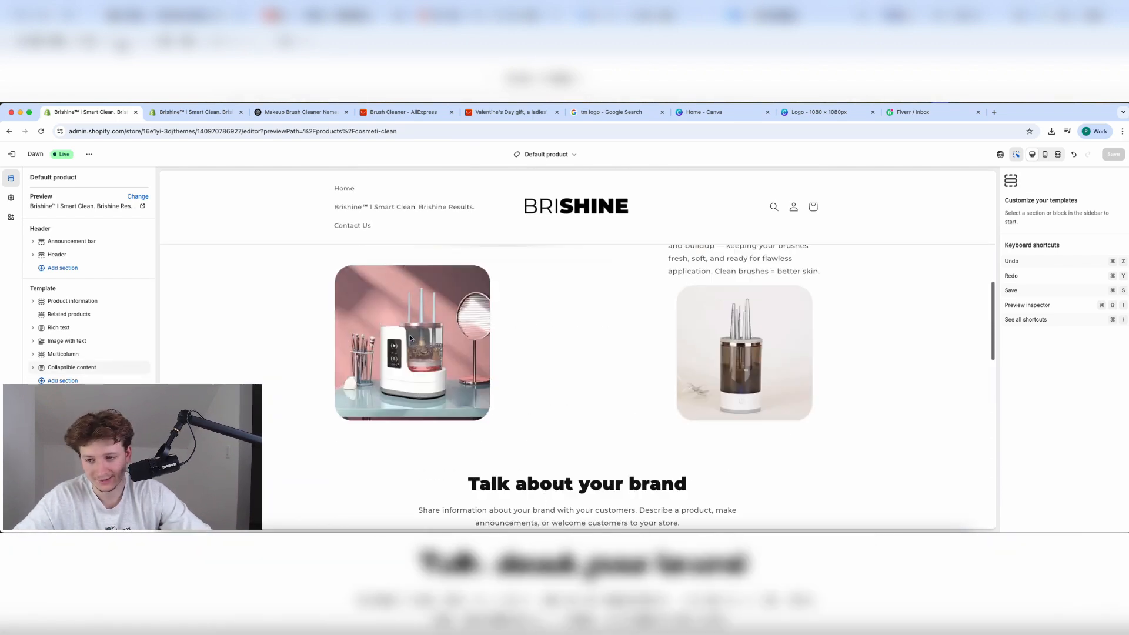
scroll(411, 337, up, 3)
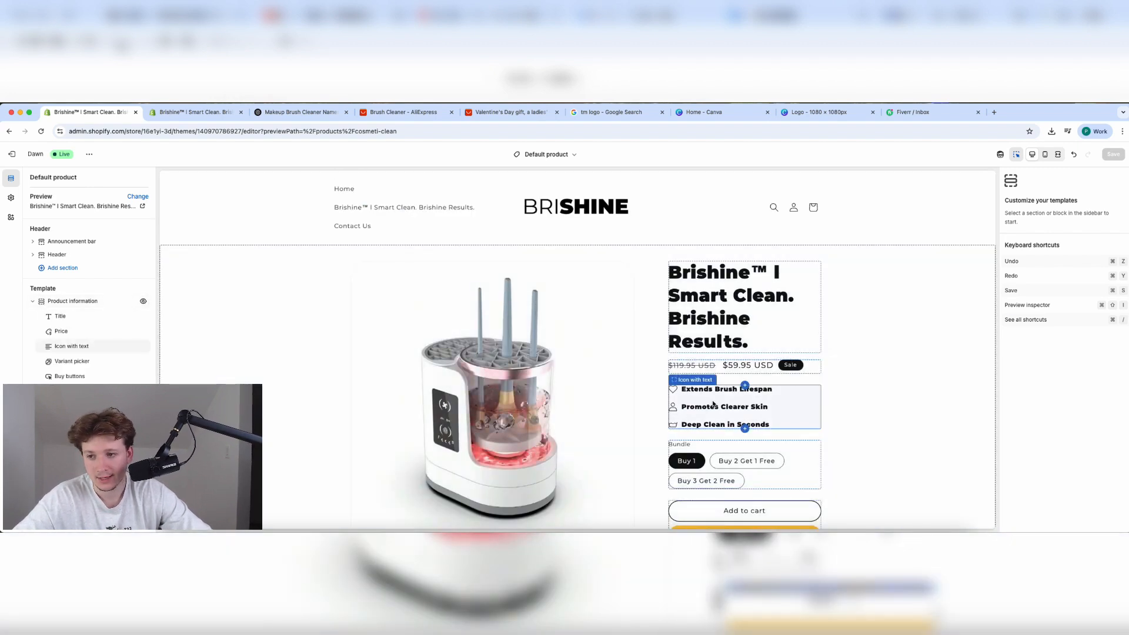
scroll(714, 405, down, 3)
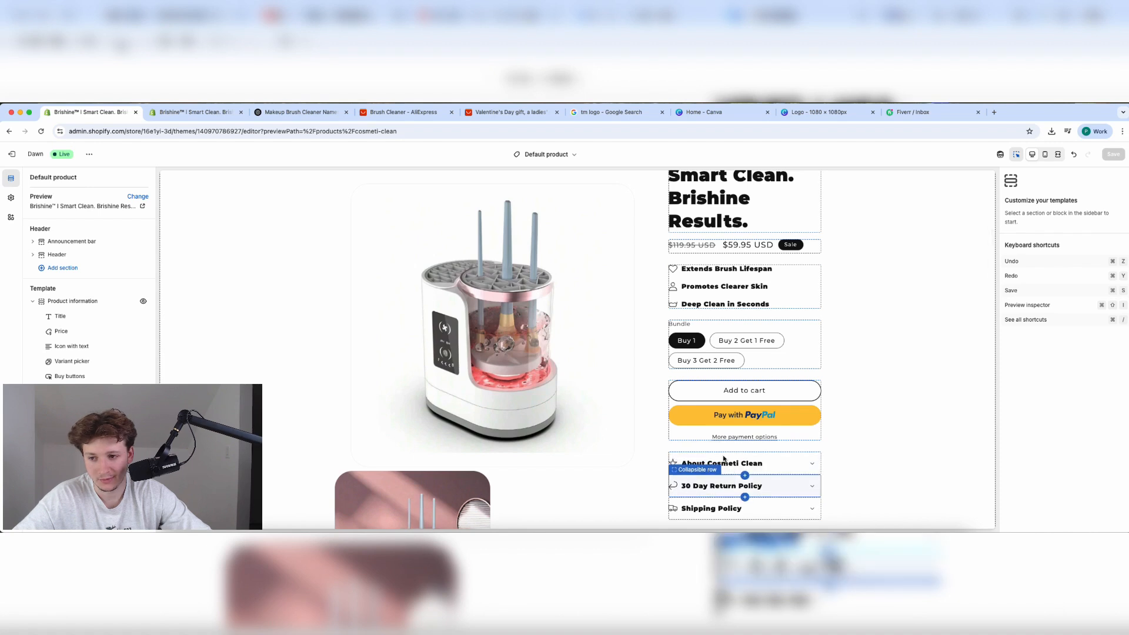
Add an Icon with text block below Price with vertically stacked headings, then select About Cosmeti Clean.
click(96, 339)
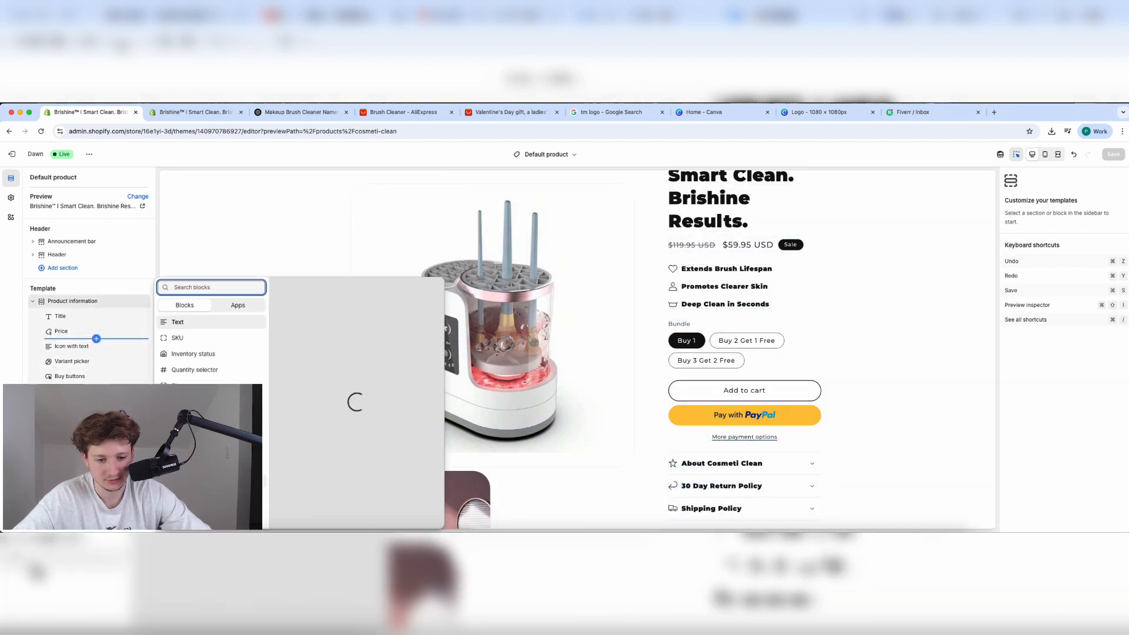
click(200, 481)
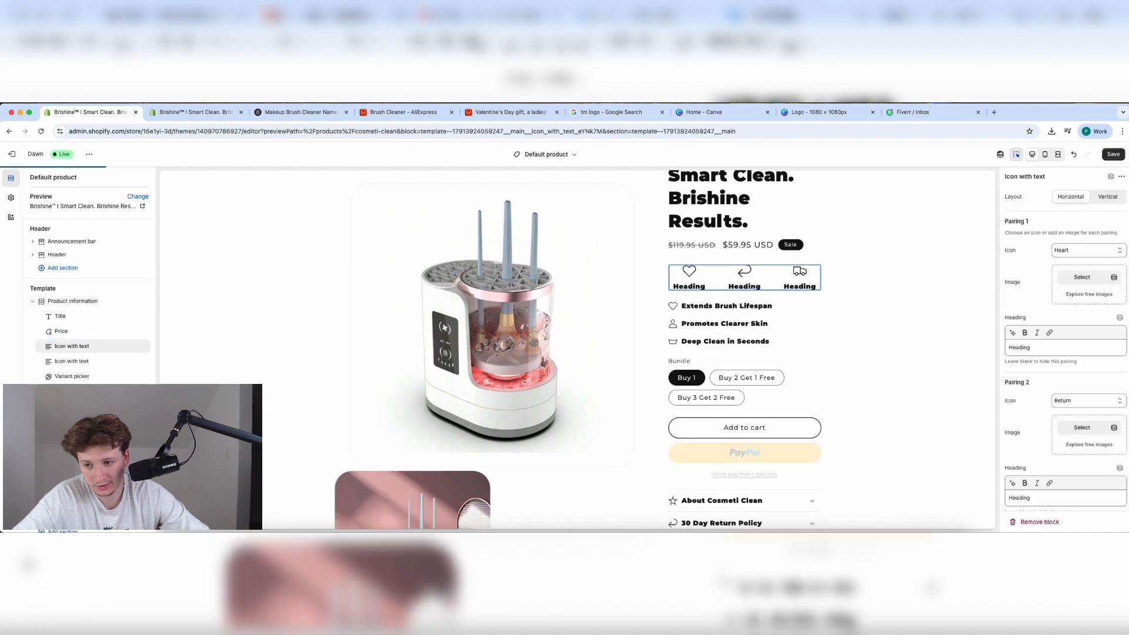
click(1096, 198)
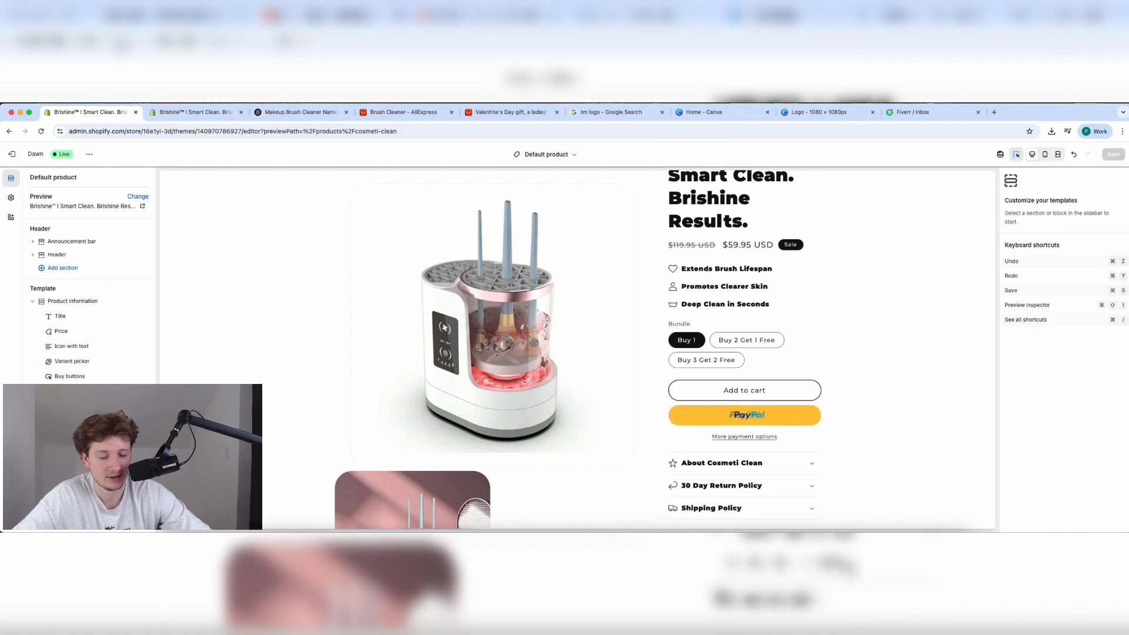
click(88, 392)
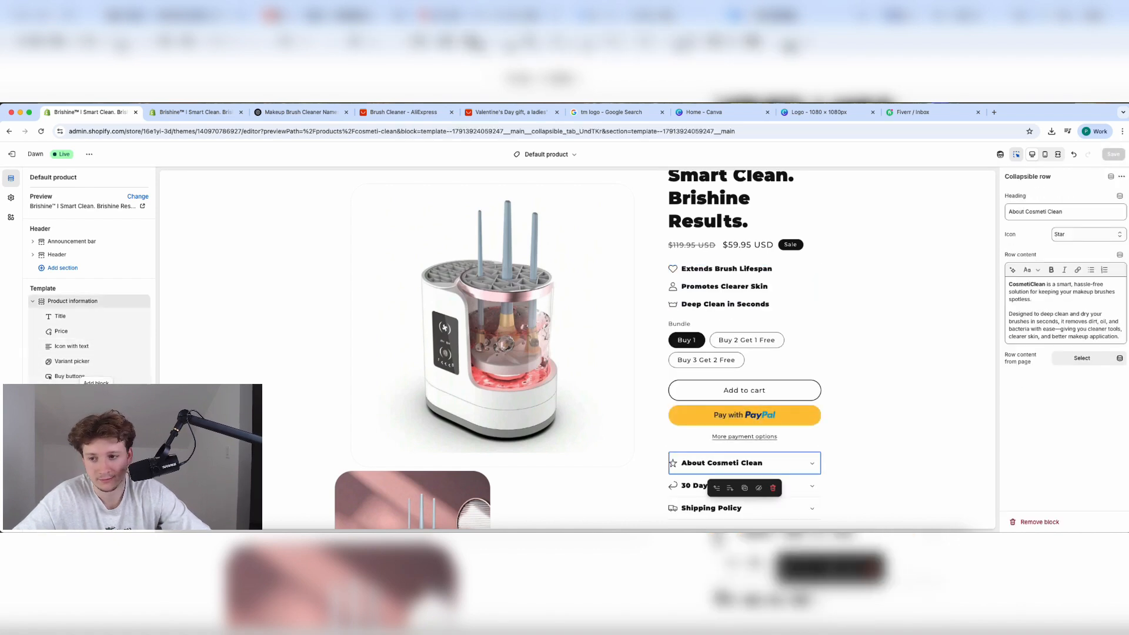
Add a new collapsible row block to the product information, then remove it again.
click(96, 399)
click(194, 418)
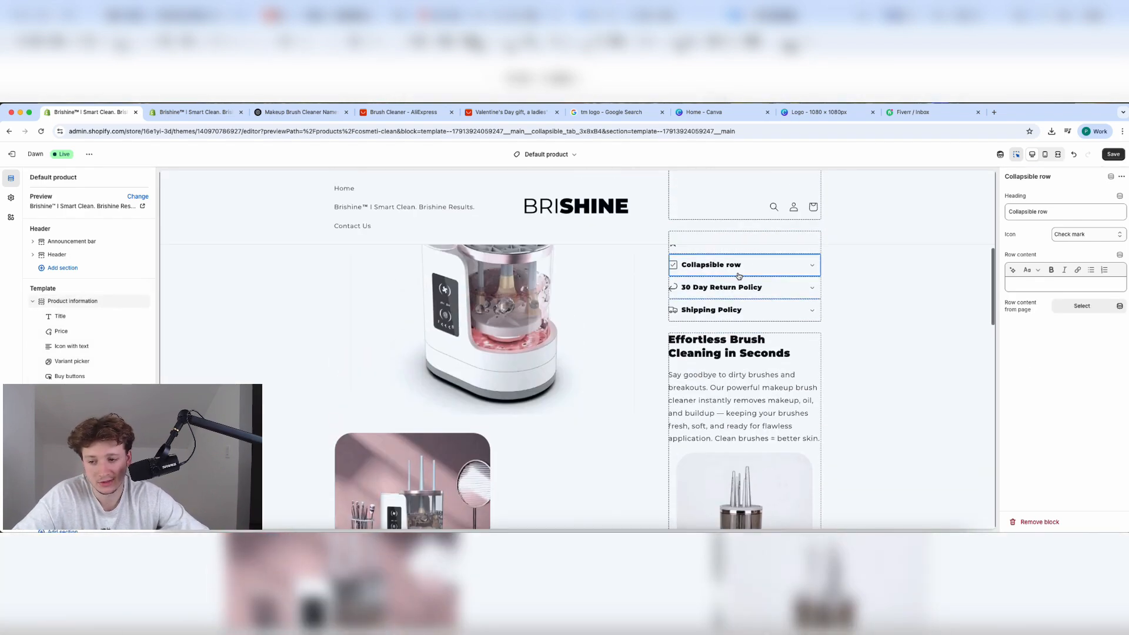
scroll(403, 401, up, 1)
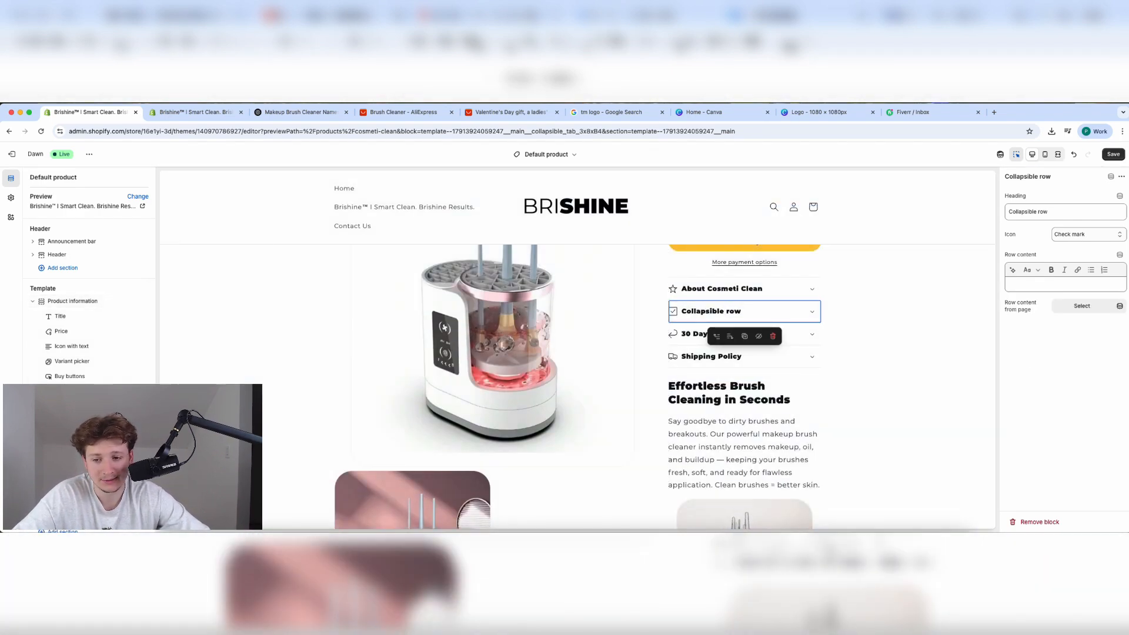
click(773, 336)
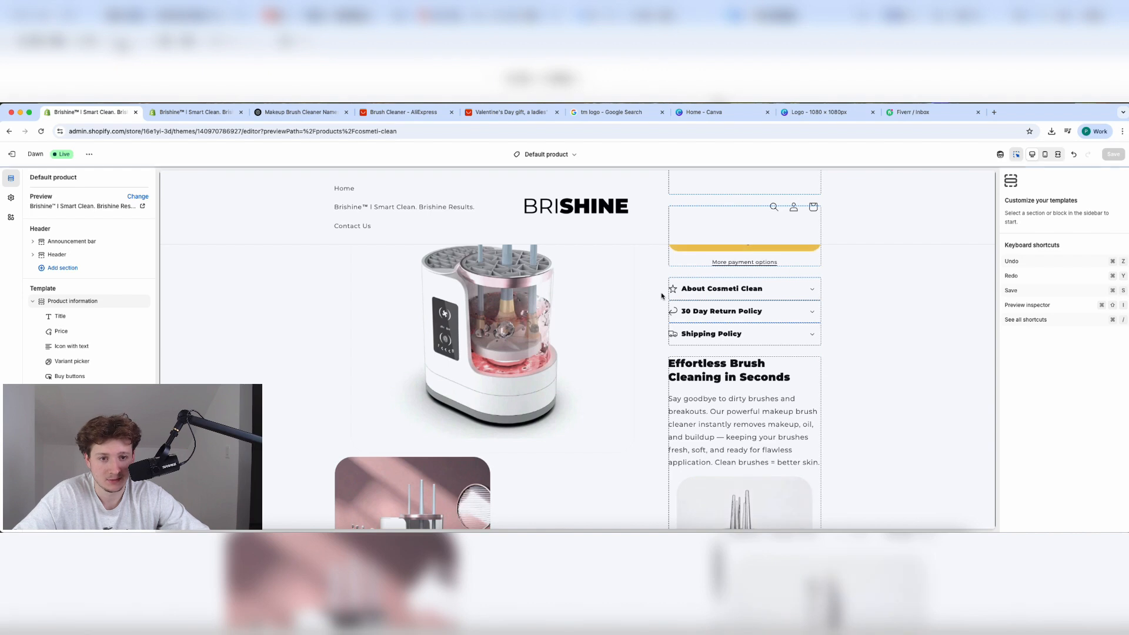
Retitle the row 'About Brishine' and replace CosmetiClean with Brishine in its content.
click(733, 288)
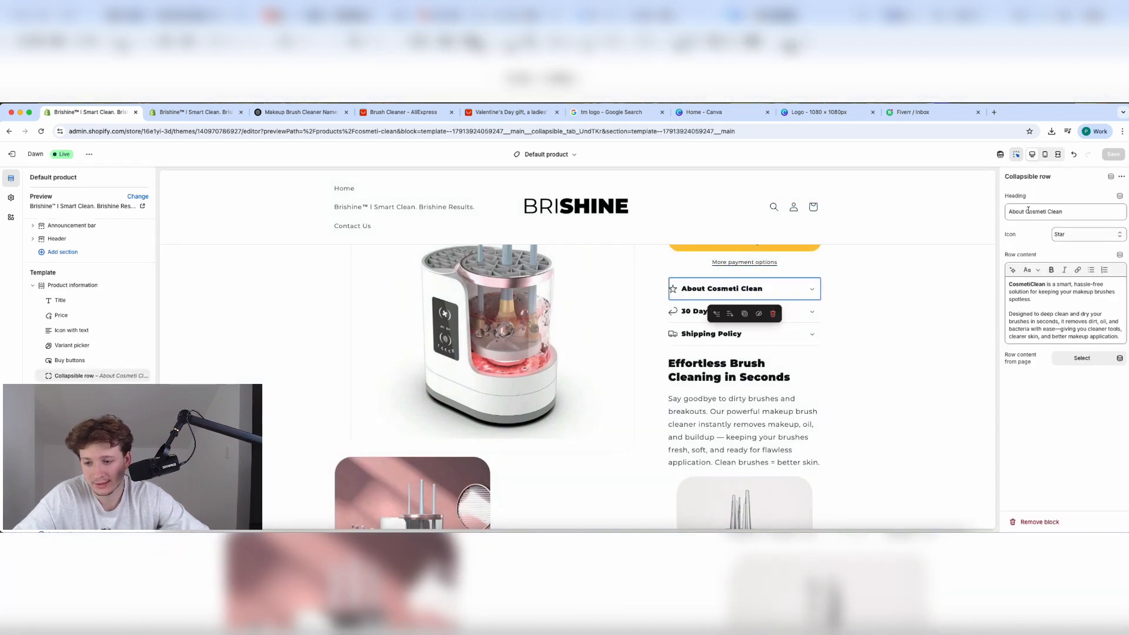
drag(1027, 211, 1063, 211)
key(BackSpace)
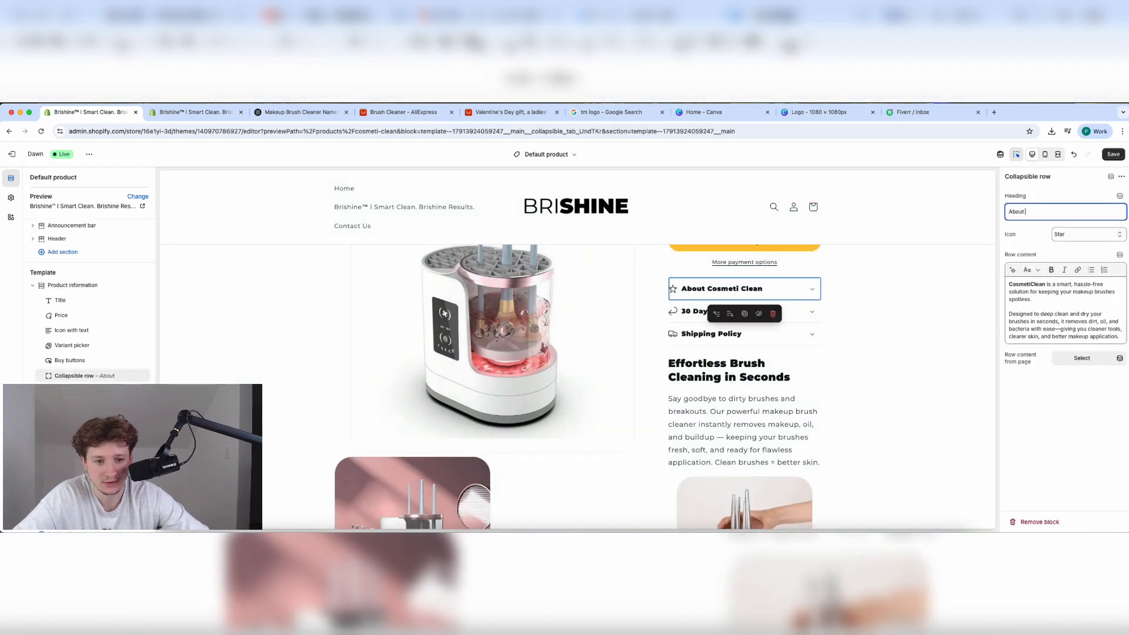
text(Brishine)
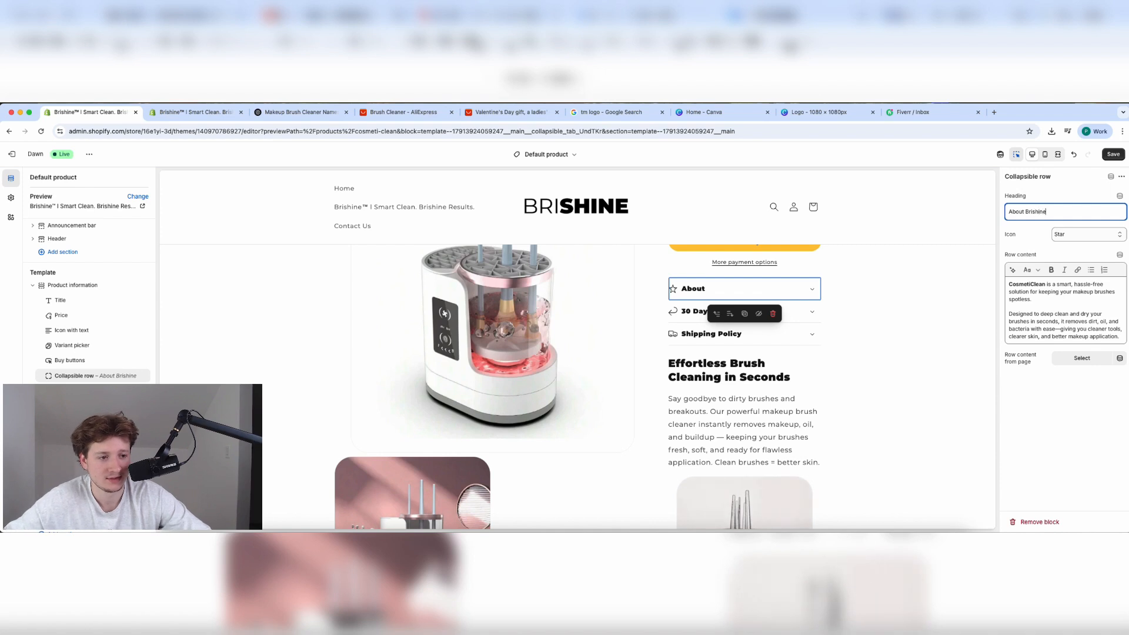
double_click(1033, 284)
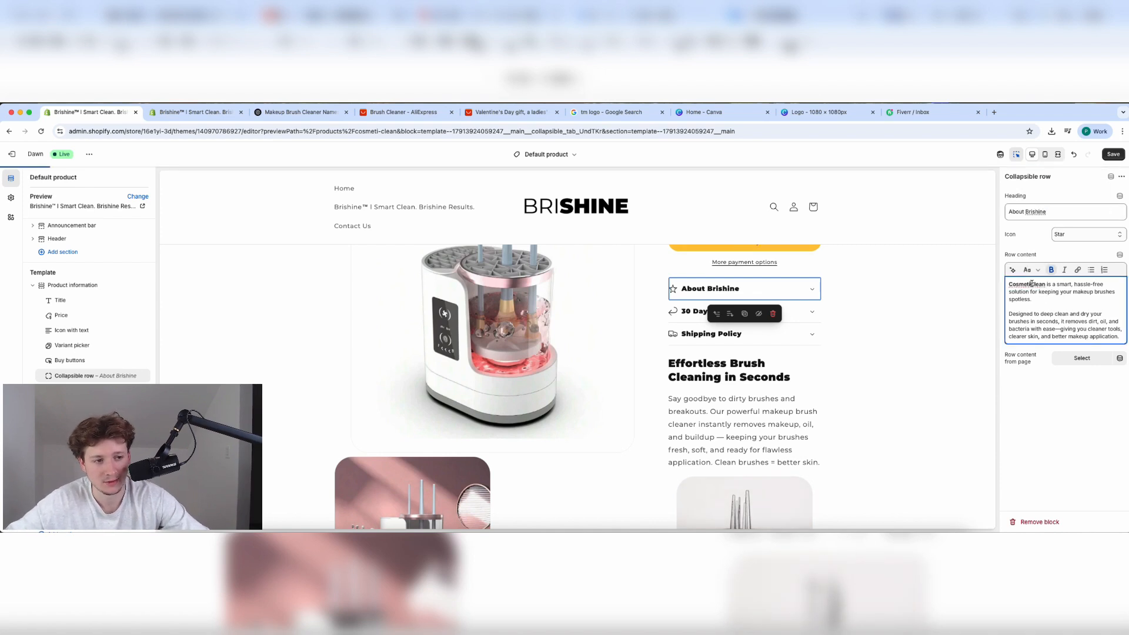
text(Brishine)
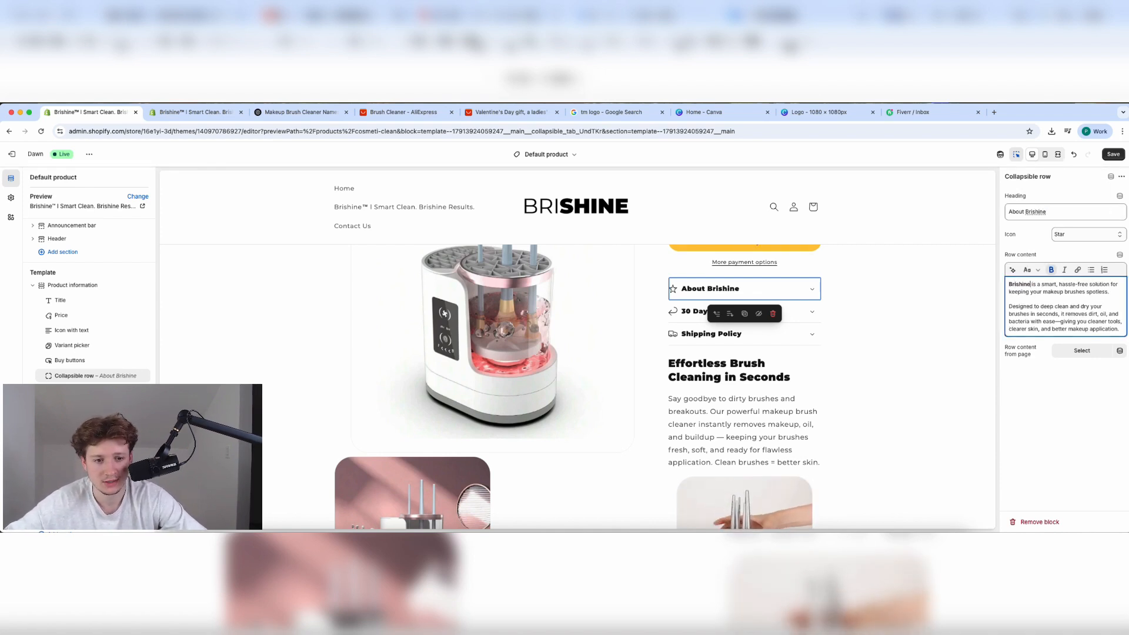
click(747, 312)
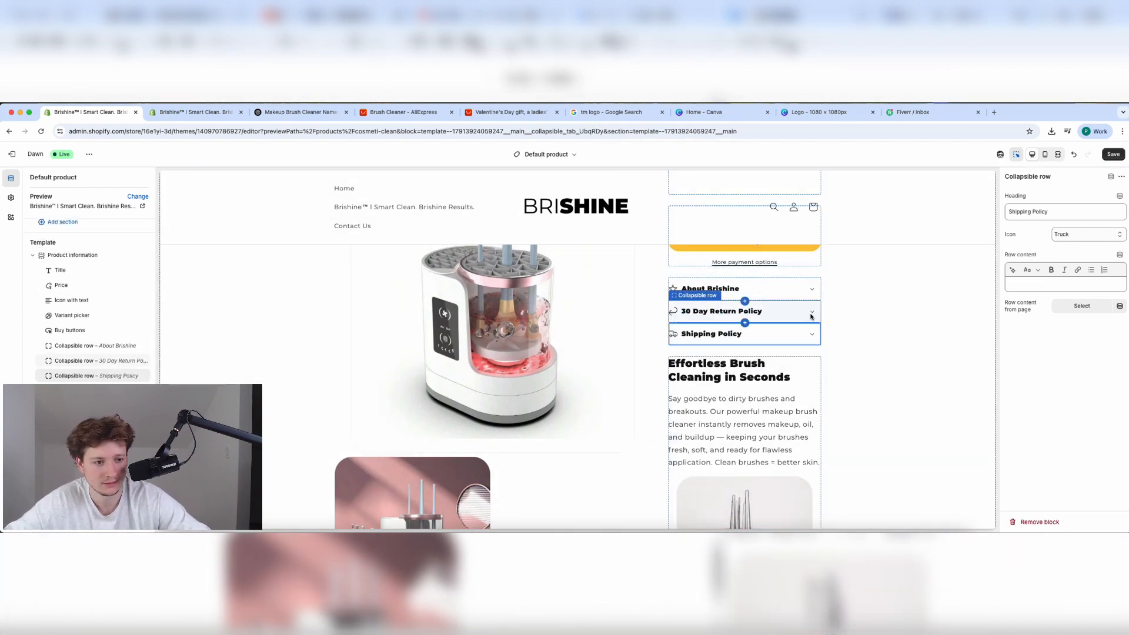
Save the product template edits and scroll through the updated preview.
scroll(806, 323, up, 4)
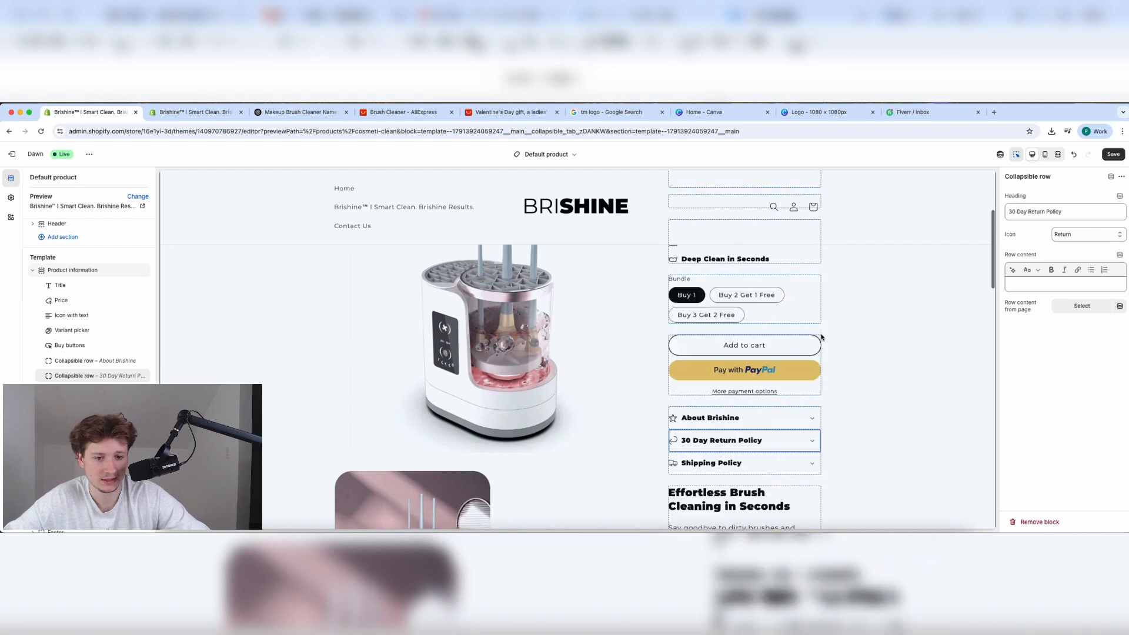
scroll(822, 336, down, 3)
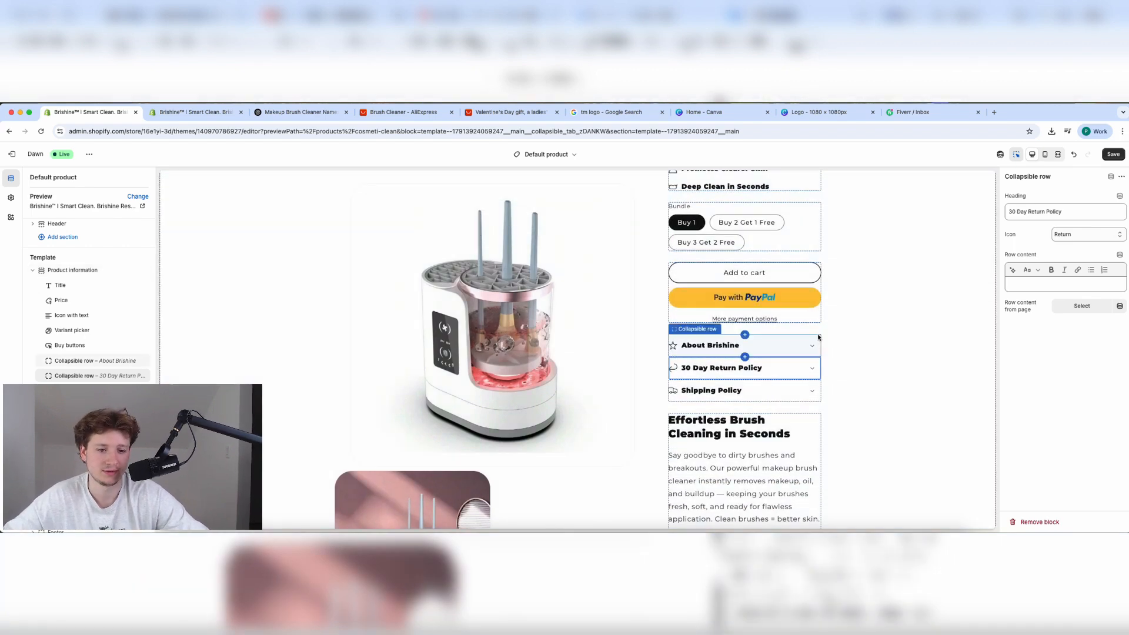
click(1113, 155)
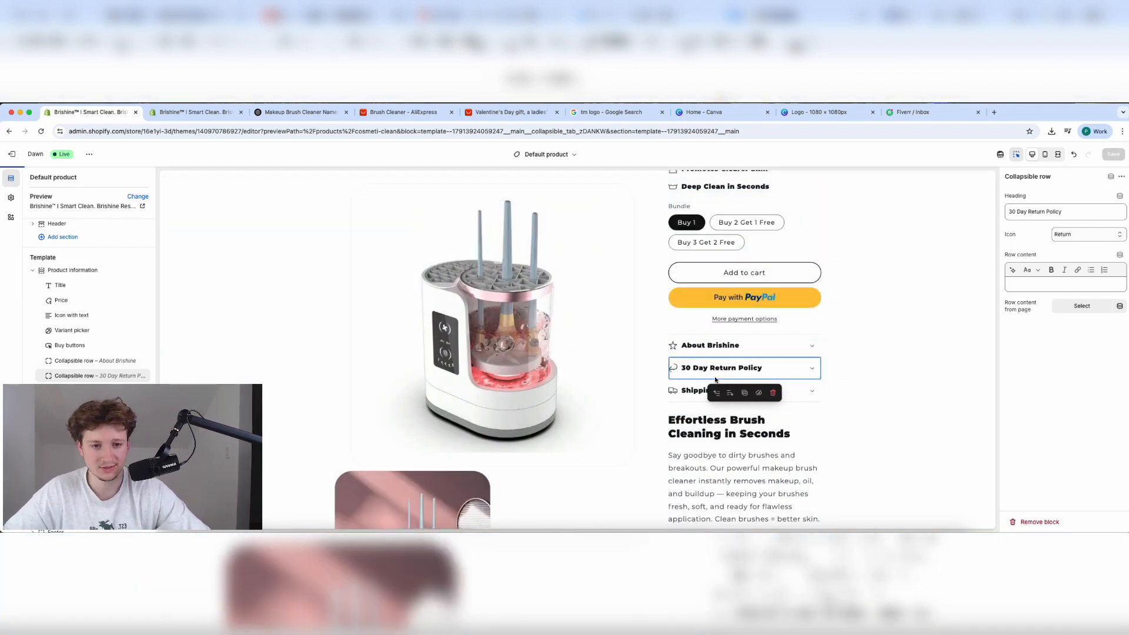
scroll(714, 380, down, 5)
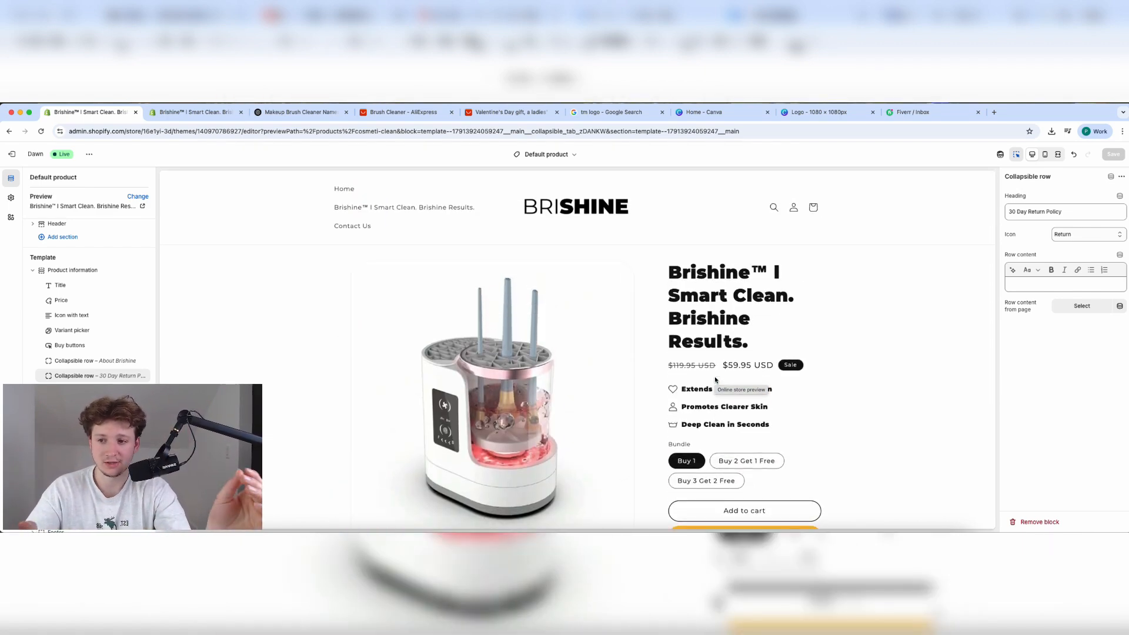
scroll(716, 379, down, 1)
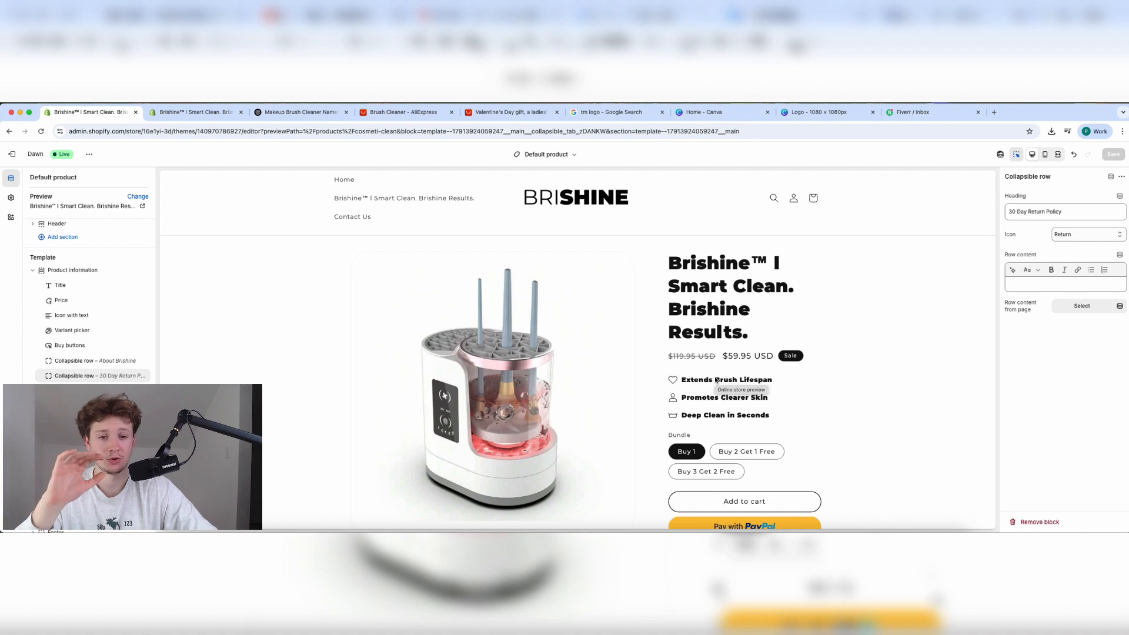
scroll(716, 380, down, 3)
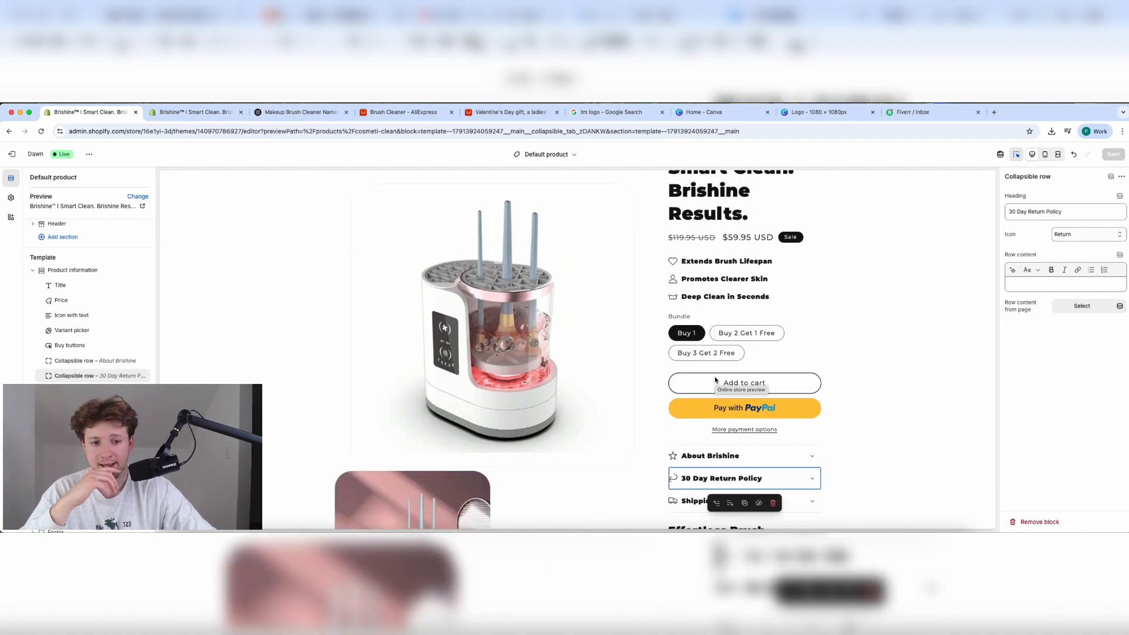
scroll(716, 379, up, 1)
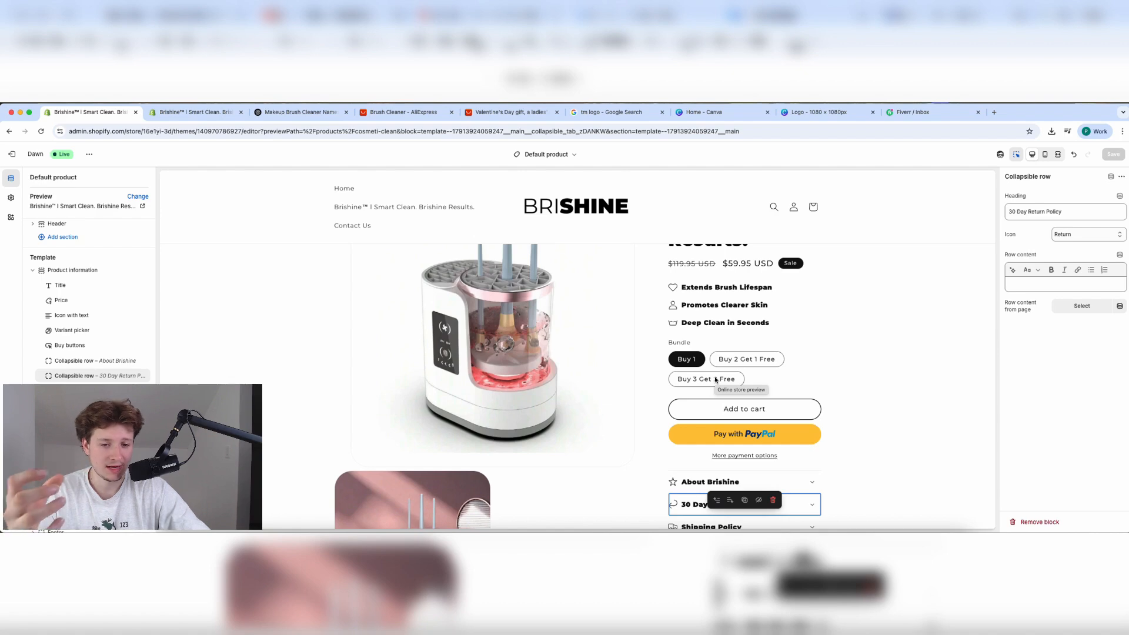
scroll(716, 380, up, 1)
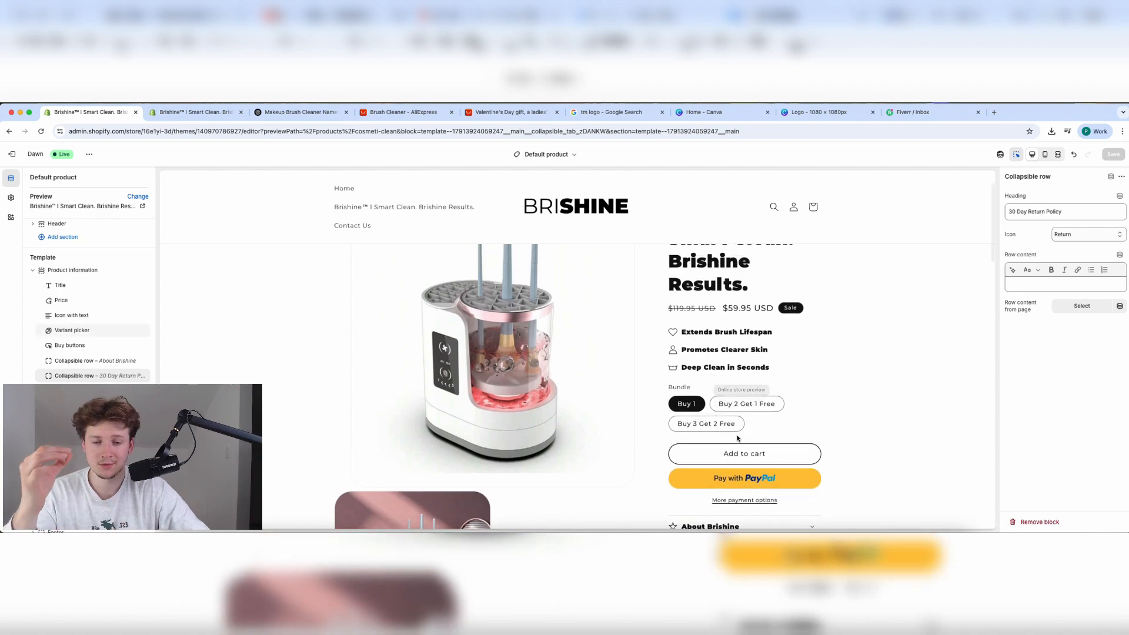
scroll(746, 451, down, 1)
scroll(746, 452, down, 3)
scroll(746, 451, up, 5)
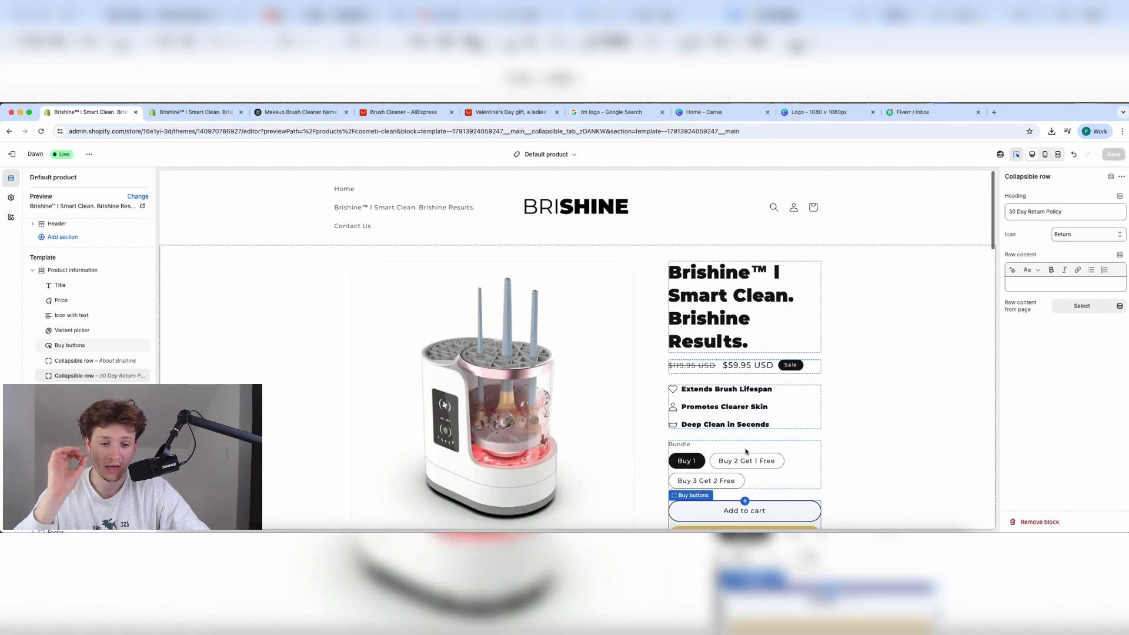
scroll(745, 451, down, 15)
scroll(746, 451, down, 5)
scroll(746, 452, up, 15)
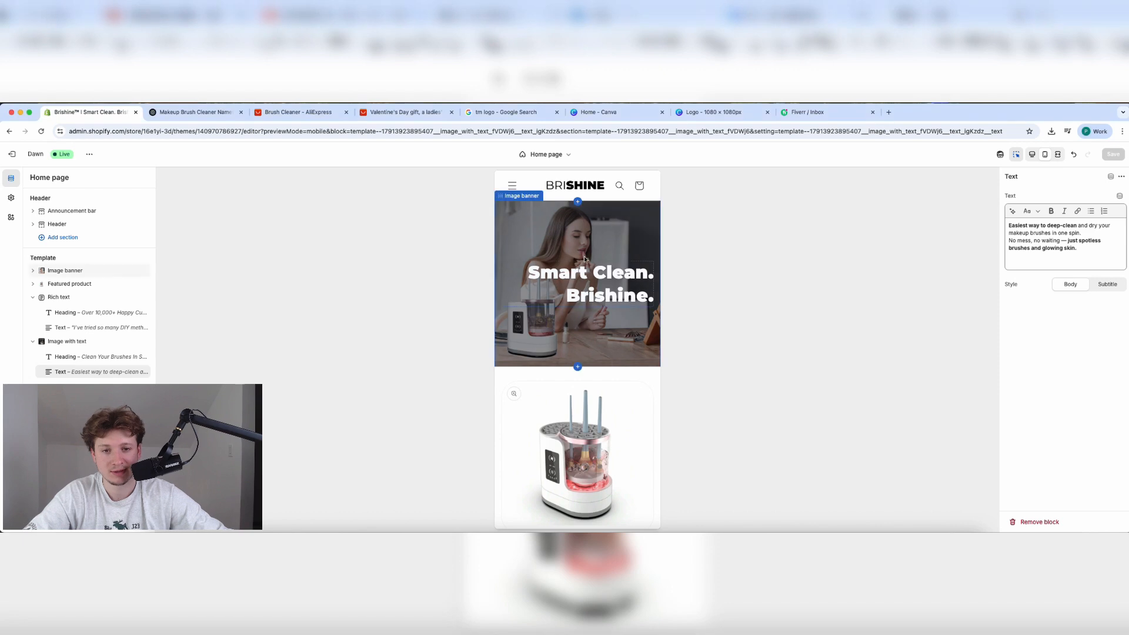
scroll(579, 258, down, 10)
scroll(579, 261, down, 15)
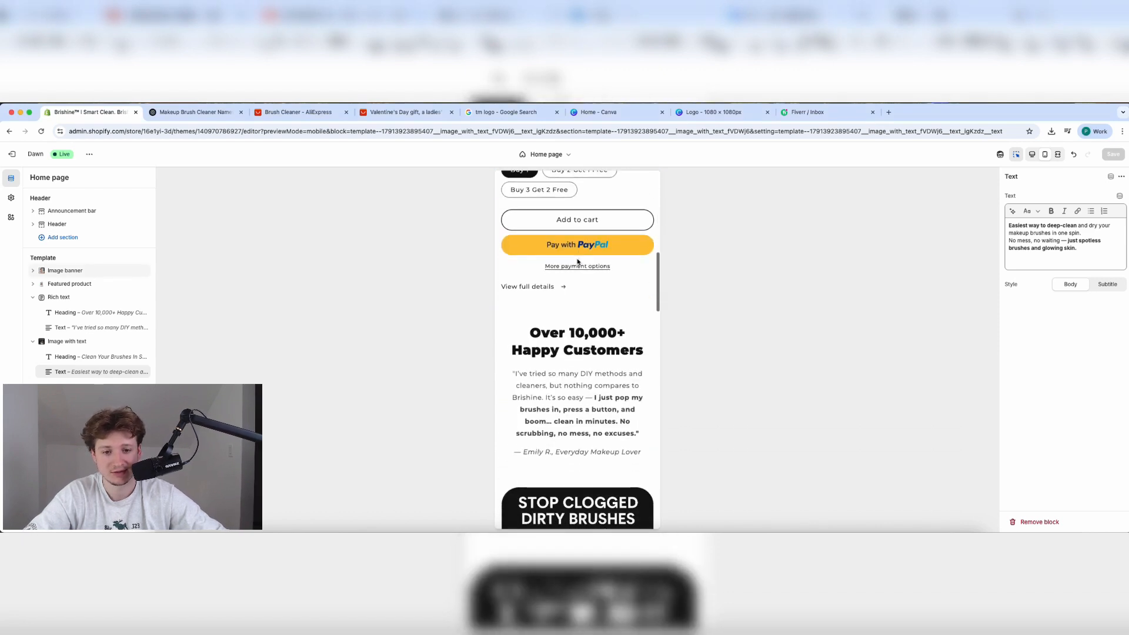
scroll(579, 262, down, 15)
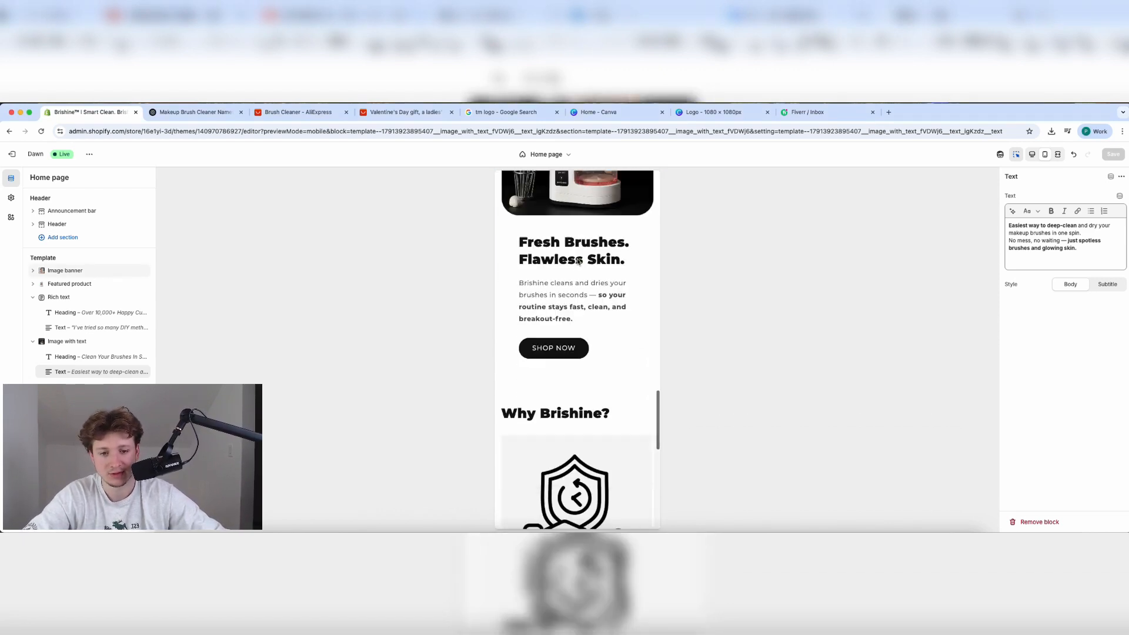
scroll(594, 354, up, 20)
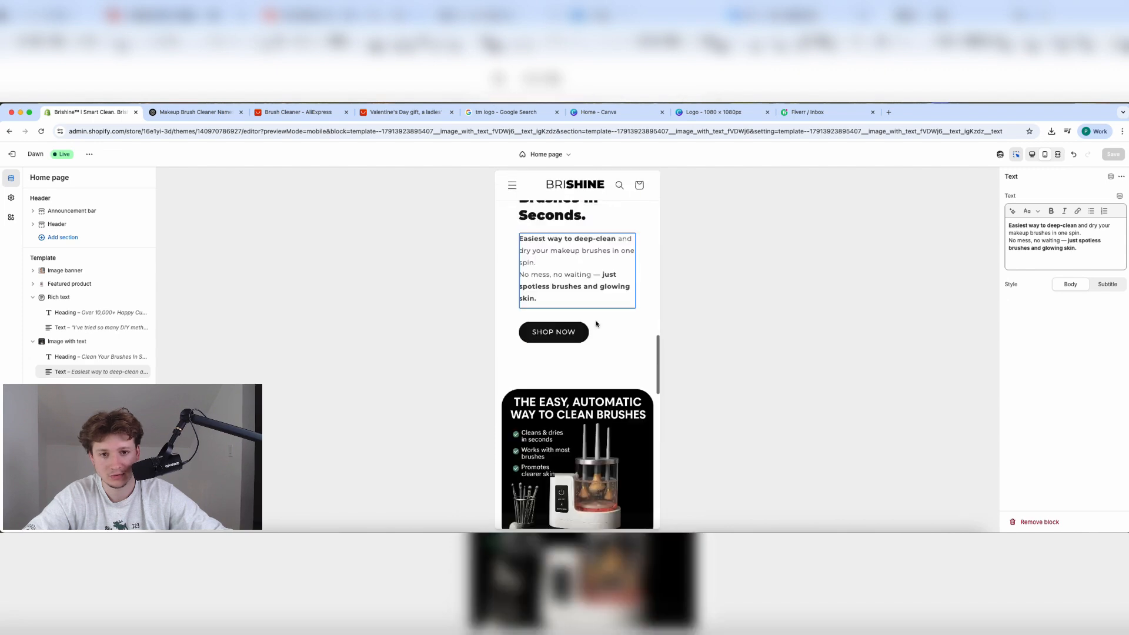
click(1032, 154)
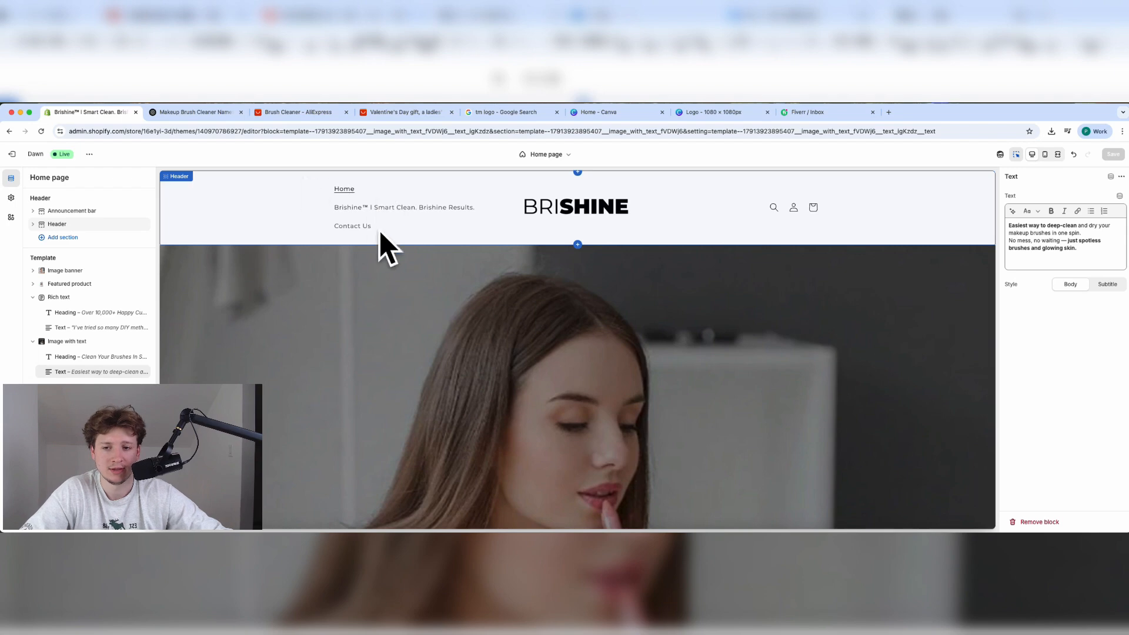
scroll(400, 330, down, 4)
scroll(424, 353, up, 1)
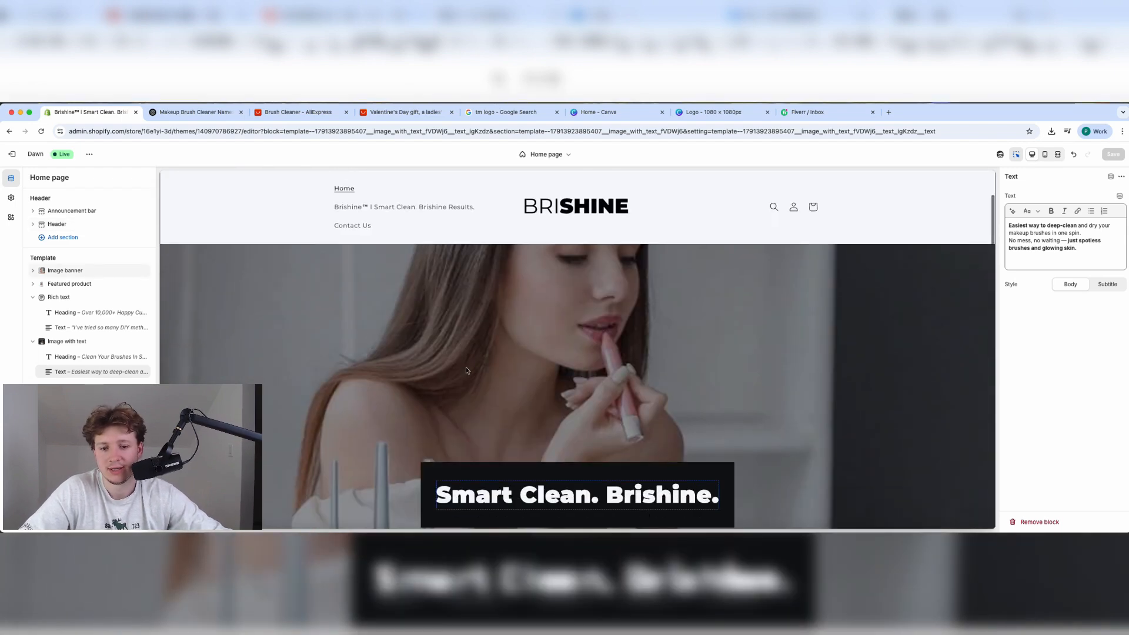
scroll(477, 391, down, 3)
scroll(585, 408, up, 3)
scroll(523, 444, down, 6)
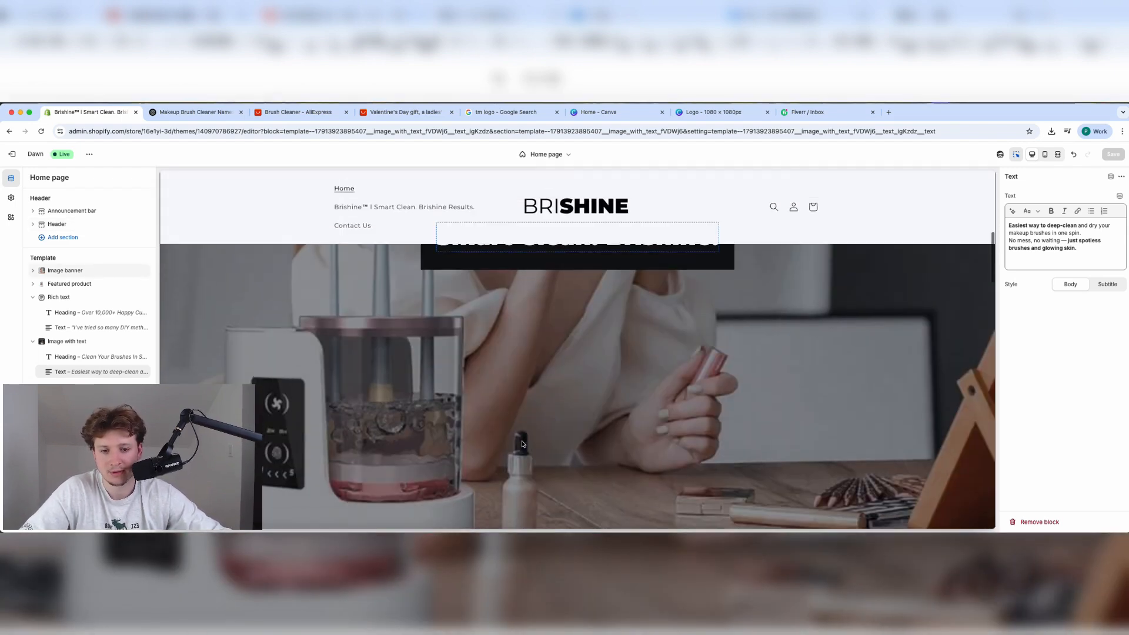
scroll(468, 382, up, 4)
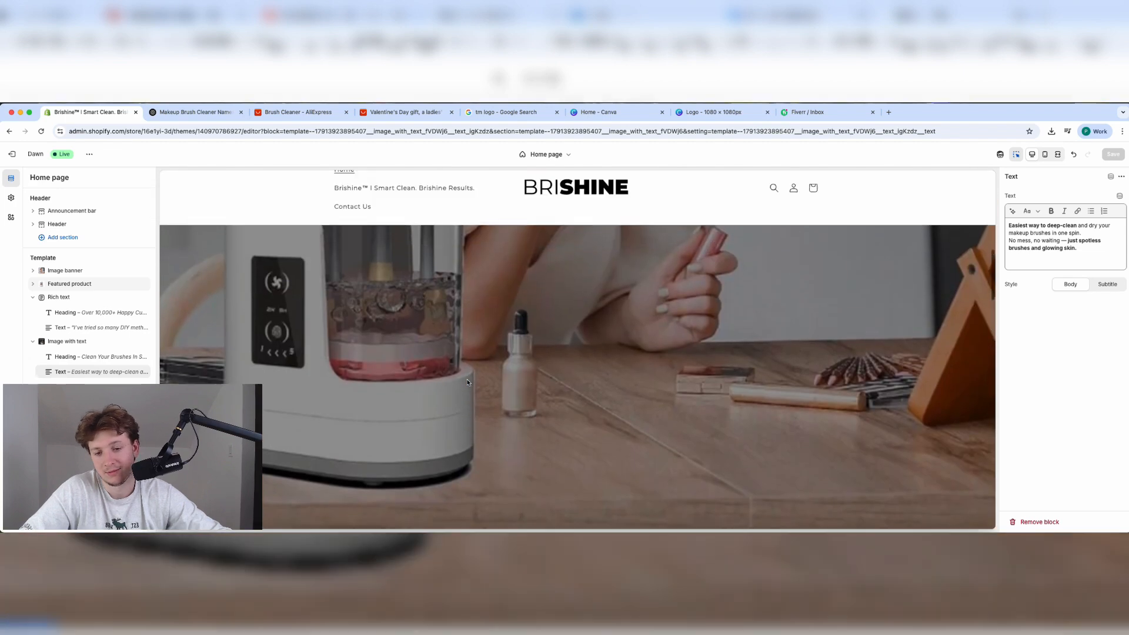
scroll(382, 412, down, 1)
scroll(346, 434, up, 1)
scroll(383, 436, down, 5)
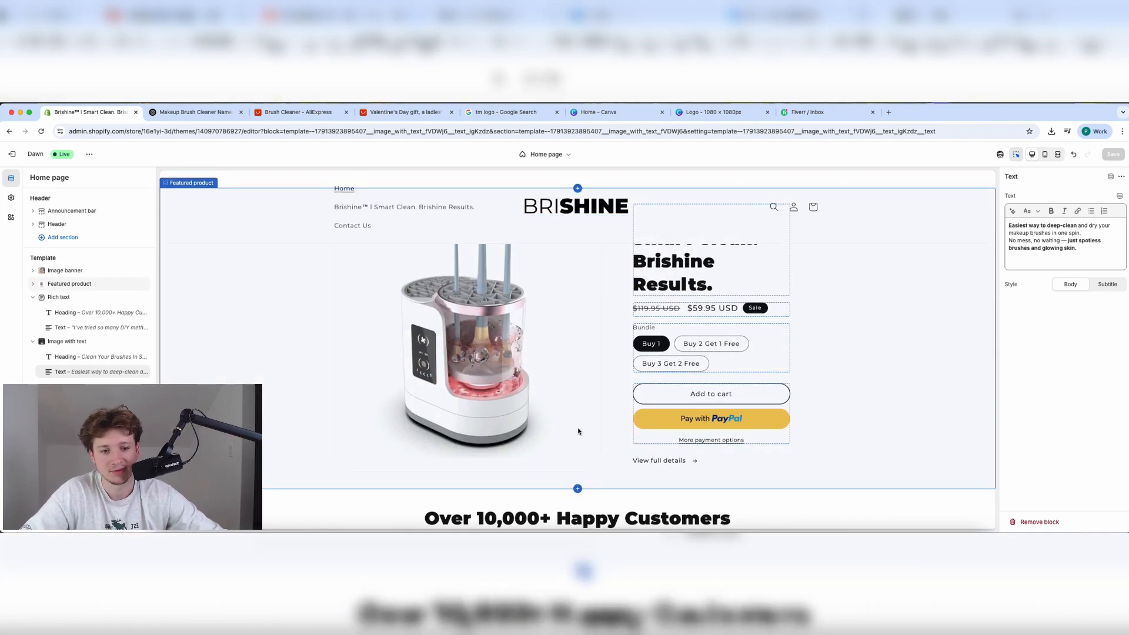
scroll(588, 382, up, 3)
scroll(596, 330, down, 2)
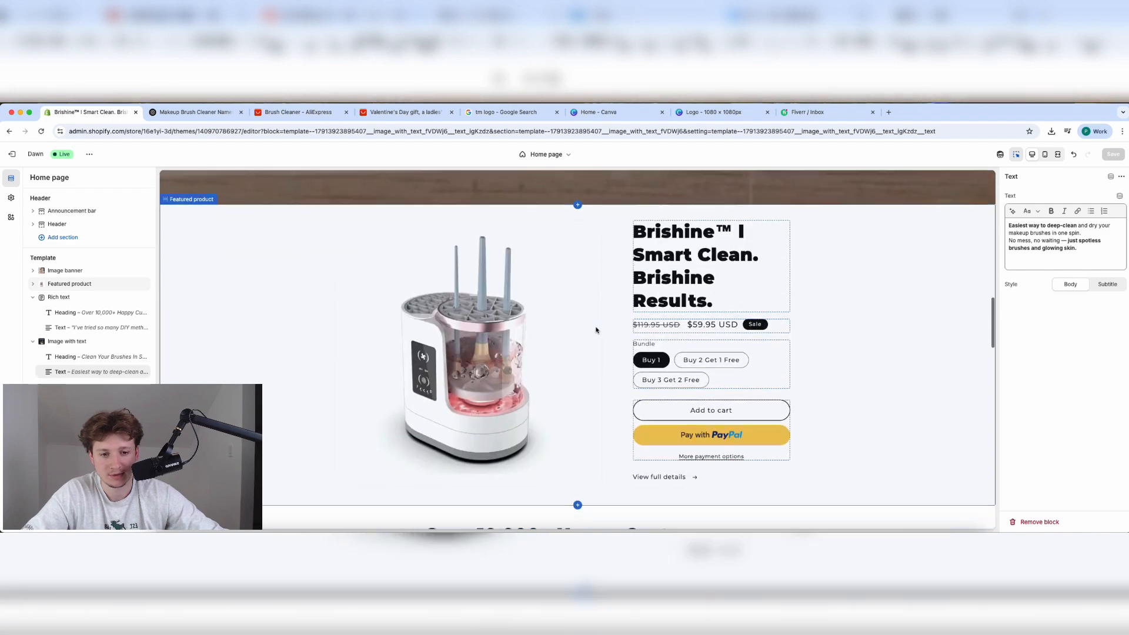
scroll(596, 330, down, 5)
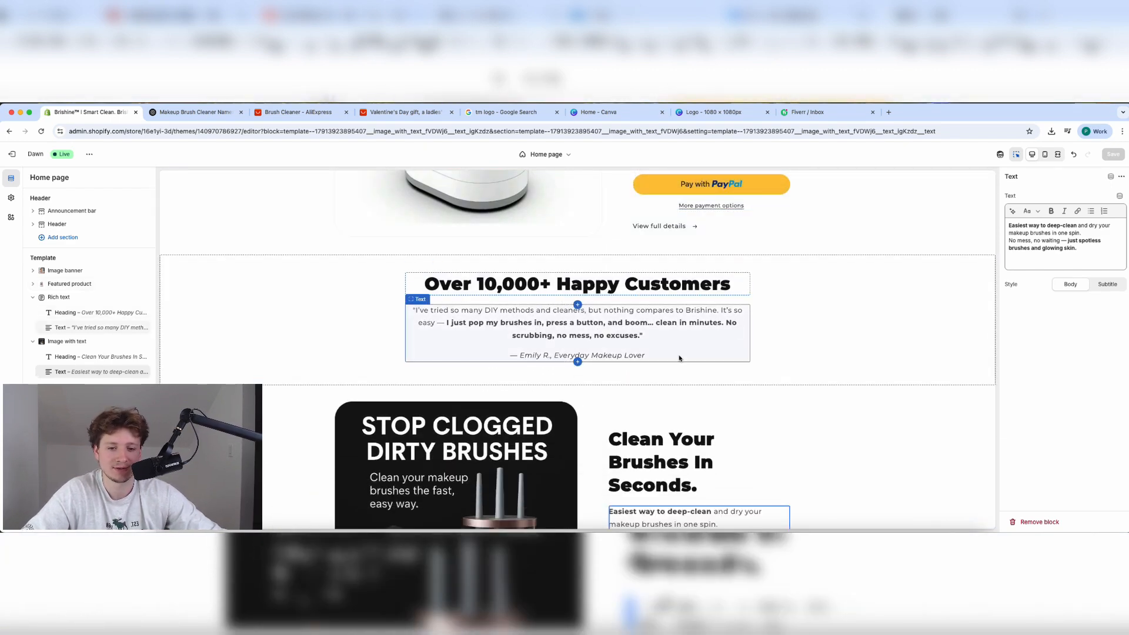
scroll(610, 383, down, 3)
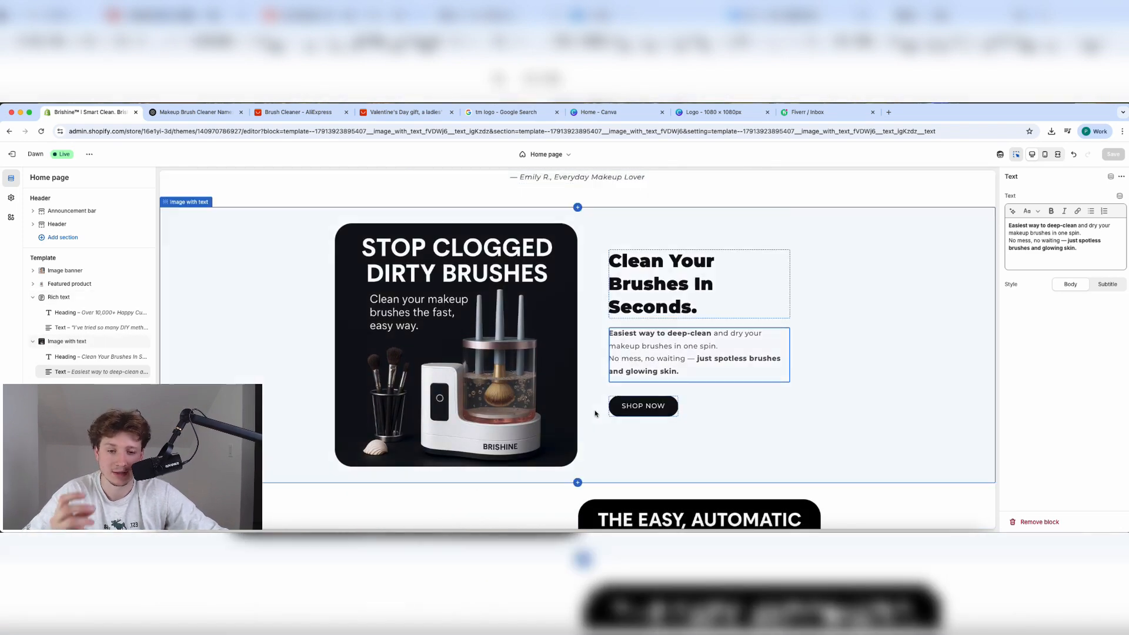
scroll(595, 413, down, 8)
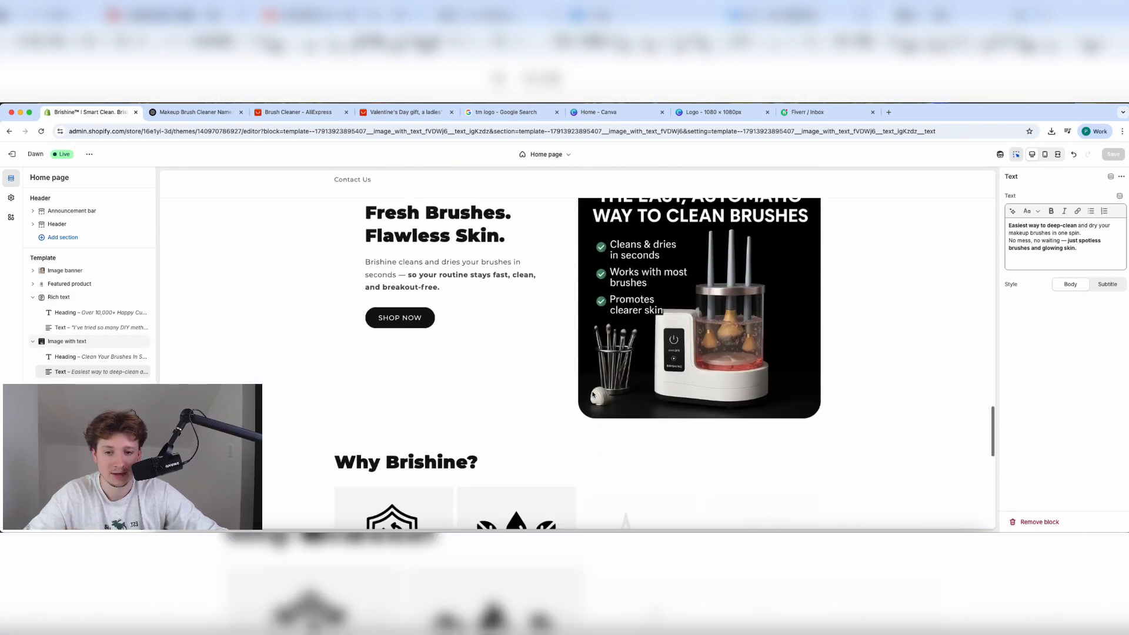
scroll(592, 394, down, 2)
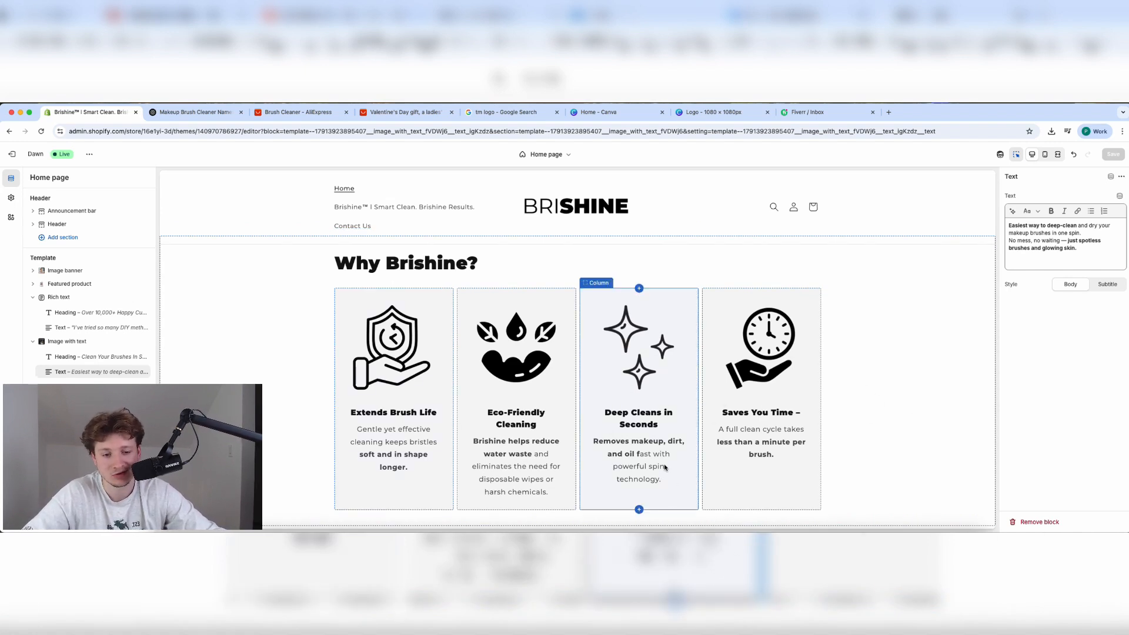
scroll(670, 471, down, 3)
scroll(665, 453, down, 1)
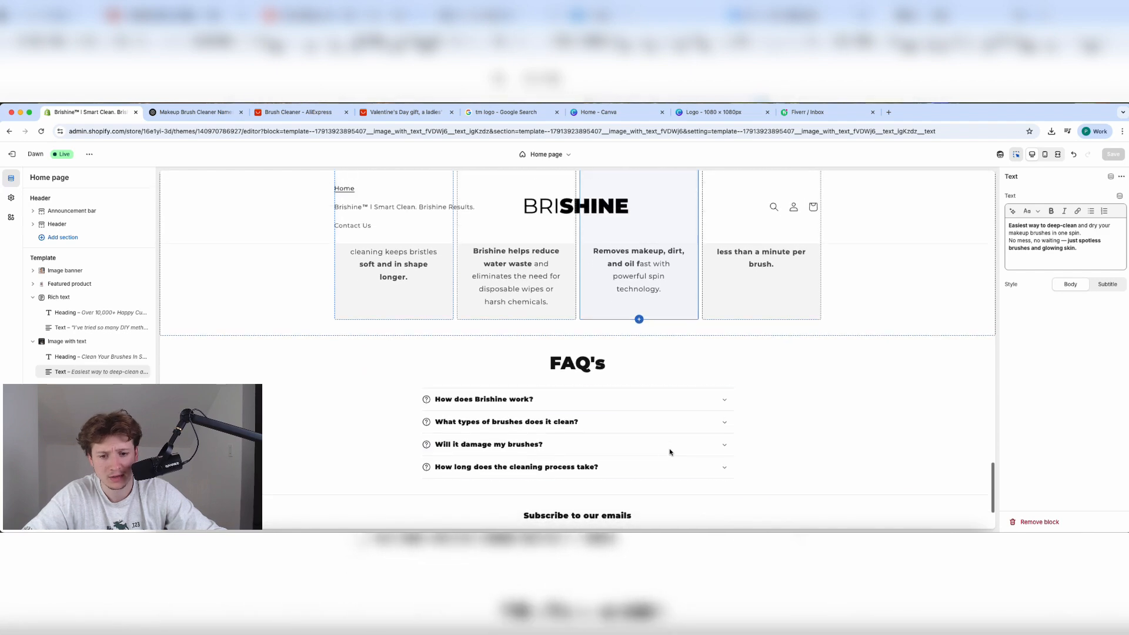
scroll(578, 394, down, 3)
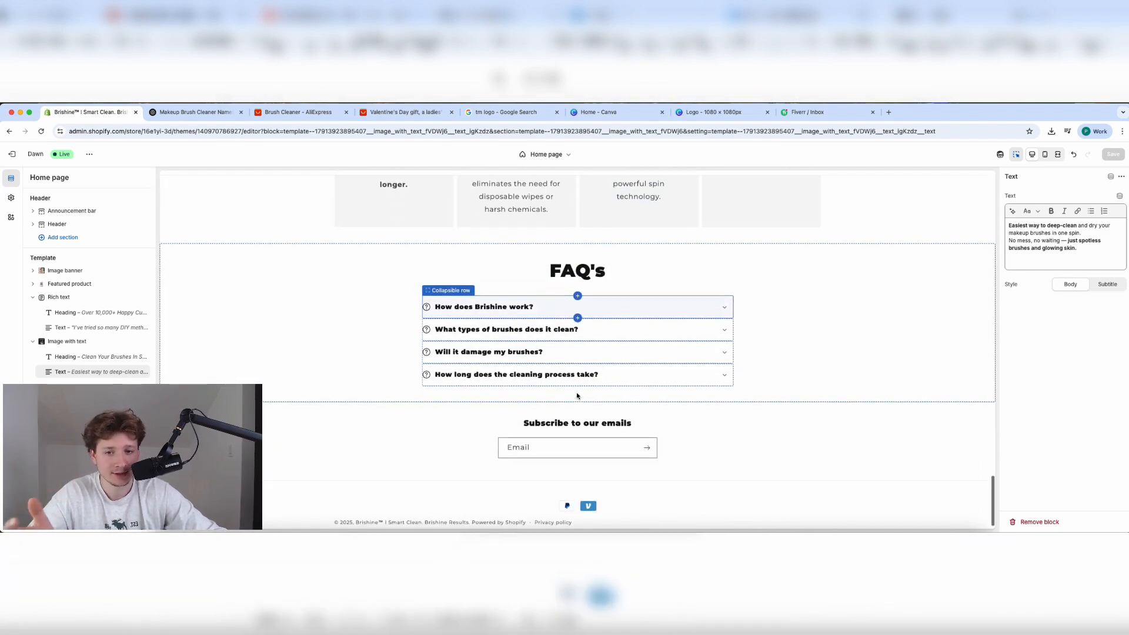
scroll(667, 386, up, 20)
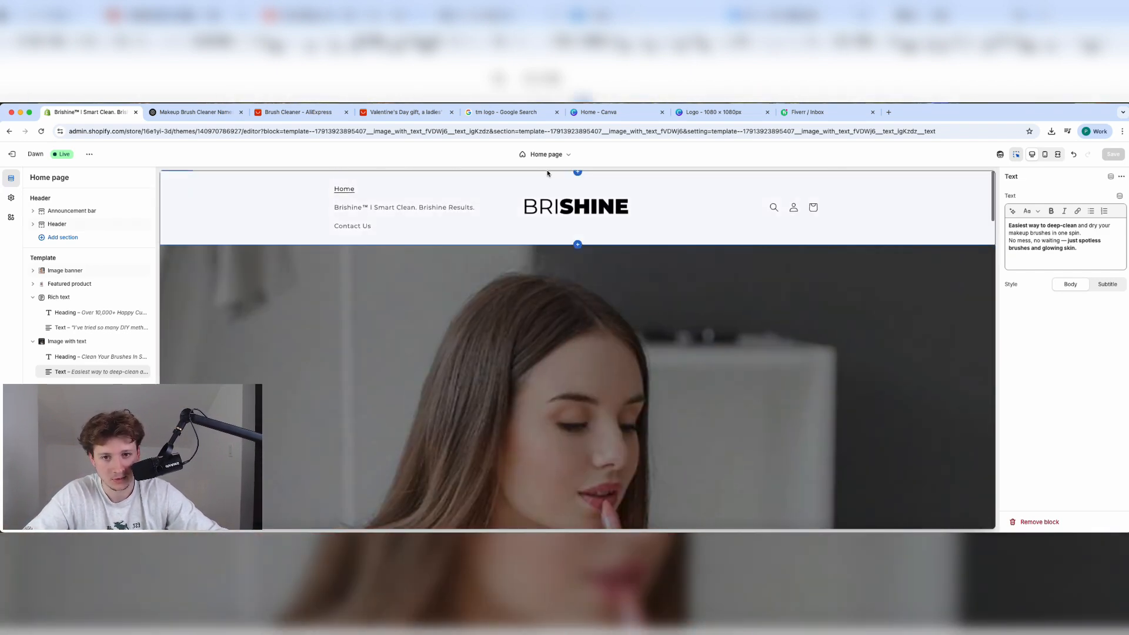
Switch the preview to the Products > Default product template and scroll through it.
click(546, 154)
click(541, 204)
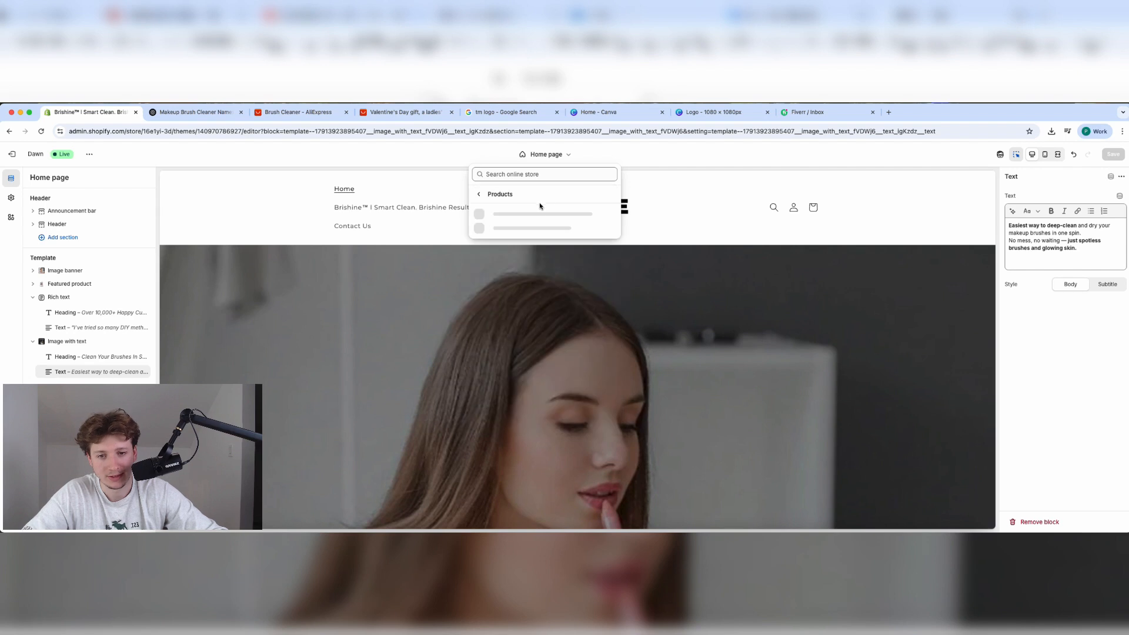
click(537, 221)
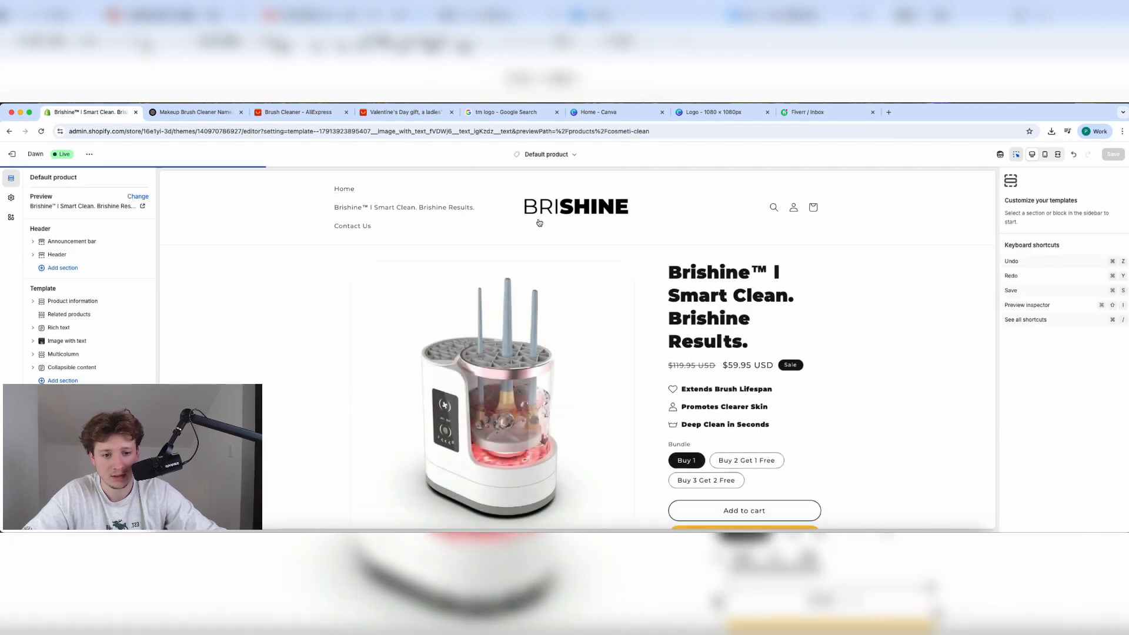
scroll(539, 223, down, 2)
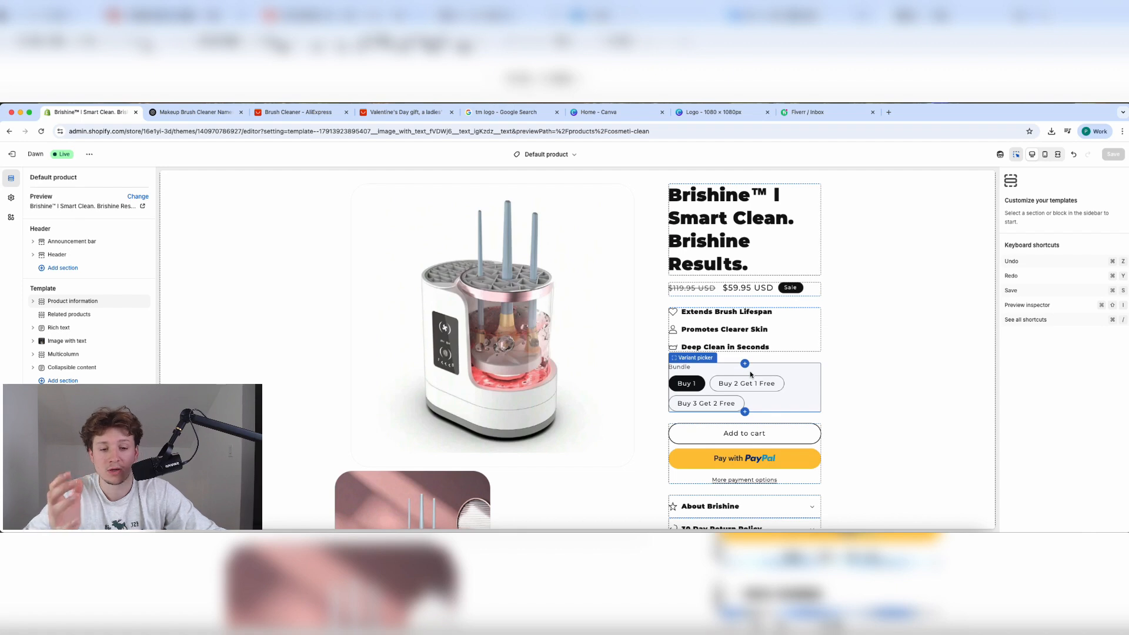
scroll(750, 374, down, 2)
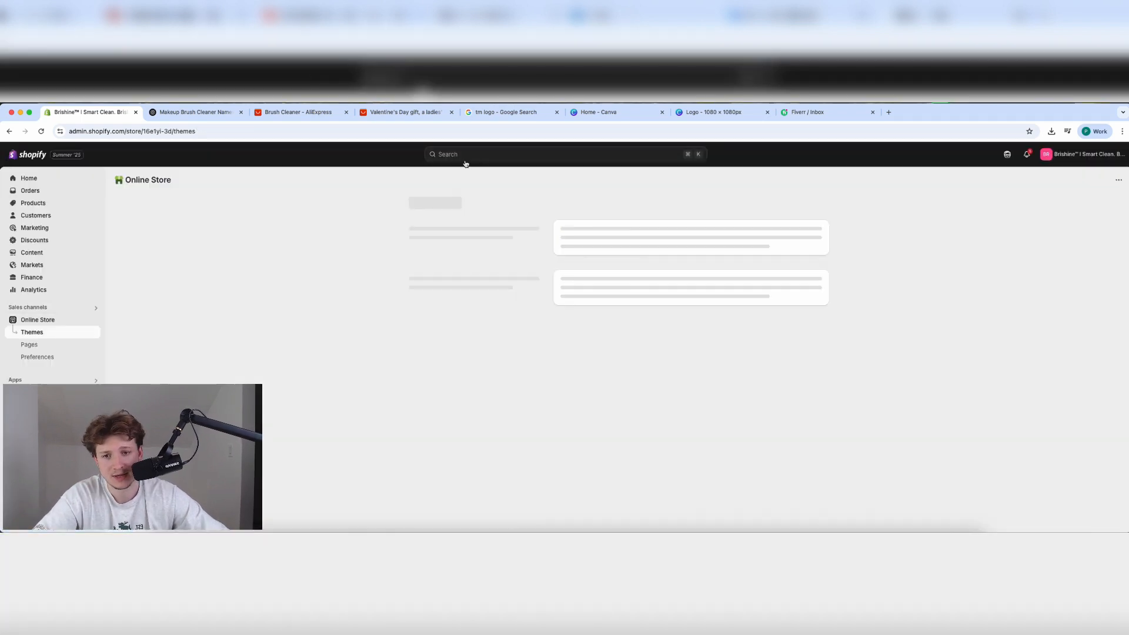
Search the admin for 'loox' and open the Loox – Product Reviews App listing.
click(465, 161)
text(loox)
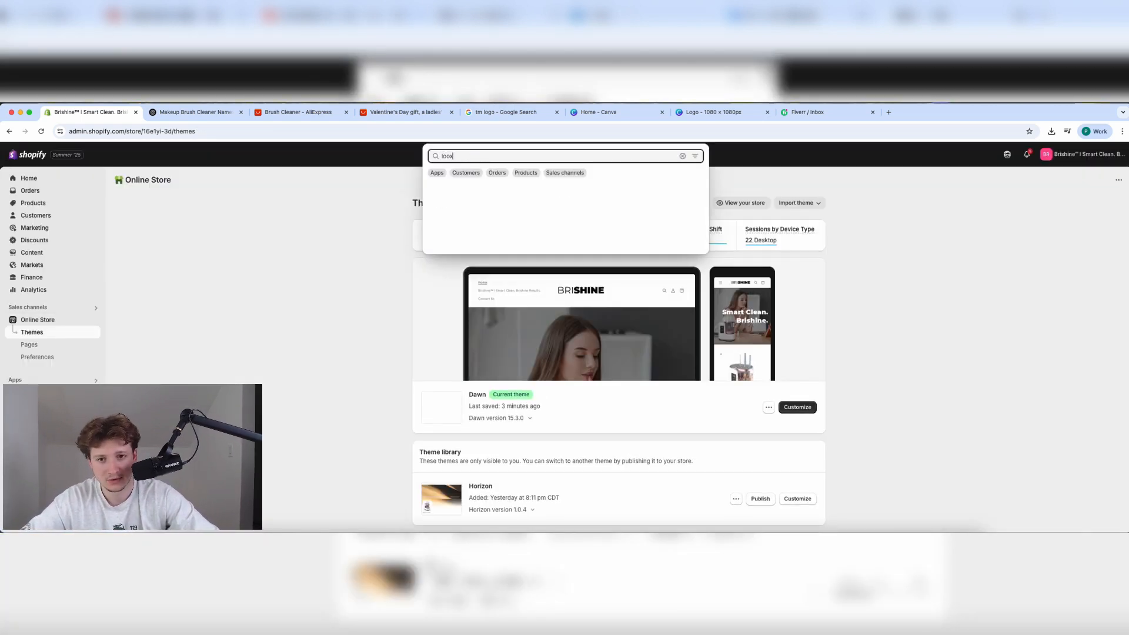
click(457, 195)
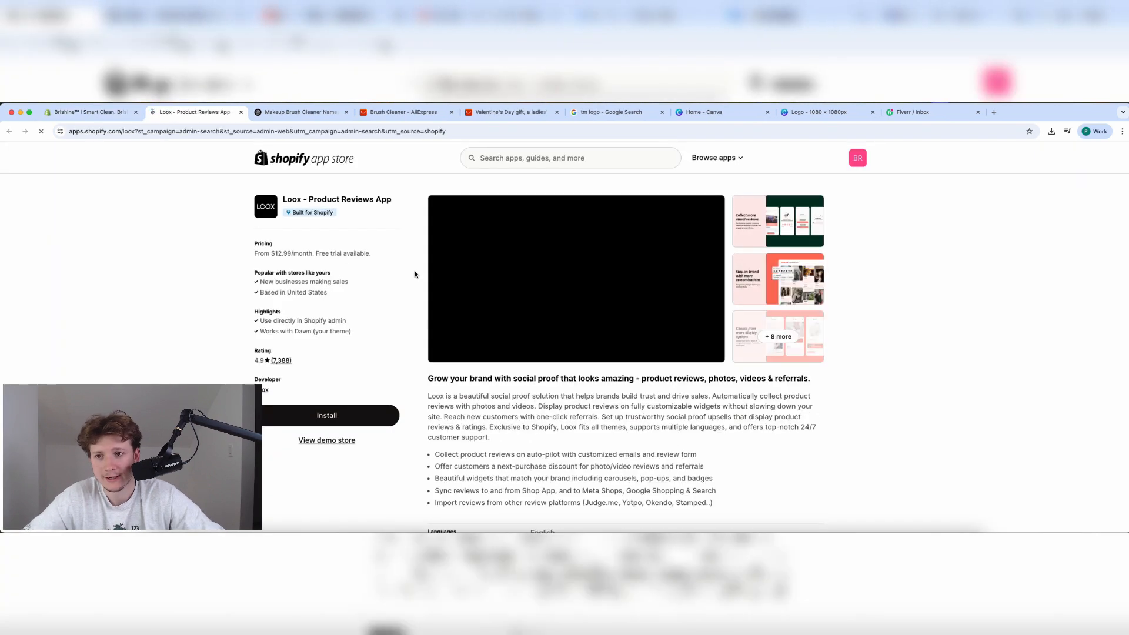
Flip through the Loox app screenshots, then return to the store admin and dismiss the search results.
click(788, 288)
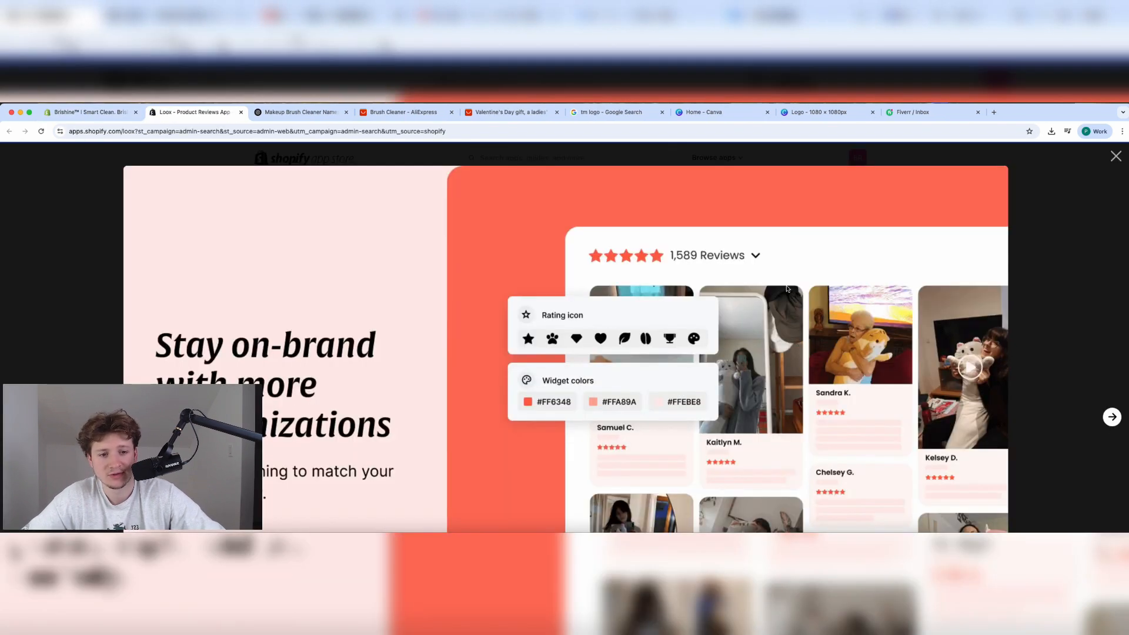
click(1111, 417)
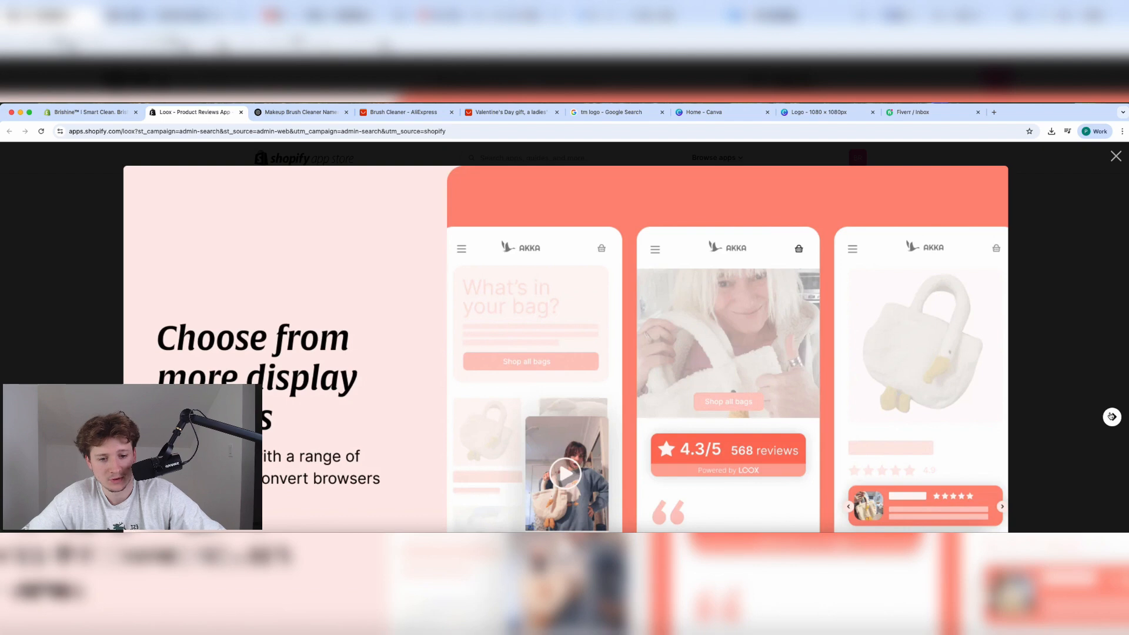
click(1111, 417)
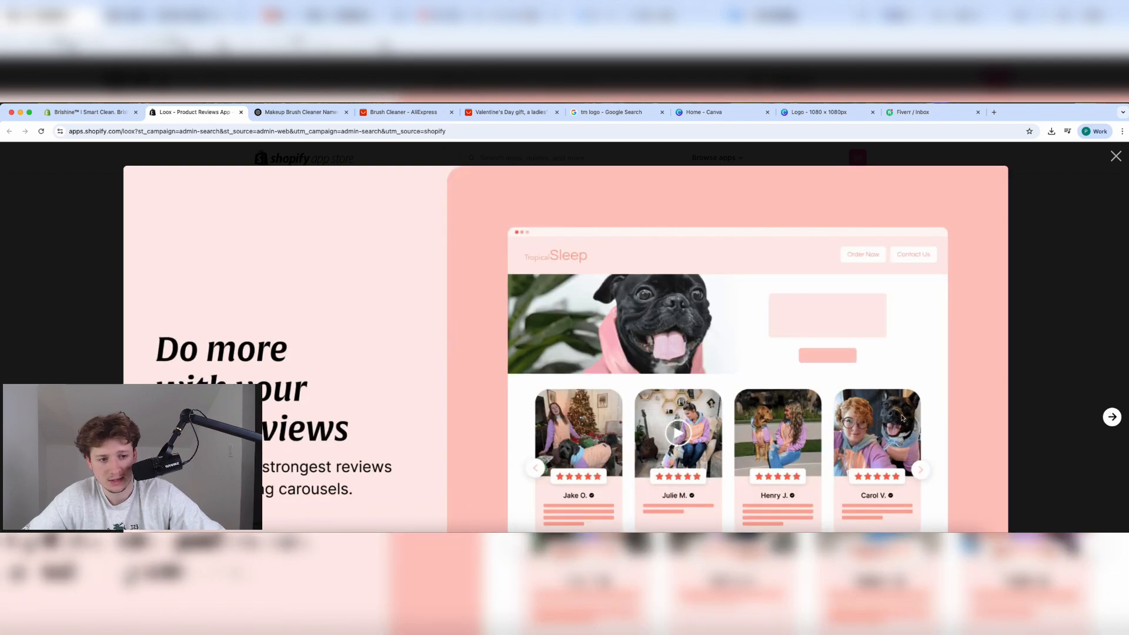
key(Escape)
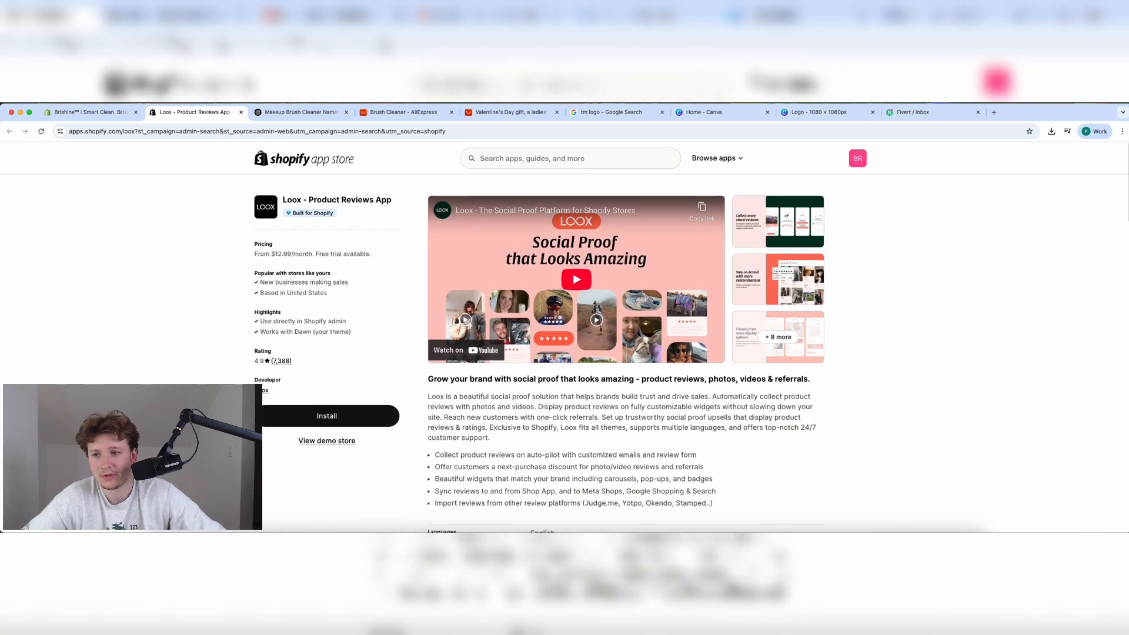
click(103, 113)
click(303, 333)
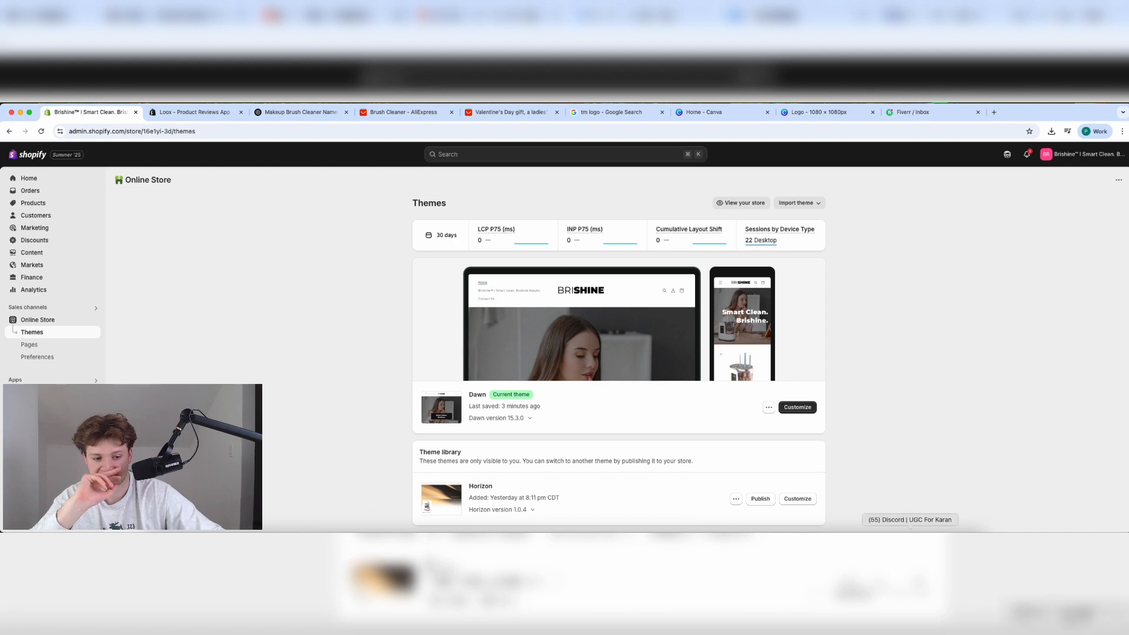
Open the Loox referral link from the Discord direct message and copy its link text.
click(910, 541)
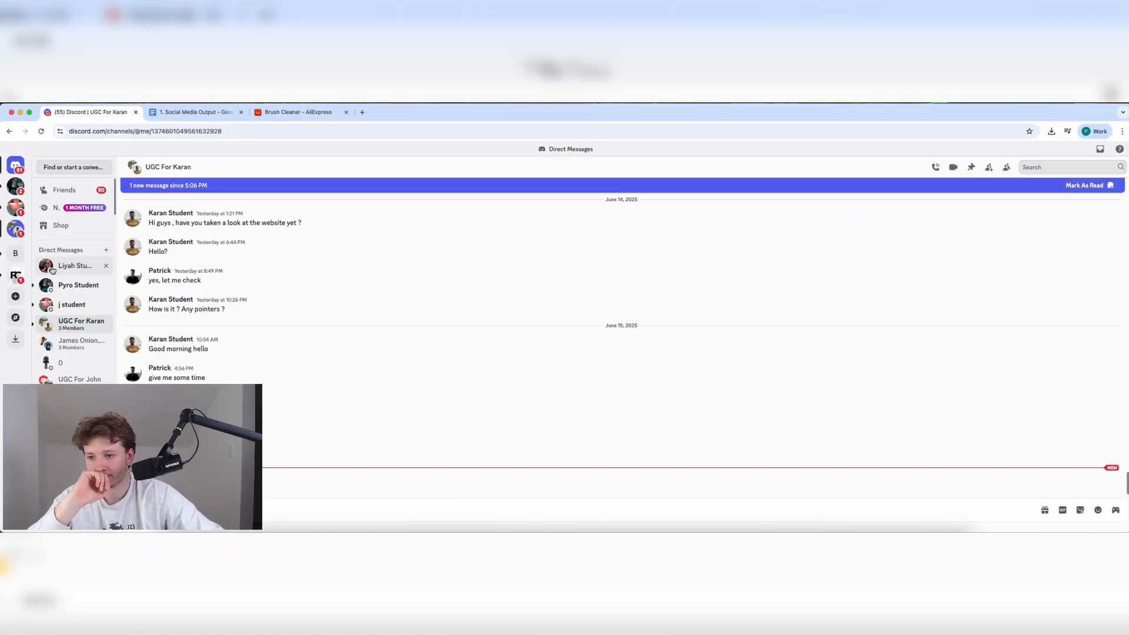
click(52, 267)
click(270, 455)
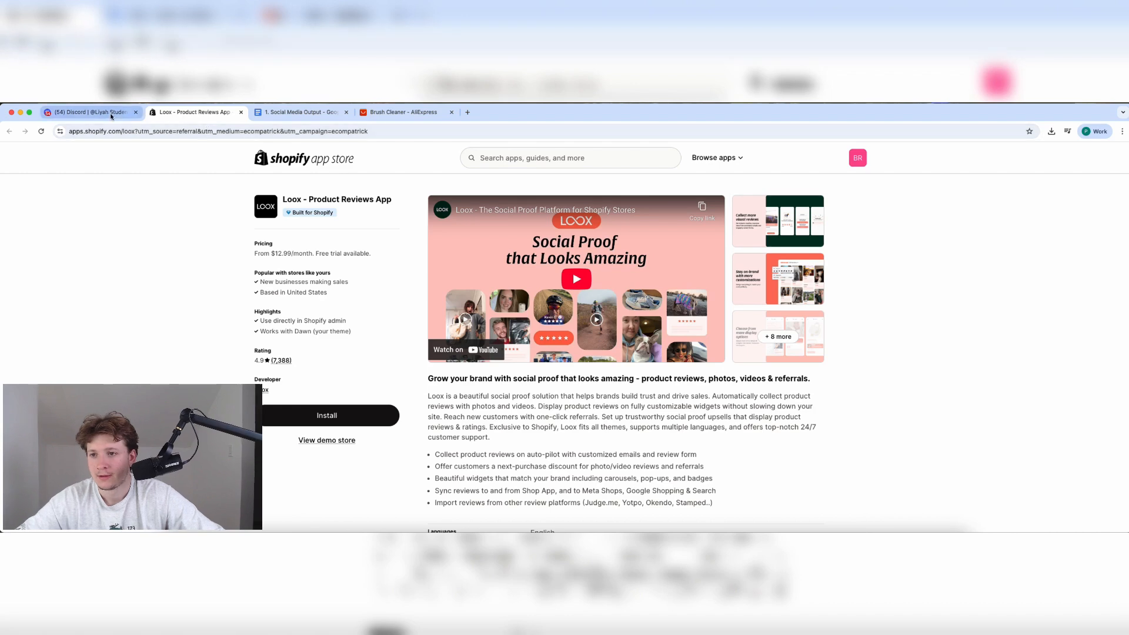
click(88, 112)
drag(293, 455, 253, 456)
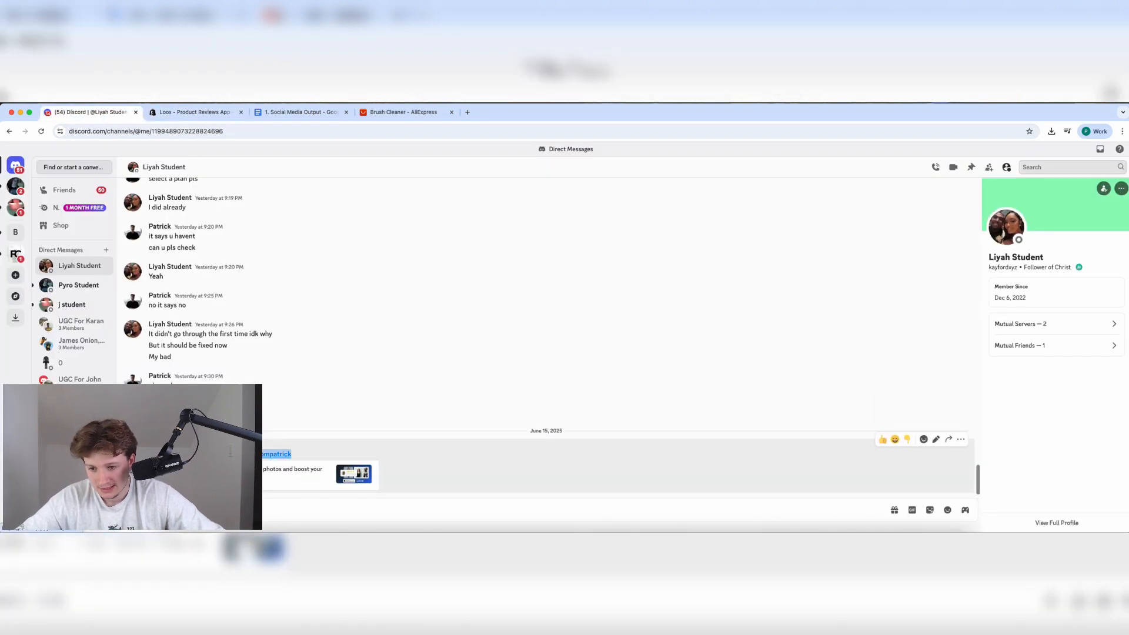
click(20, 112)
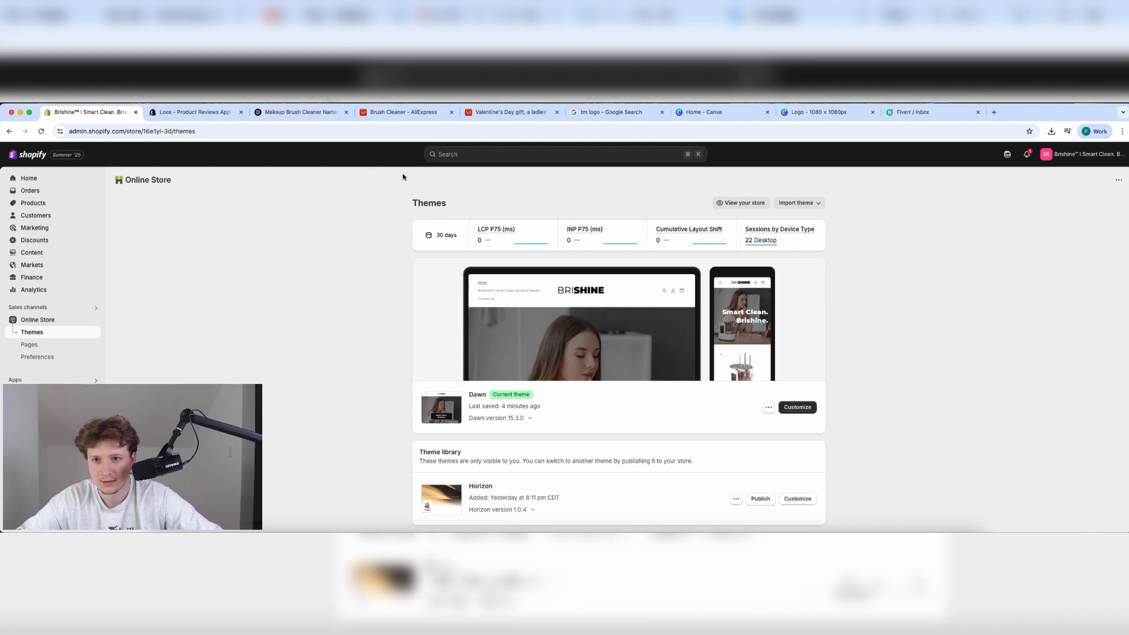
Load the copied Loox referral link in the Loox app tab.
click(204, 111)
click(211, 134)
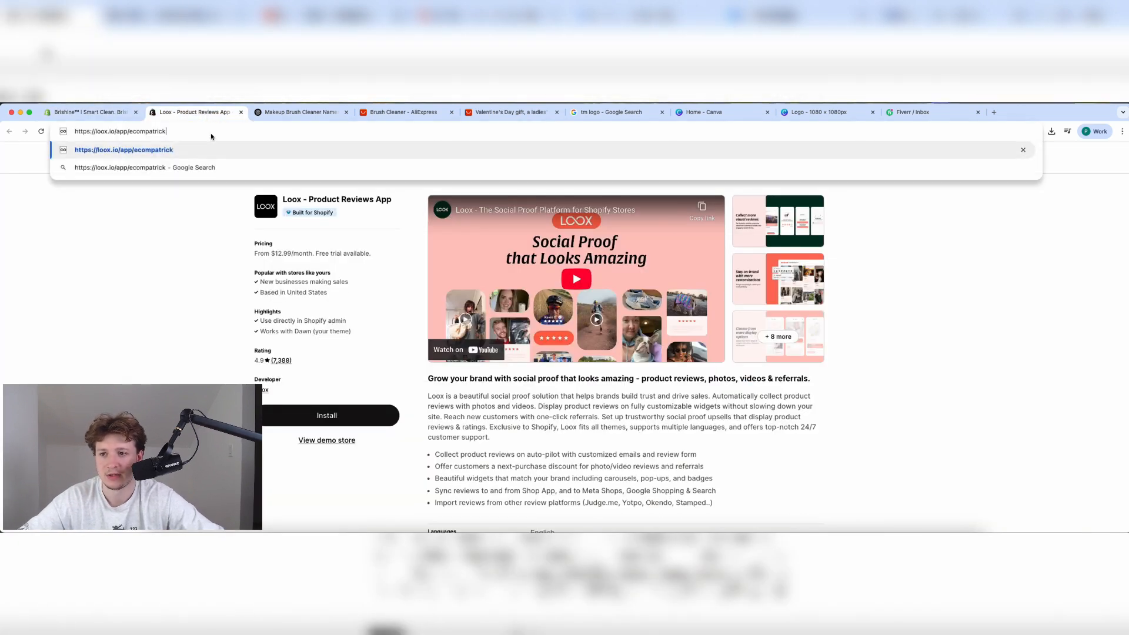
key(Return)
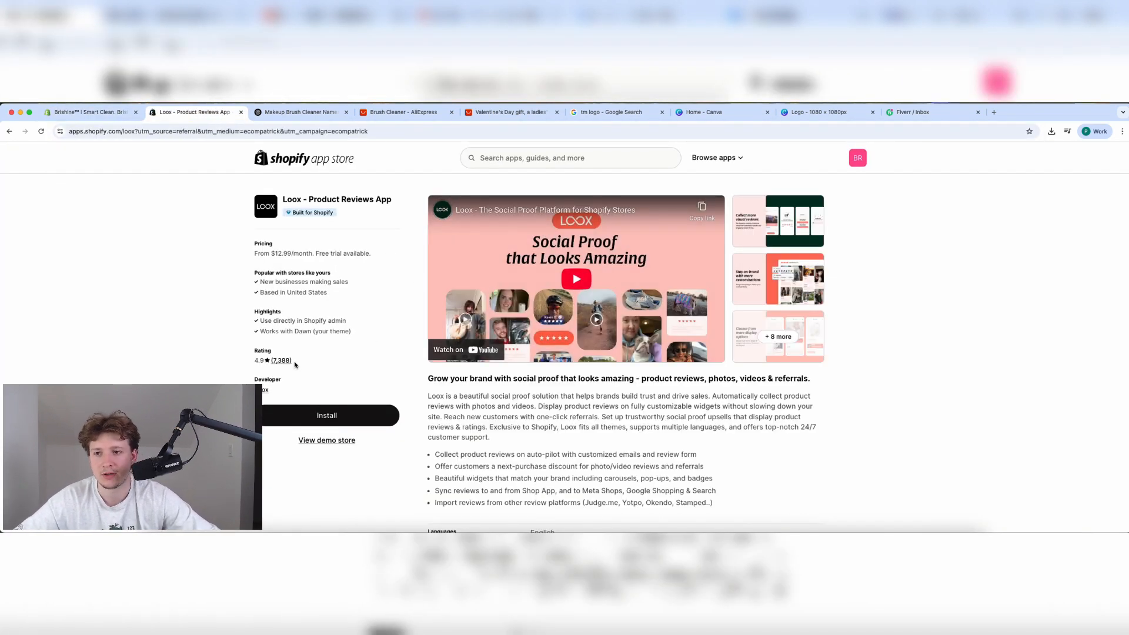
Install Loox Reviews, dismiss the onboarding popup and look over its setup dashboard.
click(311, 417)
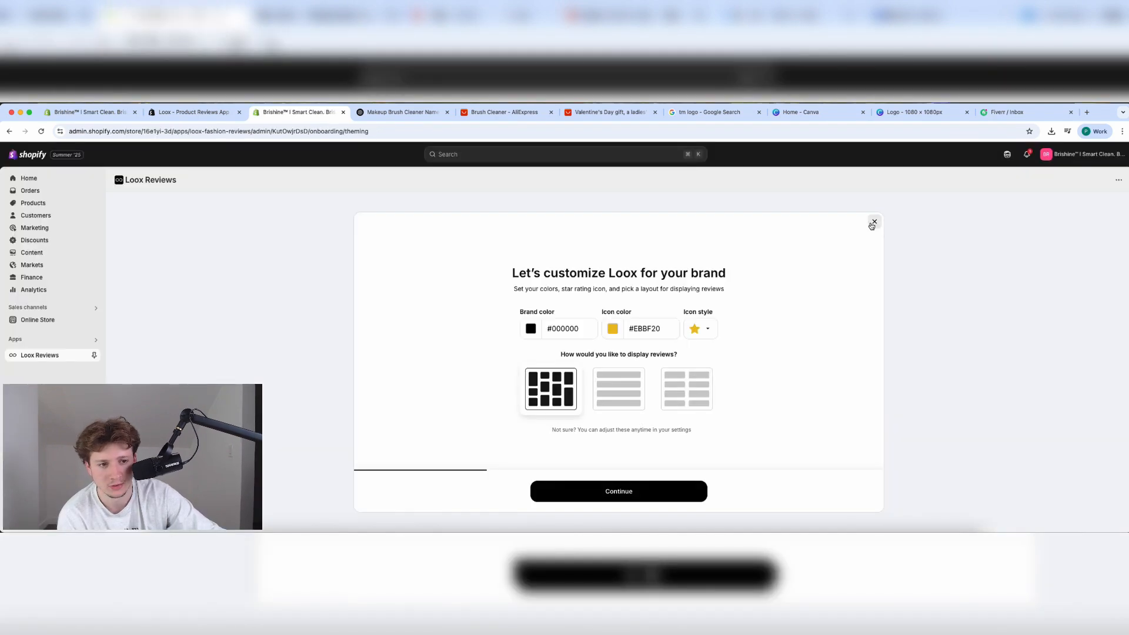
click(873, 224)
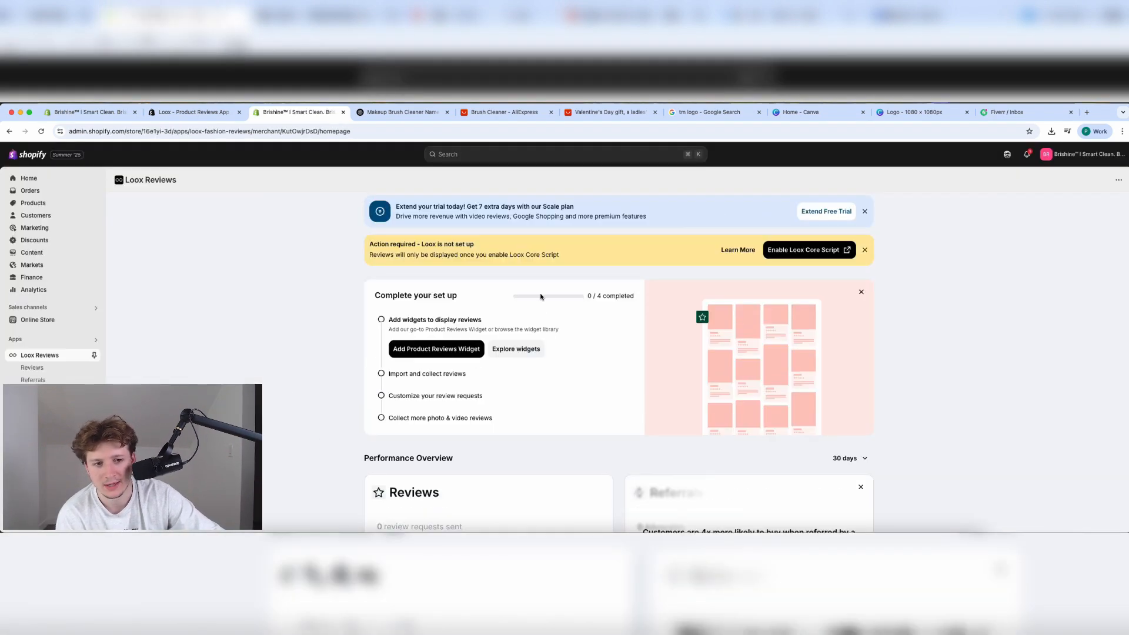
scroll(540, 297, down, 5)
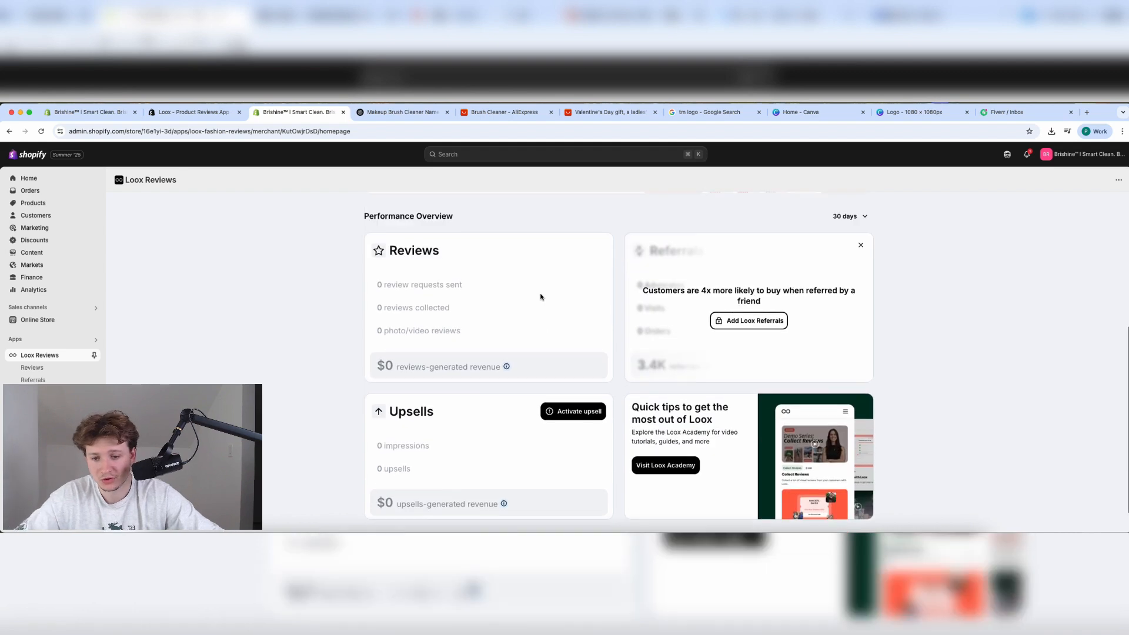
scroll(427, 303, up, 5)
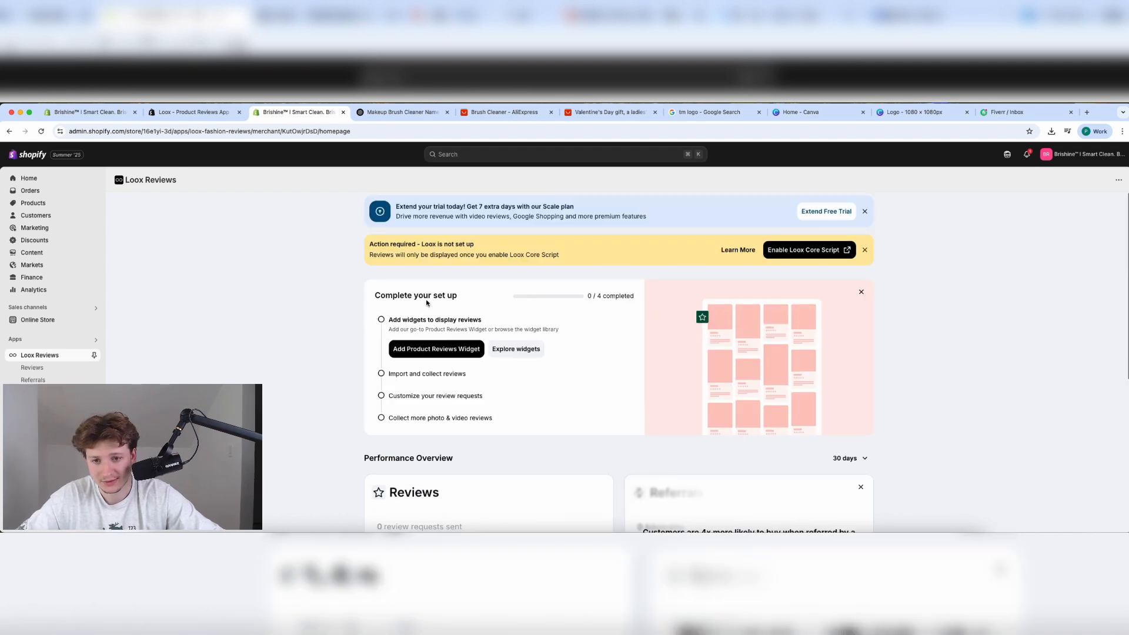
click(199, 110)
click(381, 110)
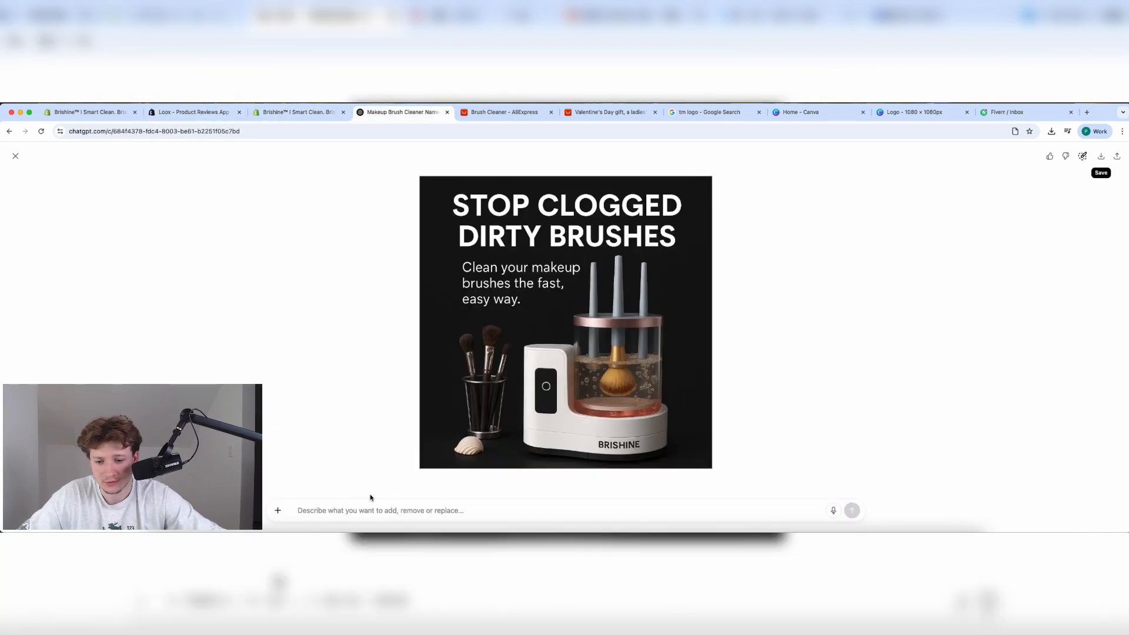
Ask ChatGPT to write ten reviews of the Brishine brush cleaner.
key(Escape)
text(Make me 10 reviews aboutt)
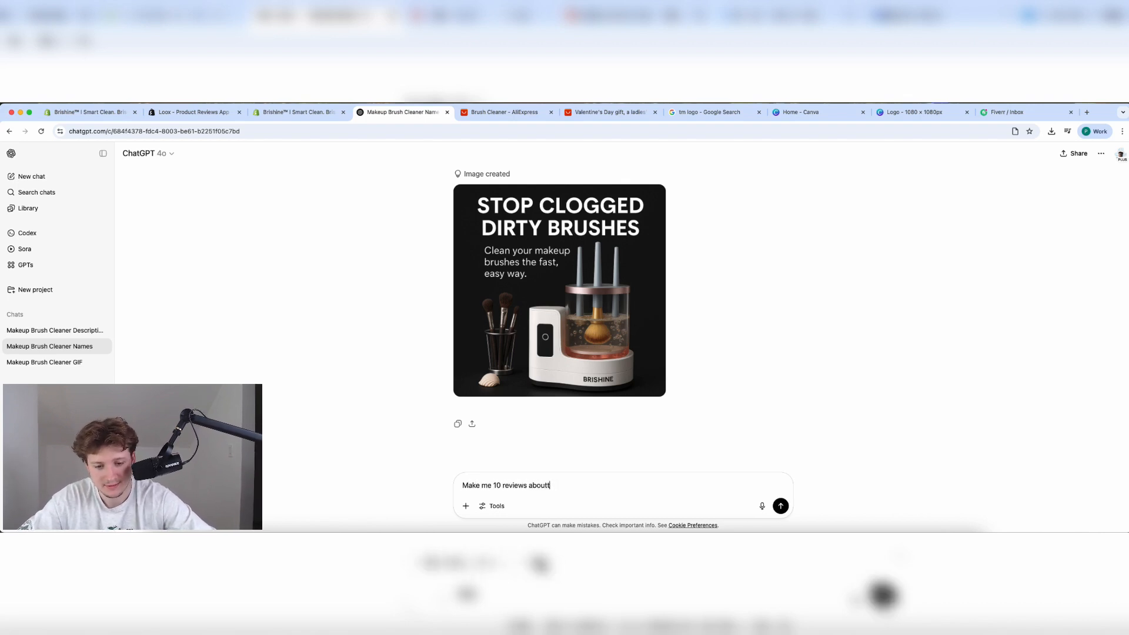
key(Return)
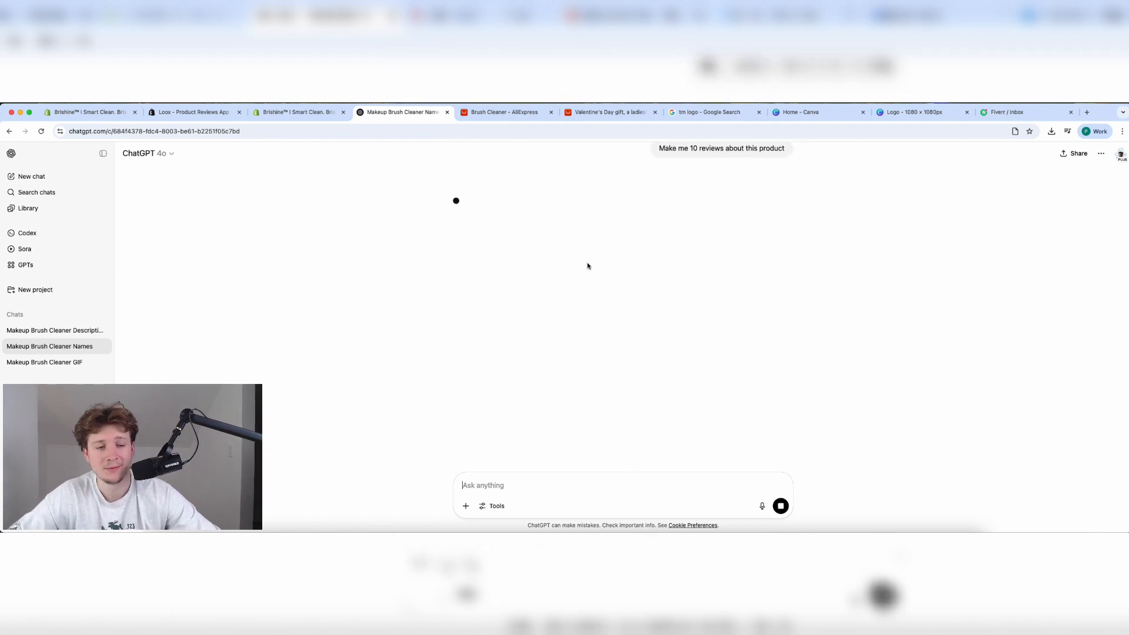
key(ctrl+super+space)
key(Escape)
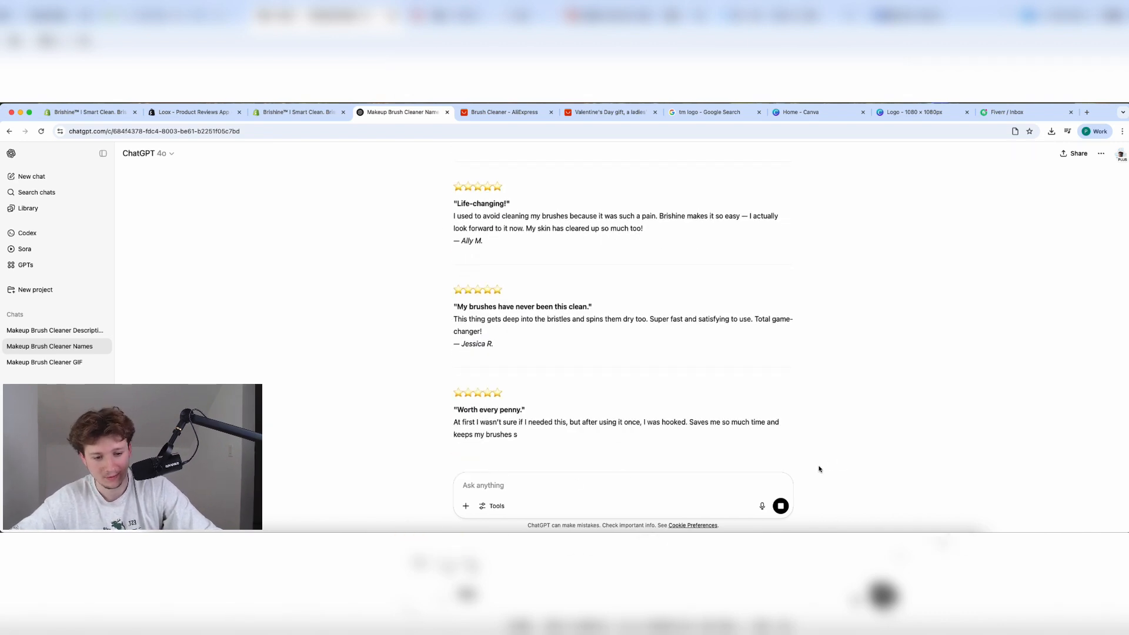
Ask ChatGPT to rewrite the reviews at 3–5 sentences each, correcting the misspelled 'reviews'.
text(Make these reveiws at least 3-5 sentences)
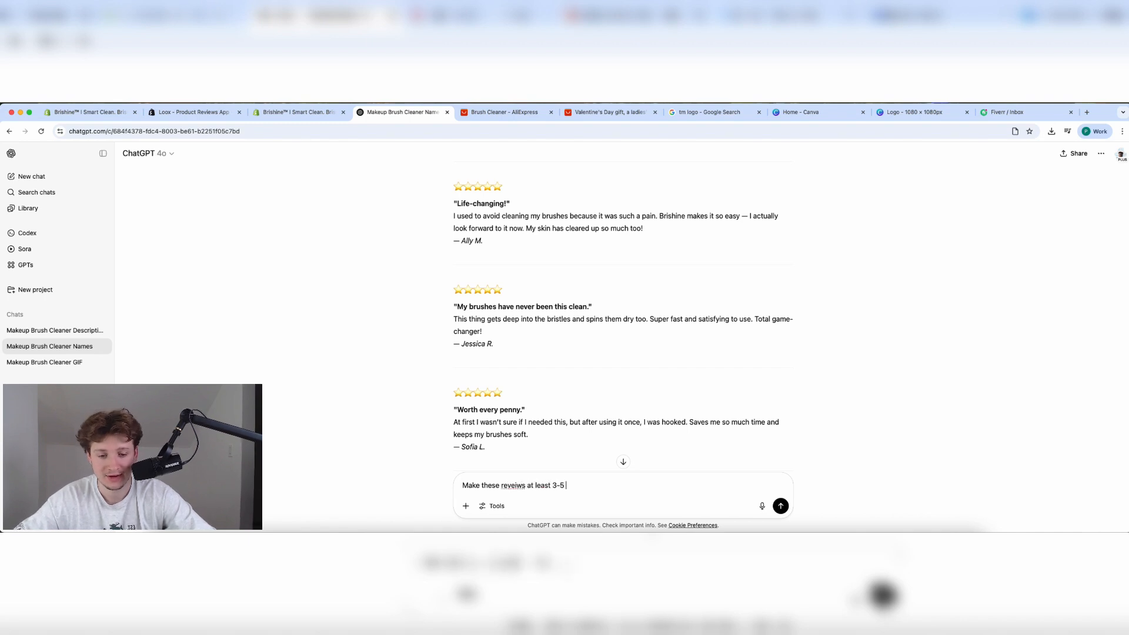
right_click(513, 485)
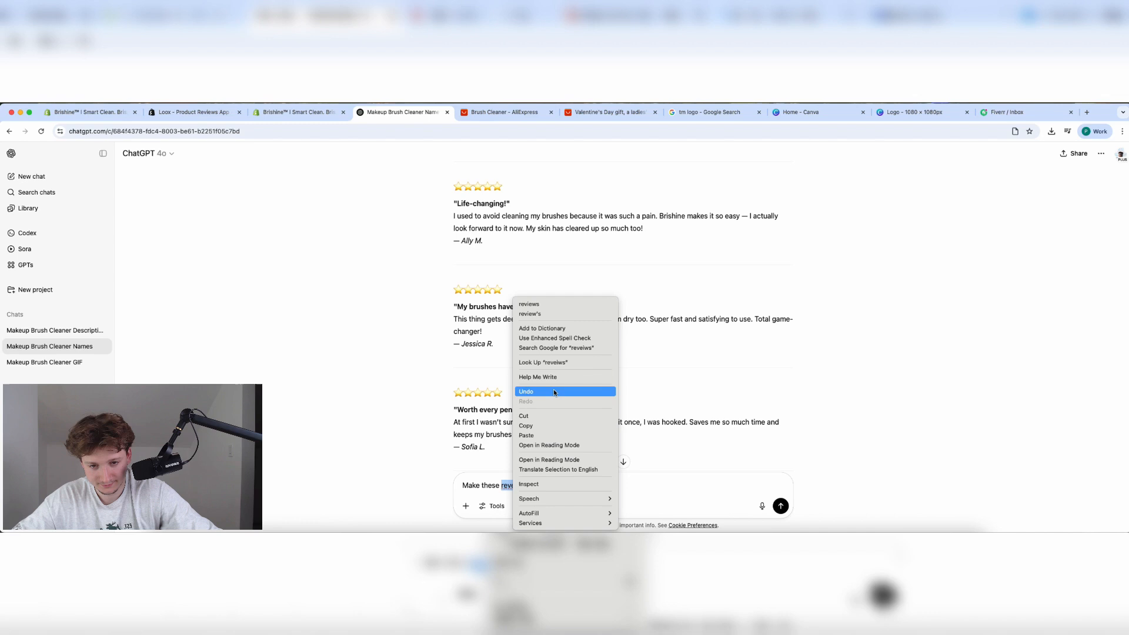
click(547, 306)
key(Return)
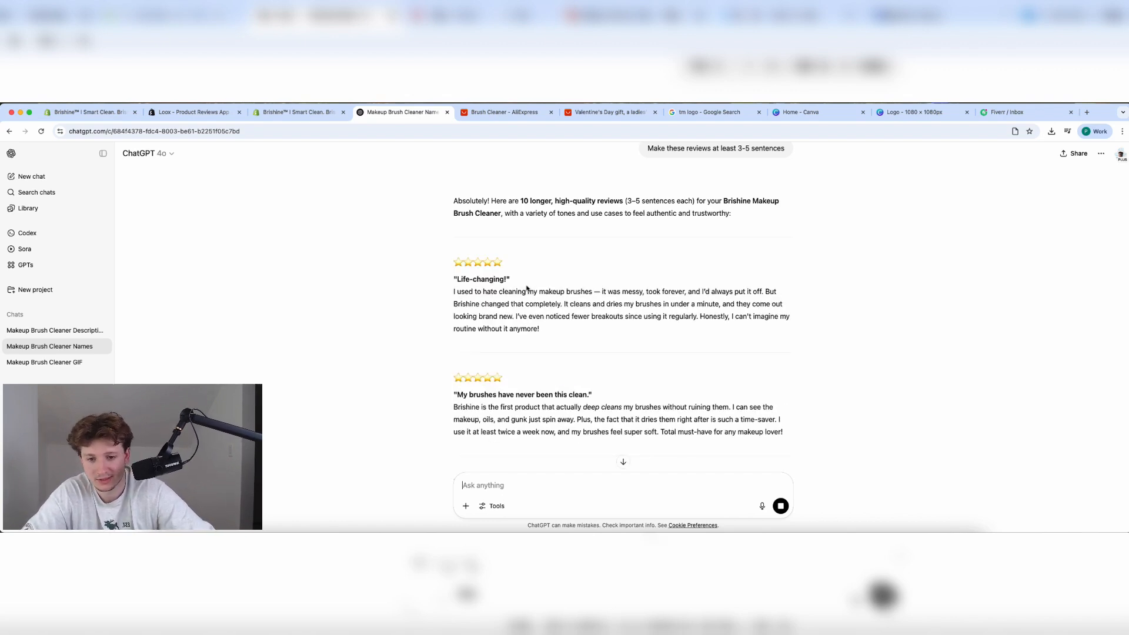
Look over the longer reviews, select the first one, and return to Shopify's Loox Reviews page.
scroll(542, 317, down, 3)
scroll(542, 317, up, 2)
scroll(542, 317, down, 3)
scroll(542, 317, up, 20)
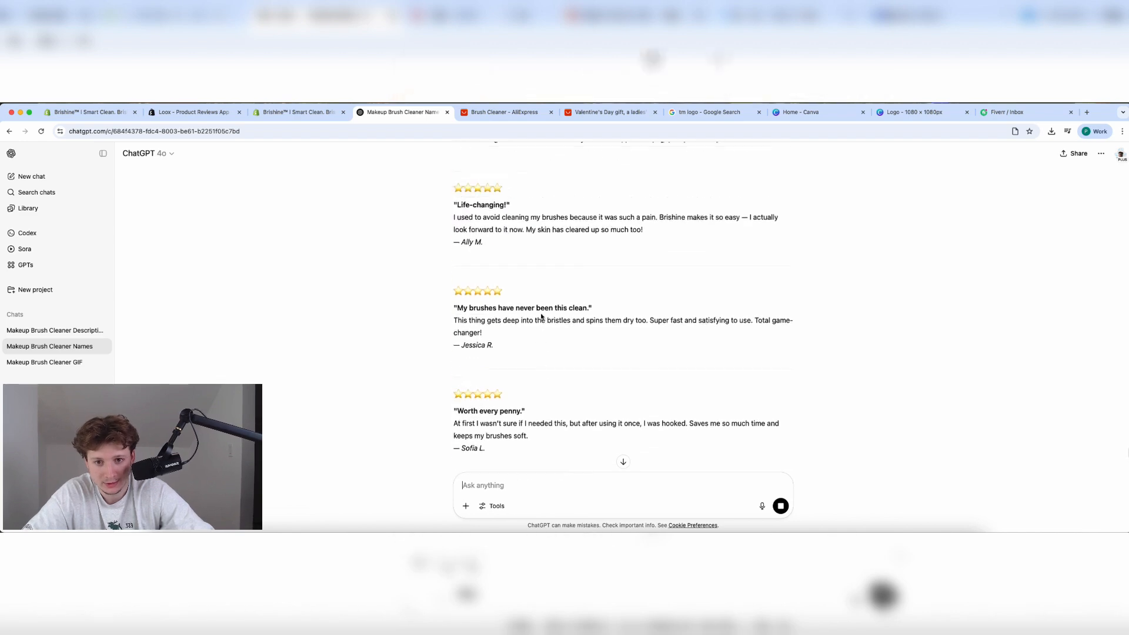
scroll(542, 317, down, 10)
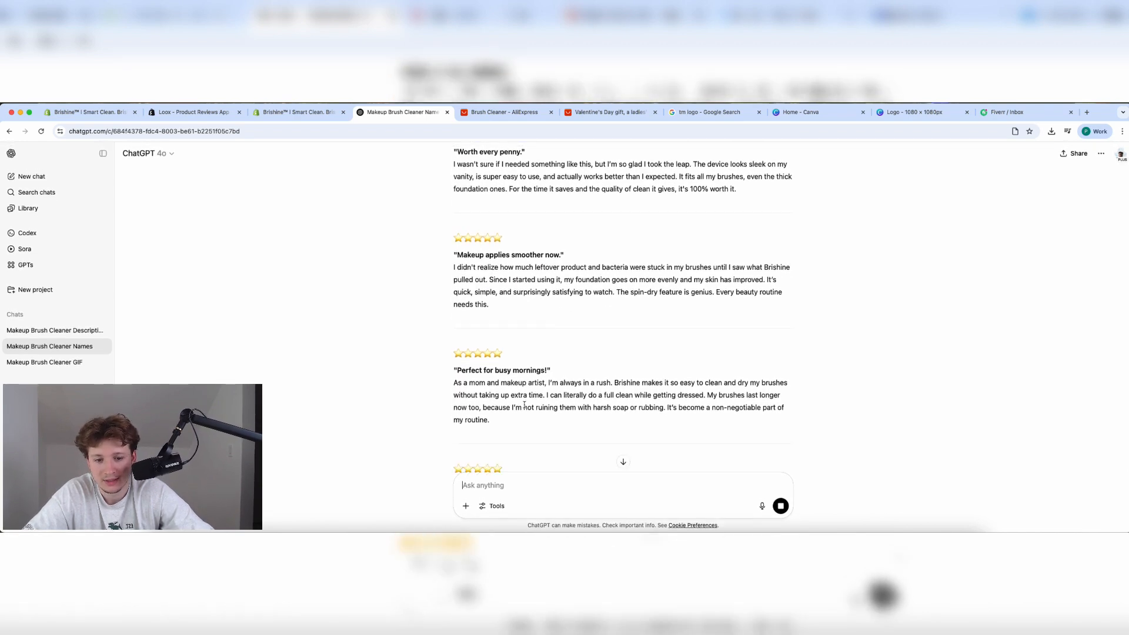
scroll(524, 405, down, 3)
scroll(524, 405, down, 3)
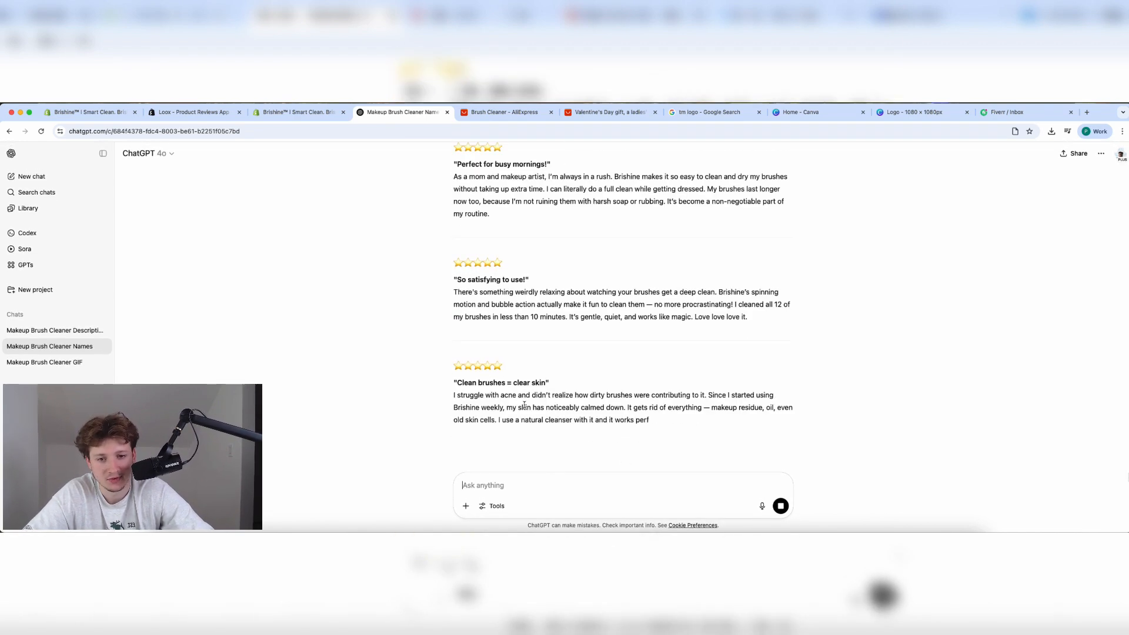
scroll(524, 405, up, 15)
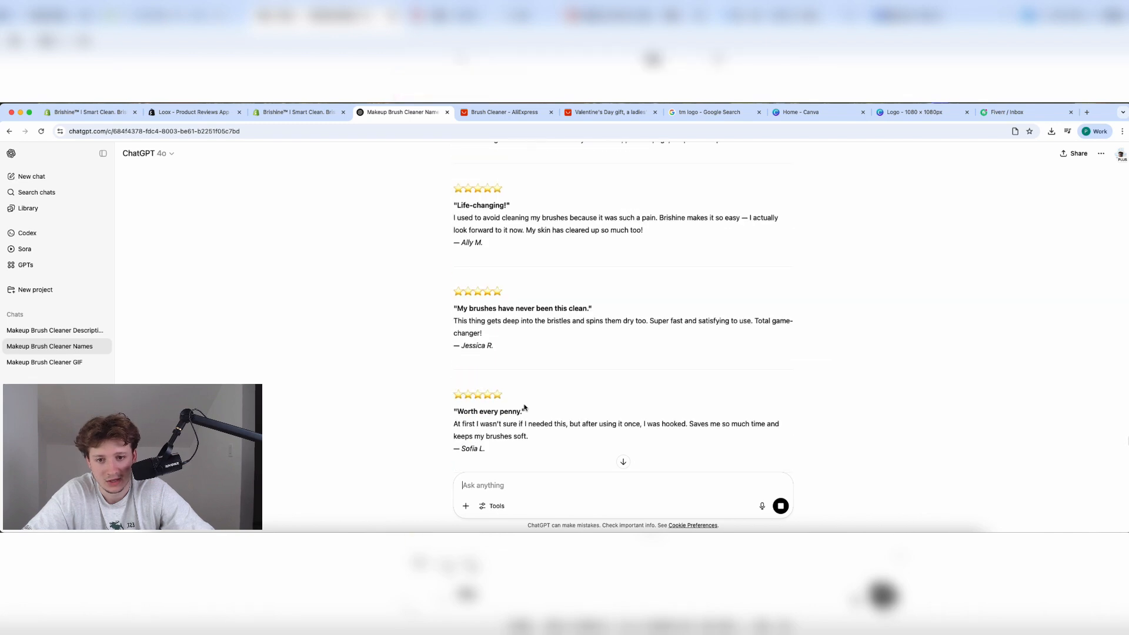
scroll(525, 407, down, 7)
scroll(520, 400, up, 1)
triple_click(518, 395)
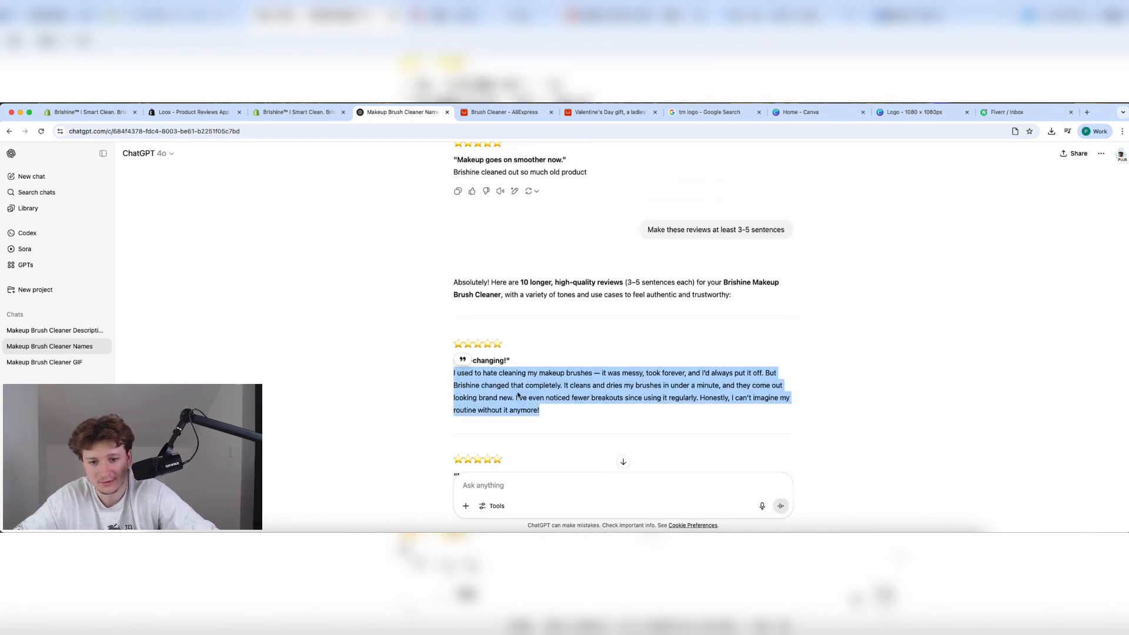
click(309, 115)
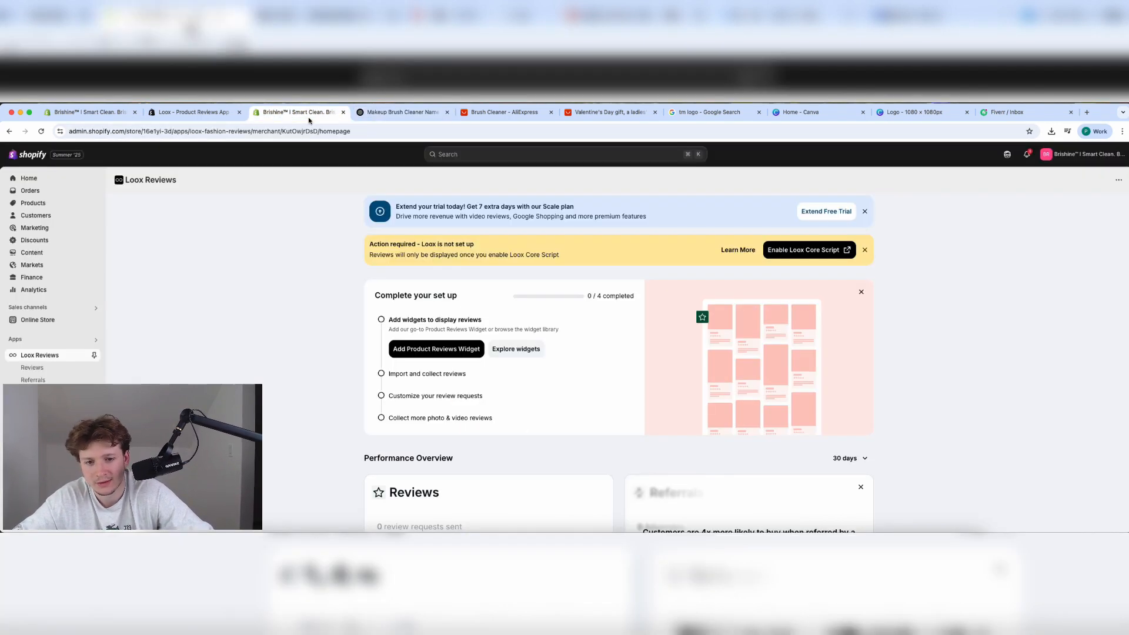
Open the Dawn theme editor and add the Loox Product Reviews Widget section to the home page.
click(54, 320)
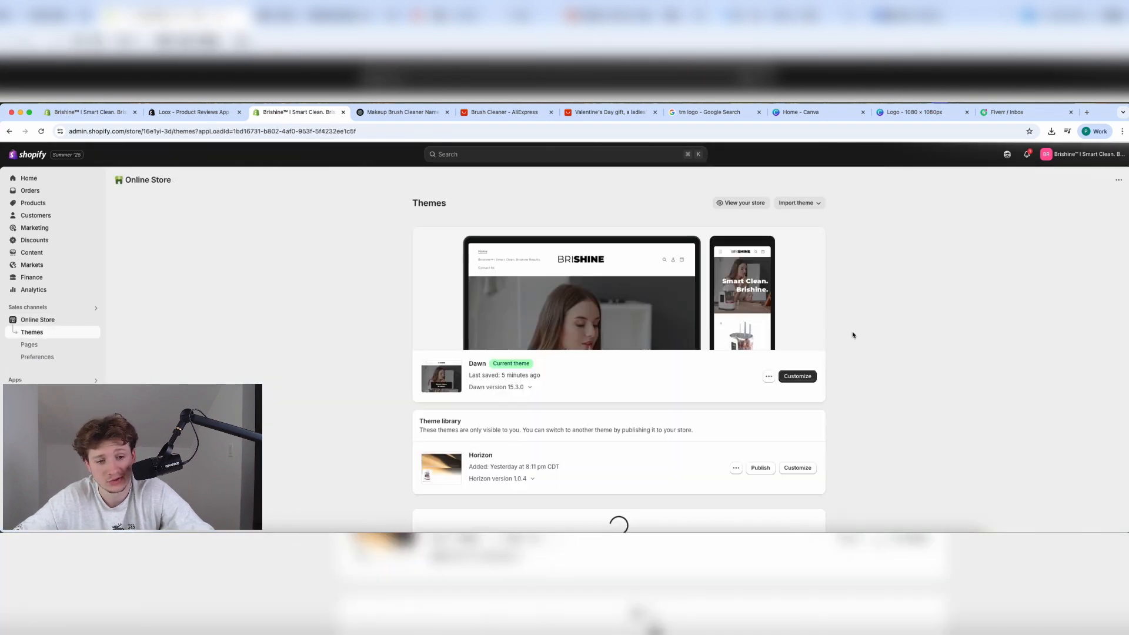
click(808, 408)
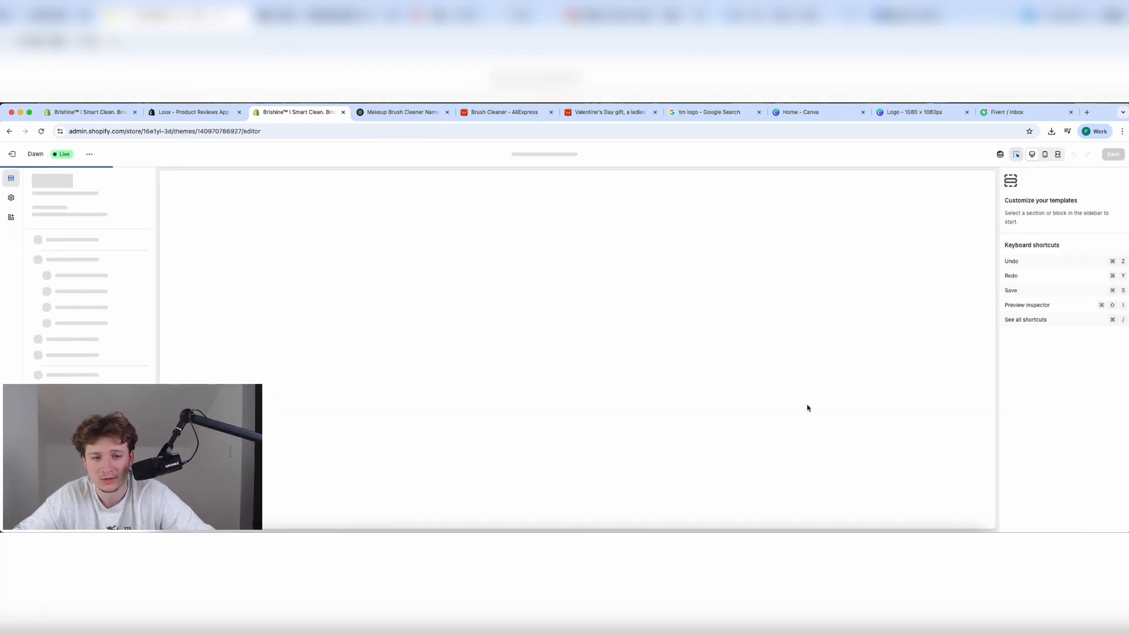
scroll(705, 407, down, 20)
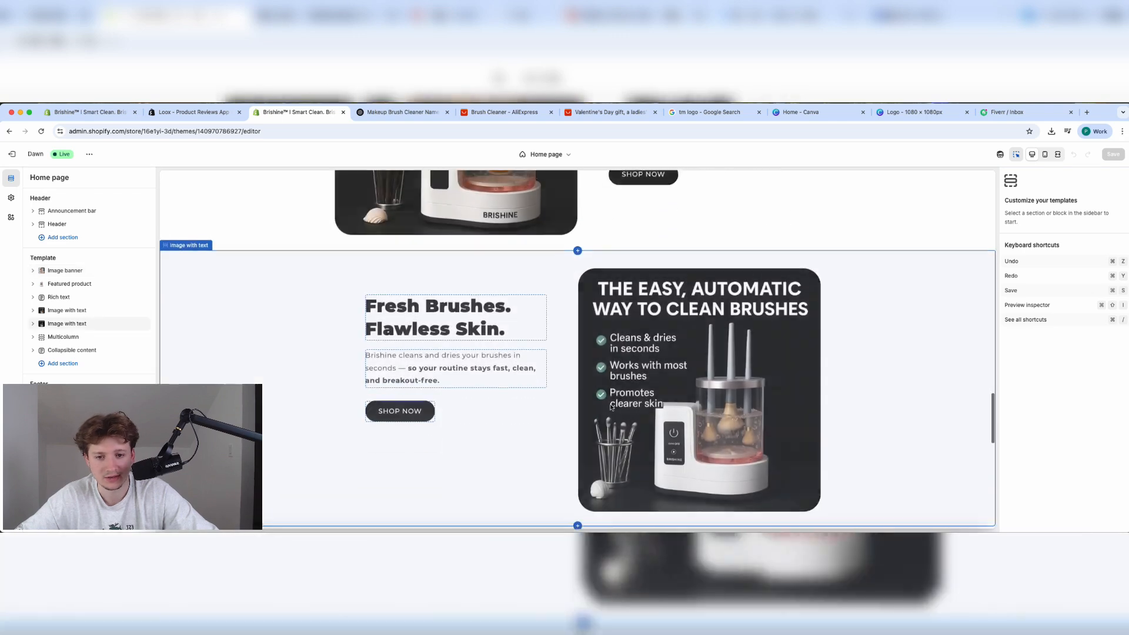
scroll(612, 416, down, 5)
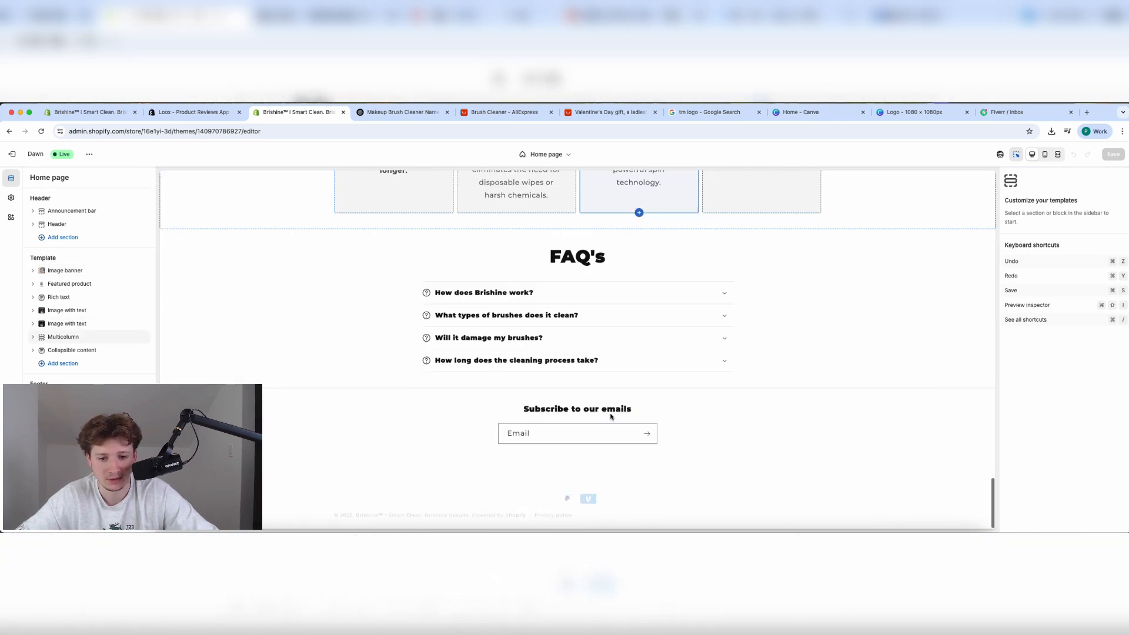
click(95, 367)
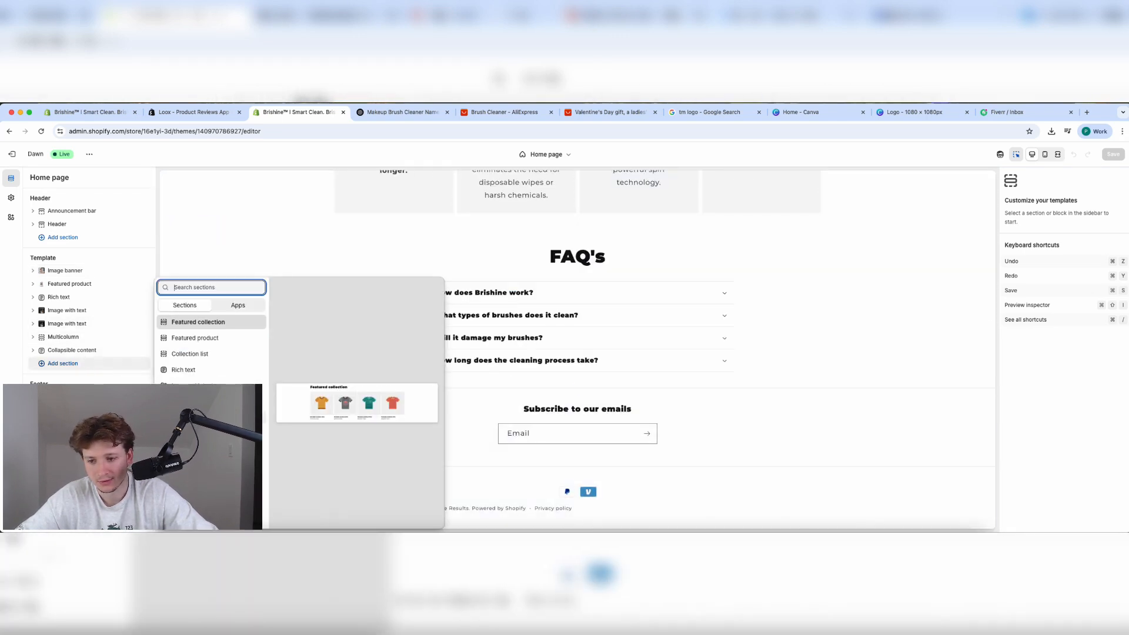
click(227, 303)
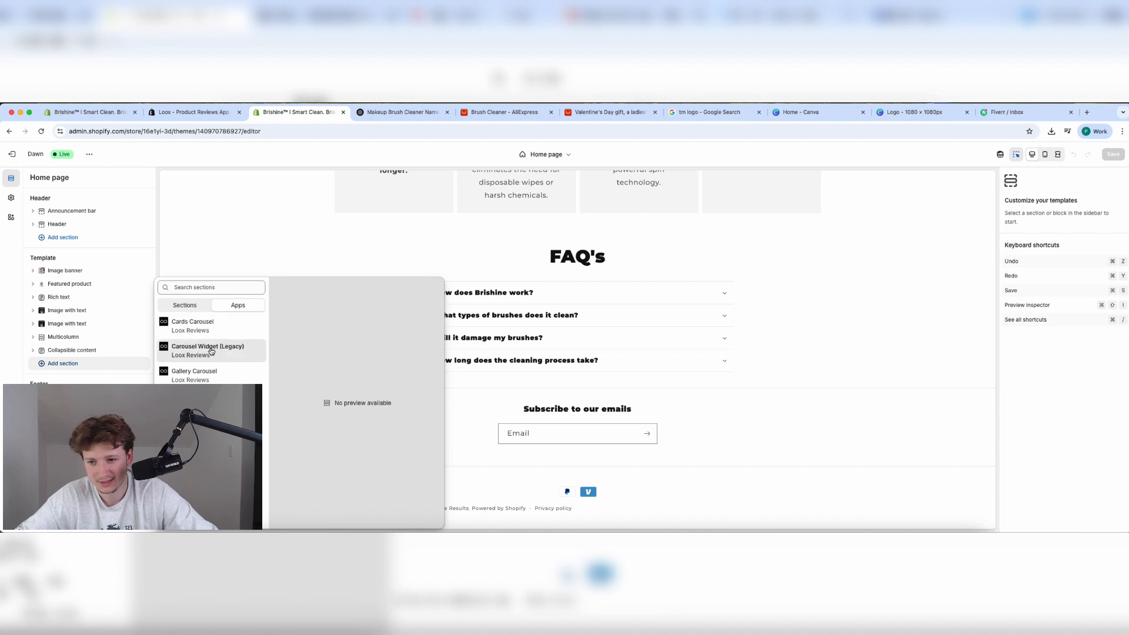
click(206, 424)
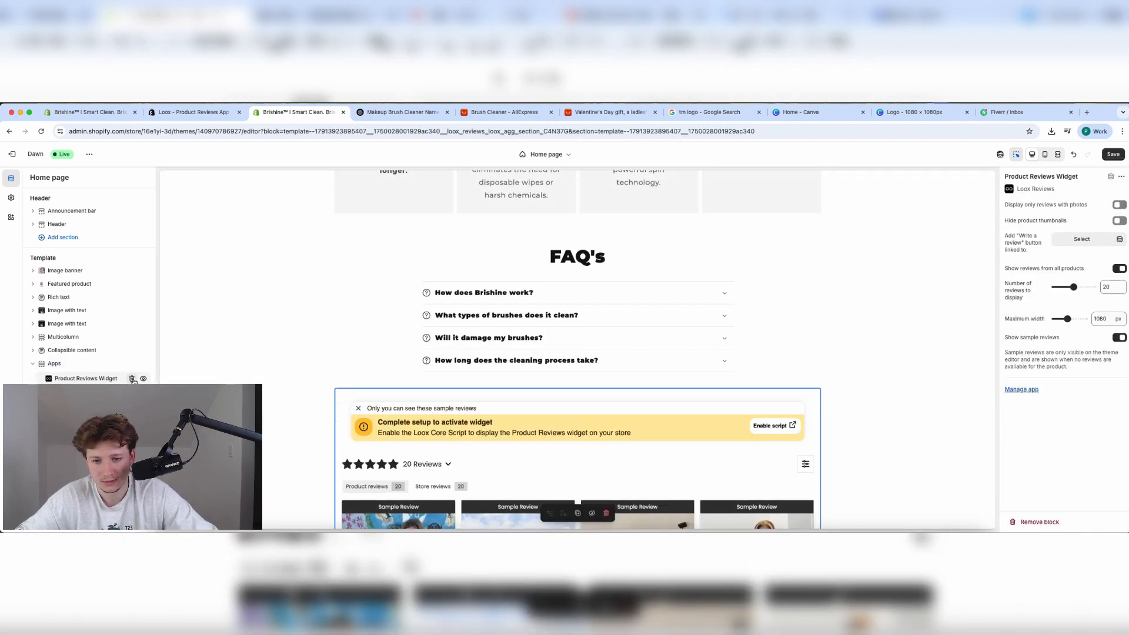
Remove the Product Reviews Widget and re-add it as a home page section below the FAQ.
click(132, 379)
click(108, 380)
click(237, 306)
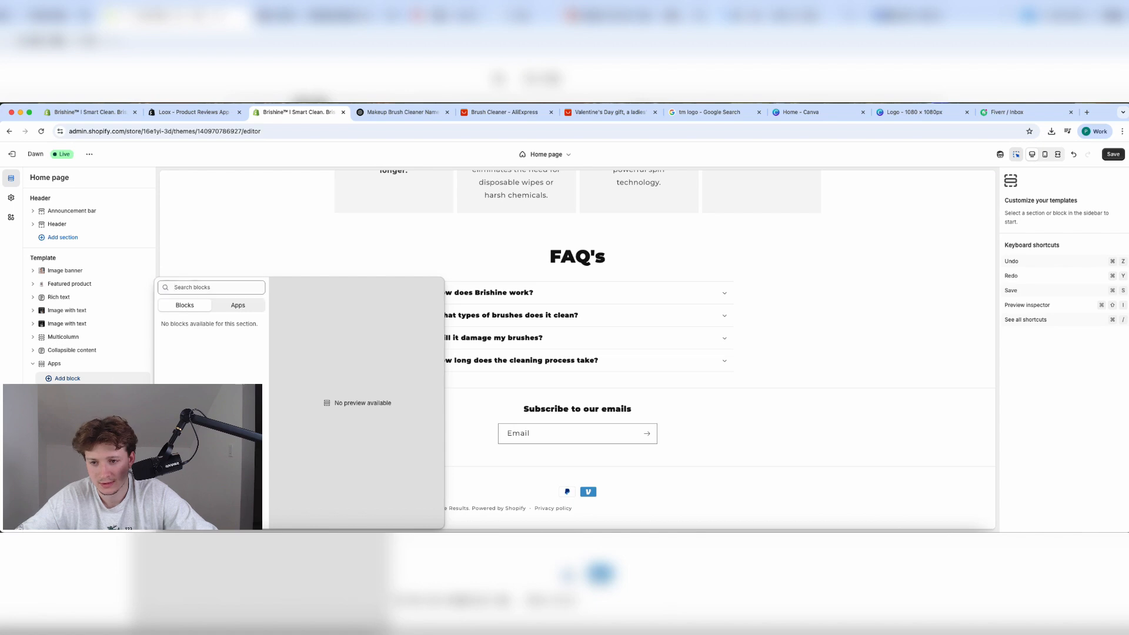
click(121, 383)
click(117, 392)
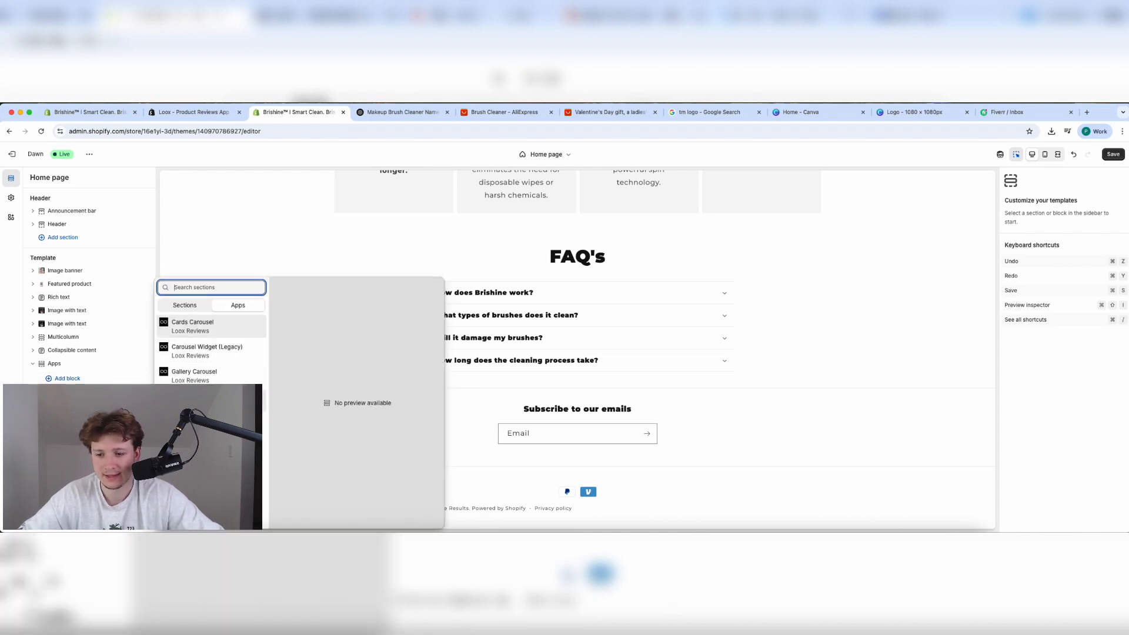
click(203, 424)
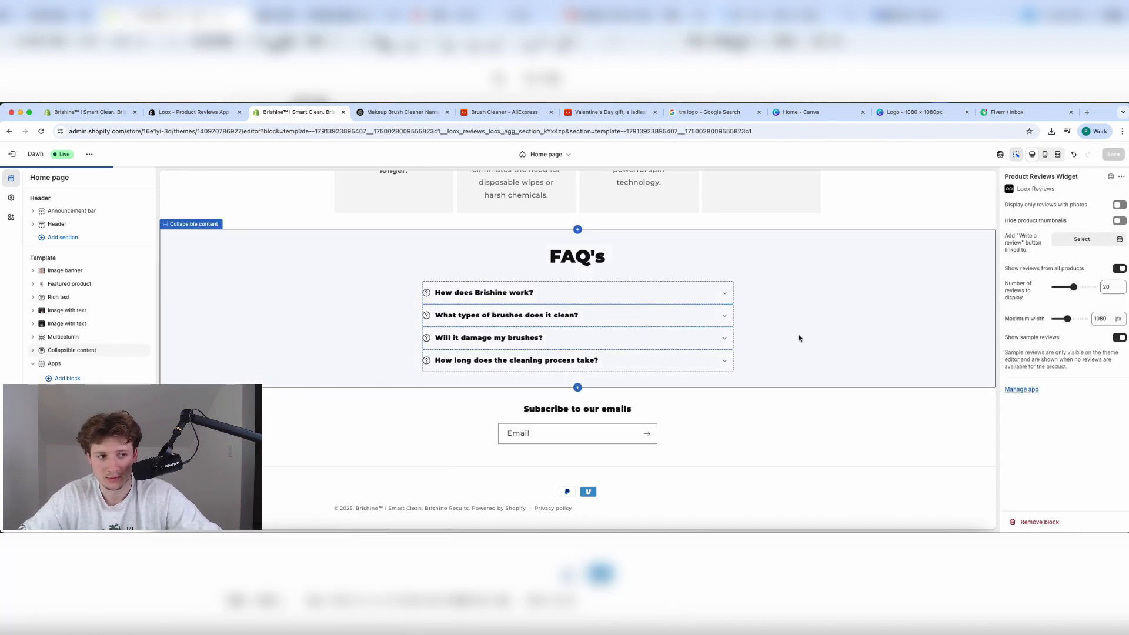
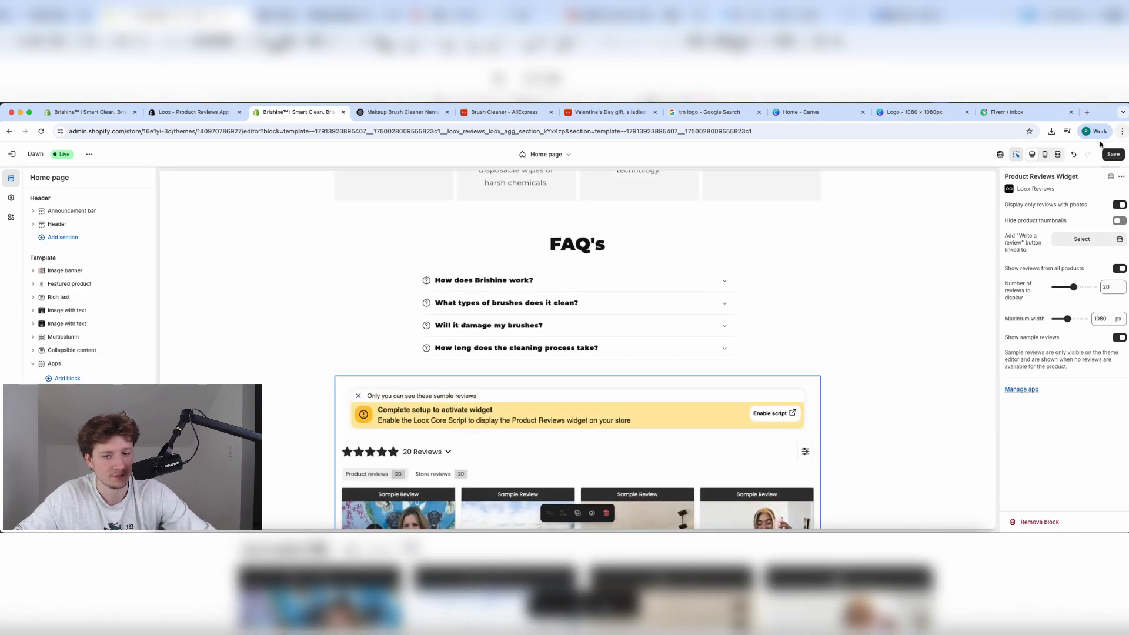
Save the home page's Loox reviews widget changes in the theme editor.
click(1113, 154)
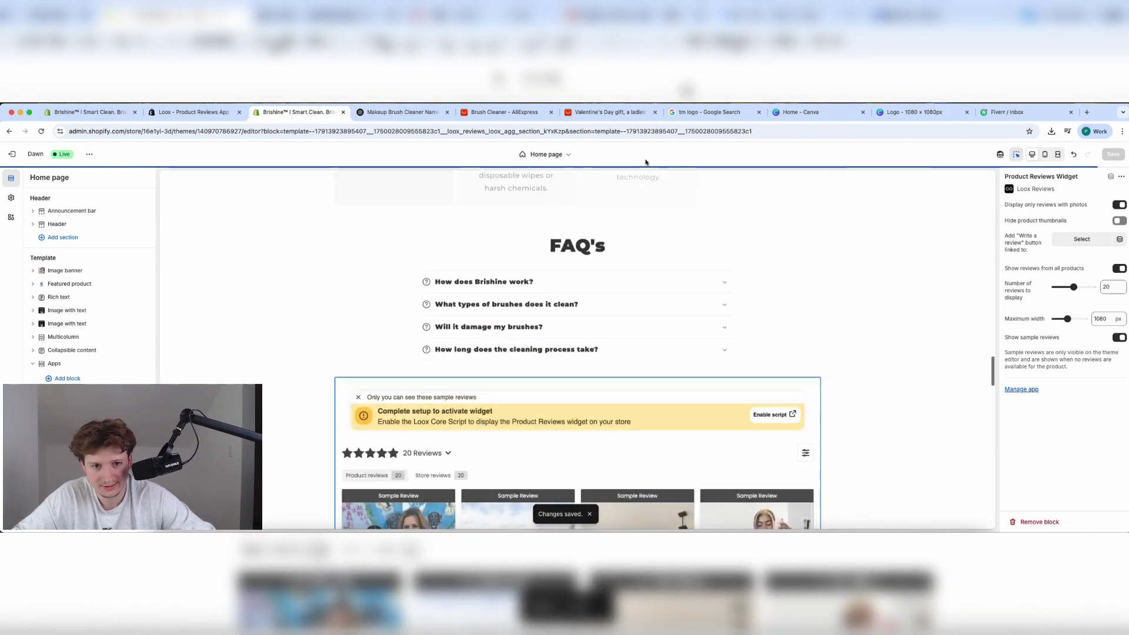
Switch the theme editor to the Default product template.
click(547, 154)
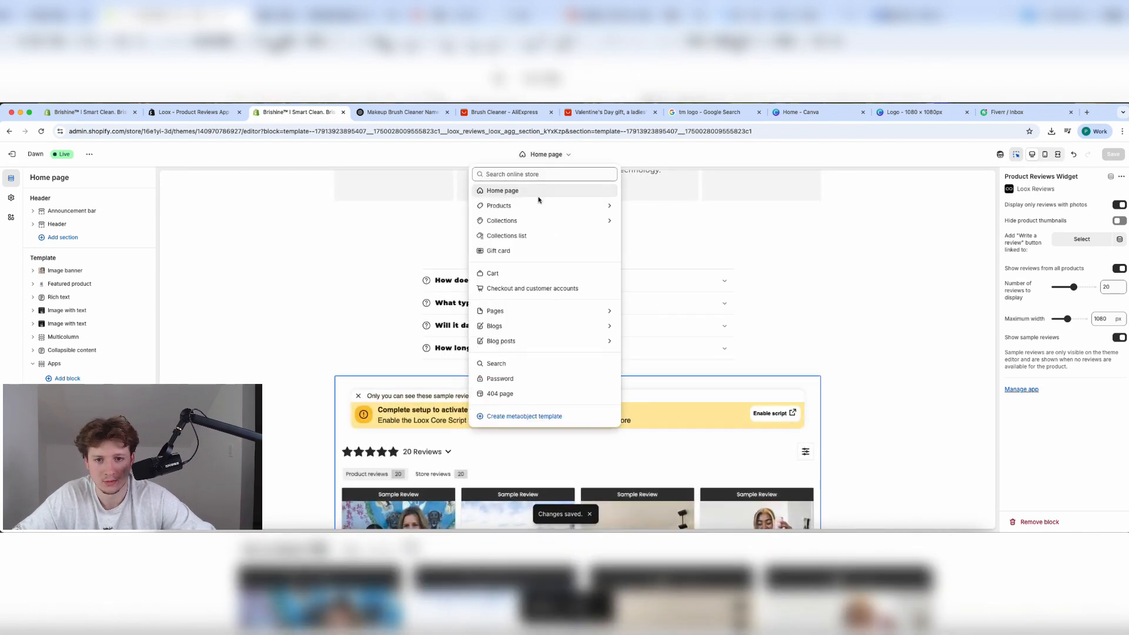
click(538, 204)
click(520, 219)
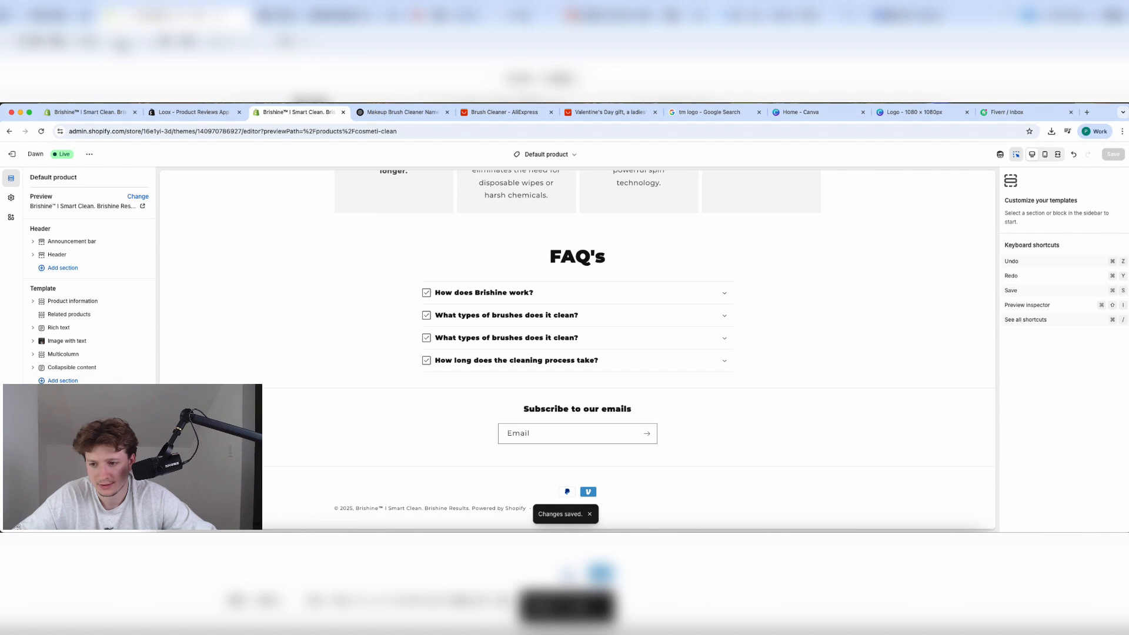
Add the Loox Product Reviews Widget showing only photo reviews, and save the template.
click(62, 381)
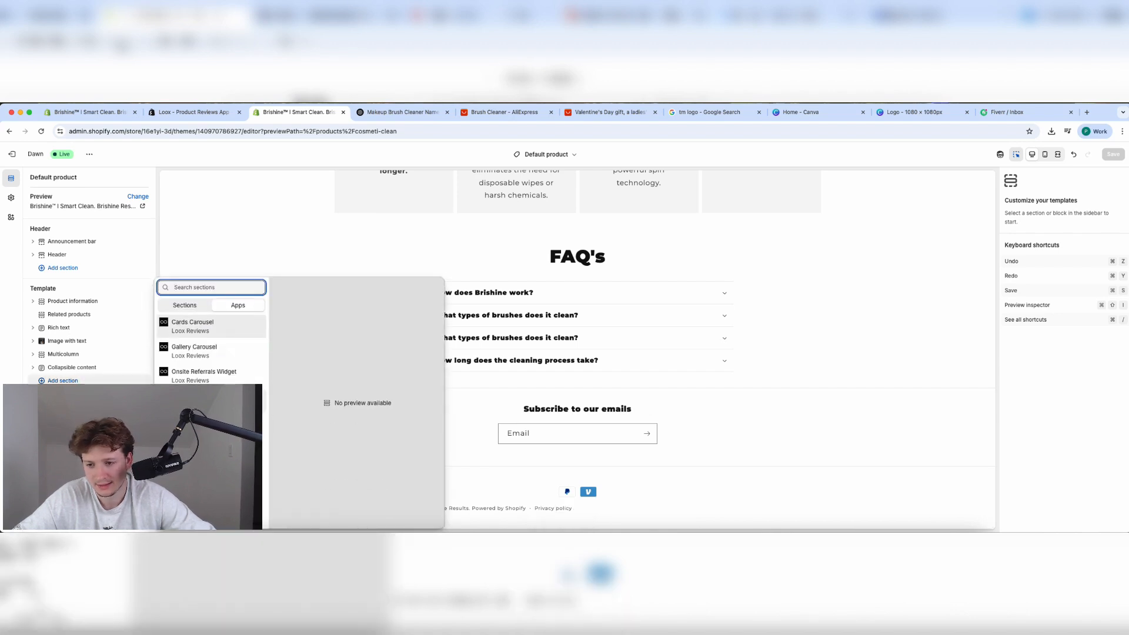
click(116, 381)
click(116, 381)
click(212, 401)
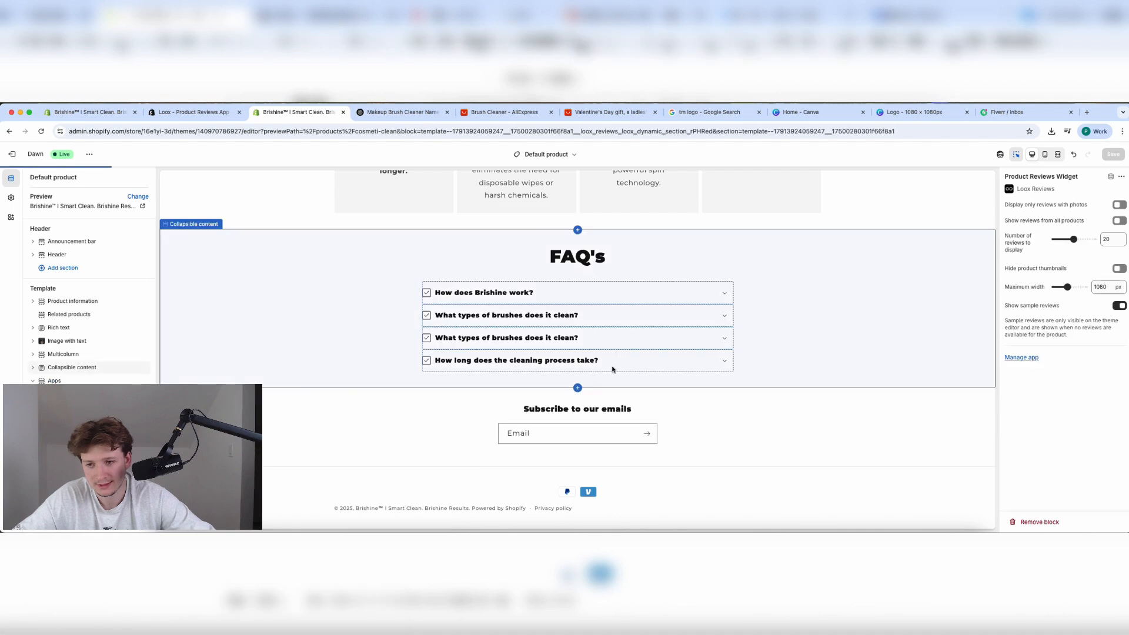
click(1119, 205)
click(1115, 156)
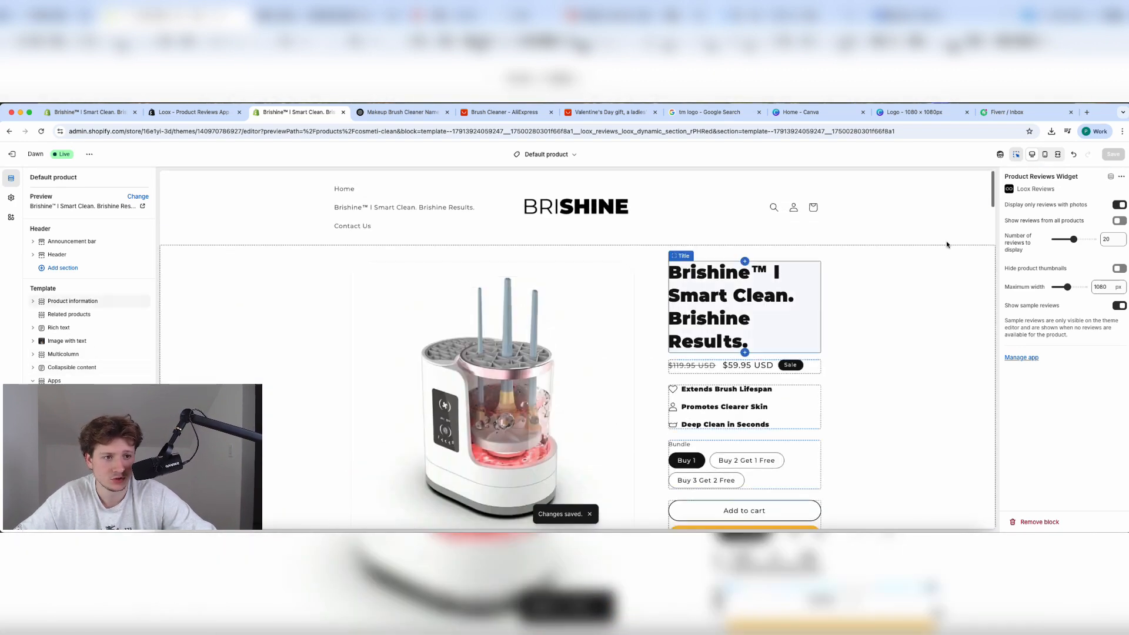
click(1016, 156)
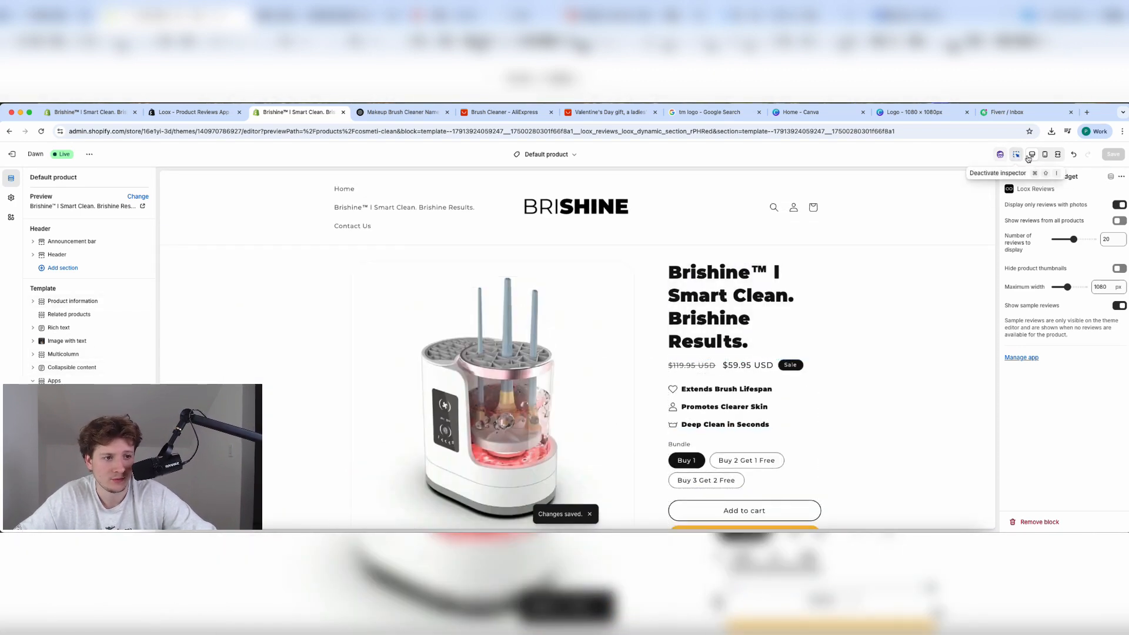
Exit the theme editor and open the live storefront from the Themes page.
click(16, 159)
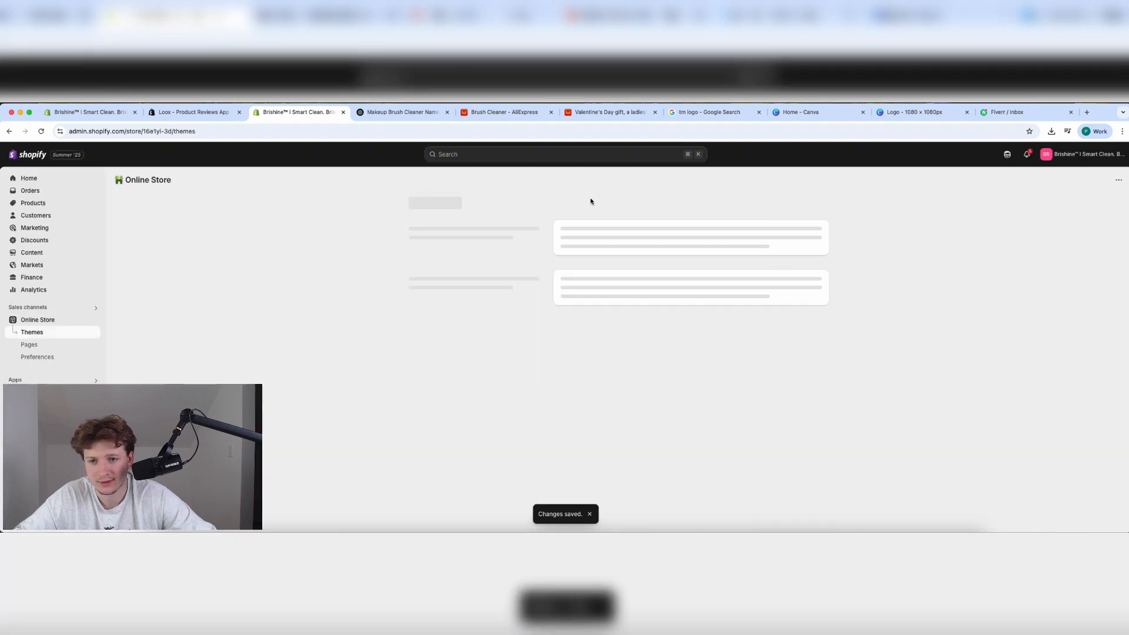
click(769, 408)
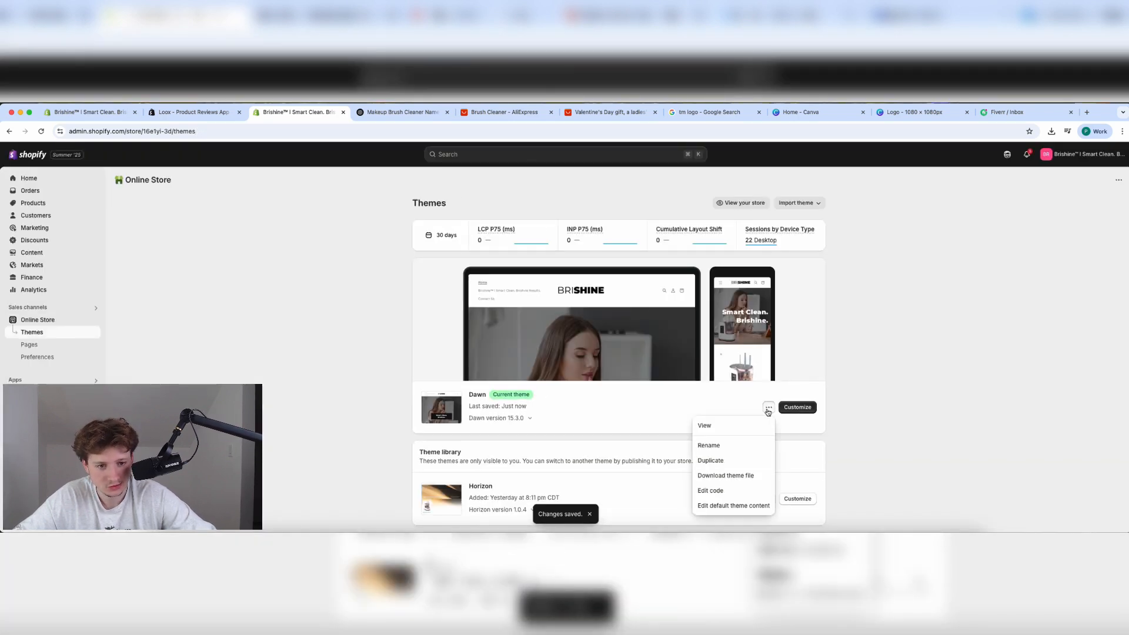
click(769, 407)
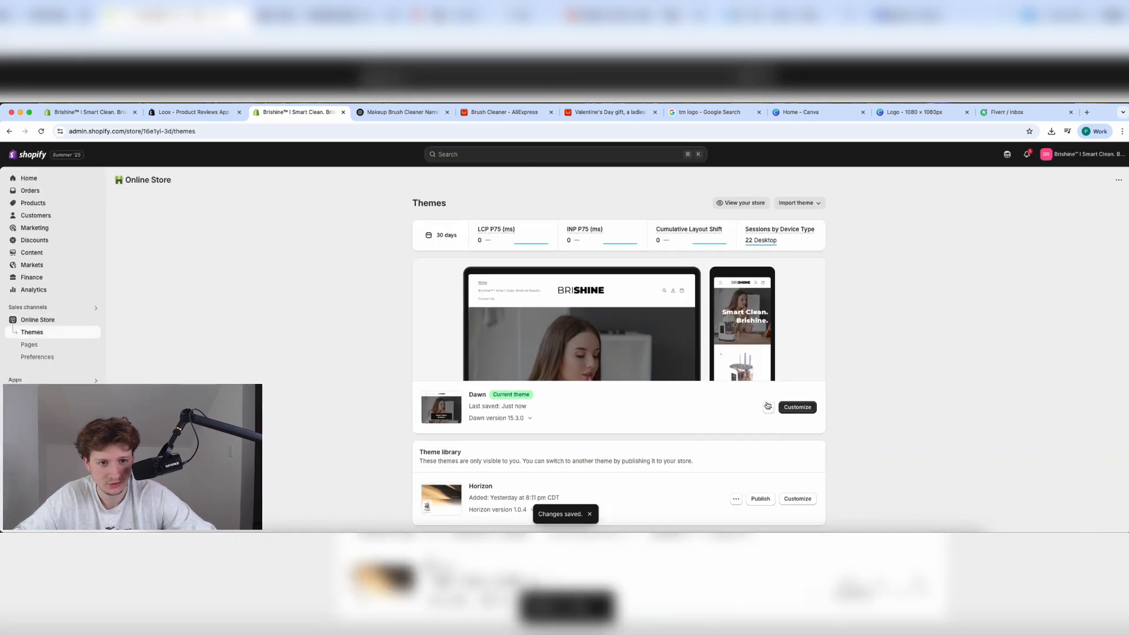
click(746, 203)
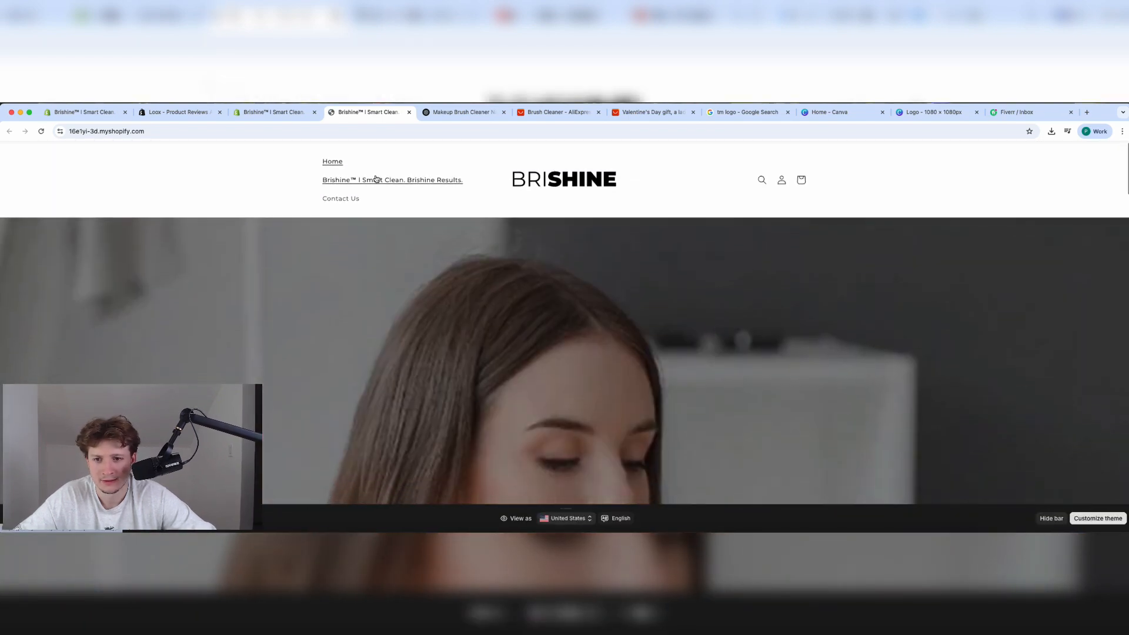
Open the Brishine brush cleaner product page from the store's collection.
click(375, 179)
scroll(570, 363, down, 3)
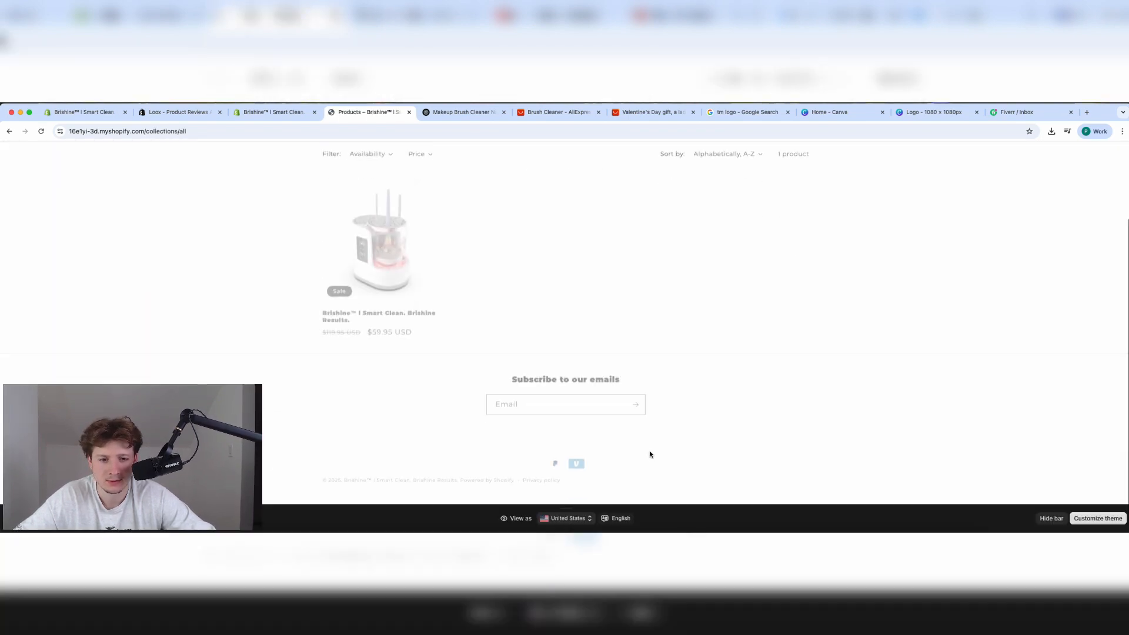
click(380, 313)
scroll(497, 393, down, 15)
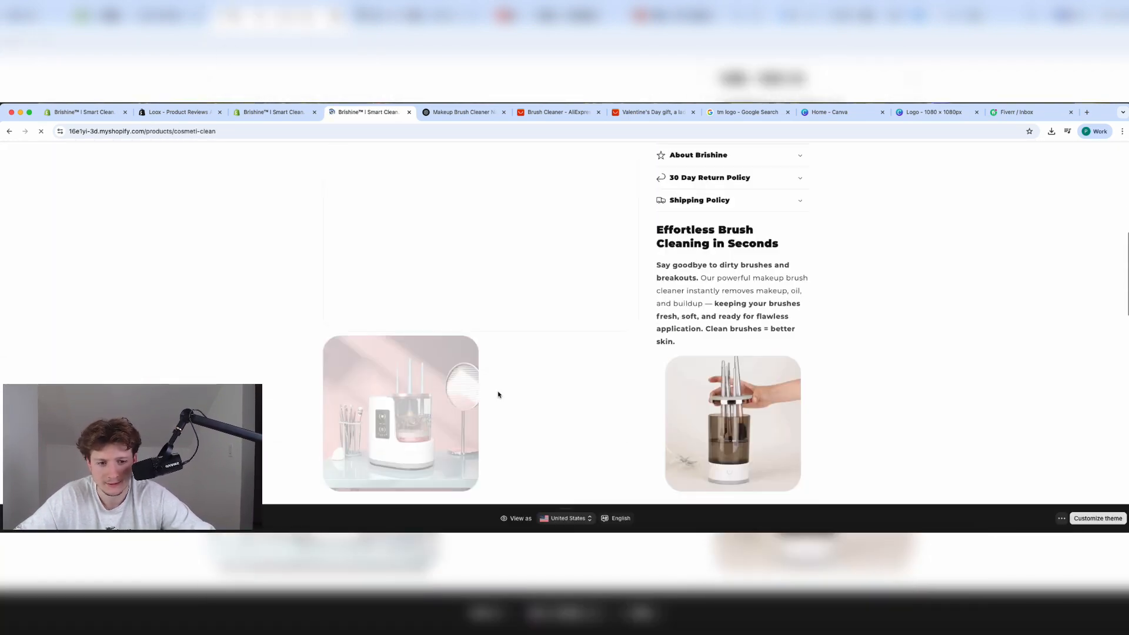
Start a five-star review for the brush cleaner product, then bring up the ChatGPT chat.
click(729, 325)
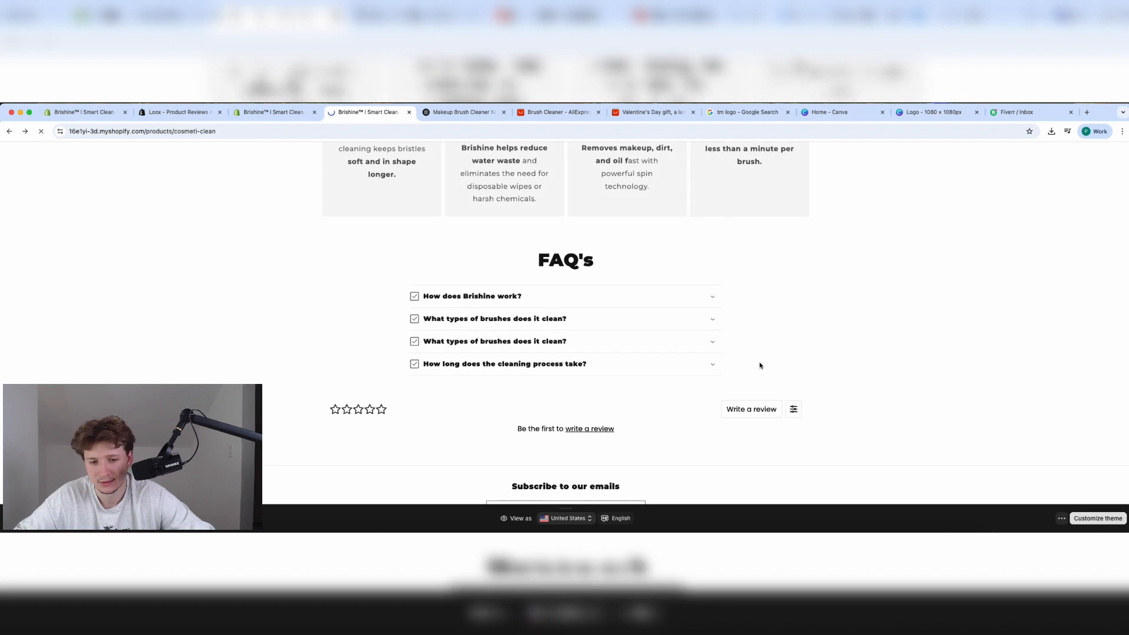
click(757, 330)
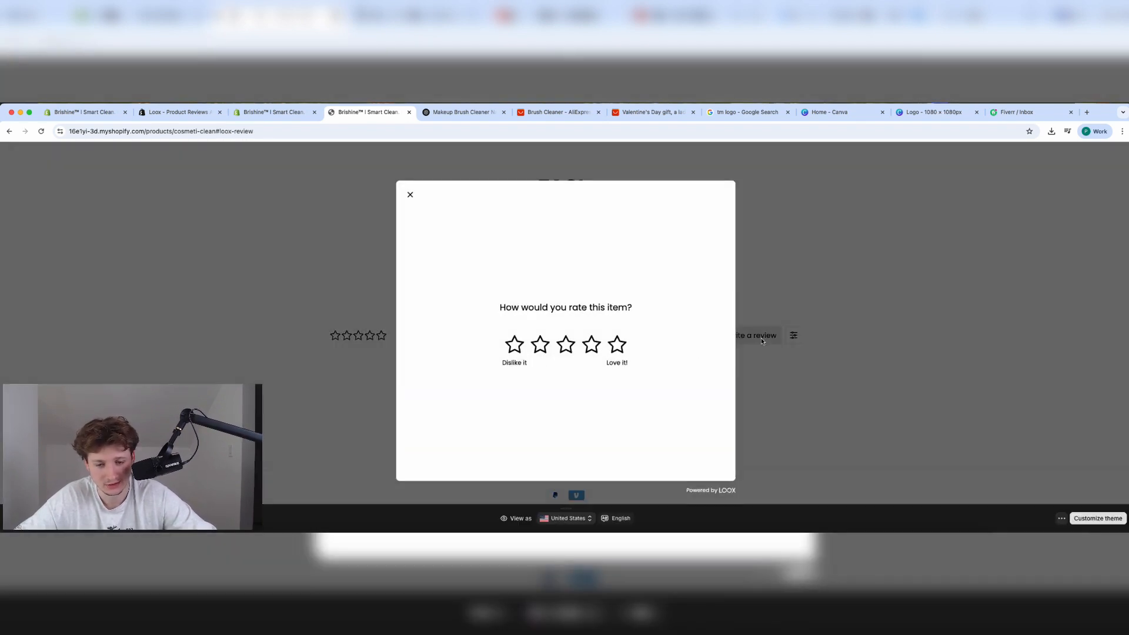
click(617, 345)
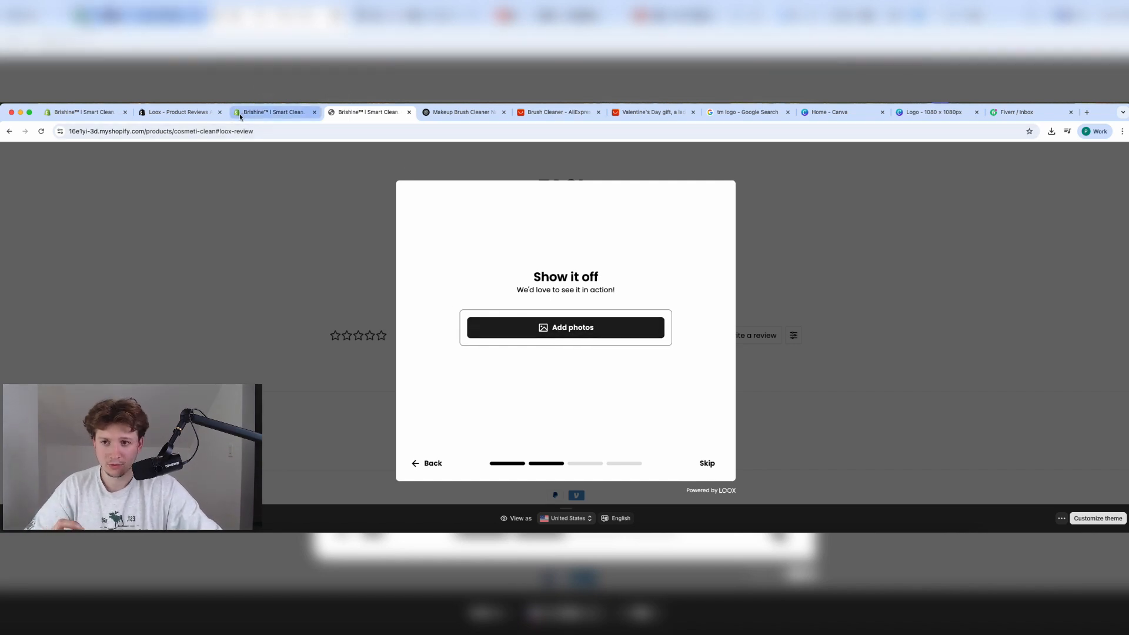
click(482, 113)
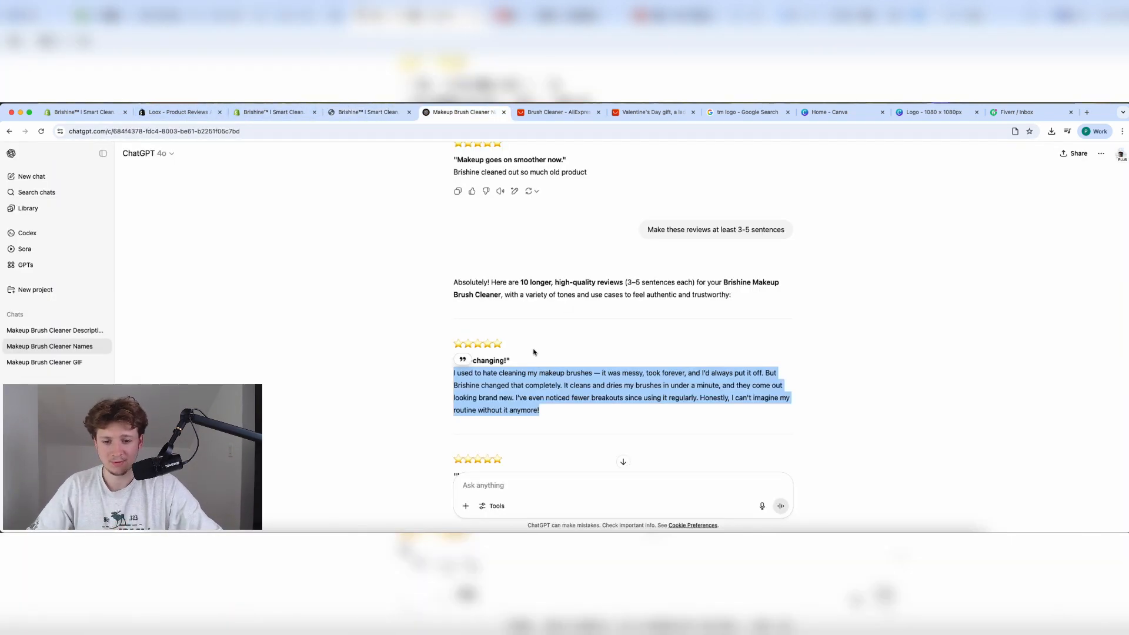
Ask ChatGPT for 10 customer photos from other customers and read its reply.
click(494, 477)
text(Can)
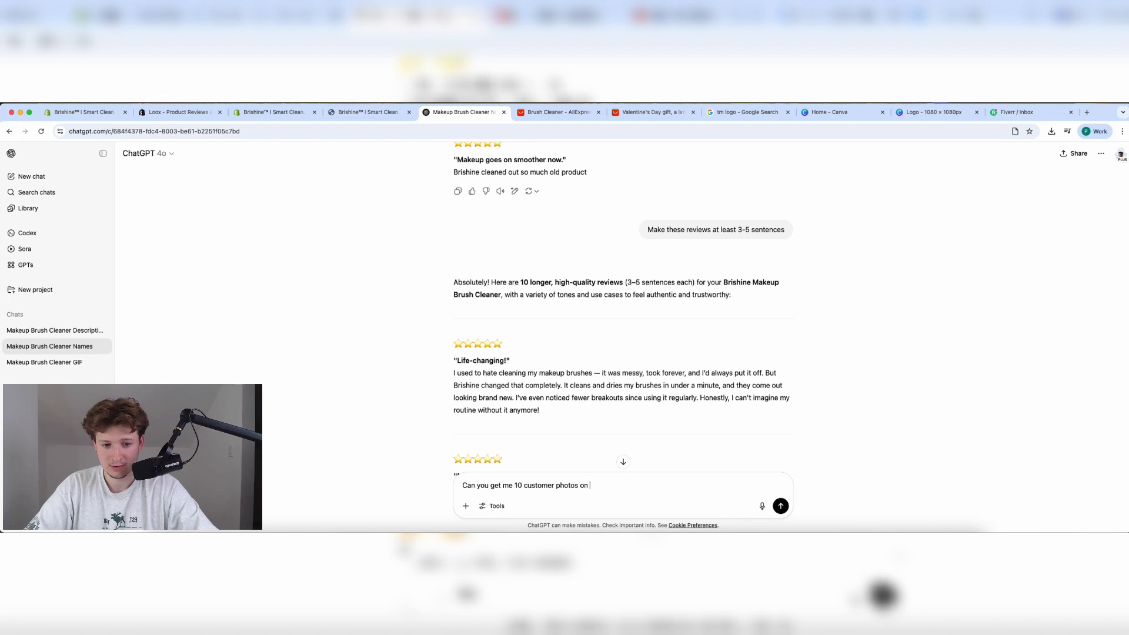
text(stomers)
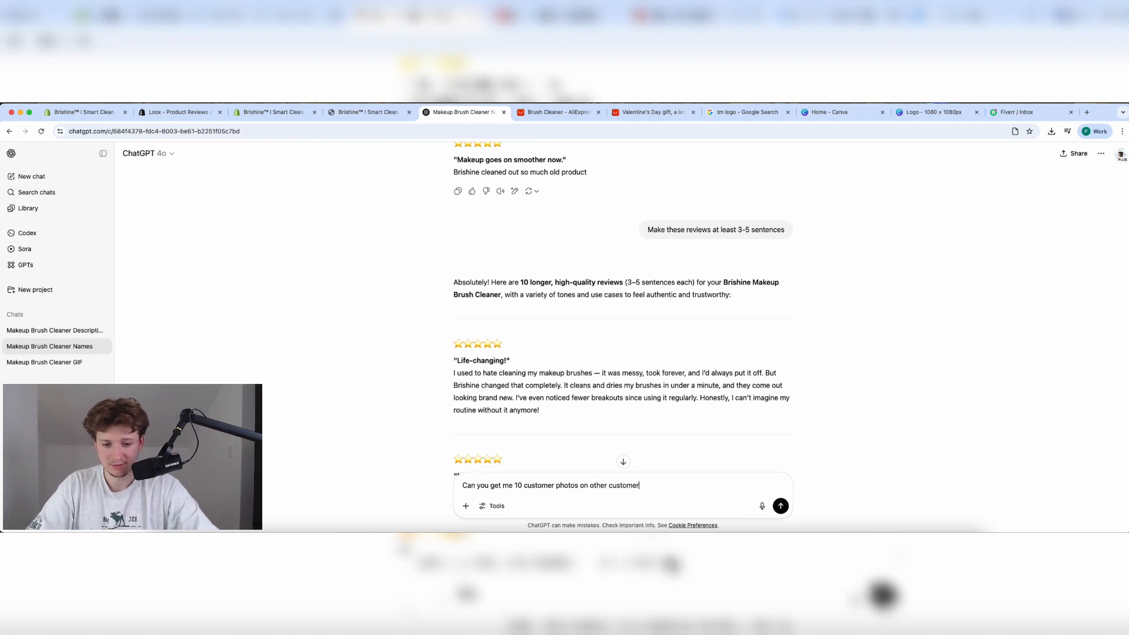
key(Return)
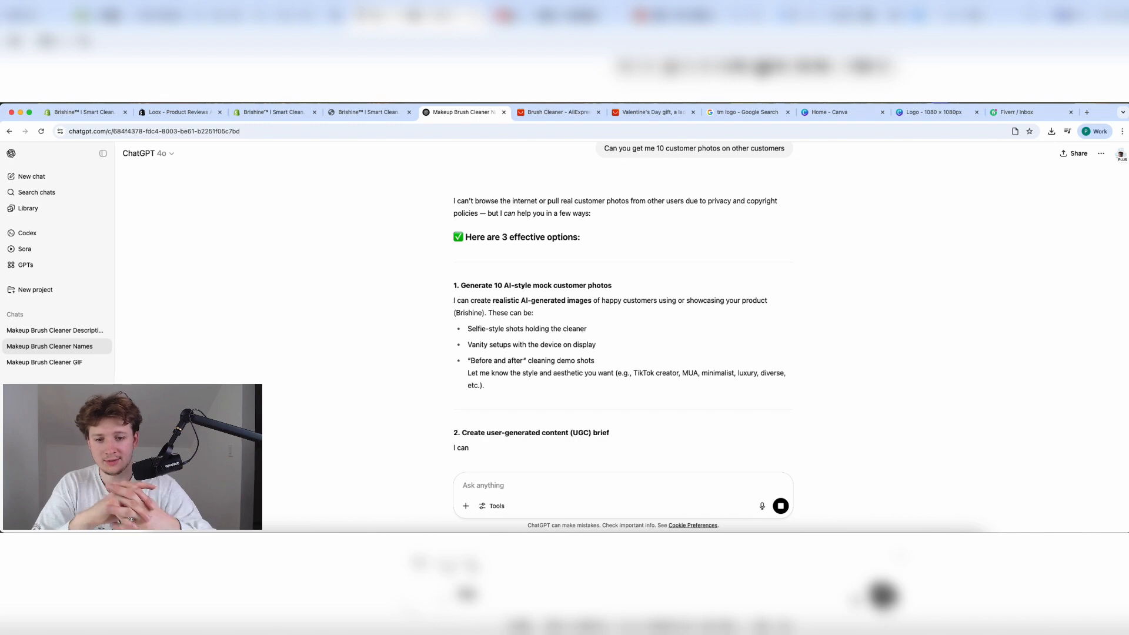
scroll(504, 360, down, 3)
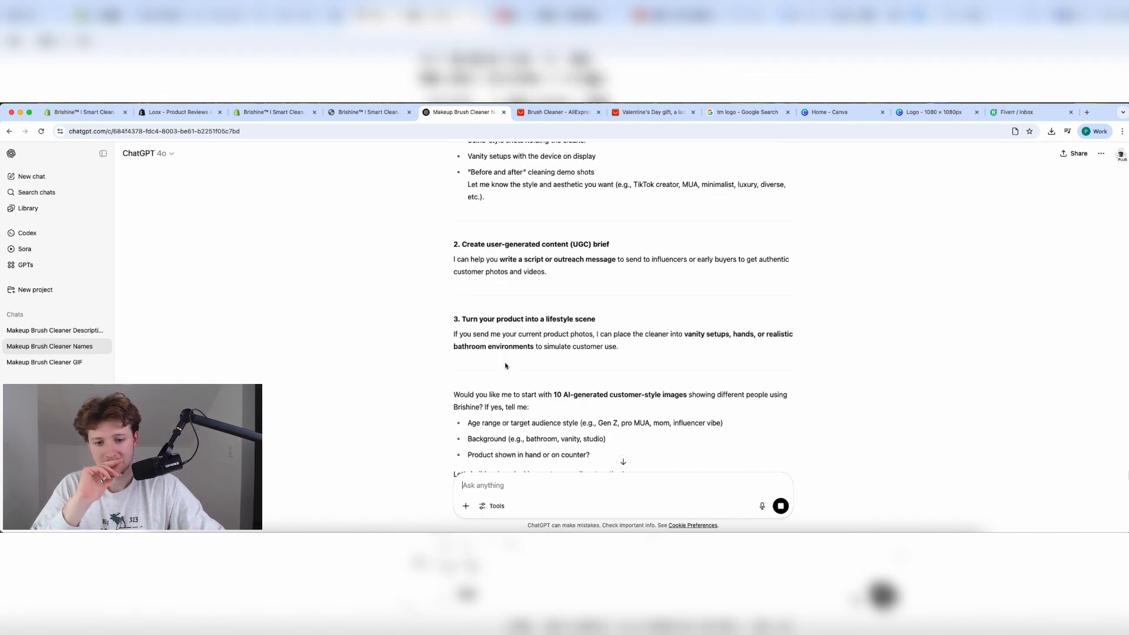
scroll(505, 366, down, 2)
text(can )
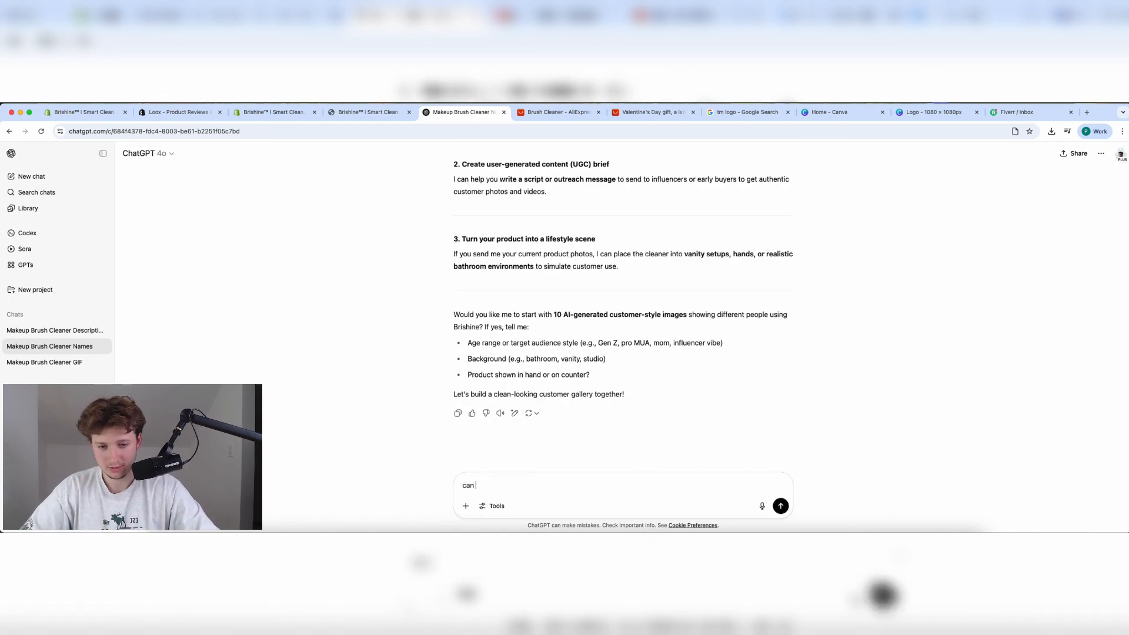
text(oyu m)
key(BackSpace)
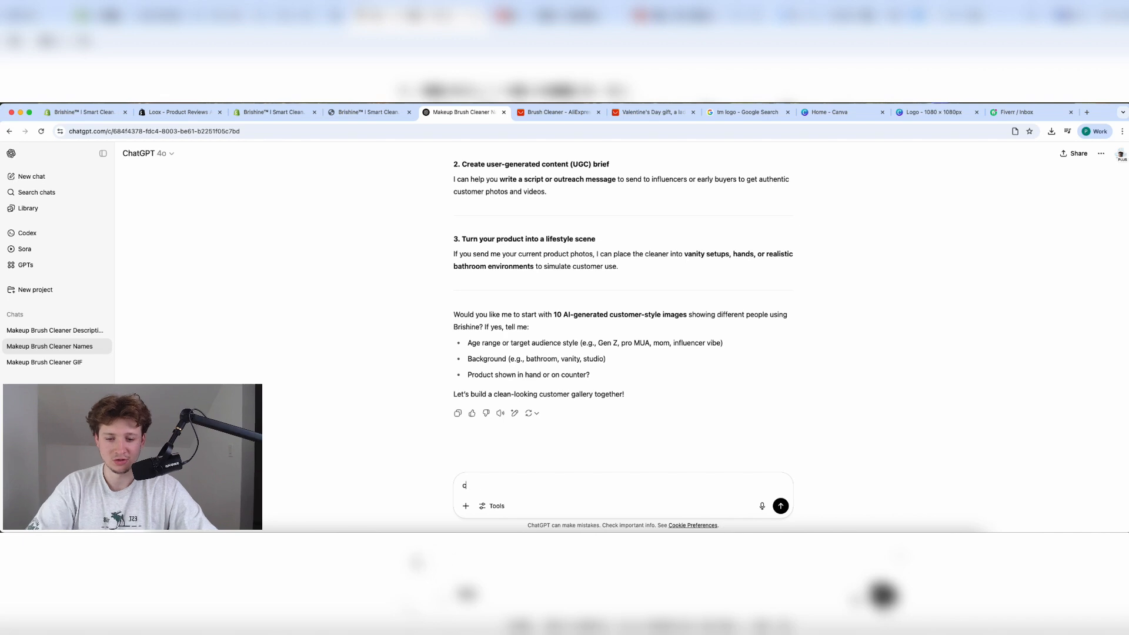
key(BackSpace)
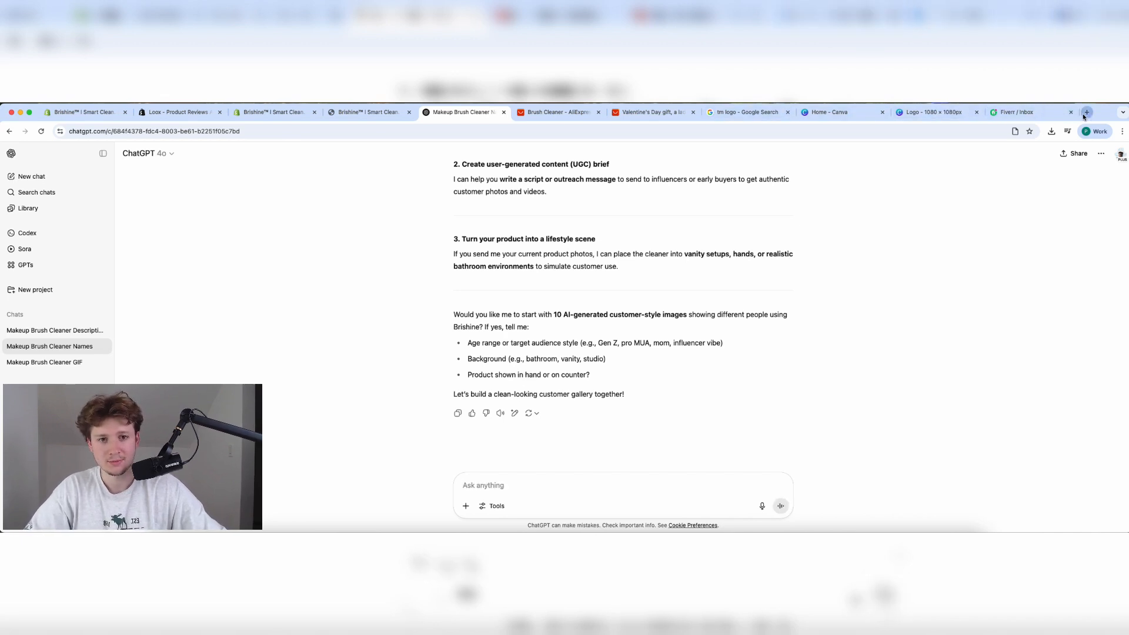
Open the second review's customer photo on the AliExpress brush cleaner listing.
click(559, 112)
click(653, 112)
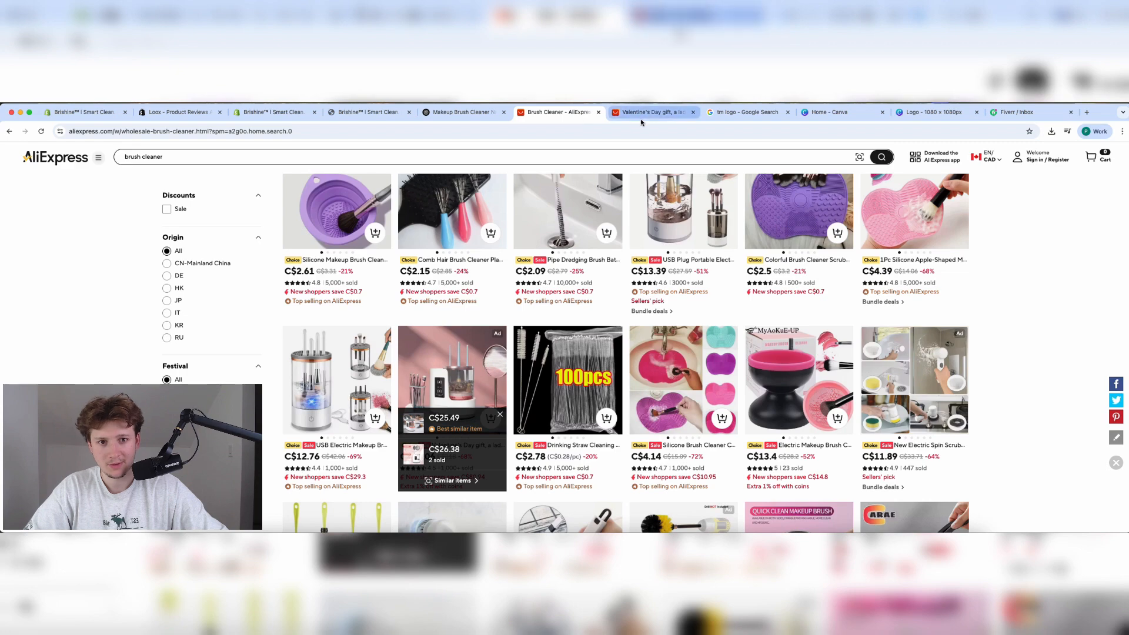
scroll(548, 362, down, 10)
scroll(547, 363, down, 2)
scroll(550, 361, up, 4)
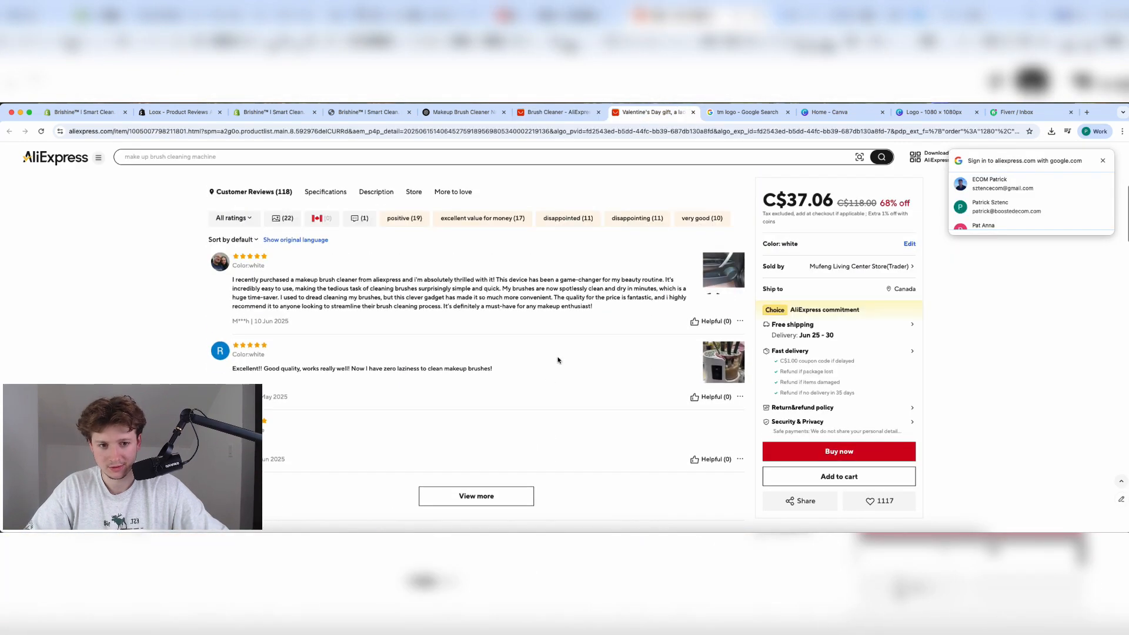
click(712, 361)
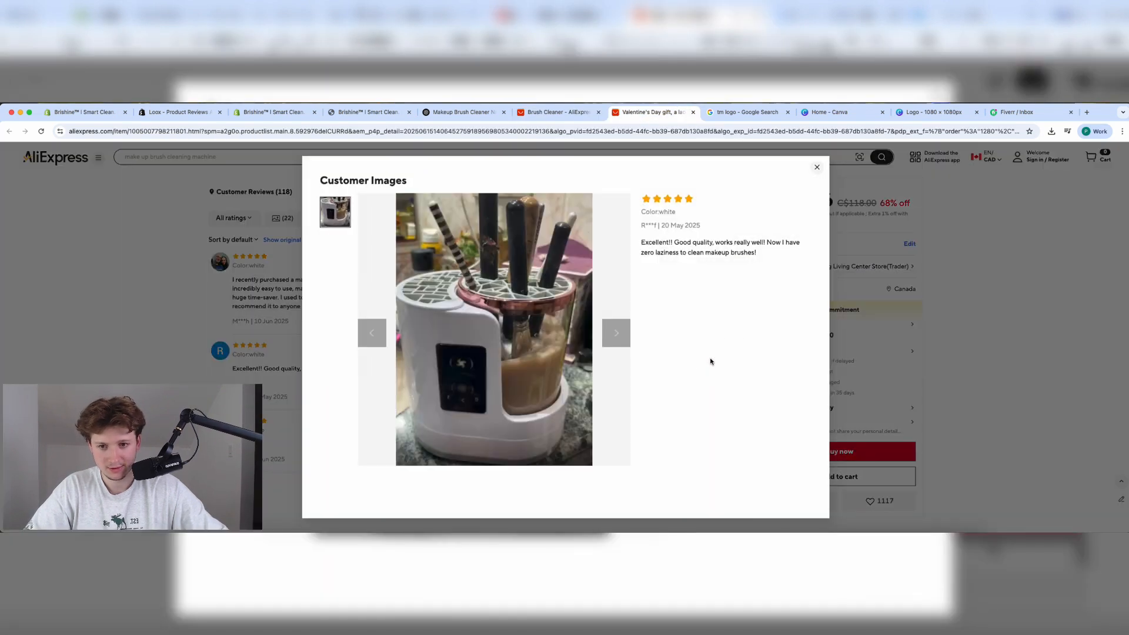
Save the review photo to the computer and return to the store's review form.
right_click(492, 337)
click(523, 354)
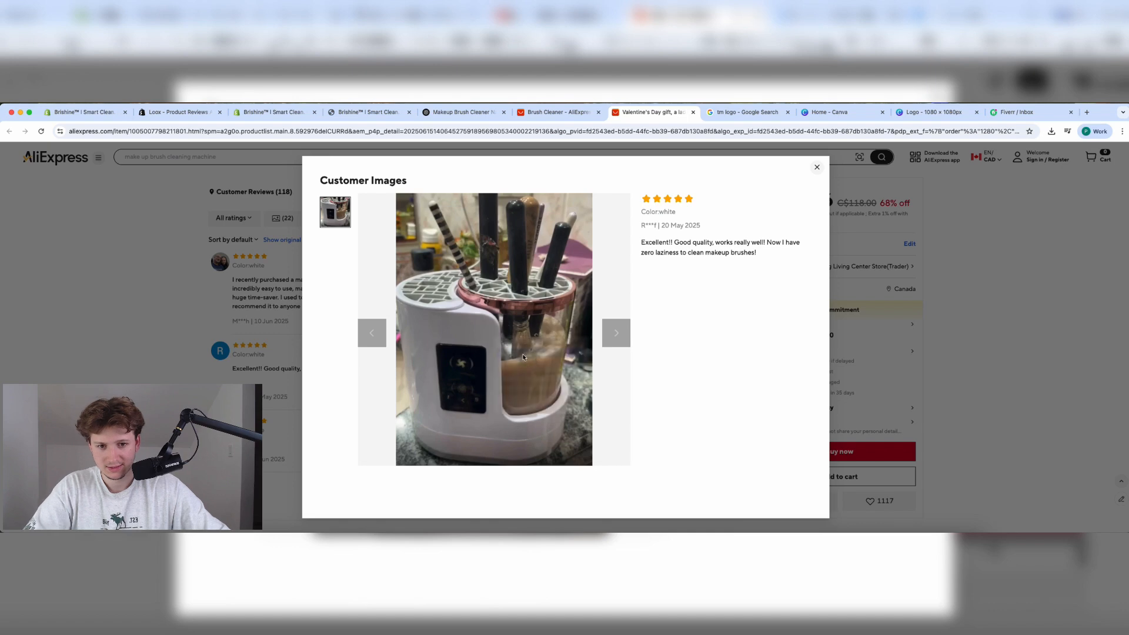
key(Return)
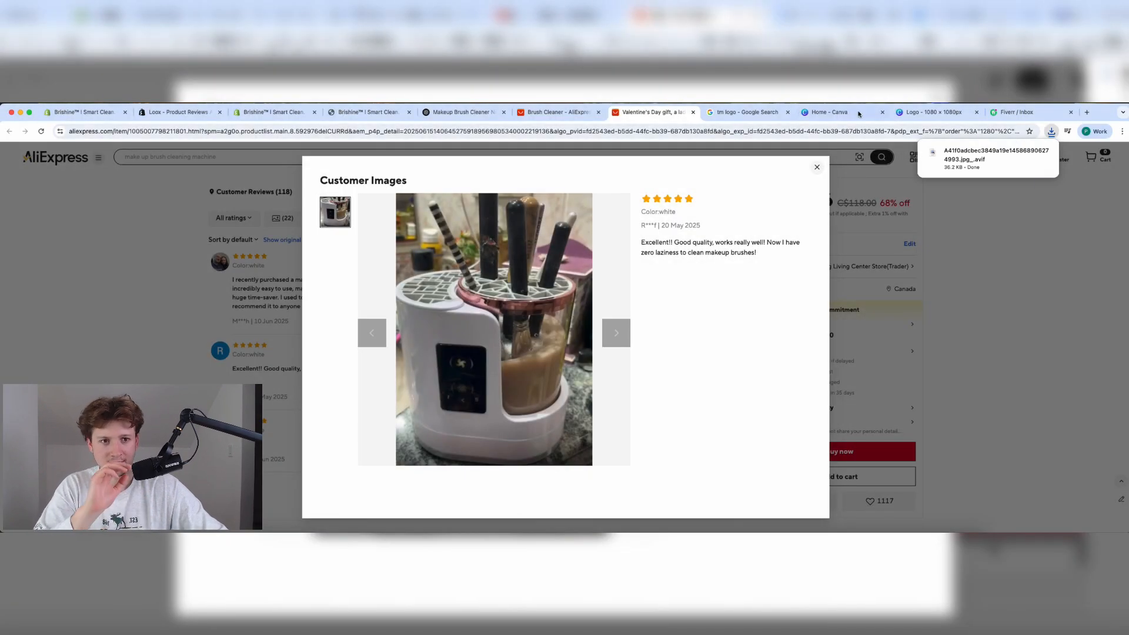
click(371, 112)
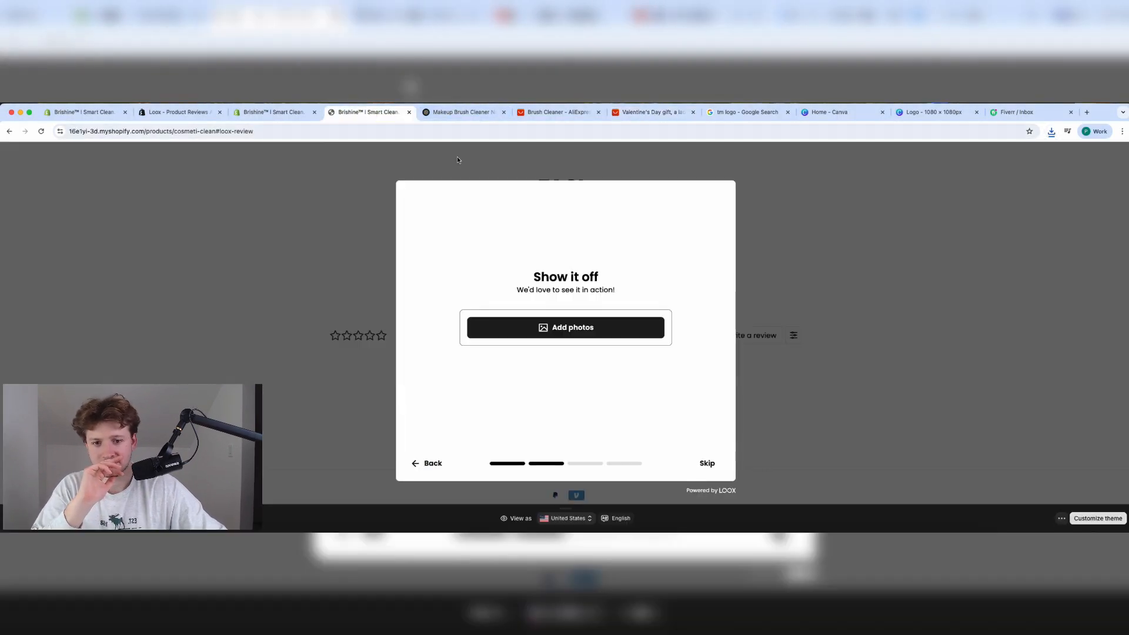
Open the downloaded brush-cleaner photo in the browser from the downloads list.
click(570, 329)
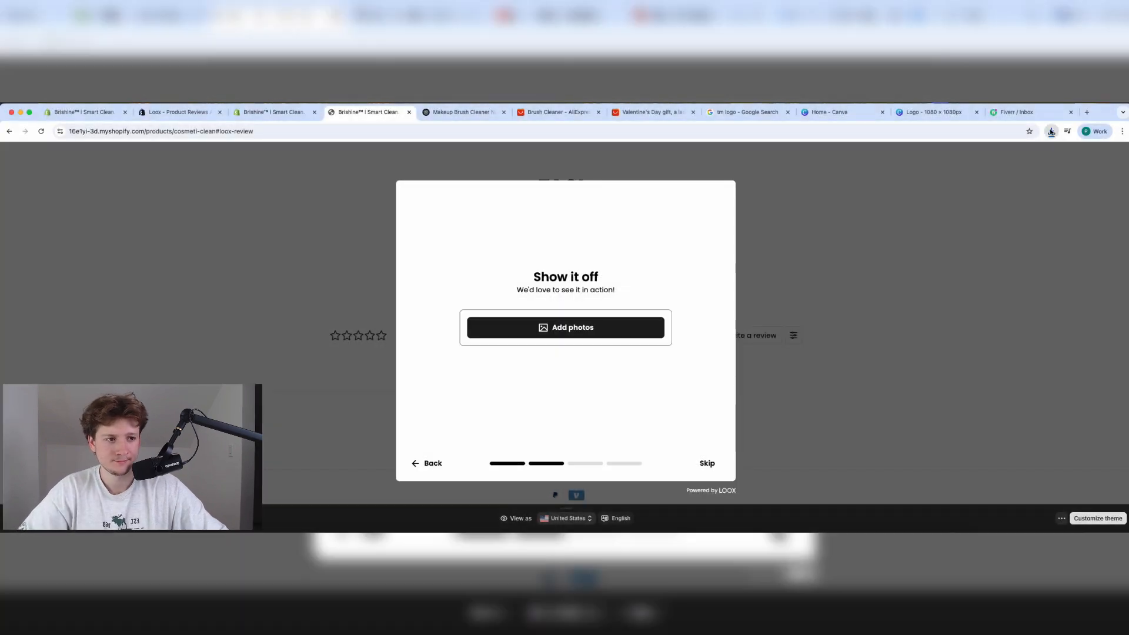
click(1052, 131)
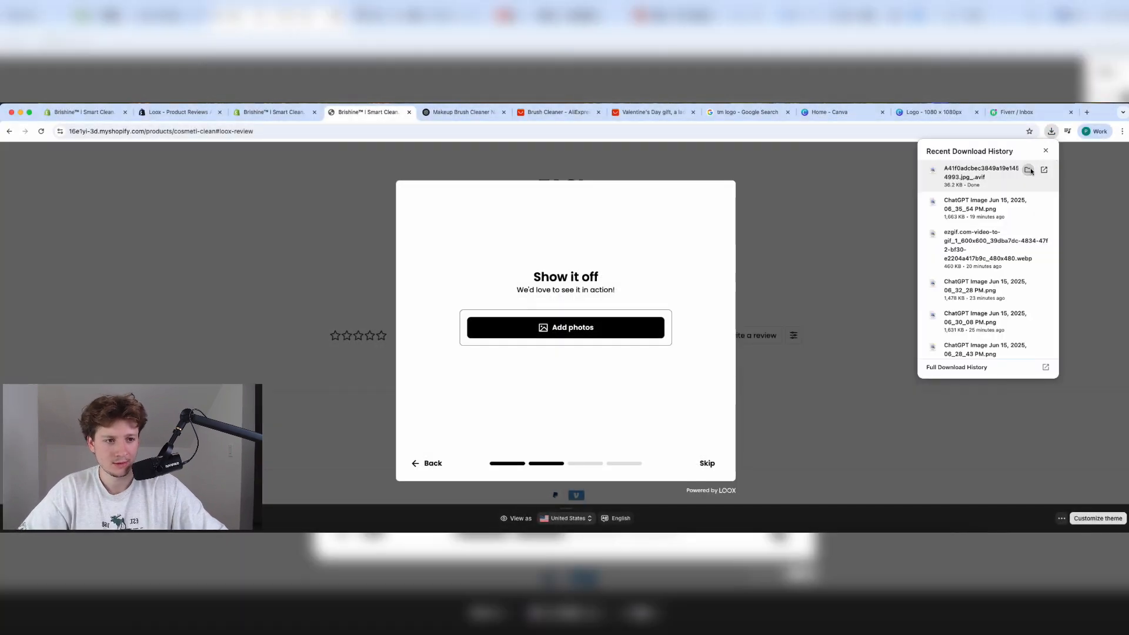
click(1030, 172)
drag(409, 322, 624, 322)
click(345, 118)
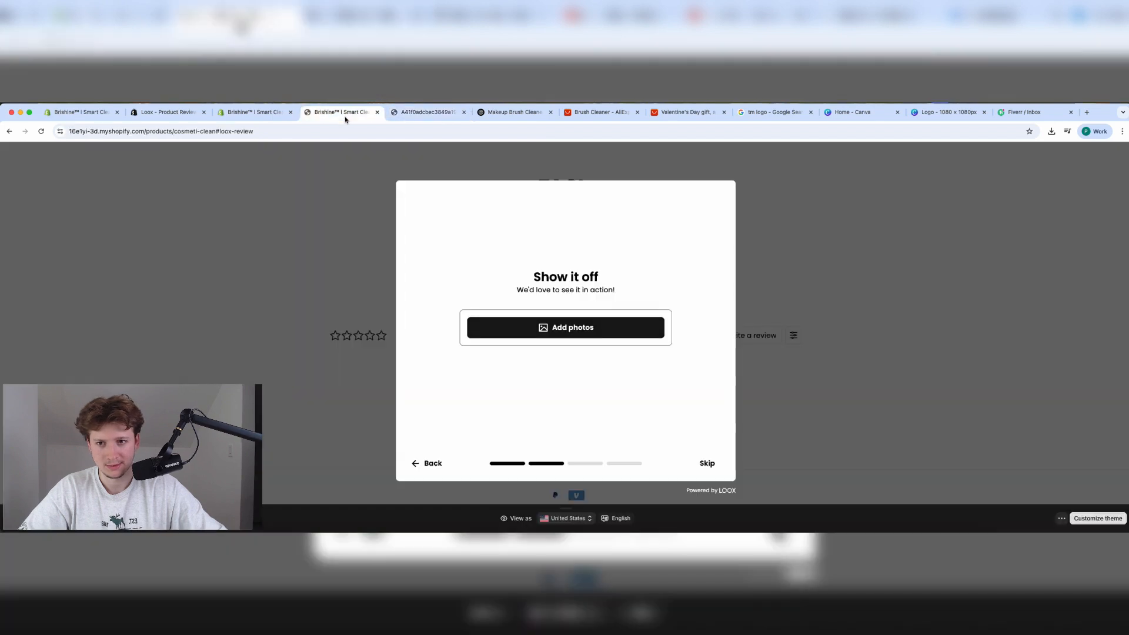
click(1052, 133)
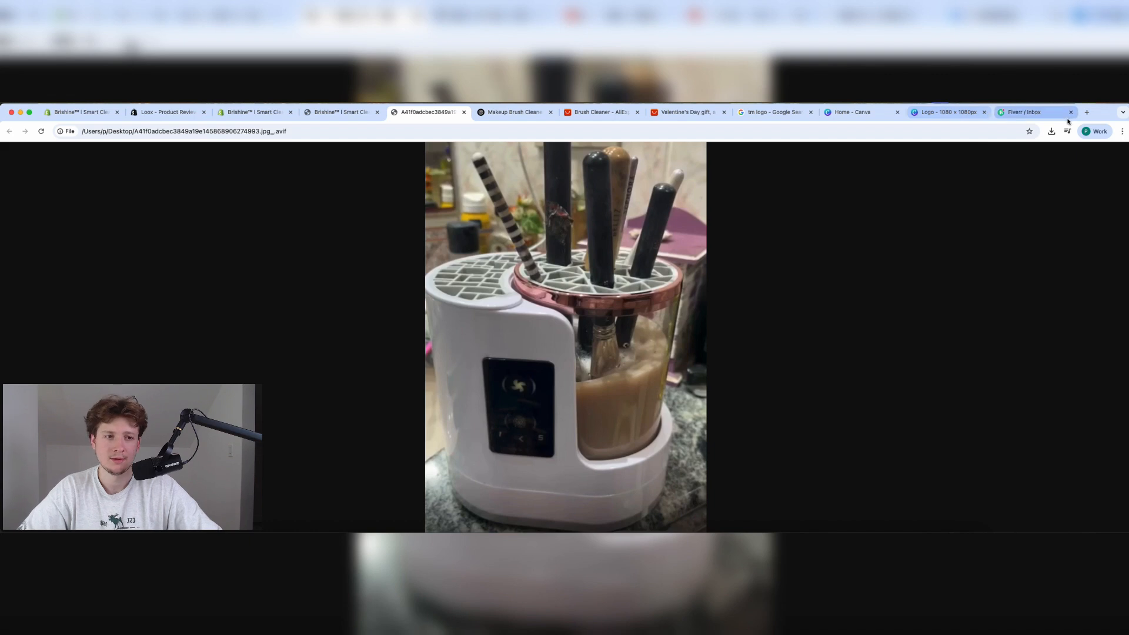
click(328, 117)
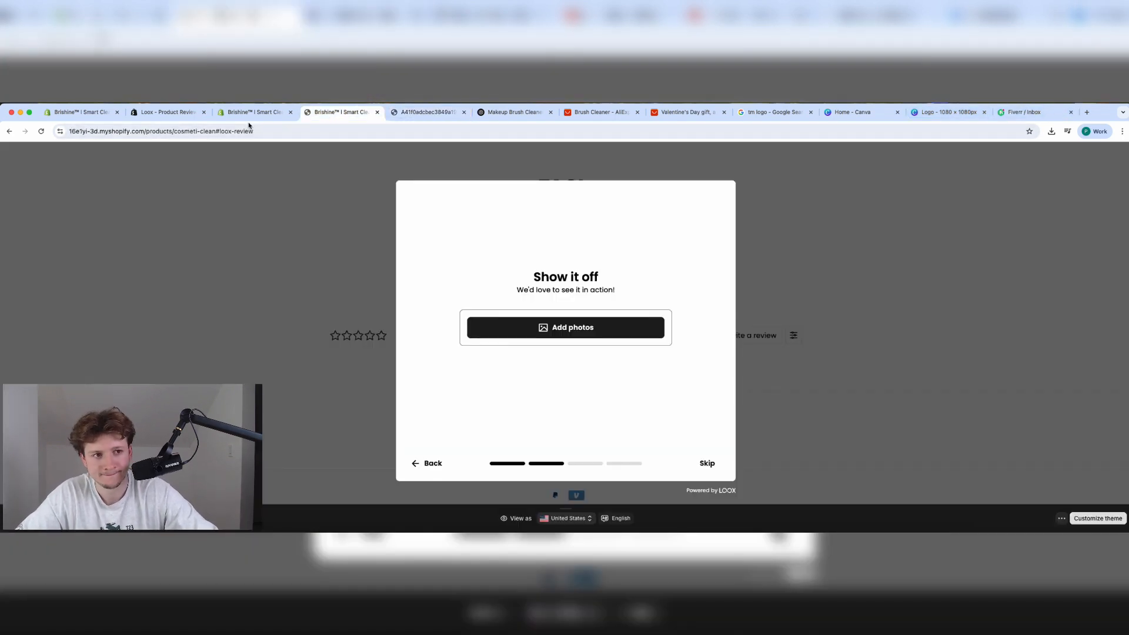
click(1052, 134)
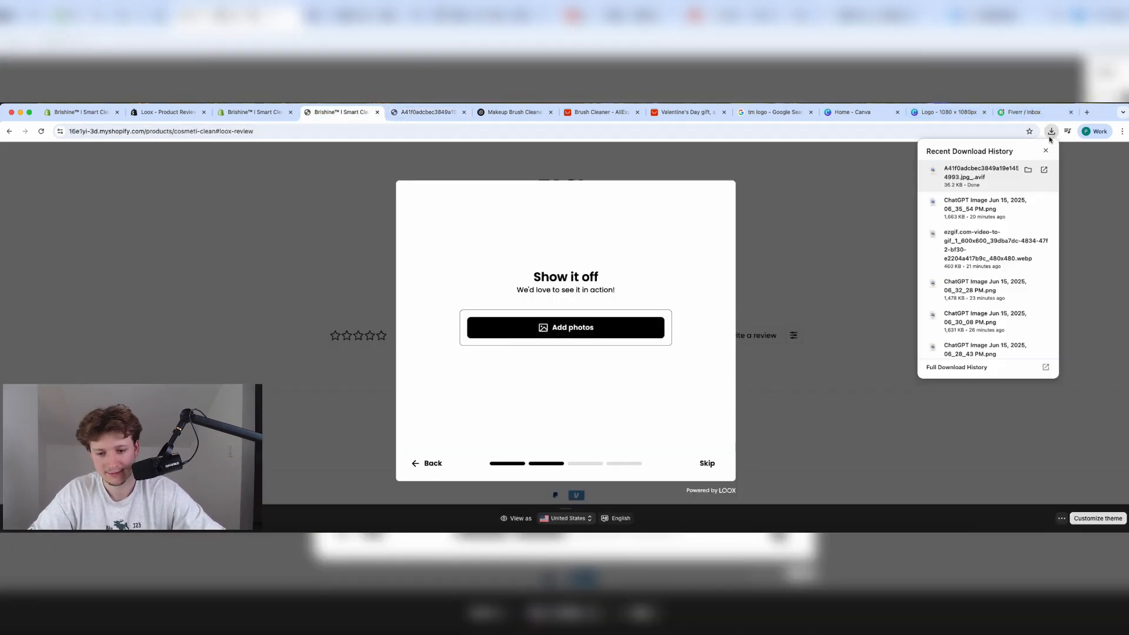
click(1029, 170)
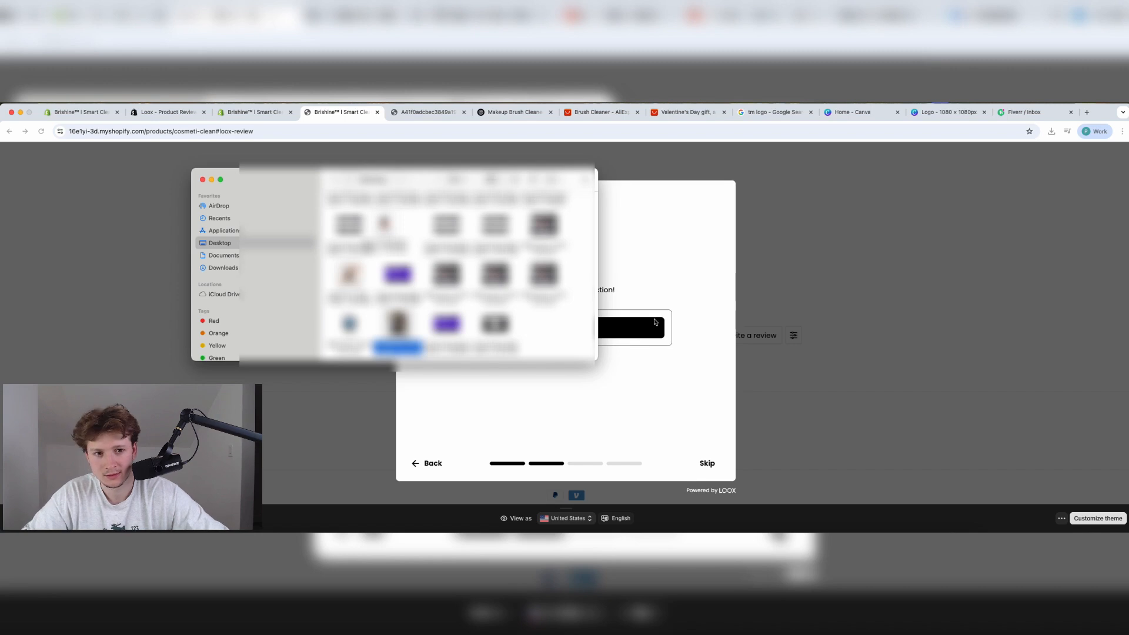
Try choosing the downloaded image in the Loox Add photos file picker.
click(655, 322)
click(638, 322)
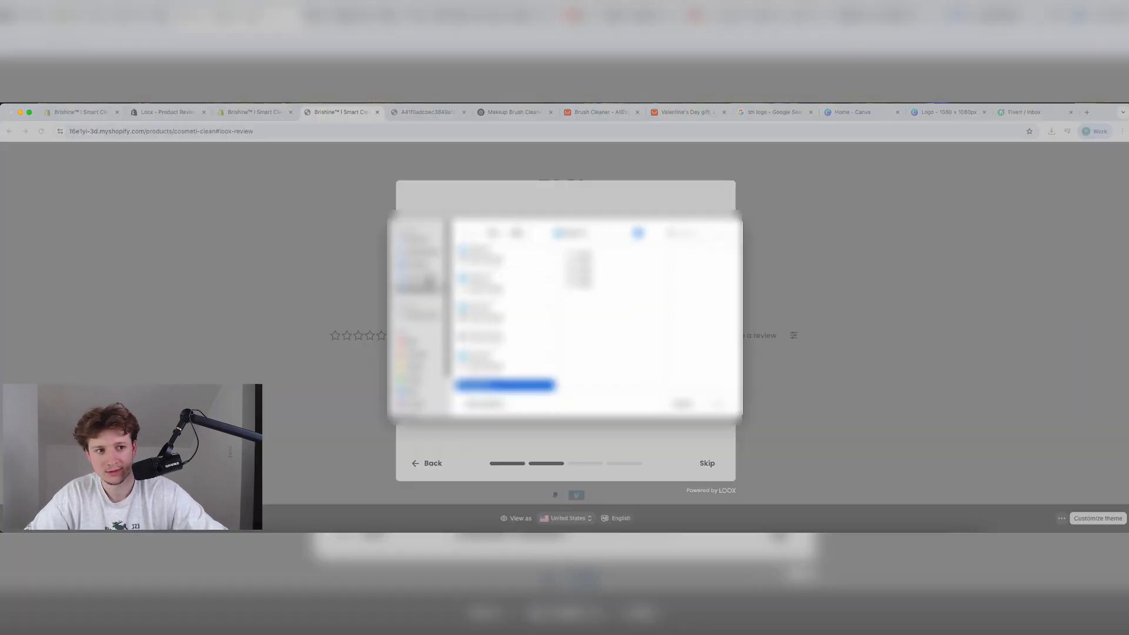
click(428, 267)
scroll(510, 327, down, 10)
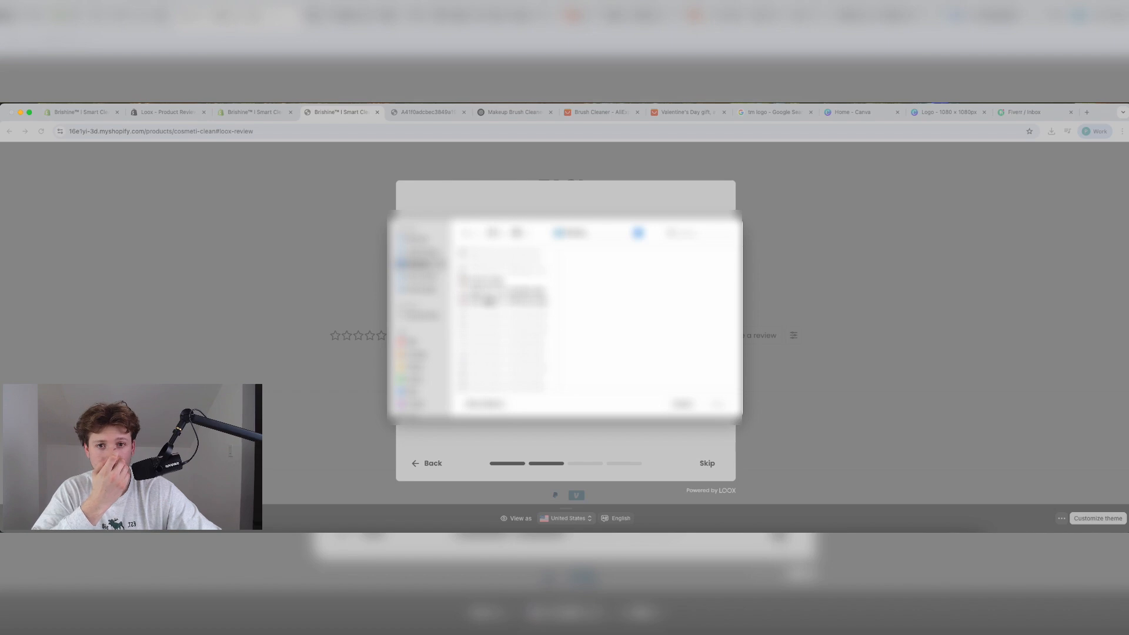
scroll(489, 302, down, 10)
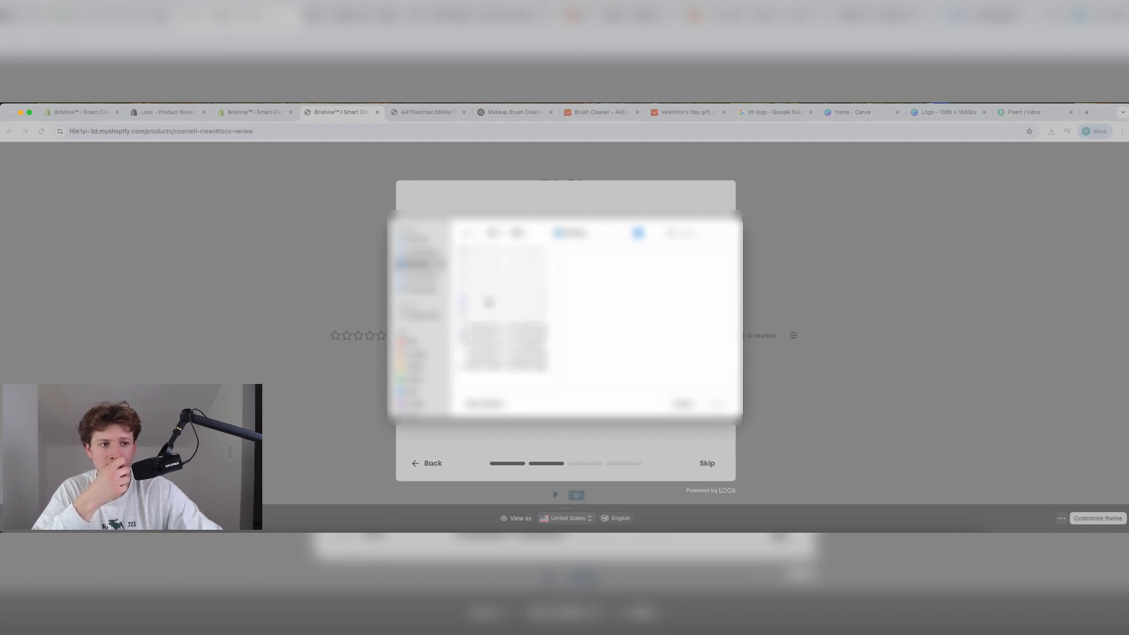
scroll(493, 357, up, 10)
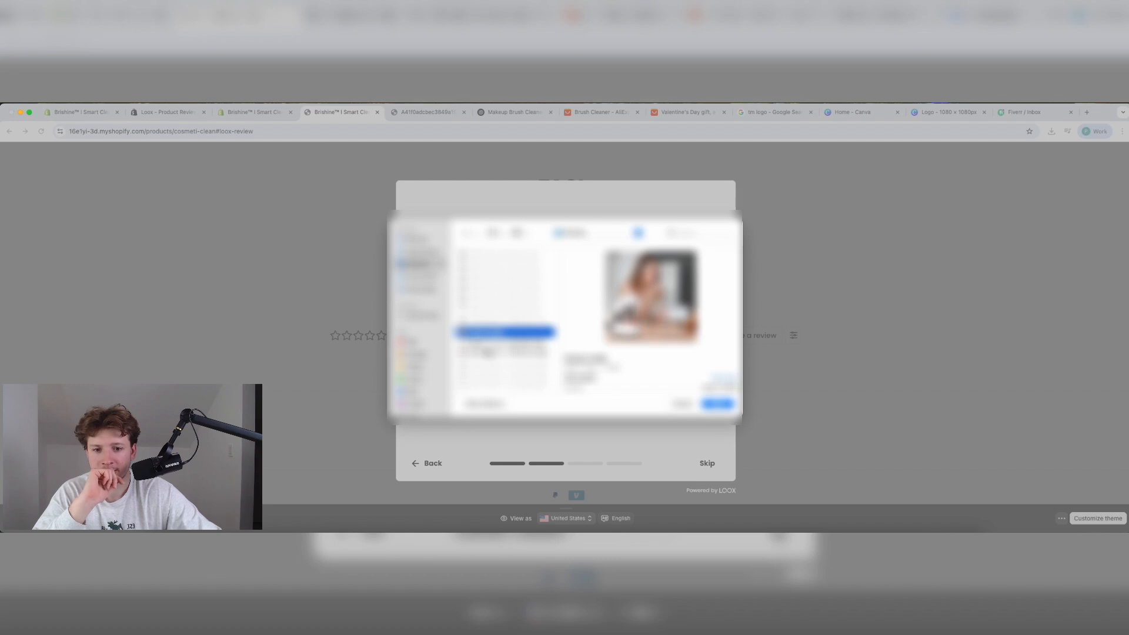
key(Down)
key(Down)
key(Down)
key(Down)
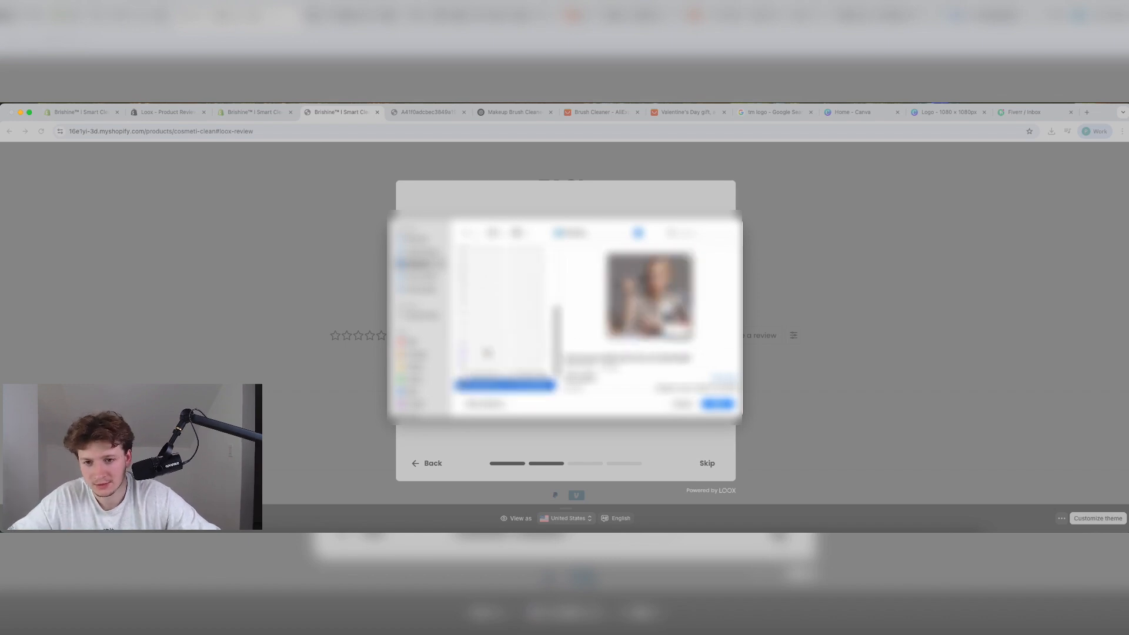
key(Down)
key(Down)
key(Down)
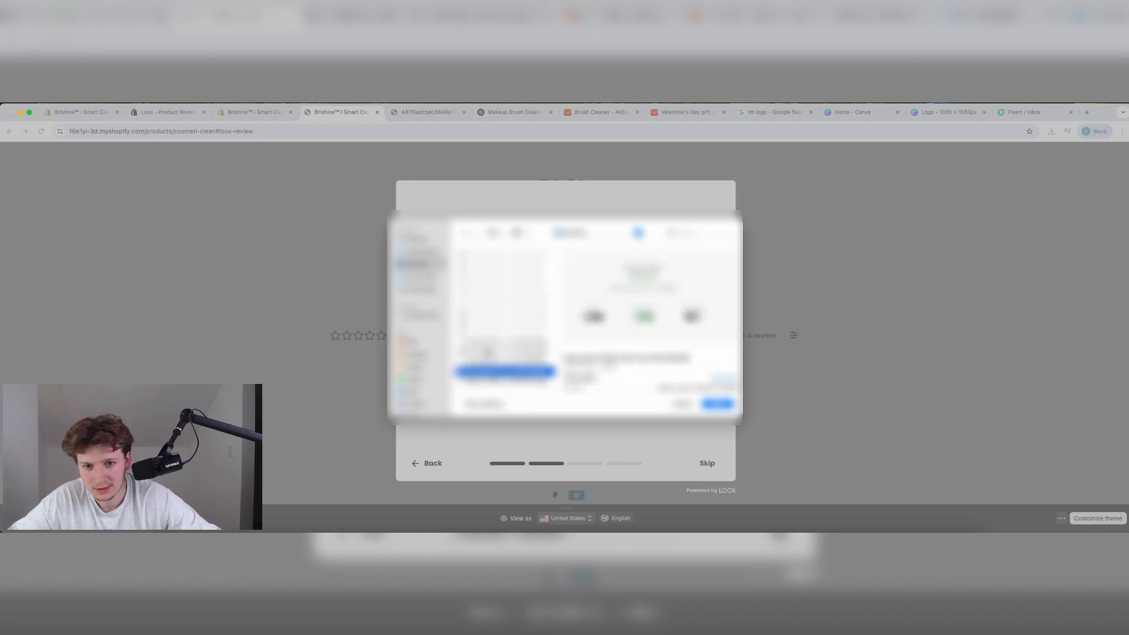
click(487, 353)
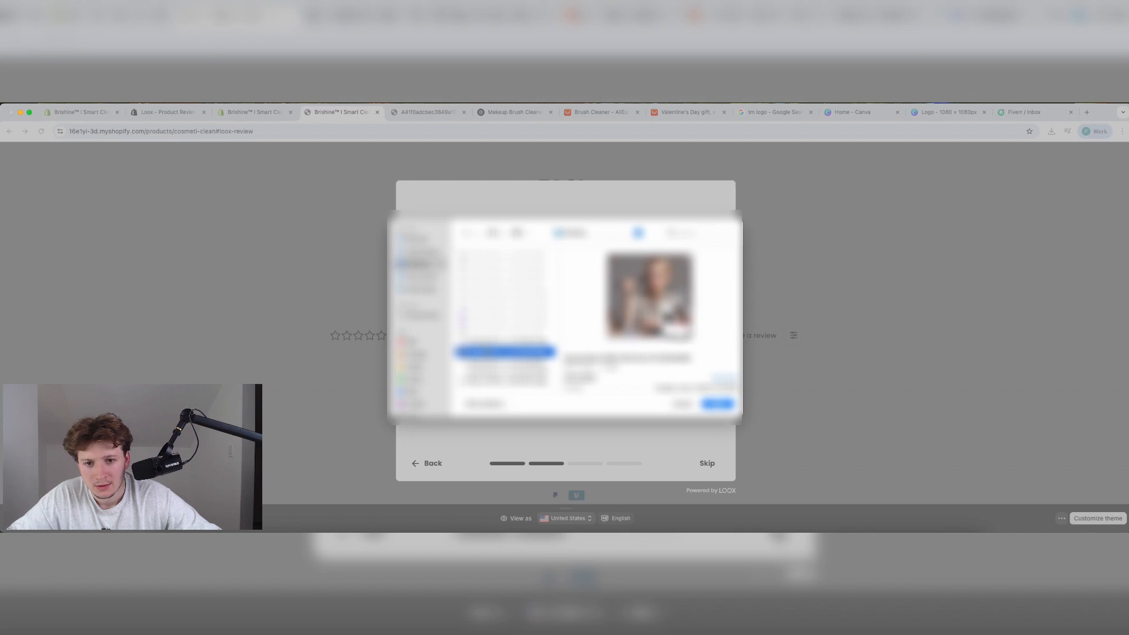
double_click(485, 348)
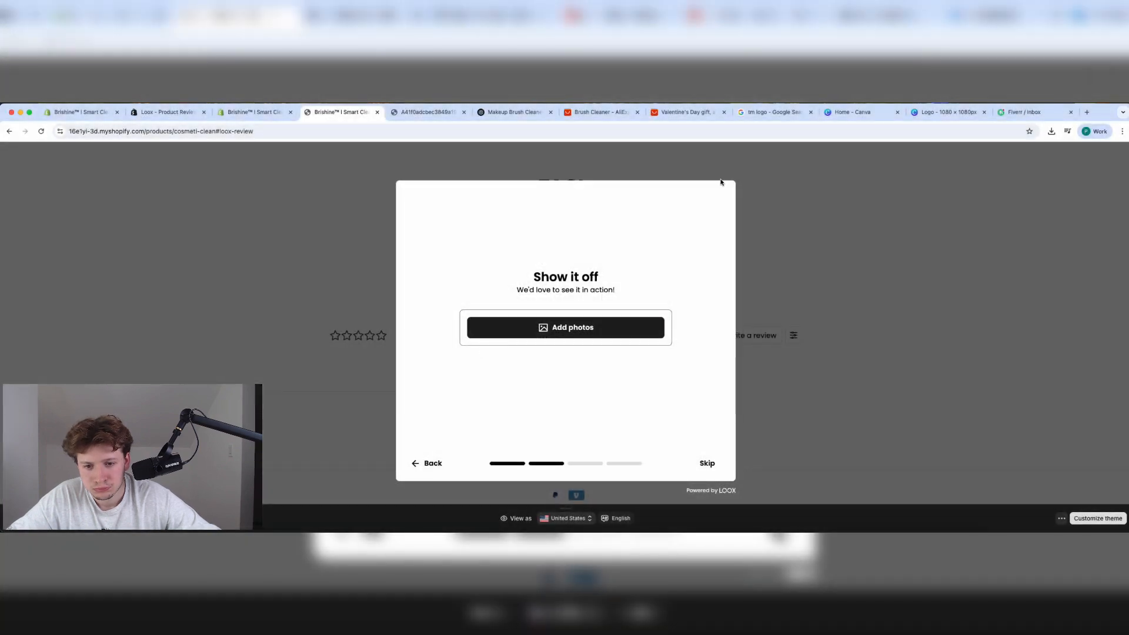
Screenshot the brush-cleaner photo and upload the screenshot as the review photo.
click(415, 114)
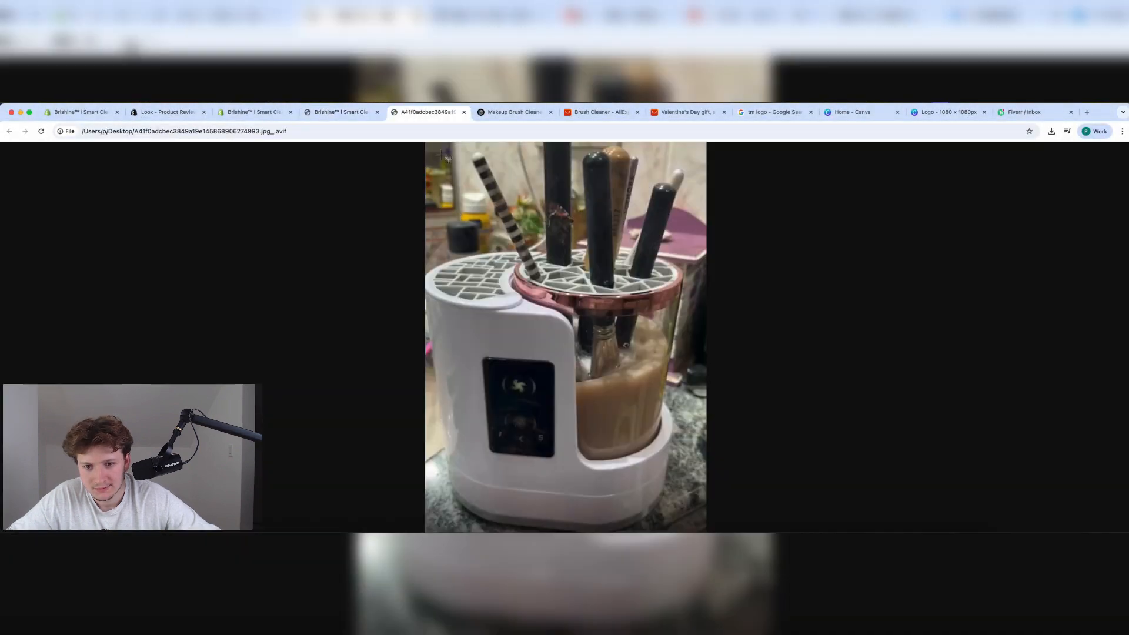
drag(427, 142, 706, 512)
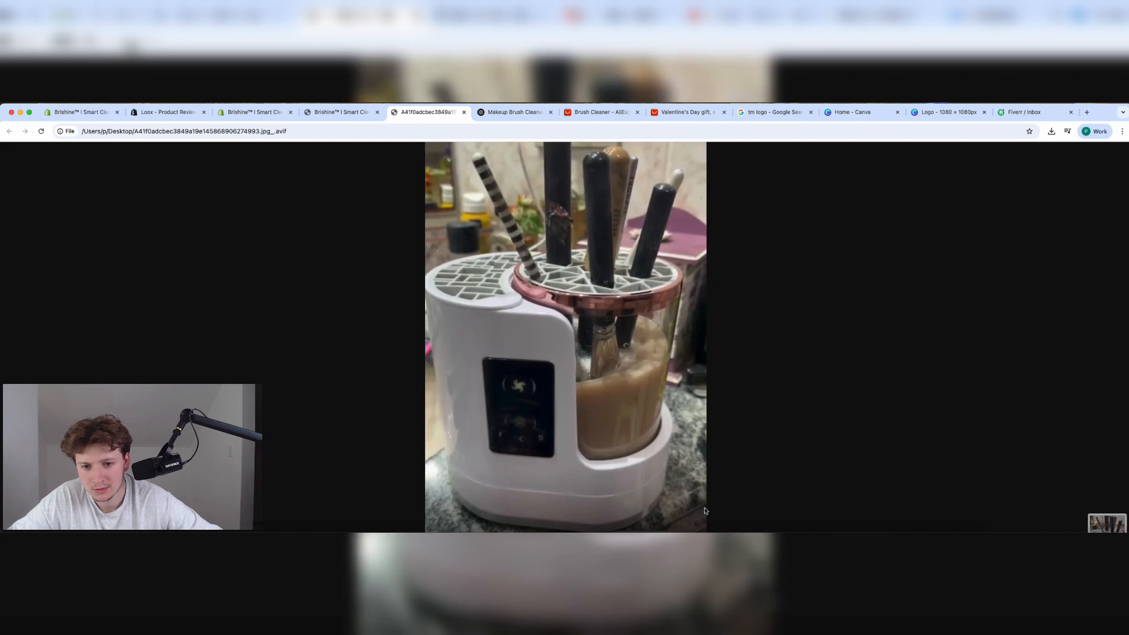
click(330, 111)
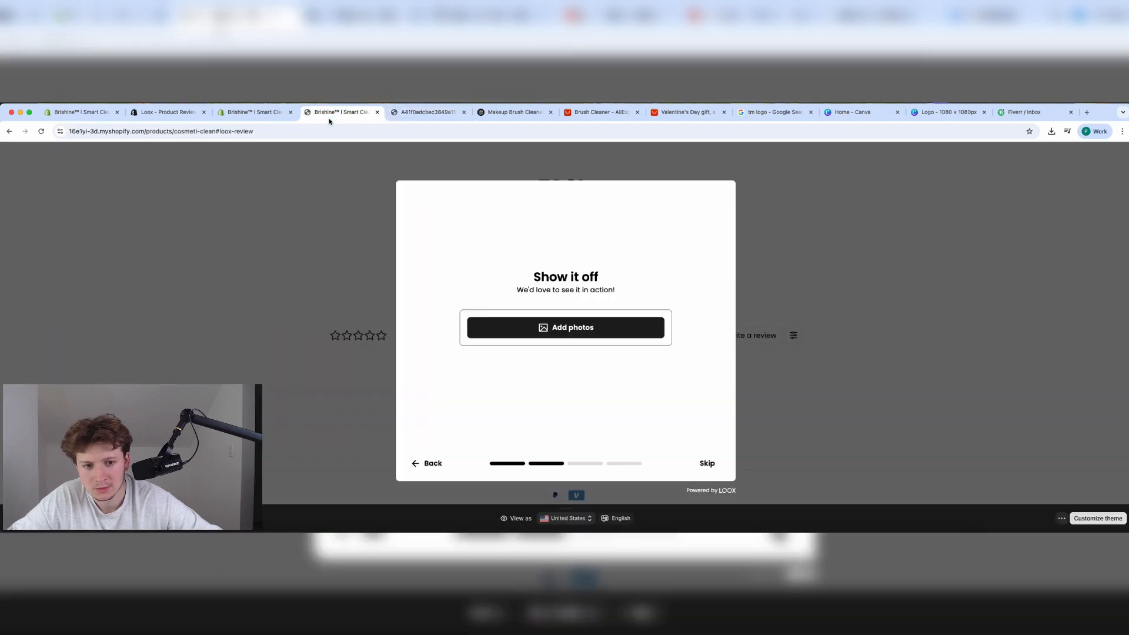
click(548, 329)
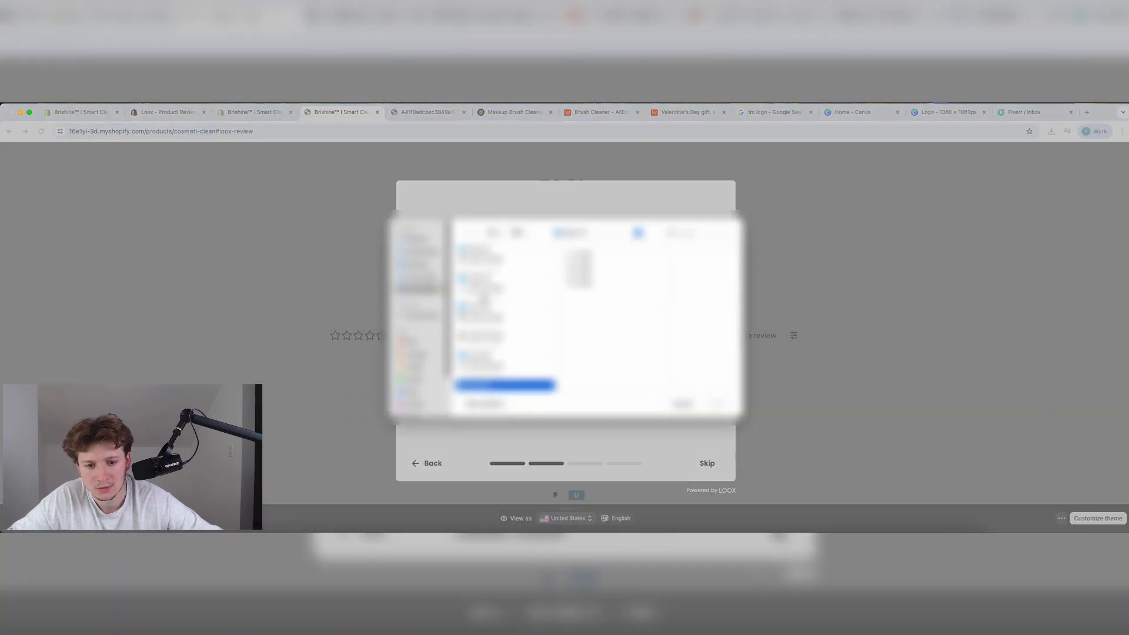
click(415, 268)
scroll(523, 354, down, 3)
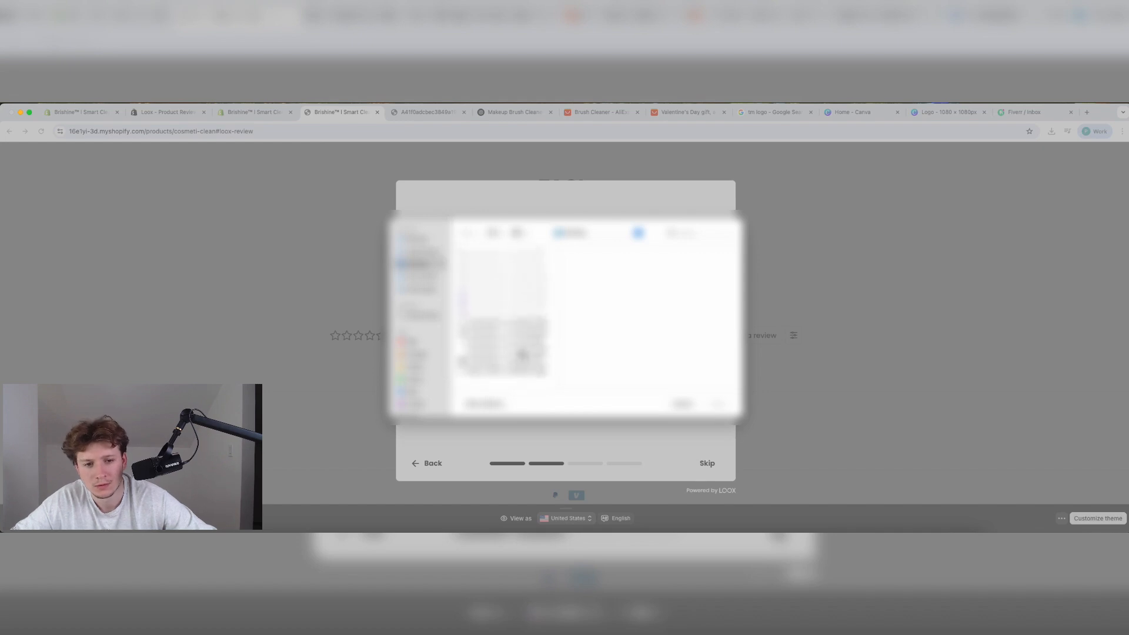
double_click(514, 371)
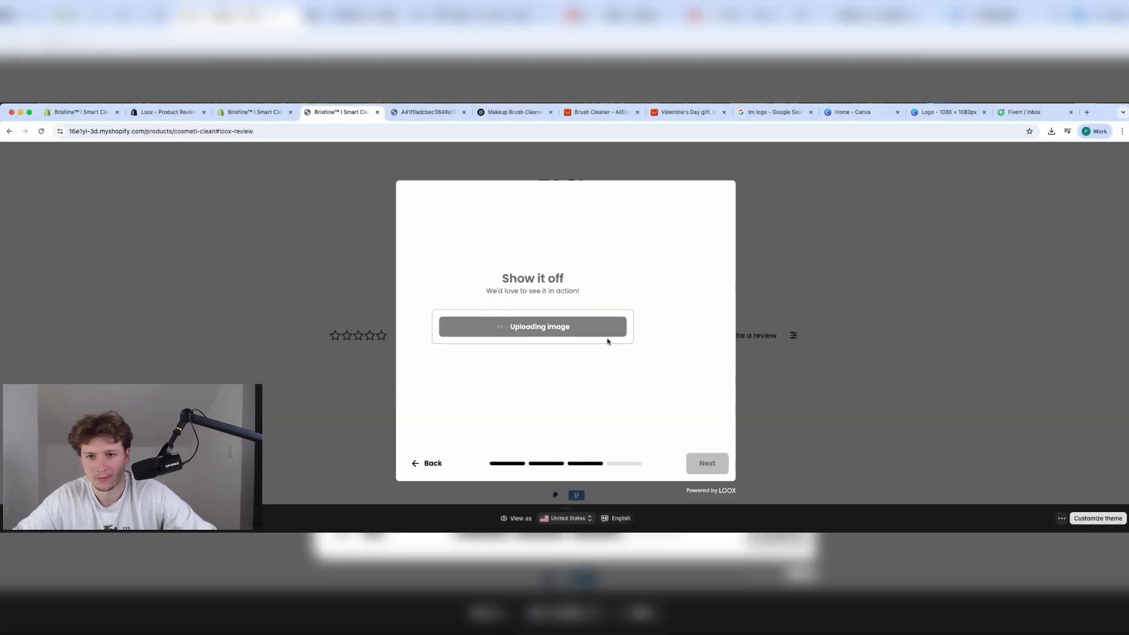
Paste the written review text into the Loox review form and continue.
click(544, 338)
text(I used to hate cleaning my makeup brushes — it was messy, took forever, and I’d always put it off. But Brishine changed that completely. It cleans and dries my brushes in under a minute, and they come out looking brand new. I’ve even noticed fewer breakouts since using it regularly. Honestly, I can’t imagine my routine without it anymore!)
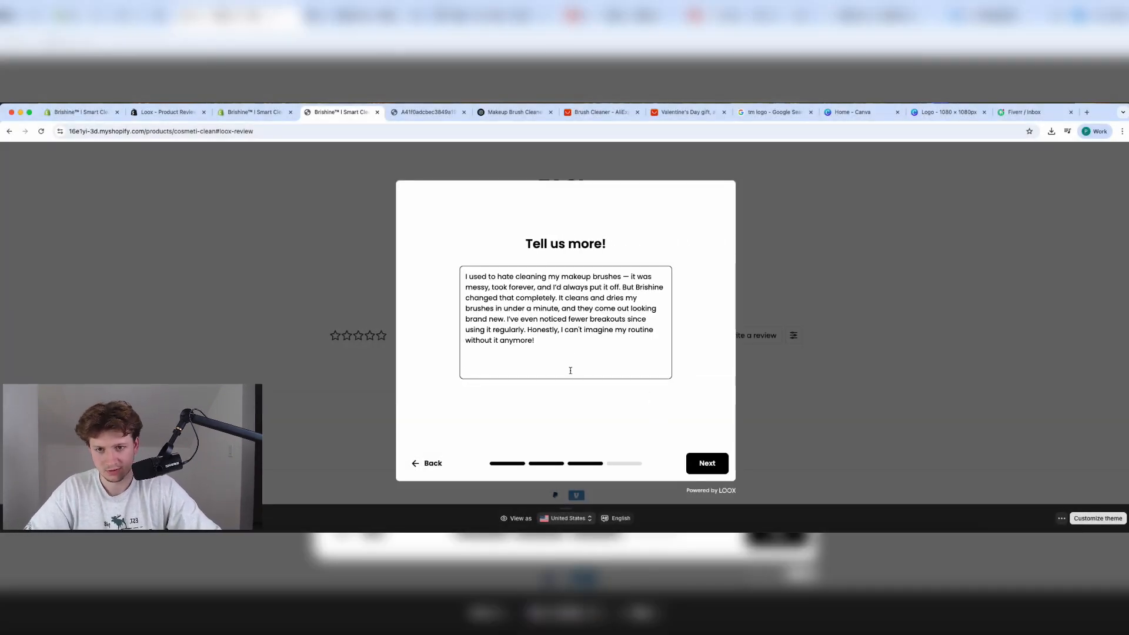
click(708, 463)
Enter the reviewer's first name, last name and e-mail, and submit the review.
click(521, 290)
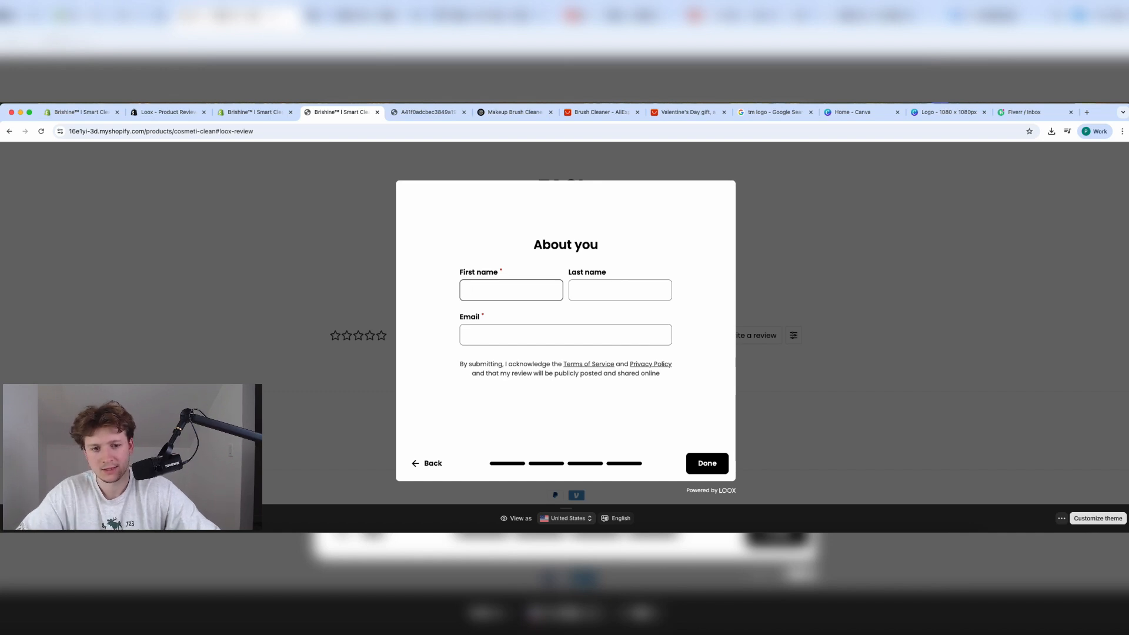
key(Tab)
text(A)
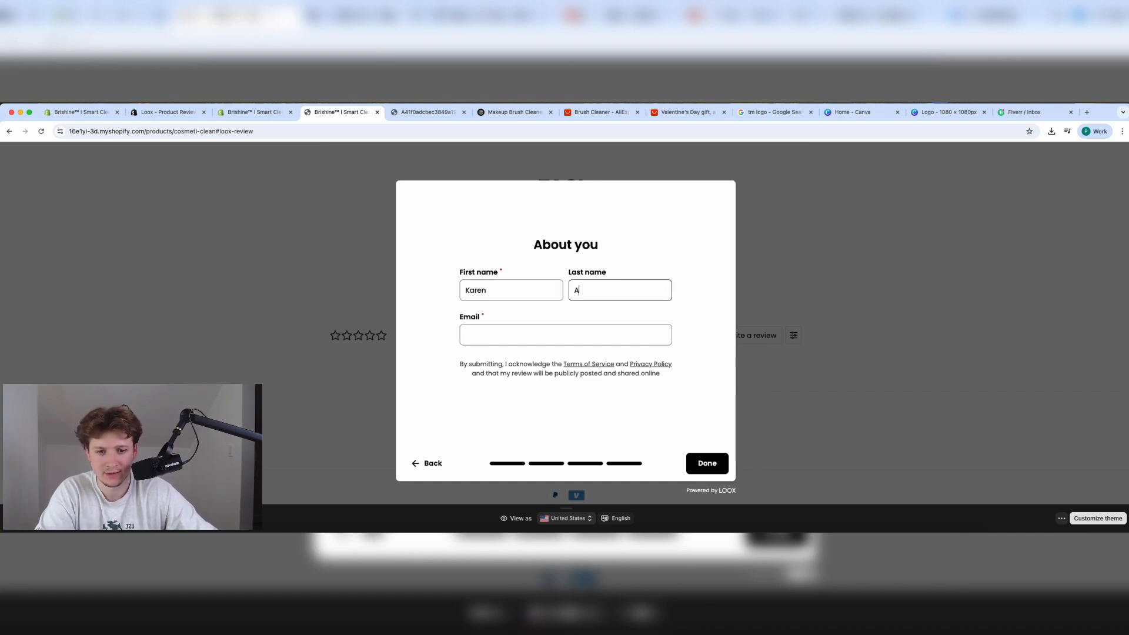
key(Tab)
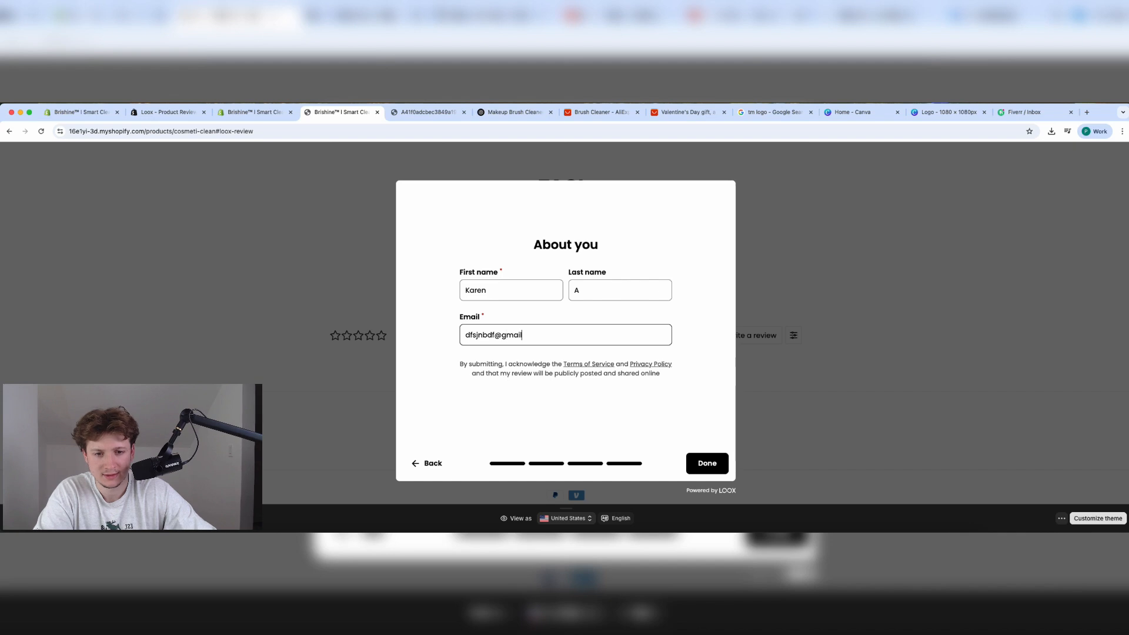
click(703, 462)
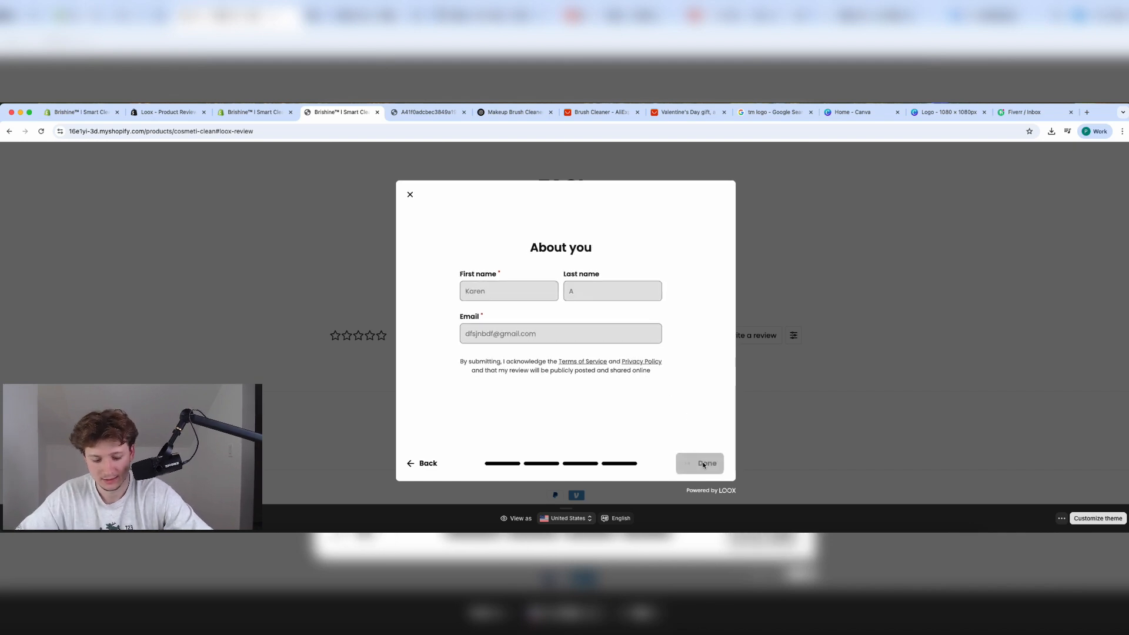
Reload the product page several times to check for the new review.
key(super+r)
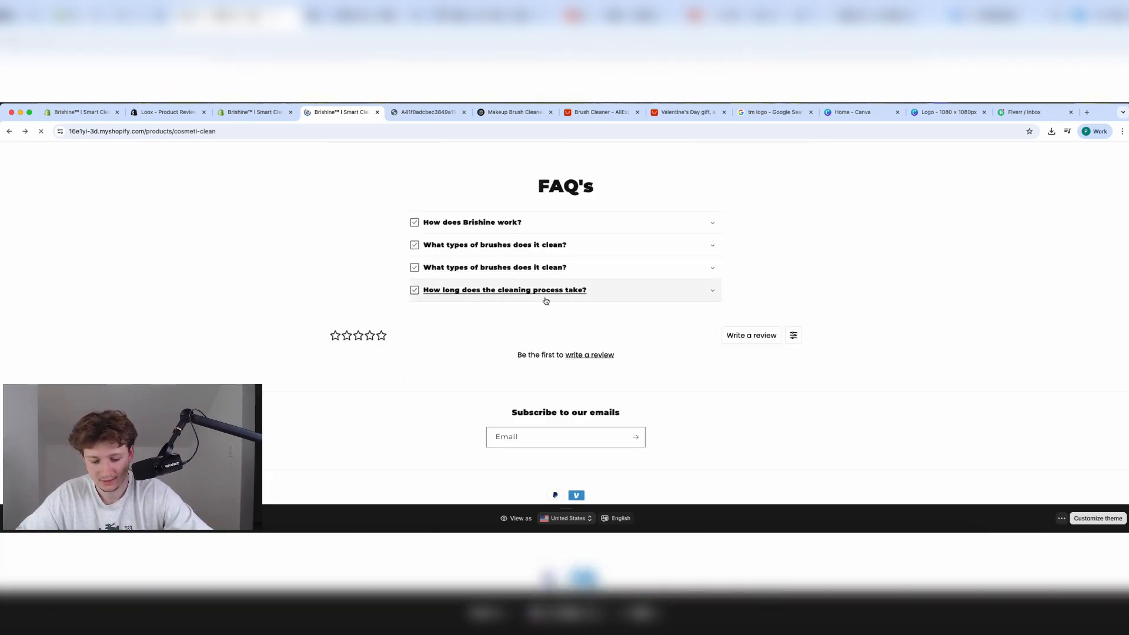
key(super+r)
scroll(598, 361, down, 20)
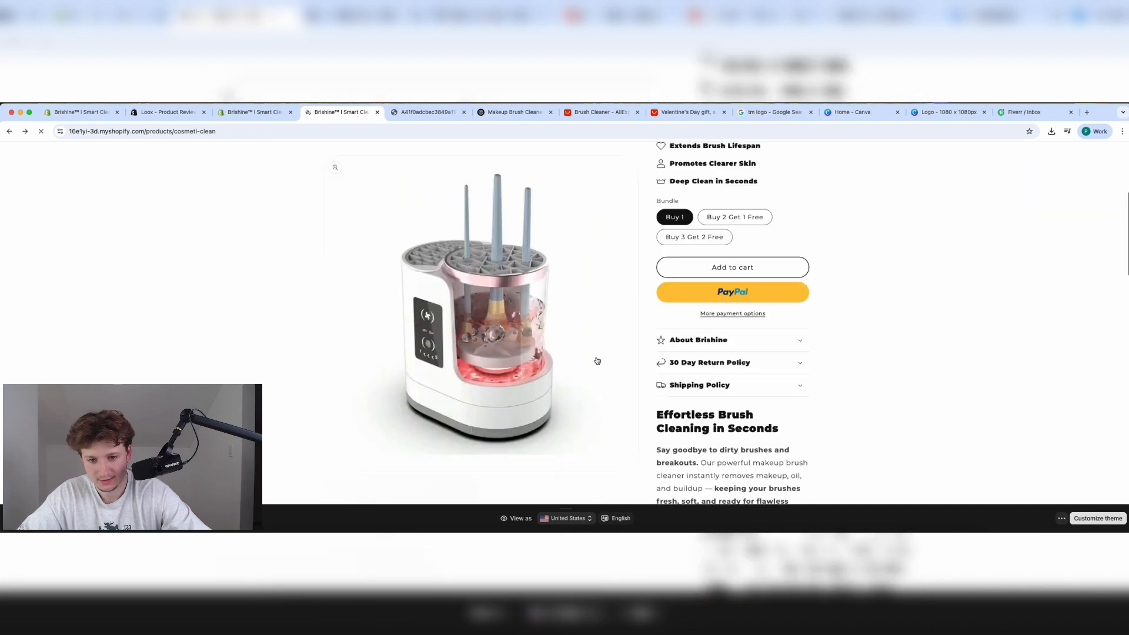
key(super+r)
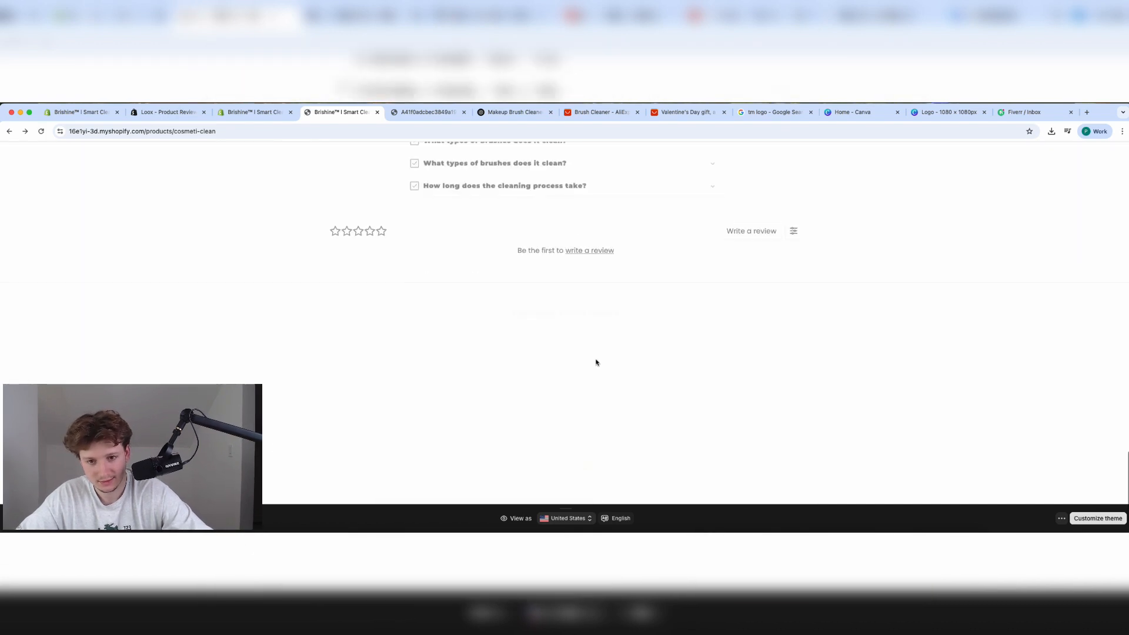
key(super+r)
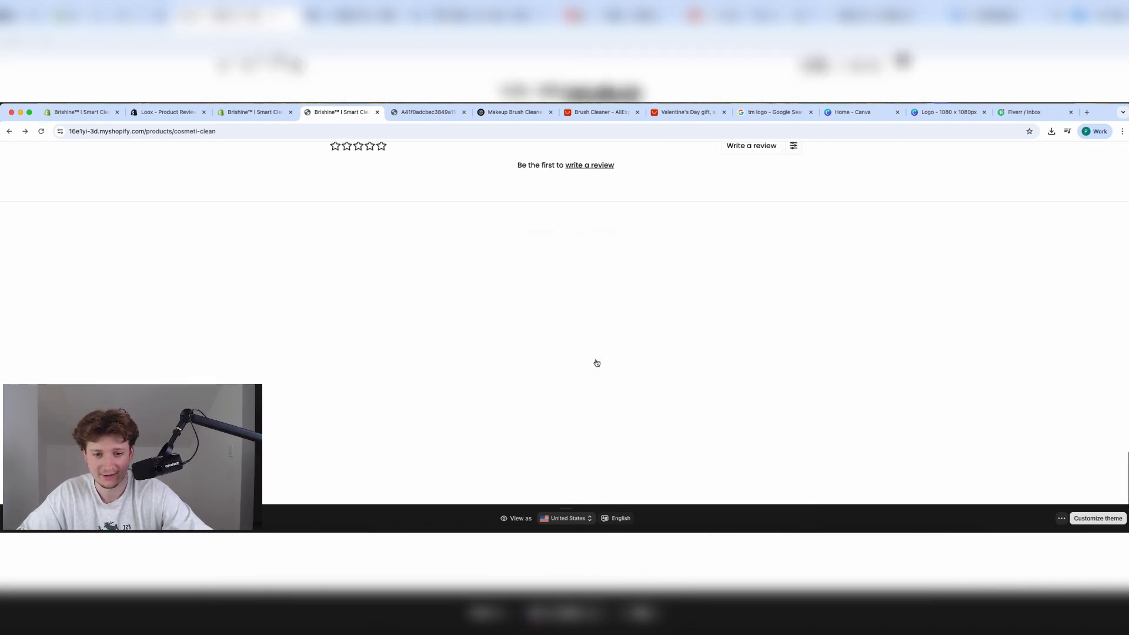
click(167, 112)
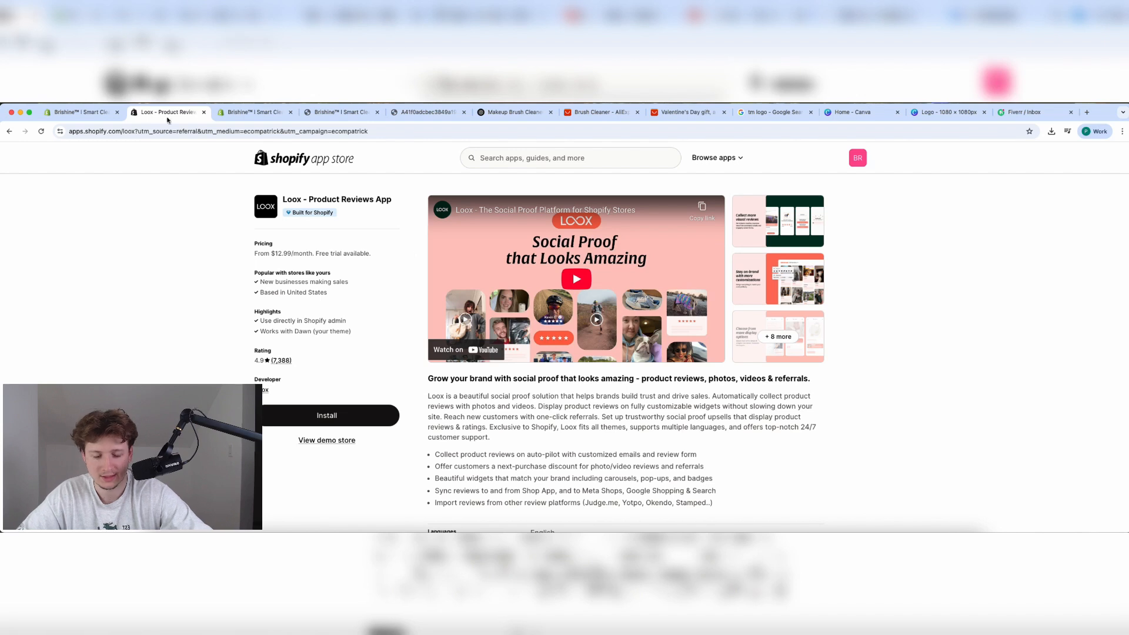
Open the Loox Reviews app via an admin search for 'loox'.
click(82, 112)
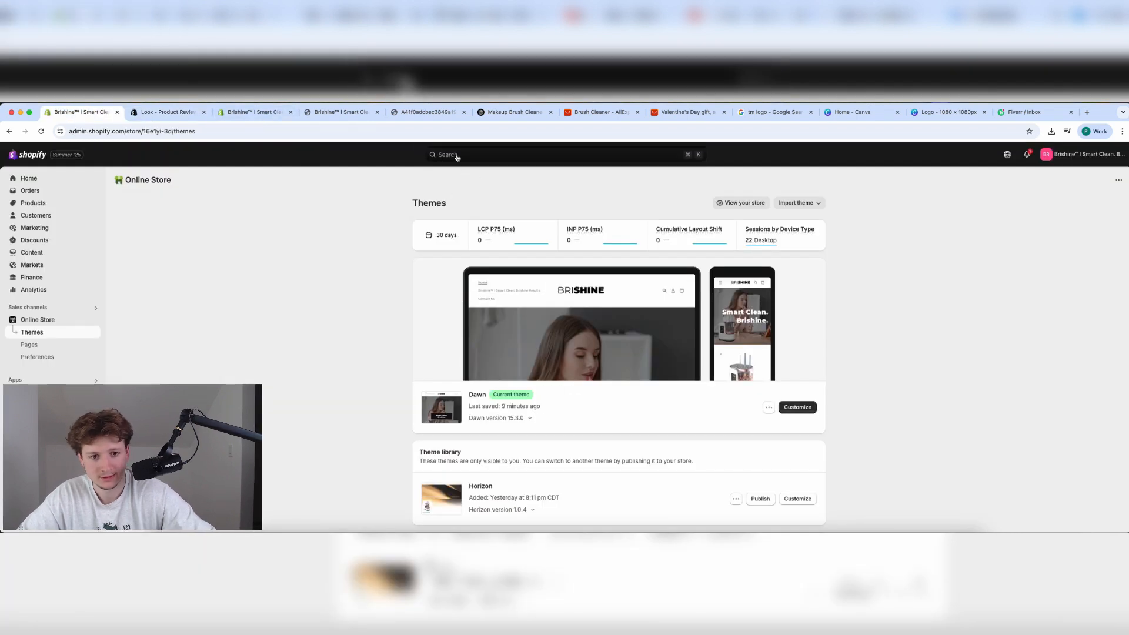
click(457, 155)
text(loox)
click(465, 192)
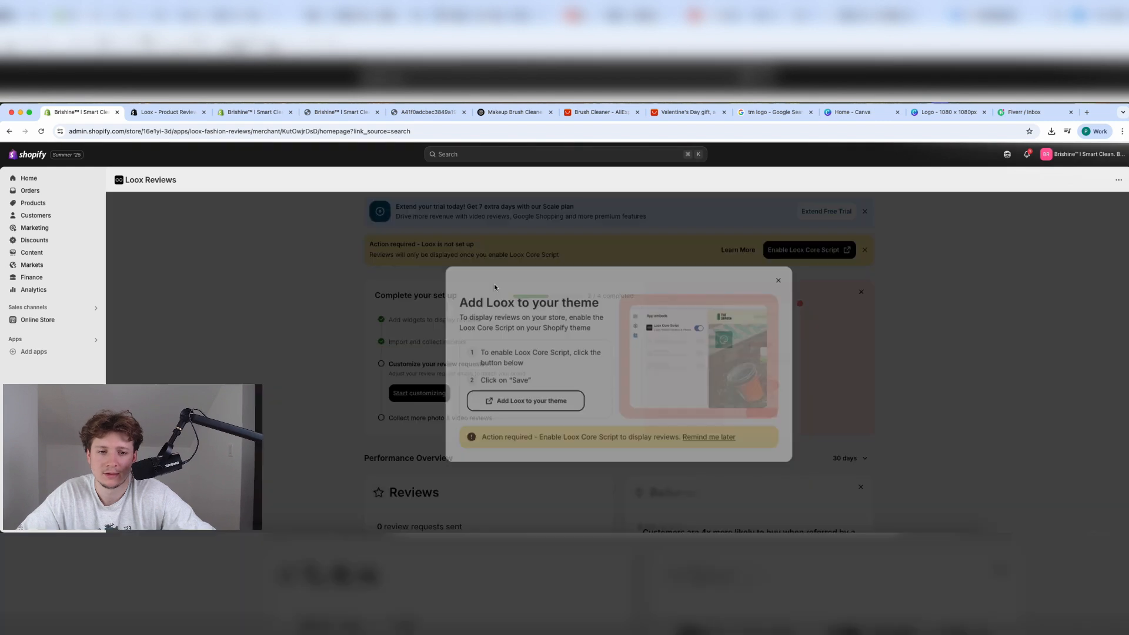
click(402, 377)
scroll(445, 424, down, 5)
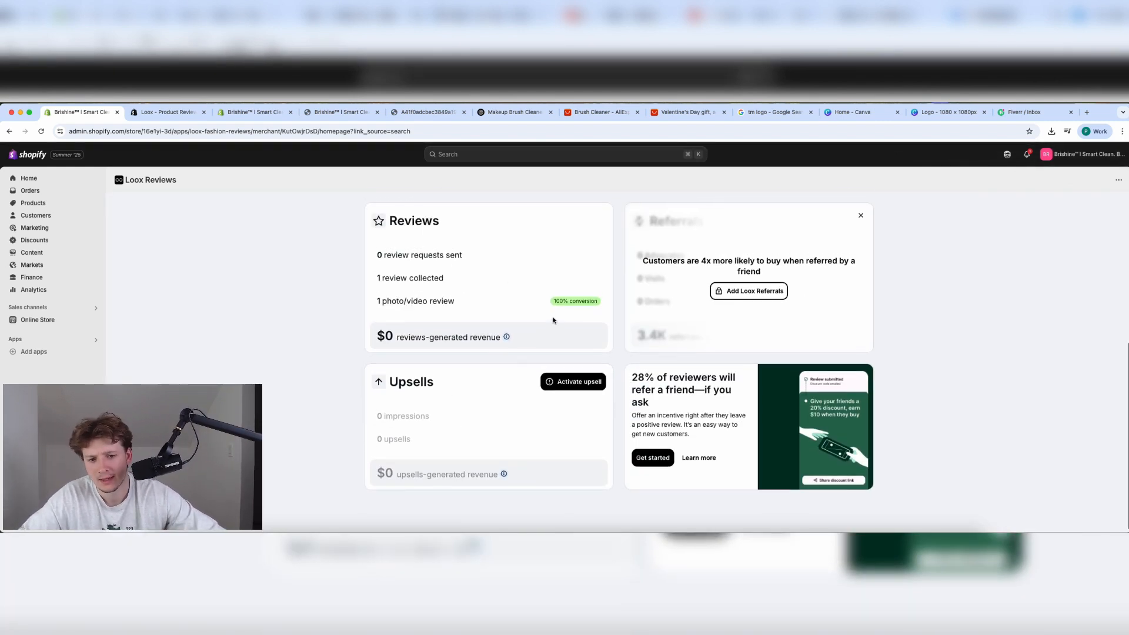
scroll(552, 320, up, 5)
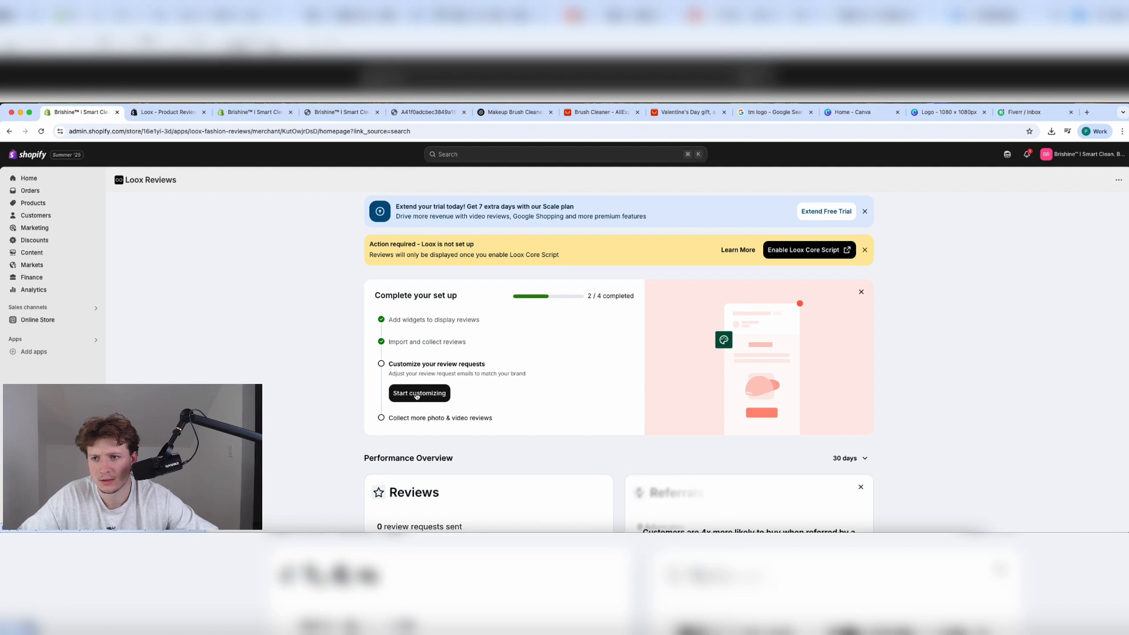
Enable and save the Loox Core Script embed in the Dawn theme, then return to Themes.
click(785, 252)
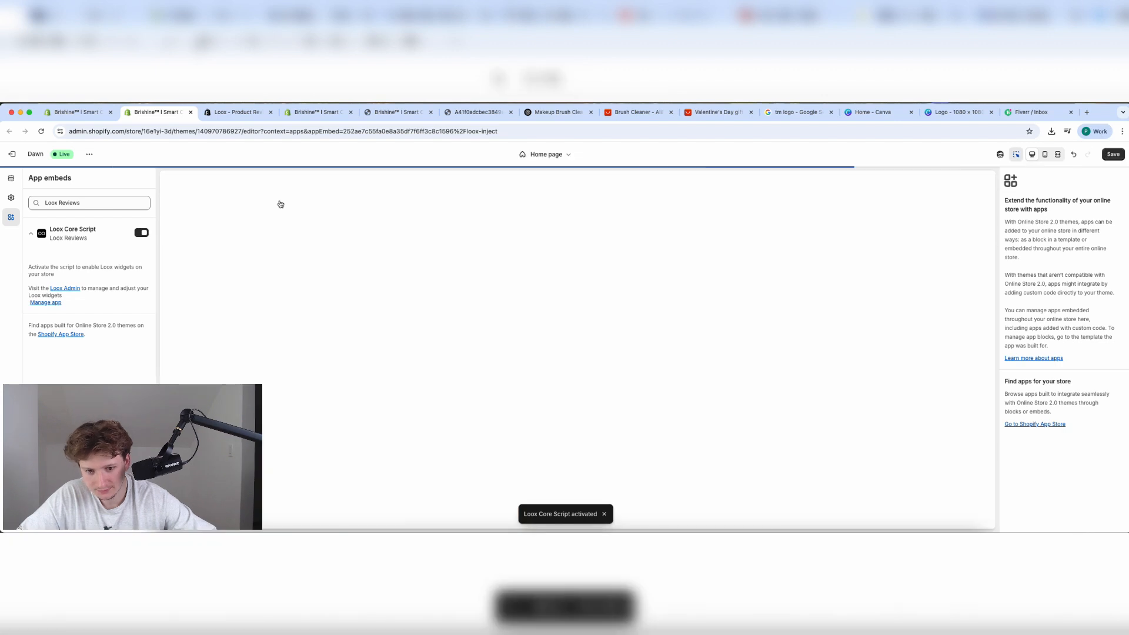
click(1102, 156)
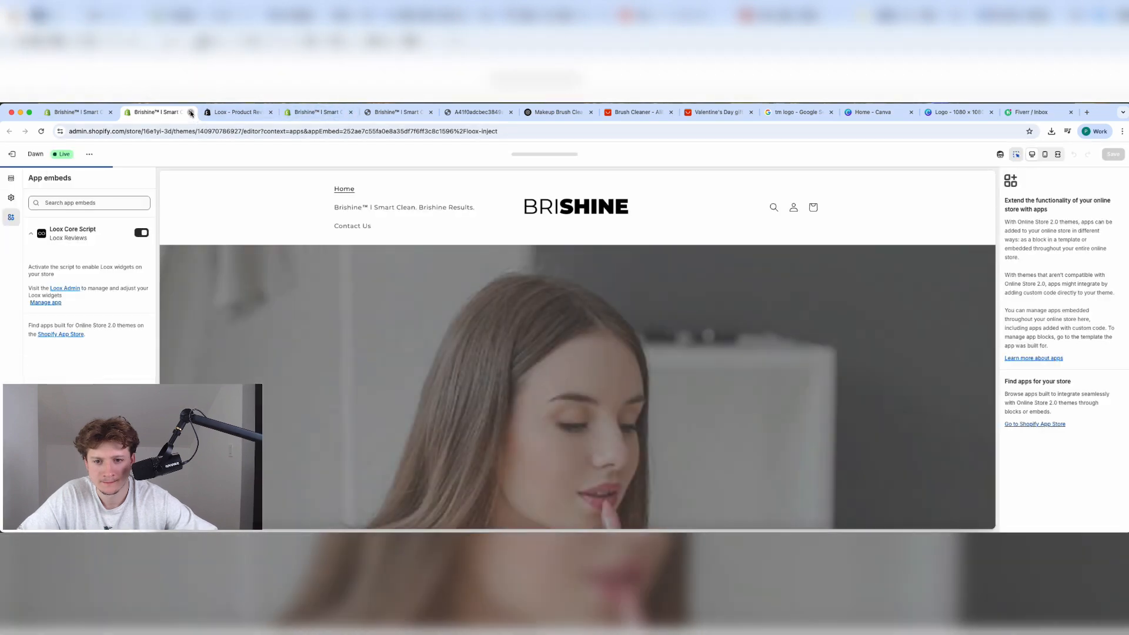
click(190, 112)
click(250, 116)
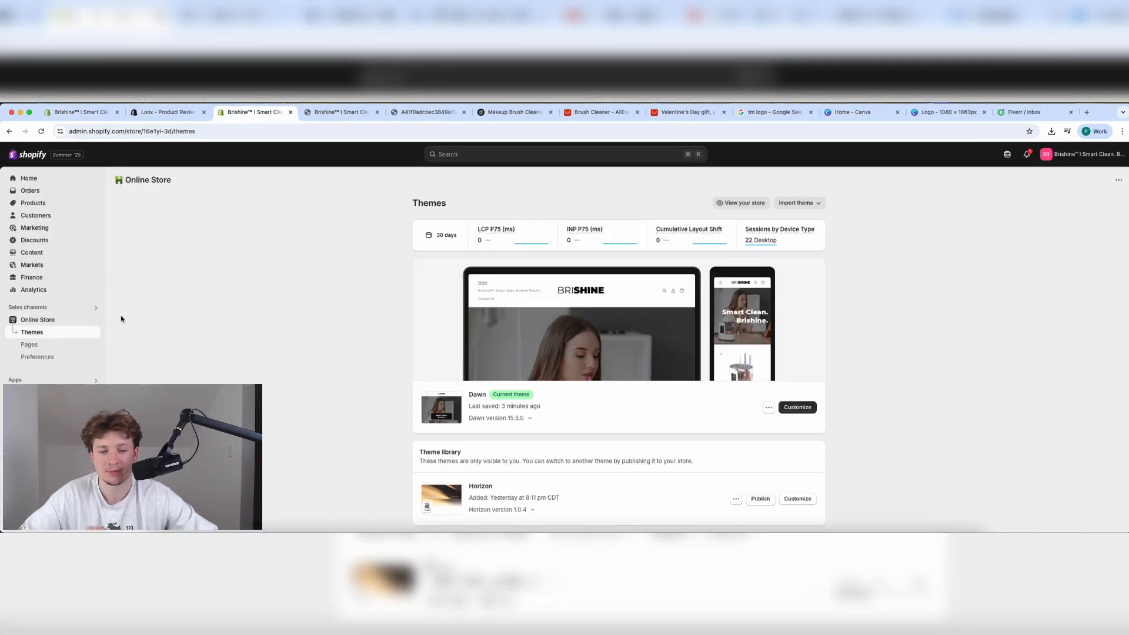
click(95, 322)
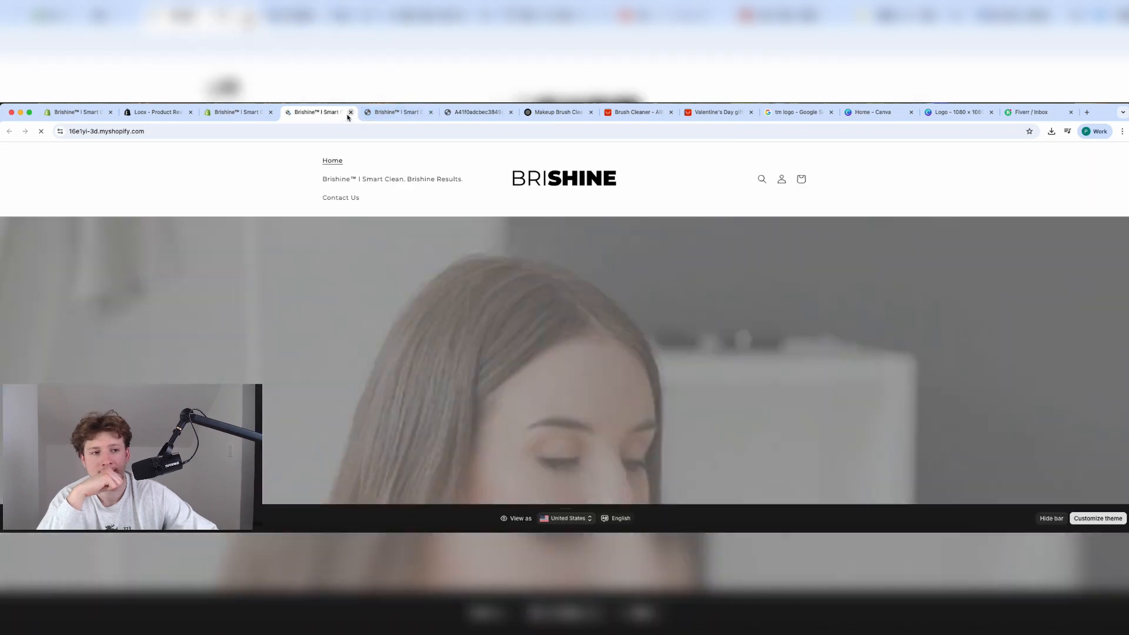
Reopen the storefront preview and scroll to the five-star photo review below the FAQ.
key(super+w)
click(93, 321)
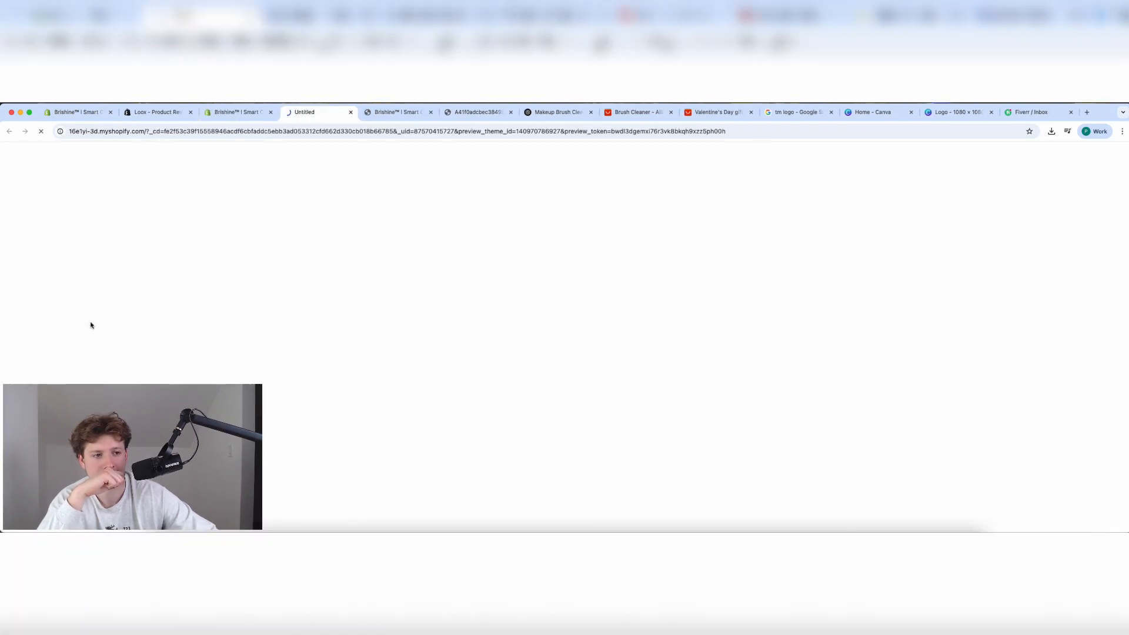
scroll(435, 397, down, 20)
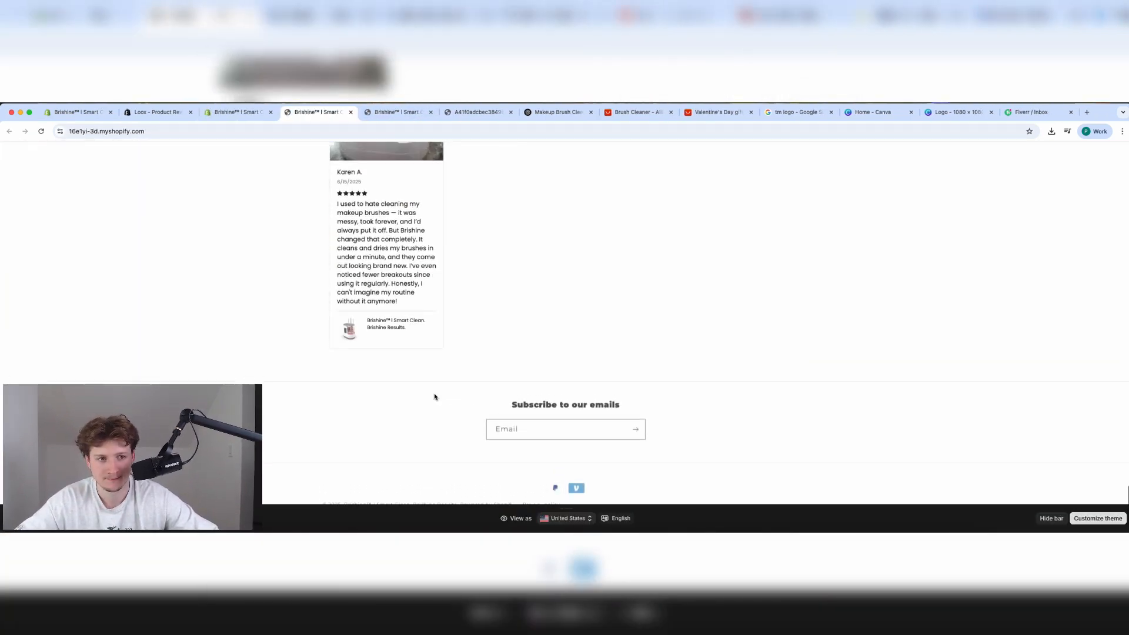
scroll(435, 397, down, 1)
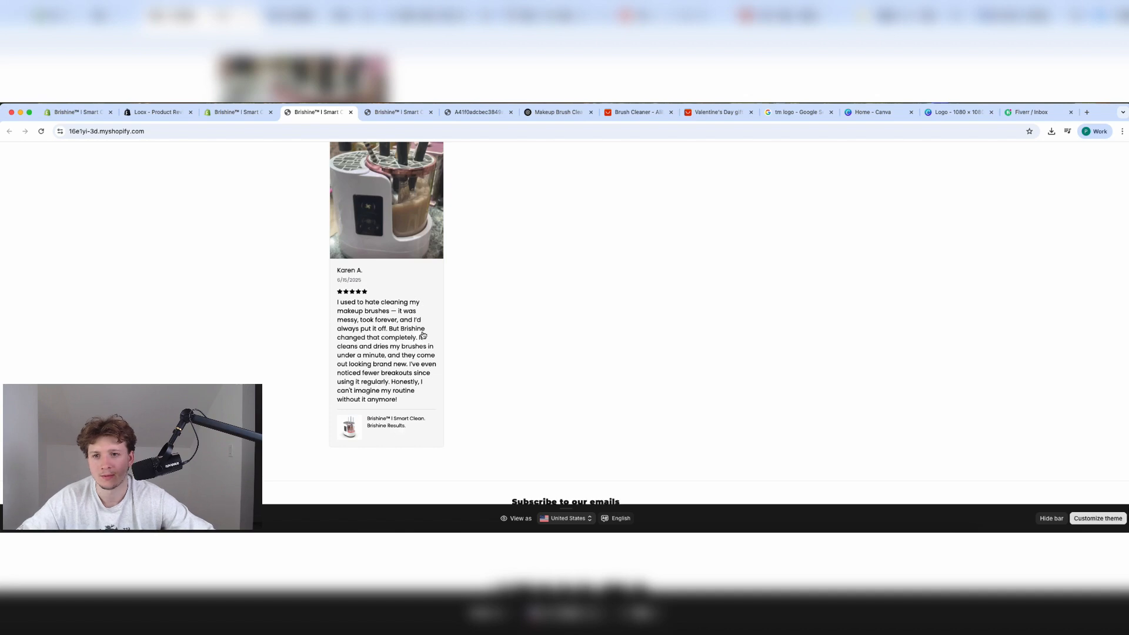
scroll(422, 335, up, 2)
scroll(380, 297, up, 2)
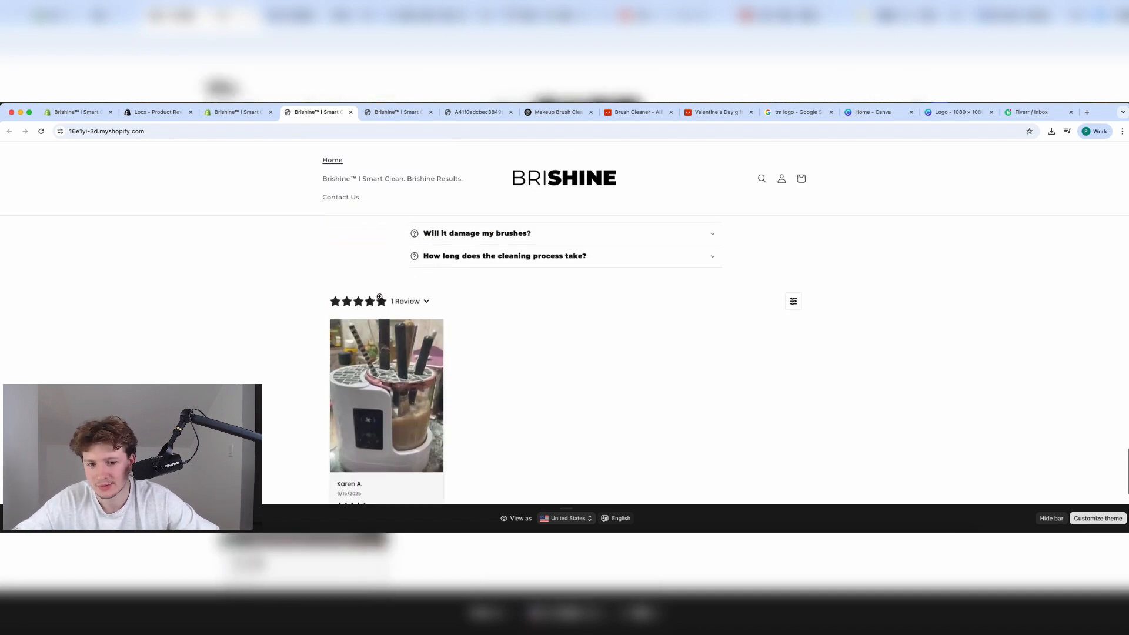
scroll(379, 297, down, 3)
scroll(353, 316, up, 20)
scroll(353, 315, down, 20)
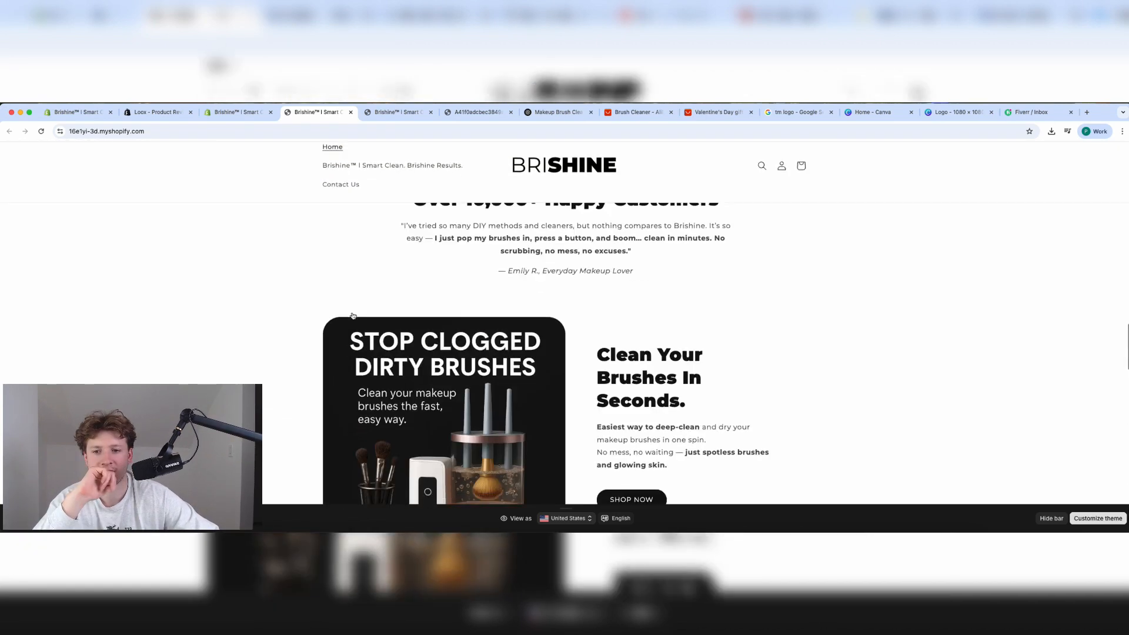
scroll(353, 316, up, 1)
scroll(353, 316, up, 15)
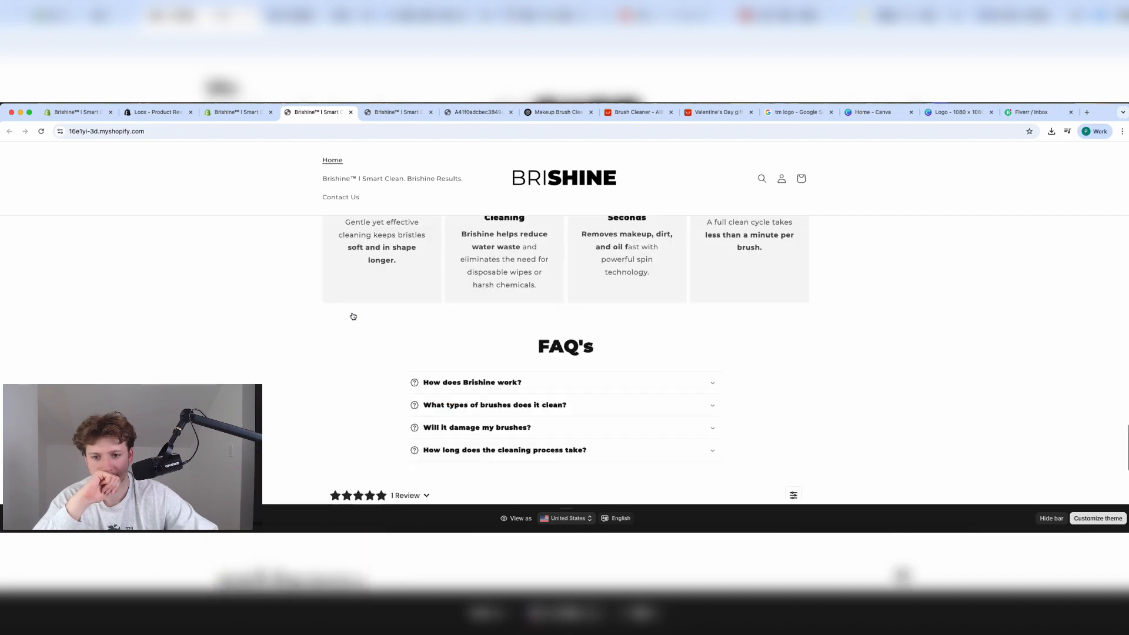